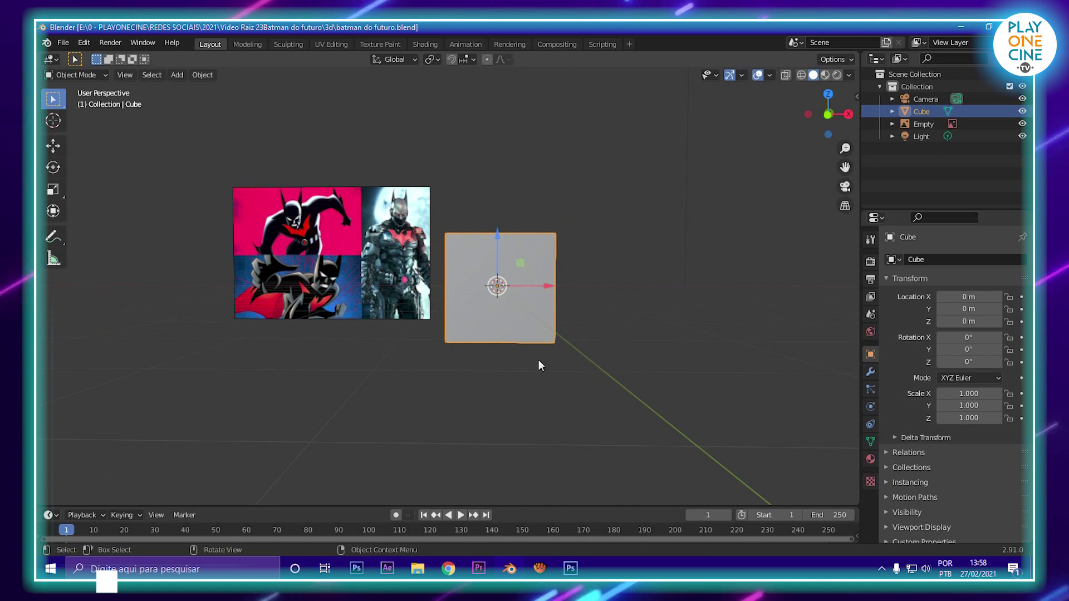
Step: Examine the Batman reference images and their placement beside the default cube
scroll(539, 362, "up", 3)
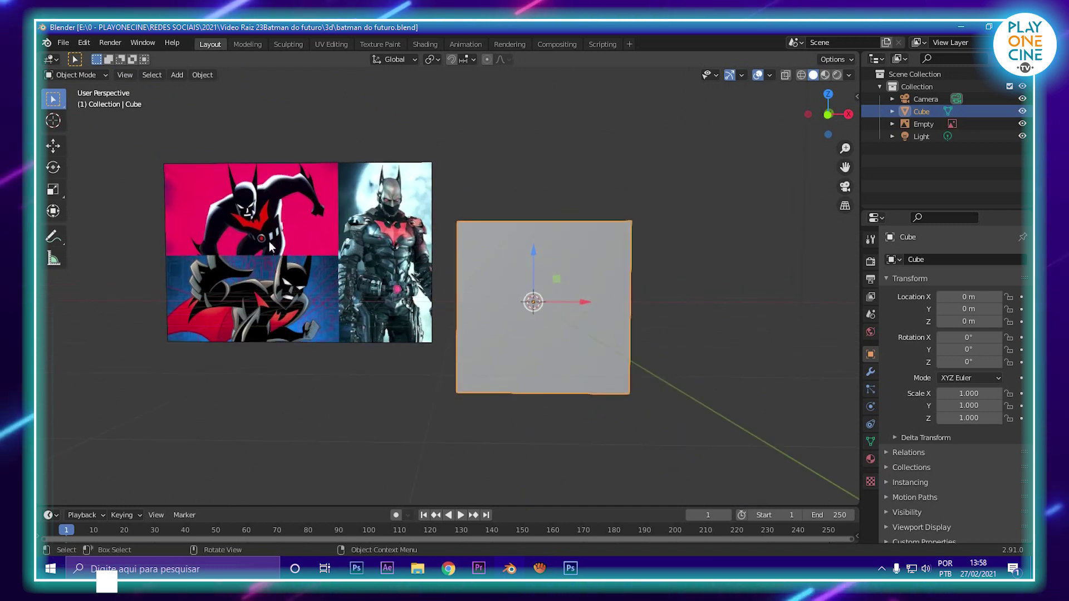
middle_click_drag(427, 219, 581, 242, "shift")
scroll(662, 273, "up", 4)
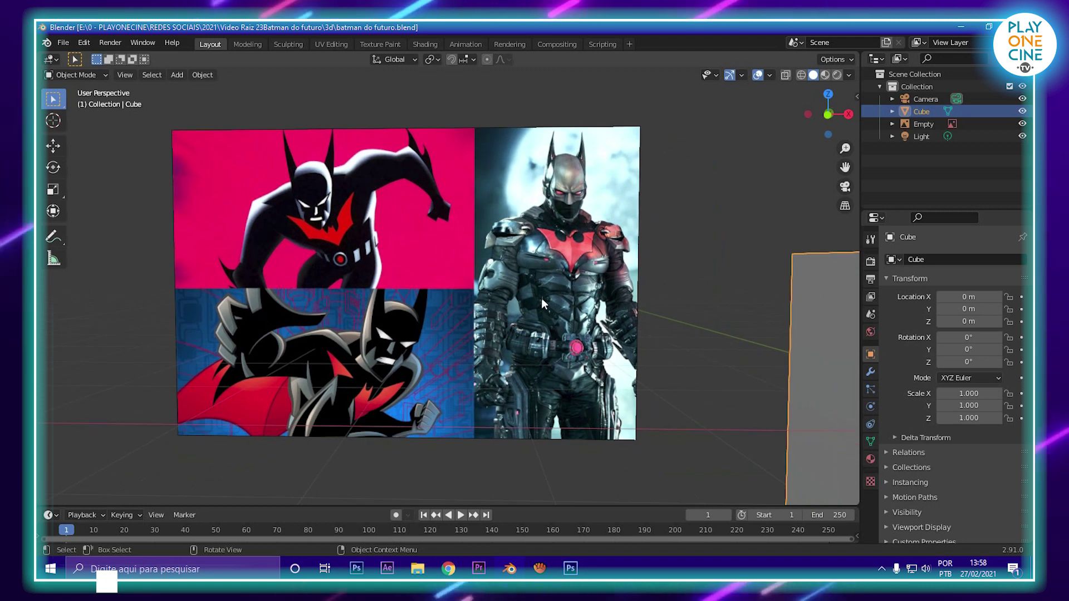
middle_click_drag(541, 298, 502, 292, "shift")
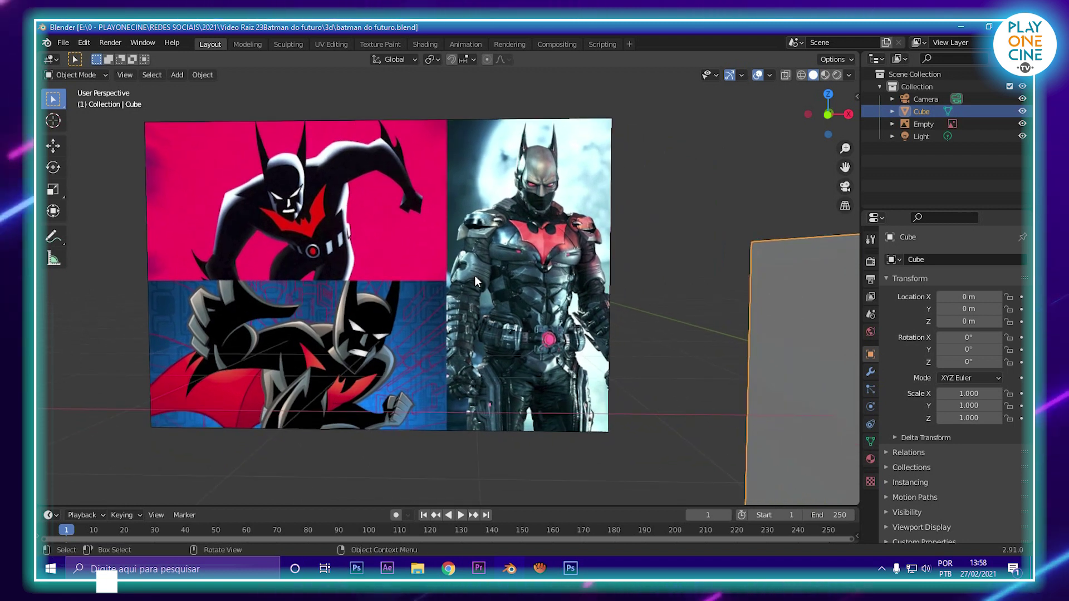
scroll(490, 345, "down", 3)
middle_click_drag(461, 332, 530, 355)
middle_click_drag(683, 324, 584, 350)
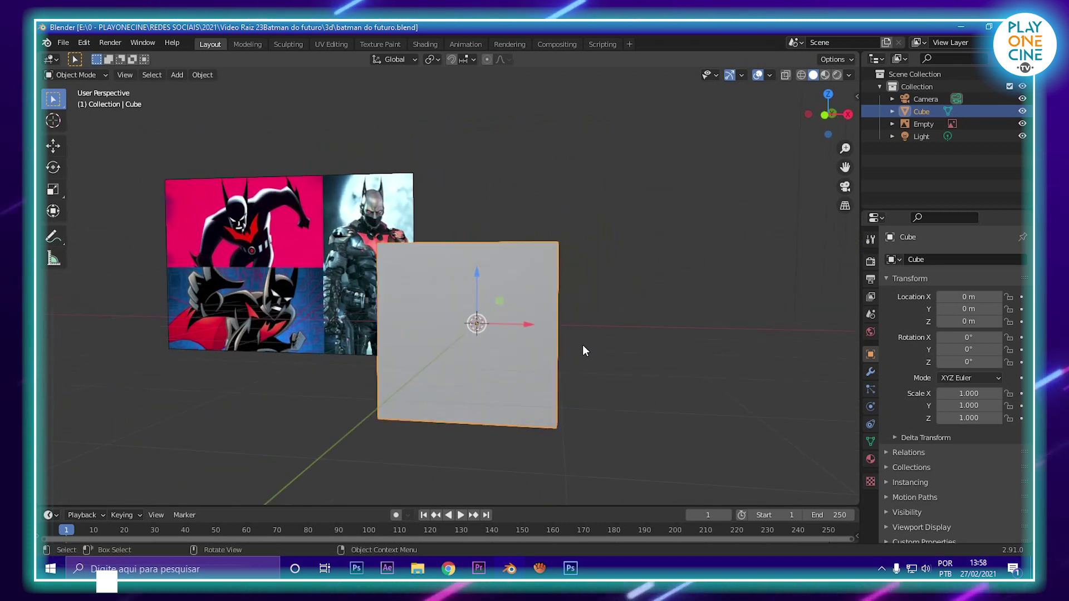
middle_click_drag(664, 365, 531, 341)
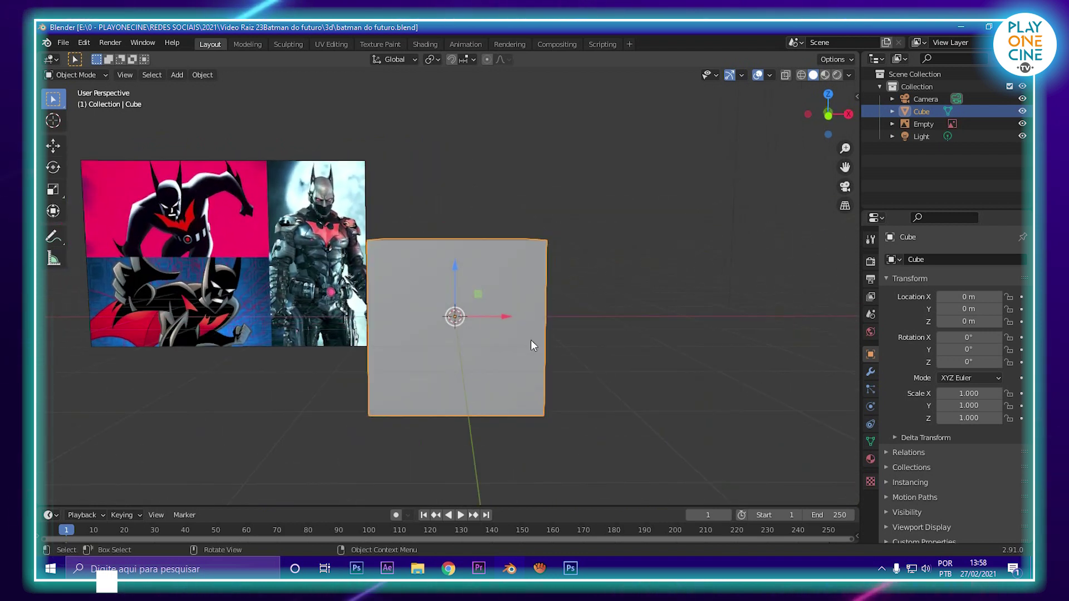
Step: Switch the cube to Edit Mode and move its whole mesh along X to one side of the origin
key("Tab")
scroll(529, 334, "down", 2)
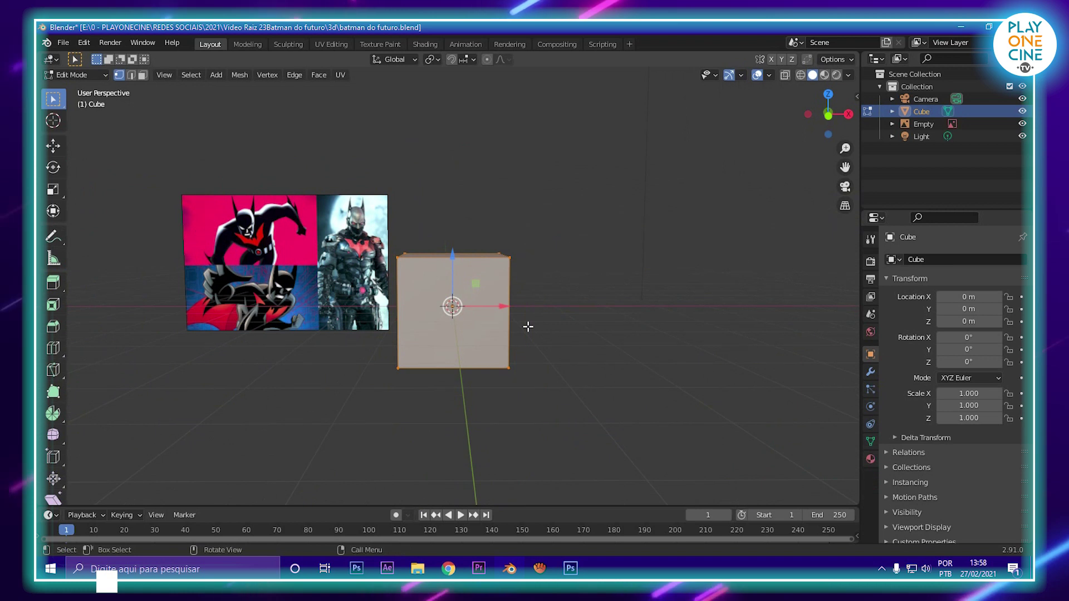
scroll(528, 327, "up", 4)
scroll(540, 300, "down", 3)
middle_click_drag(549, 282, 531, 319)
left_click_drag(492, 320, 561, 316)
mouse_move(561, 315)
middle_mouse_down()
mouse_move(599, 313)
mouse_move(576, 314)
middle_mouse_up()
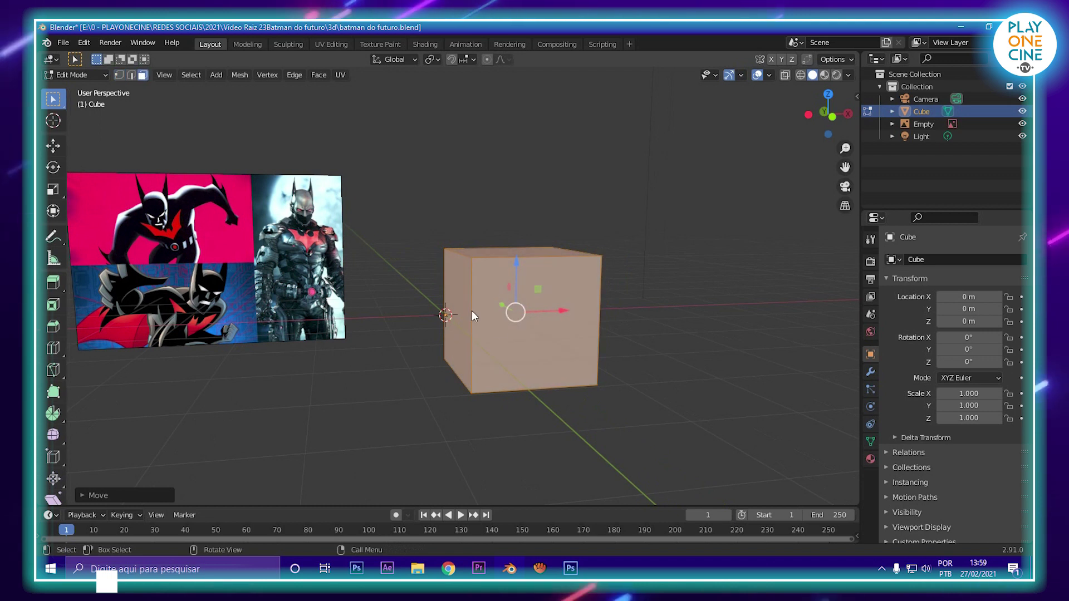
Step: Delete the cube's inner side face that points toward the origin
left_click(454, 298)
key("x")
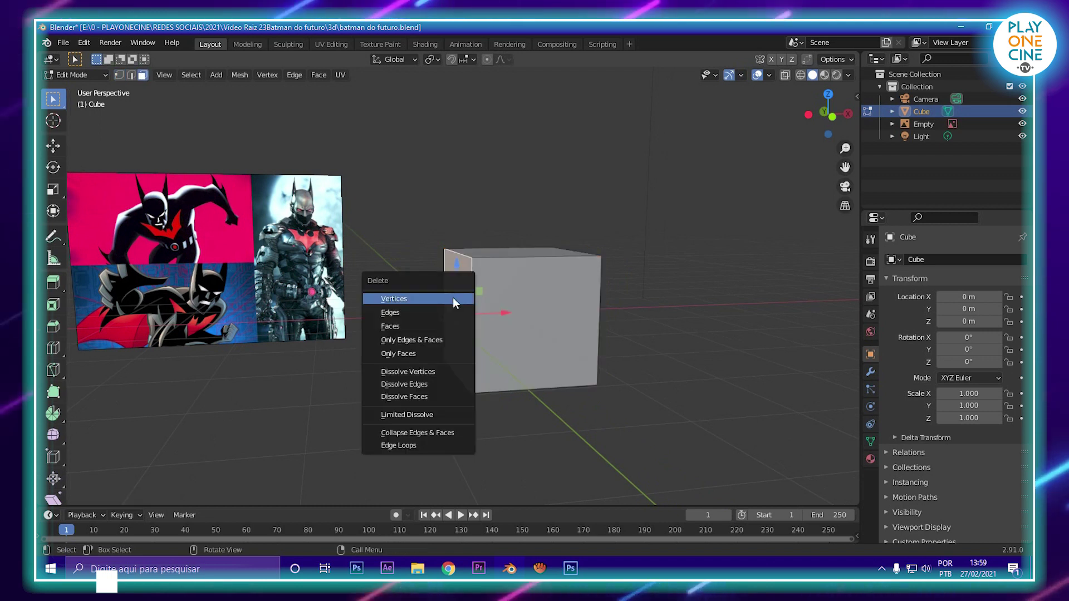
left_click(406, 327)
Step: Add a Mirror modifier on the X axis to the open cube
middle_click_drag(407, 327, 501, 240)
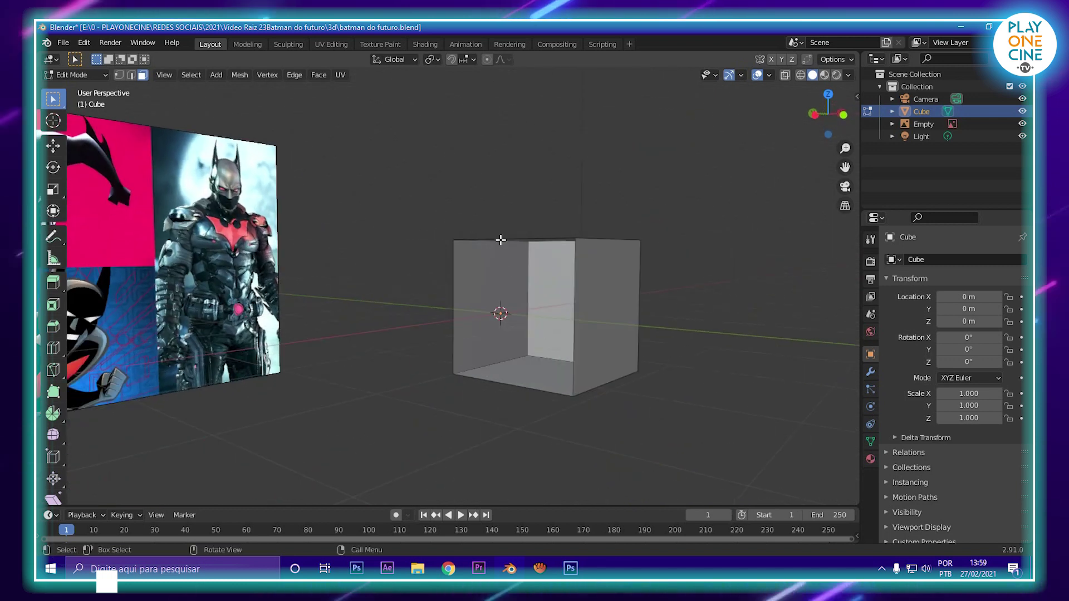
middle_click_drag(592, 261, 536, 332)
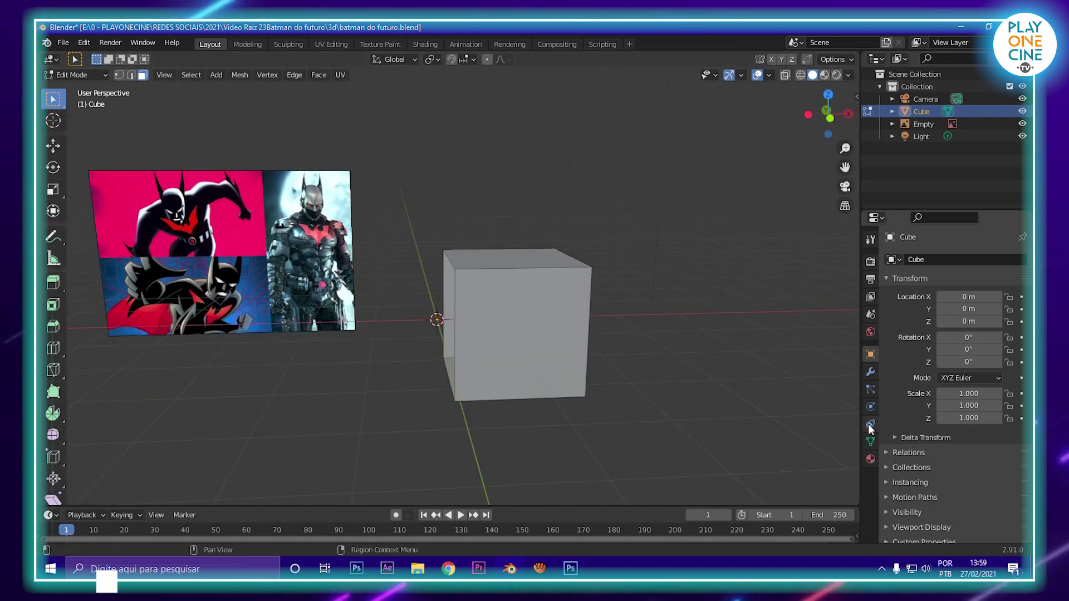
left_click(870, 372)
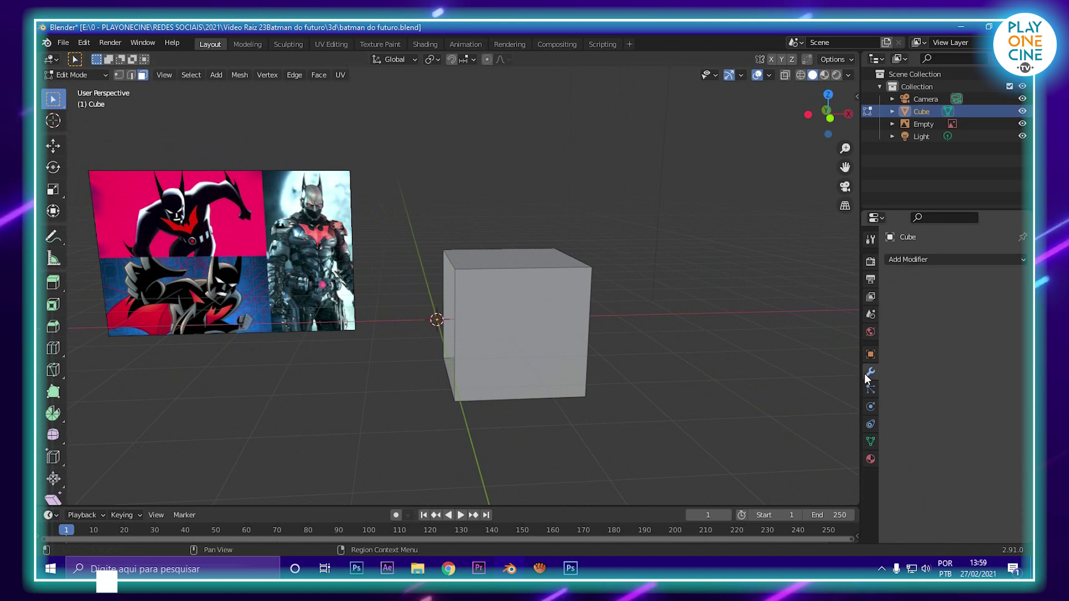
left_click(920, 259)
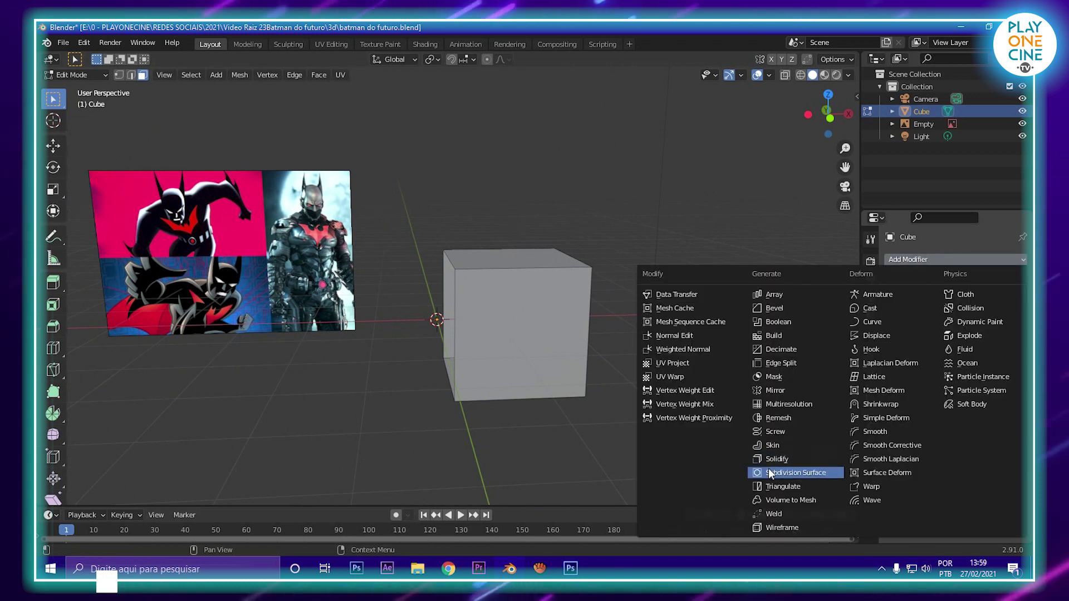
left_click(780, 392)
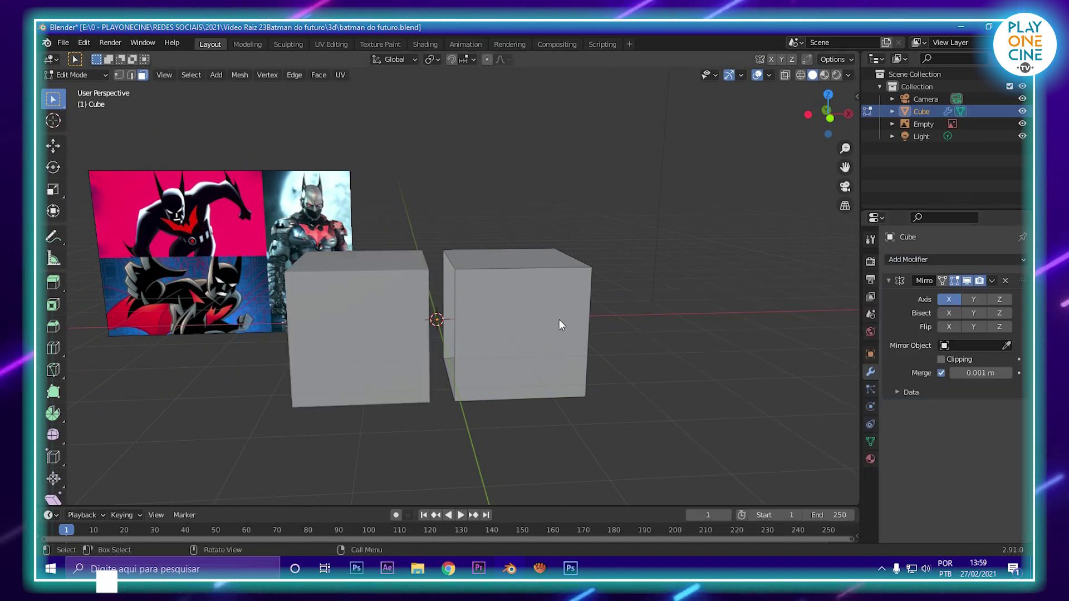
Step: Enable Clipping on the Mirror modifier and move the whole linked mesh along X until both halves join at the centre
middle_click_drag(559, 324, 544, 278)
left_click(544, 278)
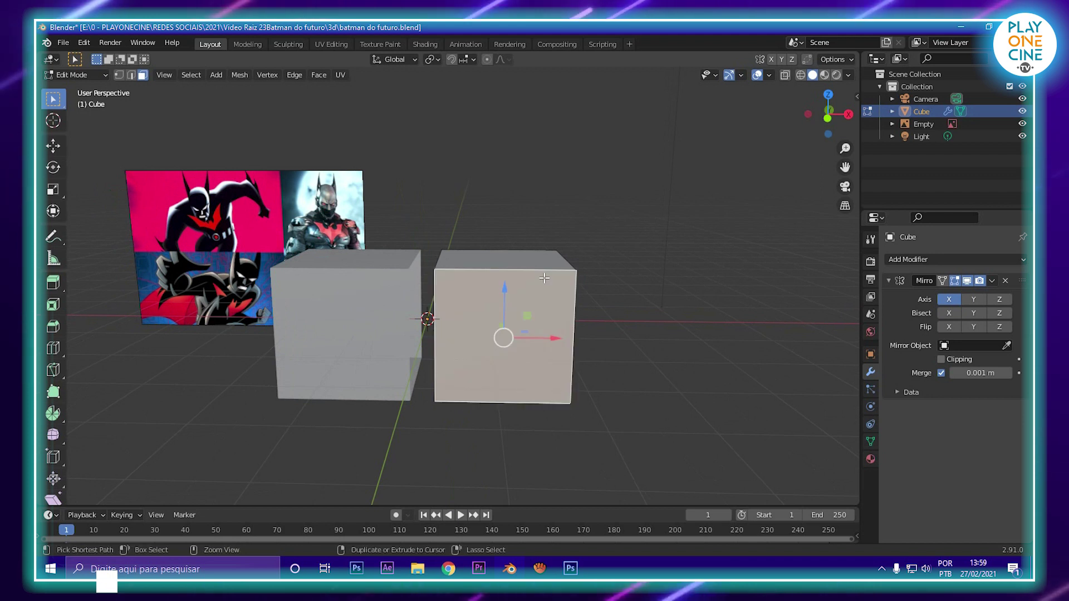
key("ctrl+l")
left_click_drag(541, 319, 533, 322)
left_click(941, 359)
left_click_drag(523, 318, 447, 307)
Step: Scale the mirrored block down to a small torso segment in proportion to the reference image
middle_click_drag(590, 383, 514, 364)
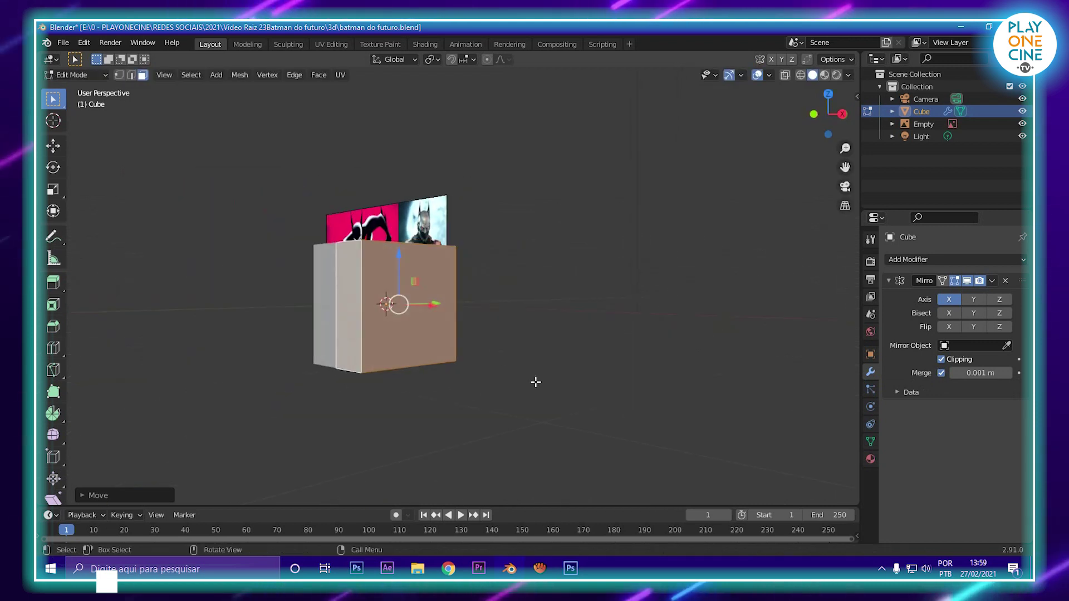
key("s")
left_click(444, 329)
middle_click_drag(443, 329, 471, 334)
scroll(468, 341, "up", 2)
key("s")
left_click(499, 377)
scroll(482, 339, "down", 3)
key("s")
left_click(473, 374)
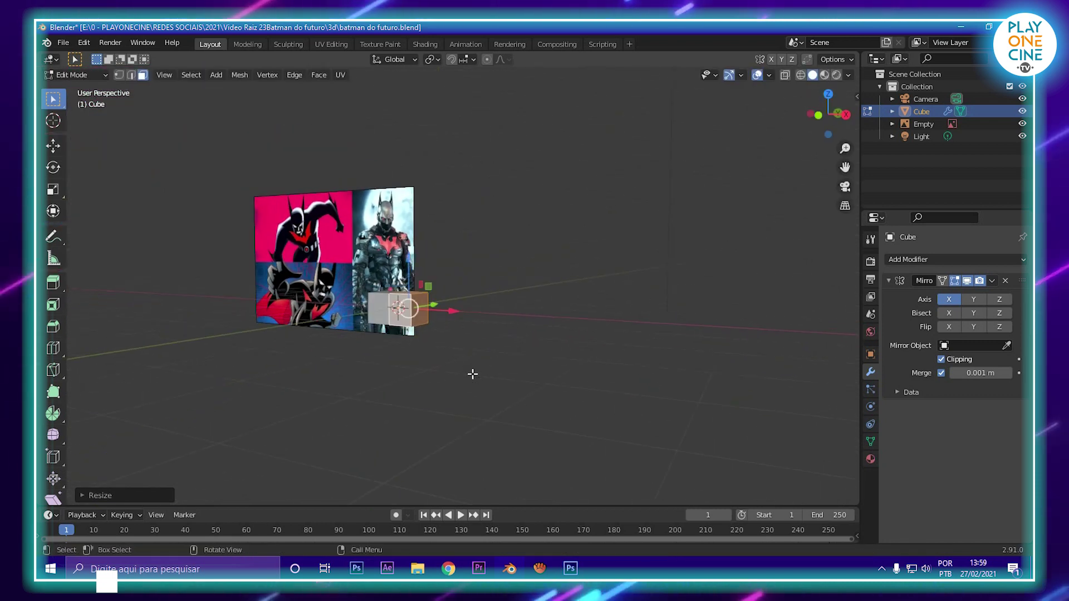
Step: Leave Edit Mode and raise the block along Z well above the ground grid
key("Tab")
key("g")
key("z")
left_click(411, 153)
Step: Extrude the block's top face upward about 0.8 m and flare it outward to form the chest
middle_click_drag(411, 156, 501, 310, "shift")
scroll(453, 239, "up", 2)
key("Tab")
key("e")
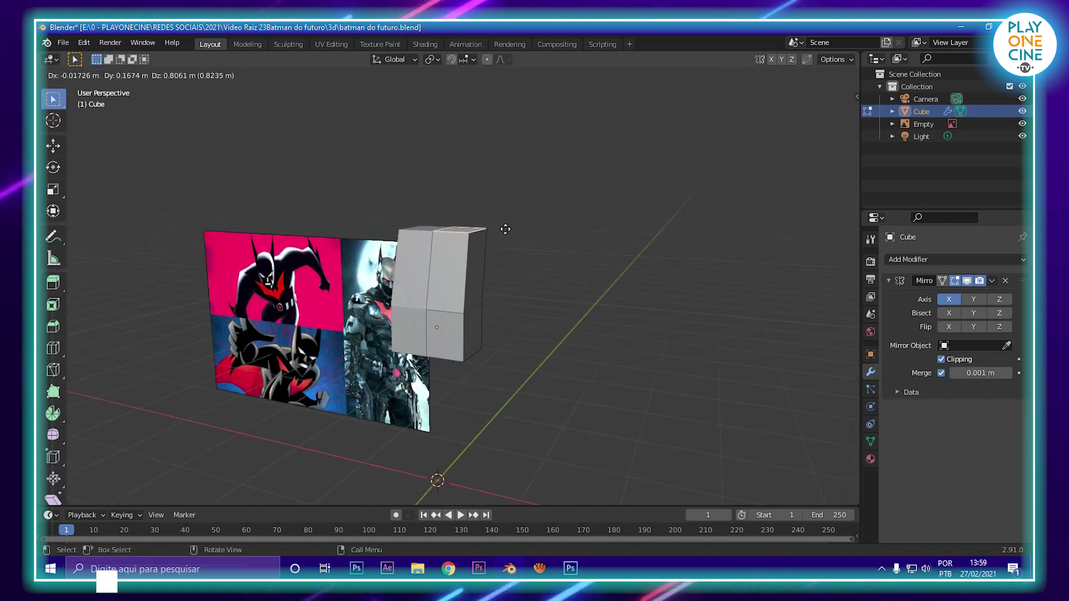
left_click(505, 241)
mouse_move(528, 250)
left_mouse_down()
mouse_move(470, 243)
mouse_move(535, 241)
left_mouse_up()
Step: Extrude the torso's bottom face down about 0.47 m along Z to form the hip section
middle_click_drag(534, 241, 470, 228)
left_click(470, 228)
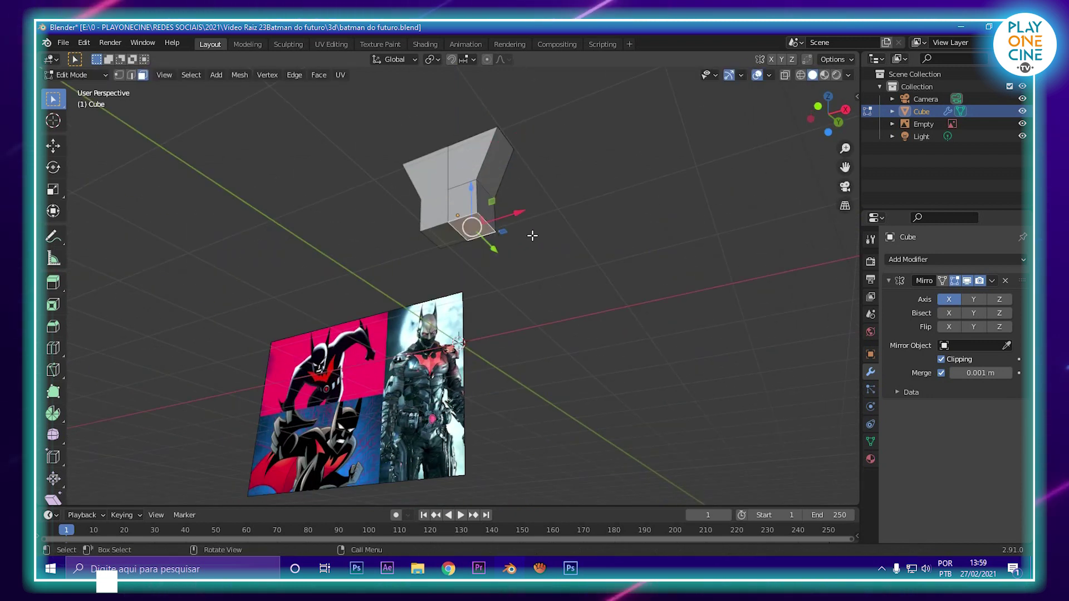
key("g")
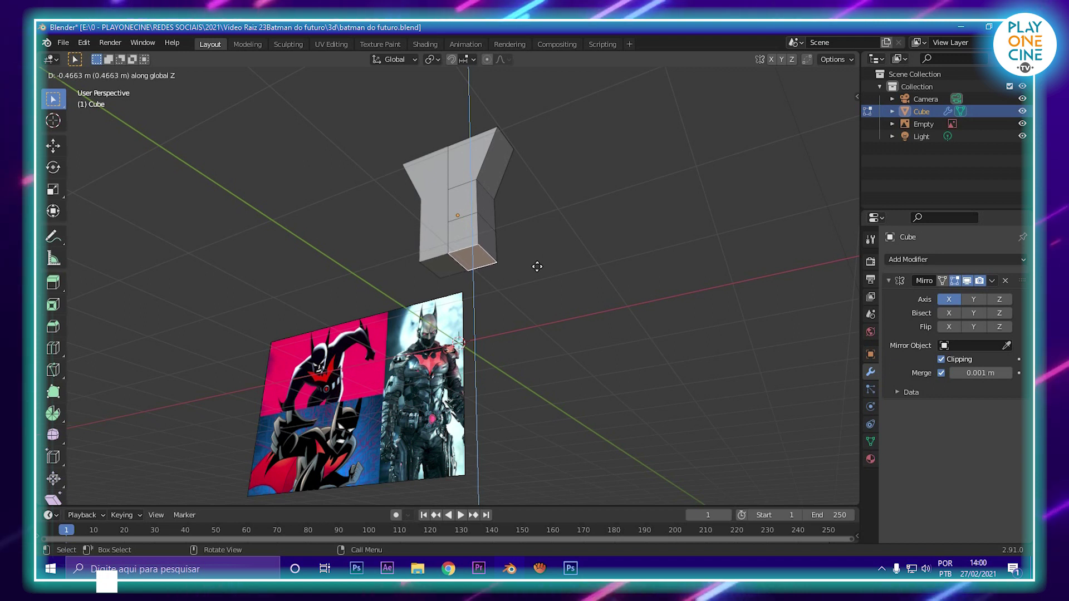
left_click(539, 263)
Step: Scale the hip's bottom face along Y by about 1.3 and shift it slightly along Y
middle_click_drag(539, 264, 461, 291)
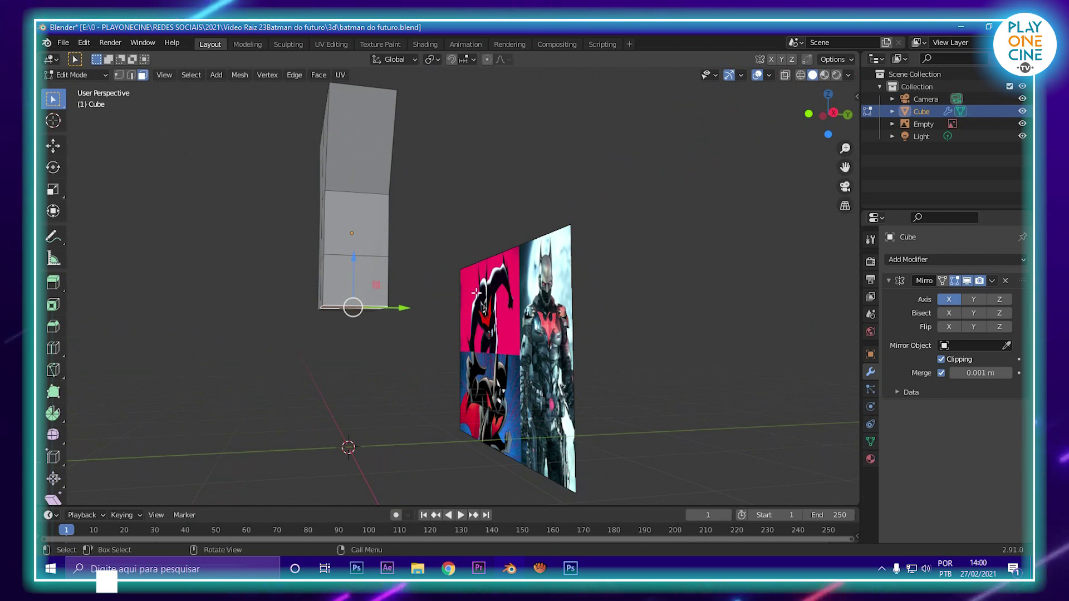
key("s")
key("y")
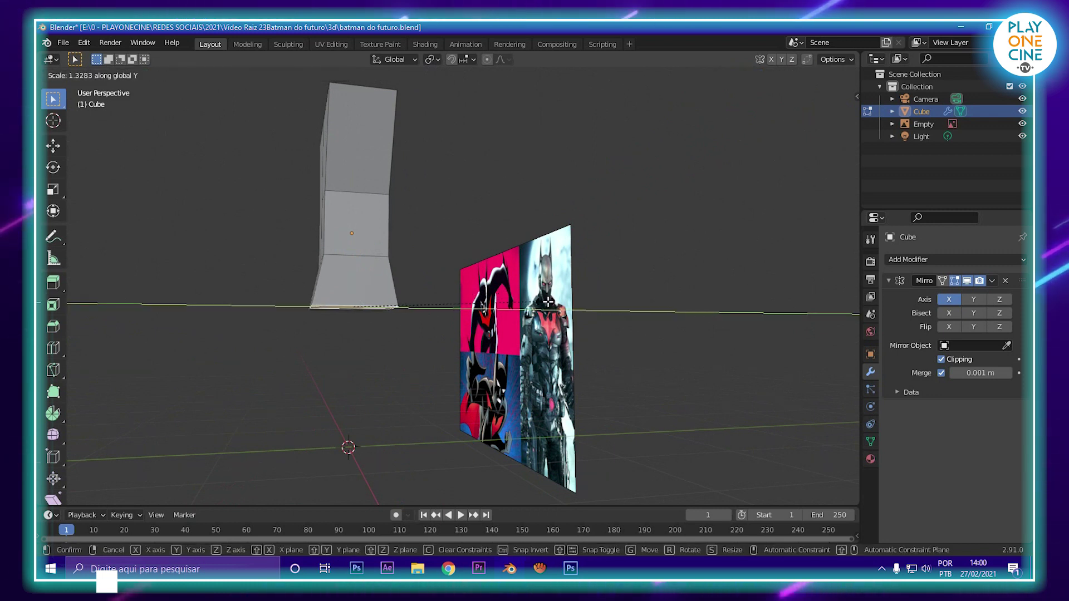
left_click(538, 300)
left_click_drag(413, 306, 419, 308)
Step: Add a vertical loop cut to the torso half and slide it about 0.6 toward the centre seam
middle_click_drag(420, 310, 370, 248)
scroll(371, 248, "down", 1)
middle_click_drag(381, 193, 550, 207)
left_click(372, 205)
middle_click_drag(549, 207, 544, 231, "ctrl")
key("ctrl+r")
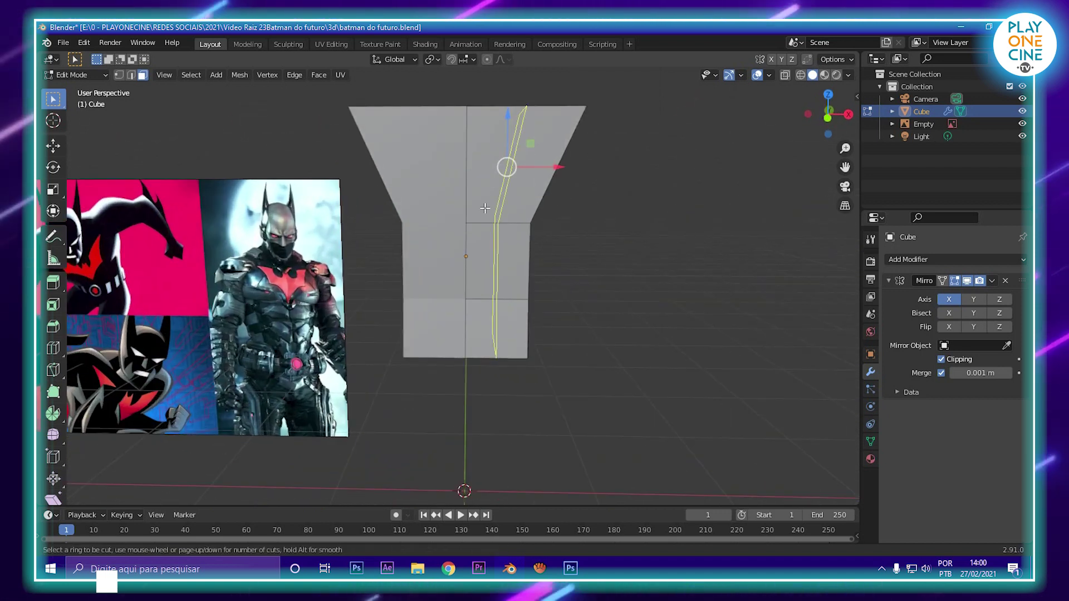
left_click(485, 208)
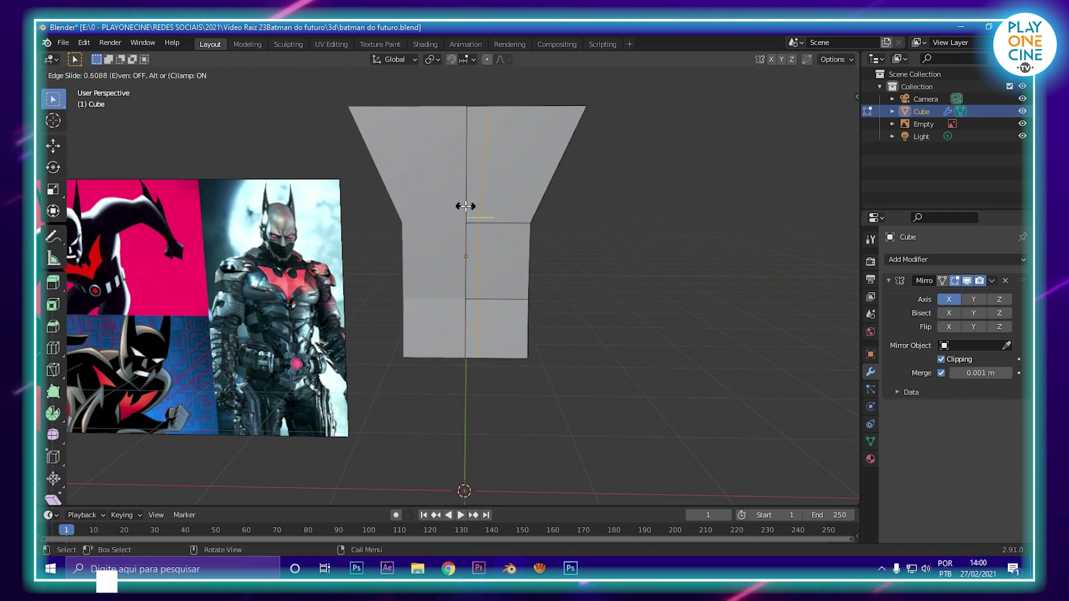
left_click(465, 206)
Step: Widen the outer bottom face of the hip along X and shift it outward from the centre
middle_click_drag(527, 350, 504, 256)
left_click(146, 78)
left_click(481, 257)
key("g")
left_click(512, 254)
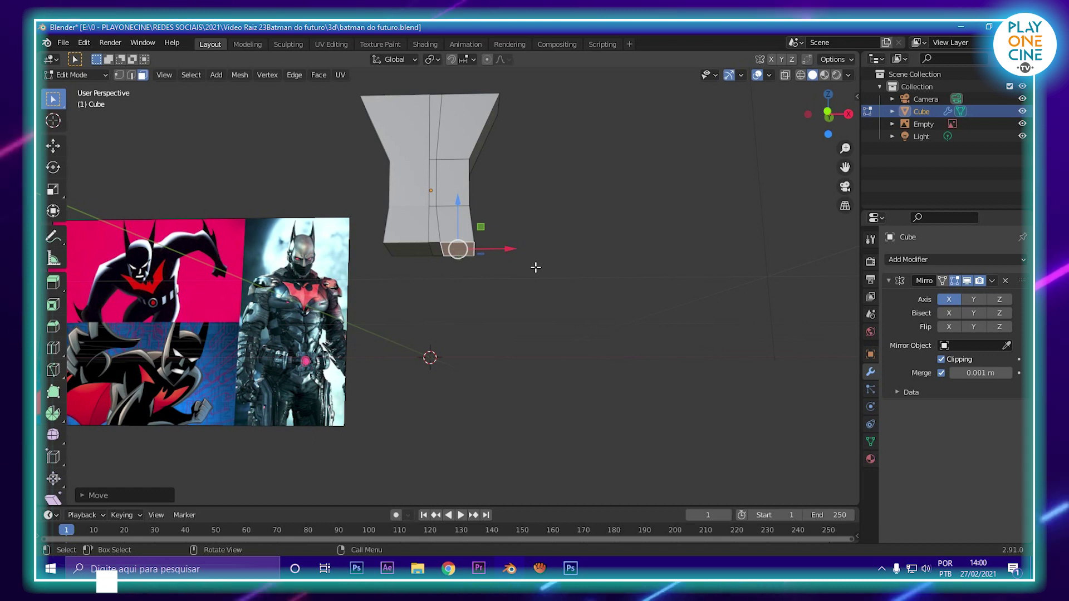
key("s")
key("x")
left_click(563, 269)
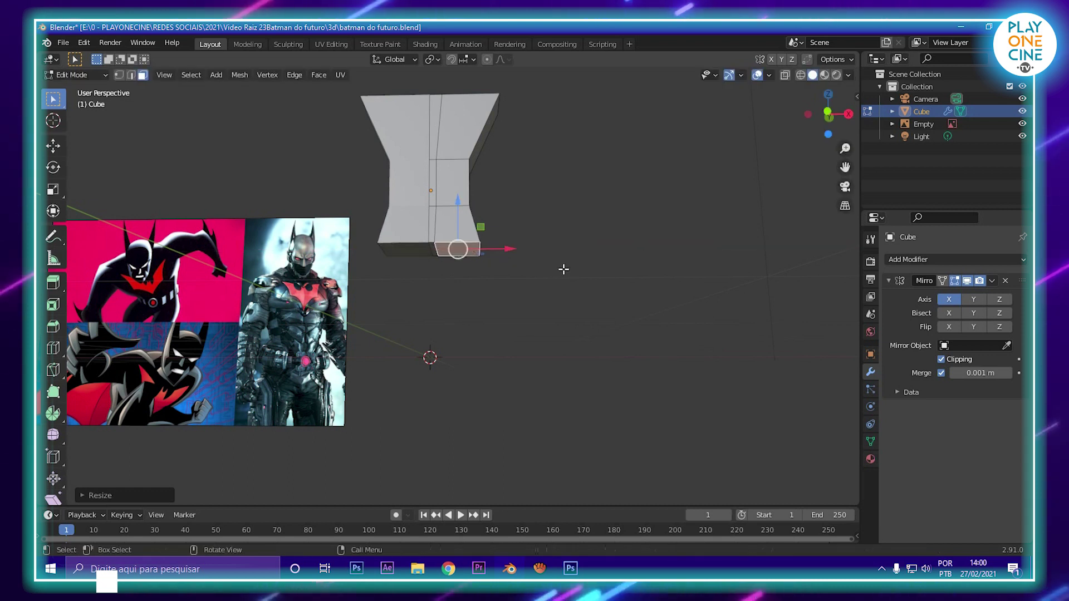
key("g")
key("x")
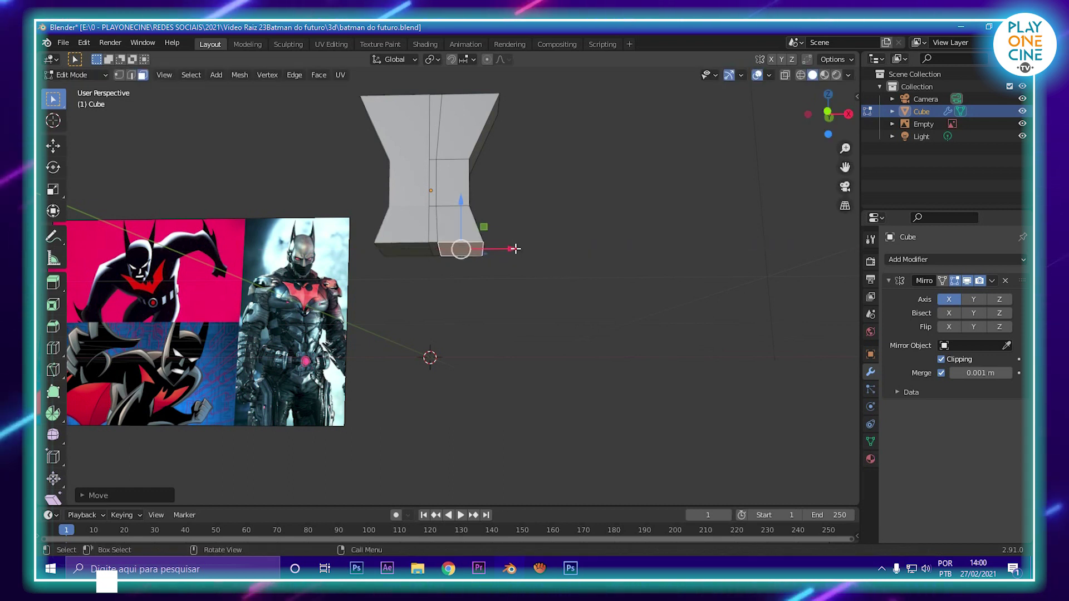
Step: Extrude the outer hip face down about 1.2 m along Z to form the thigh
key("z")
left_click(516, 365)
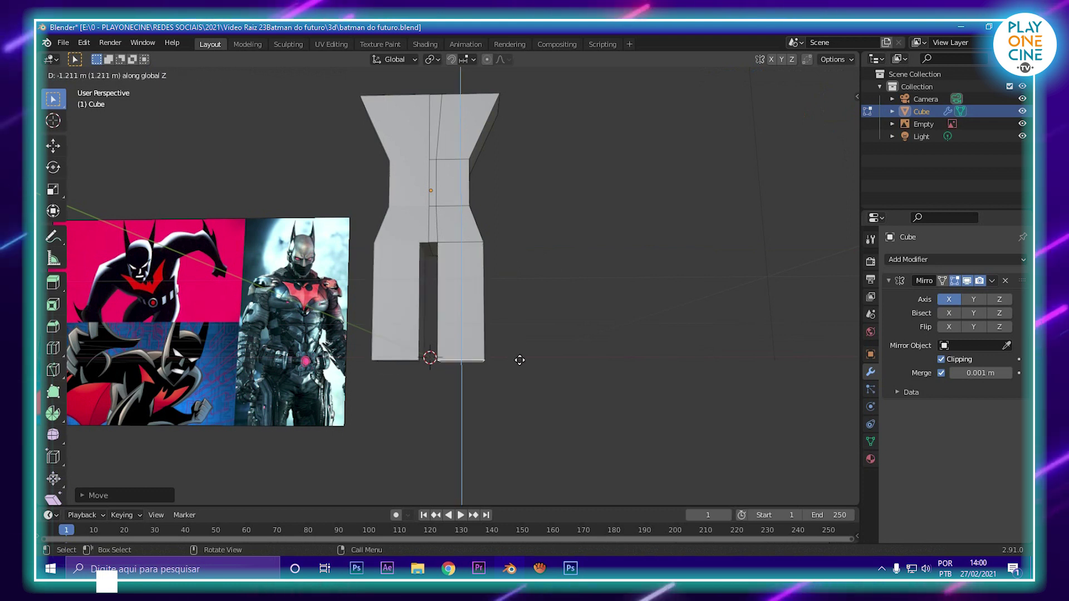
left_click(520, 360)
Step: Scale down the bottom face of the thigh and reposition it to taper the leg toward the knee
middle_click_drag(520, 359, 484, 372)
left_click_drag(484, 372, 498, 374)
middle_click_drag(517, 367, 437, 369)
scroll(536, 372, "down", 4)
scroll(436, 369, "up", 4)
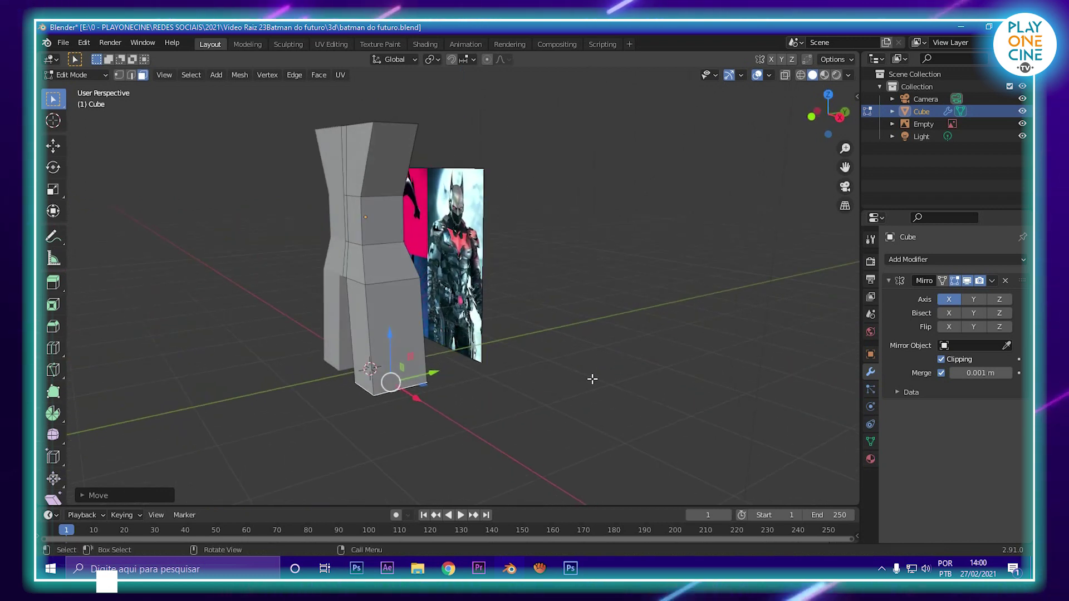
key("s")
left_click(473, 382)
middle_click_drag(473, 382, 423, 357)
mouse_move(423, 356)
left_mouse_down()
mouse_move(406, 365)
mouse_move(425, 368)
mouse_move(420, 354)
left_mouse_up()
Step: Extrude the thigh's bottom face down about 0.27 m for the knee, and extrude it again to form the lower leg
middle_click_drag(421, 354, 435, 293)
left_click_drag(424, 252, 451, 304)
key("z")
key("z")
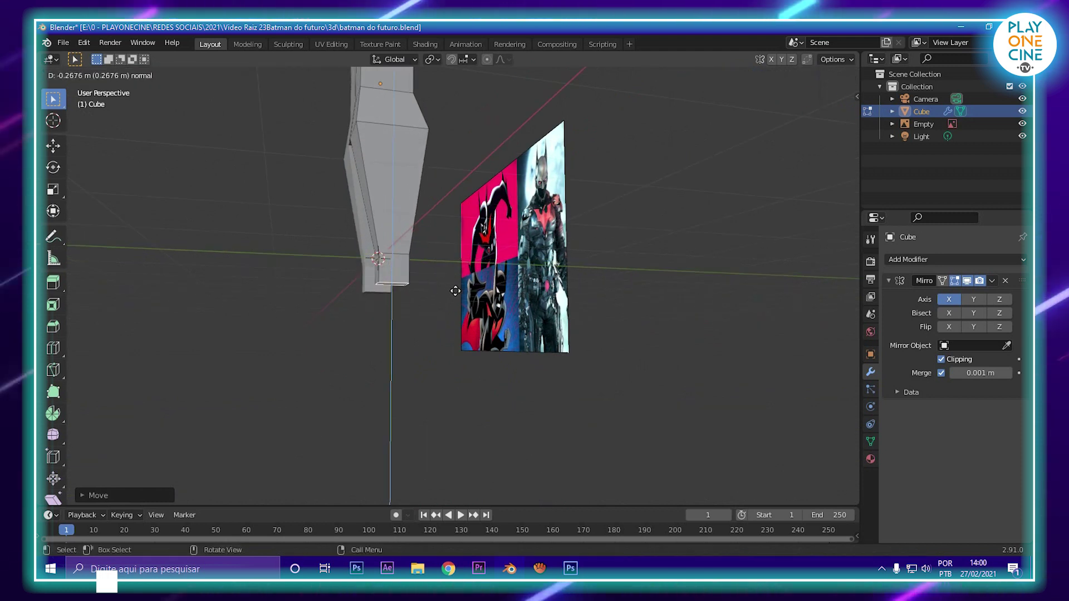
left_click(466, 291)
key("e")
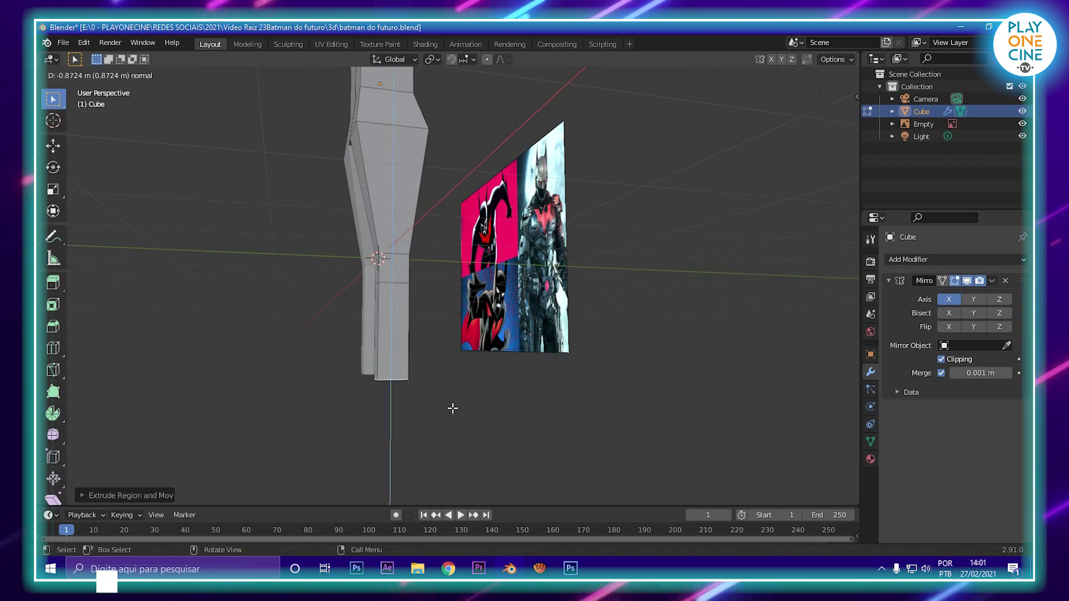
left_click(428, 440)
Step: Add a horizontal loop cut to the lower leg, enlarge it and shift it to shape the calf
left_click(388, 353)
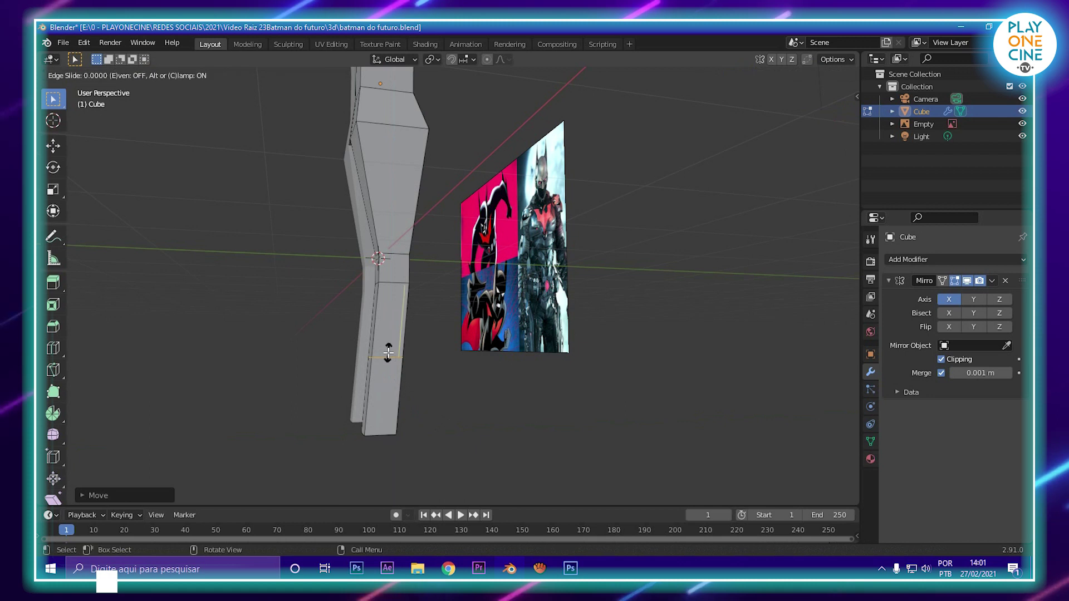
left_click(400, 330)
key("s")
left_click(463, 345)
left_click_drag(434, 335, 439, 331)
Step: Scale the edge loop just above the knee along X to widen the lower thigh
scroll(439, 331, "down", 3)
key("Tab")
middle_click_drag(439, 331, 468, 329)
key("Tab")
middle_click_drag(492, 255, 480, 299, "shift")
mouse_move(480, 299)
middle_mouse_down()
mouse_move(492, 301)
mouse_move(464, 300)
middle_mouse_up()
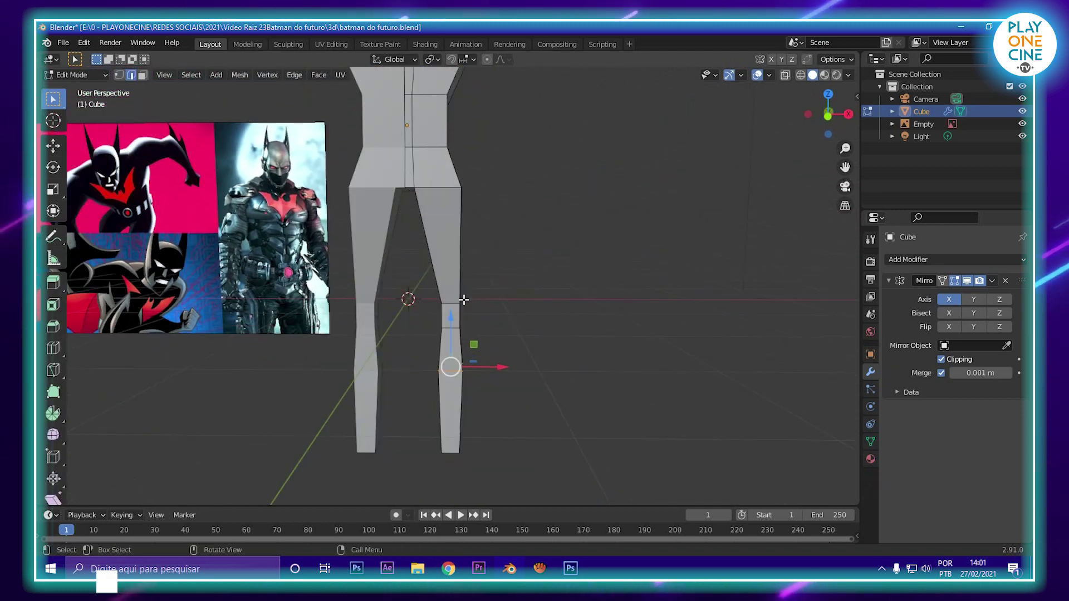
left_click(455, 302, "alt")
key("s")
key("x")
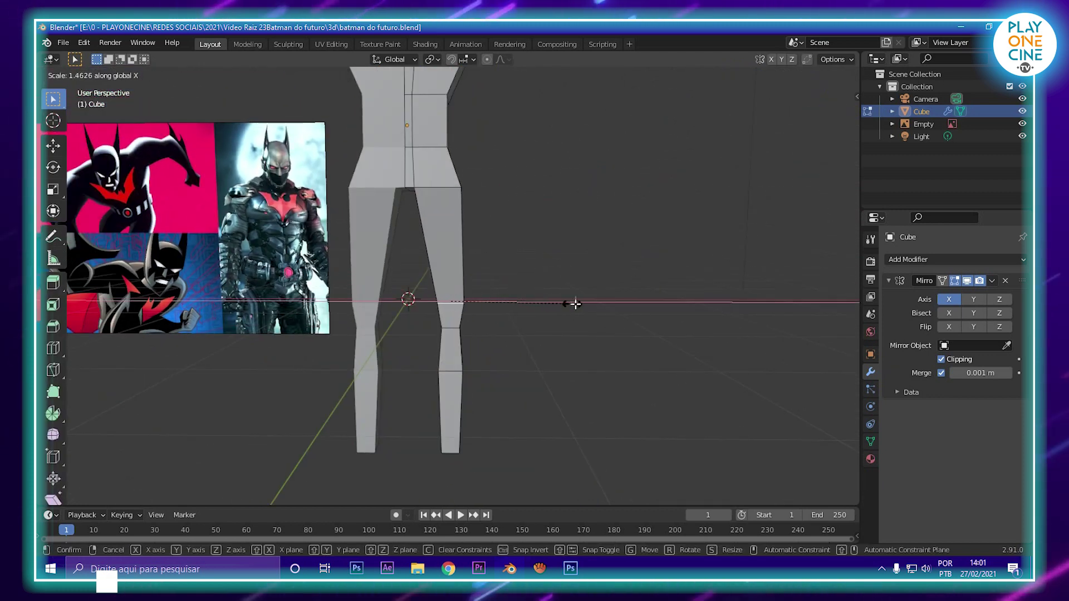
left_click(610, 314)
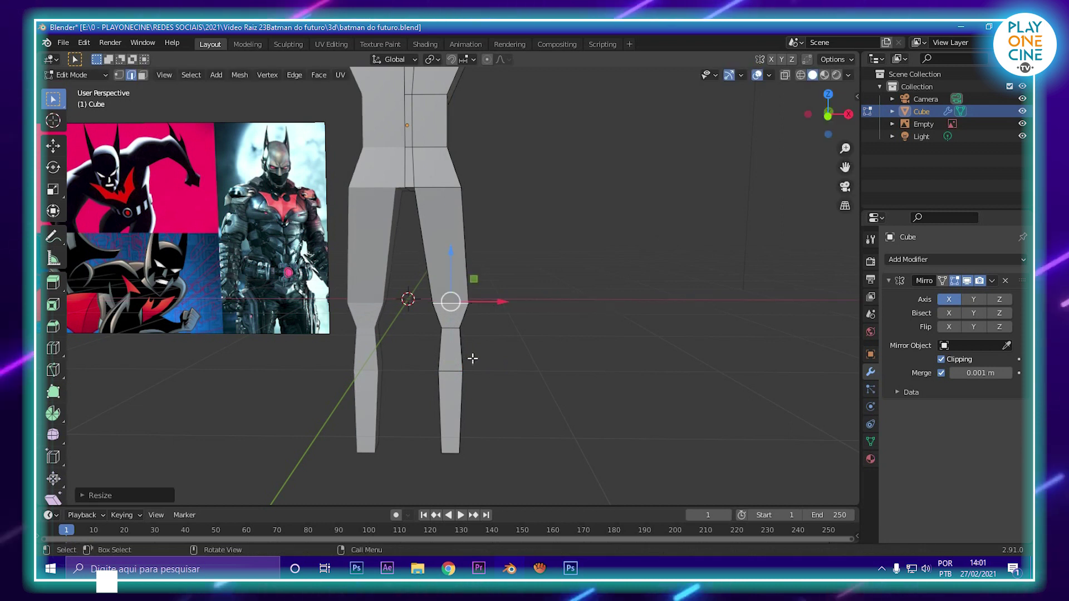
Step: Scale the calf edge loop up along X to widen the lower leg
middle_click_drag(472, 358, 476, 326)
key("s")
key("x")
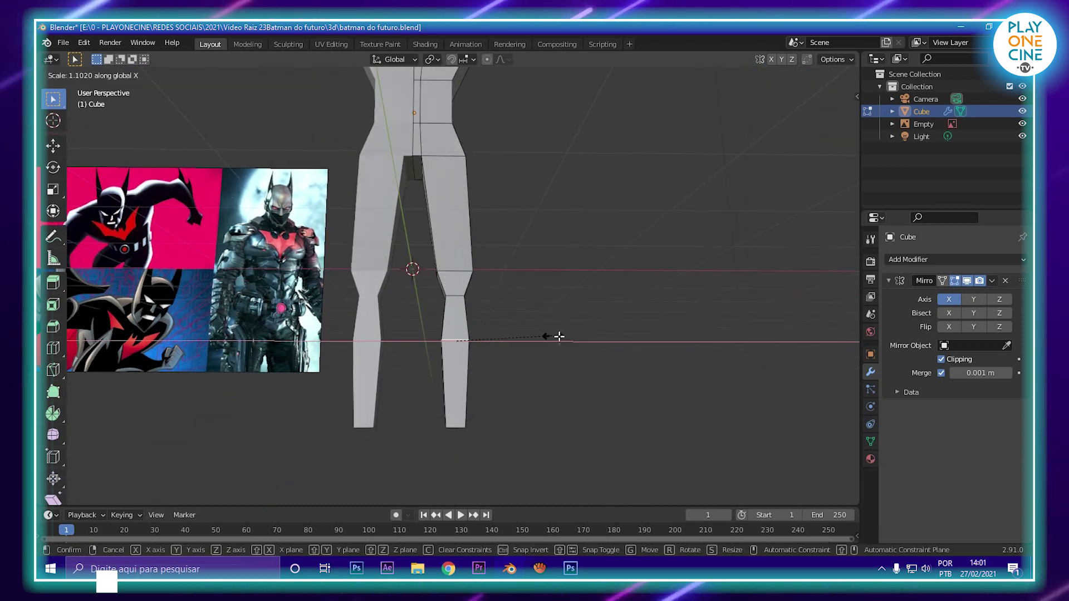
left_click(579, 340)
Step: Scale the edge loop just above the knee up along Y to deepen the lower thigh
middle_click_drag(442, 355, 421, 342)
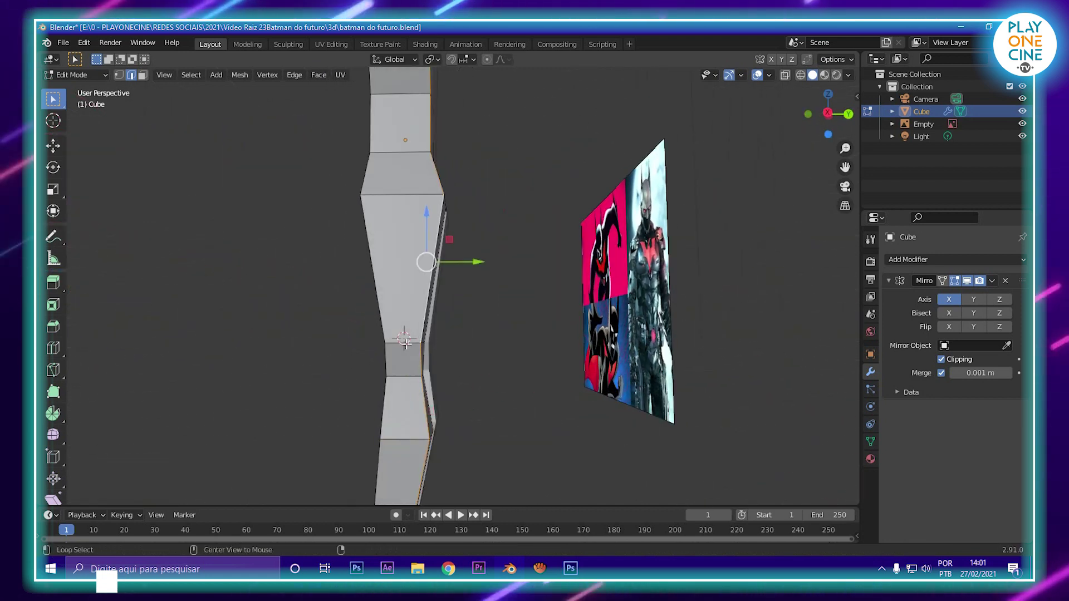
key("s")
key("x")
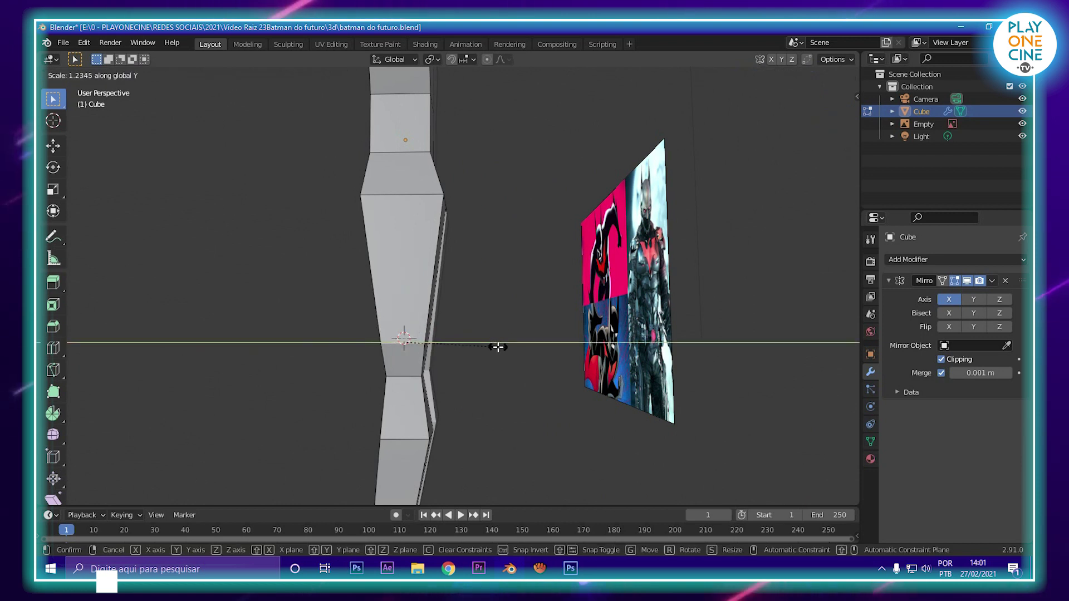
left_click(512, 349)
Step: Move the crotch edges down along Z by more than 0.43 m to form a V-shaped pelvis
middle_click_drag(511, 353, 455, 260)
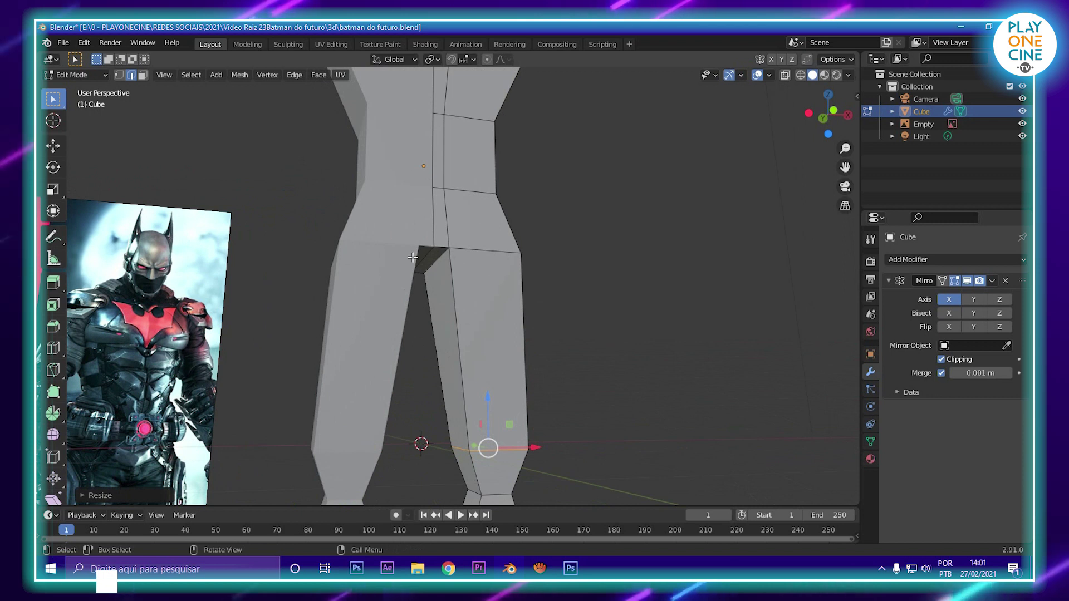
key("g")
key("z")
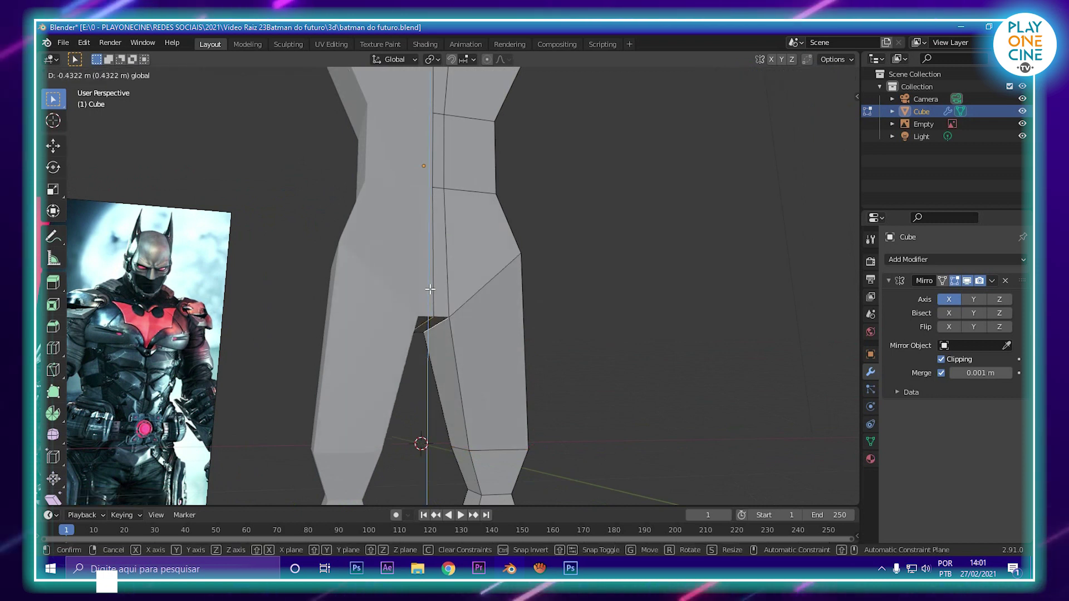
left_click(430, 314)
Step: Enlarge the diagonal edge loop between crotch and hip by about 1.12 and nudge it into place
middle_click_drag(429, 315, 404, 331)
scroll(558, 358, "down", 5)
middle_click_drag(559, 358, 557, 334, "shift")
scroll(558, 334, "up", 5)
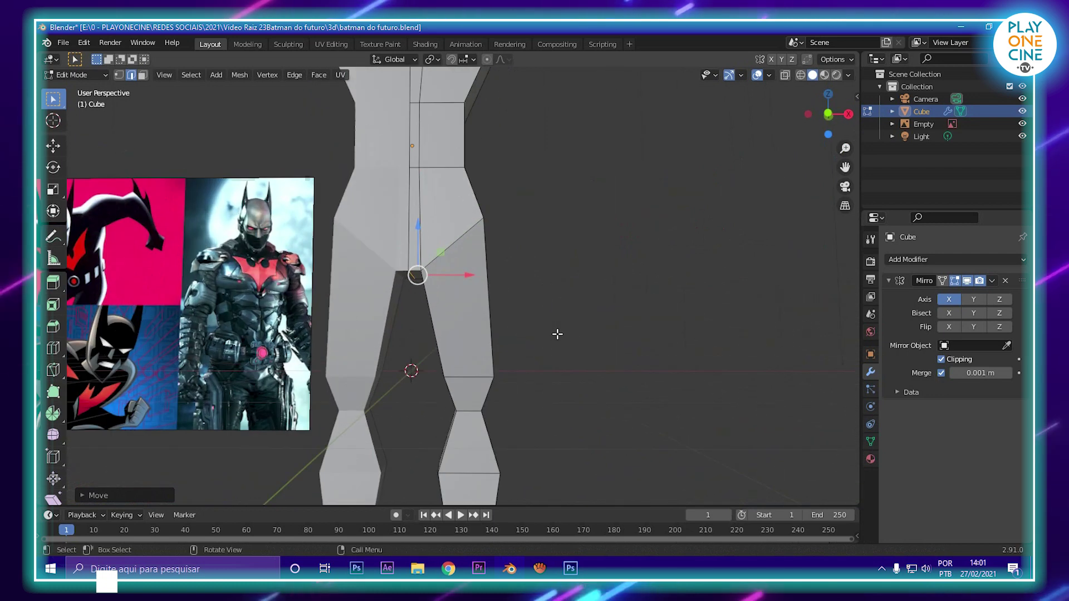
left_click(450, 246)
key("s")
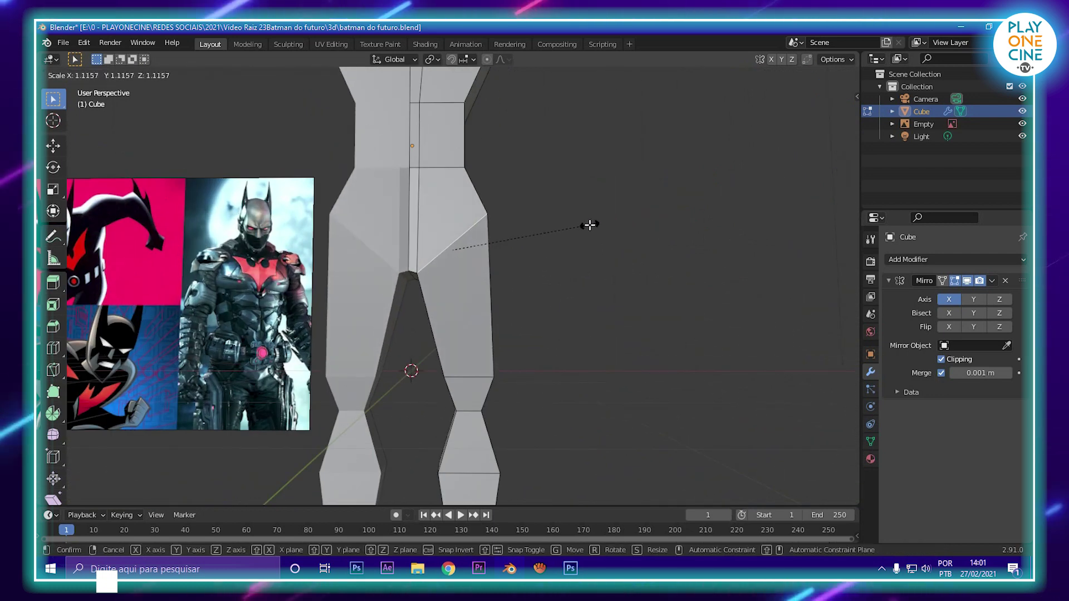
left_click(593, 225)
middle_click_drag(596, 224, 427, 237)
left_click_drag(469, 259, 460, 253)
left_click_drag(423, 208, 423, 214)
Step: Return to Object Mode and apply smooth shading to the body
key("Tab")
middle_click_drag(612, 272, 472, 312)
key("Tab")
scroll(456, 358, "down", 4)
key("Tab")
scroll(472, 311, "up", 2)
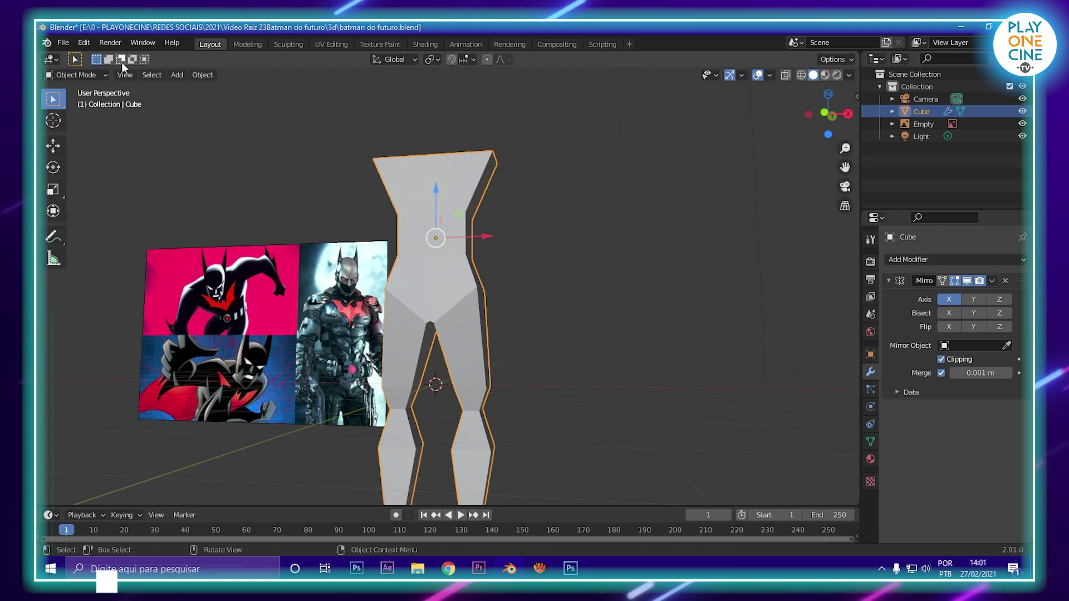
left_click(202, 75)
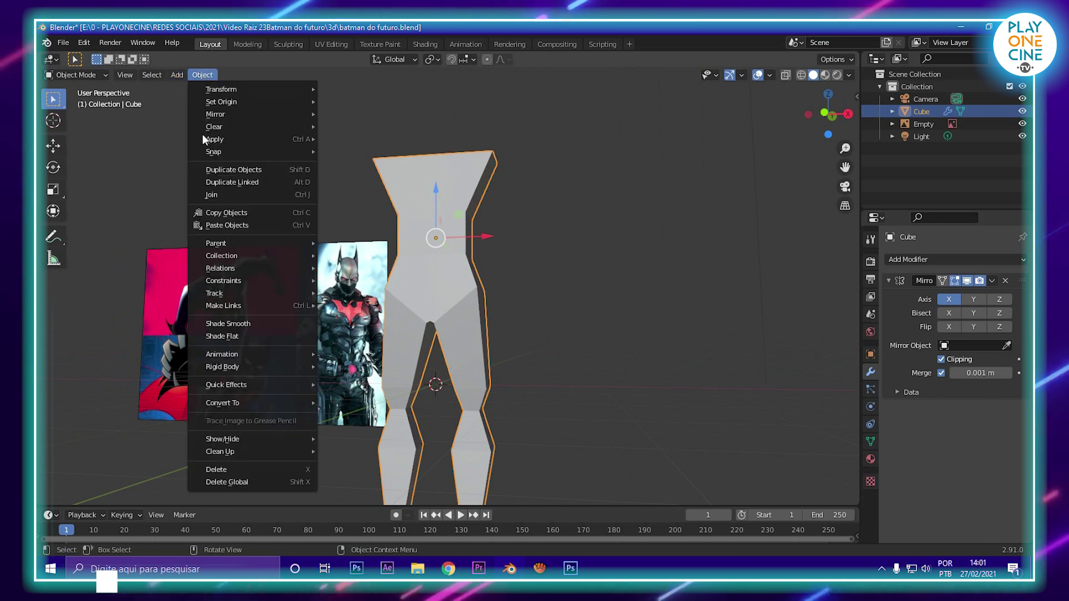
left_click(248, 325)
Step: Add a Subdivision Surface modifier to the body and return to Edit Mode
middle_click_drag(485, 322, 365, 333)
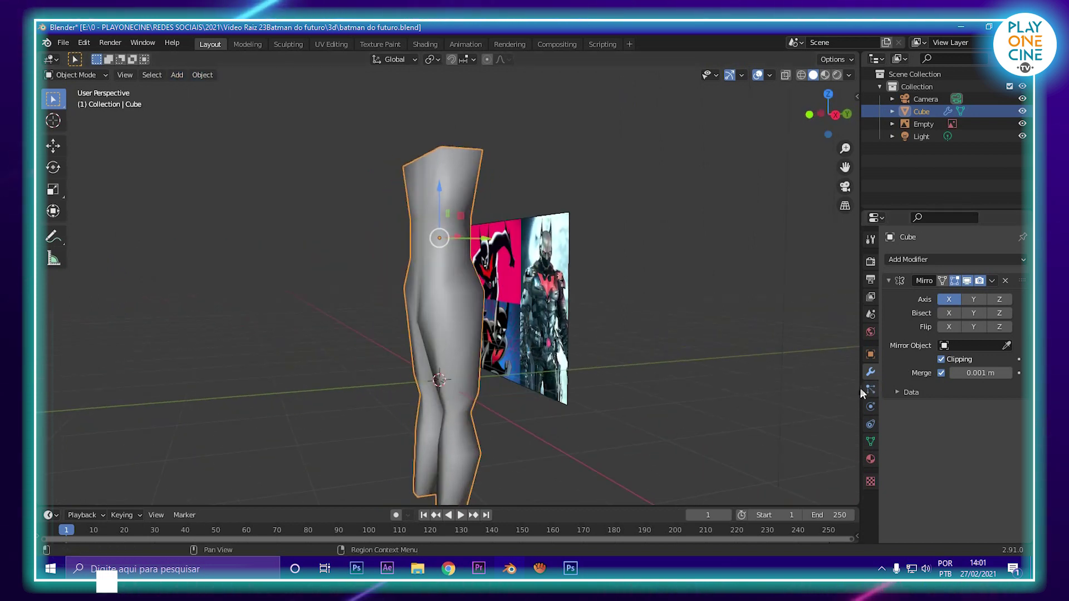
left_click(950, 260)
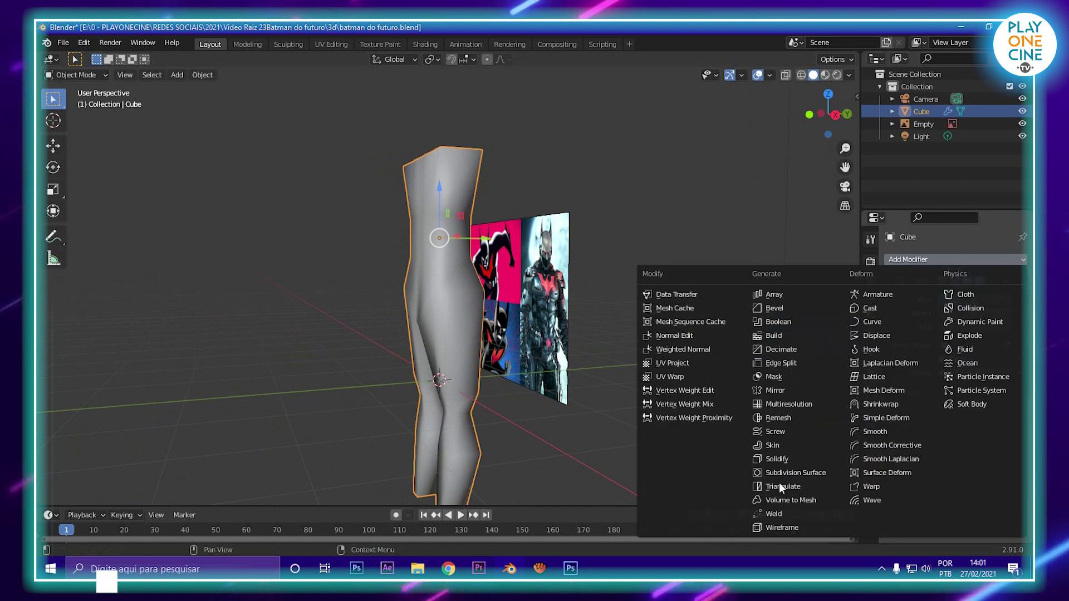
left_click(790, 472)
middle_click_drag(375, 270, 487, 254)
key("Tab")
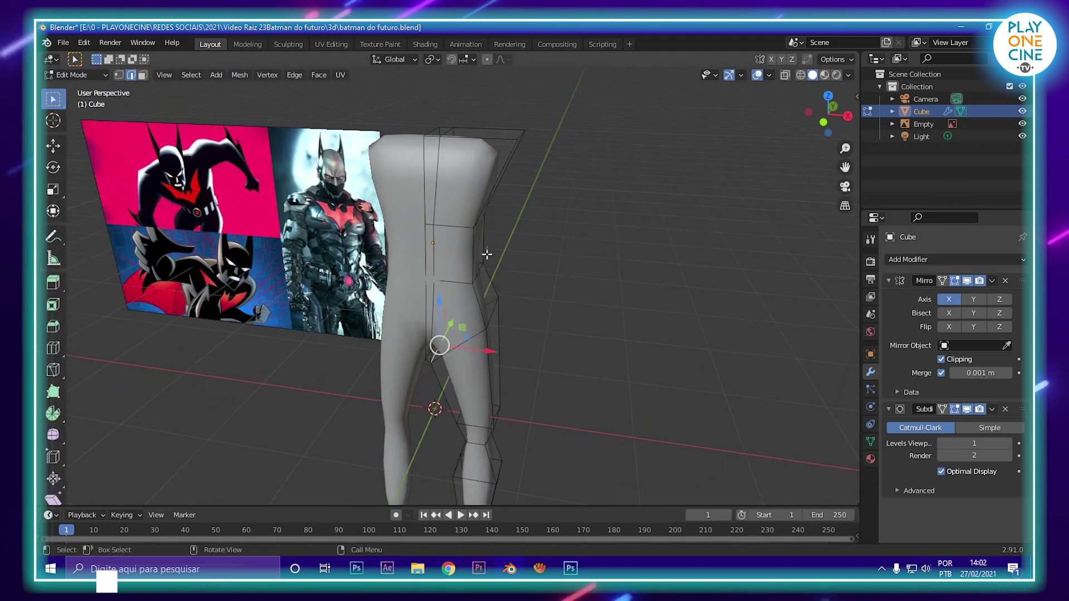
Step: Extrude the bottom face of the lower leg down about 0.16 m to form the heel block
middle_click_drag(480, 119, 423, 345)
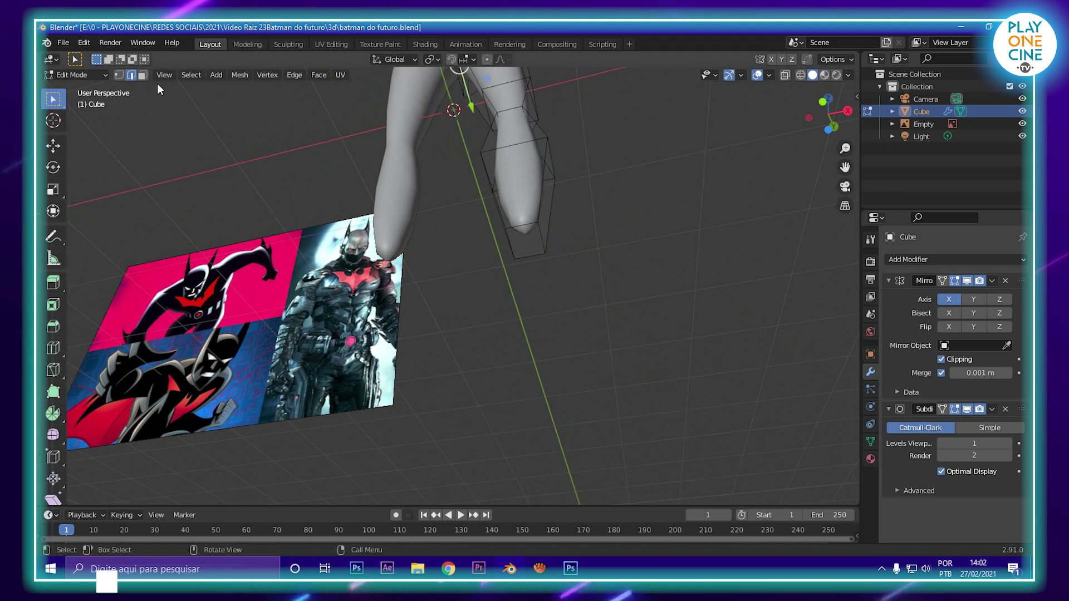
middle_click_drag(531, 239, 477, 303)
key("e")
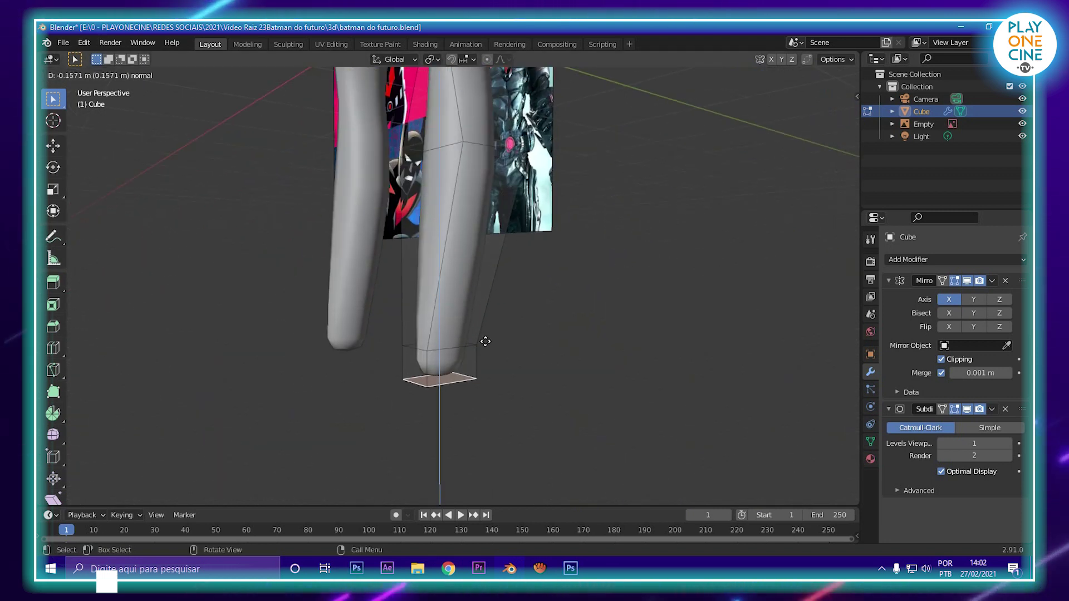
left_click(485, 341)
Step: Extrude the front face of the heel block forward to form the foot
middle_click_drag(485, 341, 558, 354)
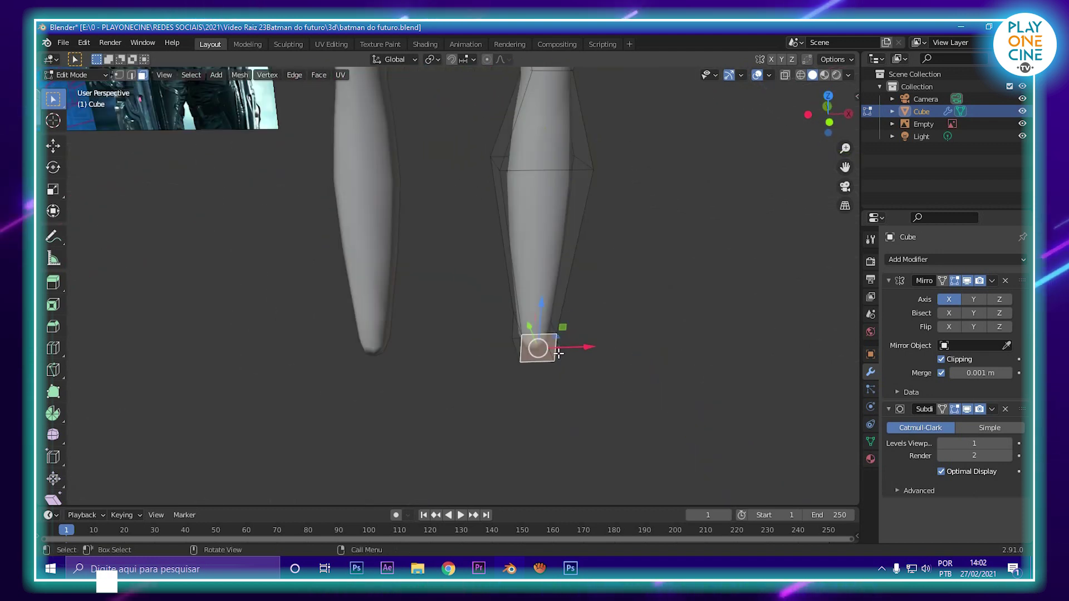
key("e")
left_click(594, 452)
middle_click_drag(594, 452, 468, 467)
Step: Scale the foot's end face down along X to less than half its width for a narrow toe tip
middle_click_drag(354, 455, 514, 442)
key("s")
key("x")
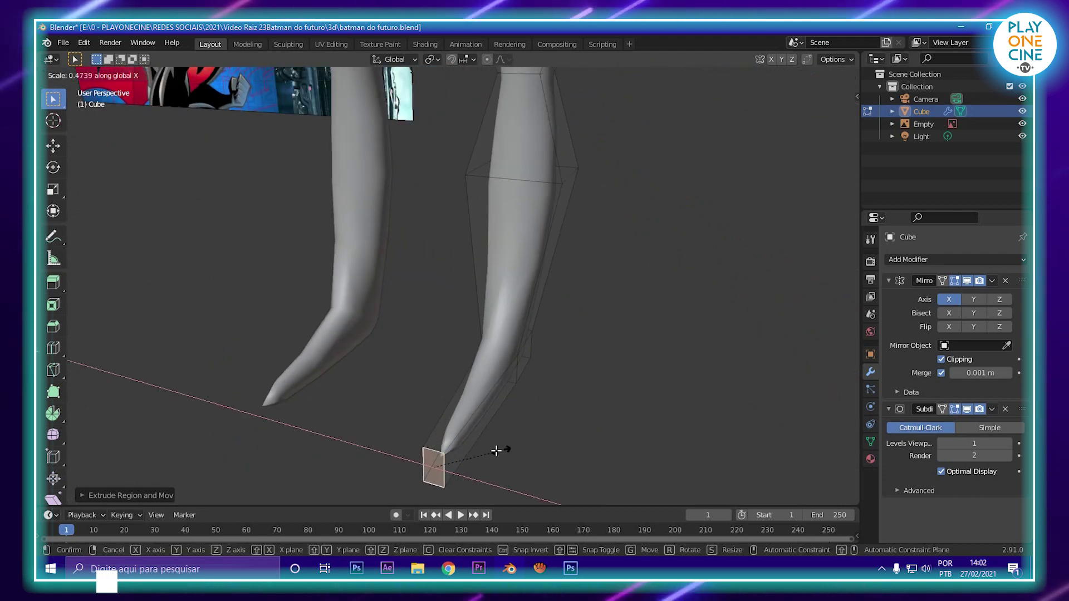
left_click(474, 454)
Step: Add a loop cut across the foot near the toe and scale it up along X to widen the foot
key("ctrl+r")
left_click(453, 417)
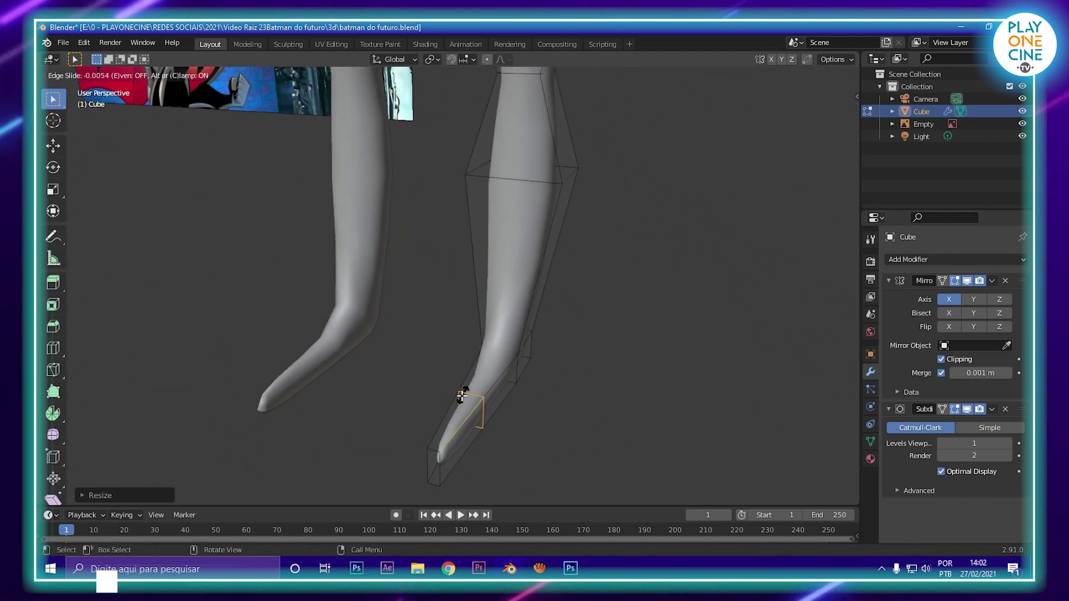
left_click(454, 416)
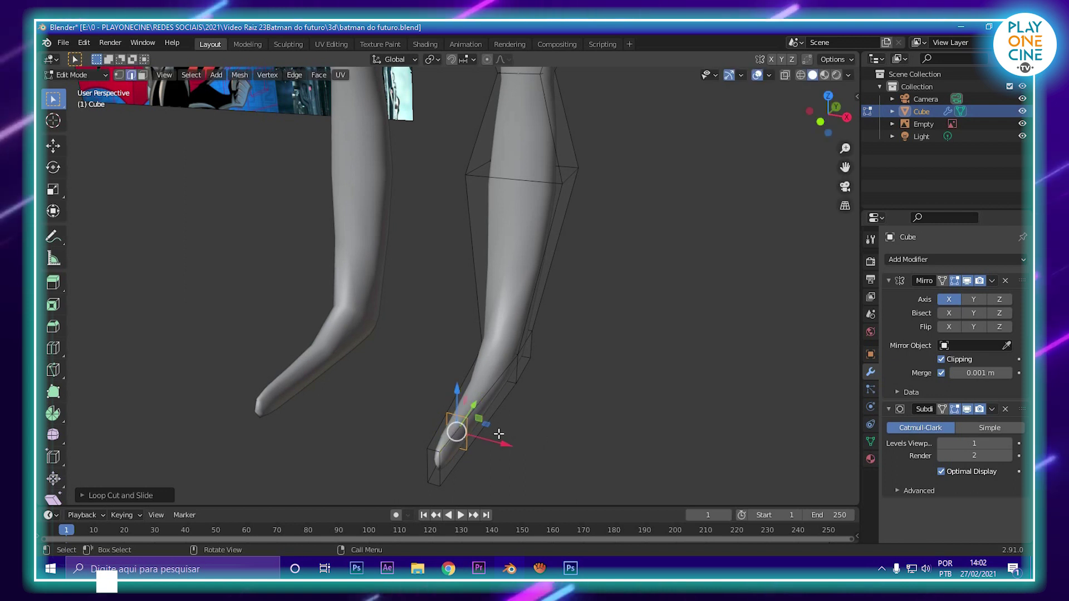
key("s")
key("x")
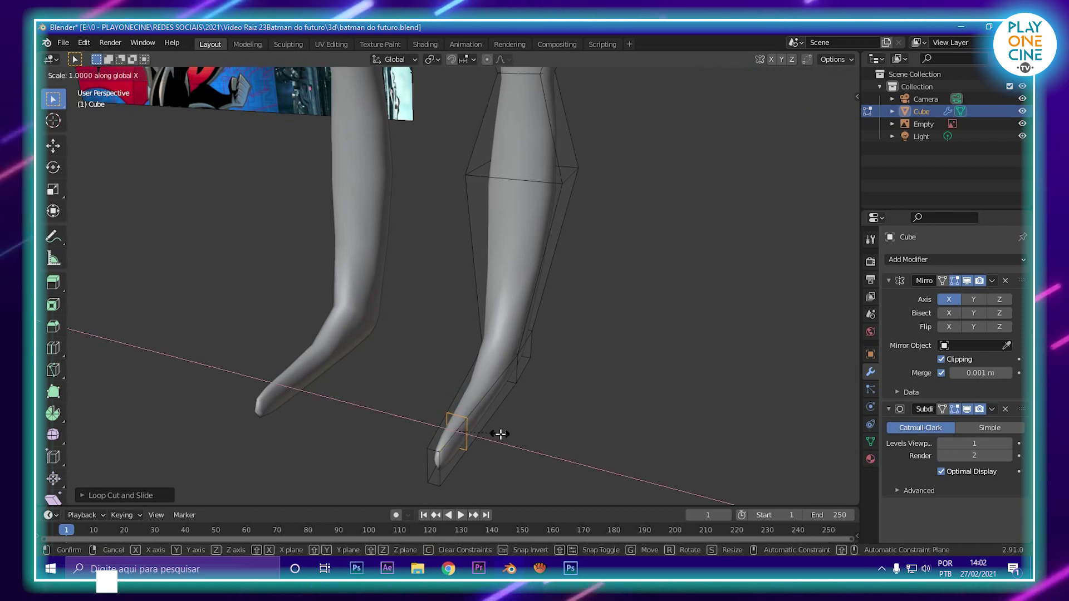
left_click(629, 464)
Step: Select the toe section of the foot and move it along Y toward the heel
middle_click_drag(628, 463, 321, 342)
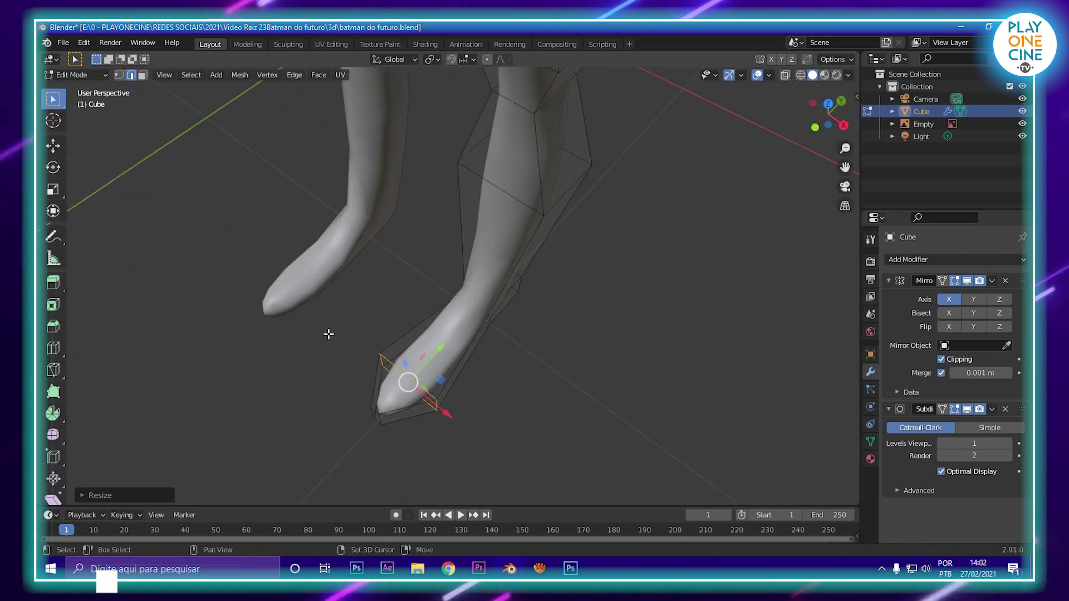
left_click_drag(328, 334, 450, 462)
key("g")
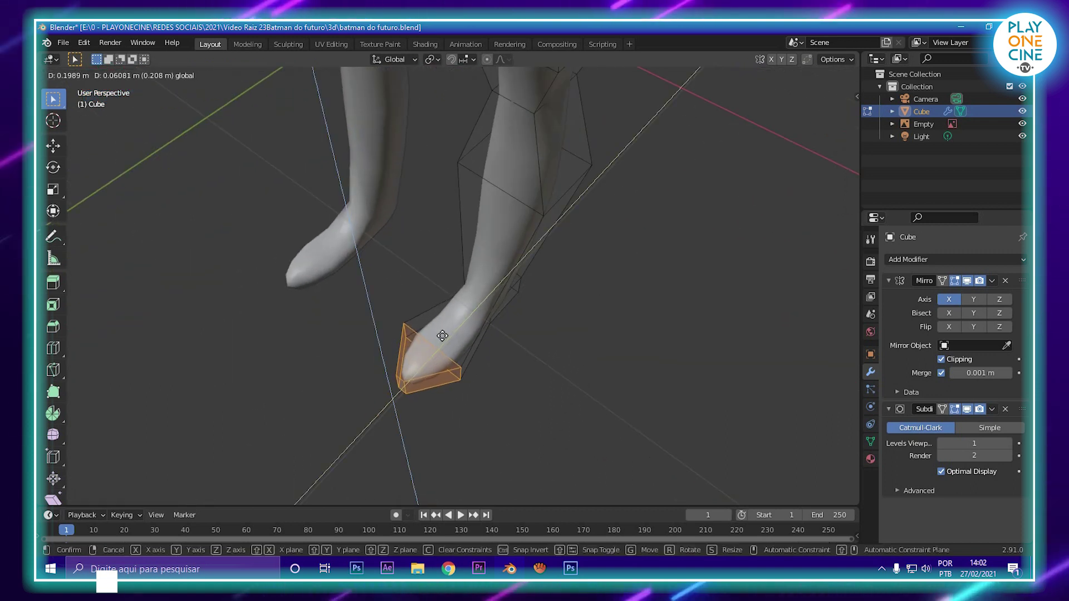
key("Escape")
left_click_drag(431, 361, 465, 323)
Step: Add a horizontal loop cut just above the foot and scale it down to narrow the ankle
mouse_move(446, 295)
middle_mouse_down()
mouse_move(370, 221)
mouse_move(449, 301)
middle_mouse_up()
scroll(487, 351, "up", 3)
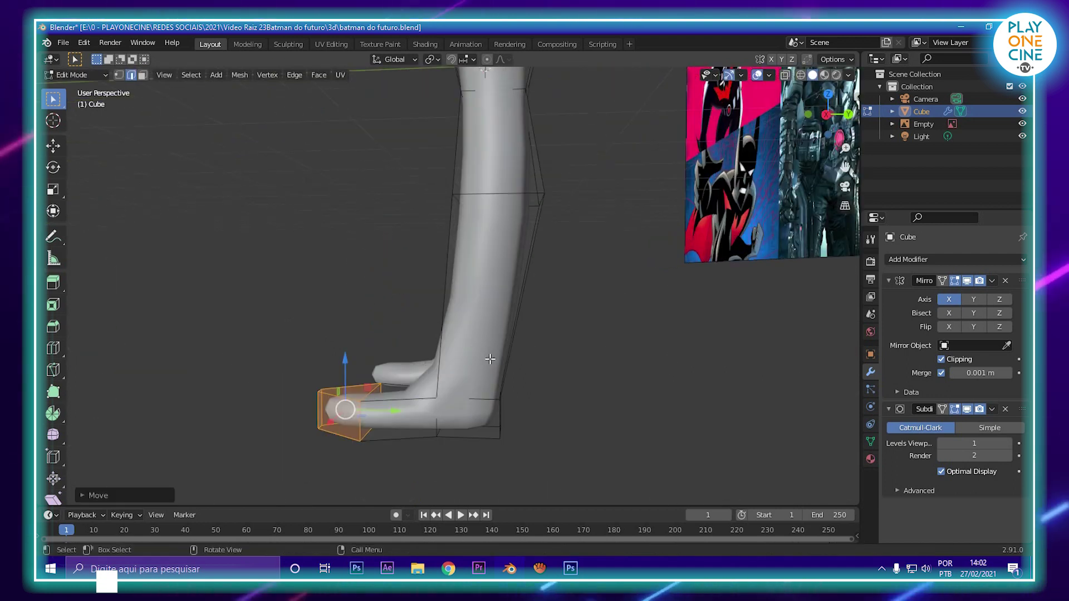
left_click(456, 368)
left_click(456, 441)
key("s")
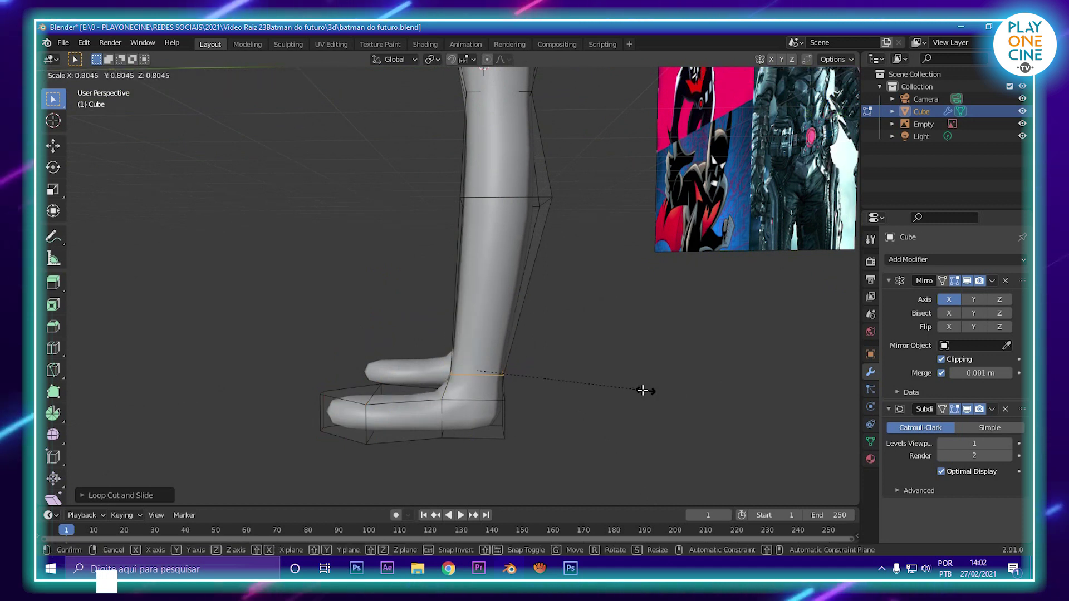
left_click(592, 384)
Step: Set the Subdivision modifier's viewport level to 0 and check the legs in Object Mode
middle_click_drag(592, 384, 551, 312)
left_click(945, 442)
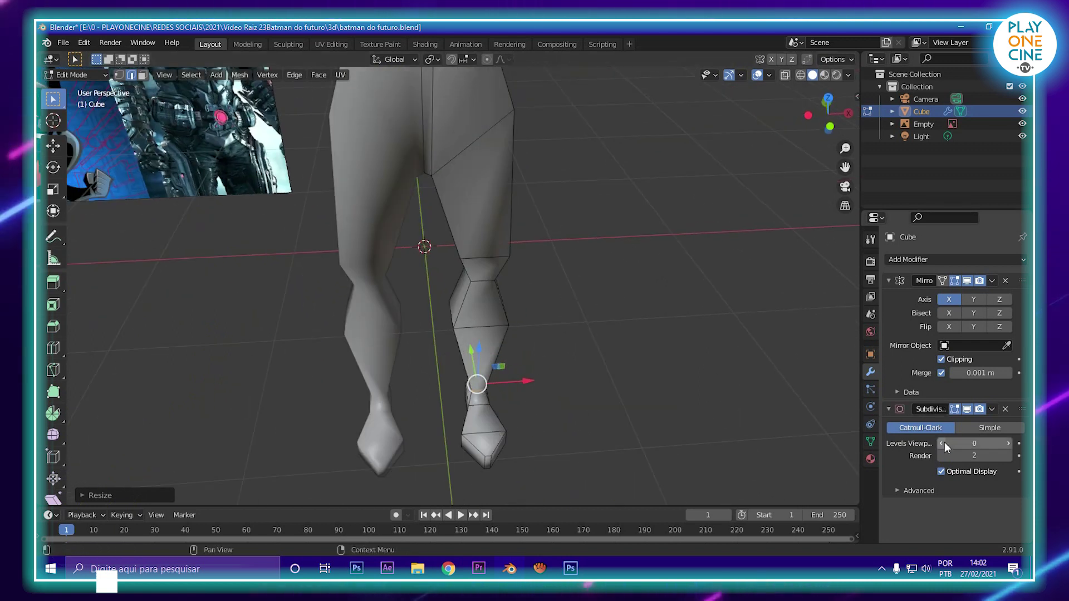
scroll(613, 331, "down", 3)
key("Tab")
middle_click_drag(613, 332, 488, 302)
scroll(488, 299, "up", 3)
Step: Back in Edit Mode, enlarge the edge loop just above the knee uniformly to thicken the lower thigh
key("Tab")
scroll(460, 272, "up", 1)
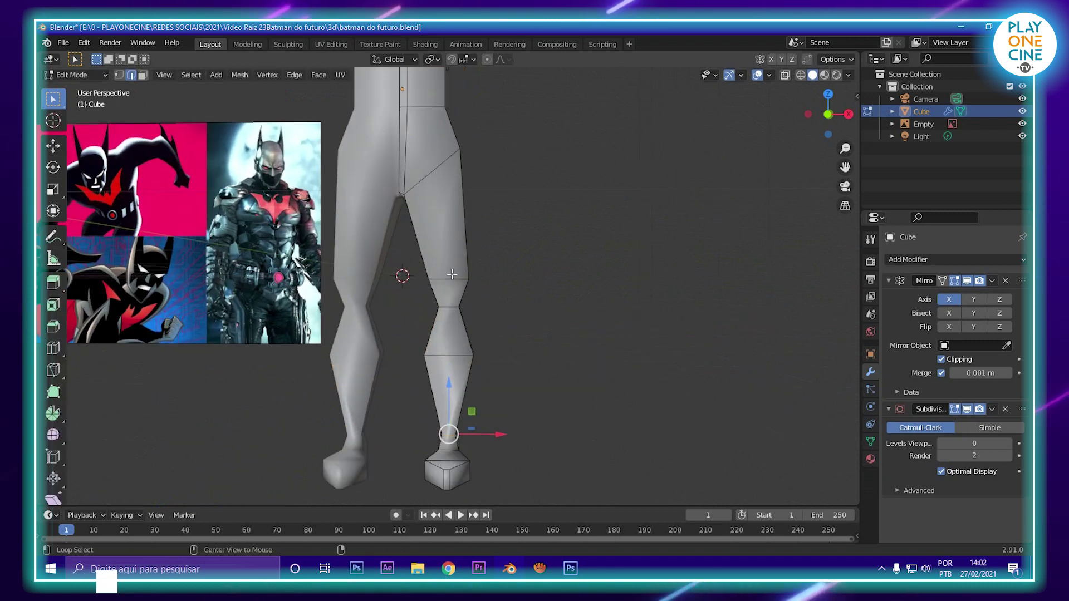
key("s")
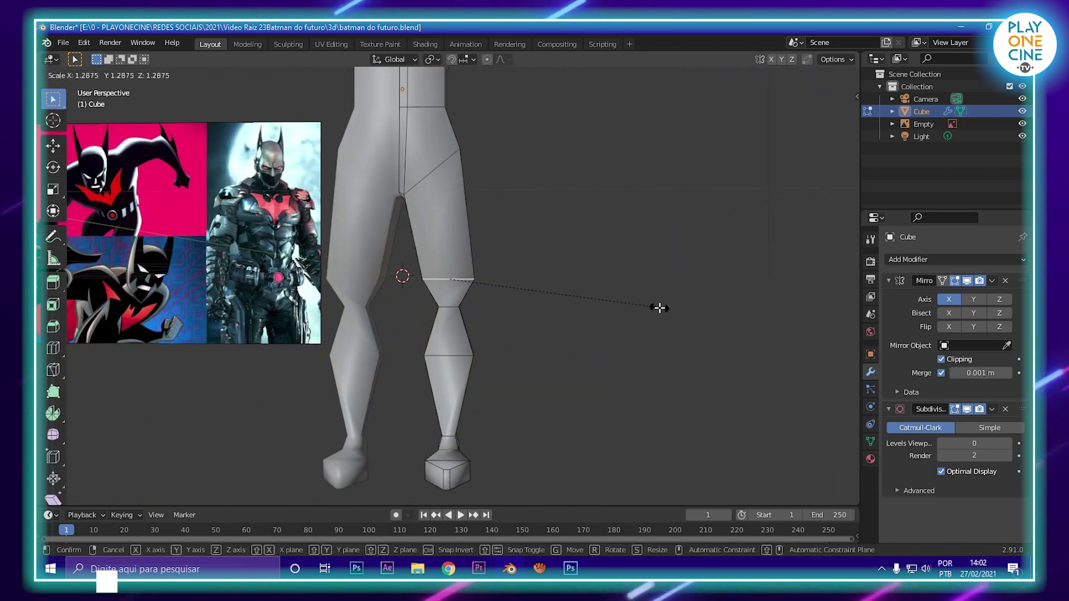
left_click(643, 297)
Step: Extrude the torso's top faces upward to form the upper chest band
middle_click_drag(644, 298, 369, 256)
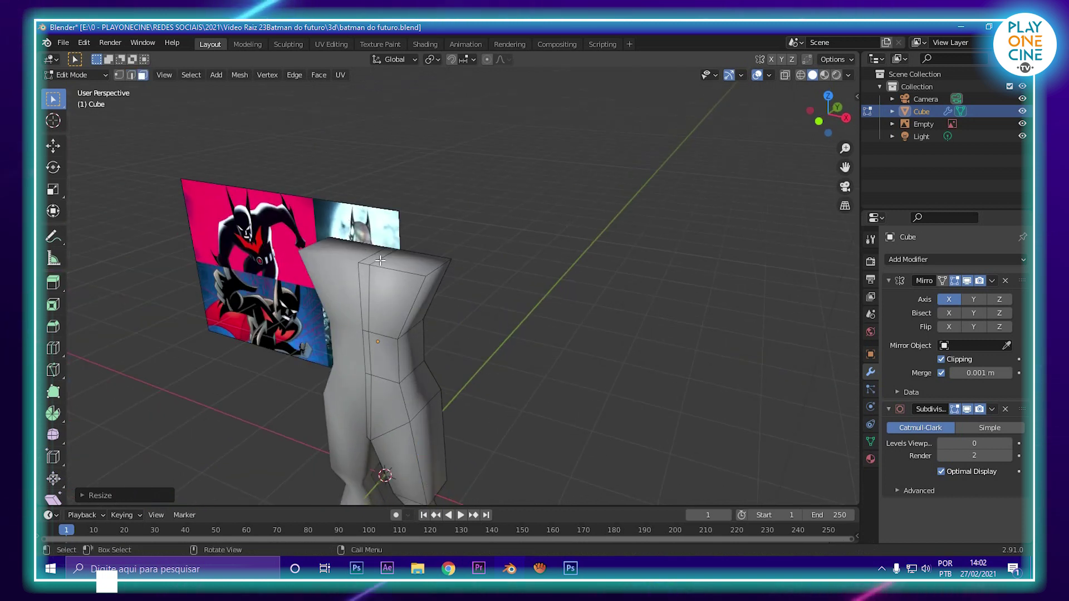
middle_click_drag(400, 258, 551, 219)
key("g")
left_click(527, 215)
scroll(474, 214, "down", 4)
scroll(509, 231, "up", 4)
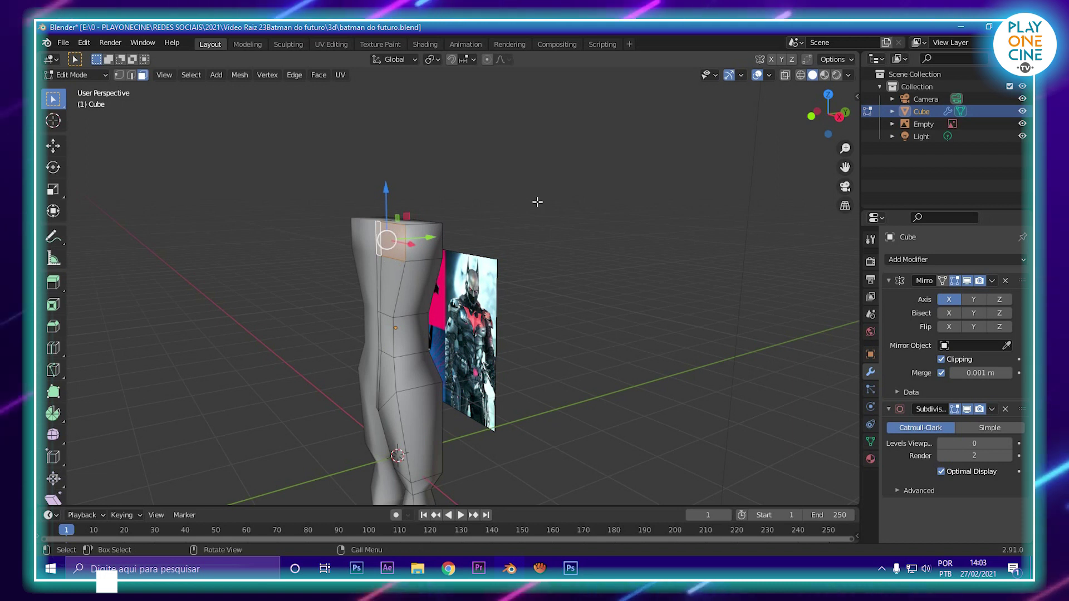
Step: Rotate the front faces of the upper chest band about X to slope them inward, and adjust their position along Y
key("r")
key("x")
left_click(564, 254)
middle_click_drag(564, 254, 469, 219)
left_click_drag(445, 244, 440, 245)
Step: Rotate the rear faces of the upper chest band about 15° around X and shift them along Y
middle_click_drag(440, 245, 510, 281)
key("r")
key("x")
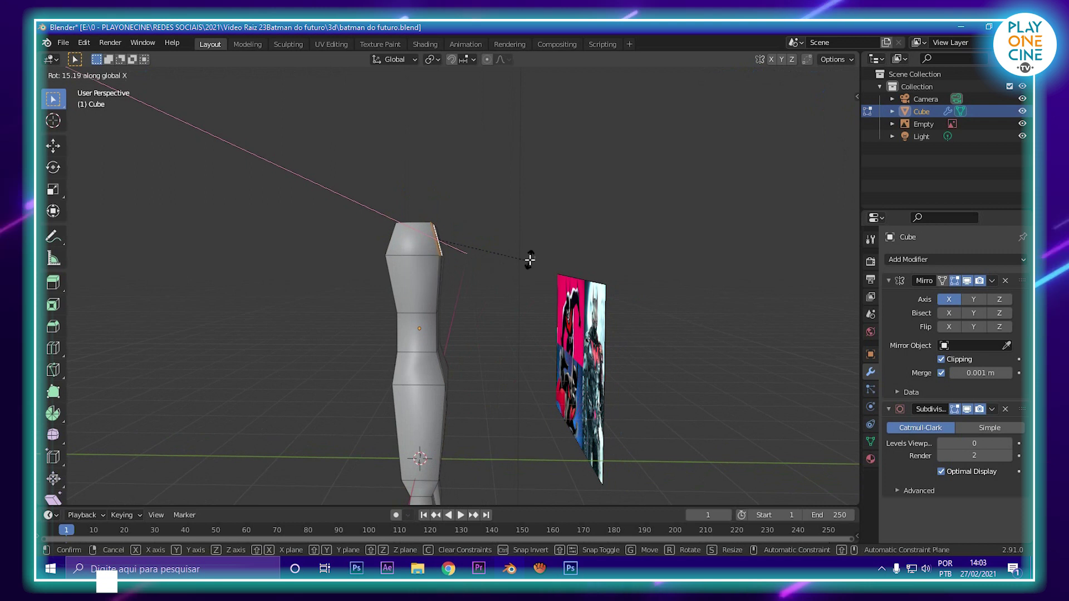
left_click(530, 259)
left_click_drag(470, 242, 495, 241)
Step: Extrude the top faces of the torso upward to start the shoulders
middle_click_drag(473, 296, 523, 287)
middle_click_drag(480, 255, 448, 341)
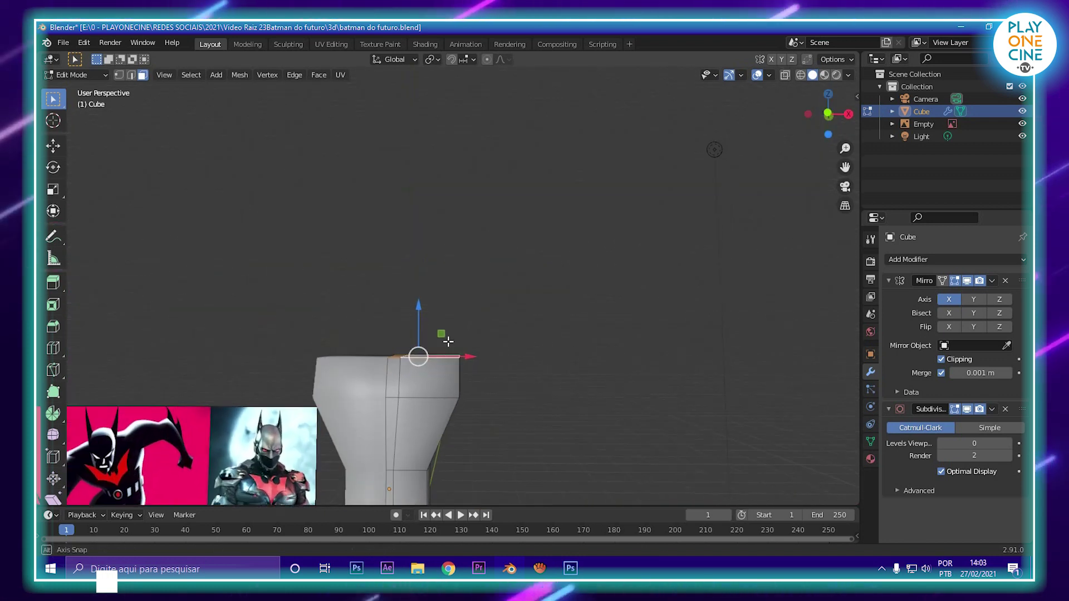
key("e")
left_click(527, 332)
Step: Scale the extruded top faces down from front to back to taper the shoulders
middle_click_drag(527, 332, 567, 323)
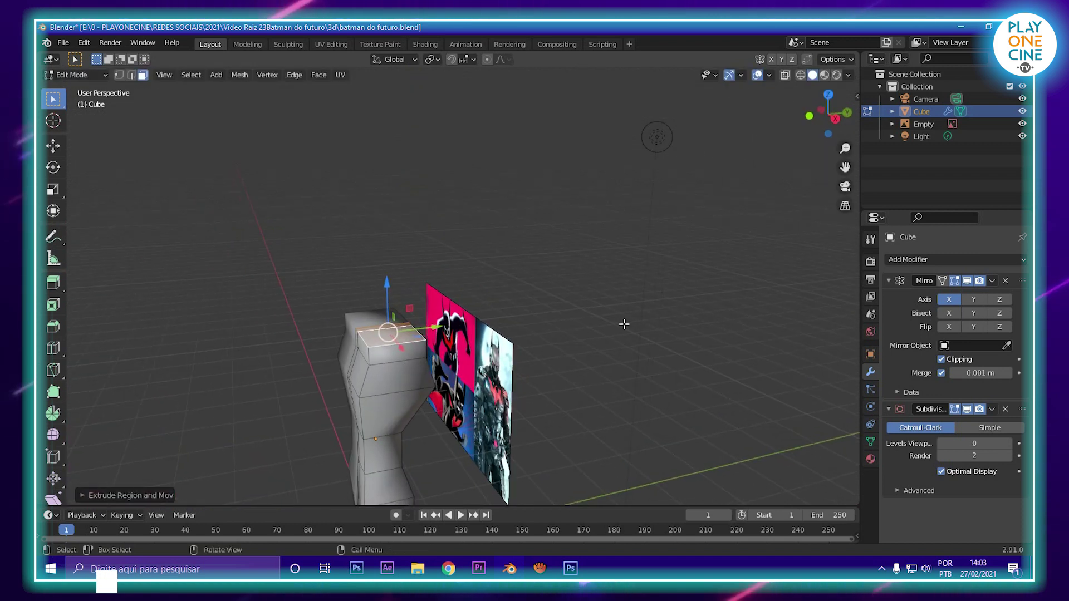
key("s")
key("x")
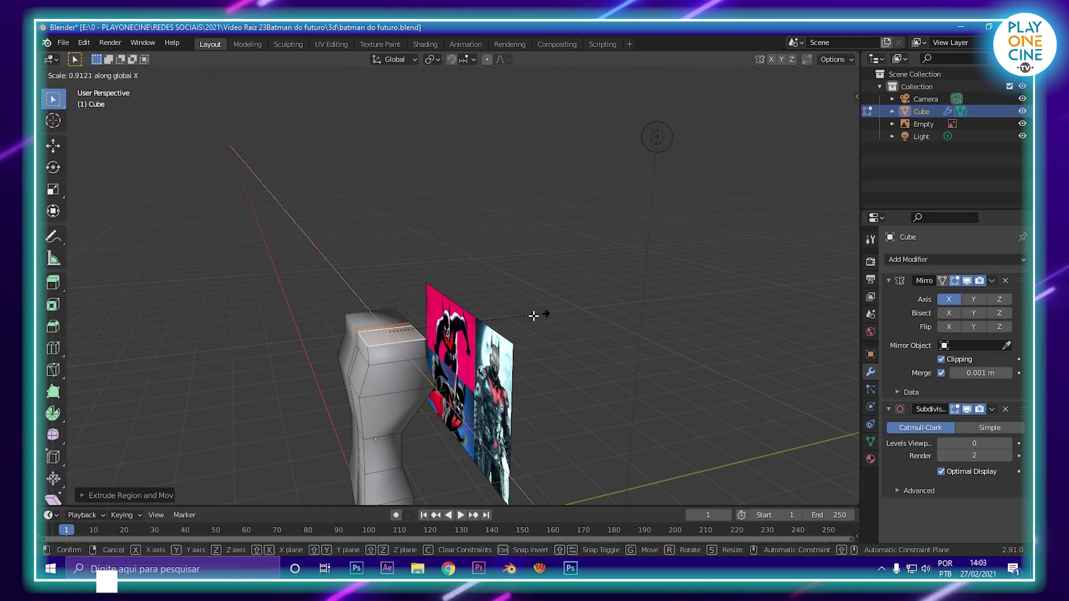
left_click(480, 326)
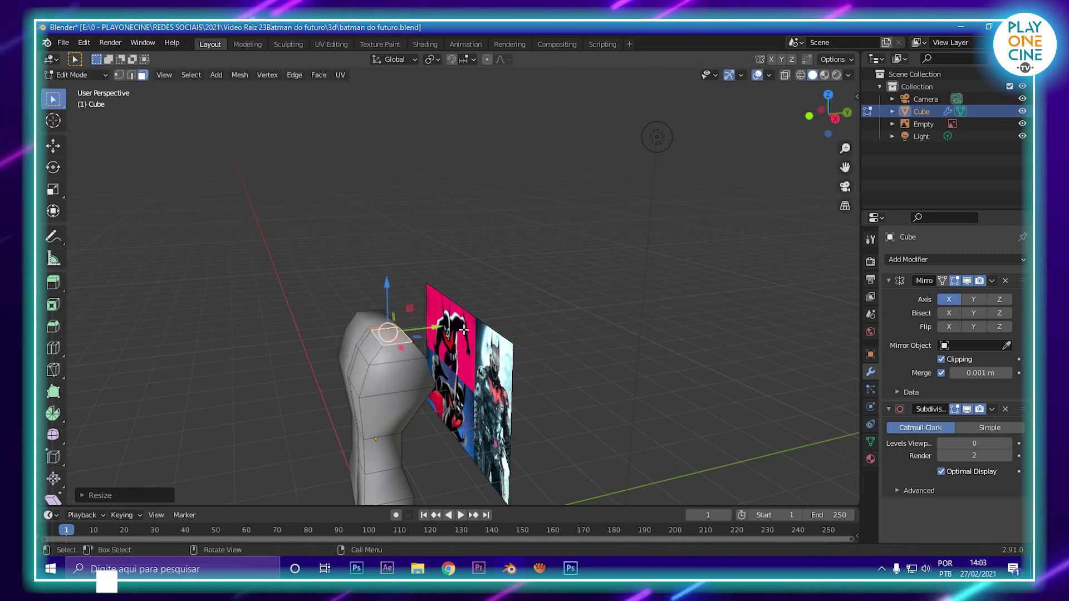
Step: Rotate the torso's top faces about 16° around Y to slope the shoulders down and outward
scroll(510, 310, "up", 5)
middle_click_drag(538, 296, 573, 315)
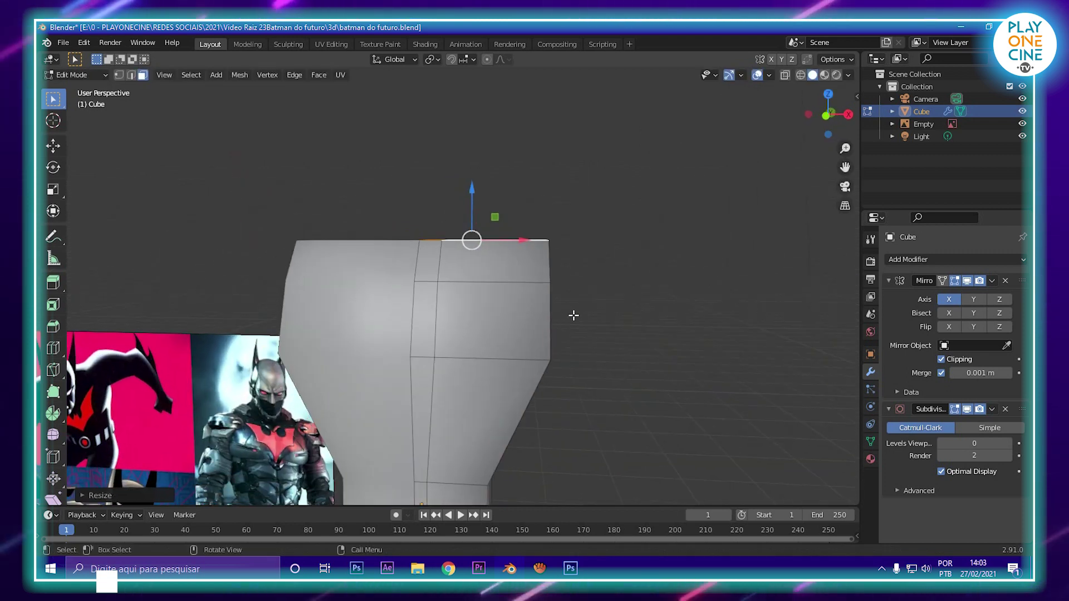
key("r")
key("y")
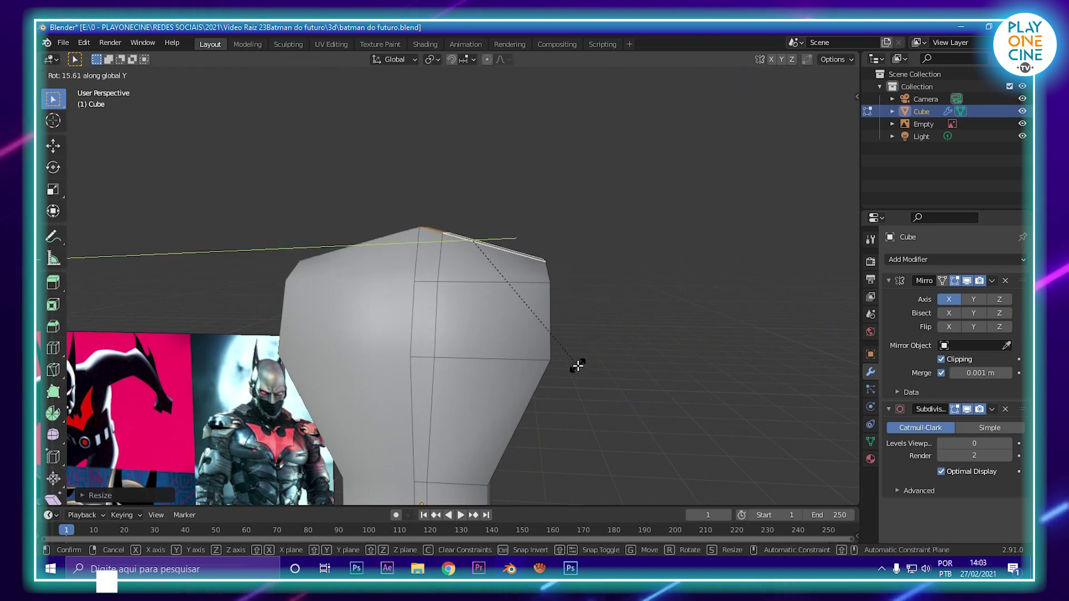
left_click(578, 366)
Step: Scale the outer upper chest faces narrower from front to back along Y
scroll(576, 347, "down", 4)
middle_click_drag(575, 344, 527, 301)
scroll(554, 320, "down", 3)
scroll(504, 294, "up", 5)
scroll(501, 289, "down", 3)
key("s")
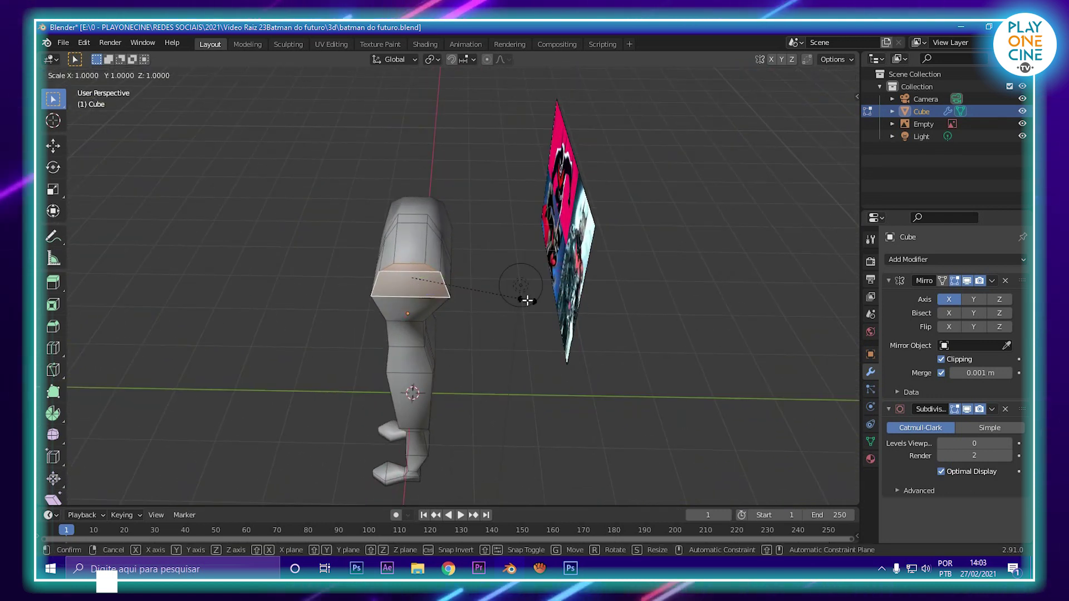
key("y")
left_click(467, 299)
Step: Insert a horizontal loop cut around the torso just below the chest and slide it into place
middle_click_drag(461, 294, 479, 312)
left_click(385, 314)
left_click(385, 297)
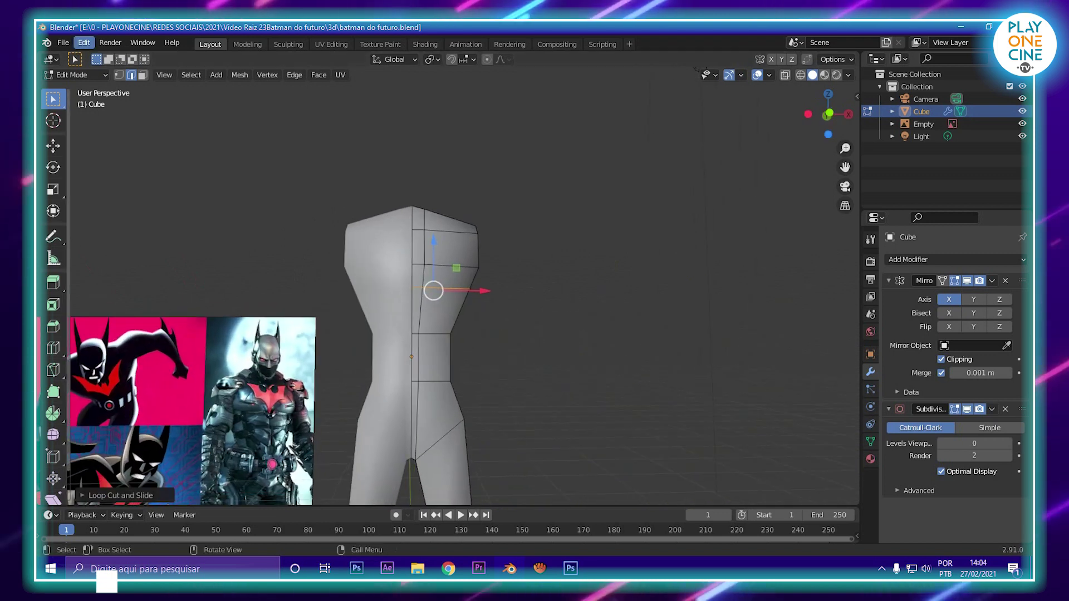
Step: Select the hip and leg face bands down to the foot and switch the viewport to wireframe shading
left_click(448, 261)
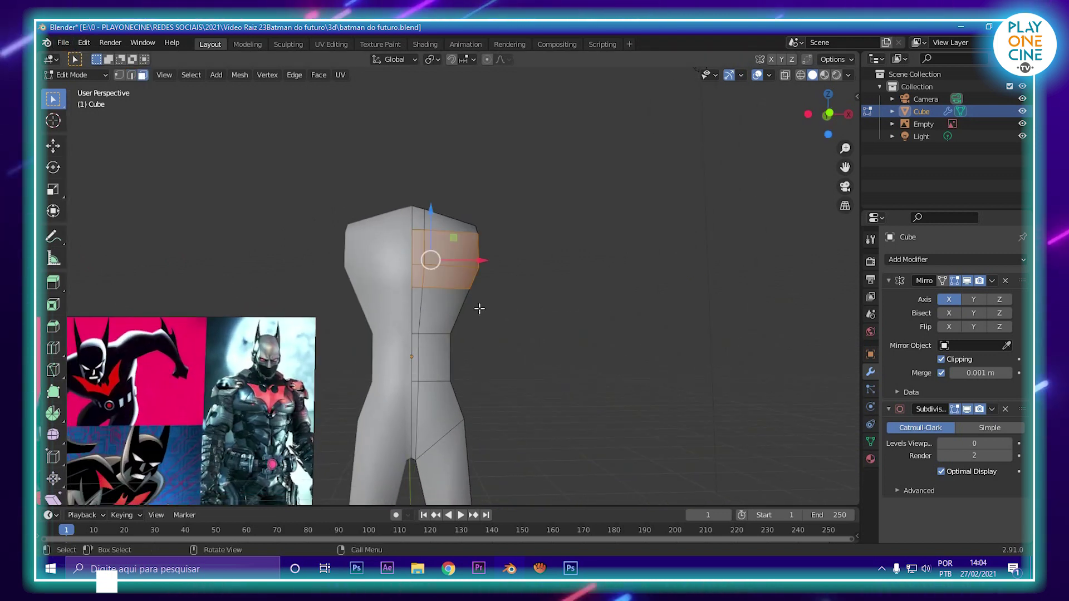
middle_click_drag(477, 305, 440, 224, "shift")
left_click_drag(436, 259, 438, 262)
middle_click_drag(444, 325, 406, 319)
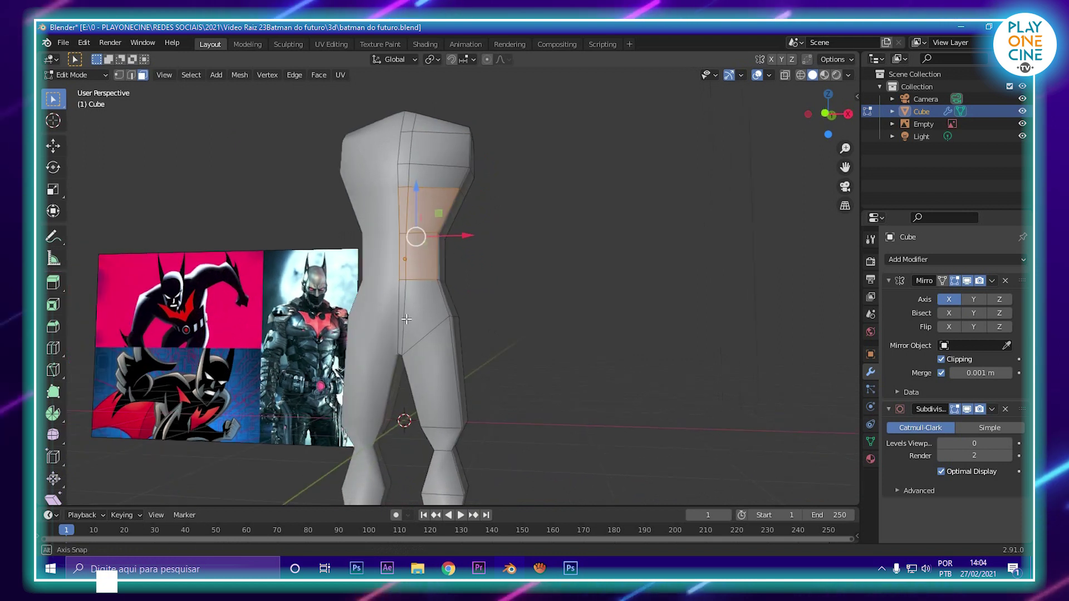
scroll(414, 318, "down", 2)
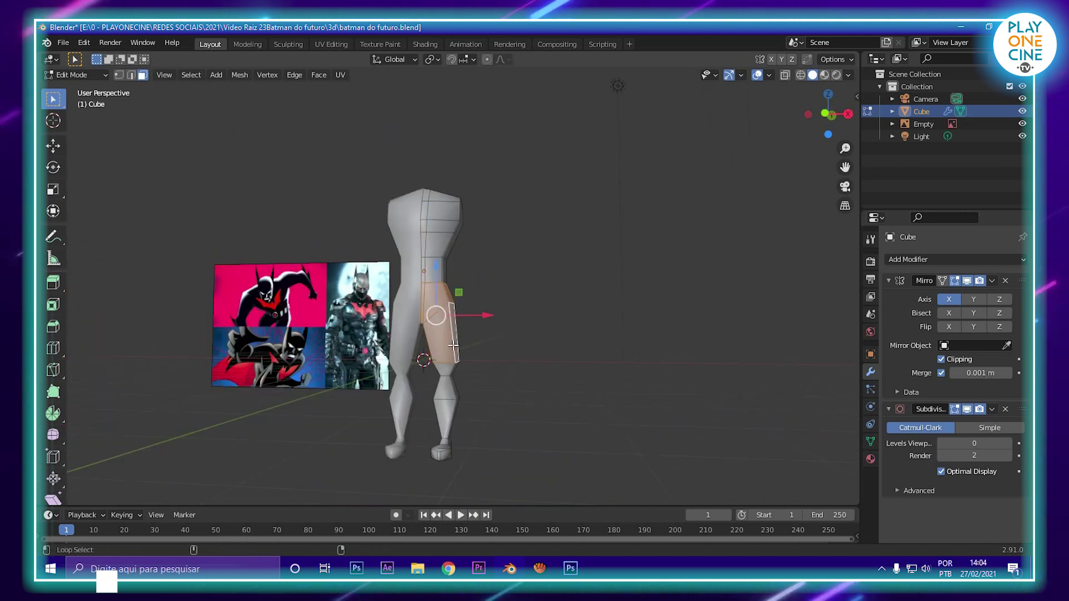
key("z")
left_click(410, 408)
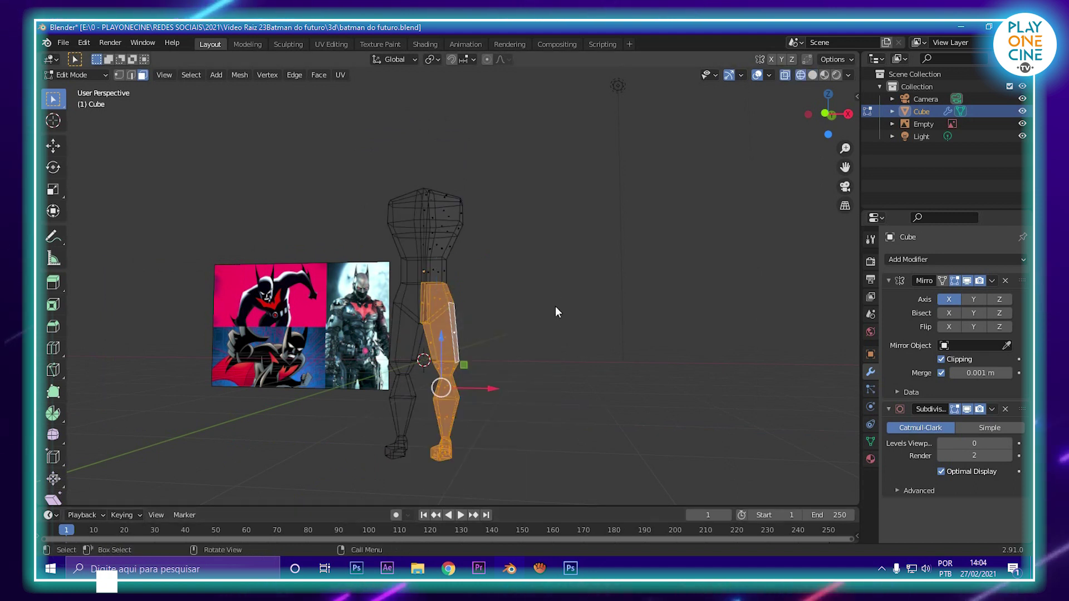
Step: Exclude the pelvis band from the leg selection and raise the remaining leg faces about 0.19 m along Z
left_click_drag(443, 343, 443, 337)
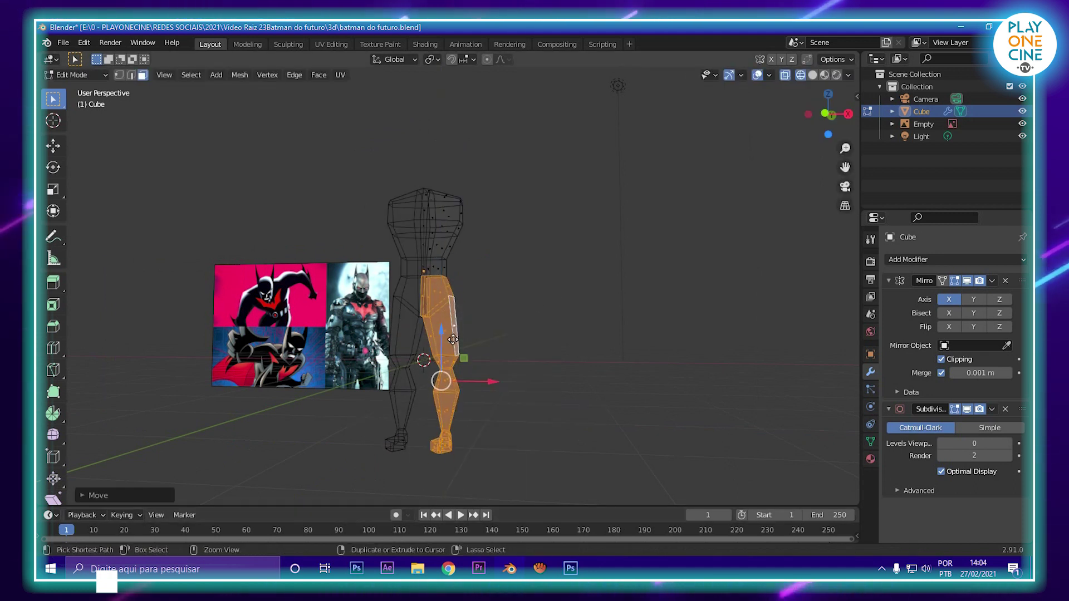
key("ctrl+z")
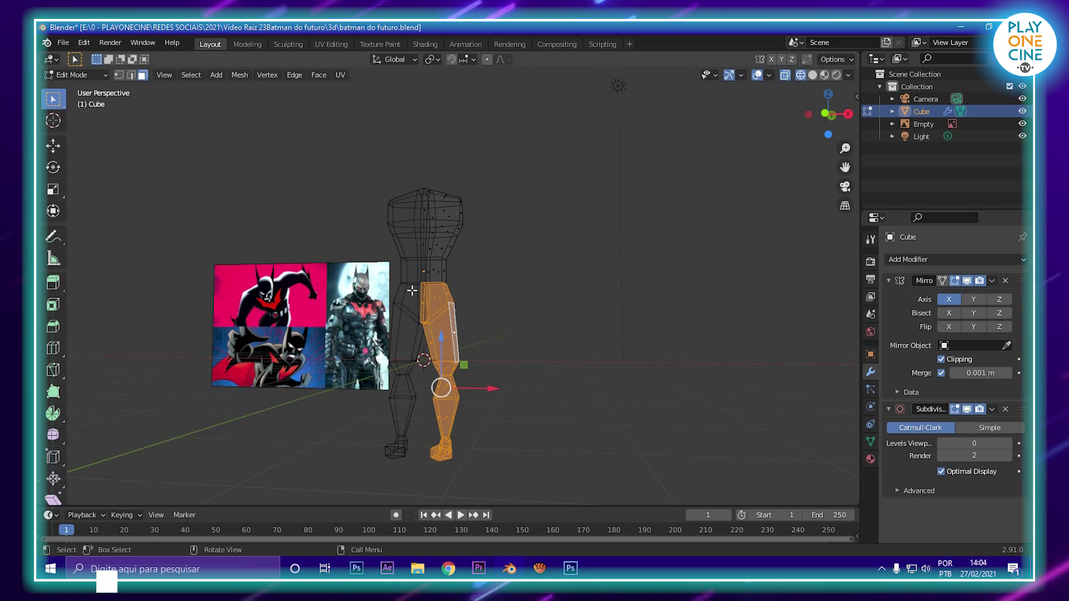
scroll(412, 291, "up", 2)
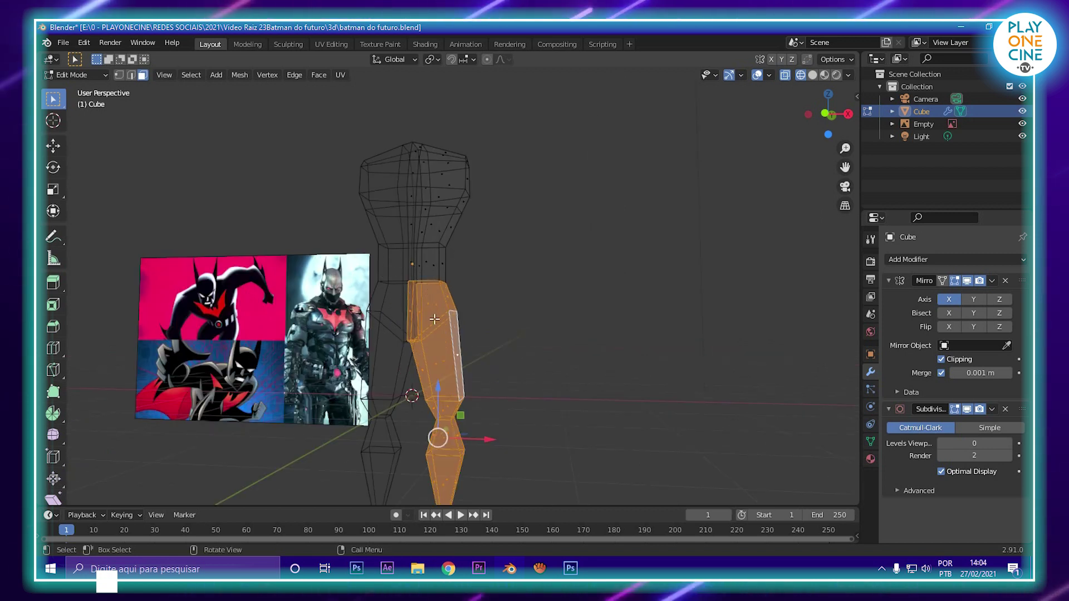
scroll(434, 319, "up", 2)
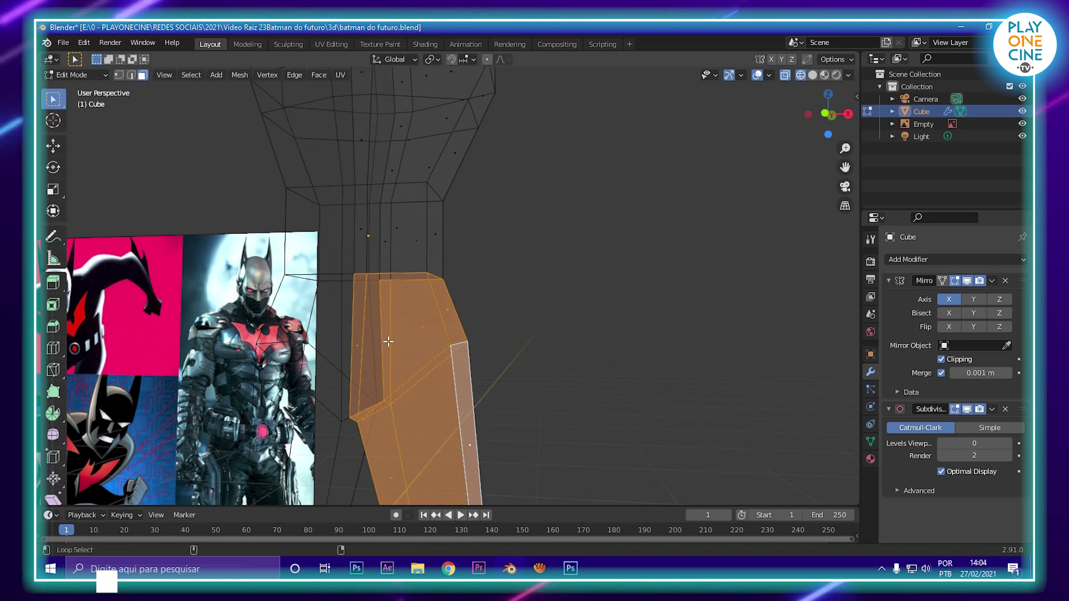
scroll(388, 341, "down", 6)
key("g")
key("z")
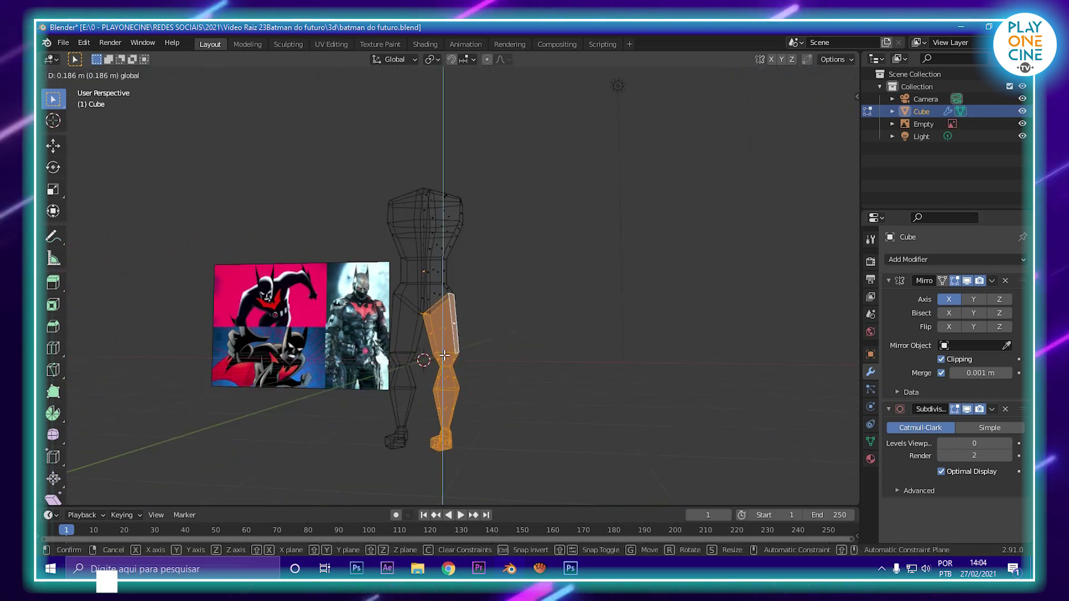
left_click(446, 355)
Step: Select the outer hip side face and rotate it around Y to make the hip steeper
scroll(448, 334, "up", 5)
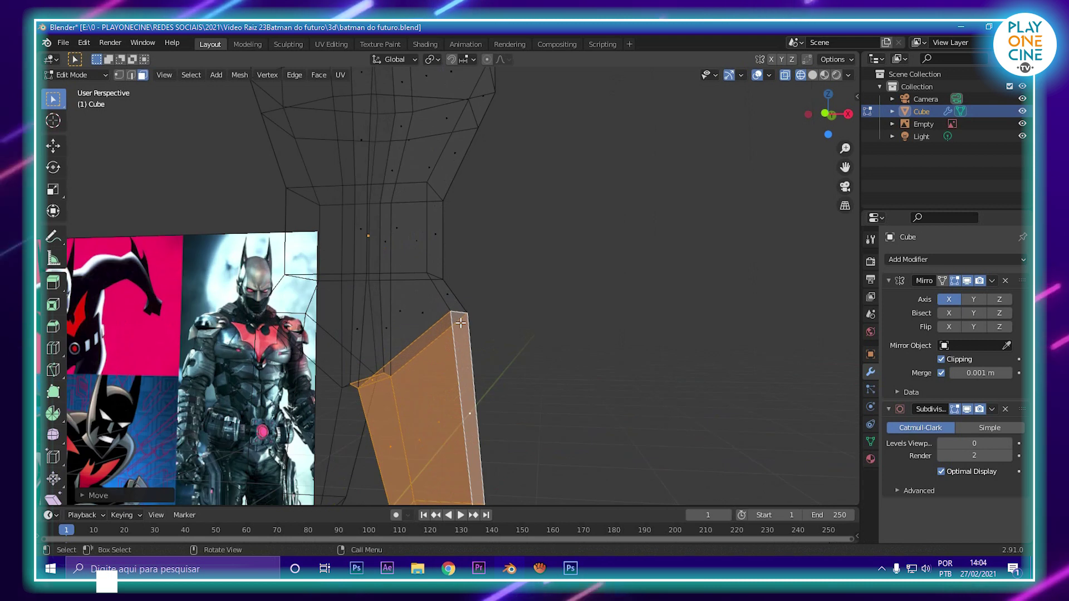
left_click(460, 310)
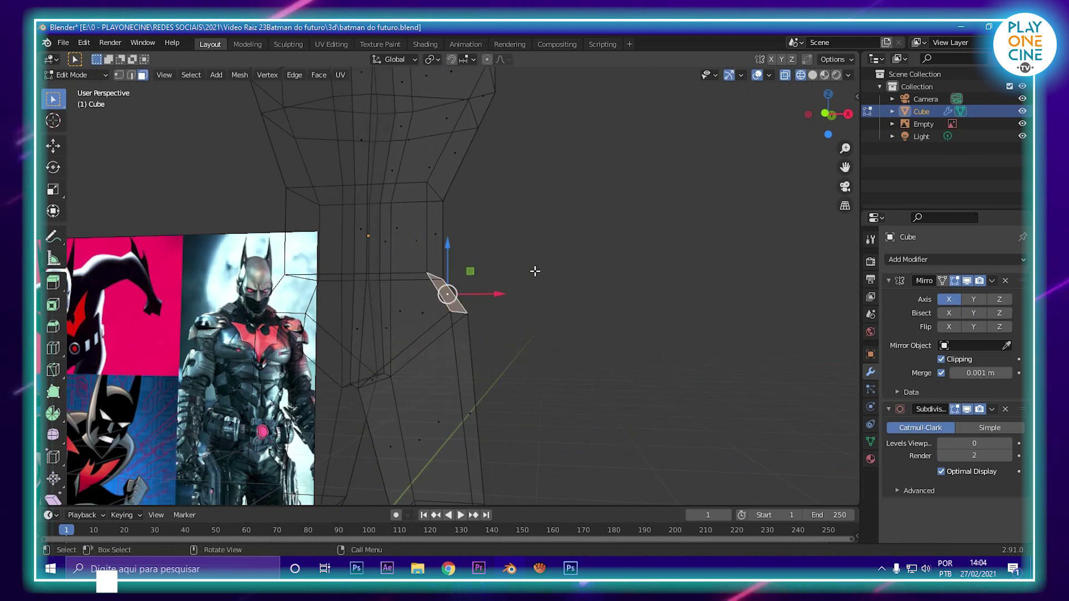
key("r")
key("y")
left_click(539, 292)
Step: Check the whole figure in Object Mode, restore solid shading, and resume mesh editing
scroll(539, 291, "down", 3)
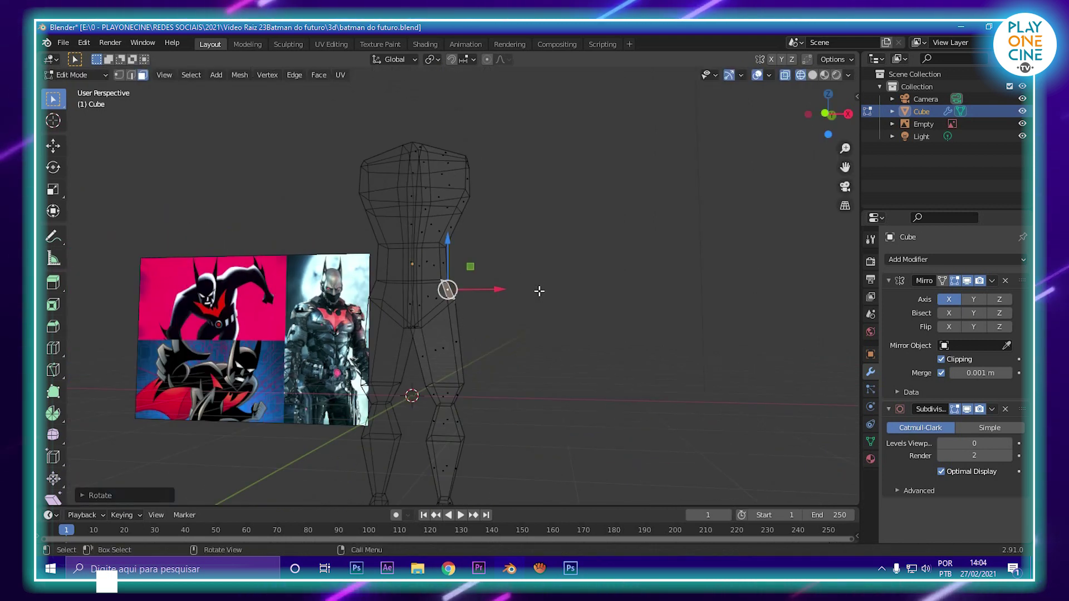
key("Tab")
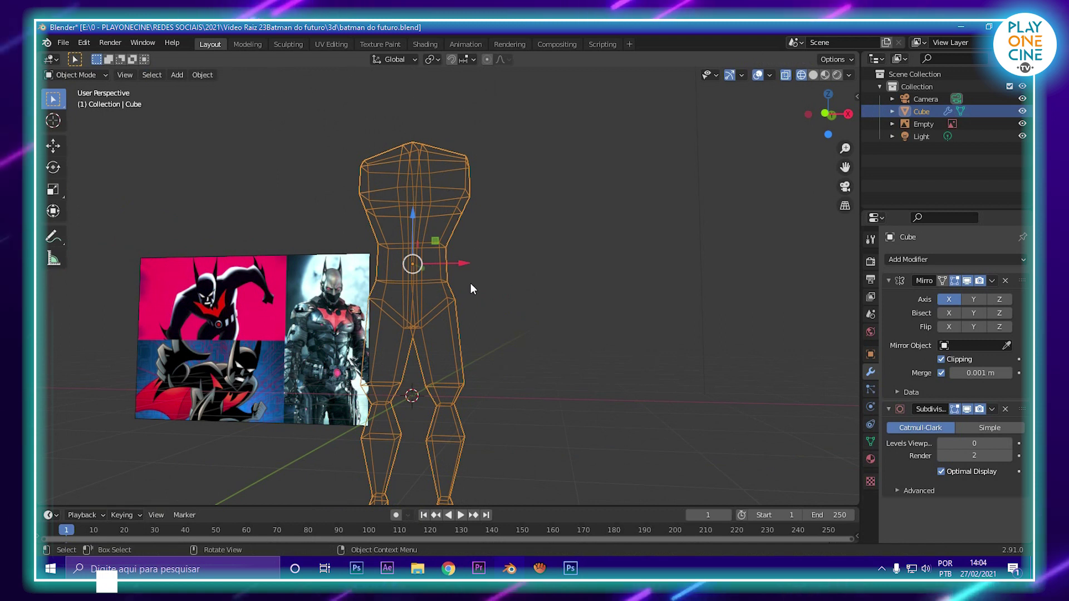
key("z")
left_click(554, 282)
mouse_move(557, 283)
middle_mouse_down()
mouse_move(448, 260)
mouse_move(486, 275)
mouse_move(410, 244)
middle_mouse_up()
key("Tab")
scroll(462, 273, "up", 4)
Step: Scale the outer hip side face down along Y and shift it along Y
middle_click_drag(467, 346, 573, 315)
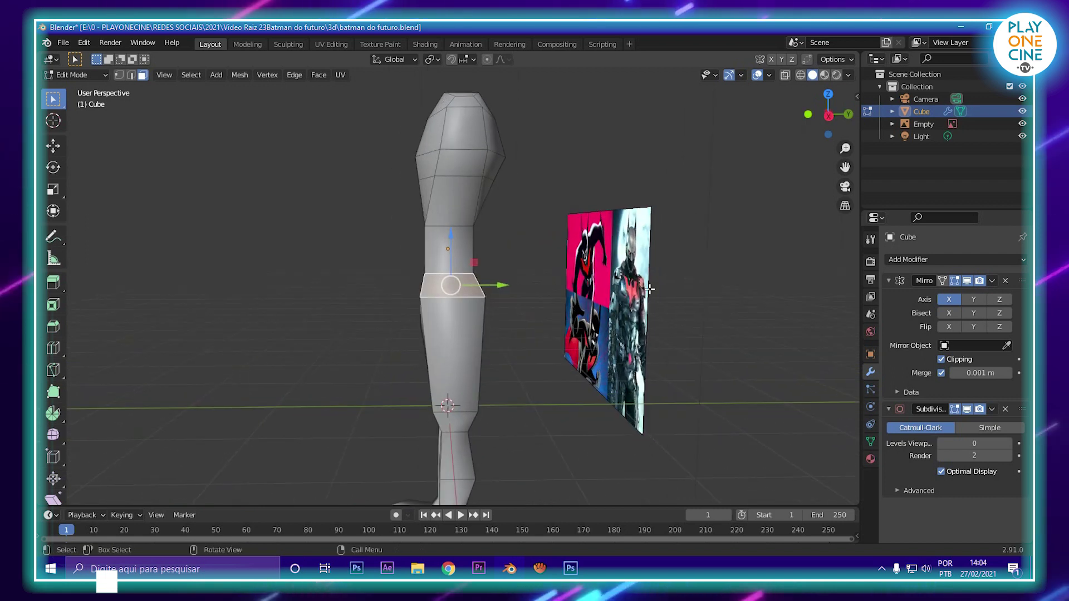
key("s")
key("y")
left_click(580, 299)
middle_click_drag(581, 298, 514, 312)
middle_click_drag(504, 302, 456, 334)
key("g")
key("y")
left_click(542, 298)
Step: Extrude the two outer side faces of the upper chest outward along X to form the shoulder
scroll(456, 334, "up", 5)
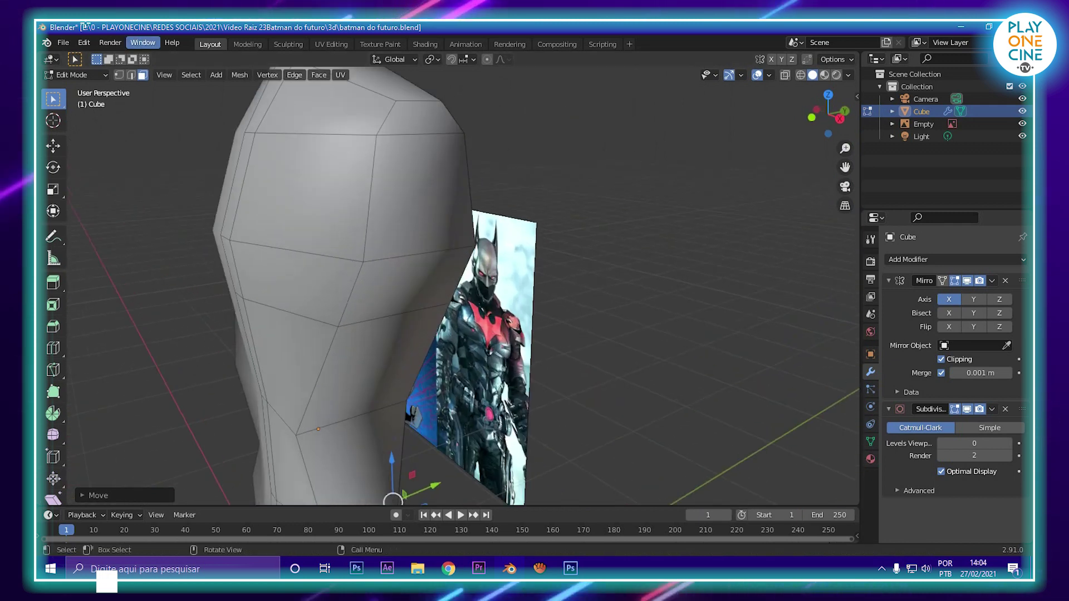
left_click(435, 191)
middle_click_drag(435, 191, 547, 223)
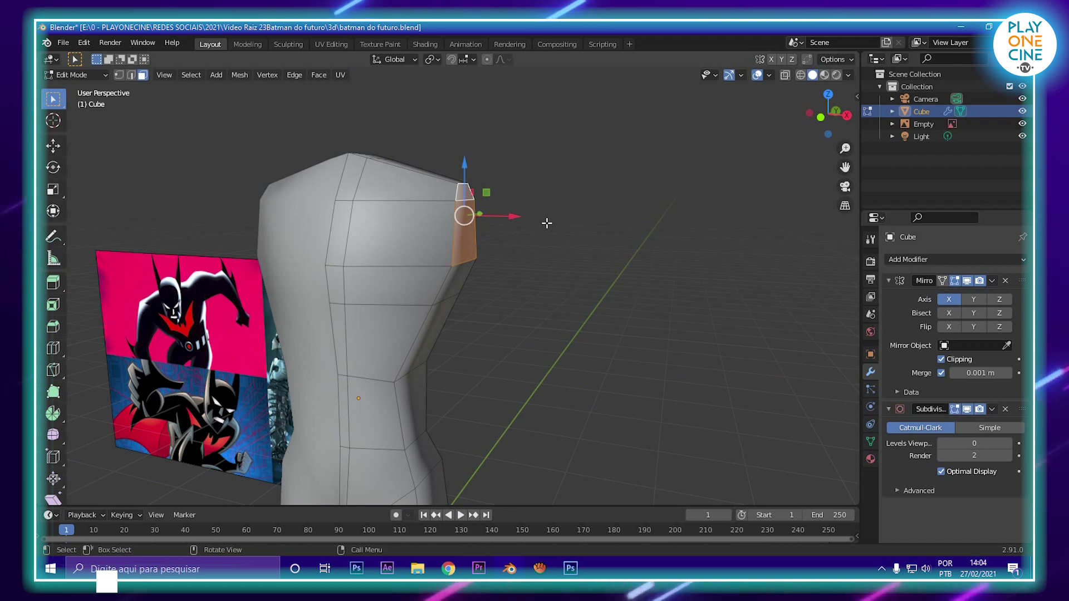
key("e")
key("y")
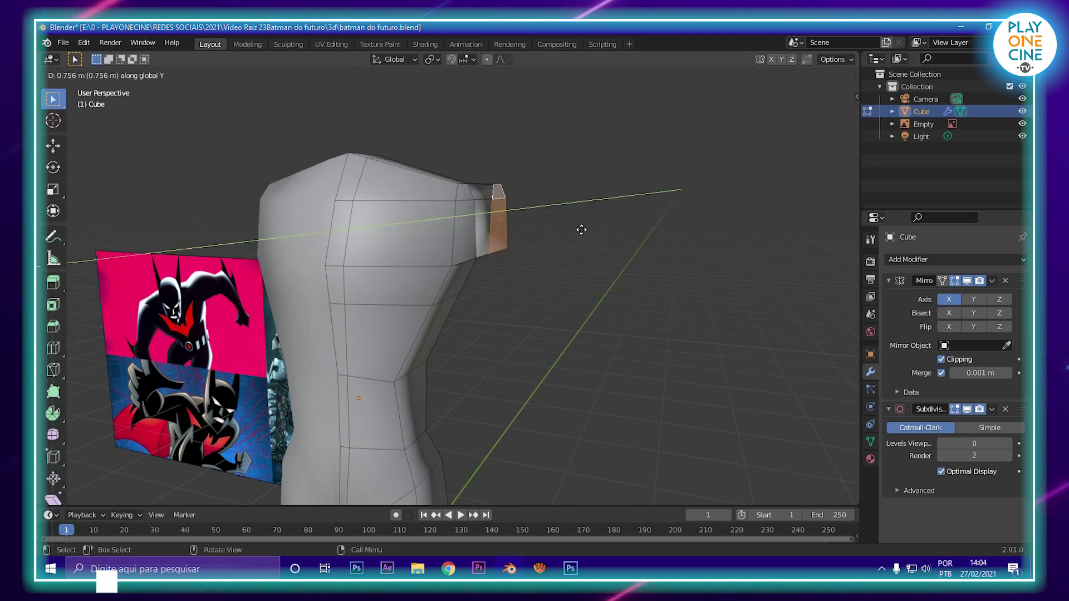
key("x")
left_click(597, 247)
Step: Extrude the shoulder's underside face downward along Z to start the arm
middle_click_drag(597, 247, 522, 182)
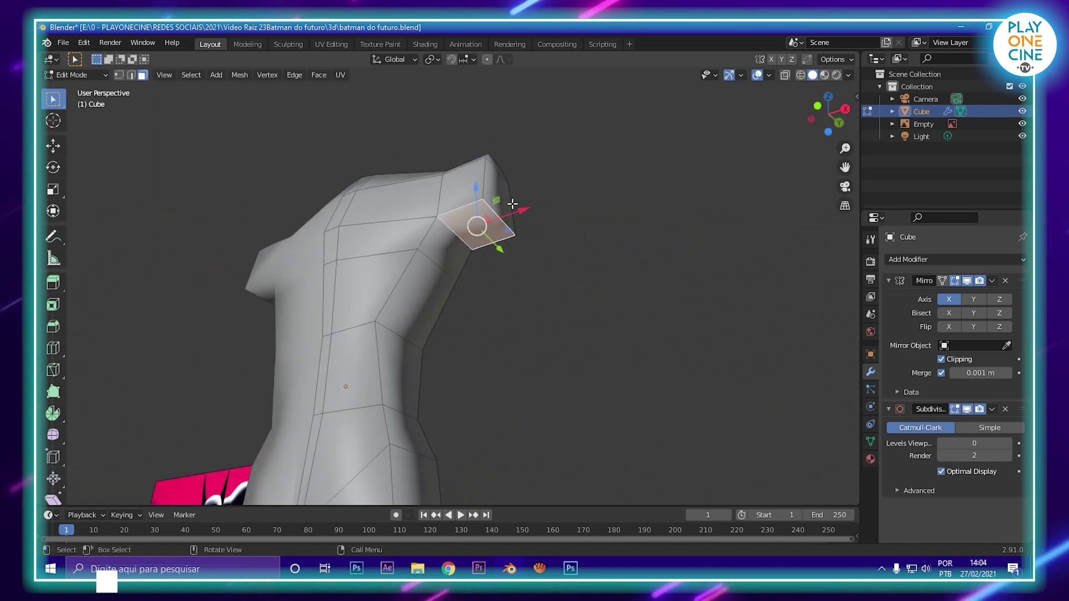
key("e")
key("x")
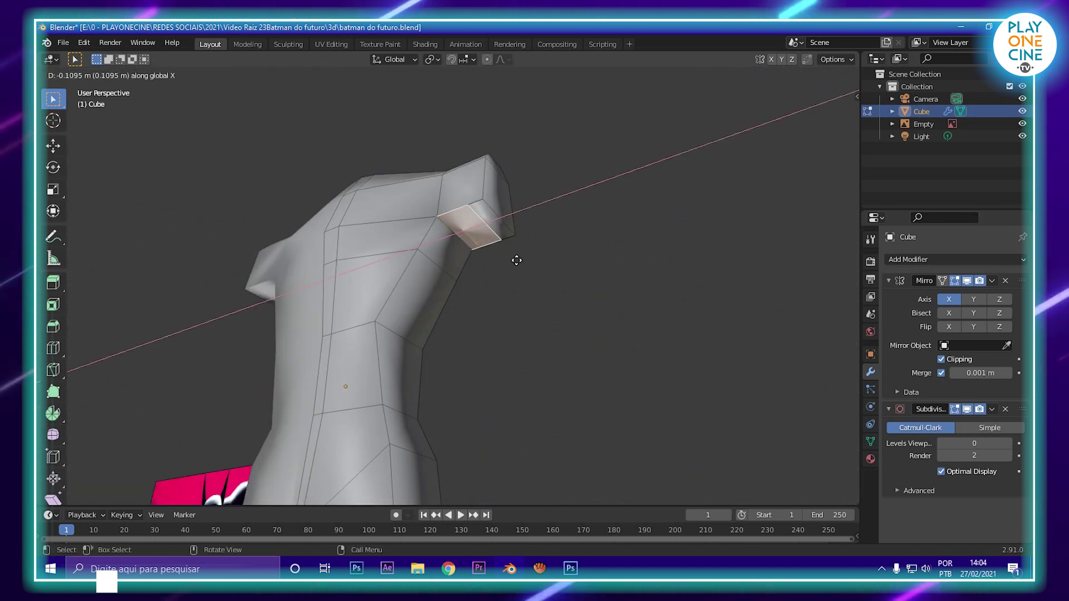
key("z")
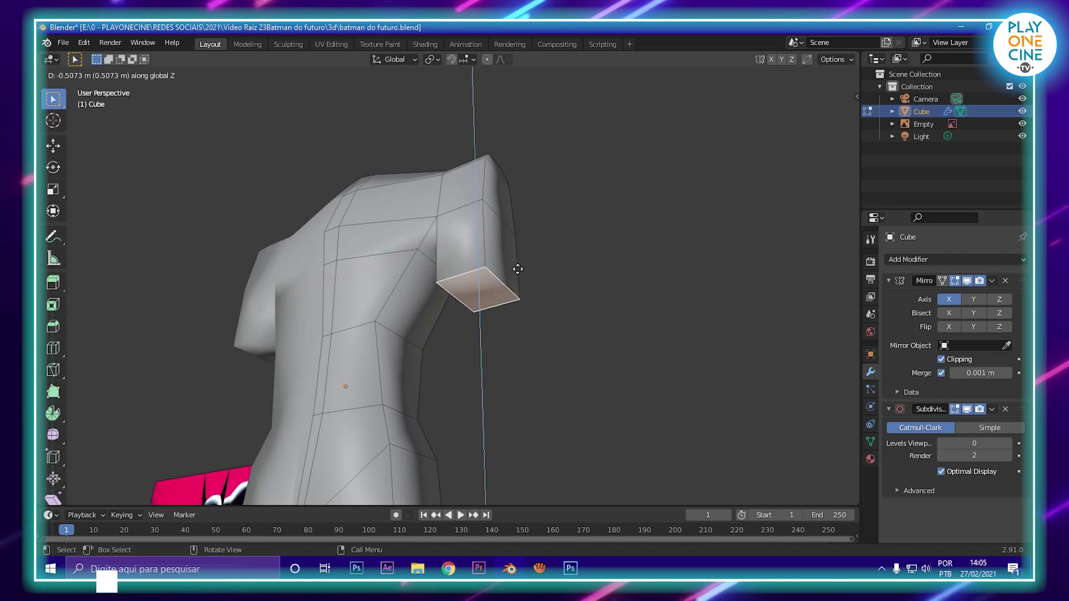
left_click(521, 223)
Step: Scale down the arm's end face and nudge it down along Z and back along Y
middle_click_drag(520, 223, 468, 282)
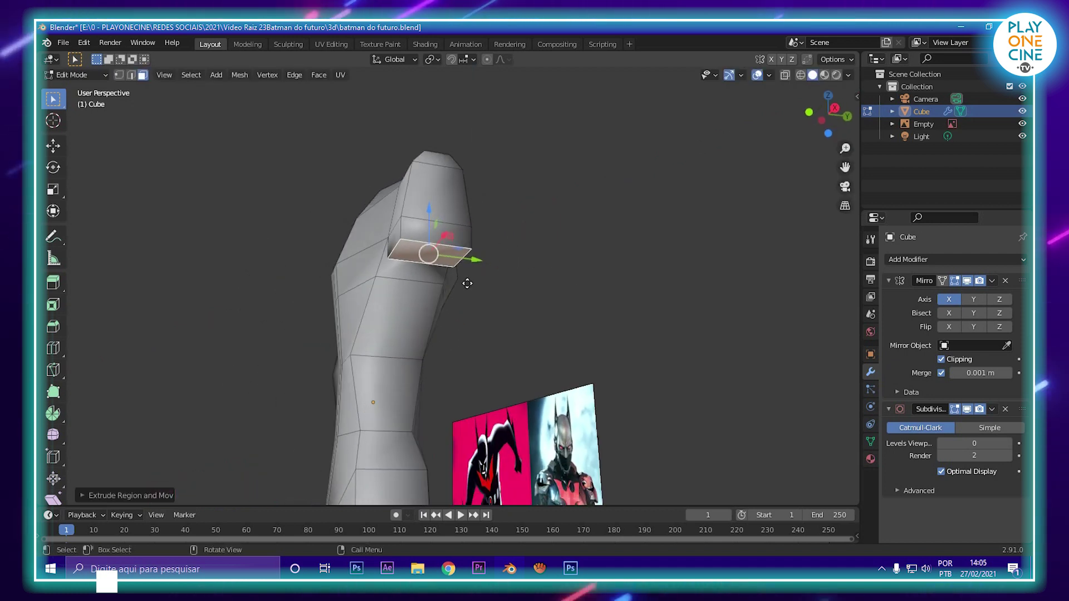
key("s")
left_click(536, 272)
mouse_move(537, 273)
middle_mouse_down()
mouse_move(641, 363)
mouse_move(644, 342)
mouse_move(563, 334)
mouse_move(544, 262)
middle_mouse_up()
middle_click_drag(496, 287, 522, 256)
key("s")
left_click(551, 274)
left_click_drag(417, 196, 418, 205)
left_click_drag(469, 252, 462, 246)
Step: Extrude the arm's end face downward to form the length of the upper arm
middle_click_drag(463, 246, 598, 251)
key("e")
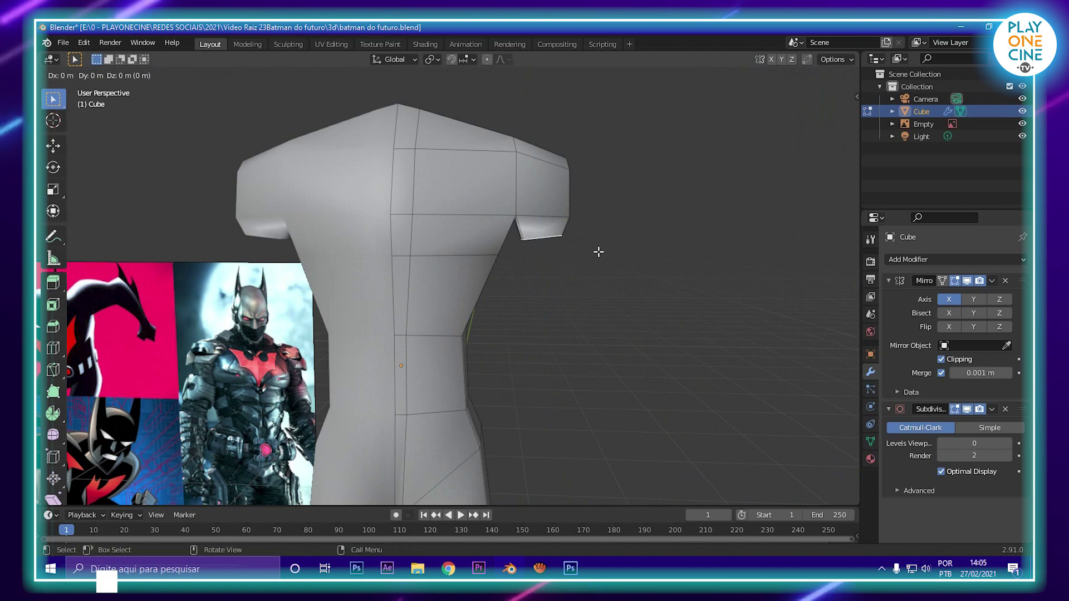
left_click(596, 334)
middle_click_drag(596, 334, 548, 323)
left_click(527, 262, "alt")
middle_click_drag(614, 312, 545, 302)
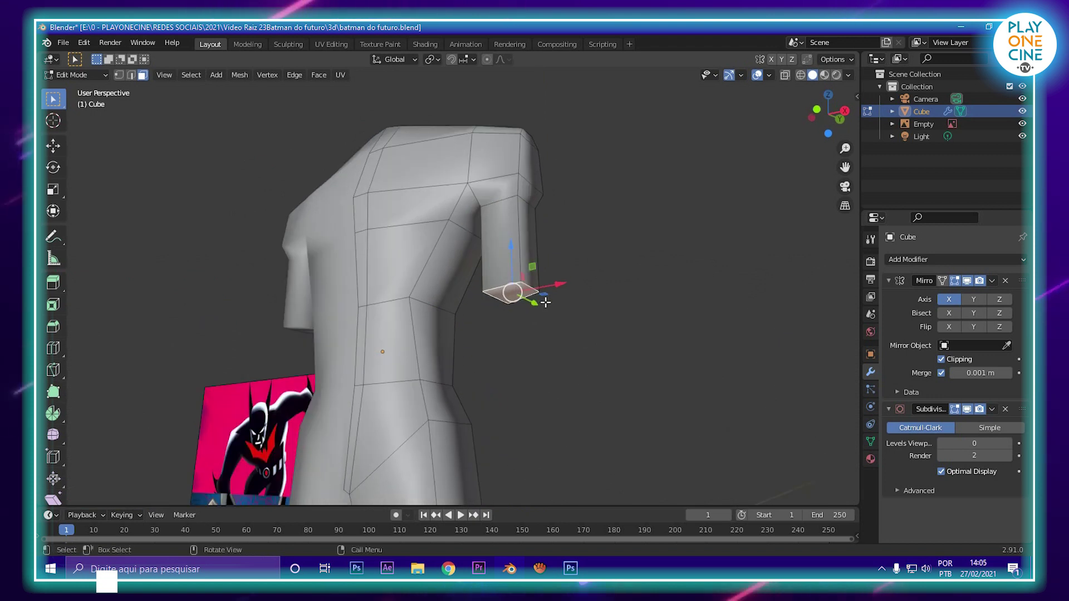
Step: Extrude the arm's end face slightly further down and scale it to about 0.82 to taper the elbow
key("e")
left_click(547, 317)
key("s")
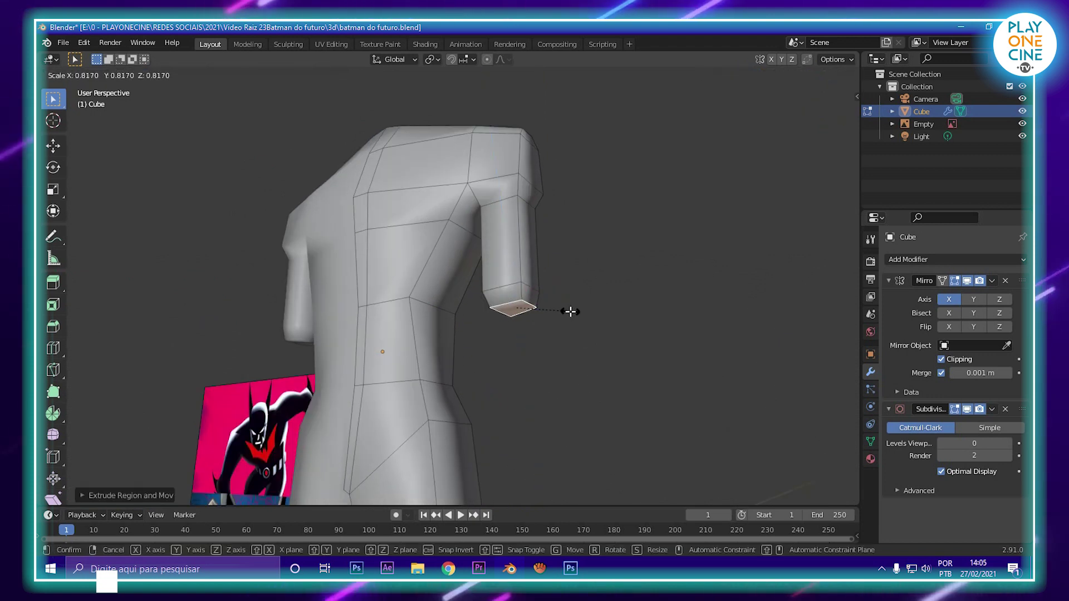
left_click(570, 311)
Step: Insert a horizontal loop cut around the upper arm and slide it up near the shoulder
middle_click_drag(520, 236, 582, 278)
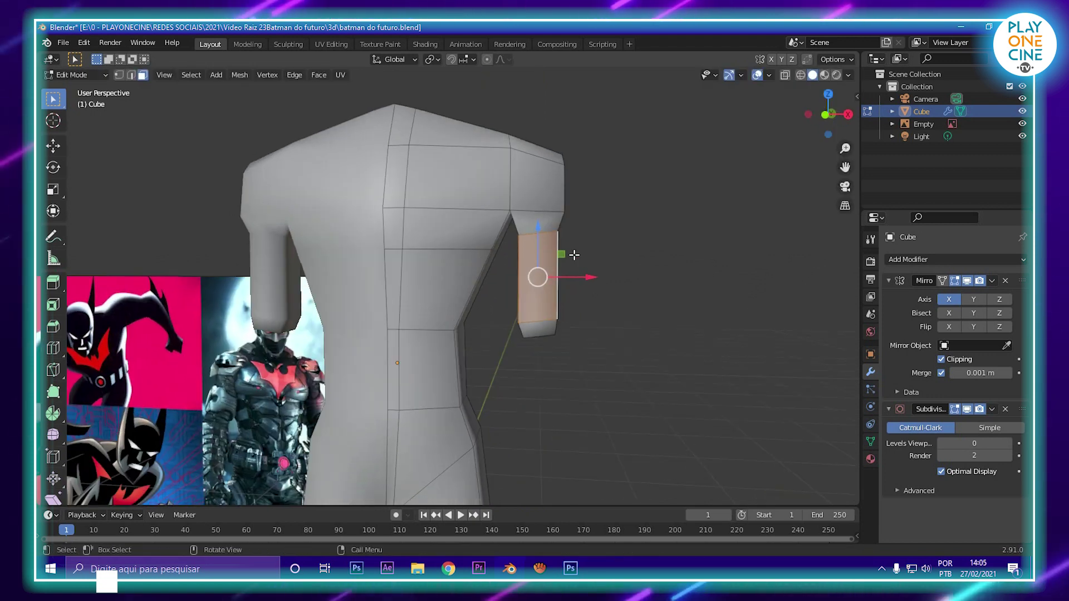
key("ctrl+r")
left_click(572, 255)
left_click(585, 224)
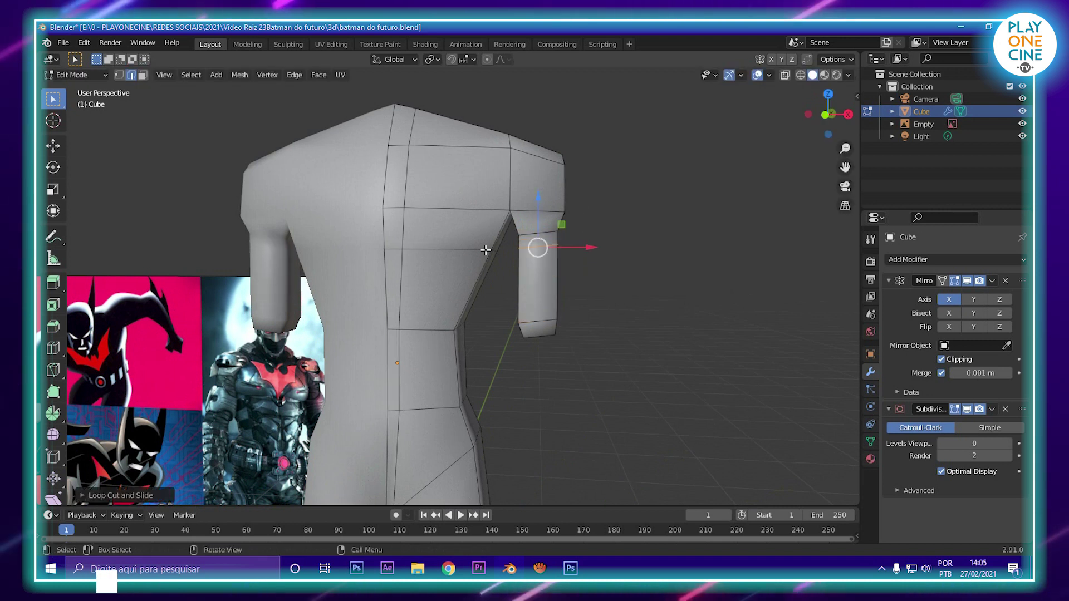
Step: Scale the upper arm's face band up to about 1.18, and shrink it to about 0.86 along Z
left_click(555, 275, "alt")
middle_click_drag(555, 275, 501, 289)
key("s")
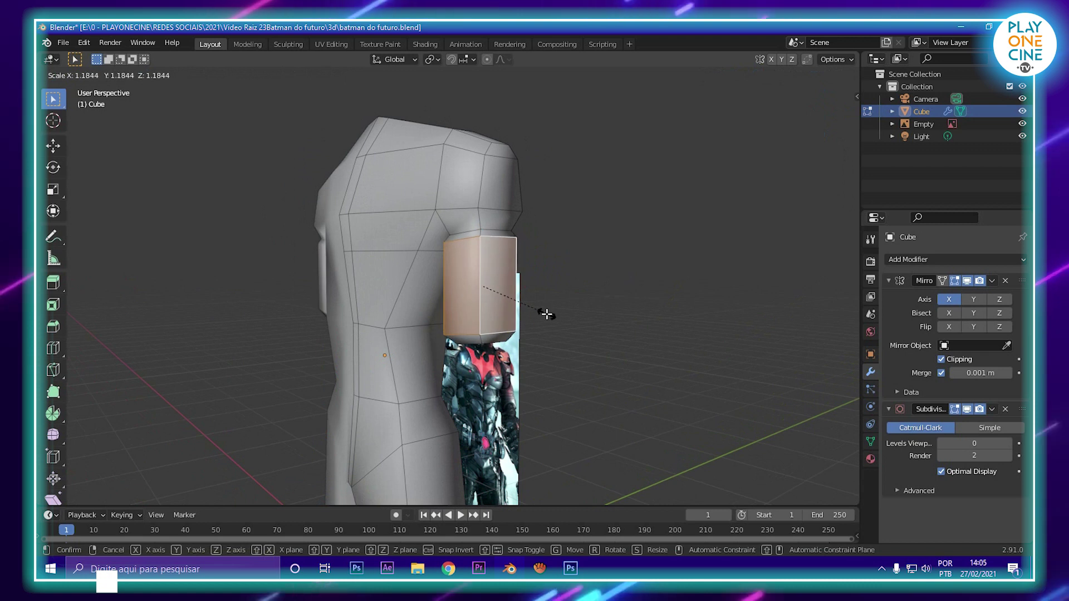
left_click(546, 314)
key("s")
key("z")
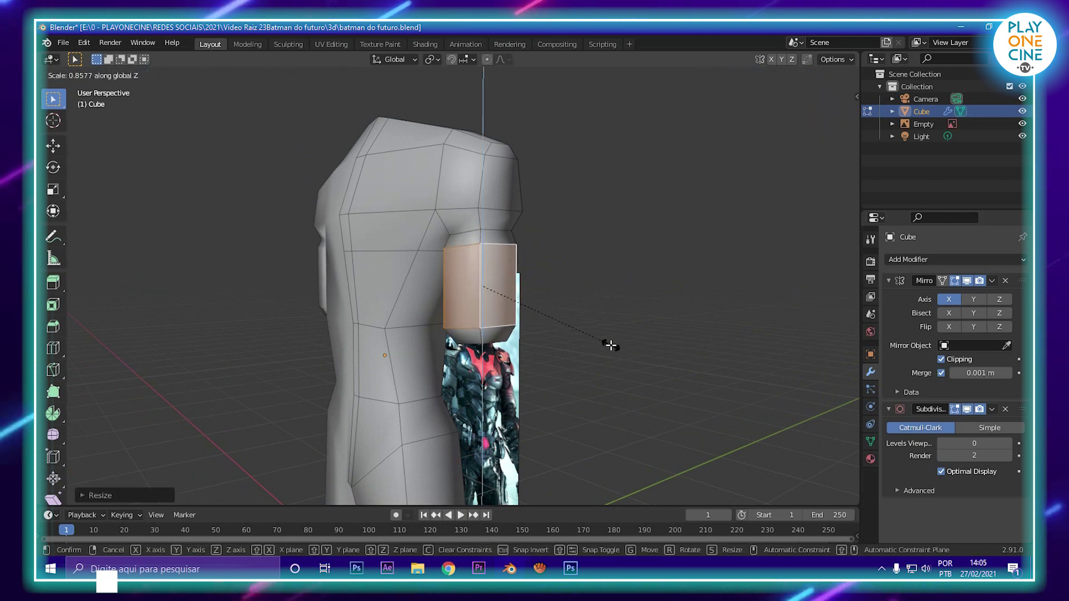
left_click(607, 346)
key("Tab")
middle_click_drag(497, 353, 475, 159)
key("Tab")
Step: Reposition the back vertices below the armpit along X and Z, and move the matching front vertex inward along X
middle_click_drag(507, 215, 435, 240)
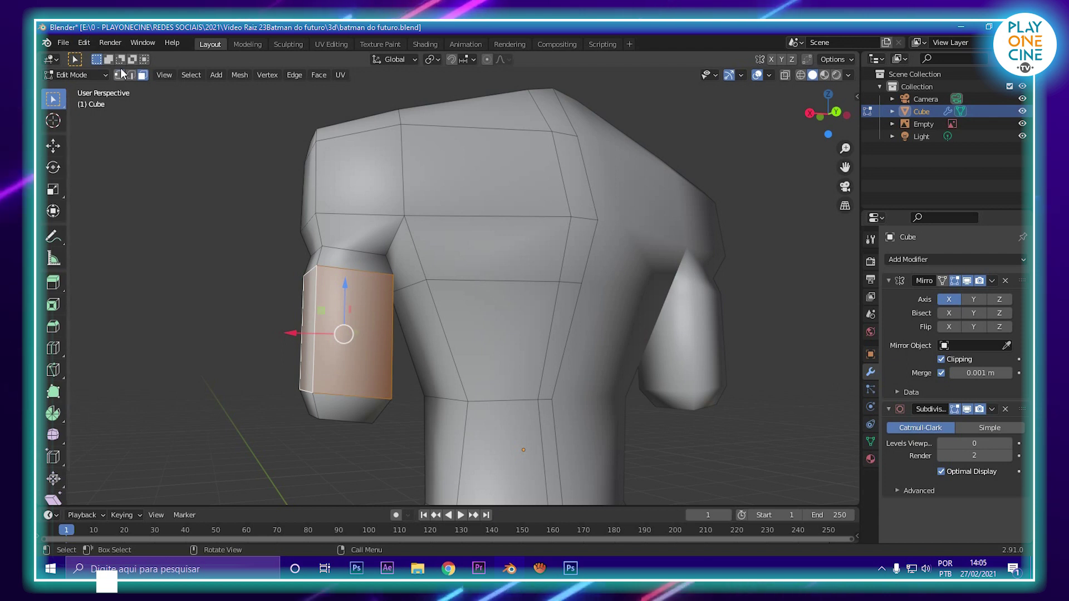
left_click(409, 215)
left_click(427, 281, "shift")
middle_click_drag(427, 282, 387, 313)
left_click_drag(371, 255, 367, 255)
left_click_drag(406, 210, 410, 232)
middle_click_drag(415, 234, 473, 287)
left_click_drag(505, 287, 480, 287)
Step: Move the two front side vertices at the waist inward along X to slim the torso
scroll(483, 293, "down", 5)
key("Tab")
middle_click_drag(522, 322, 469, 335)
scroll(566, 323, "up", 4)
key("Tab")
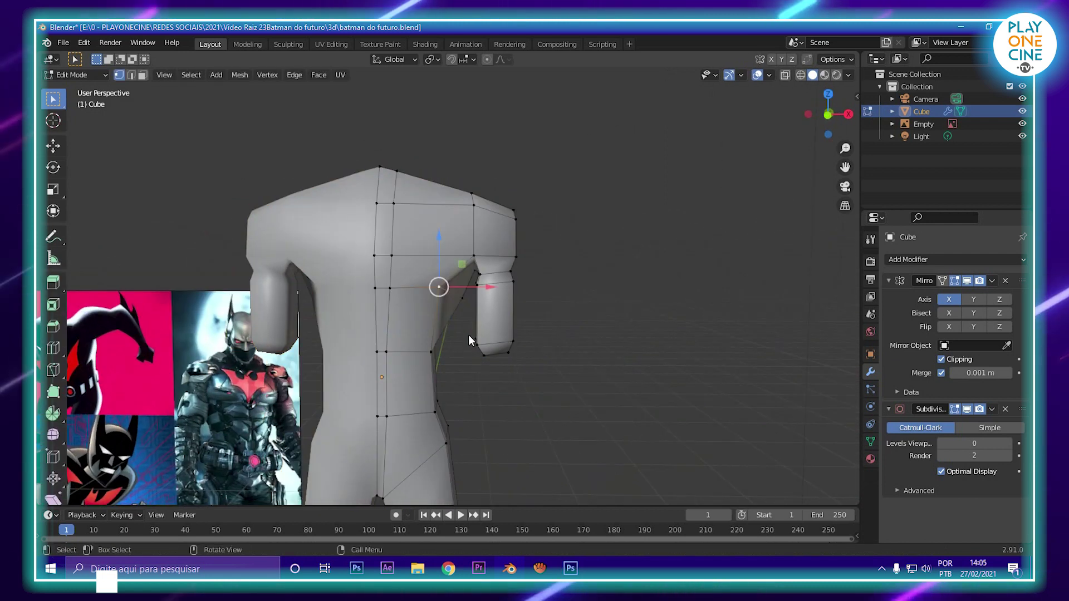
left_click(459, 321)
left_click_drag(505, 323, 483, 330)
left_click(462, 384)
left_click_drag(508, 384, 491, 388)
middle_click_drag(491, 389, 455, 393)
scroll(494, 287, "up", 4)
middle_click_drag(494, 286, 524, 269)
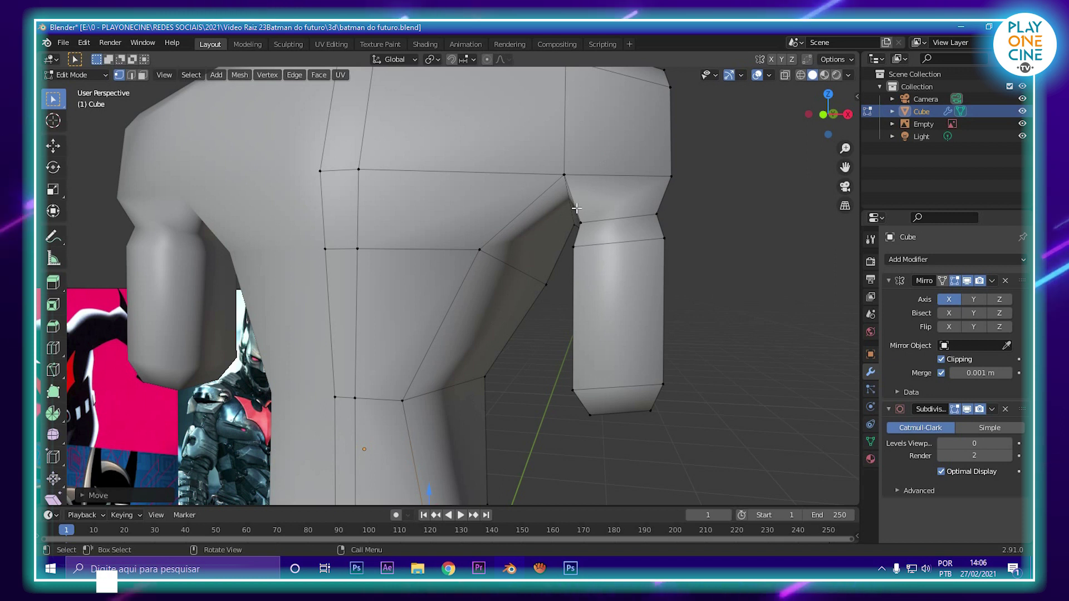
Step: Extrude the bottom face of the upper arm downward along Z to form the forearm
middle_click_drag(537, 218, 396, 238)
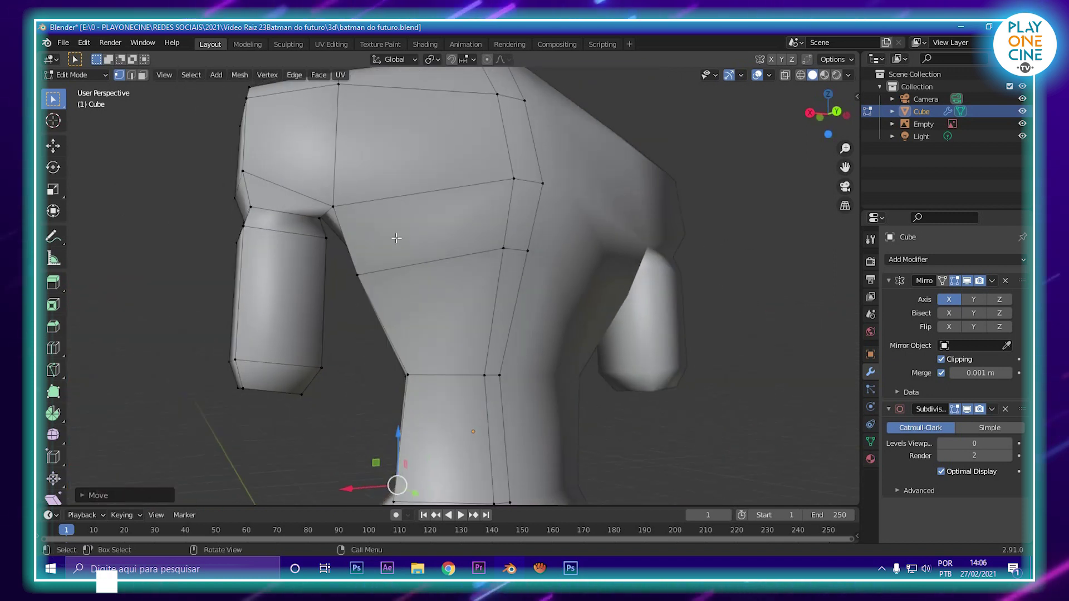
middle_click_drag(451, 342, 505, 256)
scroll(501, 254, "down", 2)
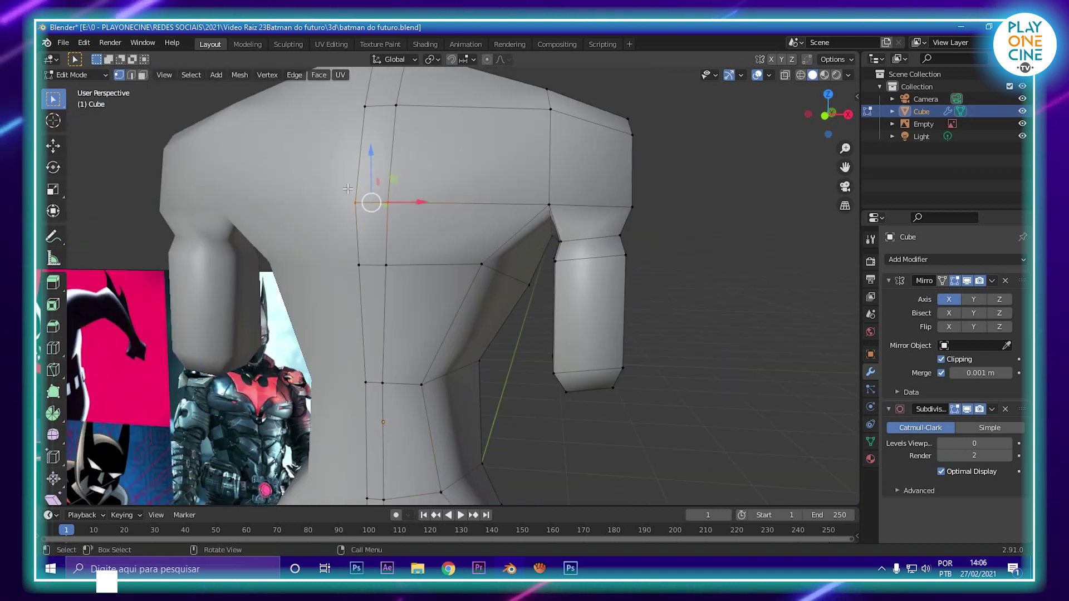
scroll(453, 191, "down", 5)
middle_click_drag(543, 340, 499, 253)
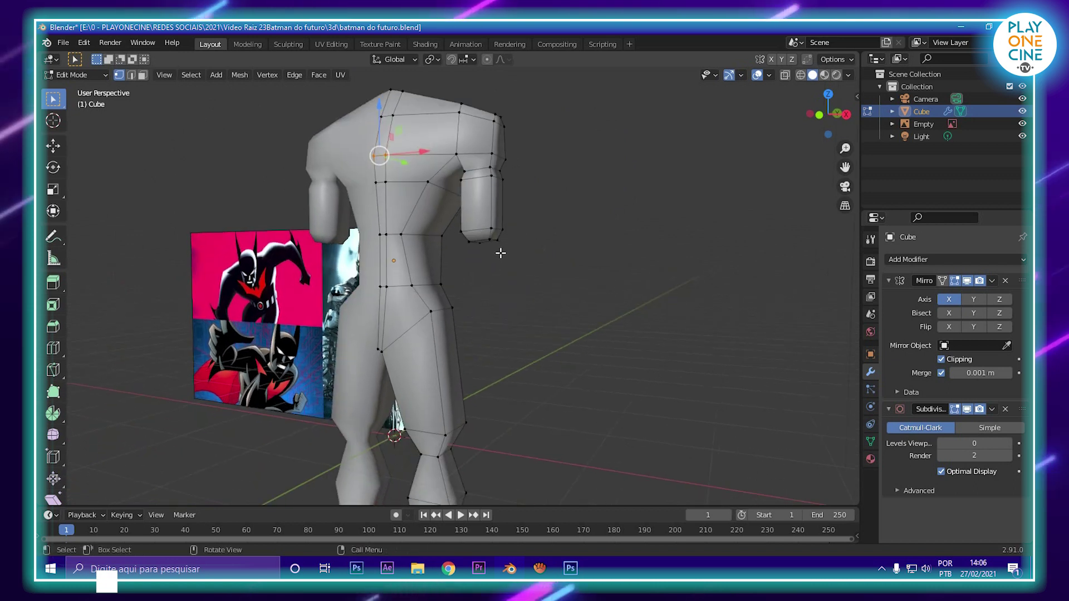
scroll(496, 207, "up", 4)
middle_click_drag(580, 230, 552, 224)
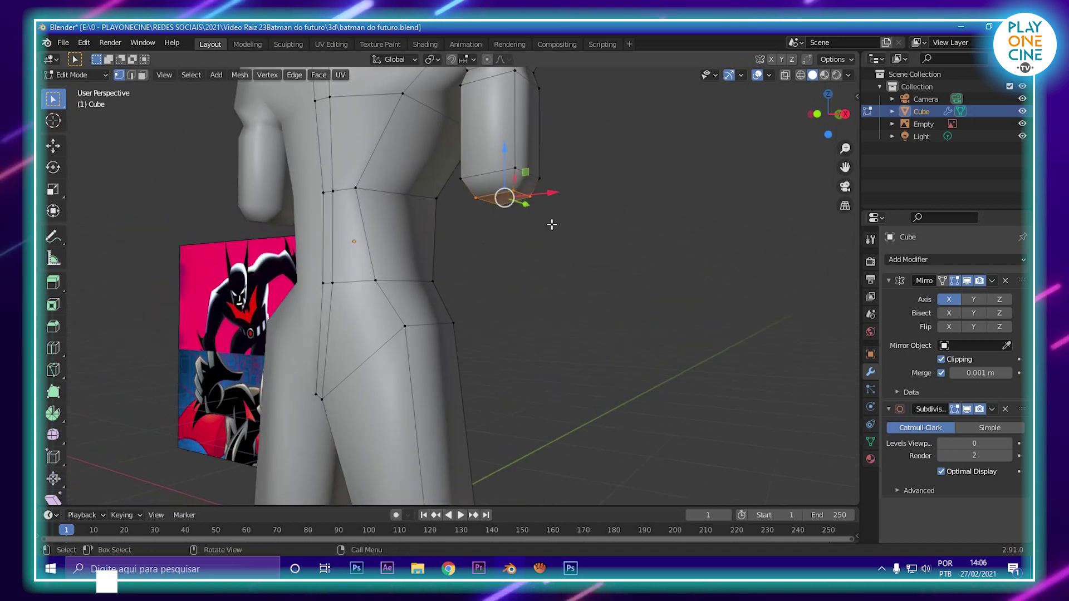
key("e")
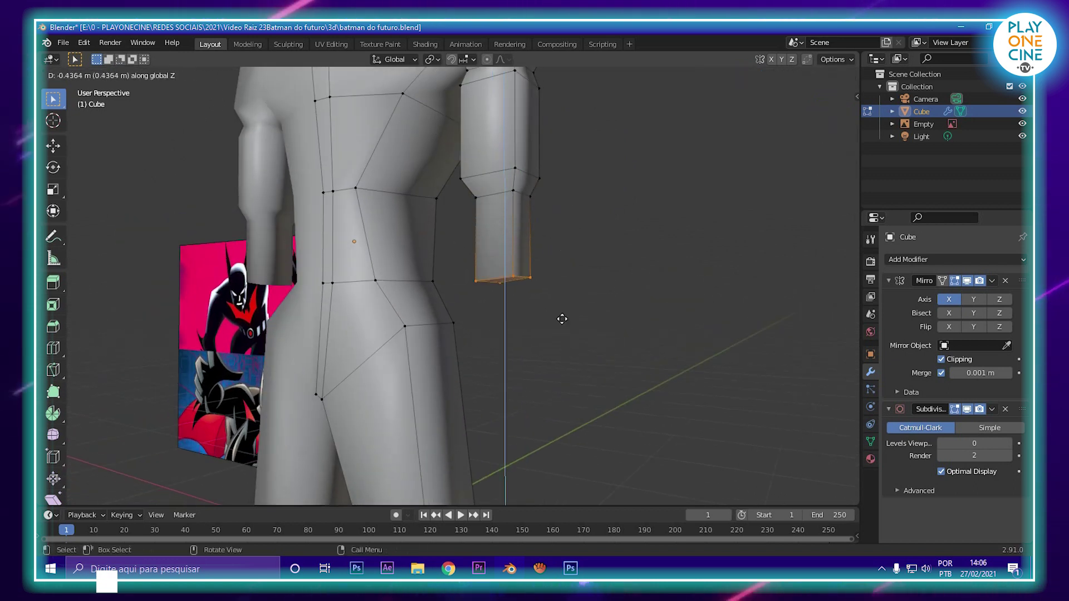
left_click(549, 453)
Step: Scale down the forearm's end face to taper the arm toward the wrist
middle_click_drag(549, 454, 605, 339)
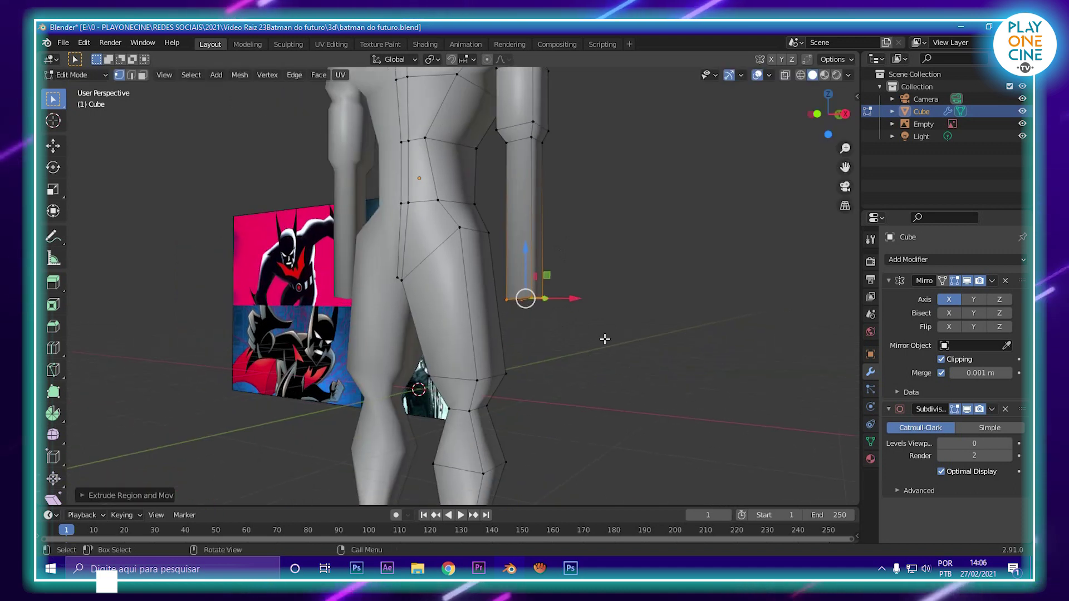
key("s")
left_click(583, 298)
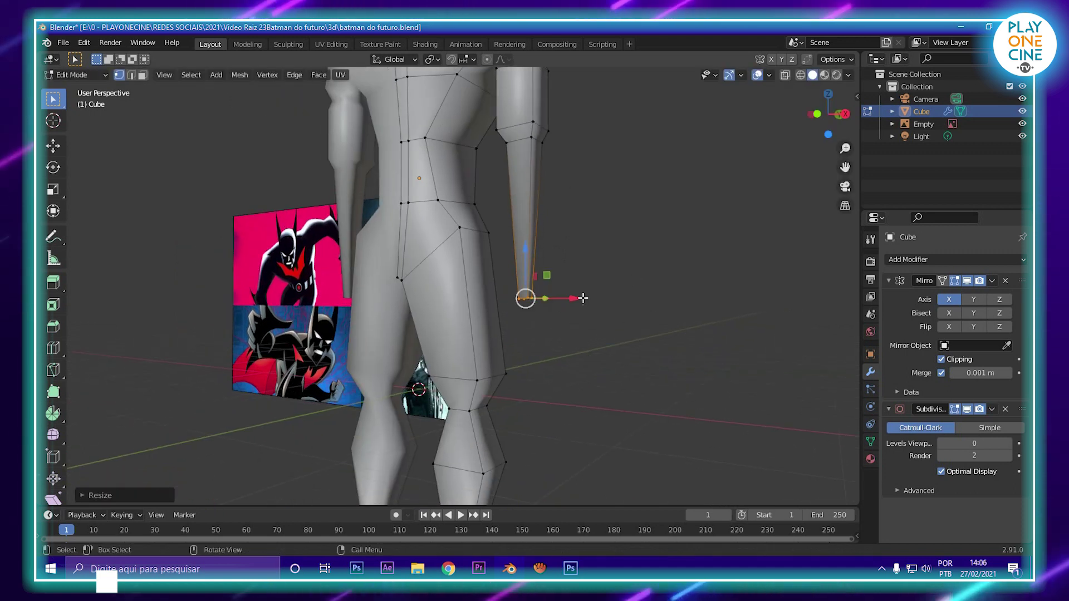
Step: Add a horizontal loop cut to the forearm, slide it up close to the elbow, and scale it up for the forearm's bulge
key("ctrl+r")
left_click(550, 139)
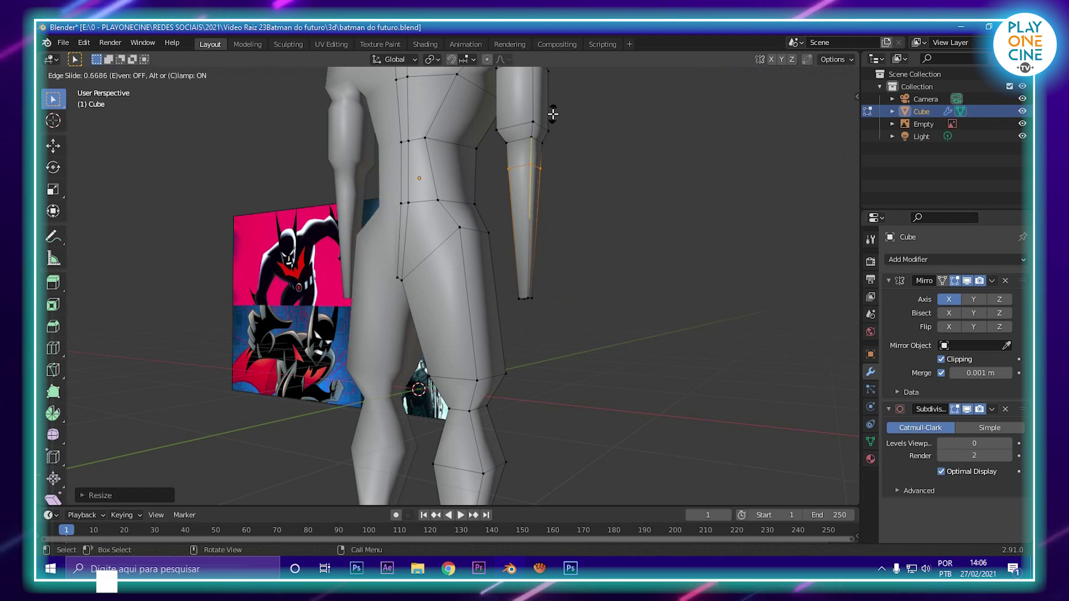
left_click(554, 117)
key("s")
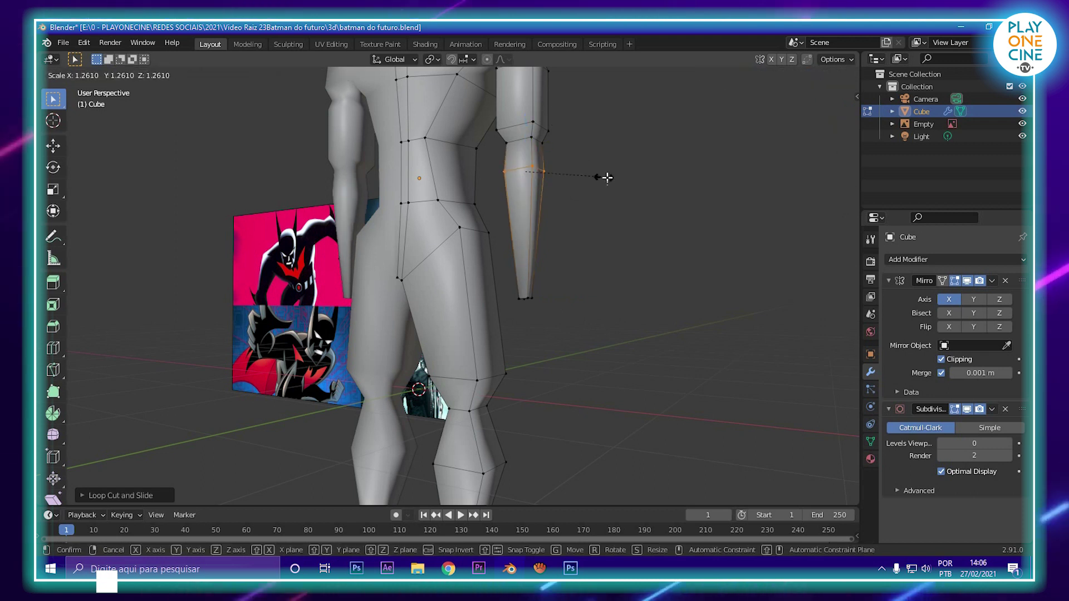
left_click(628, 184)
scroll(494, 277, "down", 4)
middle_click_drag(494, 277, 515, 287)
scroll(515, 287, "up", 4)
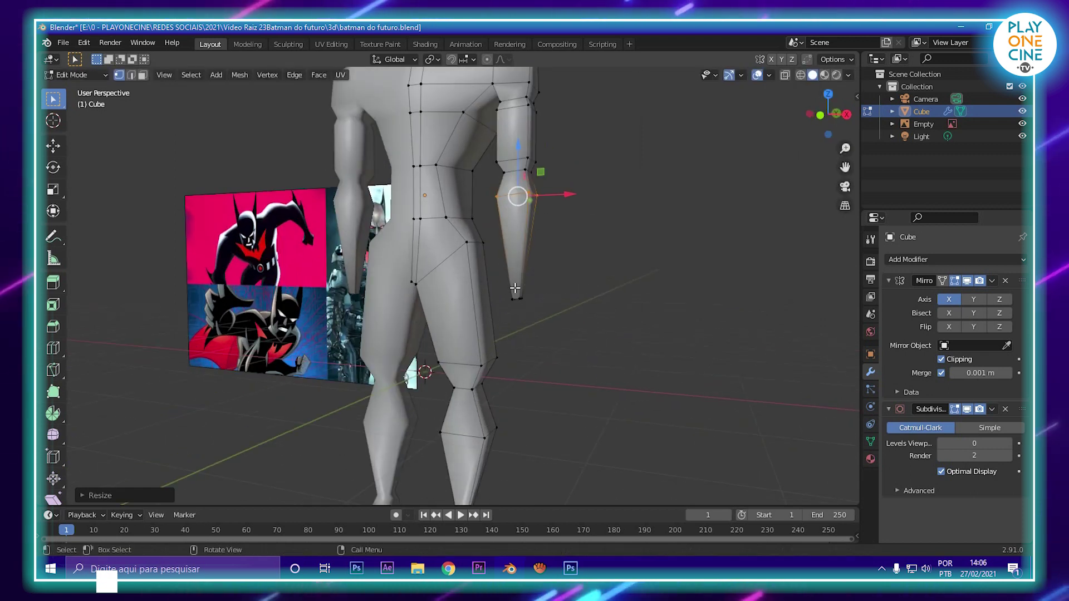
Step: Select the two hip vertices at the top of the thigh and rotate them about the global X axis
left_click(467, 241)
left_click(483, 243, "shift")
middle_click_drag(484, 245, 507, 298)
key("r")
key("x")
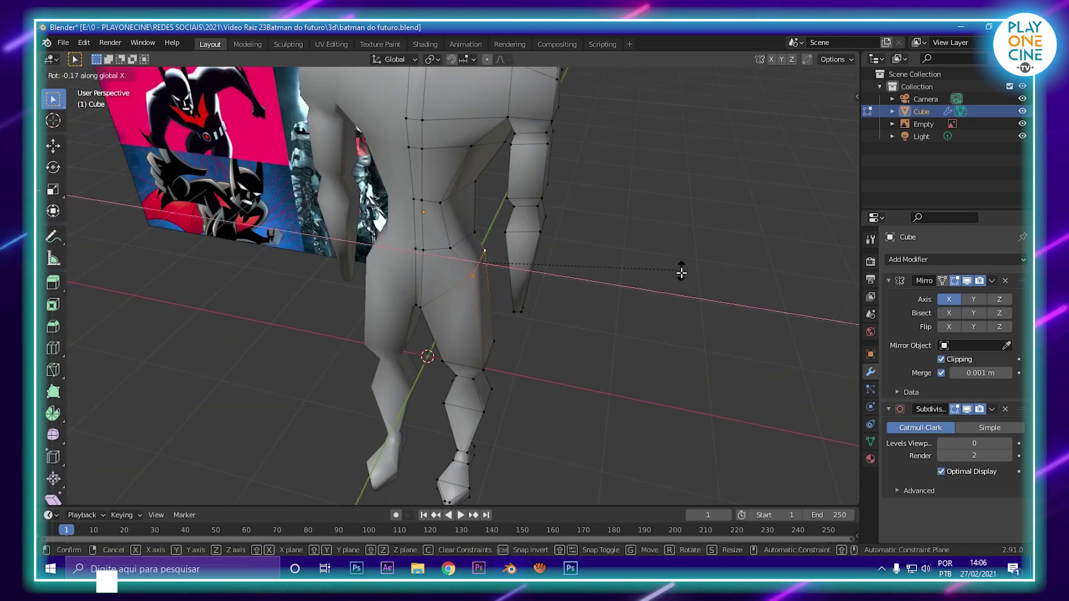
left_click(680, 337)
Step: Shift the vertices around the hip and upper thigh slightly to refine the hip contour
left_click_drag(534, 271, 527, 267)
middle_click_drag(498, 350, 495, 324)
mouse_move(544, 327)
left_mouse_down()
mouse_move(530, 325)
mouse_move(539, 331)
left_mouse_up()
middle_click_drag(539, 330, 454, 315)
scroll(489, 311, "up", 3)
scroll(371, 305, "down", 2)
left_click_drag(464, 321, 480, 315)
middle_click_drag(480, 315, 482, 366)
Step: Scale up the forearm's widest edge ring just below the elbow
mouse_move(468, 275)
middle_mouse_down()
mouse_move(606, 272)
mouse_move(526, 224)
mouse_move(476, 256)
middle_mouse_up()
scroll(557, 234, "down", 2)
scroll(476, 256, "up", 4)
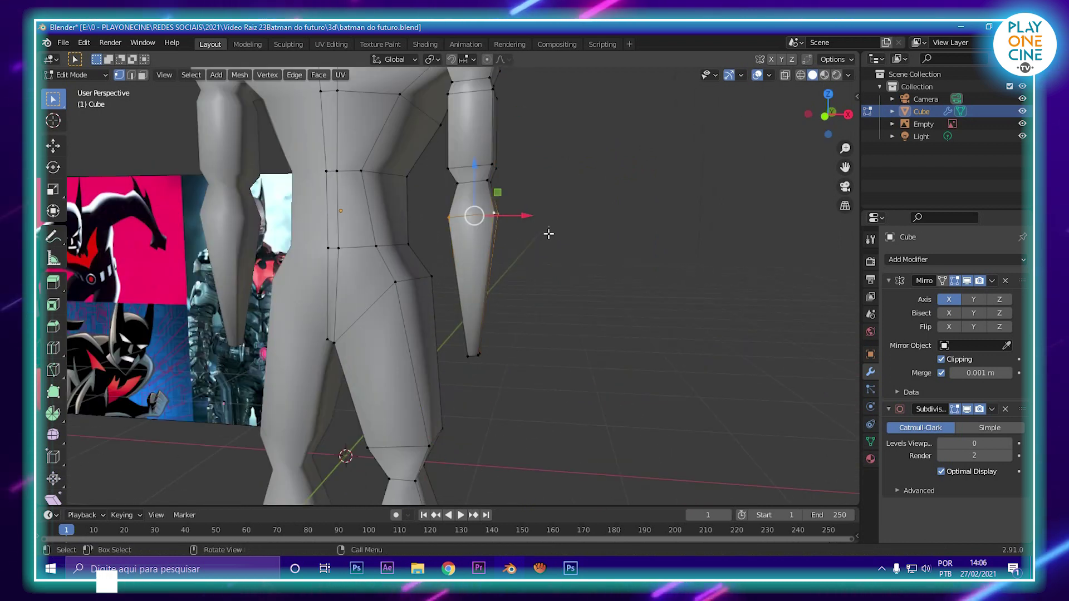
key("s")
left_click(591, 254)
Step: Scale up the forearm's end face to thicken the wrist
left_click(473, 355)
middle_click_drag(494, 370, 532, 362)
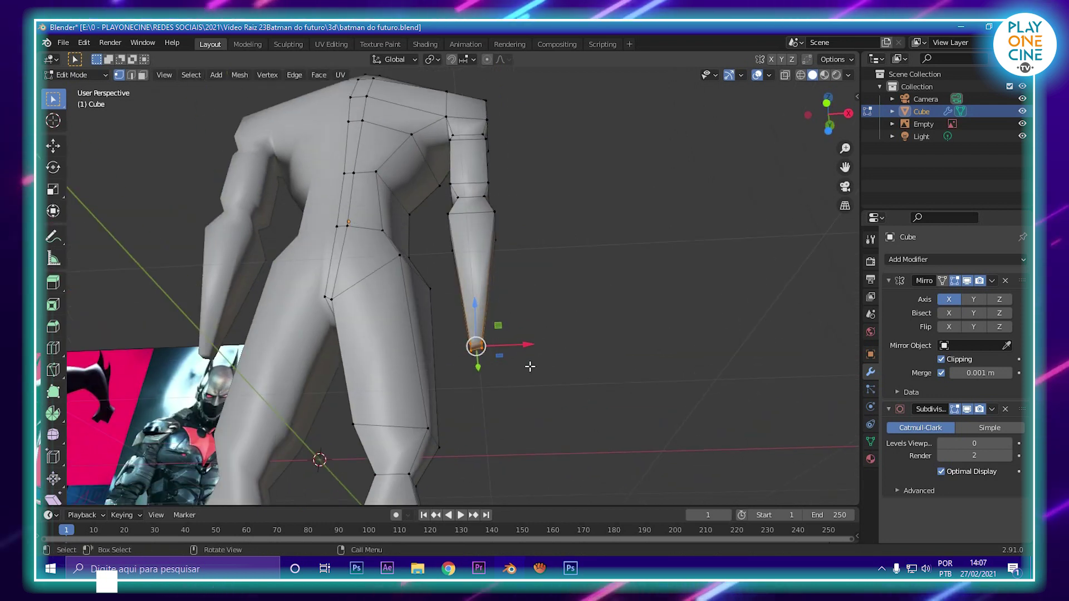
key("s")
left_click(558, 372)
Step: Examine the whole body's proportions from several angles against the reference images
middle_click_drag(505, 303, 589, 300)
scroll(477, 274, "up", 2)
scroll(590, 300, "down", 3)
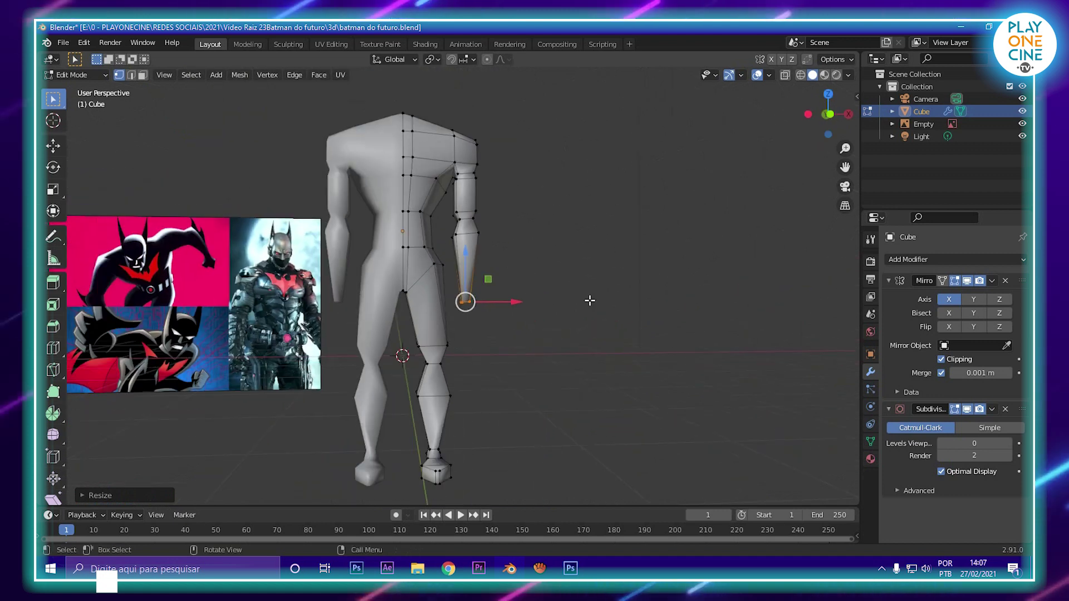
scroll(552, 301, "down", 2)
middle_click_drag(508, 313, 441, 315)
scroll(521, 262, "up", 3)
scroll(496, 269, "down", 3)
scroll(442, 315, "up", 4)
scroll(451, 334, "down", 3)
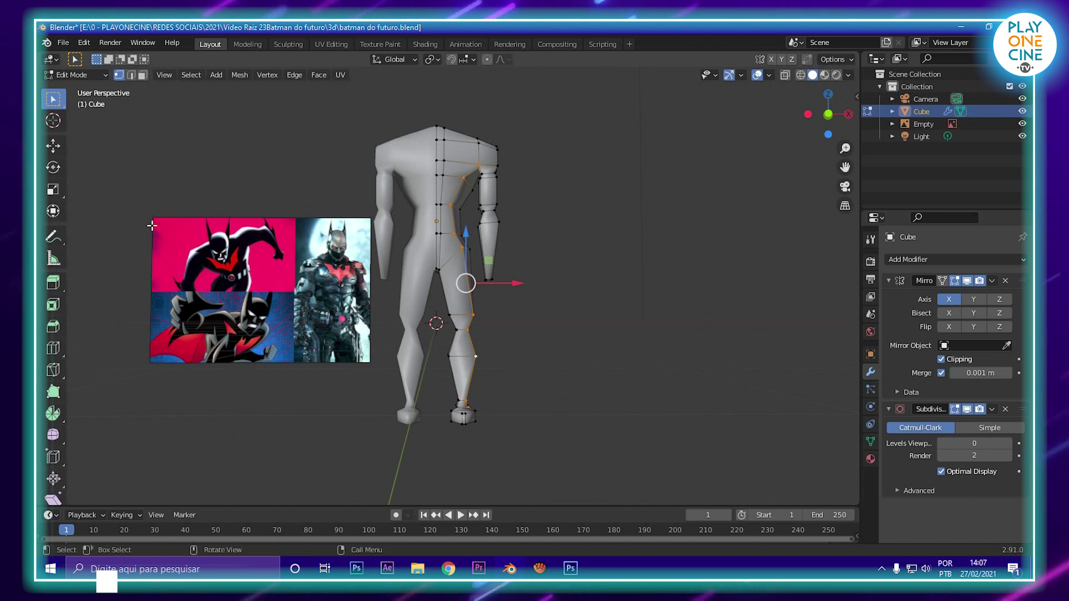
middle_click_drag(623, 284, 906, 372)
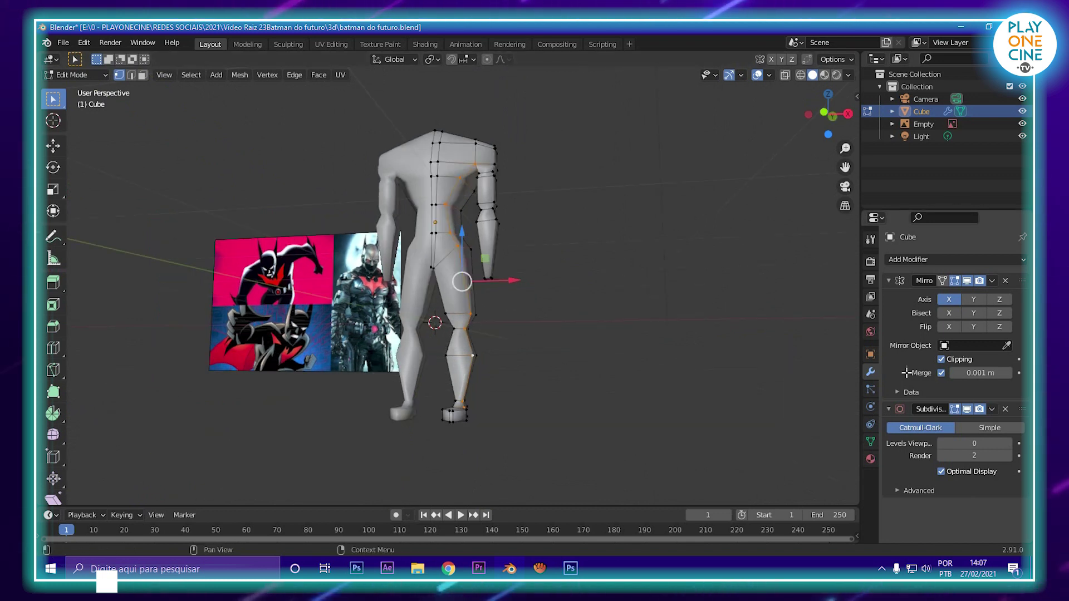
Step: Preview the smoothed body in Object Mode at Subdivision viewport level 2, and return to Edit Mode at level 0
left_click(1008, 444)
left_click(1008, 444)
key("Tab")
middle_click_drag(612, 289, 533, 191)
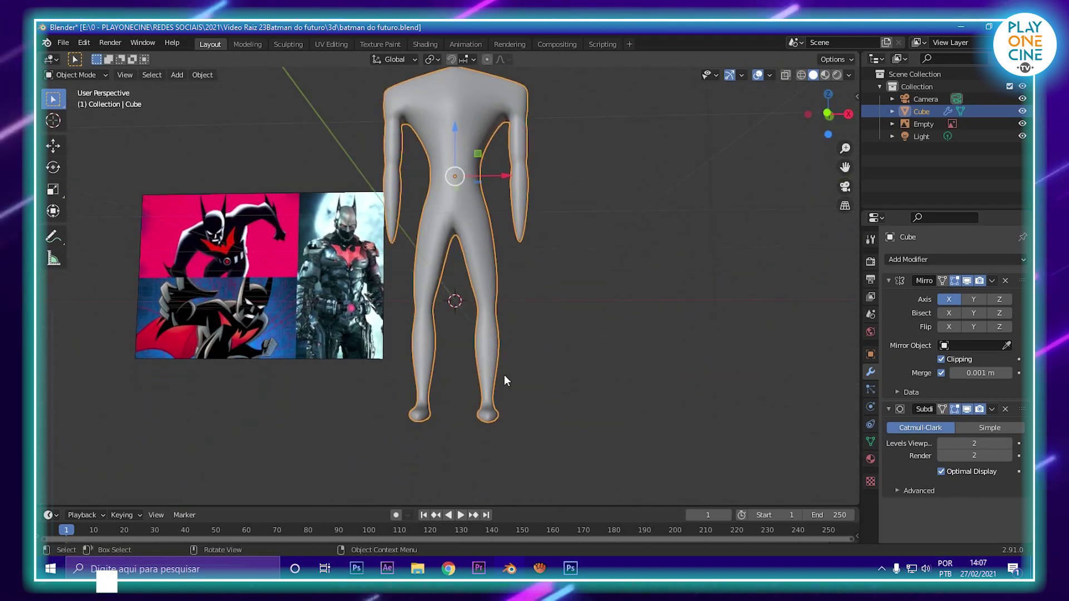
left_click(940, 444)
mouse_move(519, 345)
middle_mouse_down()
mouse_move(402, 345)
mouse_move(471, 291)
mouse_move(603, 286)
mouse_move(563, 329)
mouse_move(463, 334)
mouse_move(591, 287)
mouse_move(497, 283)
mouse_move(584, 289)
mouse_move(510, 277)
mouse_move(496, 286)
mouse_move(587, 278)
mouse_move(509, 319)
mouse_move(534, 348)
mouse_move(472, 329)
mouse_move(503, 345)
mouse_move(504, 335)
middle_mouse_up()
scroll(533, 348, "up", 4)
scroll(535, 356, "down", 4)
scroll(473, 329, "up", 2)
key("Tab")
Step: Resize the leg's edge ring just above the knee
middle_click_drag(494, 268, 573, 291)
key("s")
left_click(533, 285)
key("s")
left_click(541, 287)
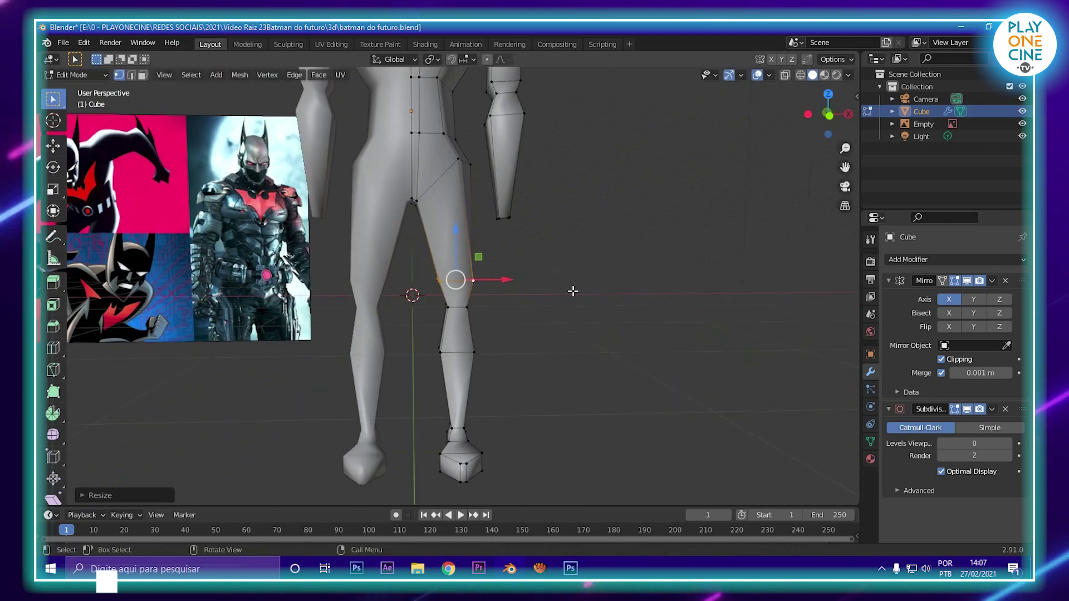
Step: Insert a centred horizontal loop cut around the thigh and scale it up to add volume
key("ctrl+r")
left_click(450, 223)
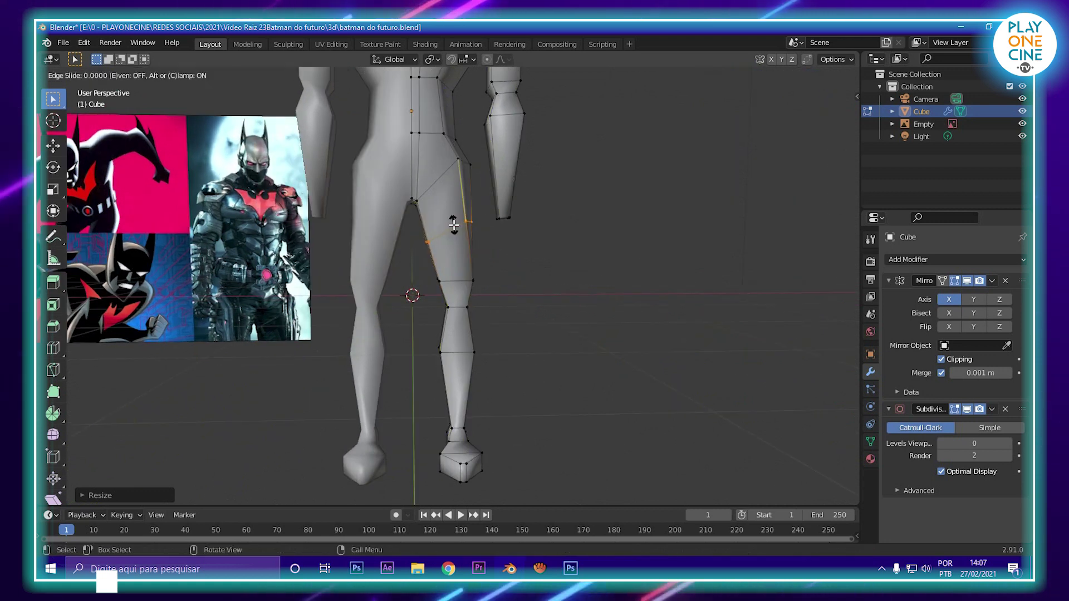
right_click(453, 225)
key("s")
left_click(536, 240)
Step: Scale the thigh's new edge loop along the Y axis to adjust its depth
middle_click_drag(534, 239, 694, 263)
key("y")
left_click(543, 290)
Step: Examine the legs and body shape from the front, side and back against the reference images
middle_click_drag(561, 317, 496, 258)
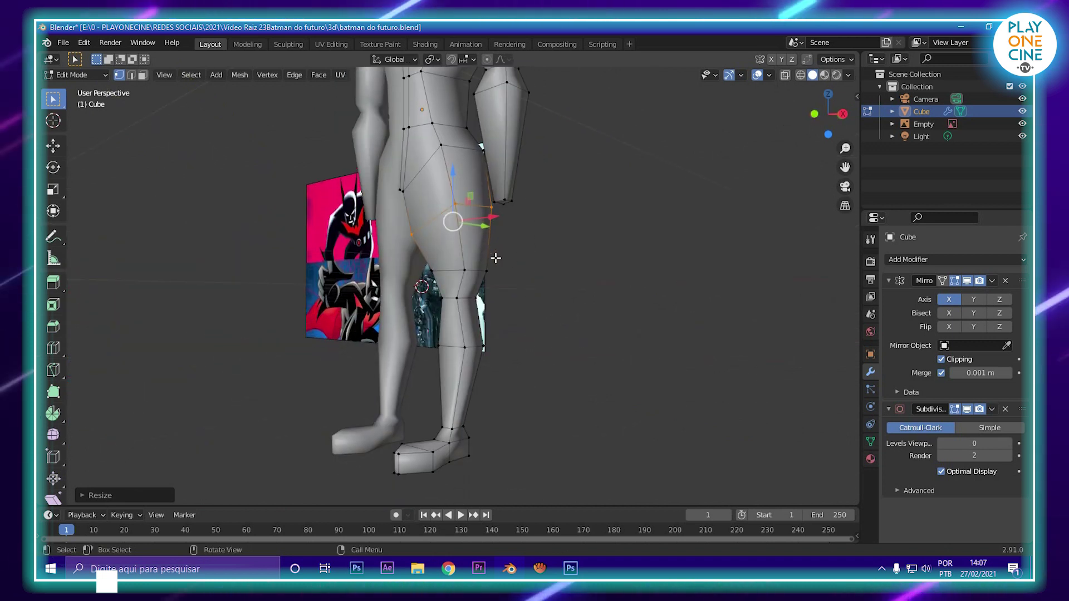
middle_click_drag(495, 258, 571, 275)
middle_click_drag(501, 262, 485, 247)
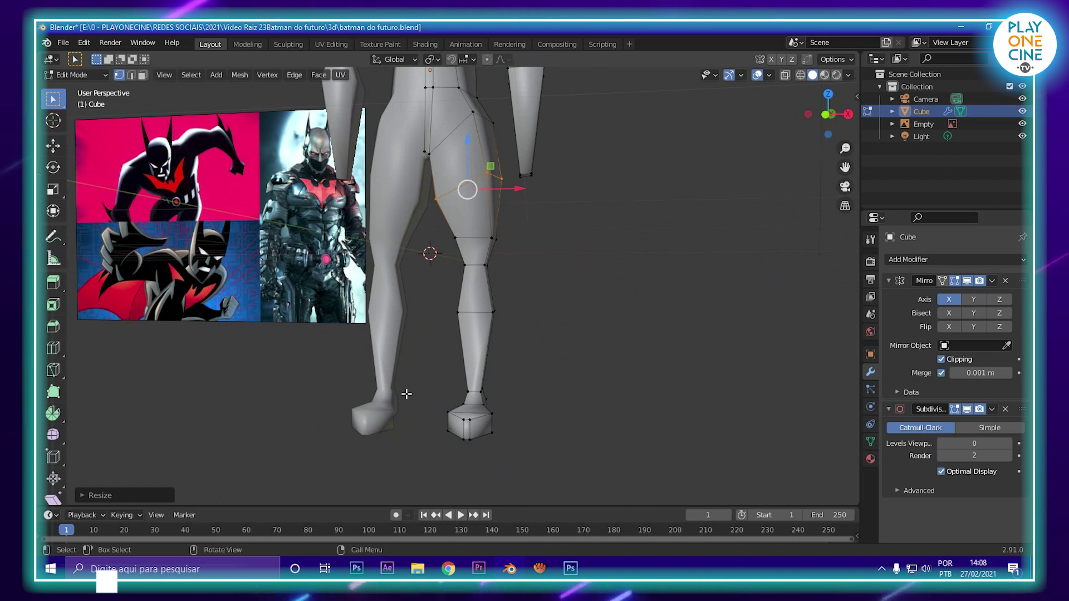
middle_click_drag(406, 393, 523, 233)
scroll(591, 320, "up", 4)
middle_click_drag(591, 320, 444, 300)
scroll(444, 301, "down", 2)
middle_click_drag(579, 296, 439, 219, "shift")
middle_click_drag(473, 295, 384, 248, "shift")
middle_click_drag(384, 247, 477, 296)
scroll(378, 254, "down", 4)
scroll(477, 295, "up", 3)
middle_click_drag(525, 331, 341, 318)
scroll(536, 350, "up", 2)
Step: Set the Subdivision modifier's viewport level to 2 and check the smoothed body in Object Mode before resuming mesh editing
left_click(1011, 443)
left_click(1010, 443)
key("Tab")
scroll(573, 373, "down", 3)
key("Tab")
scroll(479, 314, "up", 2)
scroll(455, 308, "up", 1)
Step: Insert a lengthwise loop cut running along the outer side of the leg and the arm
middle_click_drag(455, 308, 471, 316)
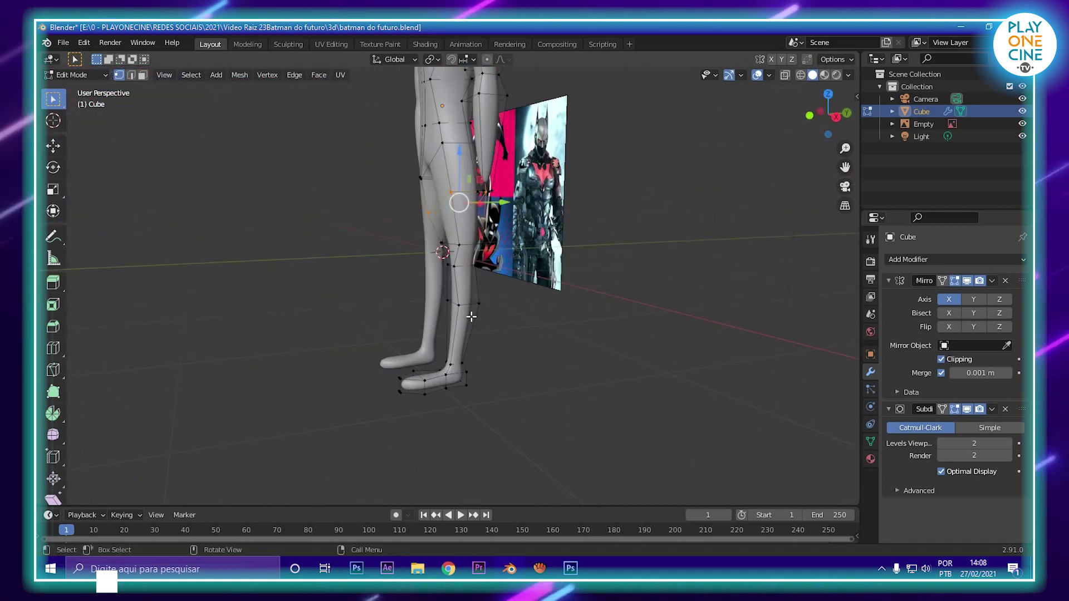
middle_click_drag(479, 170, 479, 221, "shift")
key("ctrl+r")
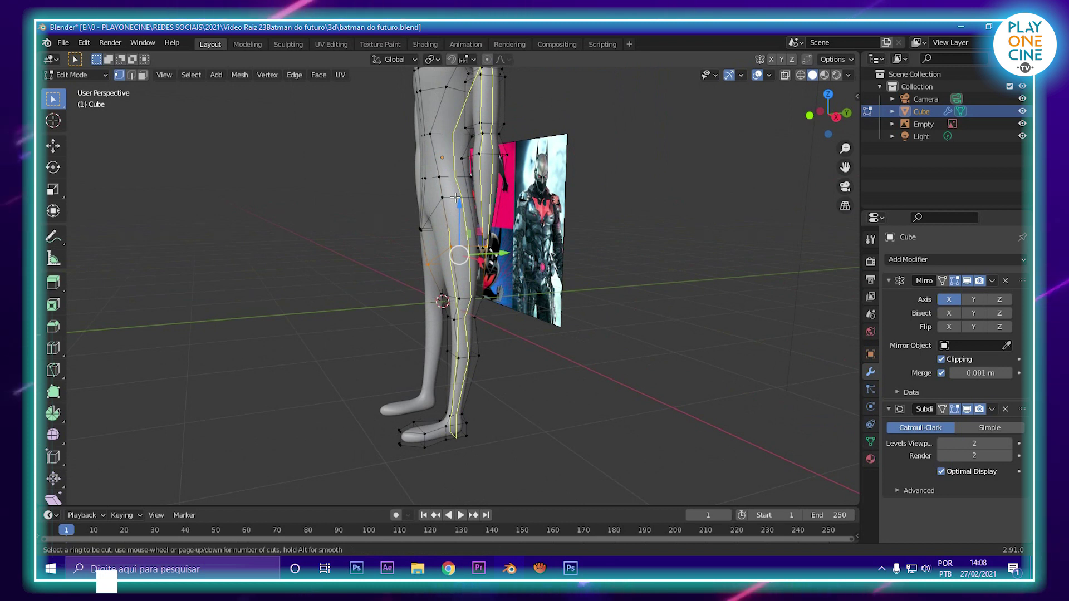
left_click(453, 198)
left_click(454, 197)
middle_click_drag(459, 239, 495, 245)
scroll(499, 287, "up", 2)
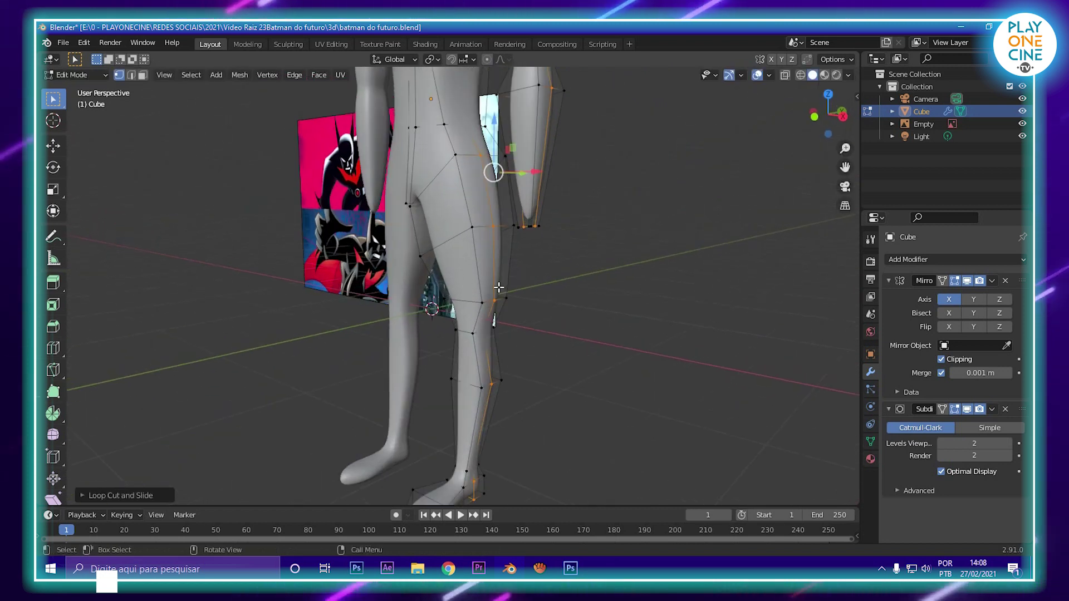
Step: Reposition the new loop's vertices on the outer side of the leg, shifting them along X to round the leg
middle_click_drag(498, 287, 427, 293)
scroll(429, 295, "down", 1)
left_click(467, 309)
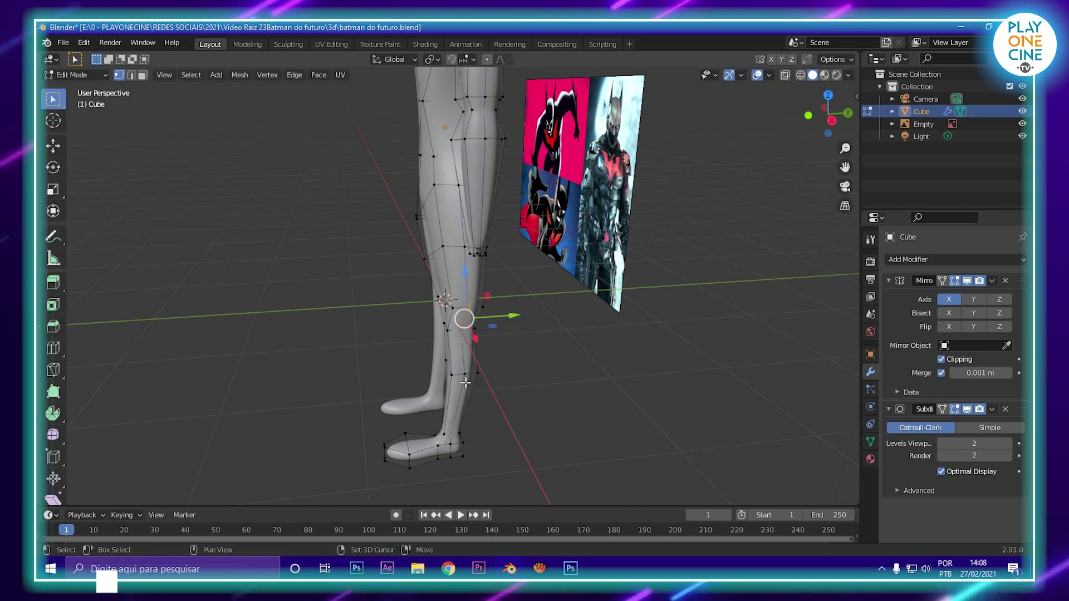
middle_click_drag(465, 338, 479, 374)
middle_click_drag(521, 300, 475, 281)
key("g")
left_click(556, 322)
left_click(432, 312)
key("g")
key("x")
left_click(488, 305)
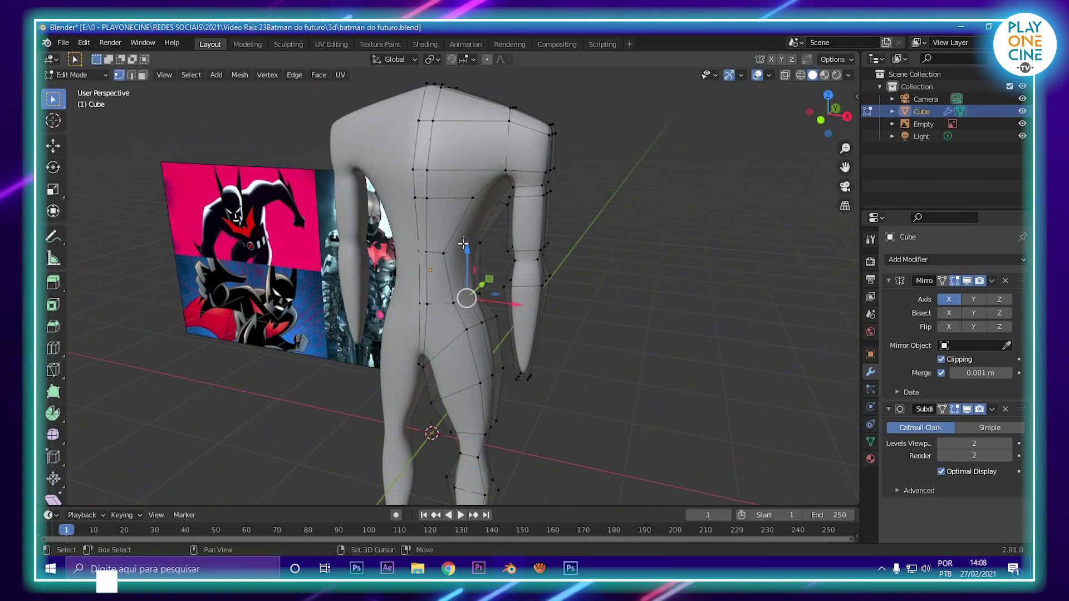
Step: Move the torso's side vertices at the waist and below the armpit along X to round the flank
middle_click_drag(463, 244, 525, 202)
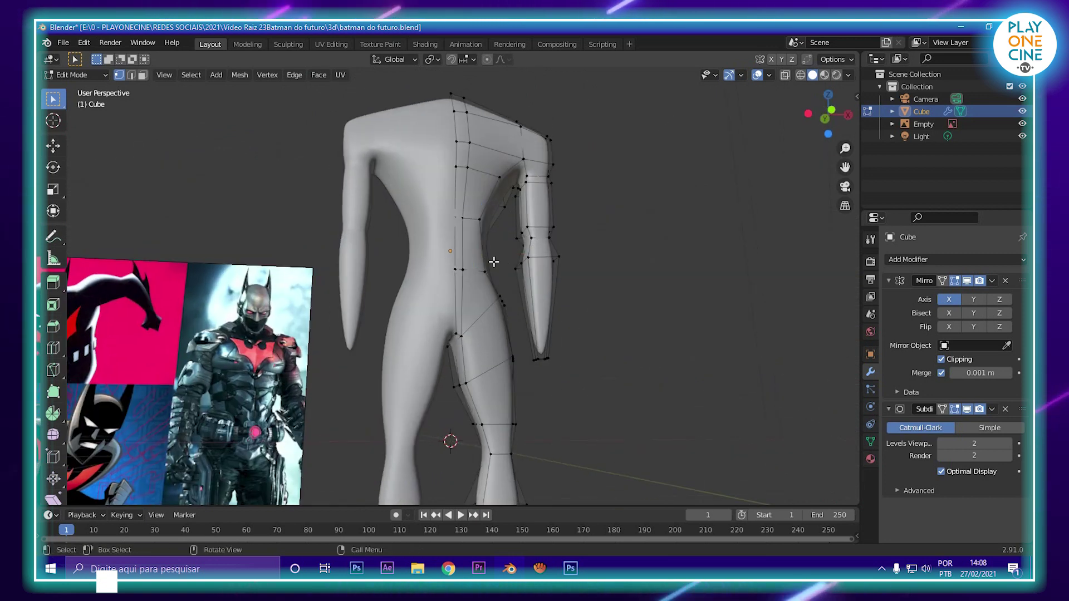
middle_click_drag(494, 262, 465, 278)
left_click_drag(517, 256, 520, 253)
scroll(469, 329, "up", 4)
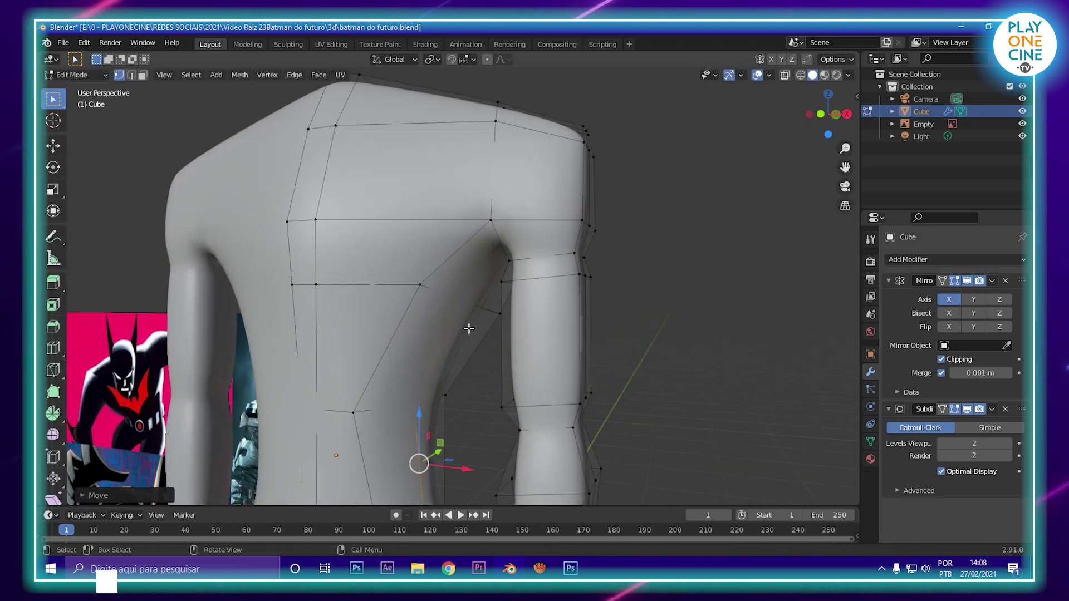
left_click_drag(517, 301, 533, 298)
Step: Select the vertices along the top of the shoulder line and lower them along Z
scroll(538, 299, "down", 4)
middle_click_drag(529, 312, 473, 415)
scroll(473, 412, "up", 3)
middle_click_drag(468, 328, 501, 236)
left_click(495, 247, "shift")
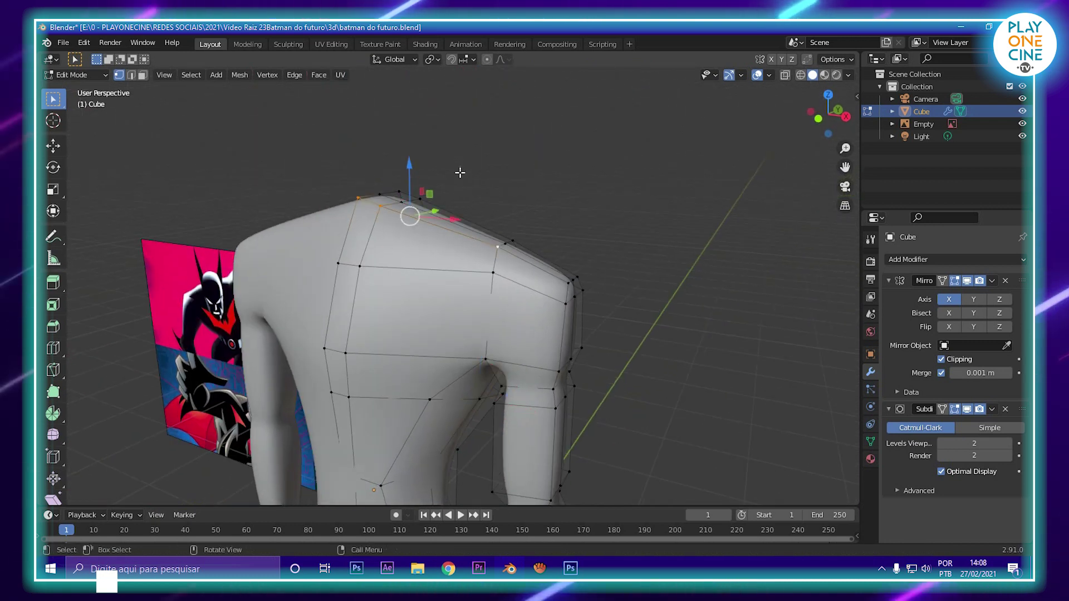
left_click_drag(403, 165, 418, 178)
Step: Adjust the upper arm's vertices, moving the back pair along Y and the inner pair slightly along X
middle_click_drag(609, 351, 503, 403)
middle_click_drag(504, 403, 440, 295, "shift")
scroll(433, 204, "up", 2)
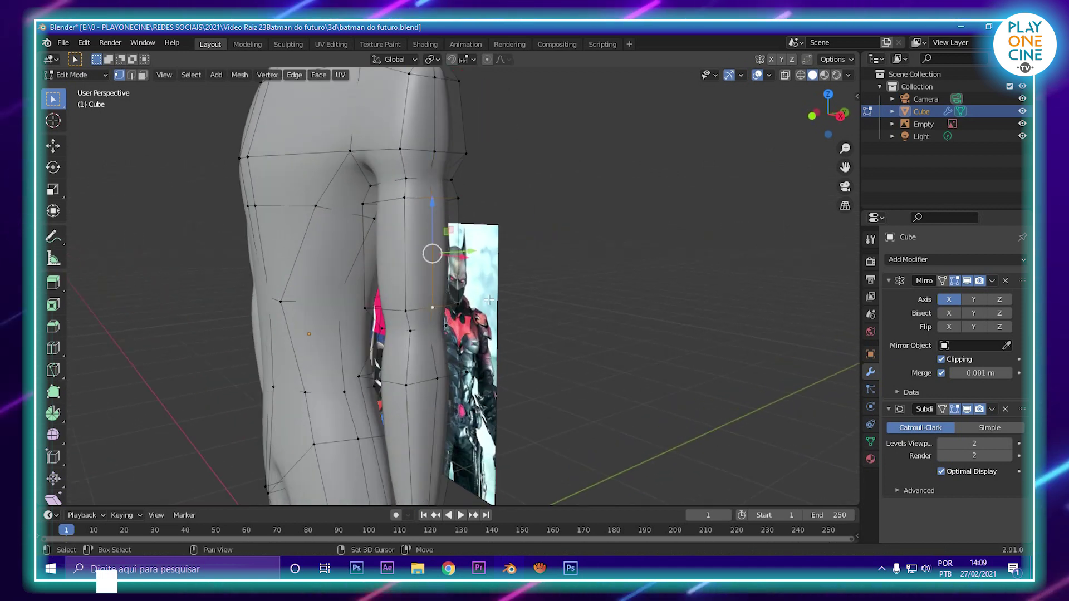
left_click_drag(470, 260, 476, 262)
middle_click_drag(460, 287, 533, 298)
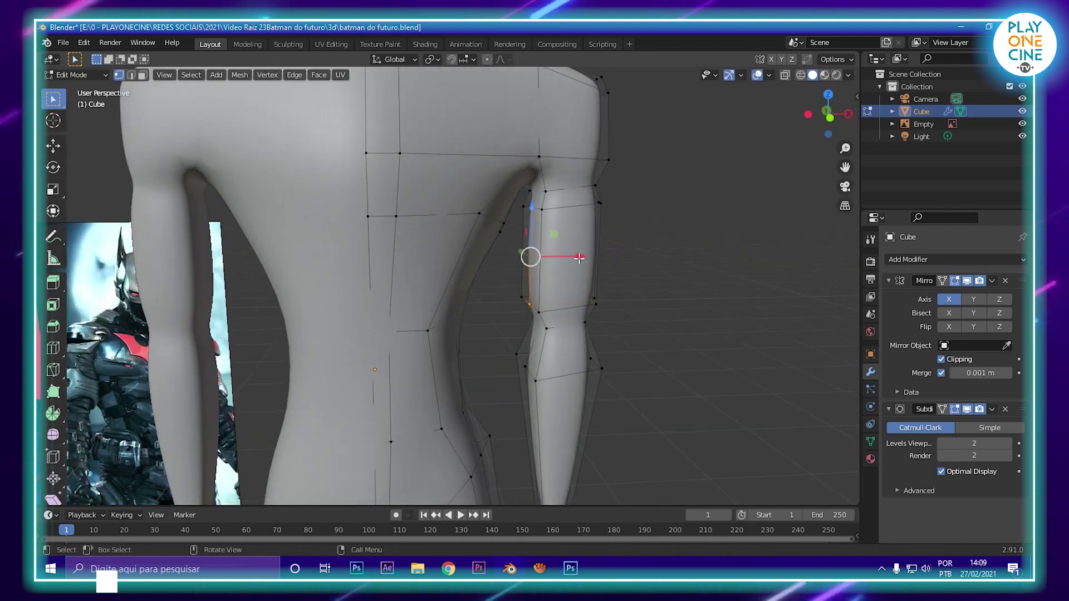
left_click_drag(579, 258, 582, 259)
Step: Select the forearm's outer side vertices near the elbow and at the wrist and move them outward along X
middle_click_drag(596, 434, 496, 329)
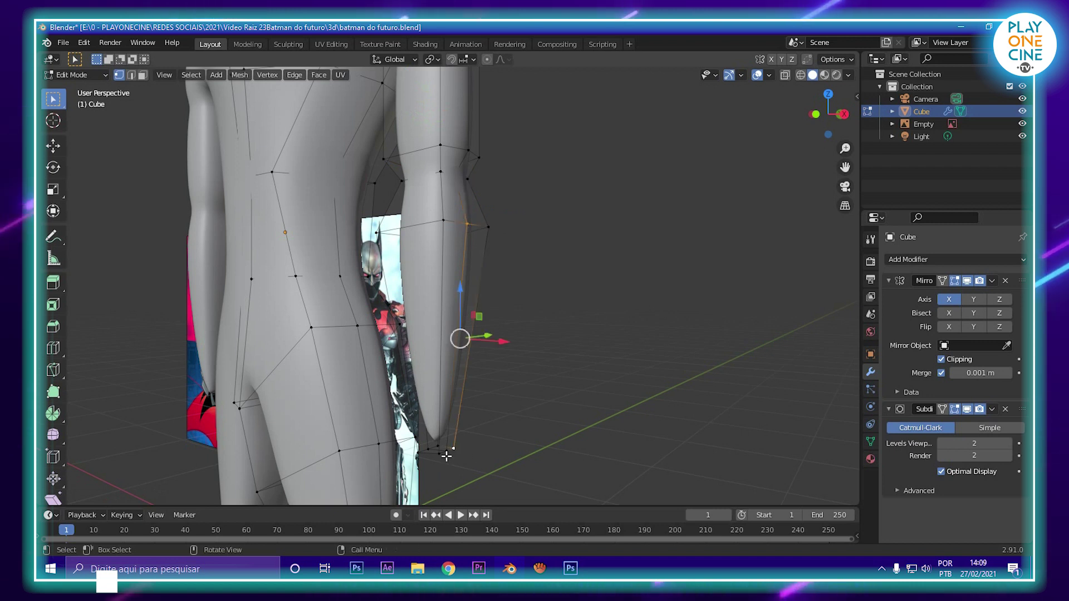
left_click(470, 232, "shift")
left_click_drag(499, 340, 503, 340)
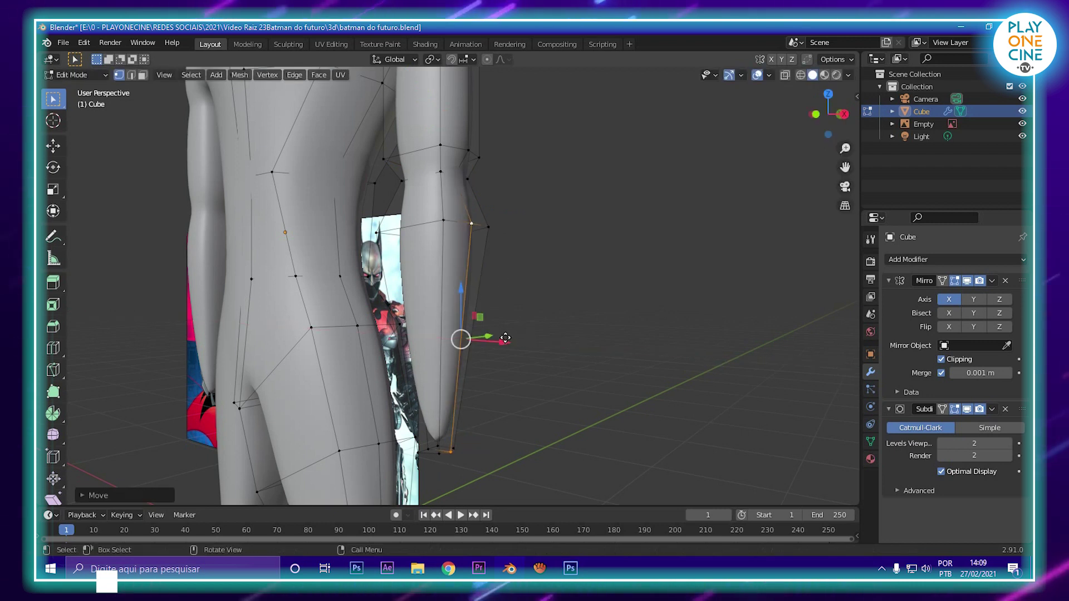
Step: Move the forearm's inner side vertices near the elbow and at the wrist along X toward the body
middle_click_drag(504, 339, 602, 321)
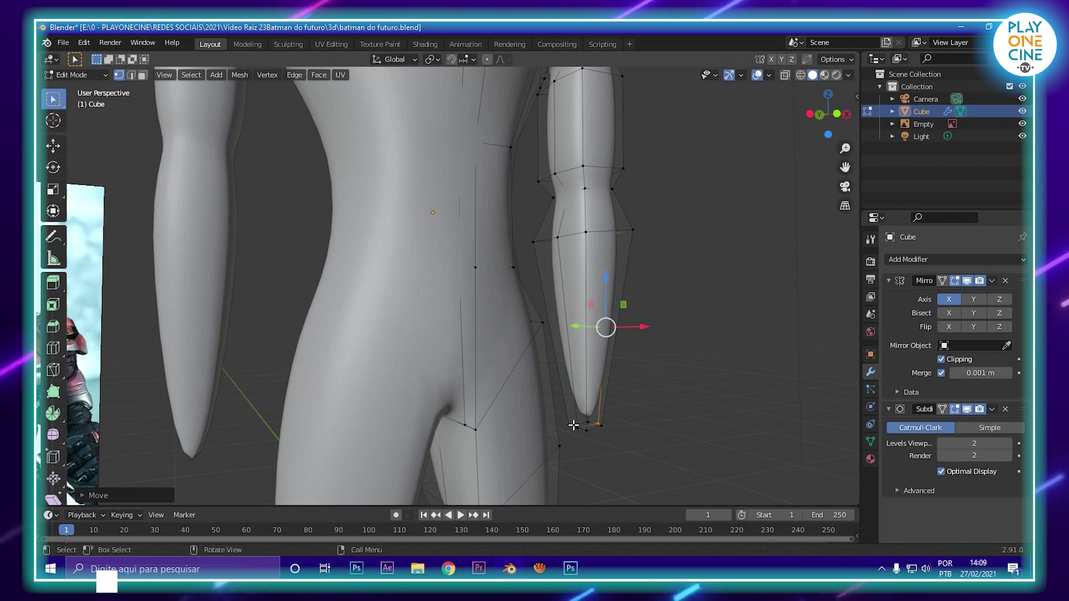
middle_click_drag(557, 245, 514, 310)
left_click_drag(543, 388, 526, 383)
middle_click_drag(527, 383, 546, 223, "shift")
middle_click_drag(504, 415, 519, 397)
scroll(519, 396, "down", 3)
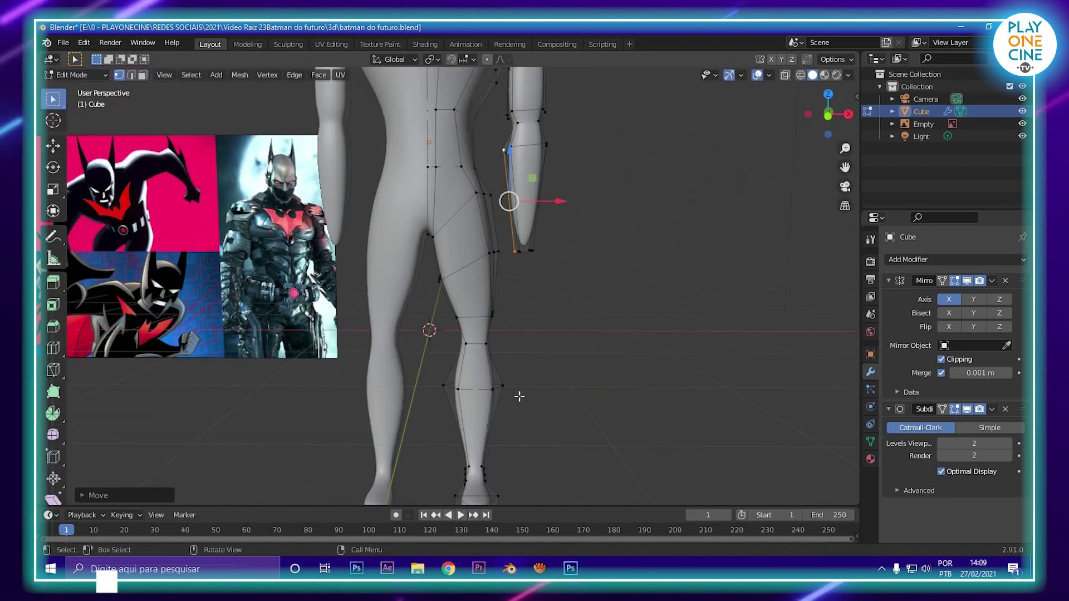
Step: Examine the whole body's silhouette from the side and back in Object Mode
key("Tab")
scroll(592, 369, "down", 3)
middle_click_drag(592, 369, 449, 319)
scroll(490, 253, "up", 5)
middle_click_drag(461, 251, 776, 382, "shift")
scroll(499, 347, "down", 5)
middle_click_drag(500, 347, 624, 234, "shift")
middle_click_drag(623, 234, 486, 306)
Step: Extrude the two faces at the back of the pelvis along Y and scale them to form the buttock
key("Tab")
scroll(475, 310, "up", 6)
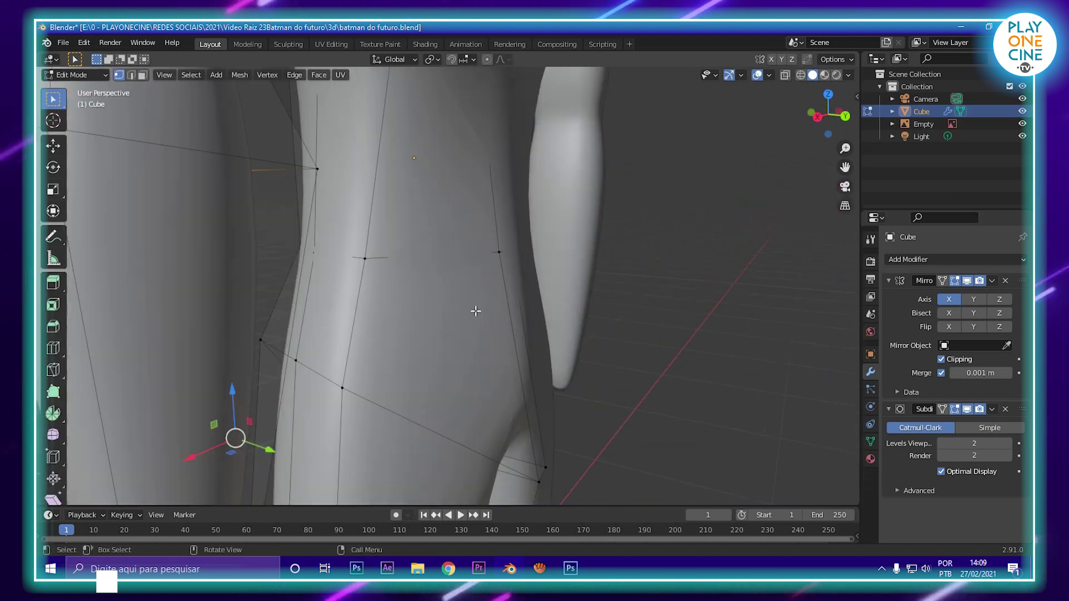
scroll(475, 310, "down", 5)
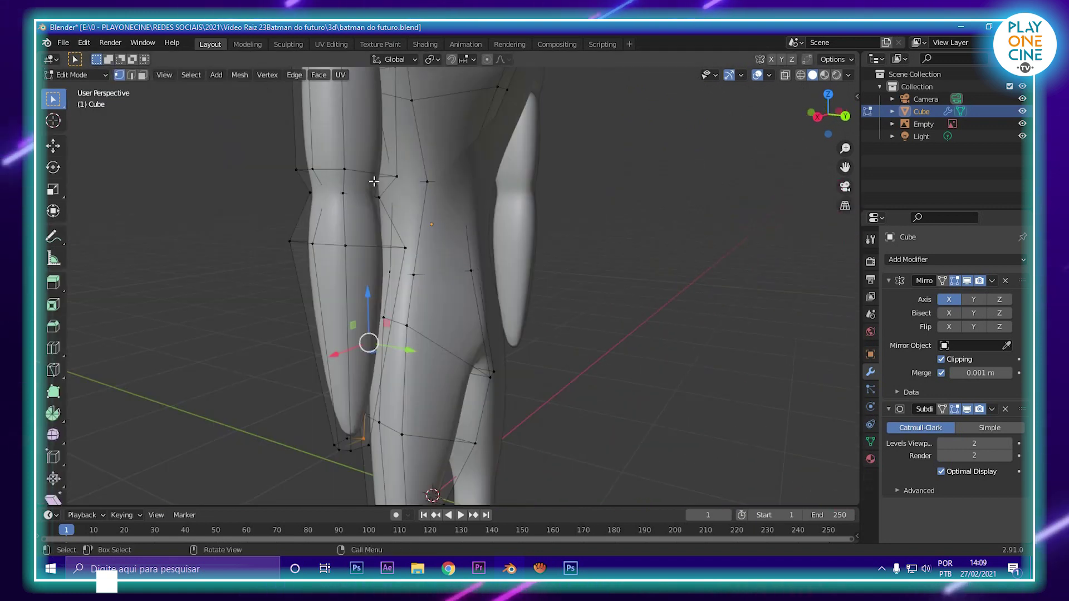
left_click(457, 326)
left_click(477, 284, "shift")
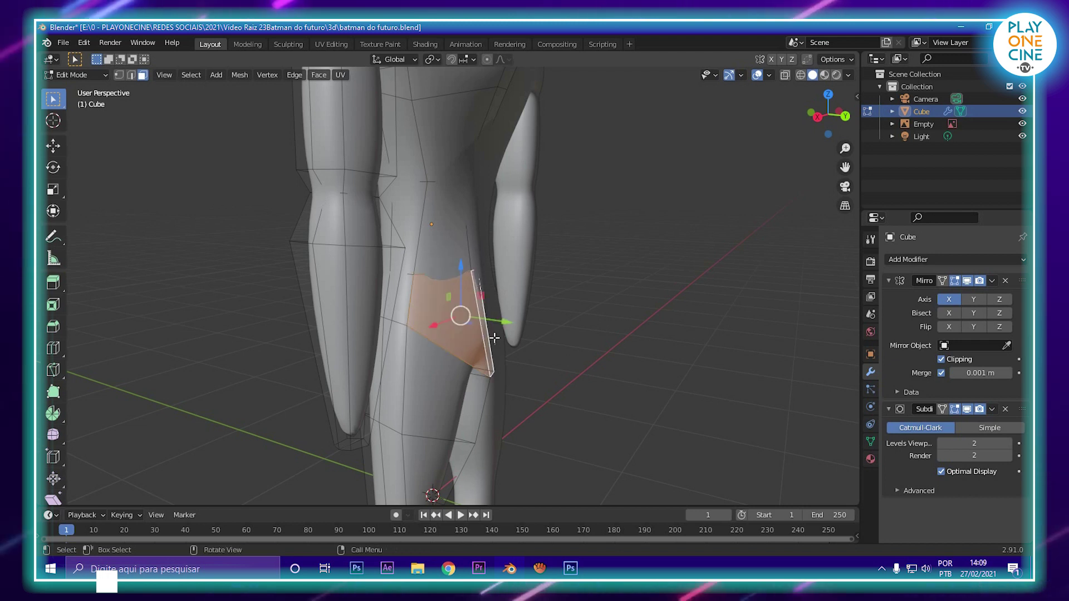
left_click_drag(506, 321, 534, 345)
key("s")
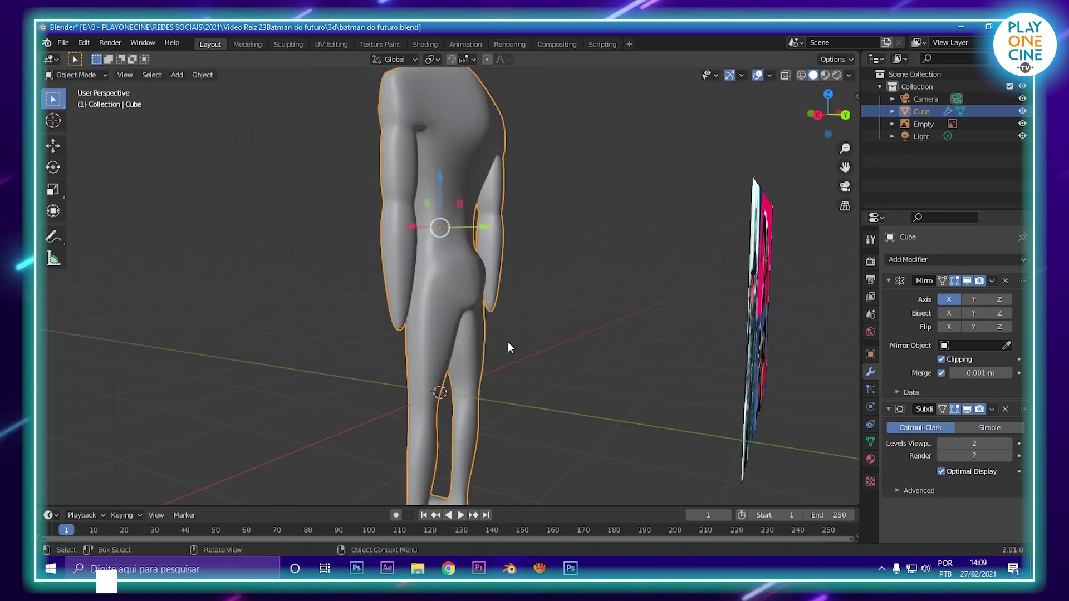
Step: Select the outer hip and crotch vertices below the buttock and scale them closer together
key("Tab")
middle_click_drag(473, 329, 413, 297)
scroll(432, 322, "up", 3)
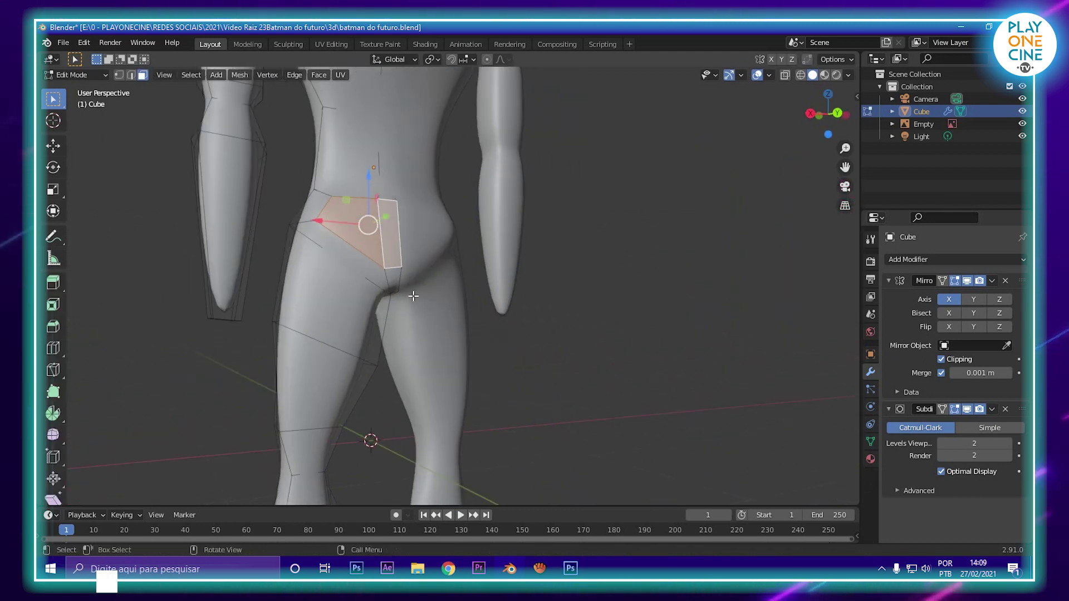
left_click(350, 258)
left_click(120, 75)
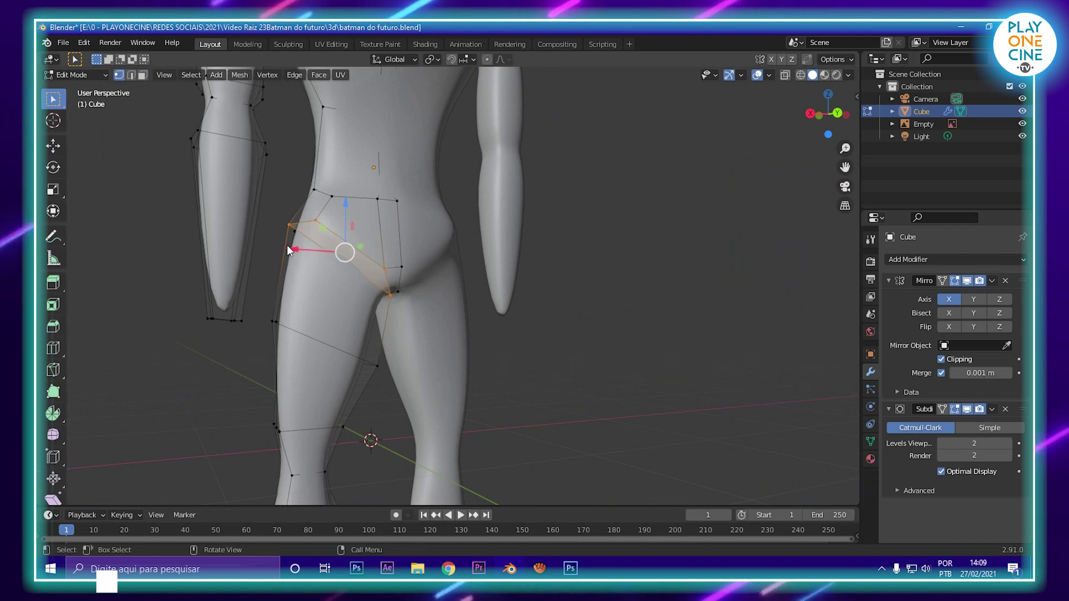
key("s")
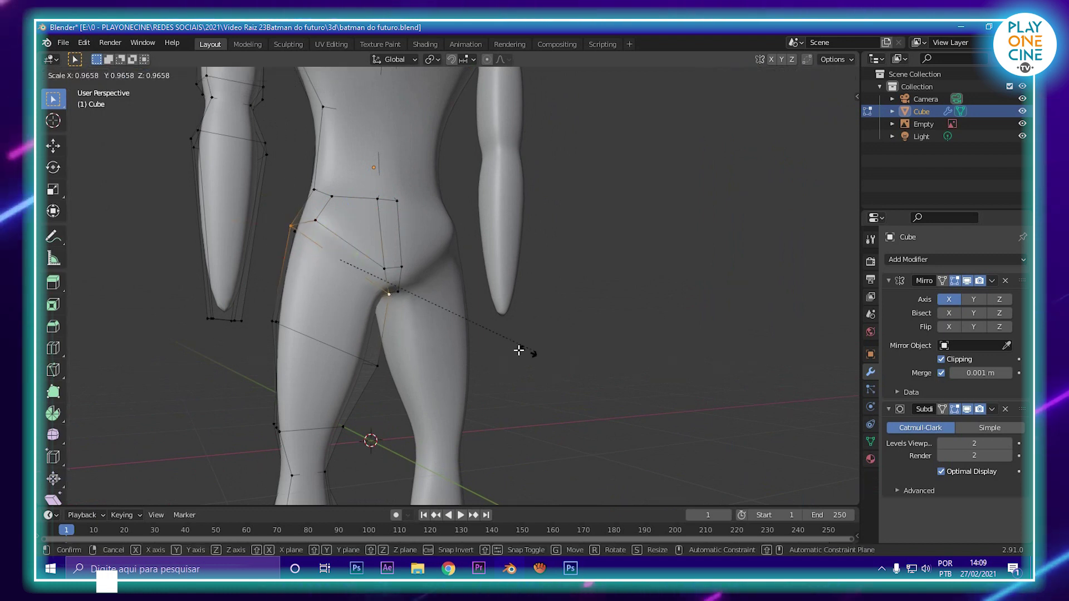
left_click(491, 348)
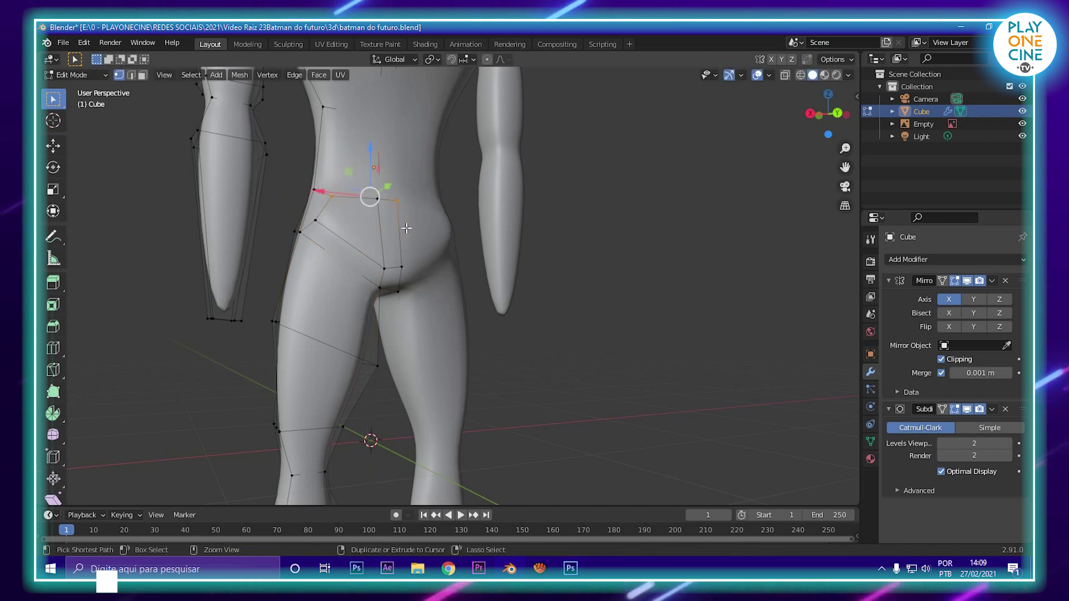
Step: Keep Solid shading and set the Subdivision modifier's viewport level to 0
key("z")
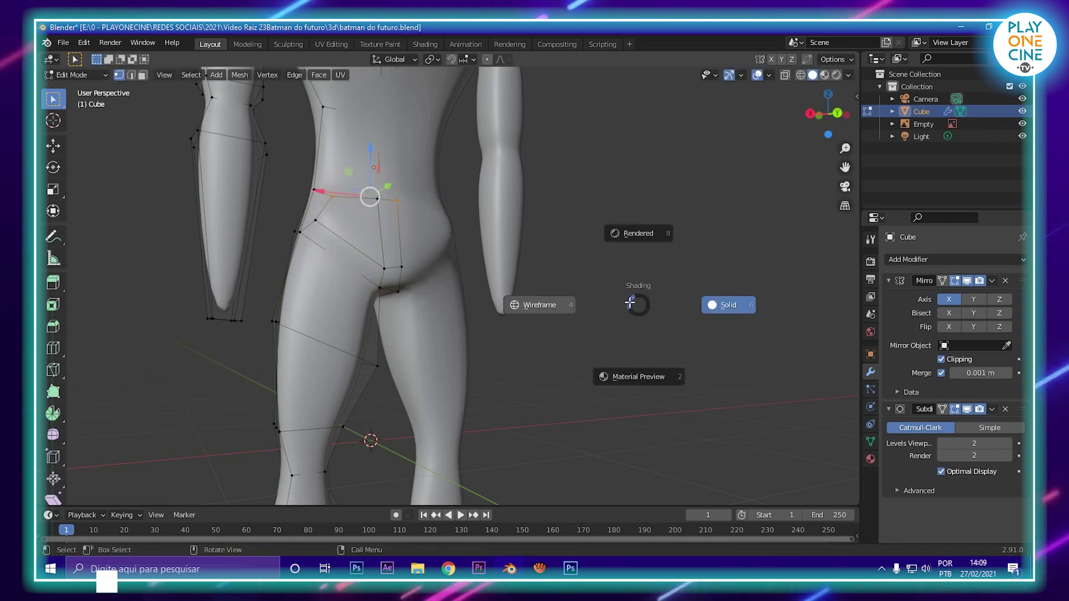
left_click(748, 308)
left_click(940, 444)
left_click(940, 444)
middle_click_drag(425, 185, 513, 266, "shift")
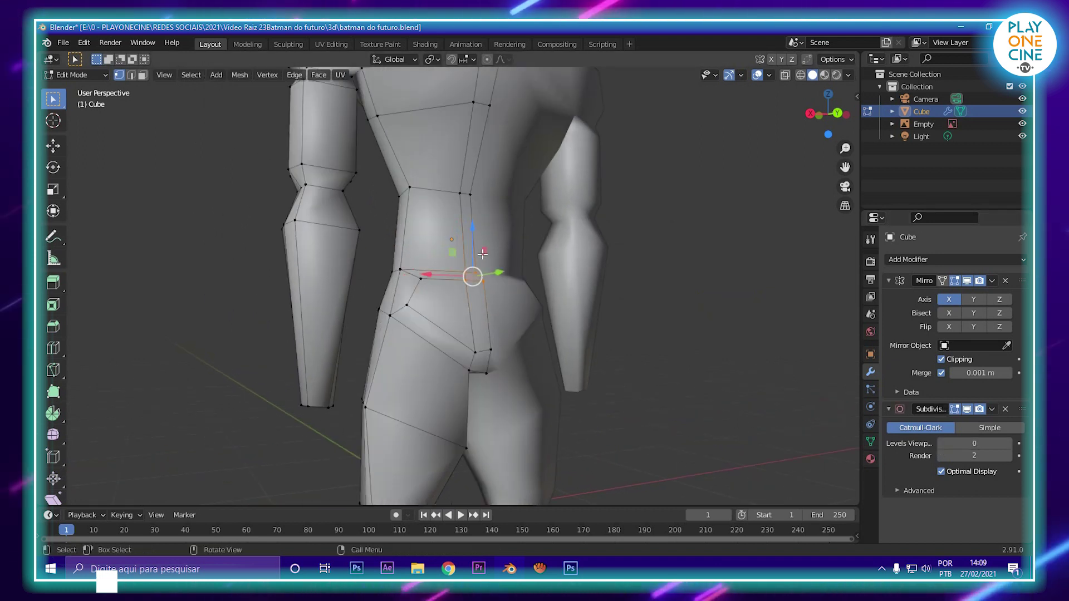
Step: Scale the inner vertices along the buttock's upper edge along Z and raise them slightly
key("s")
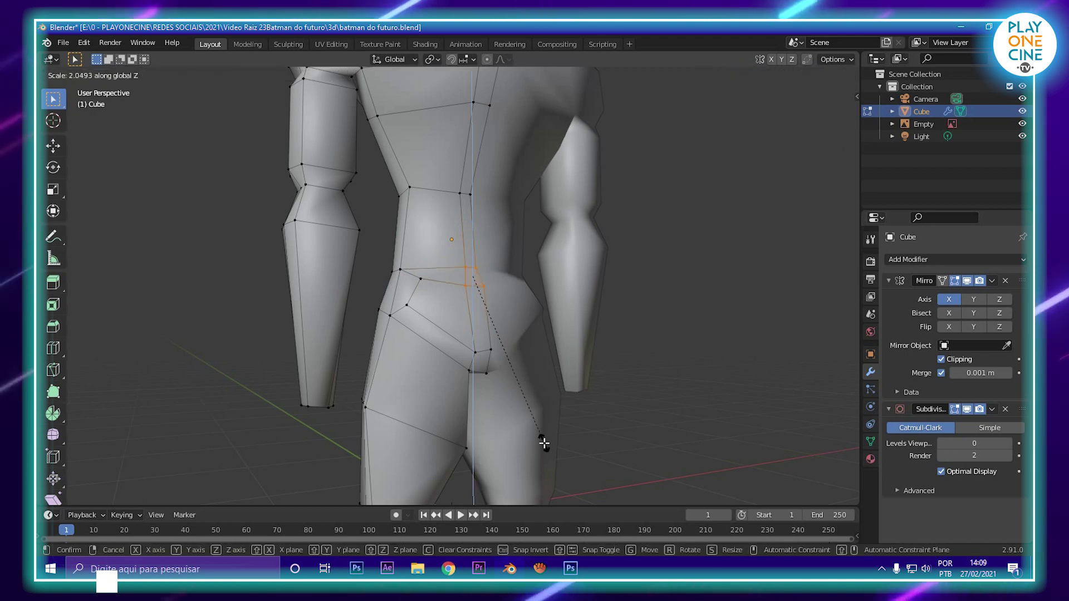
left_click(455, 271)
left_click_drag(470, 231, 474, 199)
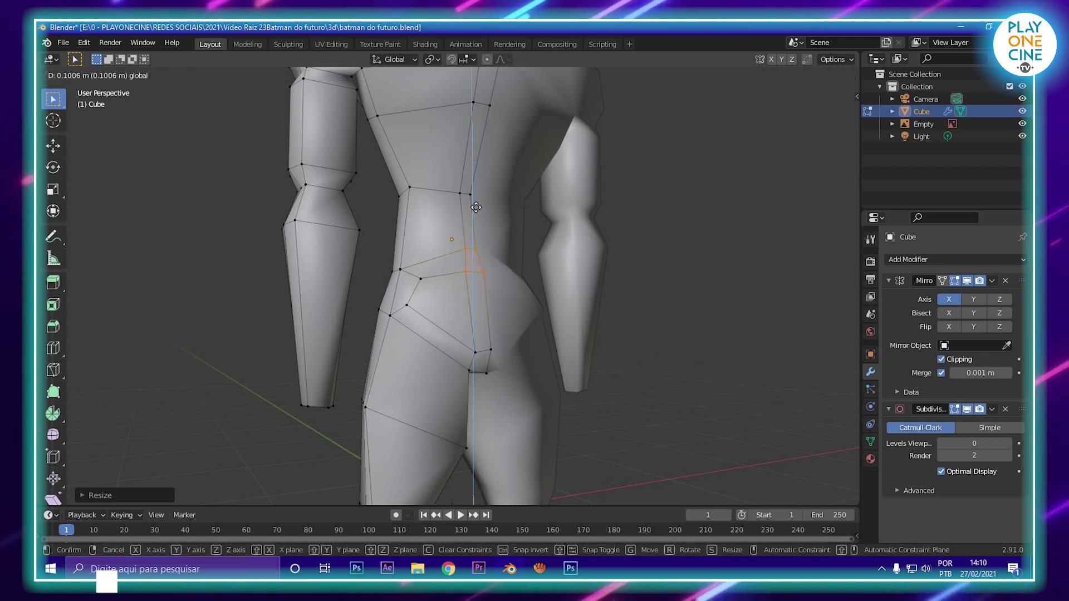
left_click(476, 207)
key("Tab")
key("Tab")
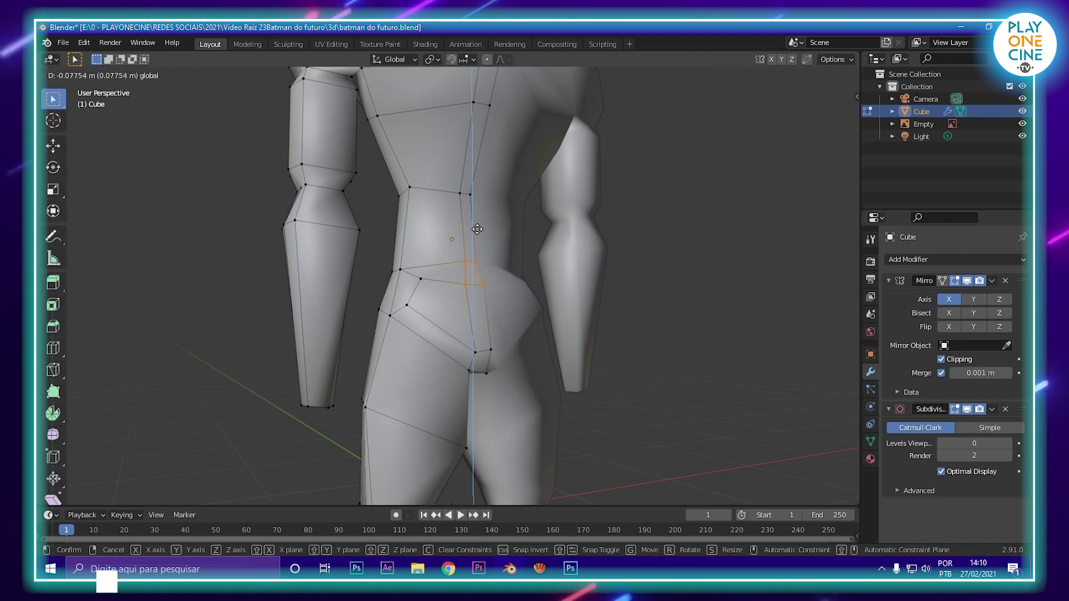
key("Tab")
scroll(510, 306, "down", 5)
middle_click_drag(510, 307, 446, 237)
scroll(486, 273, "up", 4)
key("Tab")
left_click_drag(423, 200, 424, 195)
Step: Move the buttock's lower inner vertices up along Z and in toward the body along Y
middle_click_drag(424, 198, 359, 222)
middle_click_drag(359, 223, 485, 236, "shift")
middle_click_drag(485, 235, 391, 330)
scroll(540, 280, "up", 3)
scroll(391, 330, "up", 2)
middle_click_drag(391, 329, 417, 303)
left_click_drag(429, 251, 429, 241)
left_click_drag(482, 294, 472, 293)
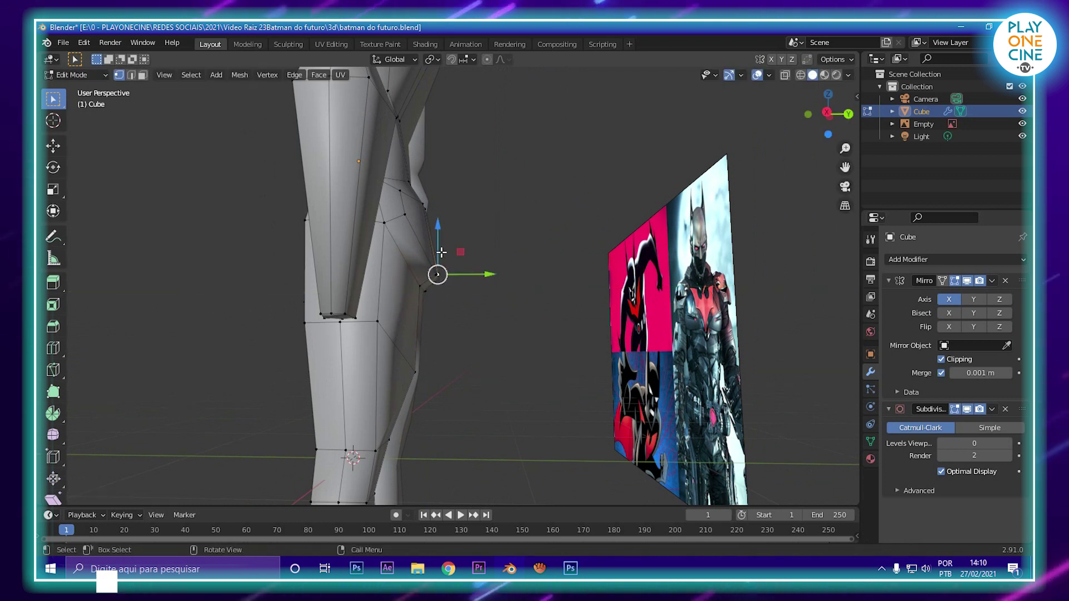
middle_click_drag(441, 252, 387, 272)
left_click_drag(394, 232, 413, 213)
left_click_drag(440, 255, 433, 248)
Step: Move the vertices at the crease under the buttock inward along X and lower them along Z
scroll(435, 250, "down", 2)
middle_click_drag(435, 249, 518, 271)
key("Tab")
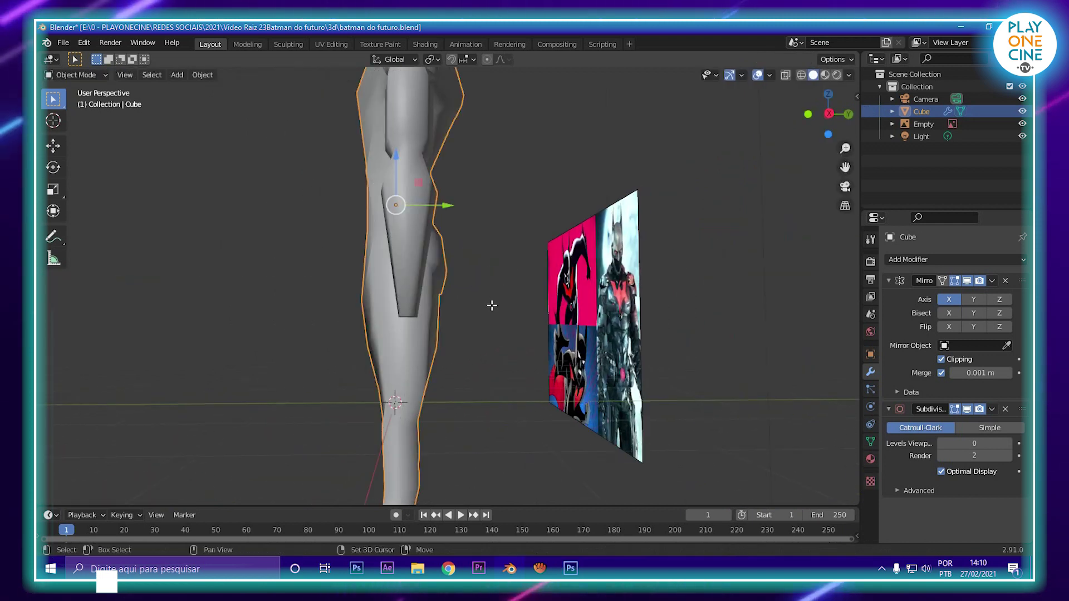
middle_click_drag(492, 305, 507, 303)
scroll(445, 302, "up", 3)
key("Tab")
middle_click_drag(426, 302, 334, 257)
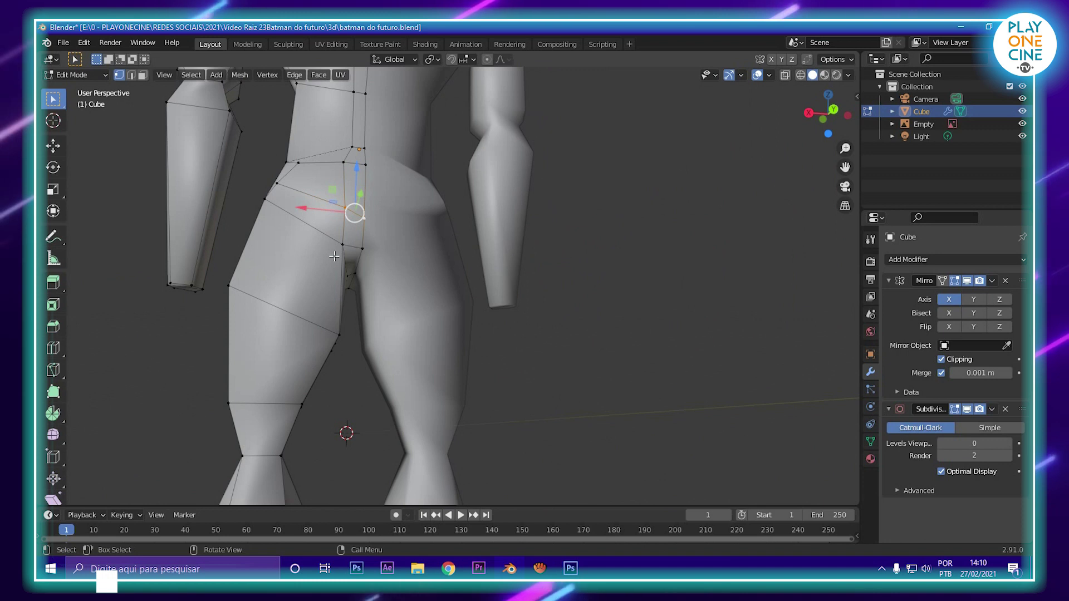
mouse_move(303, 242)
left_mouse_down()
mouse_move(320, 248)
mouse_move(311, 241)
left_mouse_up()
left_click_drag(354, 200, 355, 211)
middle_click_drag(353, 217, 340, 251)
left_click_drag(270, 294, 282, 294)
middle_click_drag(284, 294, 356, 295)
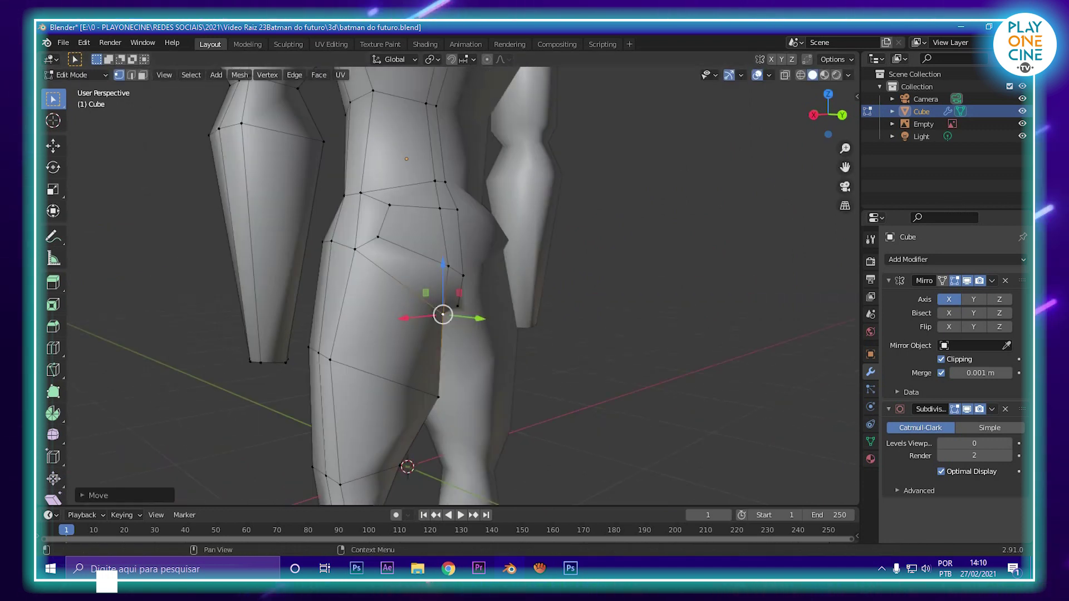
Step: Set the Subdivision modifier's viewport level back to 2 and view the smoothed body
left_click(1008, 445)
left_click(1008, 445)
key("Tab")
scroll(529, 242, "down", 4)
Step: Extrude the two faces on the front of the knee, scale them down and position them as the kneecap
mouse_move(501, 273)
middle_mouse_down()
mouse_move(492, 313)
mouse_move(665, 296)
mouse_move(575, 343)
mouse_move(553, 374)
mouse_move(511, 333)
mouse_move(466, 318)
mouse_move(485, 295)
mouse_move(473, 260)
mouse_move(486, 272)
middle_mouse_up()
scroll(504, 273, "up", 4)
key("Tab")
scroll(479, 286, "up", 4)
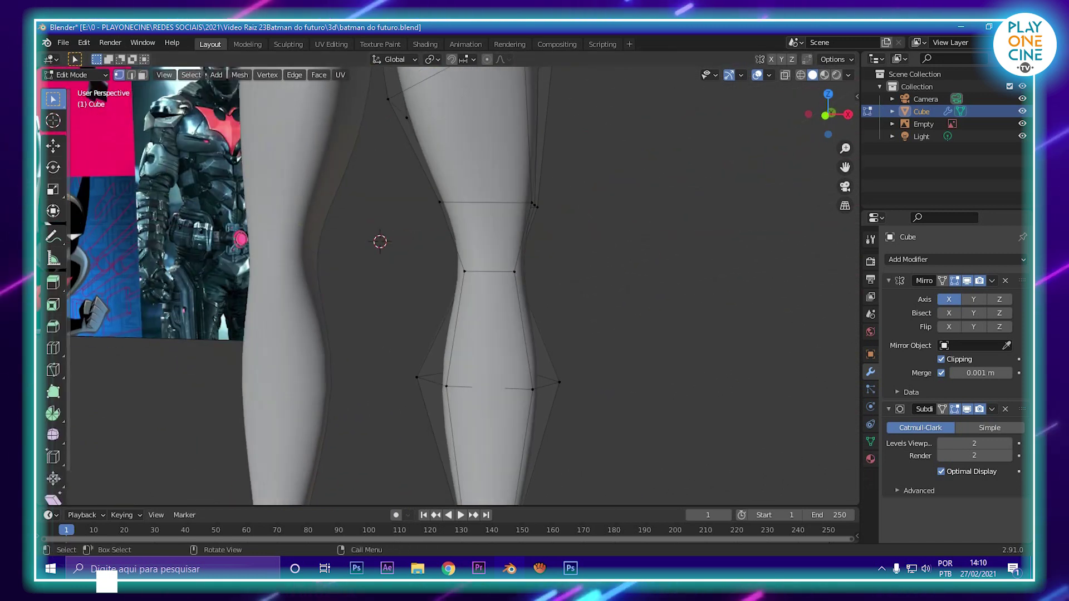
left_click(527, 240, "alt")
middle_click_drag(527, 240, 442, 334)
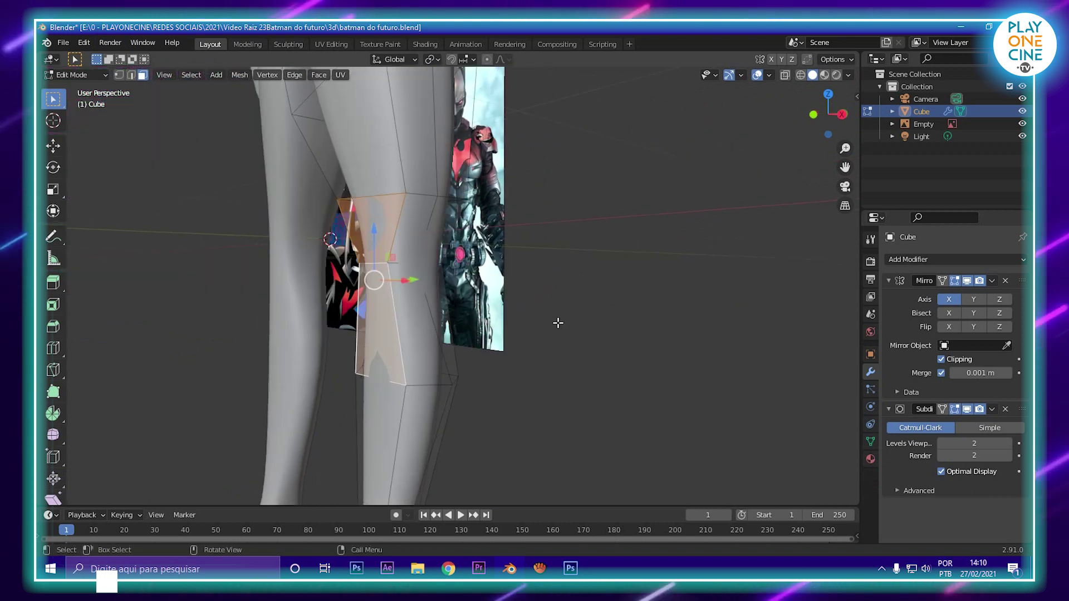
key("s")
left_click(442, 316)
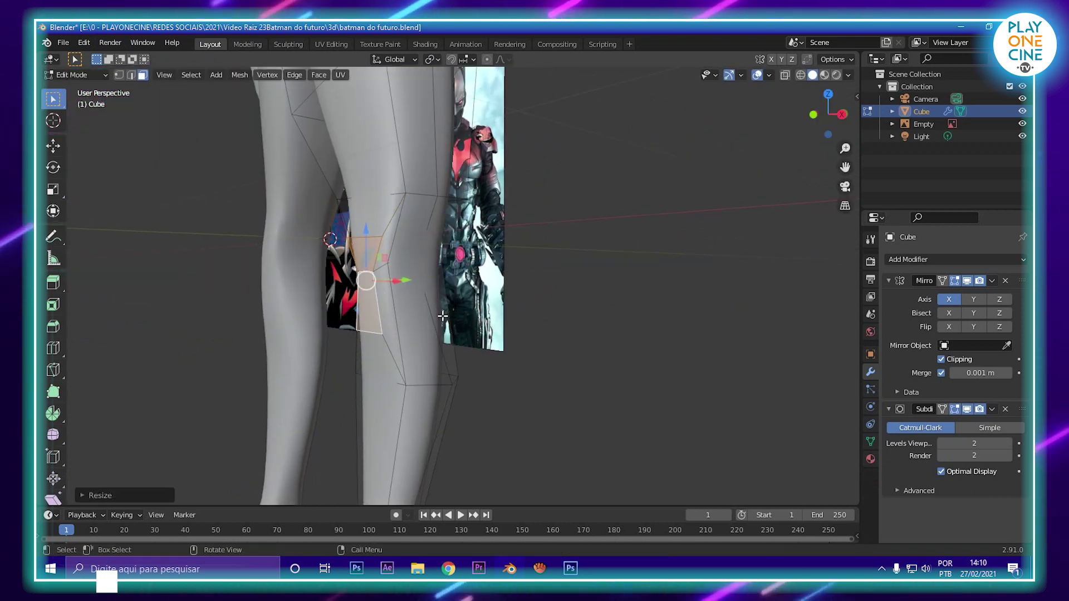
middle_click_drag(443, 316, 407, 289)
key("g")
left_click(407, 290)
Step: Select the two faces on the back of the calf and extrude them backward along Y
scroll(409, 289, "down", 3)
key("Tab")
middle_click_drag(499, 284, 396, 286)
scroll(397, 286, "up", 2)
key("Tab")
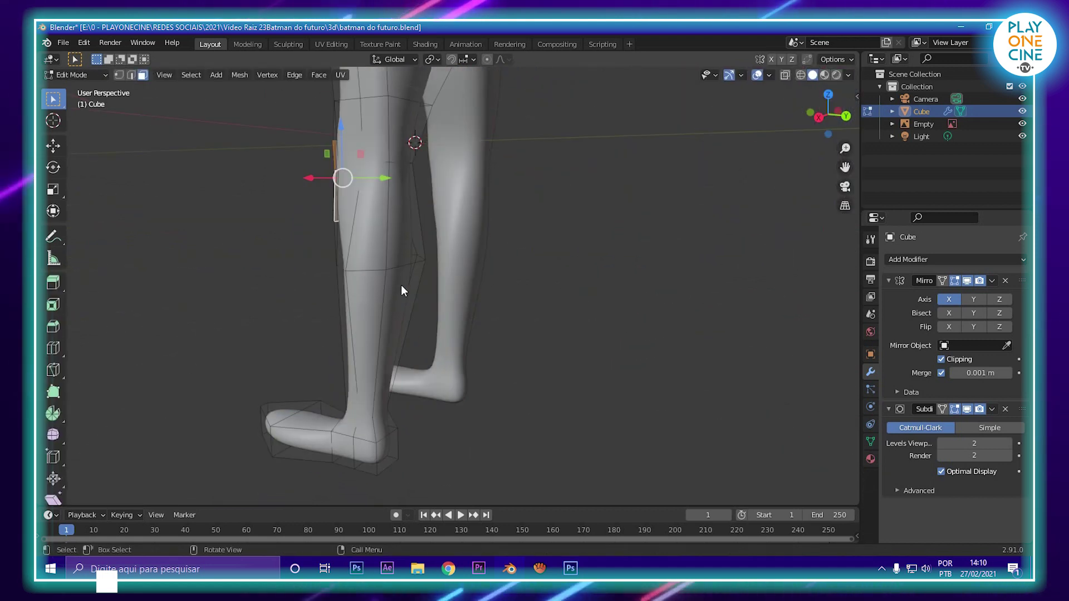
left_click(402, 289)
middle_click_drag(401, 233, 434, 273)
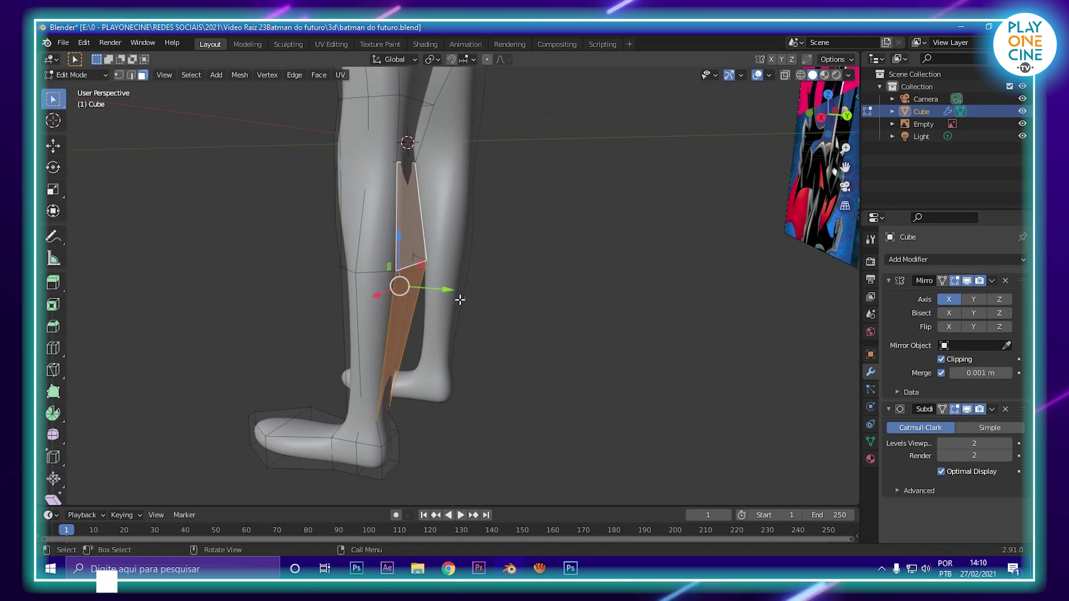
key("g")
key("x")
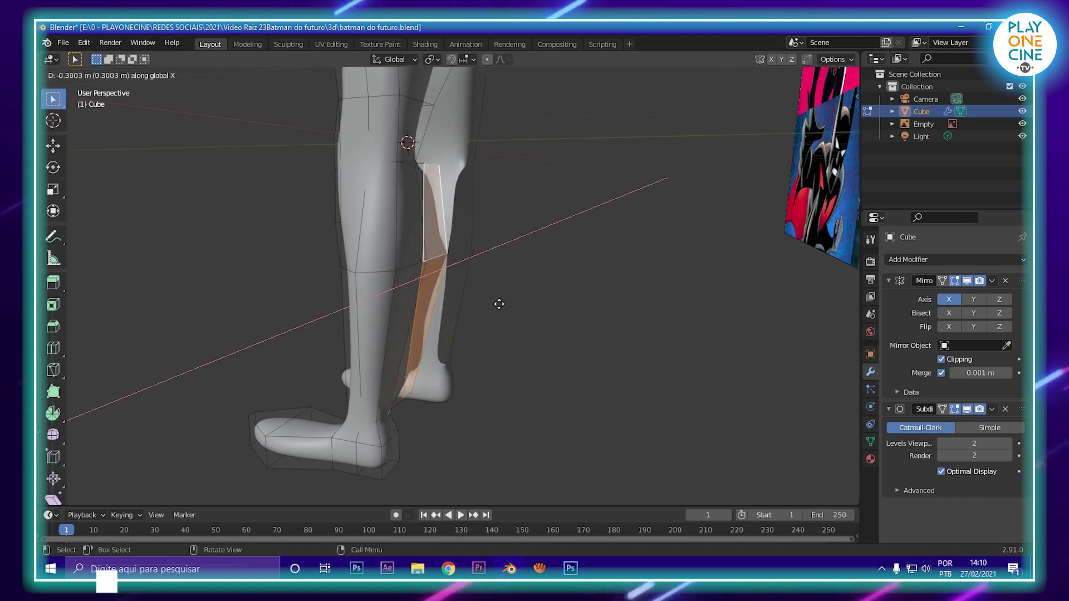
key("y")
left_click(494, 301)
Step: Scale down the extruded calf faces and raise them along Z
key("s")
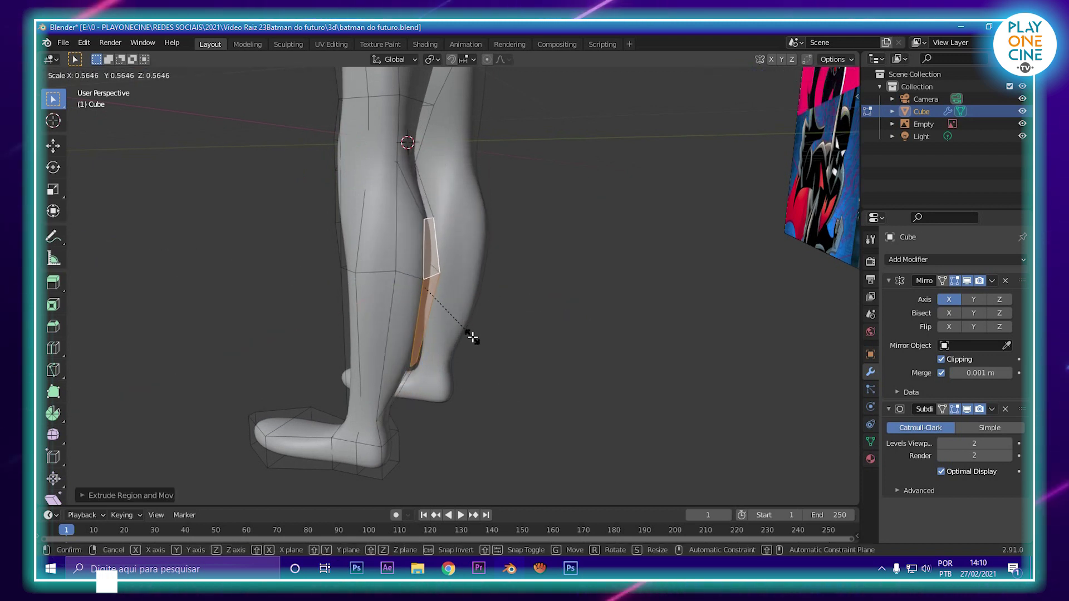
left_click(472, 338)
left_click_drag(425, 239, 431, 212)
key("s")
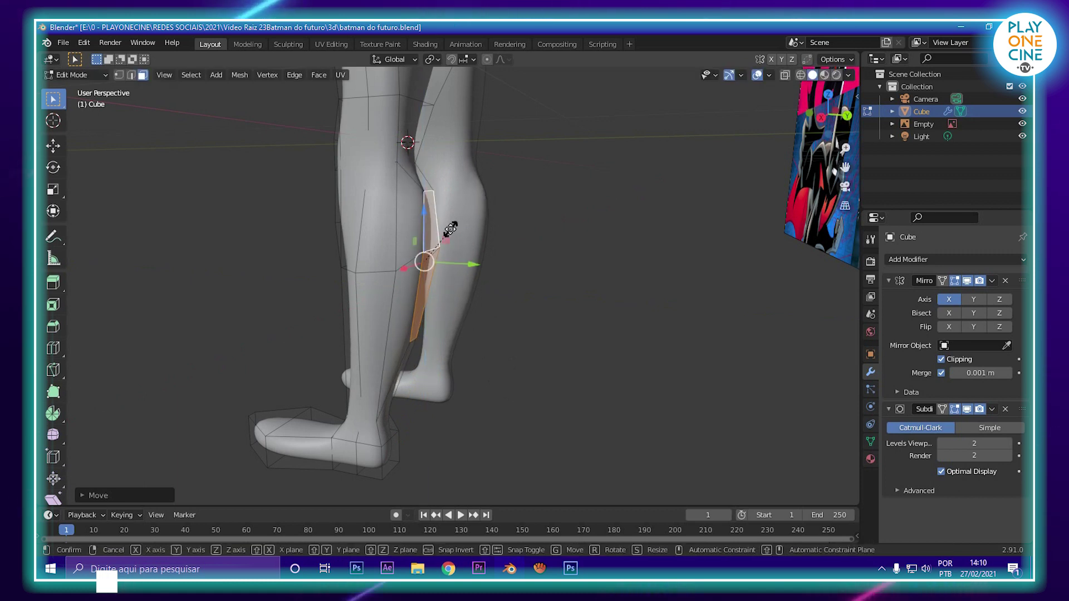
left_click(432, 231)
mouse_move(432, 230)
middle_mouse_down()
mouse_move(381, 222)
mouse_move(427, 225)
middle_mouse_up()
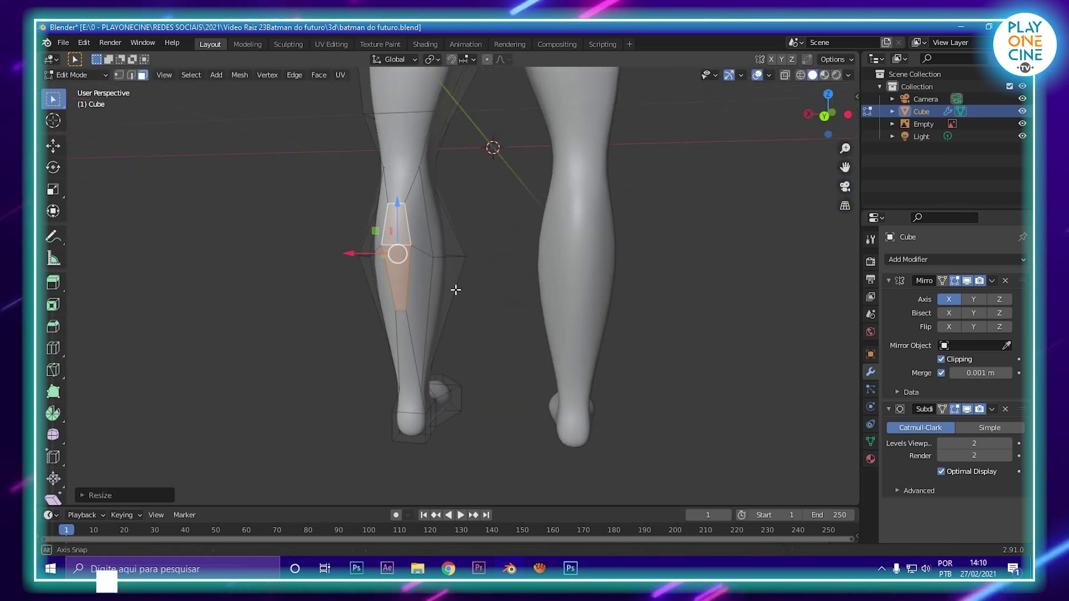
Step: Select the short edges on both sides of the calf bulge and scale them along X
middle_click_drag(455, 290, 419, 267)
left_click(424, 223, "shift")
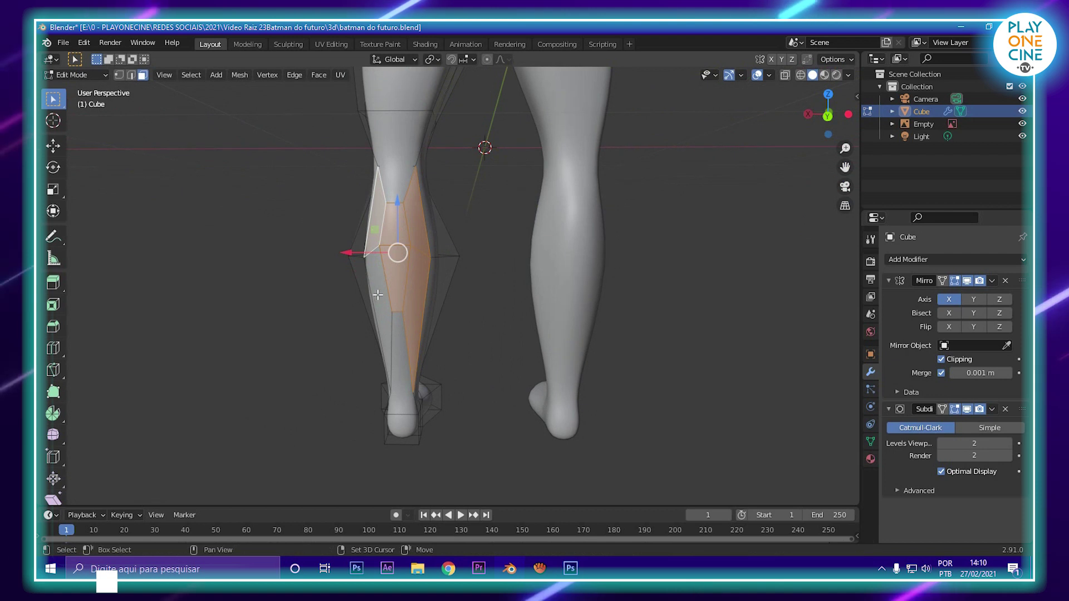
left_click(391, 329, "shift")
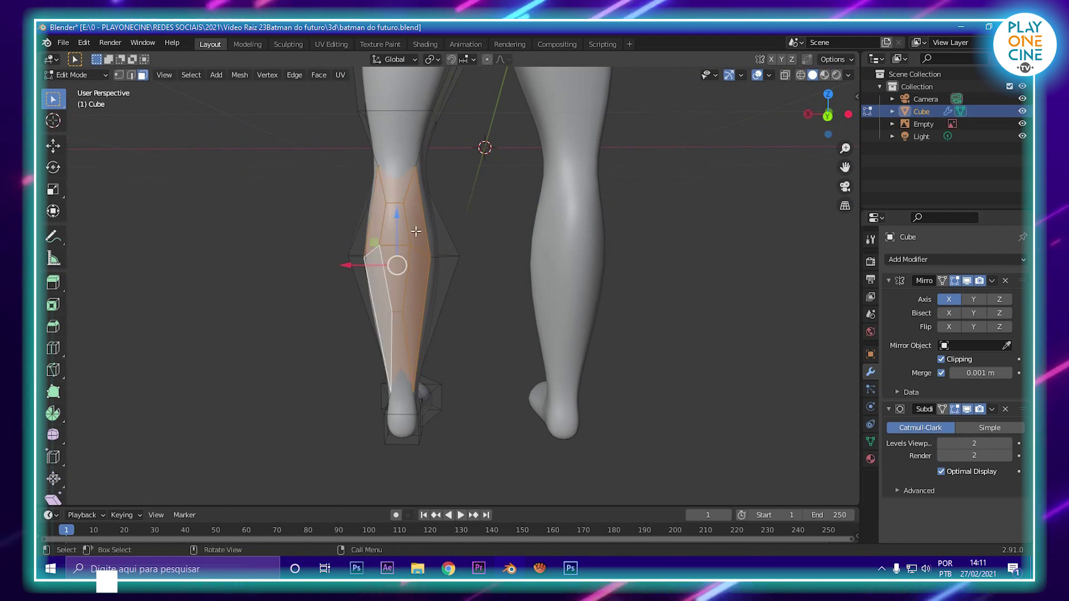
scroll(416, 231, "up", 3)
left_click(131, 75)
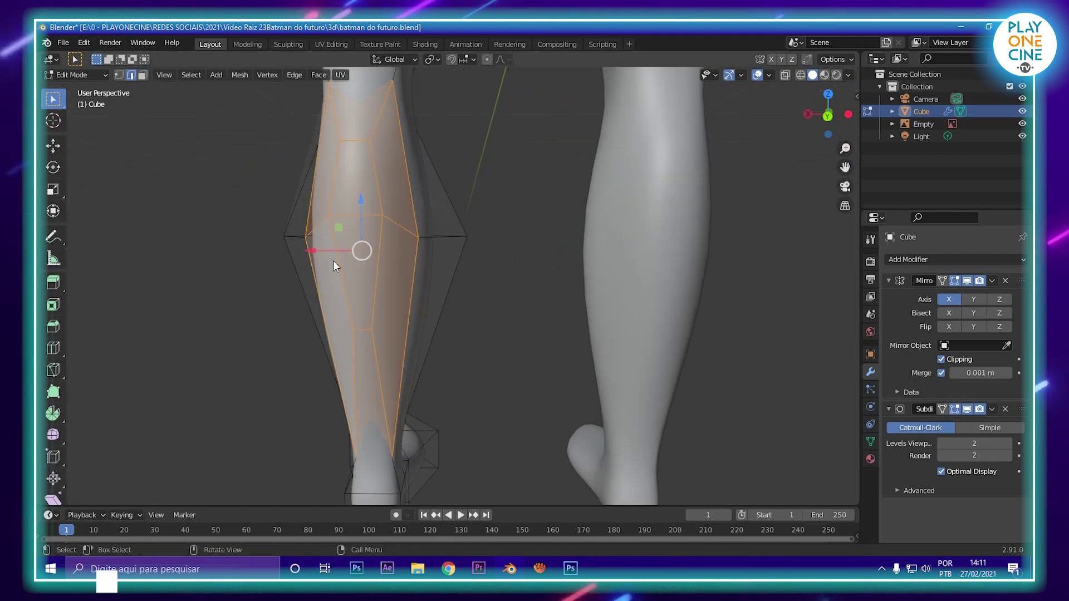
left_click(316, 226)
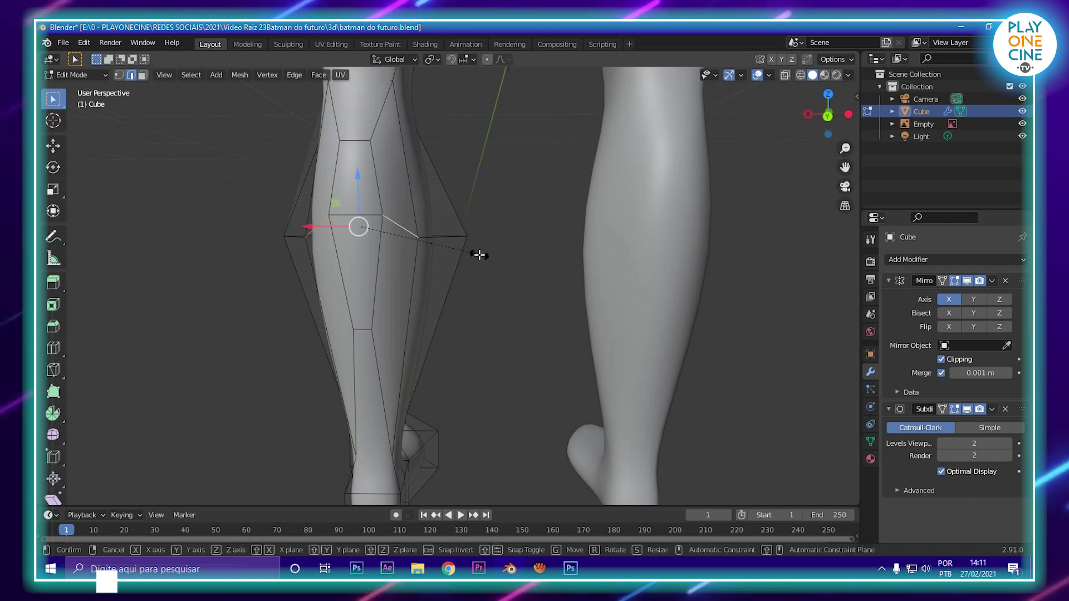
key("s")
key("x")
left_click(506, 255)
Step: Add a loop cut around the lower leg and slide it down close to the ankle
middle_click_drag(246, 298, 521, 310)
scroll(405, 306, "down", 6)
key("Tab")
middle_click_drag(430, 343, 446, 319)
scroll(477, 309, "up", 2)
key("Tab")
middle_click_drag(494, 349, 470, 321)
scroll(472, 331, "up", 2)
key("ctrl+r")
left_click(469, 322)
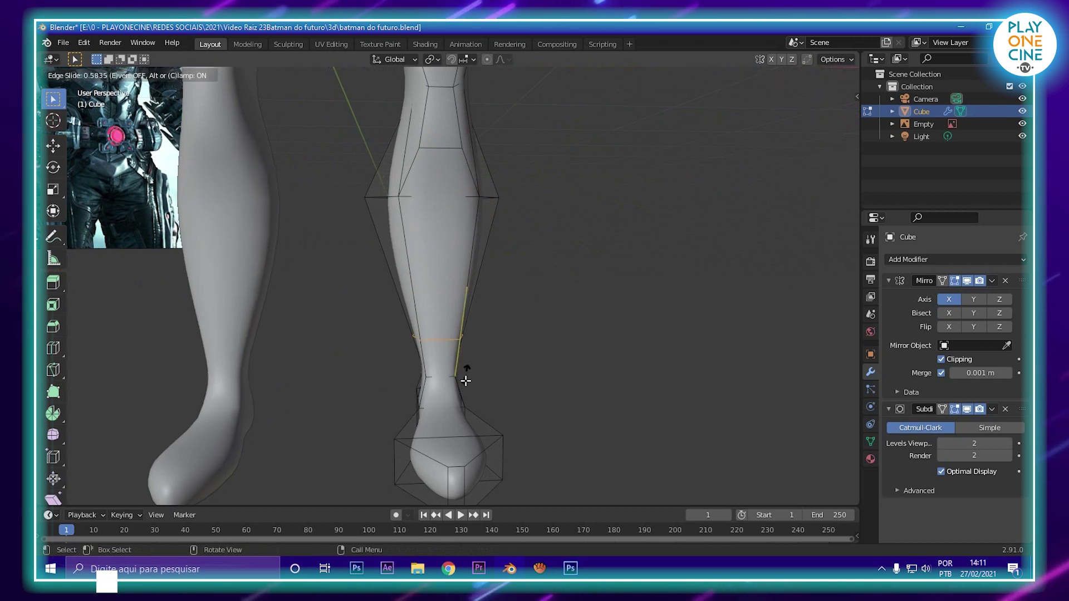
left_click(464, 398)
Step: Select the edge loop around the widest part of the calf and scale it along X
middle_click_drag(466, 399, 492, 268)
middle_click_drag(494, 263, 481, 212, "shift")
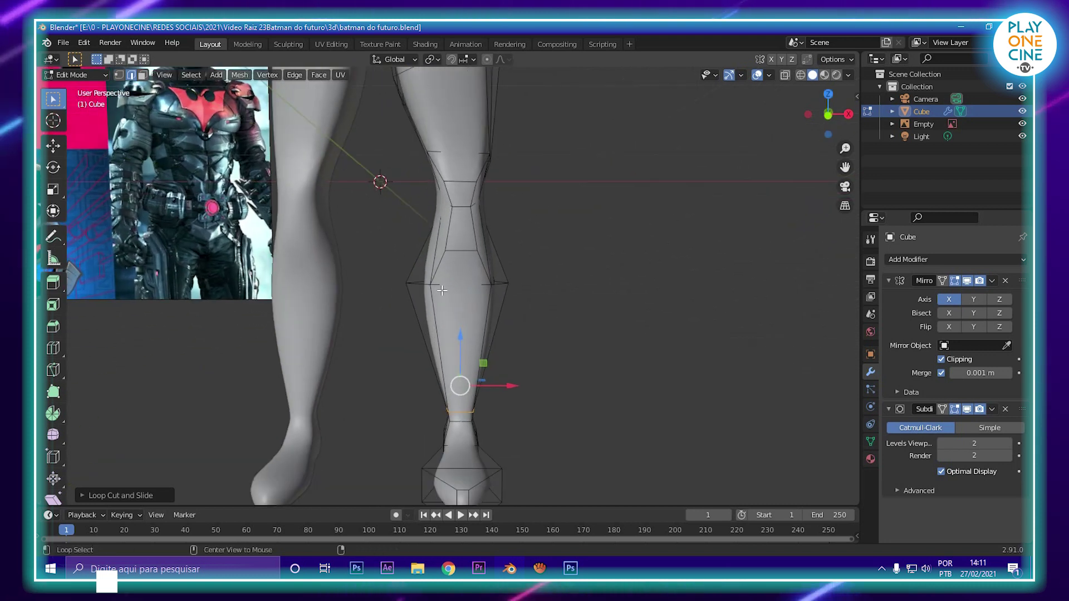
left_click(515, 286, "alt")
middle_click_drag(639, 291, 454, 279)
key("s")
key("x")
left_click(599, 299)
Step: Examine the smoothed torso, arms and hips, ending close up on the hip mesh
key("Tab")
scroll(599, 298, "down", 5)
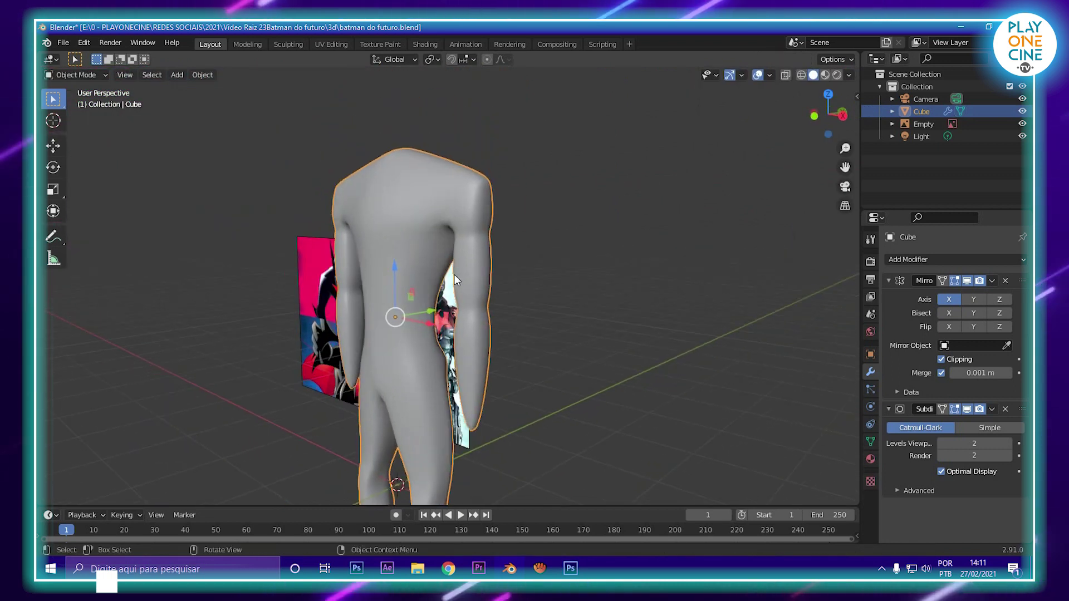
middle_click_drag(504, 351, 490, 298)
scroll(489, 299, "up", 3)
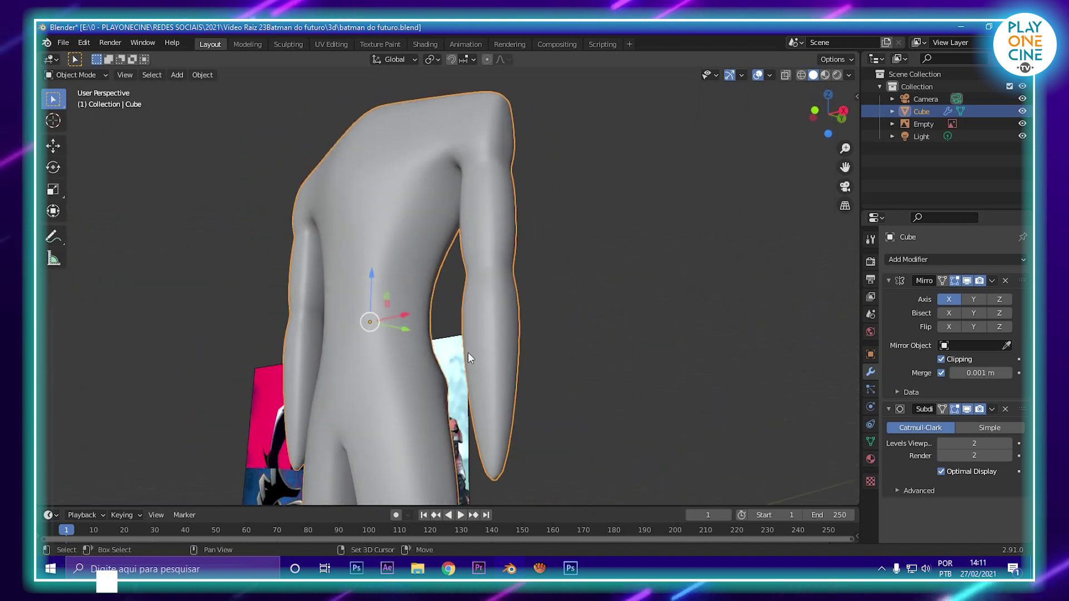
scroll(467, 358, "up", 3)
key("Tab")
scroll(496, 310, "up", 3)
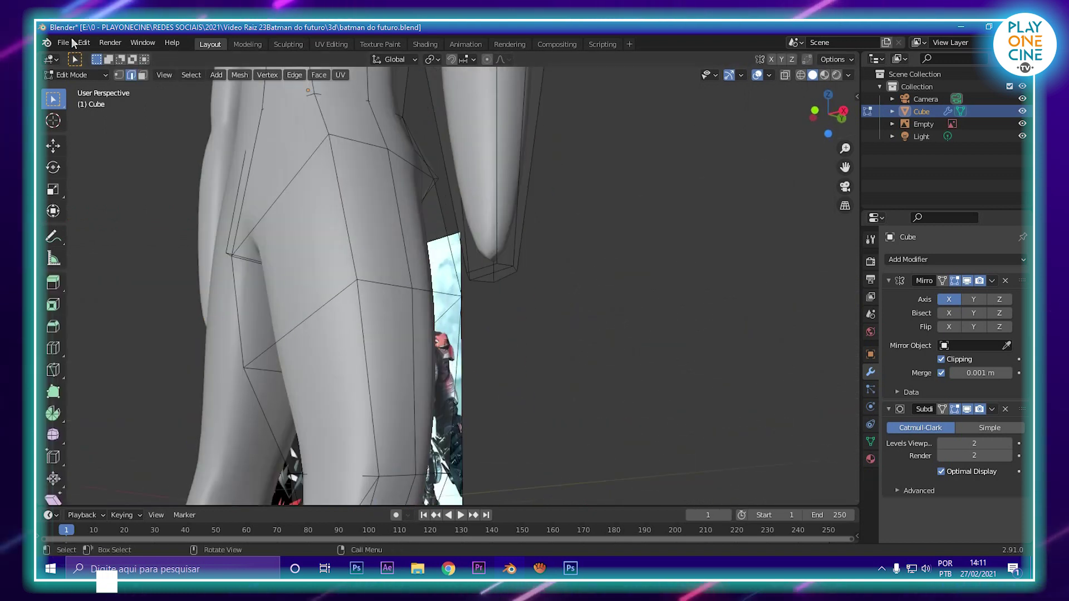
Step: Select the end face of the forearm and extrude it downward about 0.12 m
left_click_drag(460, 296, 540, 225)
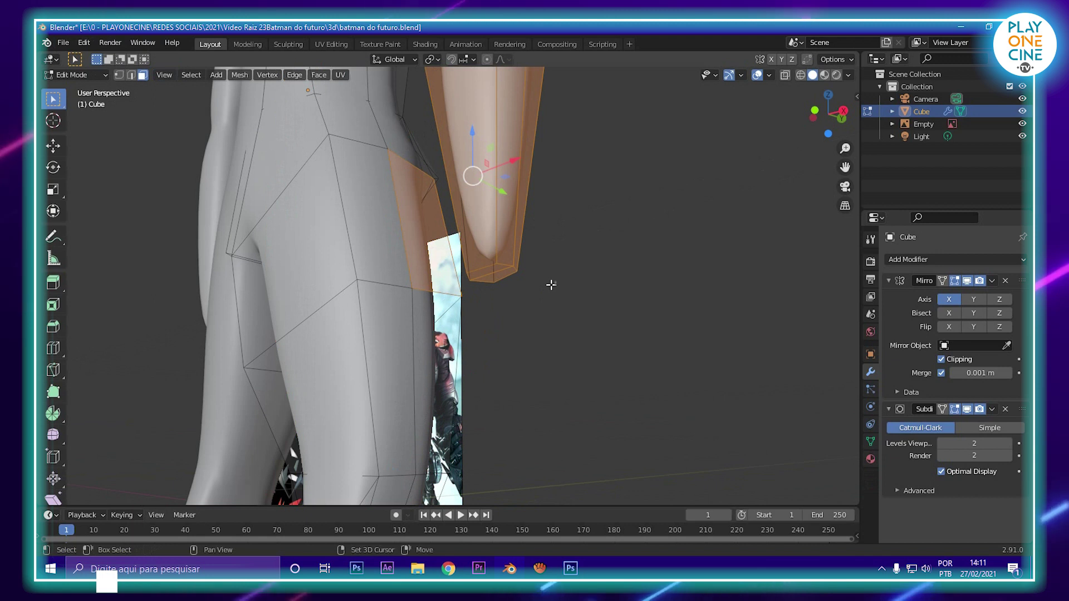
left_click(493, 277)
middle_click_drag(496, 278, 598, 226)
key("e")
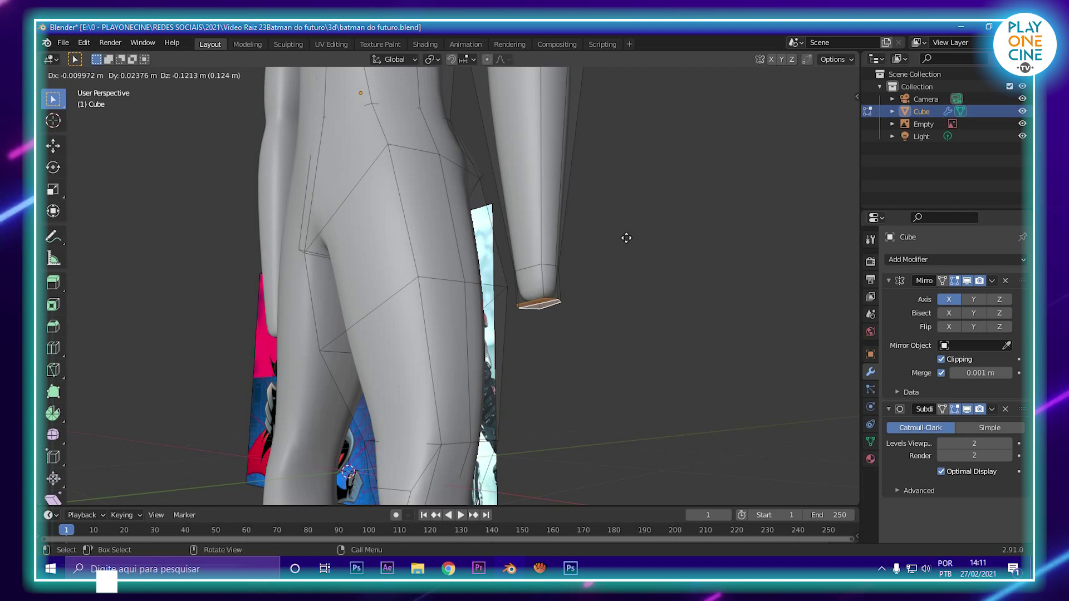
left_click(627, 238)
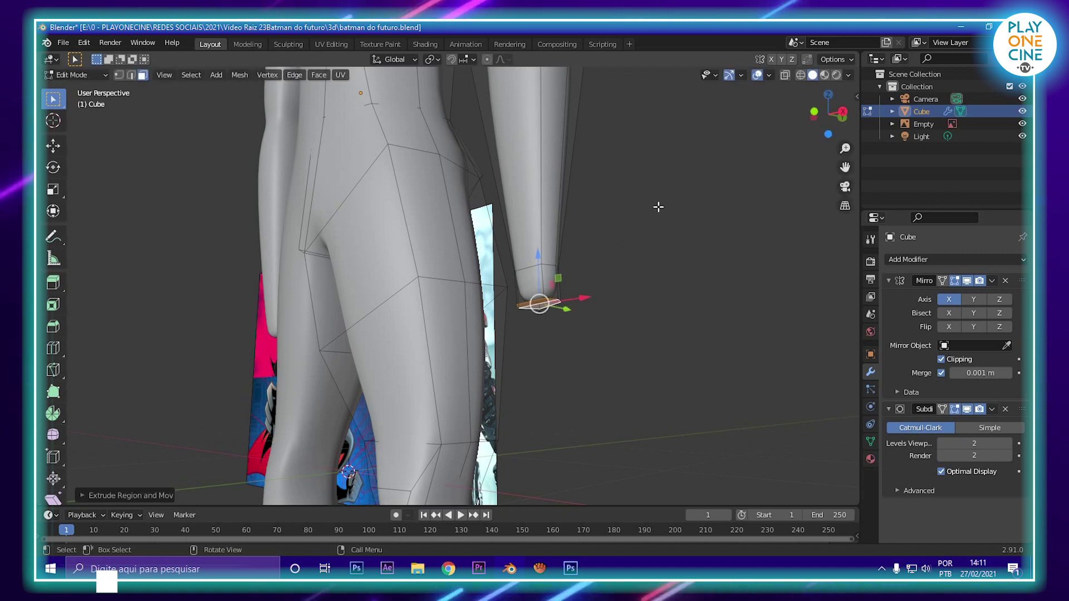
Step: Narrow the extruded end face of the arm by scaling it along X
middle_click_drag(626, 237, 715, 219)
middle_click_drag(649, 184, 435, 110, "shift")
scroll(435, 109, "up", 3)
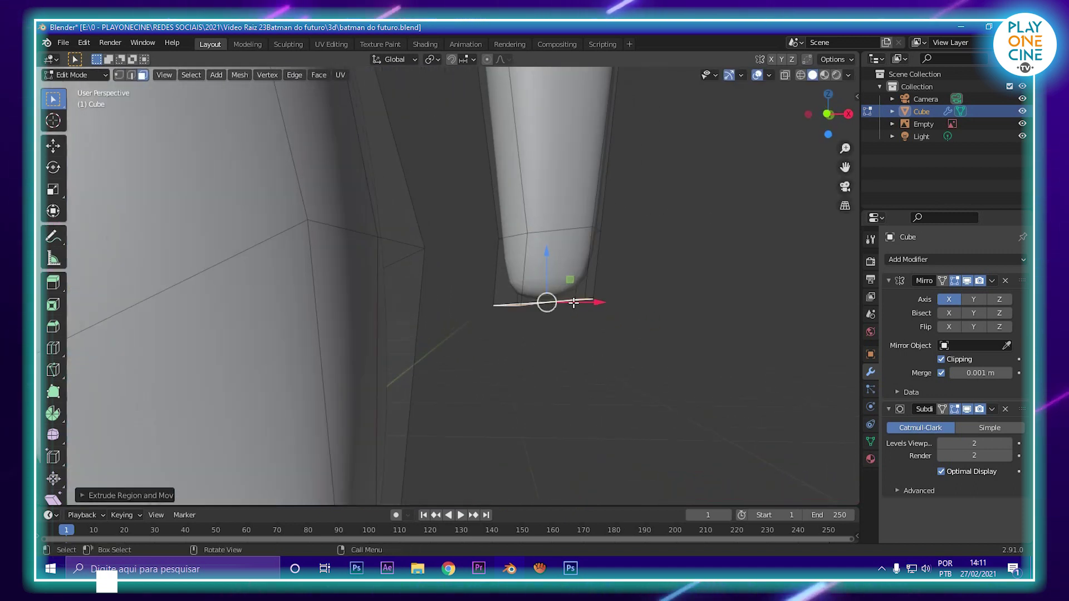
middle_click_drag(612, 296, 522, 217, "shift")
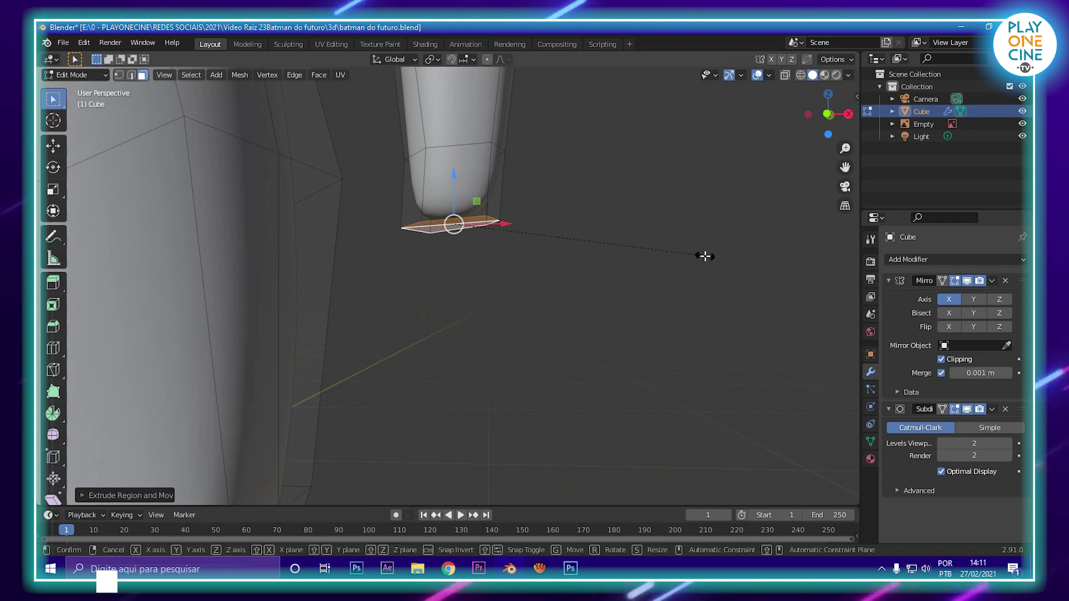
key("s")
key("x")
left_click(641, 258)
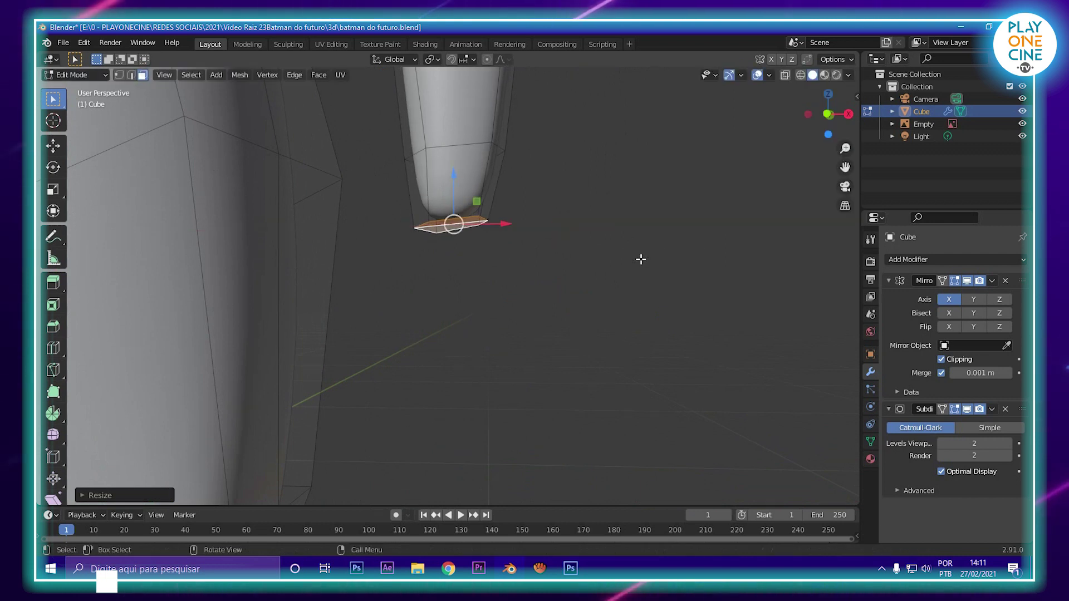
Step: Extrude the arm's end face down along Z to form the hand, and set the viewport subdivision level to 0
key("g")
key("x")
key("z")
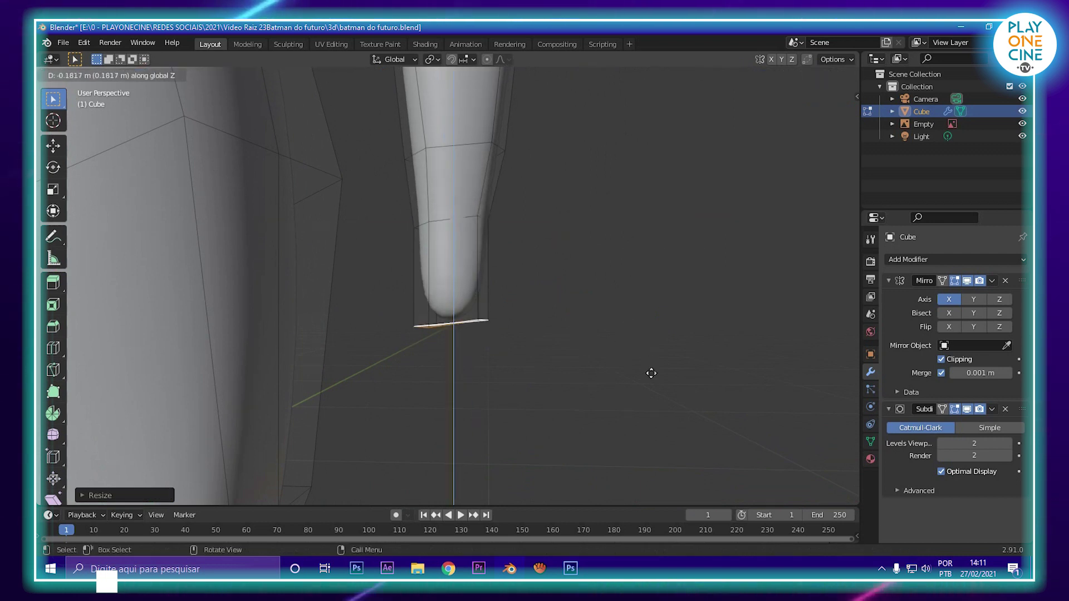
left_click(635, 425)
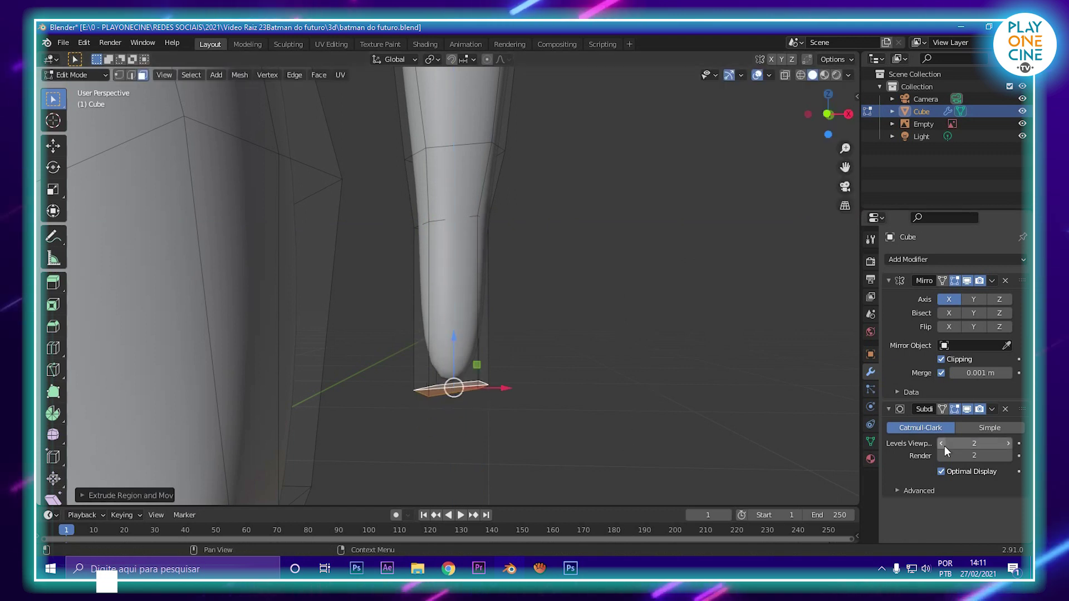
left_click(940, 443)
left_click(940, 443)
Step: Select the ring of faces around the hand block, narrow it along X and move it up along Z
middle_click_drag(483, 199, 586, 283)
left_click(505, 315, "alt")
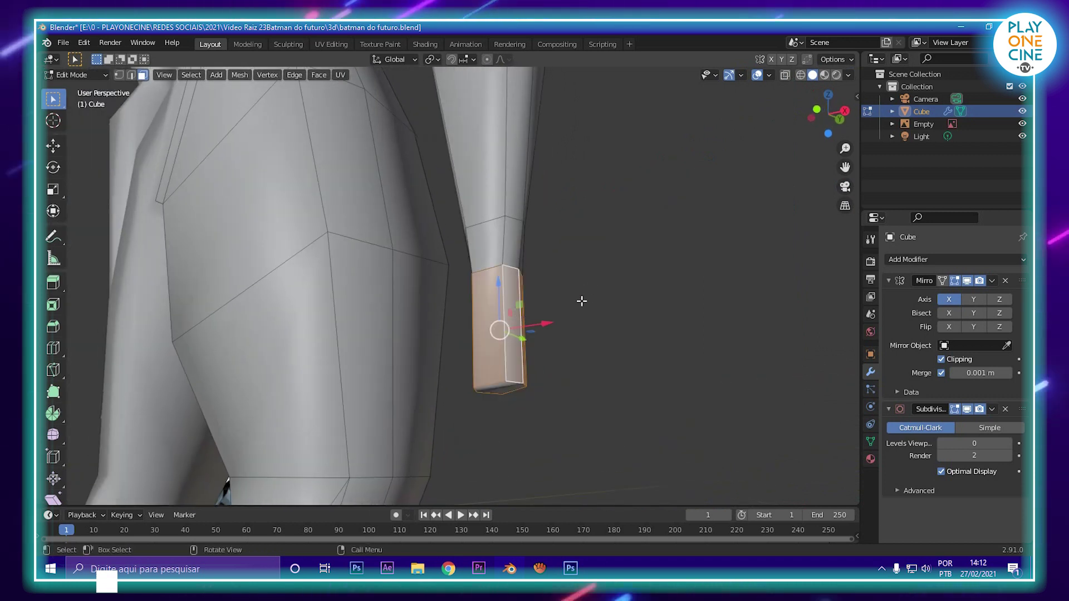
middle_click_drag(554, 341, 641, 345)
key("s")
key("x")
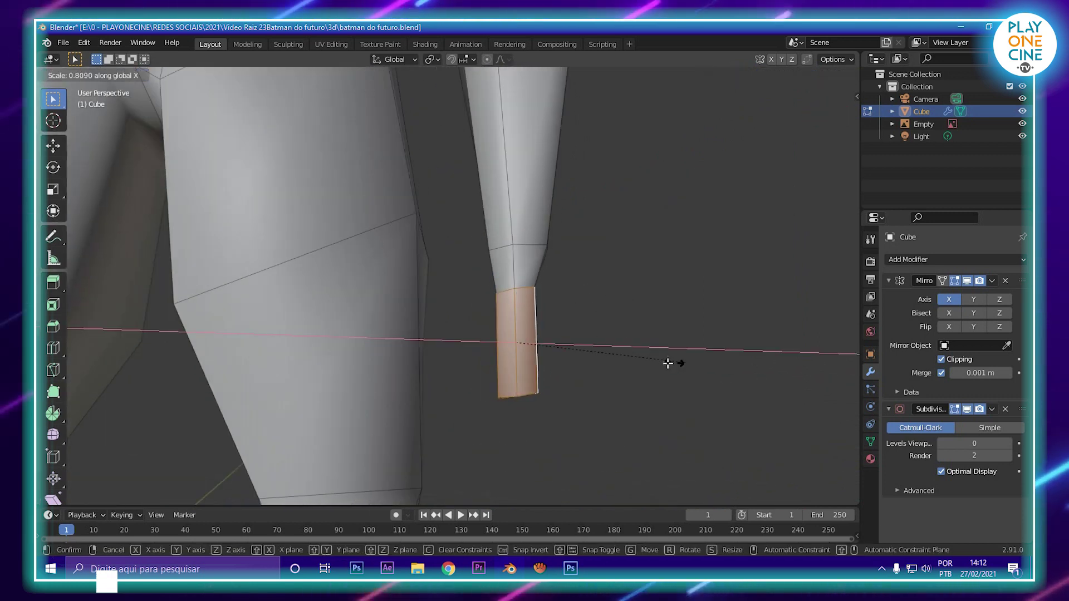
left_click(606, 370)
key("g")
key("z")
left_click(514, 274)
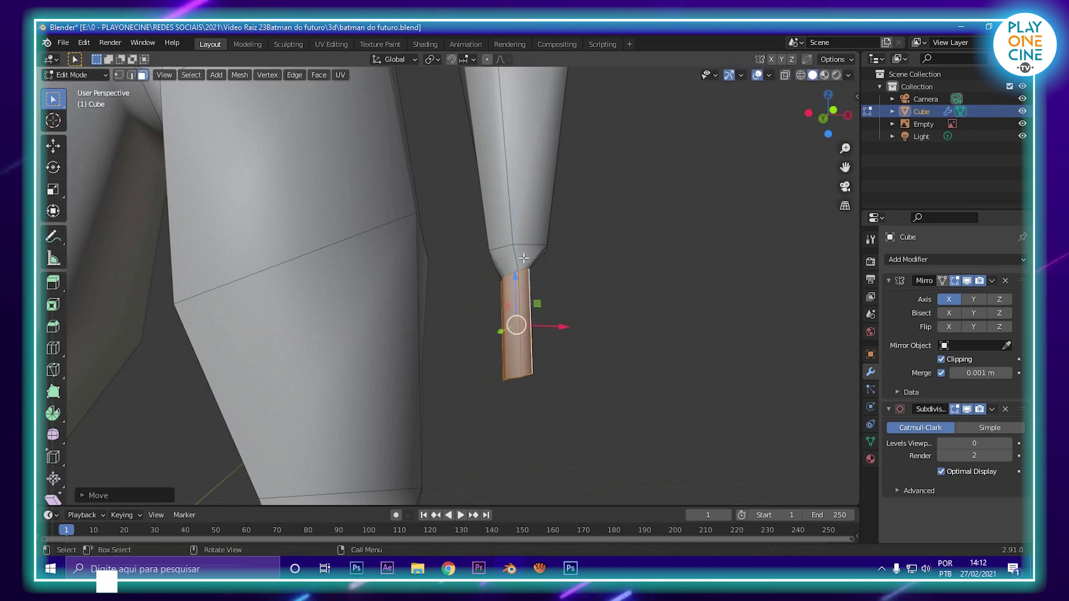
Step: Select the edge loop around the wrist, narrow it along X and shift it along X over the hand
left_click(133, 75)
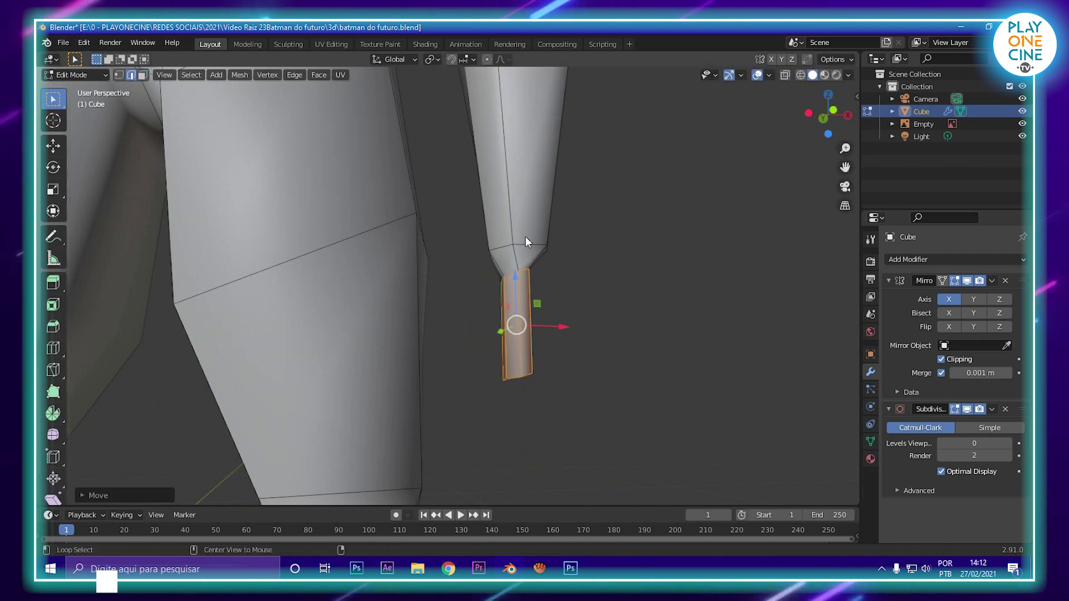
left_click(526, 242, "alt")
key("s")
key("x")
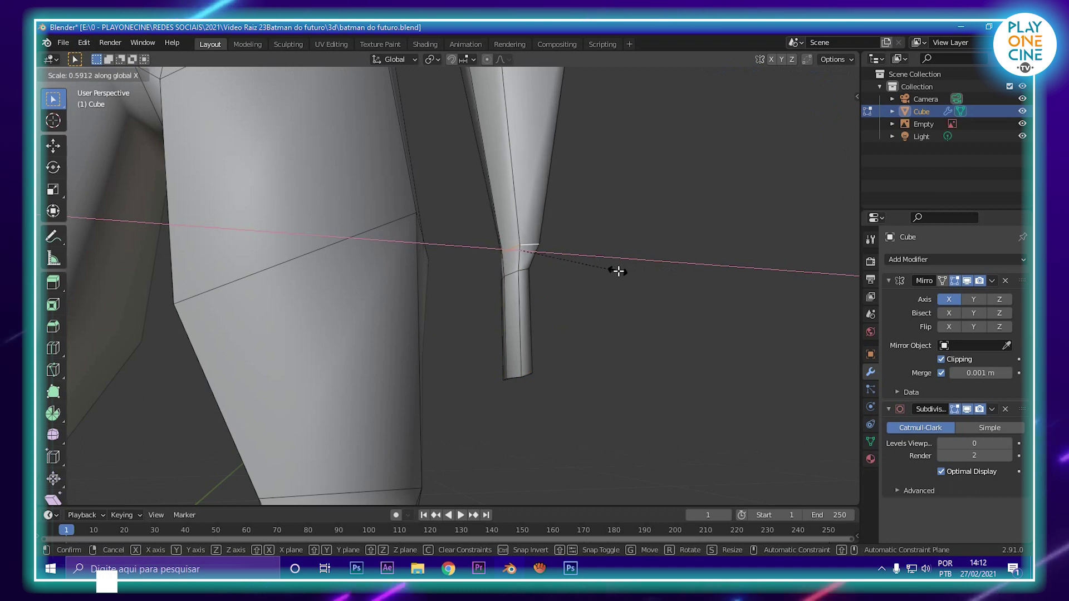
left_click(607, 264)
key("g")
key("x")
left_click(568, 253)
Step: Select the hand's faces and shift them slightly along Y to centre the hand under the wrist
scroll(599, 302, "down", 2)
middle_click_drag(599, 303, 444, 261)
scroll(418, 317, "up", 3)
left_click(445, 261, "alt")
middle_click_drag(426, 400, 425, 379)
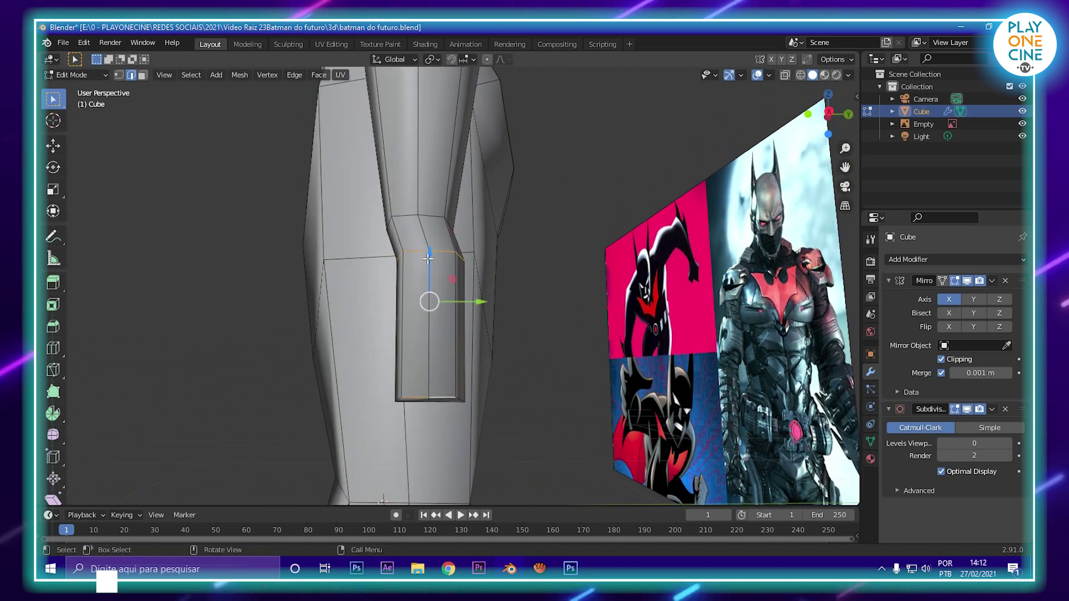
middle_click_drag(427, 259, 437, 214)
middle_click_drag(440, 270, 466, 209)
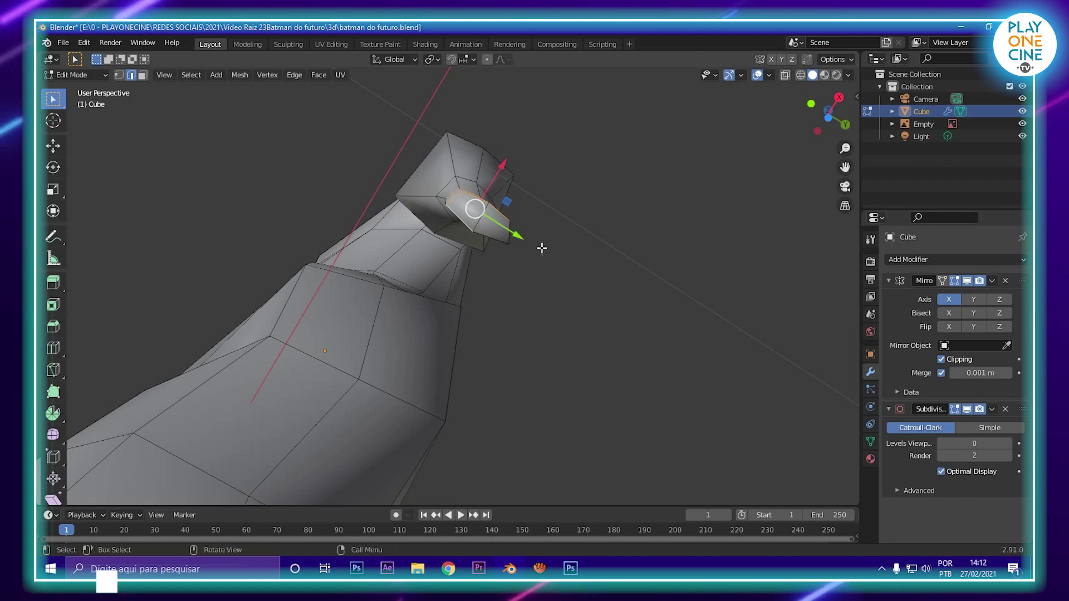
middle_click_drag(541, 249, 613, 296)
left_click(142, 75)
middle_click_drag(550, 381, 480, 346)
left_click(502, 305)
left_click_drag(470, 347, 462, 347)
Step: Shorten the hand along Z and widen it along Y by scaling its selected faces
scroll(483, 324, "down", 5)
middle_click_drag(437, 318, 467, 330)
scroll(505, 314, "up", 4)
key("s")
key("z")
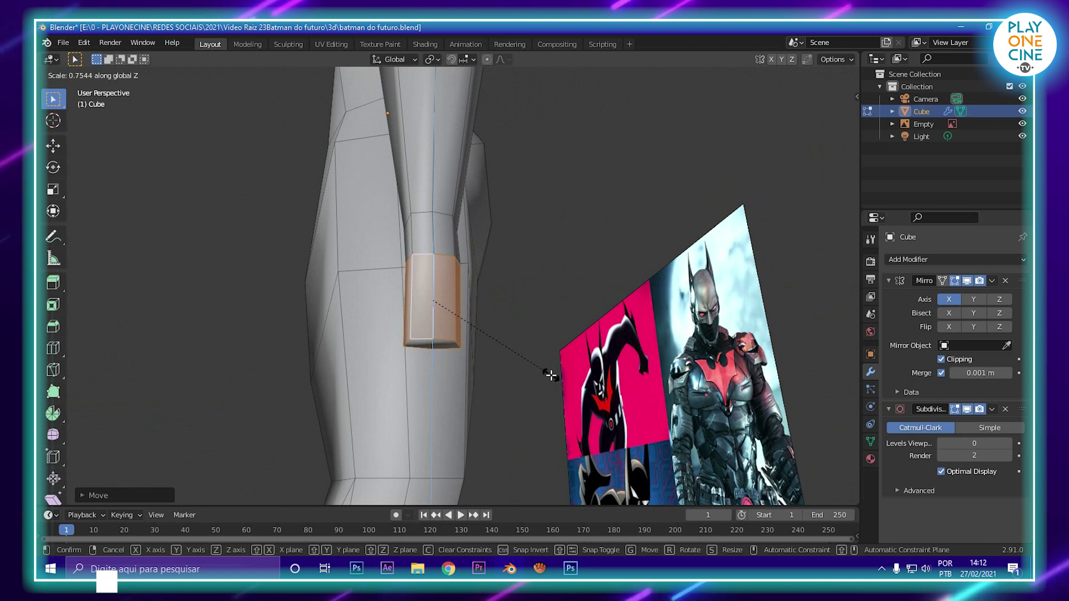
left_click(529, 310)
key("s")
key("y")
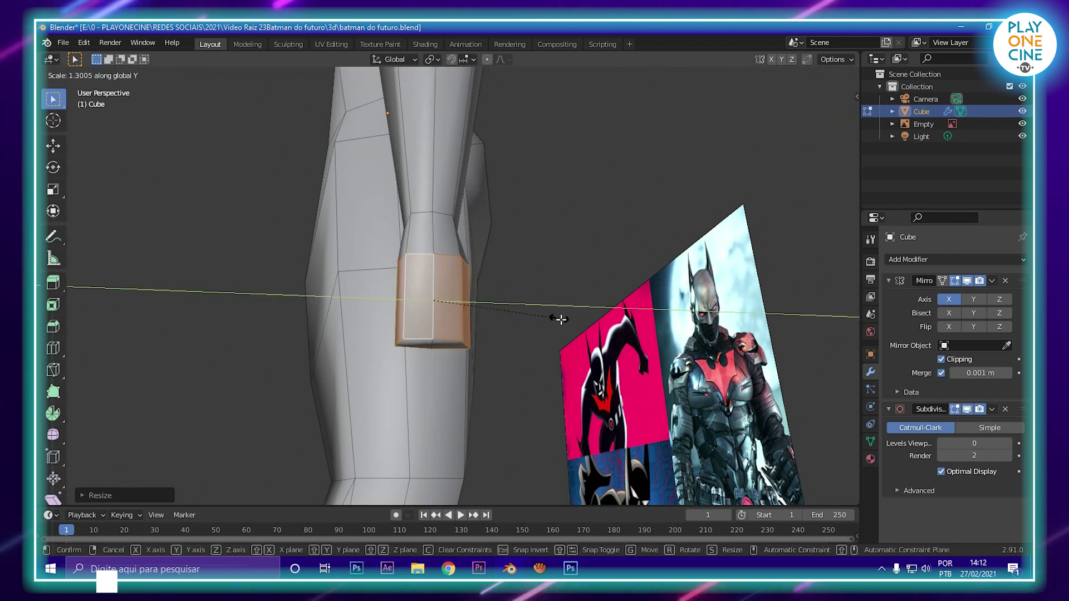
left_click(569, 325)
Step: Examine the hand's proportions in Object Mode against the legs and the reference images
scroll(504, 315, "down", 4)
middle_click_drag(504, 316, 619, 312)
key("Tab")
scroll(573, 319, "down", 4)
scroll(618, 309, "up", 3)
middle_click_drag(539, 273, 554, 331)
middle_click_drag(553, 332, 497, 261)
middle_click_drag(521, 295, 536, 167)
middle_click_drag(520, 203, 509, 278)
scroll(616, 225, "down", 3)
scroll(502, 291, "up", 3)
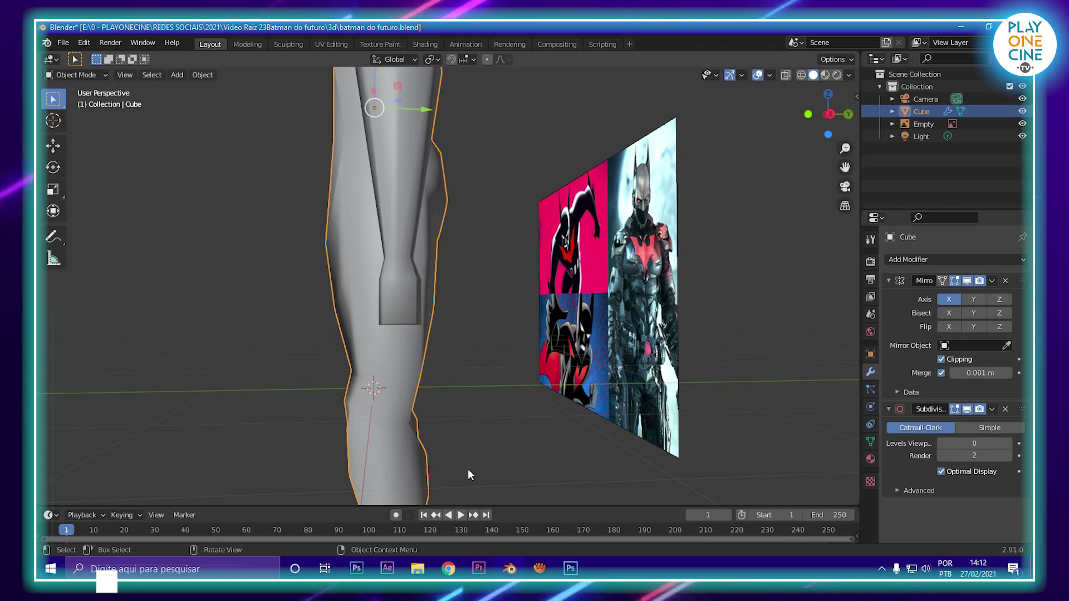
middle_click_drag(449, 249, 384, 295)
scroll(384, 295, "up", 3)
Step: Return to Edit Mode and add a horizontal loop cut around the lower half of the hand
key("Tab")
middle_click_drag(334, 247, 394, 239)
left_click(357, 234)
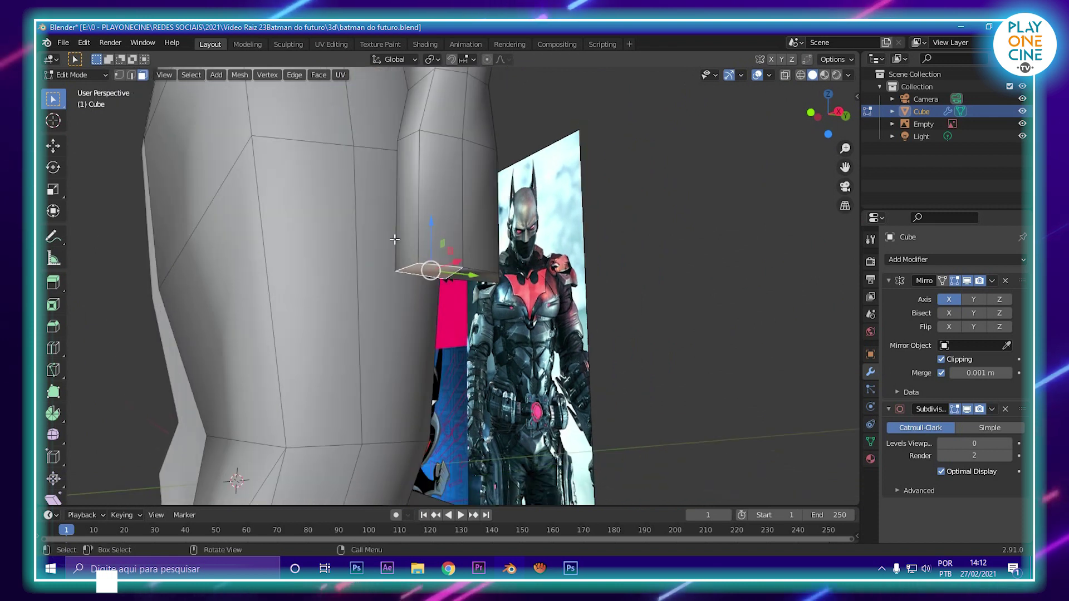
key("ctrl+r")
left_click(420, 210)
left_click(416, 222)
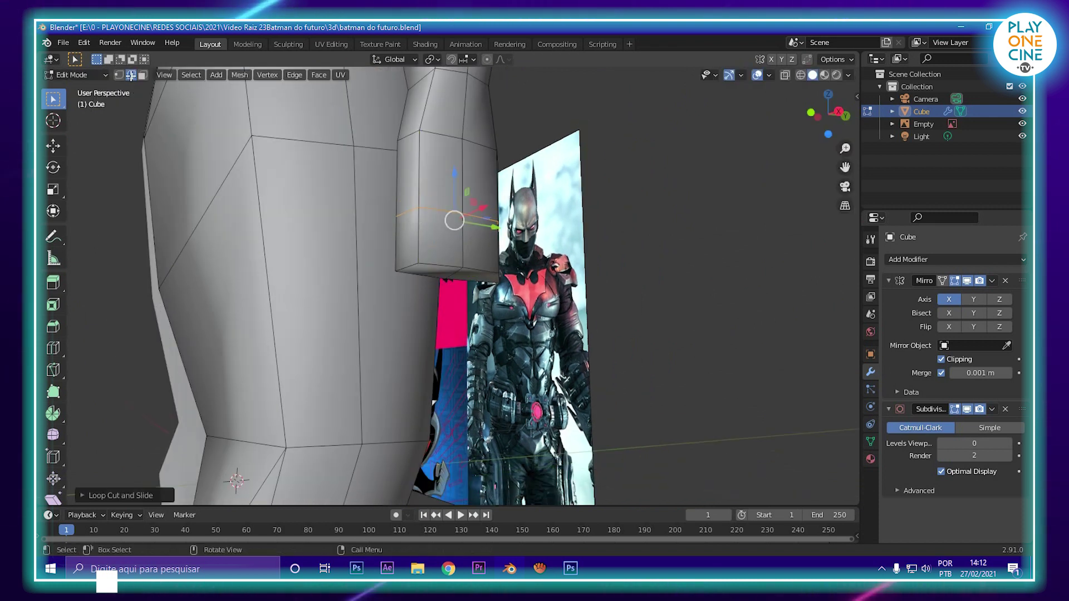
left_click(412, 230)
Step: Add two lengthwise loop cuts through the hand, one in each half, dividing its end into four finger sections
middle_click_drag(517, 272, 439, 268)
key("ctrl+r")
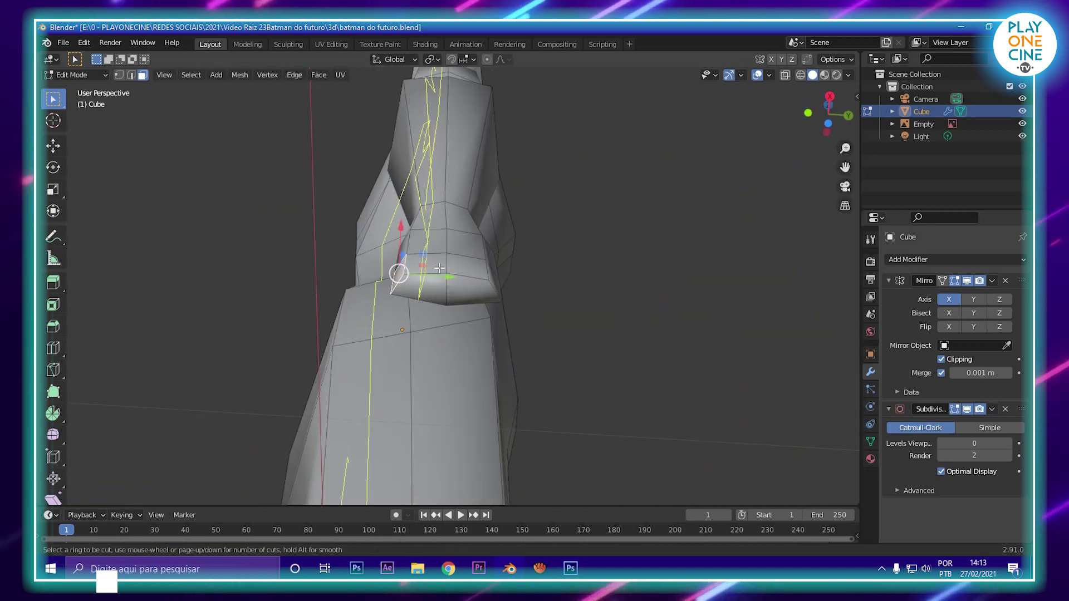
left_click(439, 268)
left_click(440, 268)
key("ctrl+r")
left_click(472, 274)
left_click(472, 275)
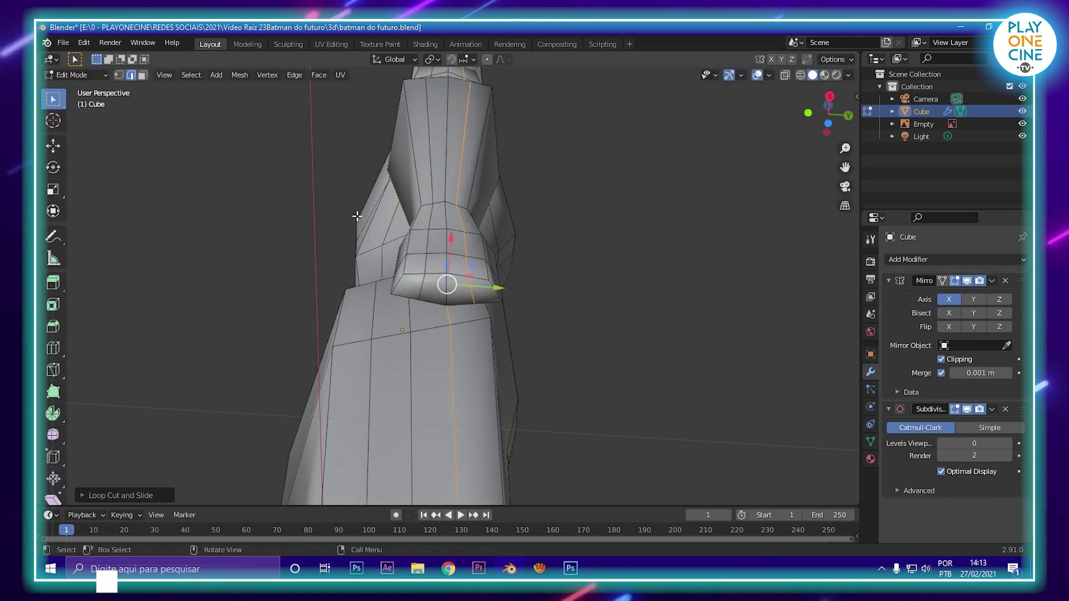
Step: Extrude the first finger down from the end face at the hand's front edge and move its tip outward along Y
left_click(142, 74)
left_click(411, 284)
left_click(460, 291, "shift")
left_click(484, 292, "shift")
middle_click_drag(532, 322, 507, 316)
scroll(507, 315, "up", 3)
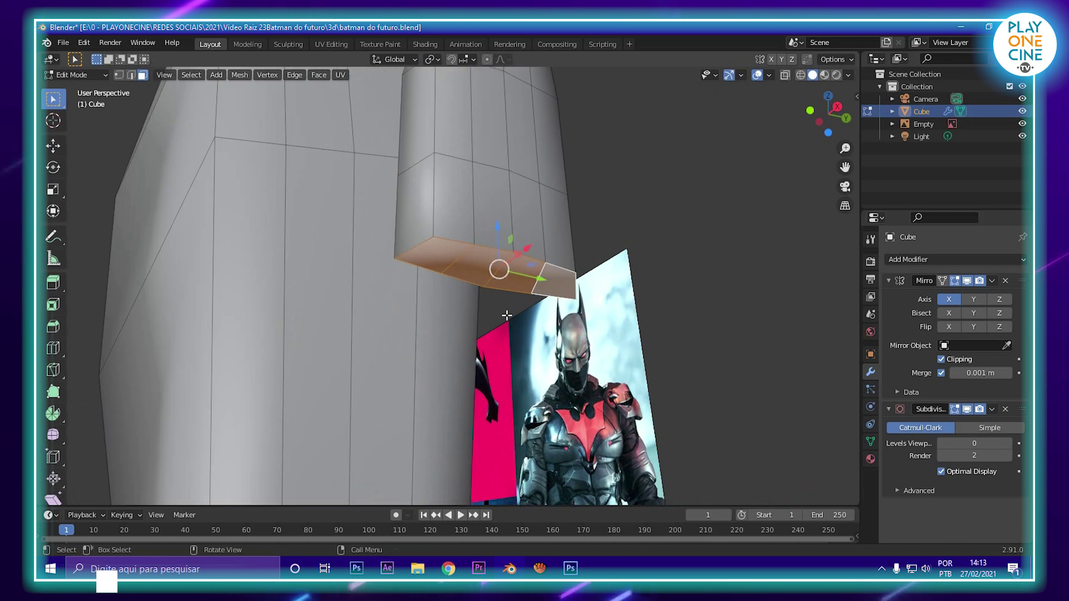
mouse_move(434, 253)
middle_mouse_down()
mouse_move(436, 298)
mouse_move(434, 266)
middle_mouse_up()
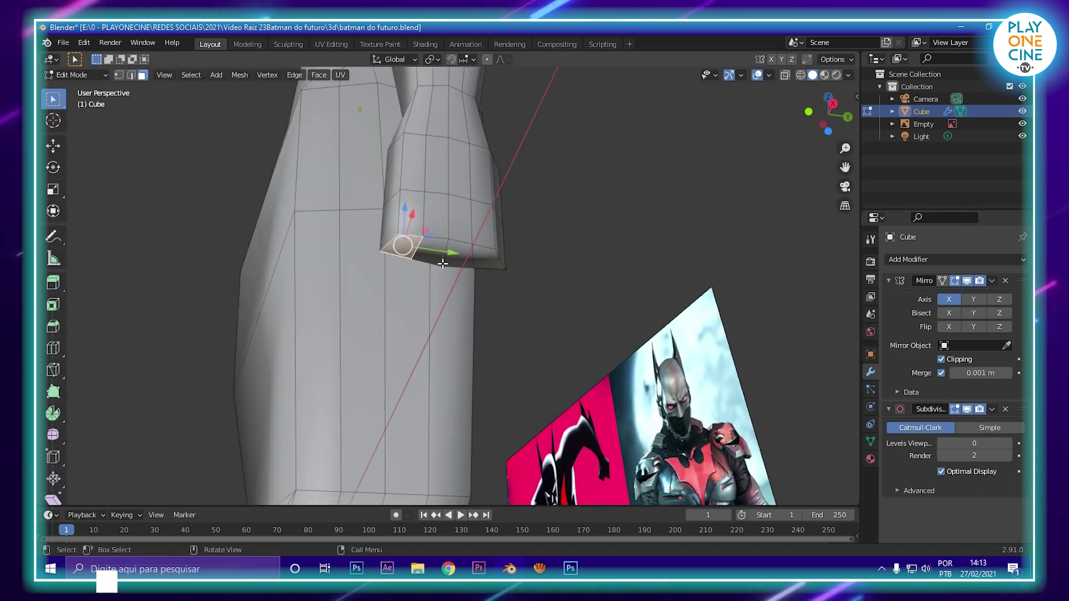
key("e")
left_click(434, 365)
middle_click_drag(417, 353, 409, 425)
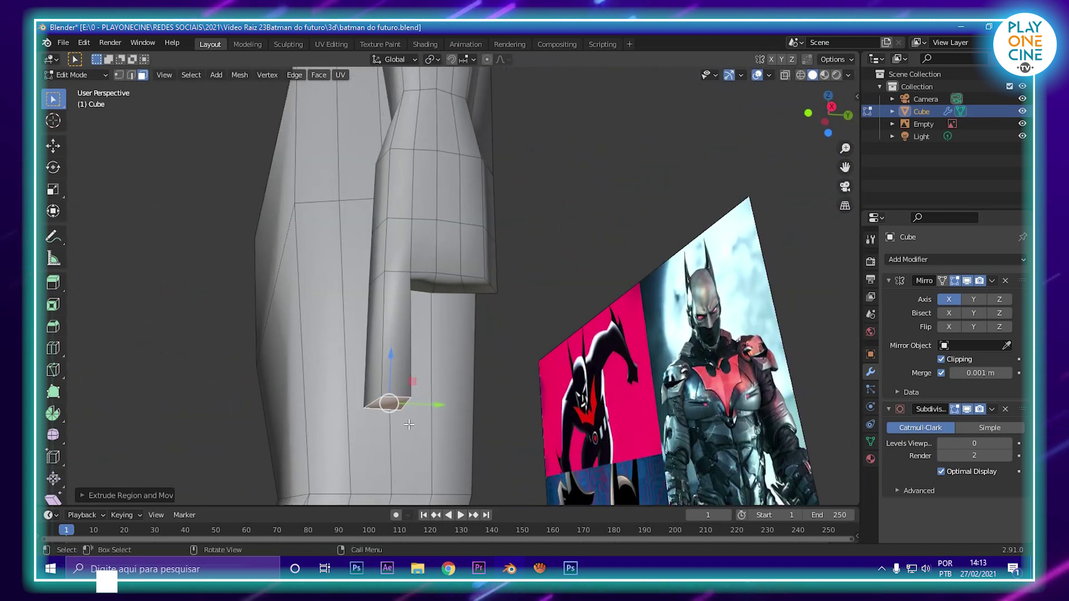
left_click_drag(449, 404, 433, 400)
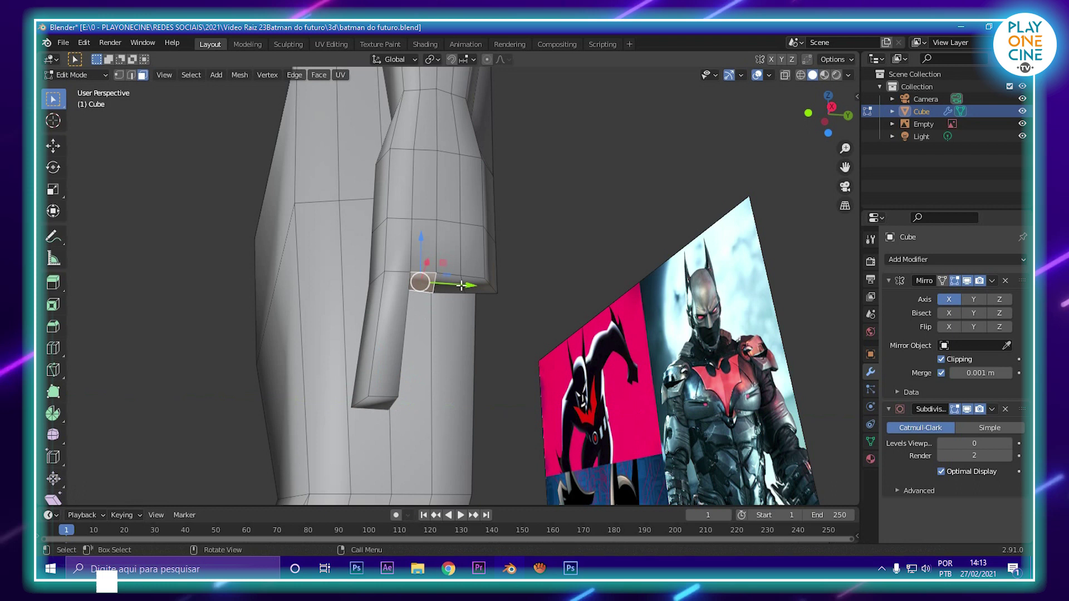
Step: Extrude the second finger about 0.23 m and the third finger from the next two end faces of the hand
key("e")
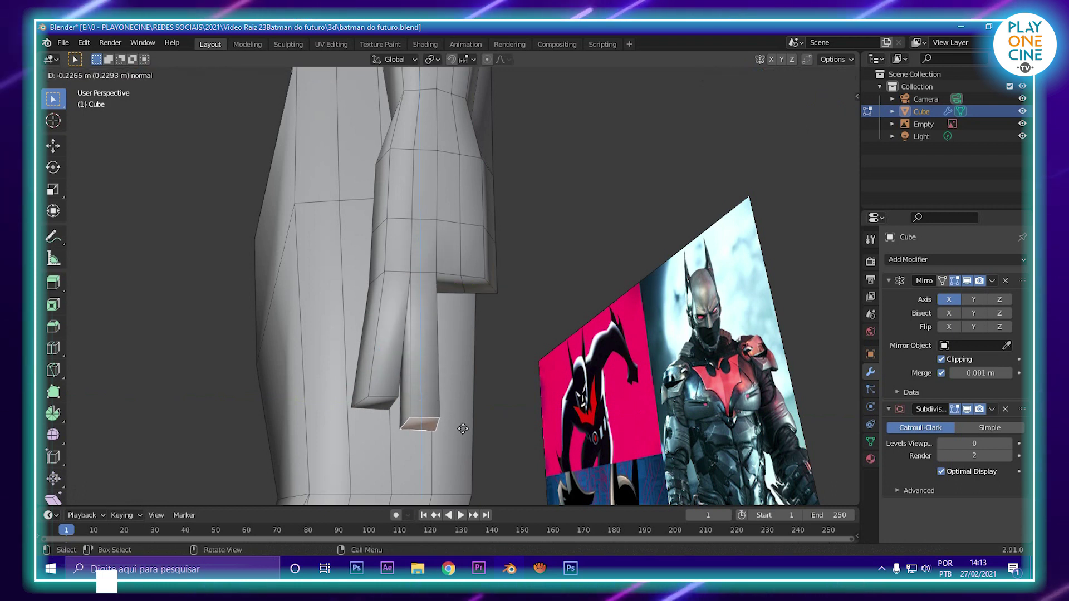
left_click(462, 429)
left_click(455, 282)
key("e")
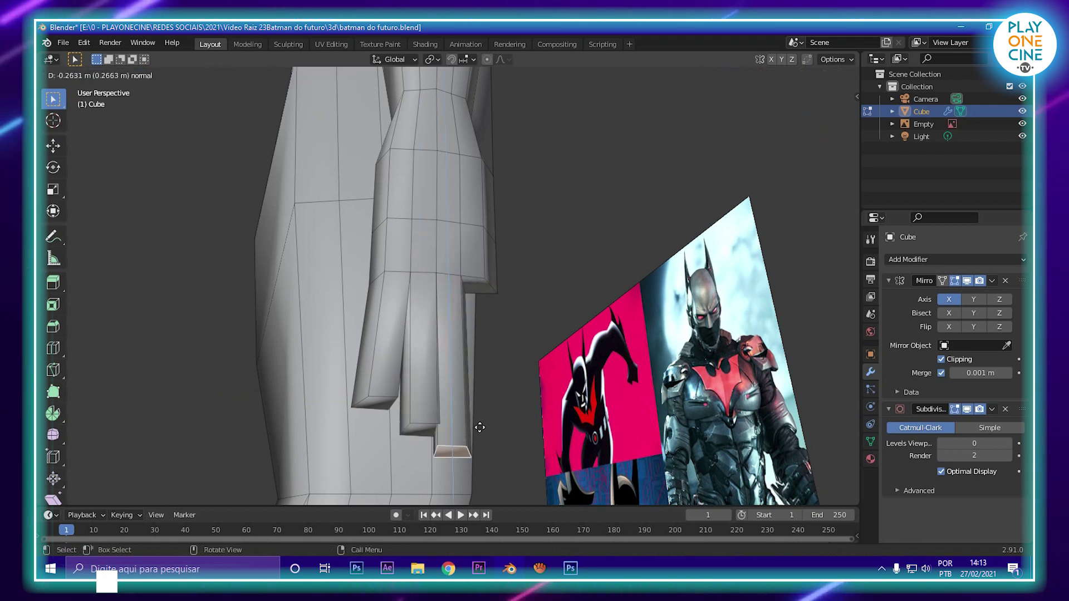
left_click(488, 405)
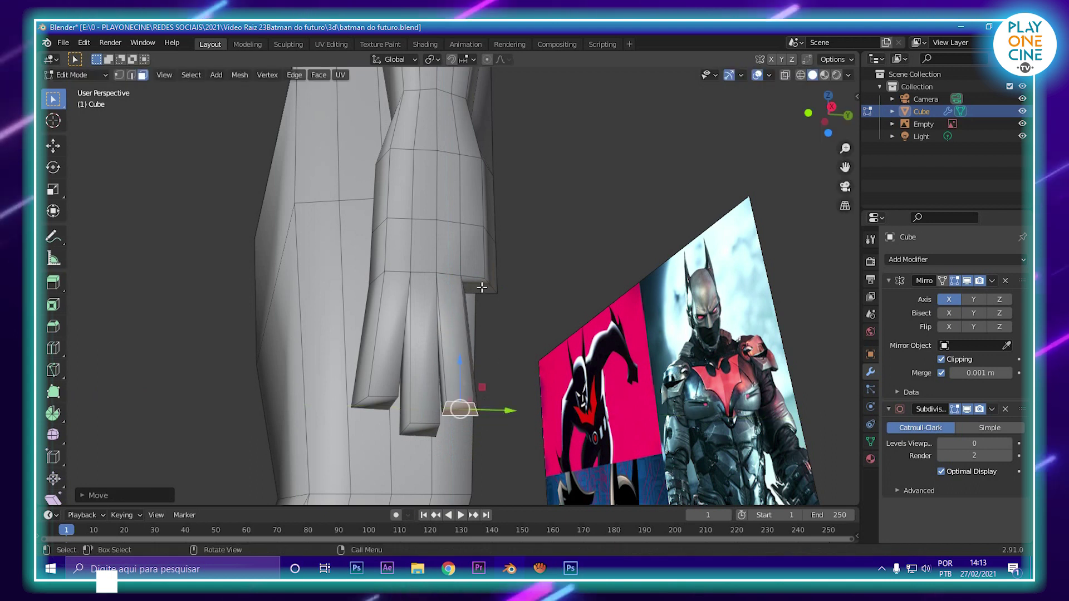
Step: Extrude the fourth finger from the remaining end face, move its tip outward along Y and scale the tip
left_click(481, 287)
key("e")
left_click(515, 387)
left_click_drag(529, 369, 544, 371)
key("s")
left_click(554, 384)
Step: Select the lower ring of palm faces together with all four fingers and move them up along Z
middle_click_drag(427, 278, 489, 285)
left_click(502, 301, "alt")
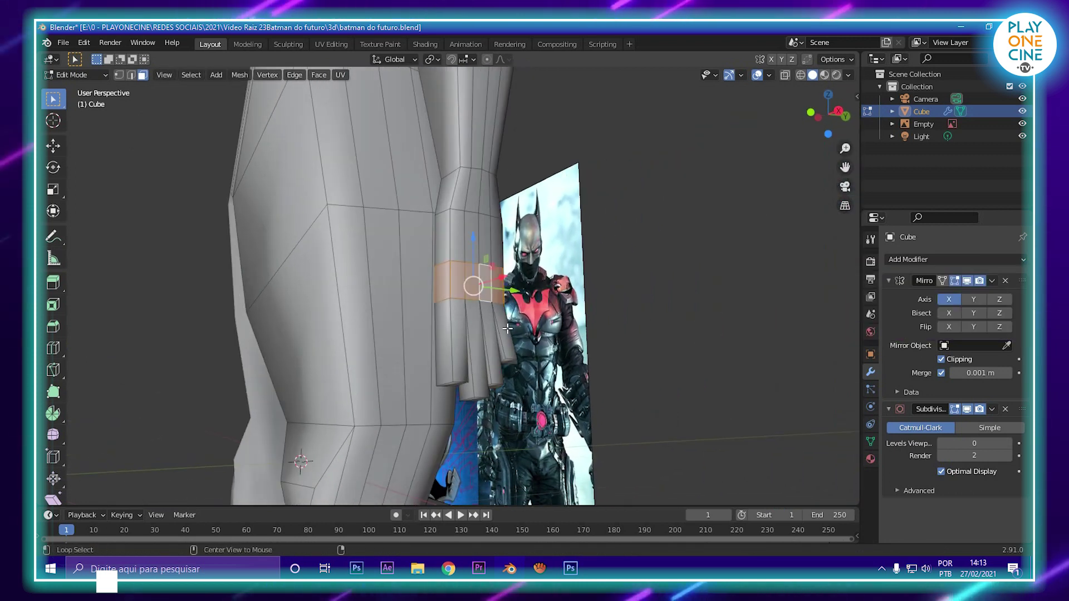
left_click(503, 333, "alt+shift")
left_click(492, 346, "alt+shift")
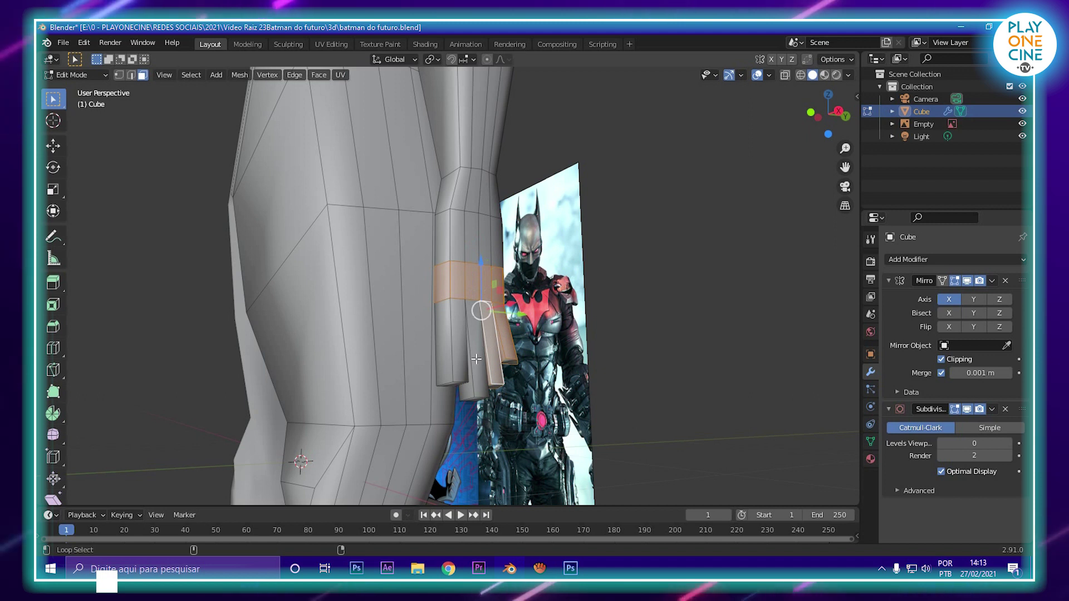
left_click(477, 353, "alt+shift")
left_click(452, 351, "alt+shift")
left_click_drag(478, 276, 481, 253)
Step: Extrude a thumb base from the front side face of the lower palm and move its end face down along Z
scroll(481, 254, "up", 3)
middle_click_drag(481, 254, 464, 245)
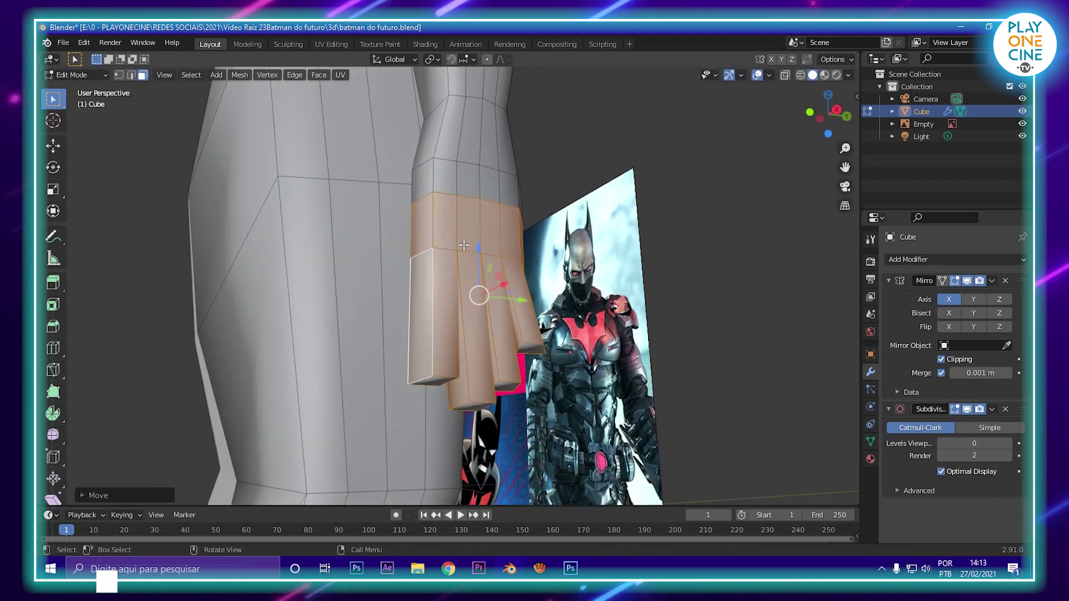
left_click(417, 218)
key("e")
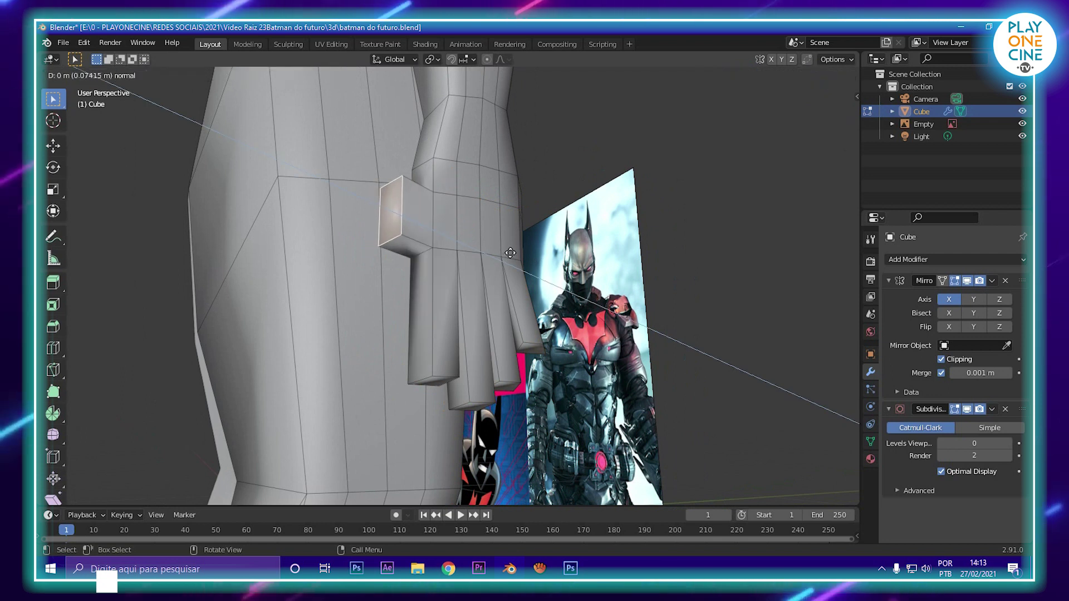
left_click(510, 253)
left_click_drag(391, 163, 391, 181)
Step: Try scaling down the end face of the thumb base and moving it about 0.02 m along Y
key("s")
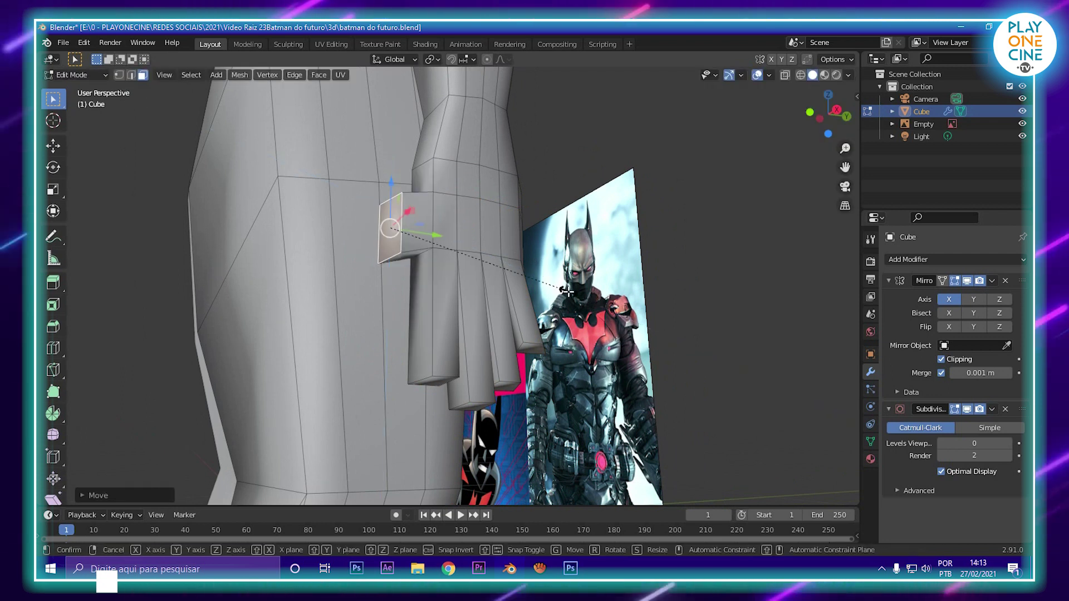
left_click(492, 270)
key("g")
key("y")
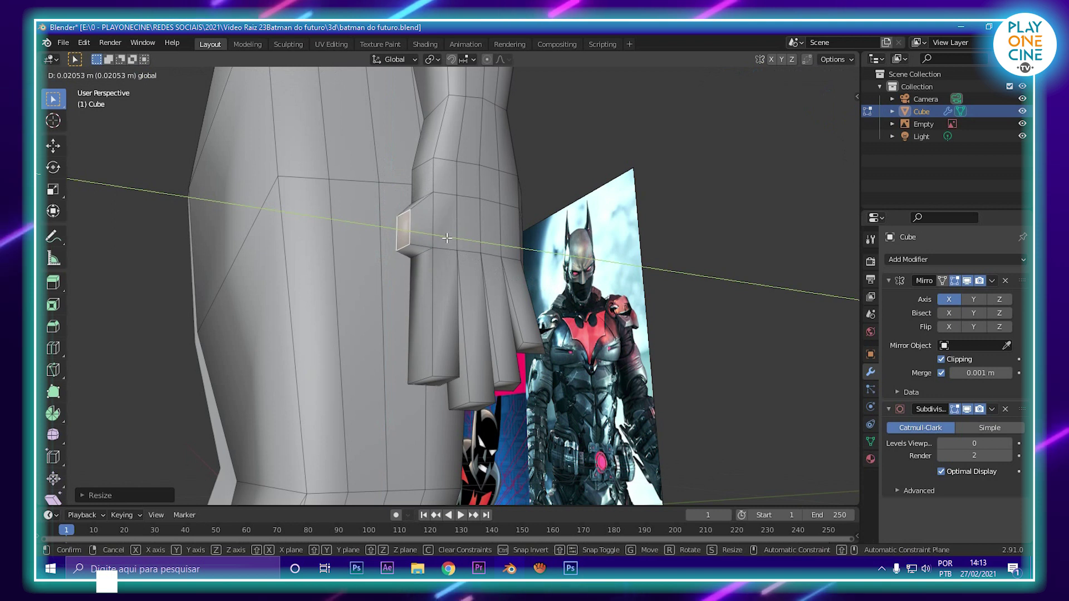
left_click_drag(446, 238, 446, 238)
Step: Try extruding the thumb about 0.08 m downward from the underside face of the thumb base
left_click(405, 255)
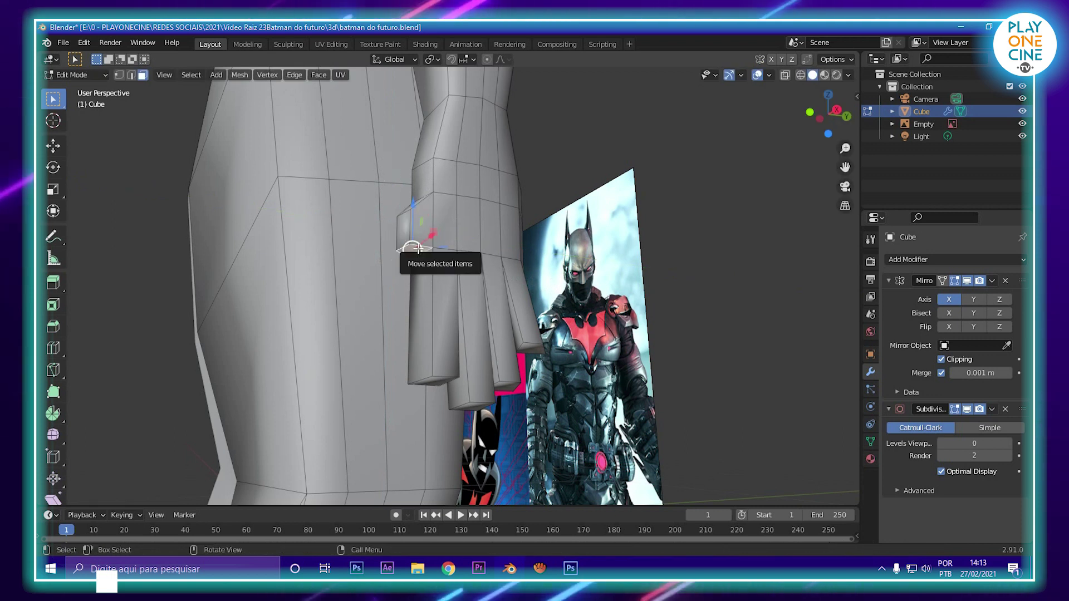
key("e")
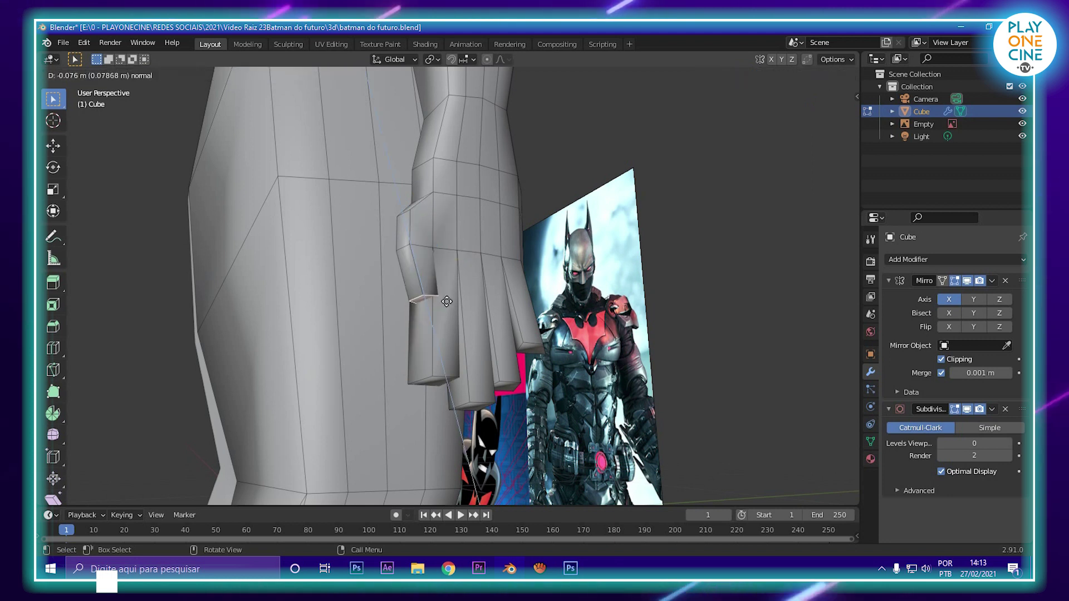
left_click(466, 309)
left_click_drag(468, 313, 434, 309)
mouse_move(434, 309)
middle_mouse_down()
mouse_move(356, 334)
mouse_move(440, 326)
middle_mouse_up()
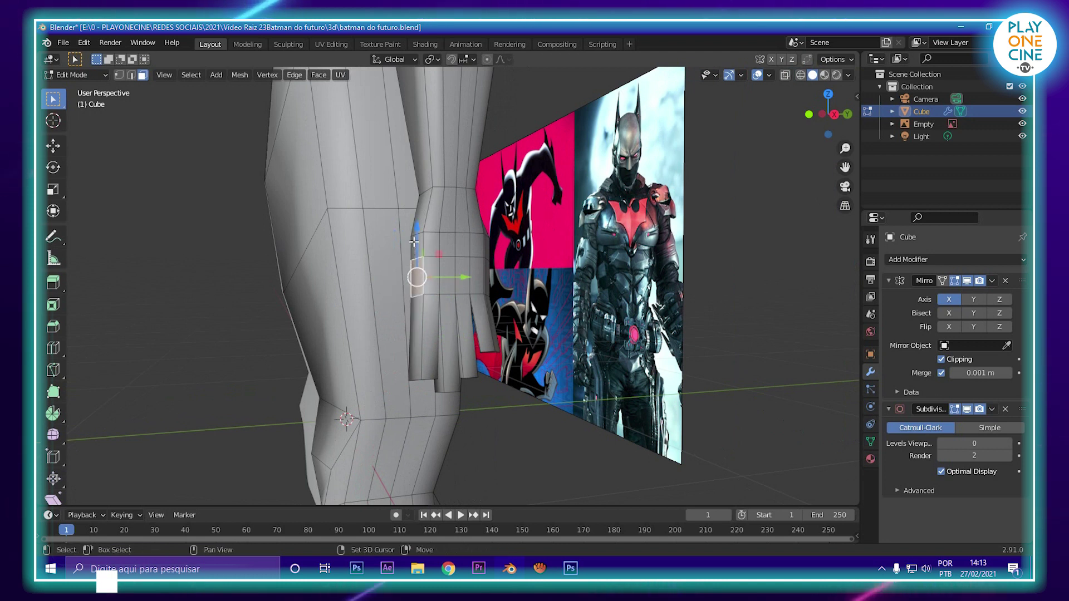
Step: Try extruding a thumb base from the two lower front side faces of the palm, with its end scaled down and rotated about X
key("e")
left_click(495, 313)
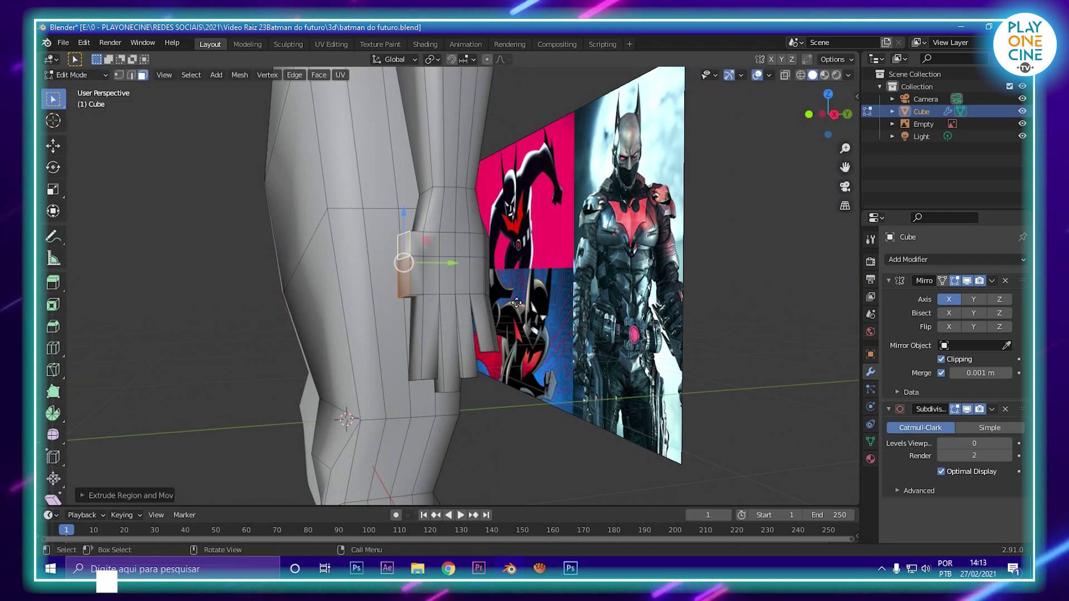
key("s")
left_click(496, 302)
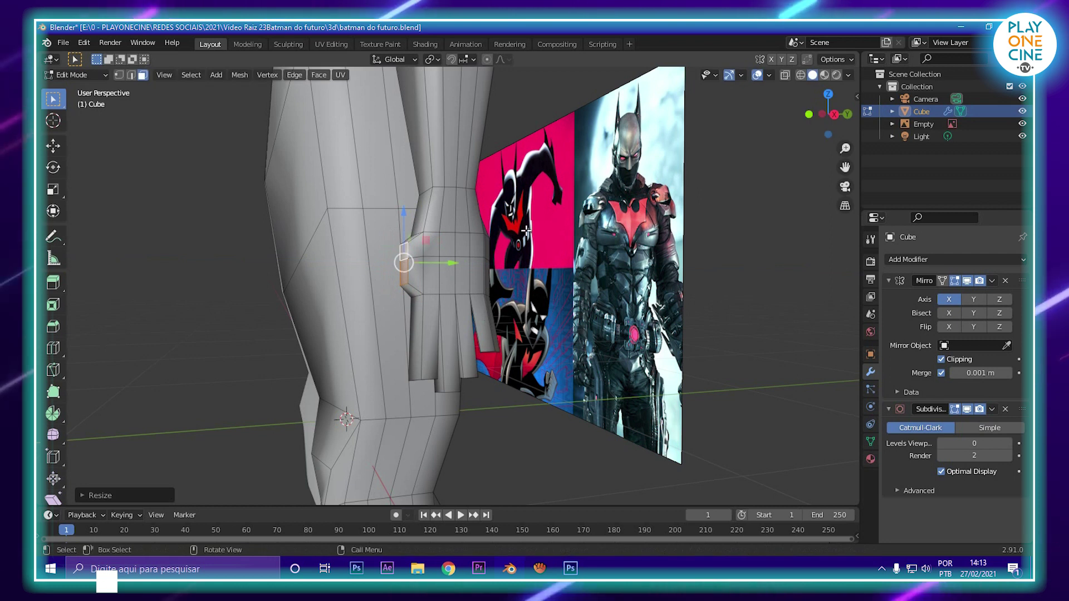
key("r")
key("x")
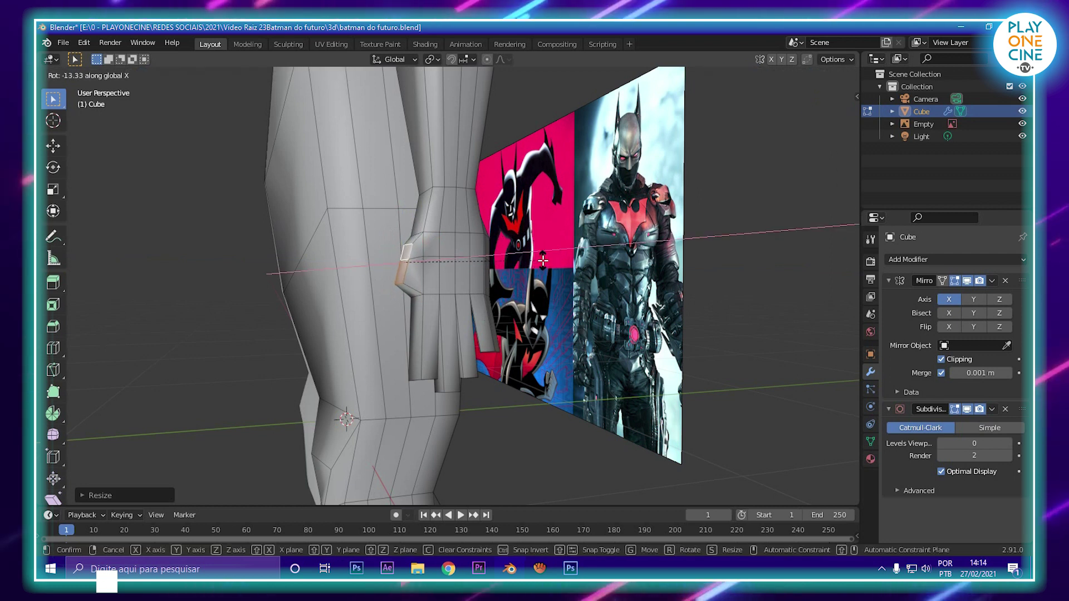
left_click(542, 260)
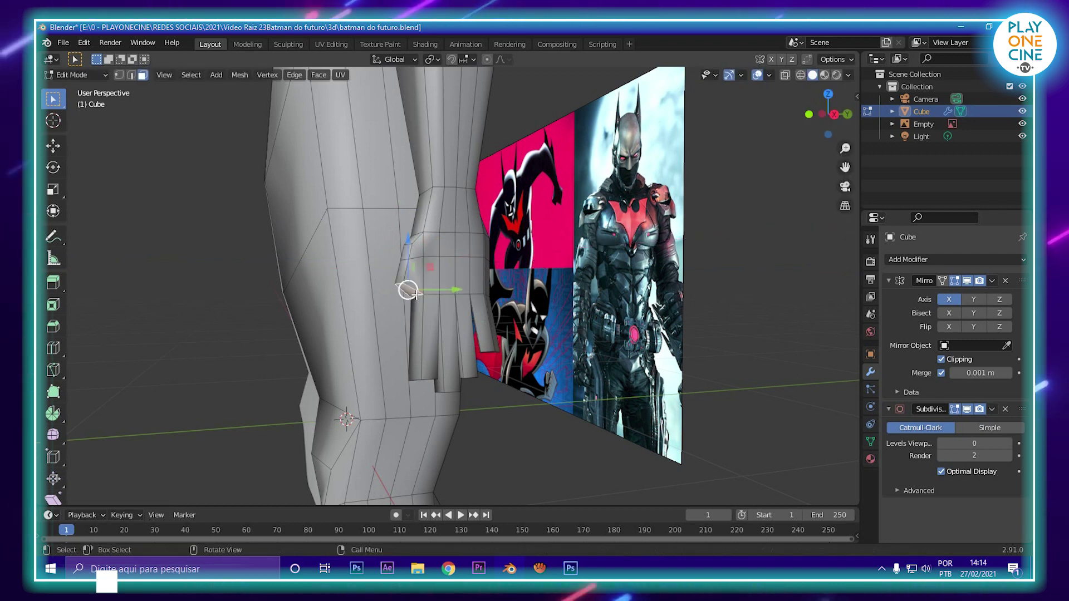
left_click_drag(413, 292, 409, 265)
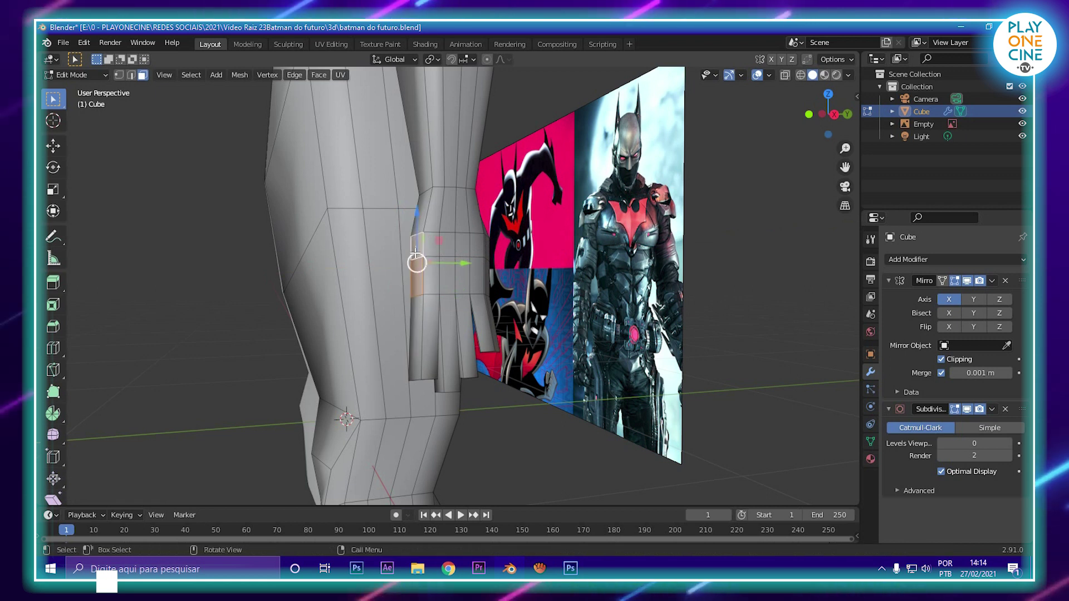
key("s")
key("z")
left_click(437, 301)
Step: Extrude a thumb base from the single front side face above the fingers' palm row, scale its end to about 0.68 and move it inward along Y
key("e")
left_click(434, 294)
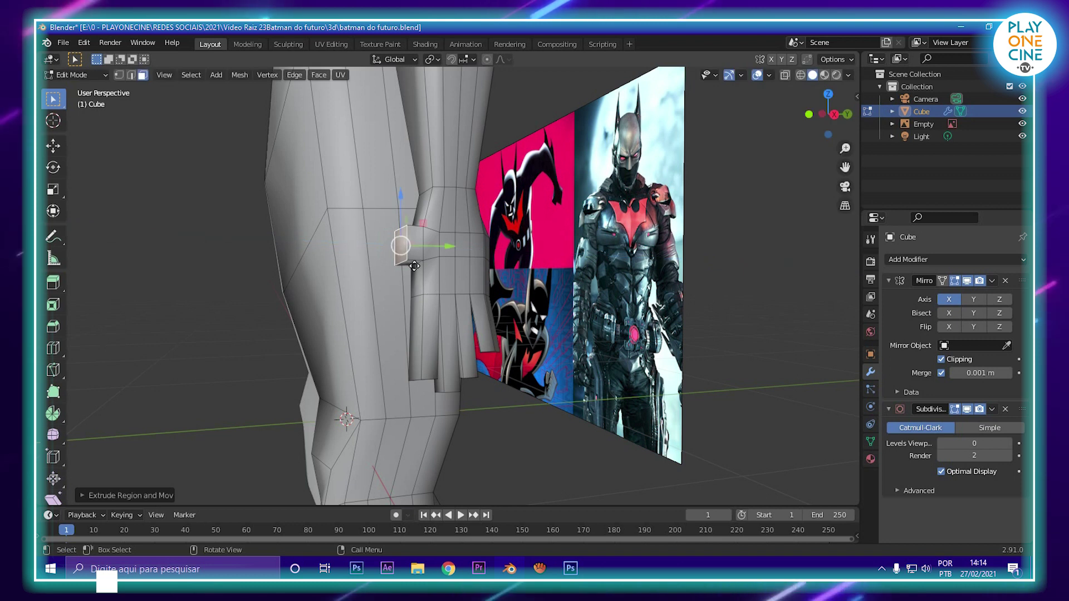
key("s")
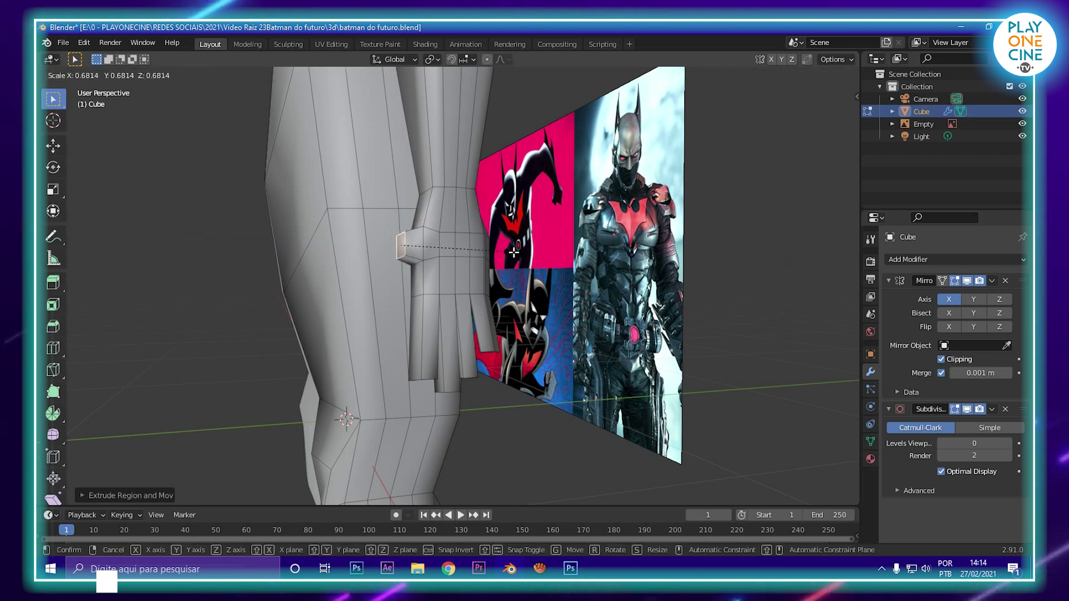
left_click(513, 252)
left_click_drag(449, 246, 456, 246)
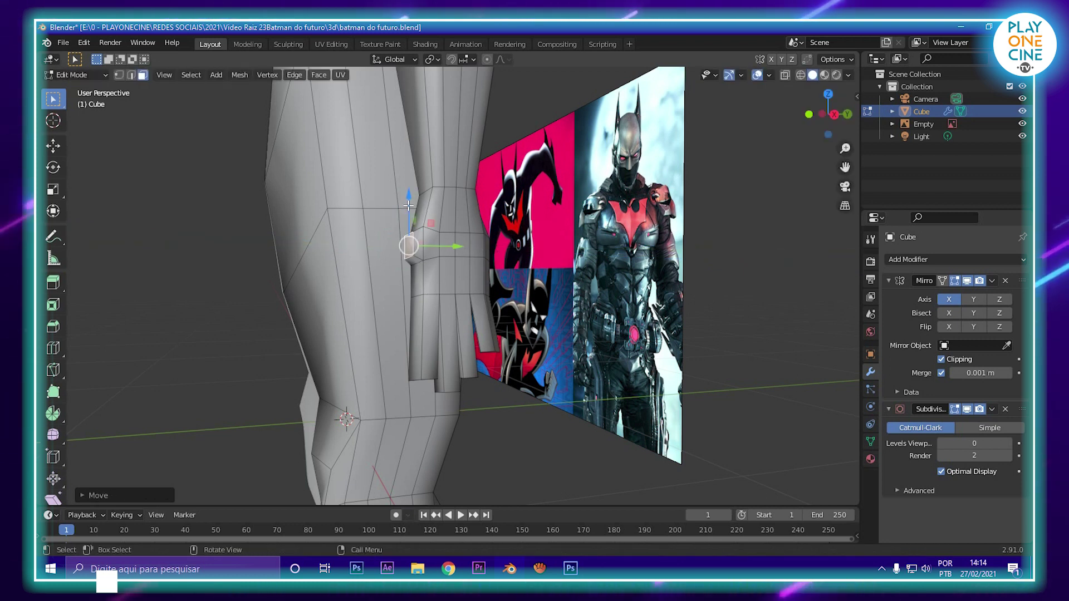
Step: Rotate the thumb base's end face about X and extrude the thumb from its underside, shifting the tip outward along Y
key("r")
key("x")
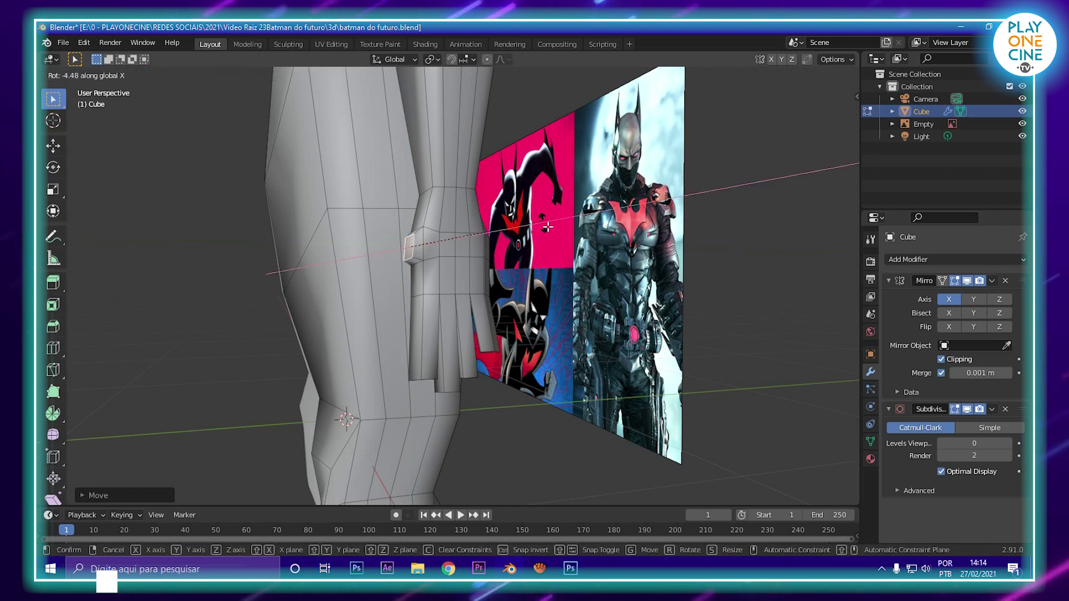
left_click(560, 249)
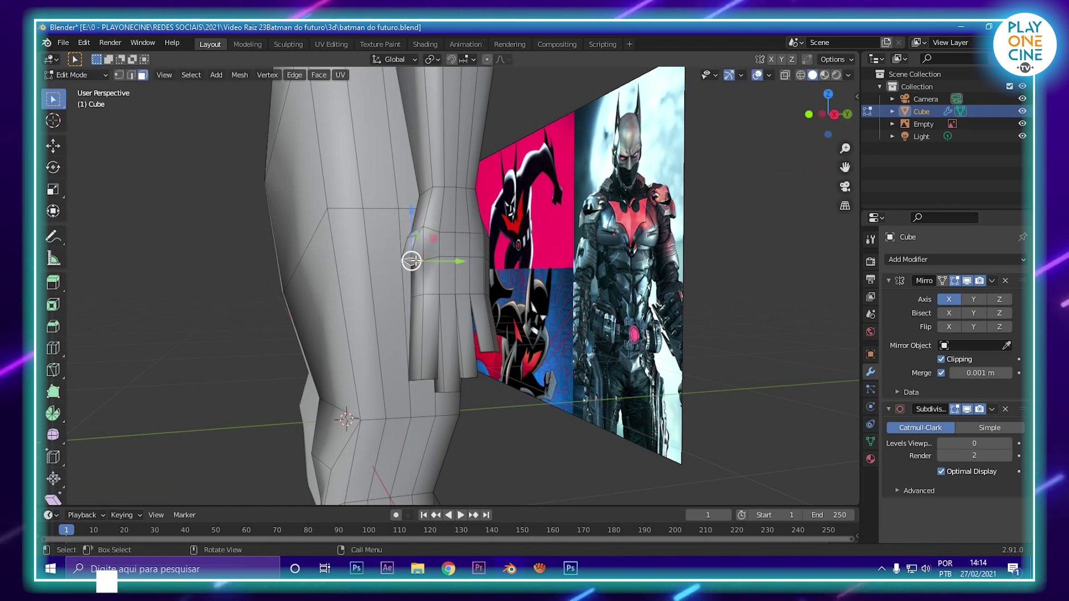
key("e")
left_click(485, 310)
left_click_drag(455, 297, 437, 298)
Step: Select the thumb's faces and shift them slightly along X
scroll(456, 303, "down", 2)
middle_click_drag(459, 304, 573, 312)
scroll(465, 328, "up", 5)
left_click(508, 260)
left_click(501, 312, "shift")
left_click_drag(615, 312, 608, 311)
middle_click_drag(606, 311, 338, 341)
middle_click_drag(448, 325, 477, 288)
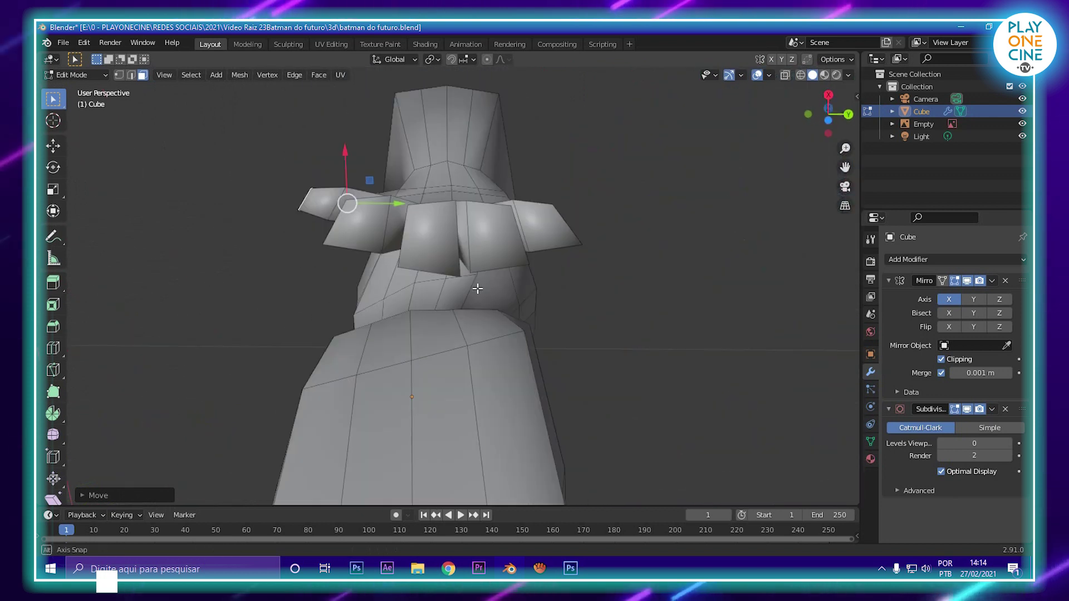
Step: Try extruding a short tip from the little finger's end face and scaling it to about 0.66
middle_click_drag(436, 234, 538, 286)
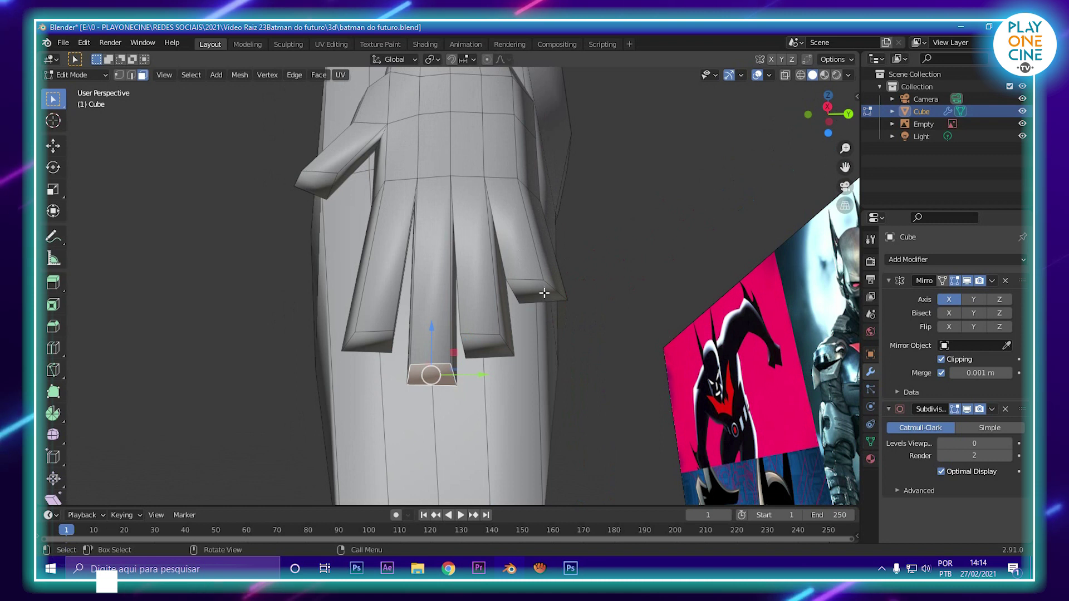
key("e")
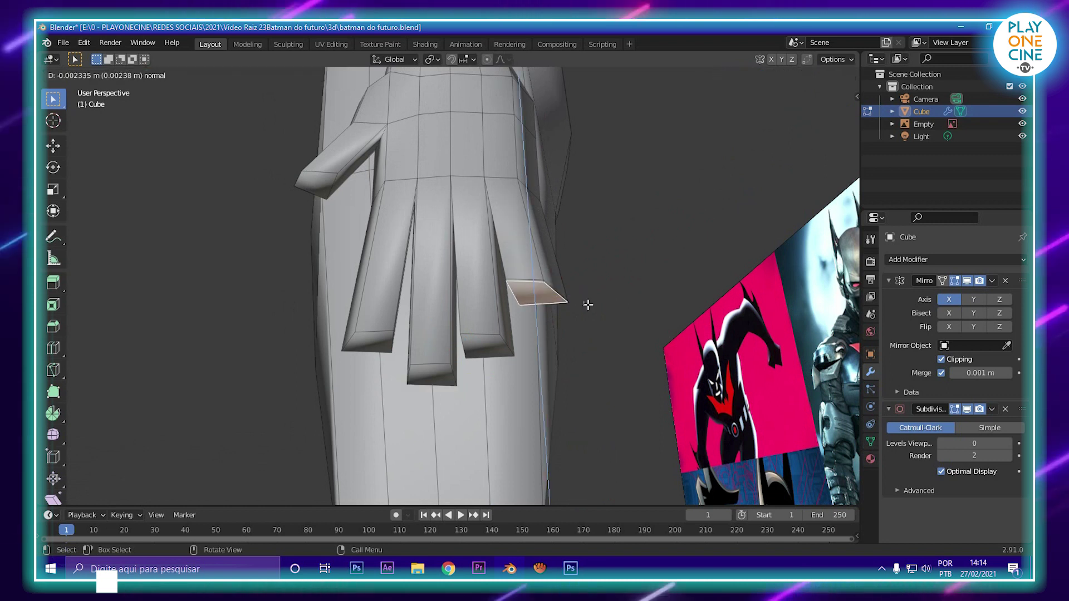
left_click(589, 311)
key("s")
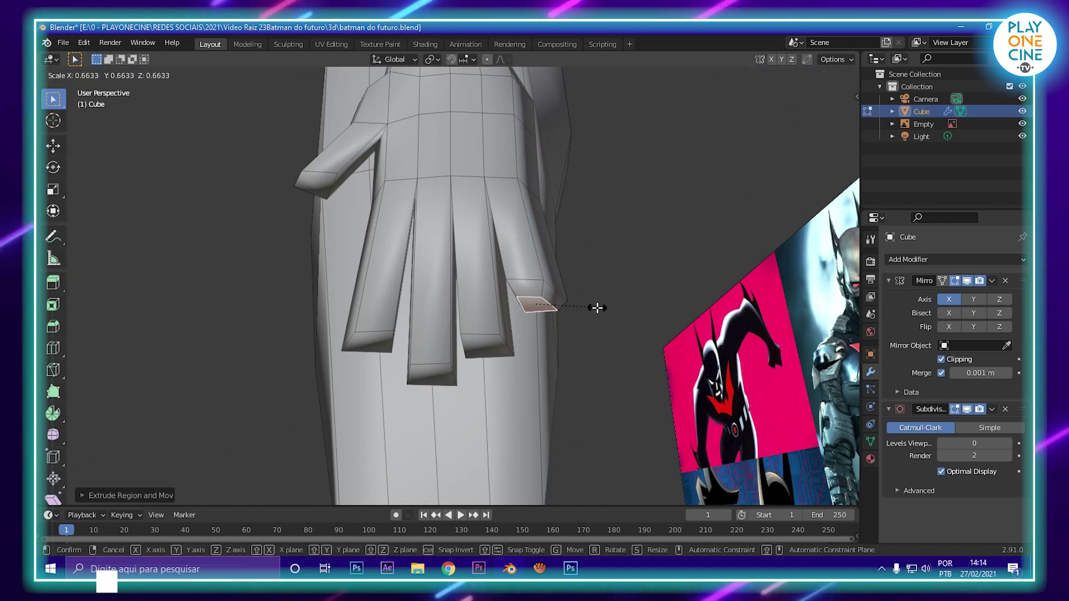
left_click(597, 308)
middle_click_drag(597, 308, 557, 334)
scroll(465, 312, "down", 5)
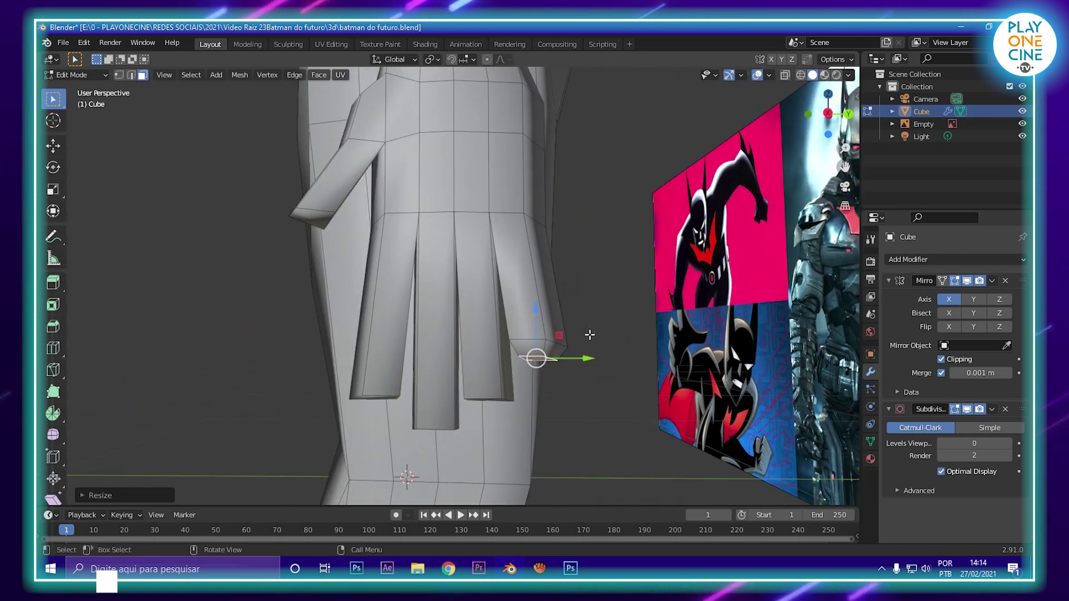
Step: Preview the hand in Object Mode at subdivision viewport level 2 and return to level 0 in Edit Mode
left_click(1010, 445)
left_click(1010, 445)
key("Tab")
scroll(460, 308, "down", 2)
mouse_move(460, 309)
middle_mouse_down()
mouse_move(550, 319)
mouse_move(334, 329)
mouse_move(446, 310)
middle_mouse_up()
scroll(475, 310, "up", 4)
key("Tab")
key("Tab")
key("ctrl+0")
key("Tab")
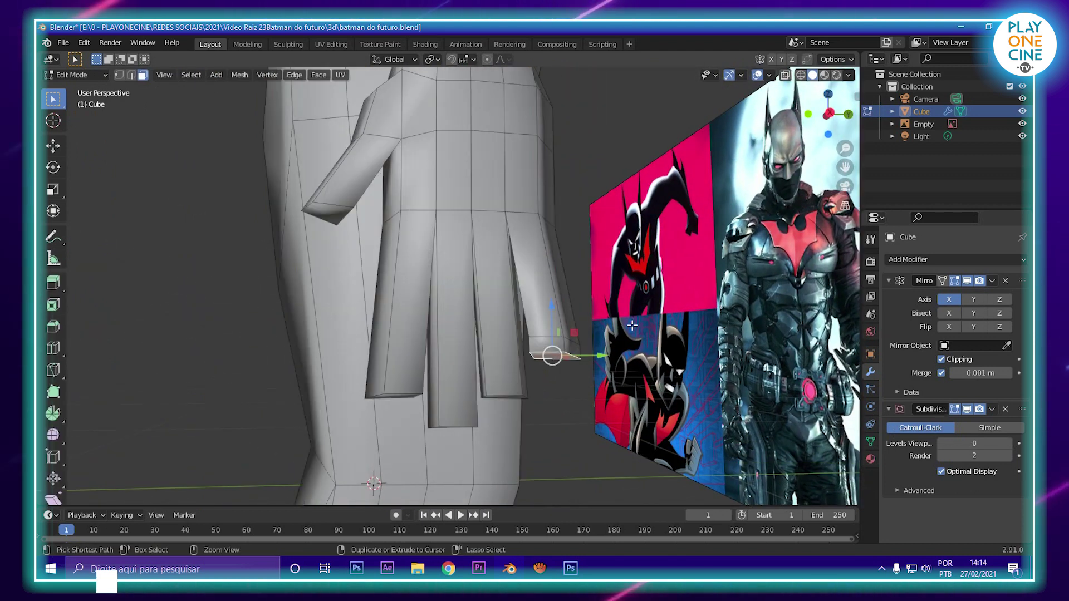
Step: Add two loop cuts around the little finger to divide it into three segments
left_click(557, 297)
left_click(569, 318)
key("ctrl+r")
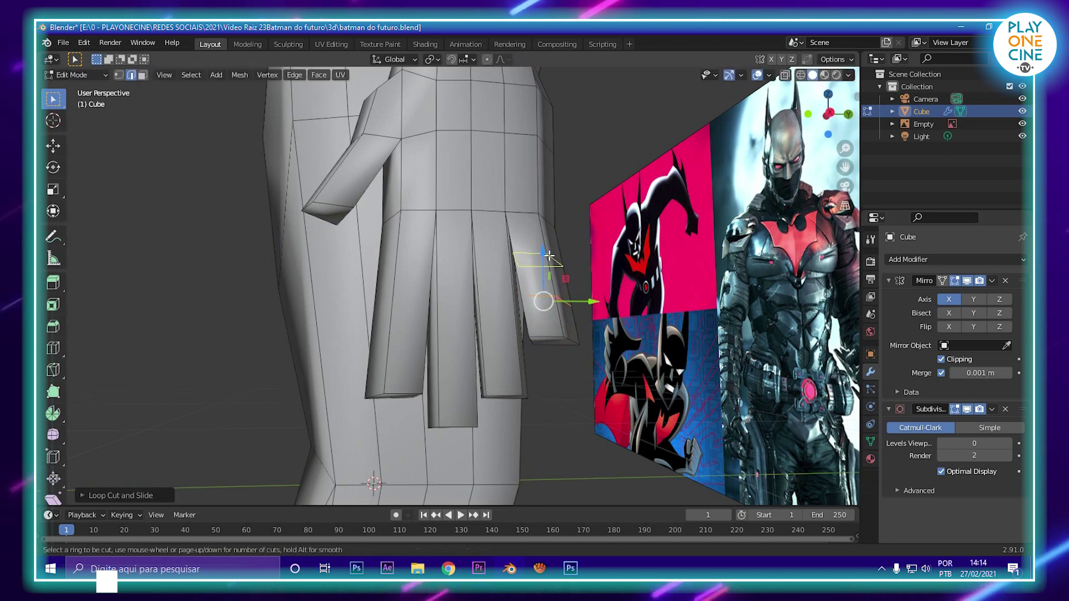
left_click(548, 255)
left_click(548, 254)
Step: Select the side edges along the little finger and scale them along Y
middle_click_drag(564, 324, 334, 398)
middle_click_drag(334, 398, 485, 273, "shift")
scroll(539, 310, "up", 2)
left_click(444, 324, "shift")
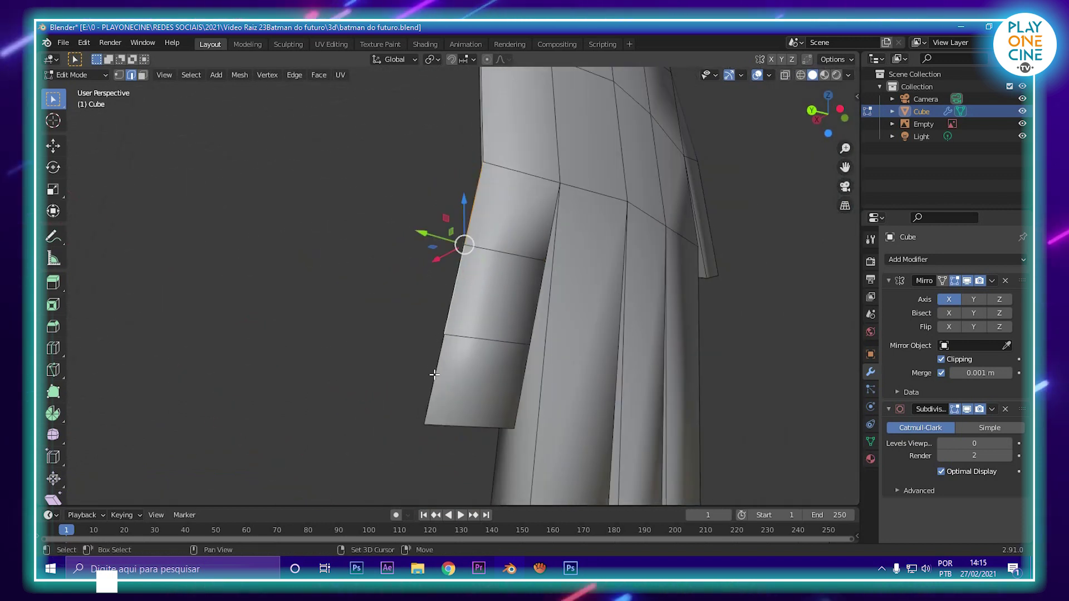
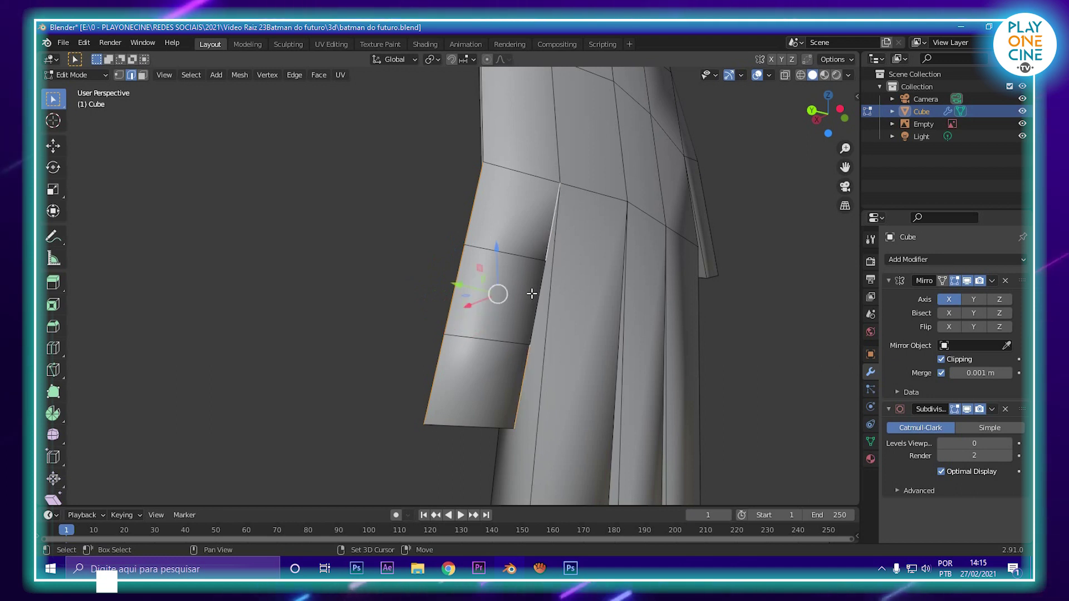
key("s")
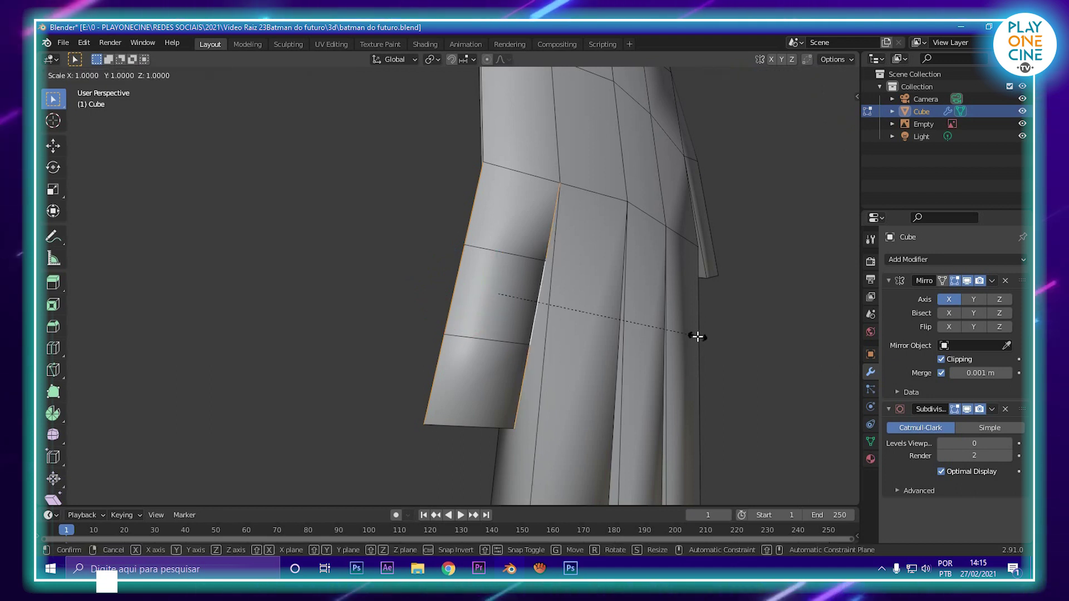
key("y")
left_click(627, 323)
Step: Add two loop cuts around the ring finger to divide it into three segments
middle_click_drag(627, 323, 478, 257)
left_click_drag(439, 258, 523, 246)
middle_click_drag(544, 248, 433, 304)
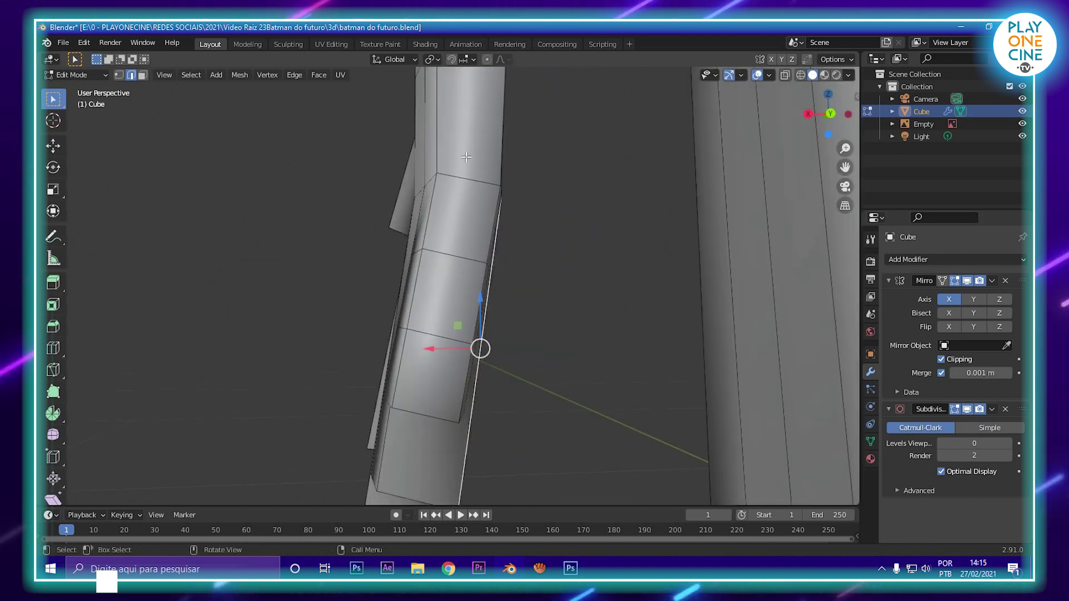
middle_click_drag(428, 188, 483, 264)
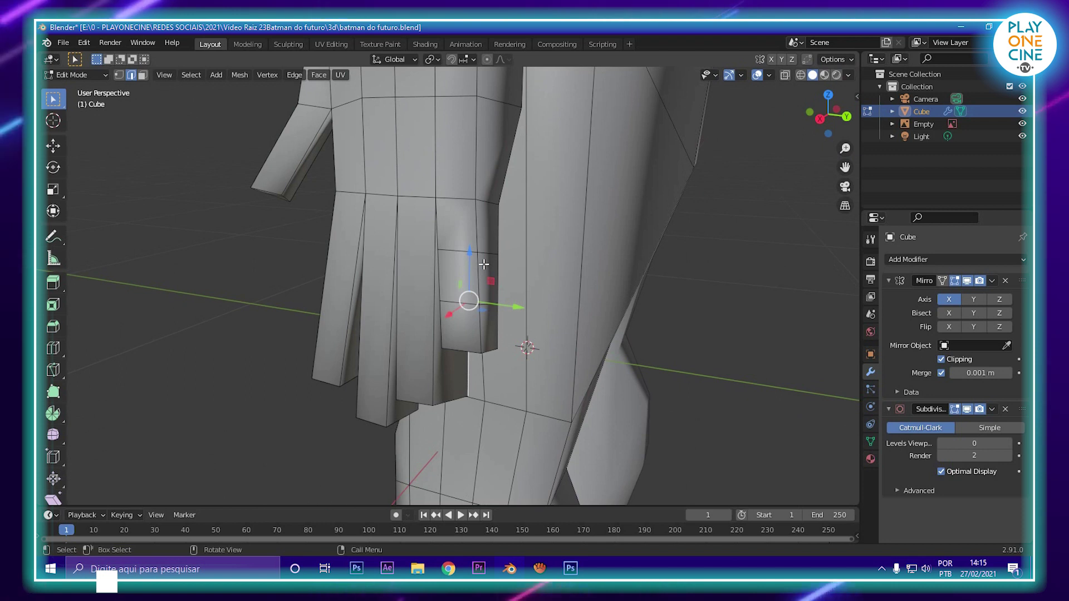
middle_click_drag(617, 254, 439, 329)
key("ctrl+r")
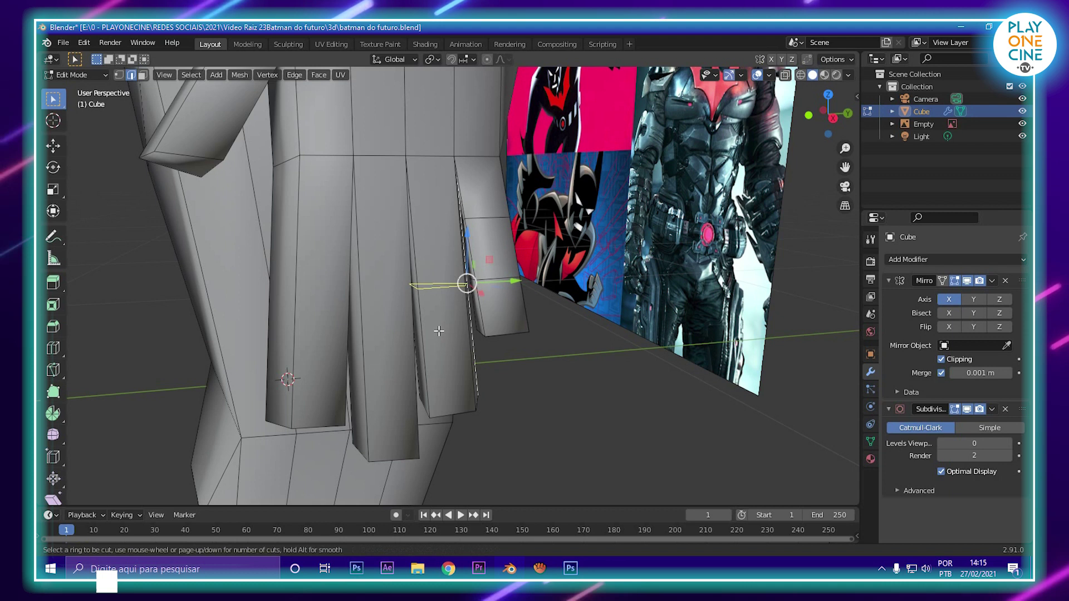
left_click(439, 329)
left_click(439, 385)
Step: Add two loop cuts around each of the middle and index fingers
middle_click_drag(437, 284, 475, 327)
left_click(476, 327)
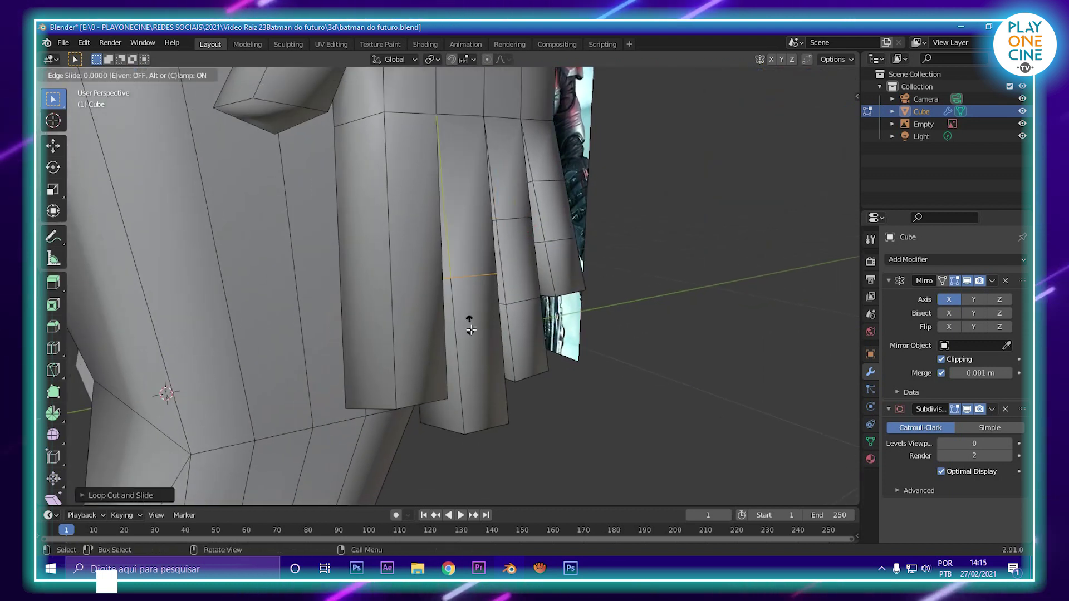
left_click(489, 376)
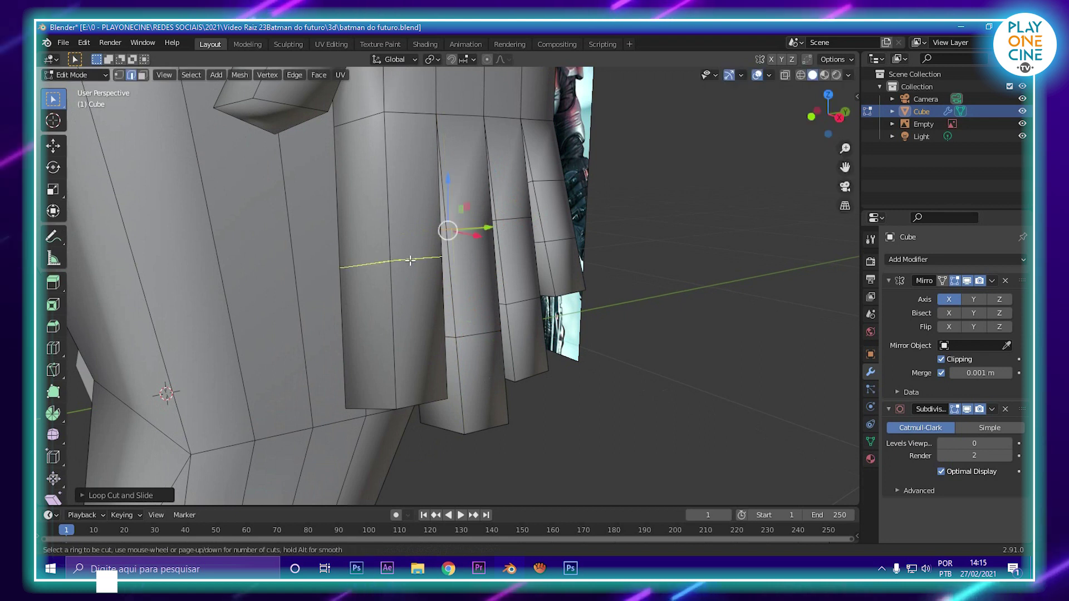
left_click(411, 337)
left_click(427, 330)
key("ctrl+r")
left_click(427, 221)
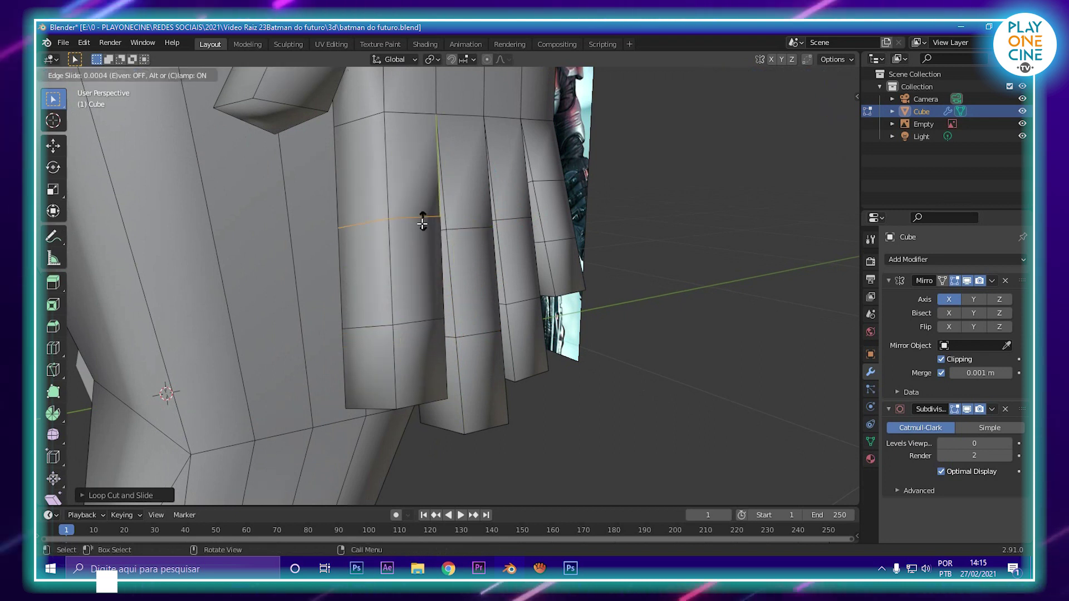
left_click(425, 210)
Step: Set the Subdivision modifier's viewport level to 2 and inspect the smoothed hand in Object Mode
middle_click_drag(439, 245, 694, 208)
scroll(412, 251, "down", 3)
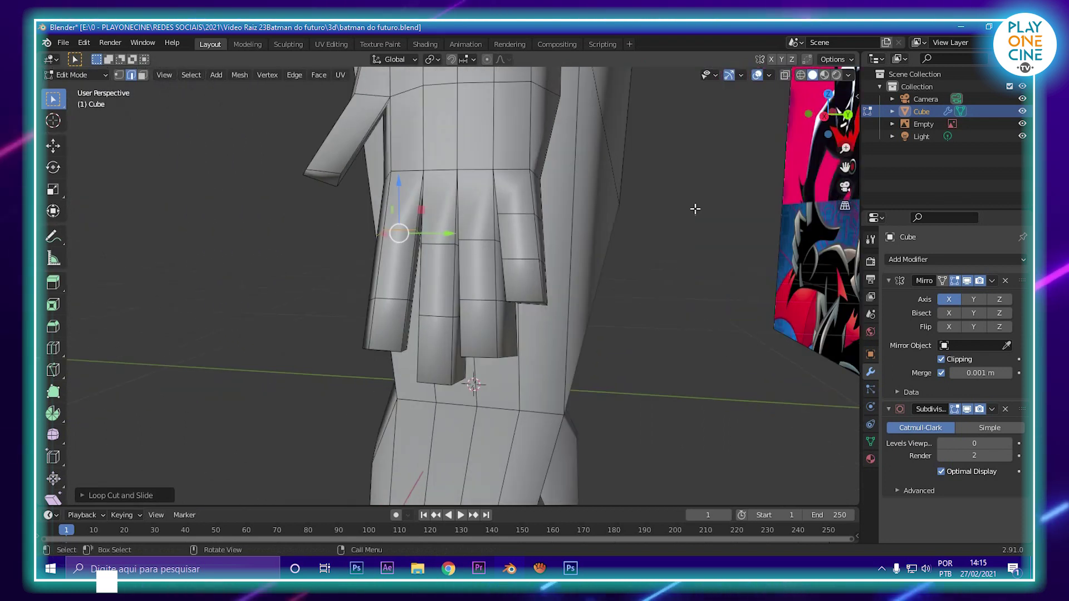
left_click(1008, 444)
left_click(1008, 445)
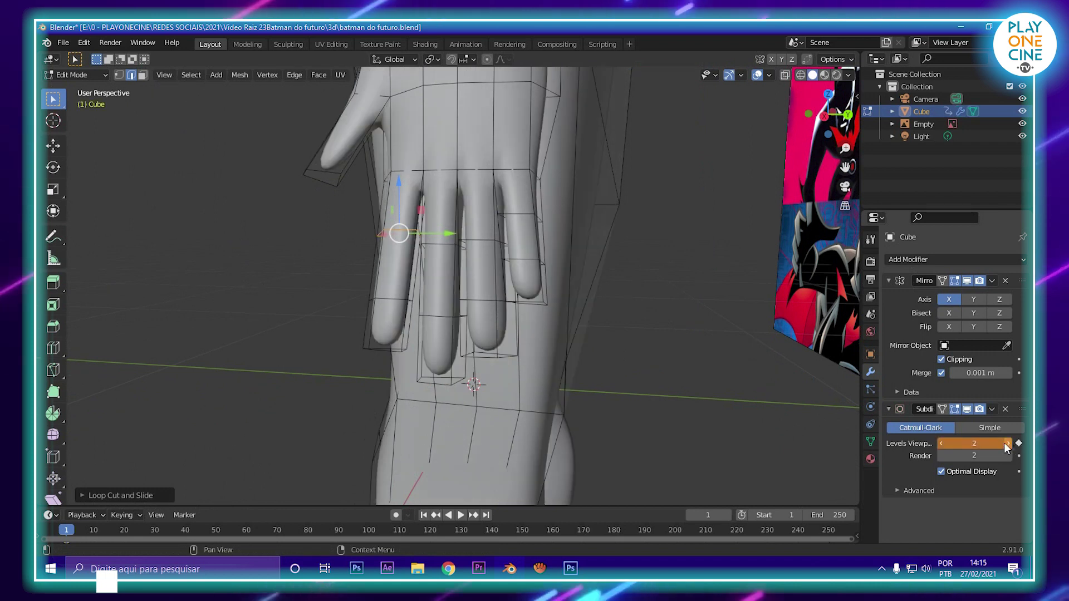
key("Tab")
scroll(570, 362, "down", 1)
middle_click_drag(637, 334, 743, 324)
middle_click_drag(588, 308, 604, 322)
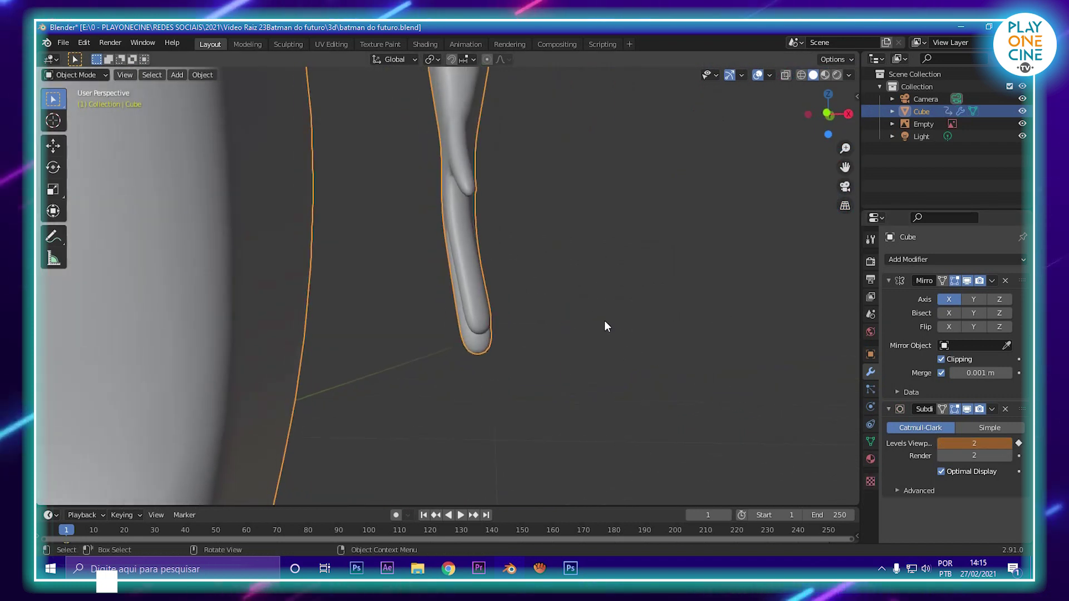
Step: Select the middle and tip face loops of all four fingers in Edit Mode and rotate them about Y to bend the fingers
key("Tab")
middle_click_drag(470, 285, 474, 327)
scroll(542, 296, "up", 3)
left_click(142, 75)
left_click(483, 323, "alt")
left_click(477, 252, "alt+shift")
middle_click_drag(492, 256, 459, 271)
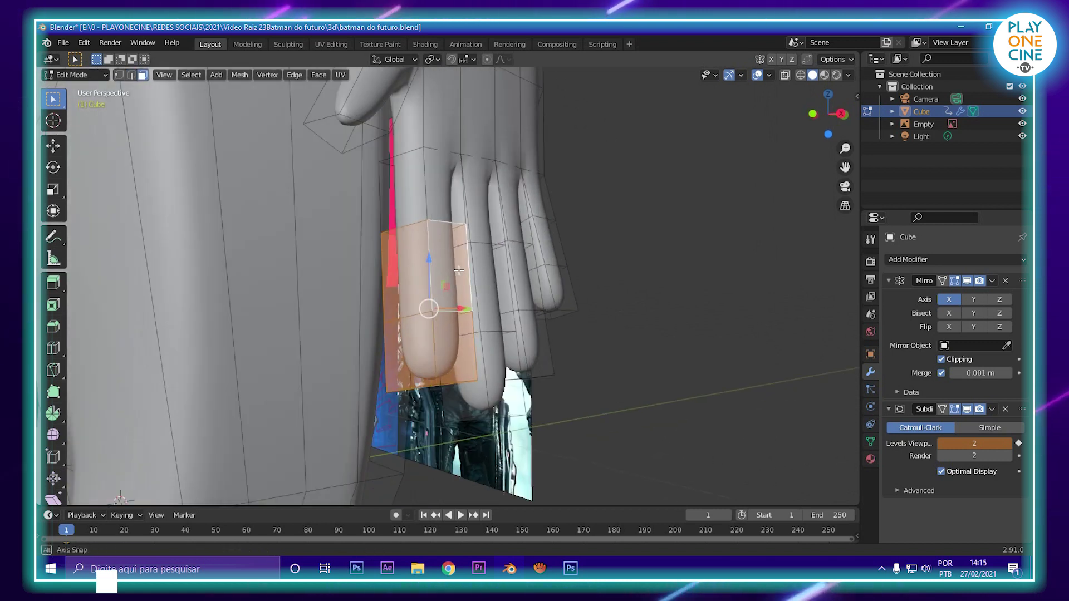
left_click(511, 271, "alt+shift")
left_click(512, 312, "alt+shift")
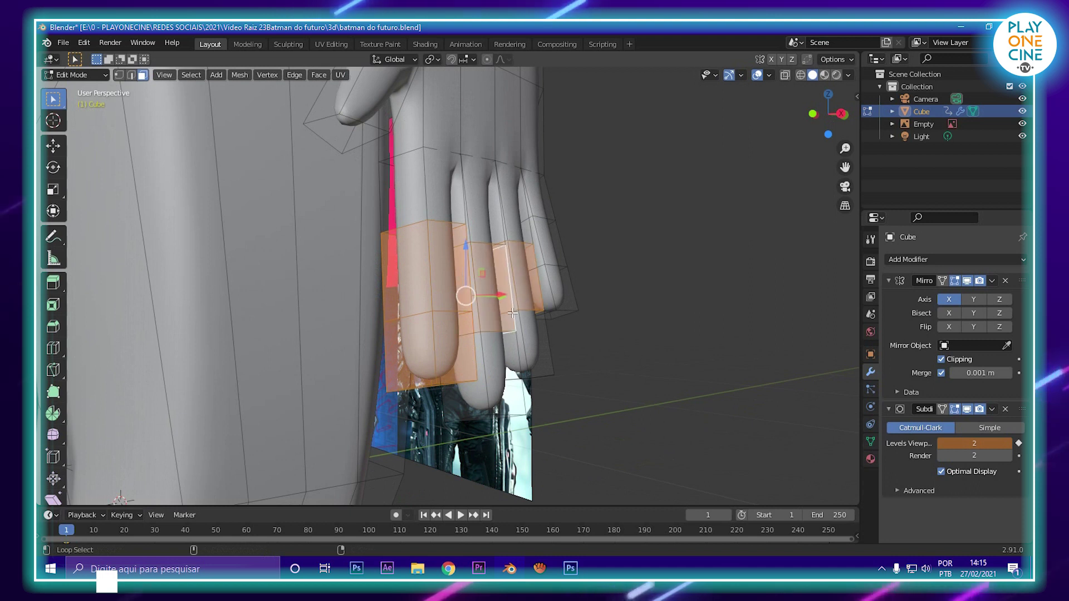
left_click(519, 363, "alt+shift")
left_click(547, 340, "alt+shift")
left_click(571, 283, "alt+shift")
left_click(565, 257, "alt+shift")
middle_click_drag(550, 343, 568, 310)
key("r")
key("x")
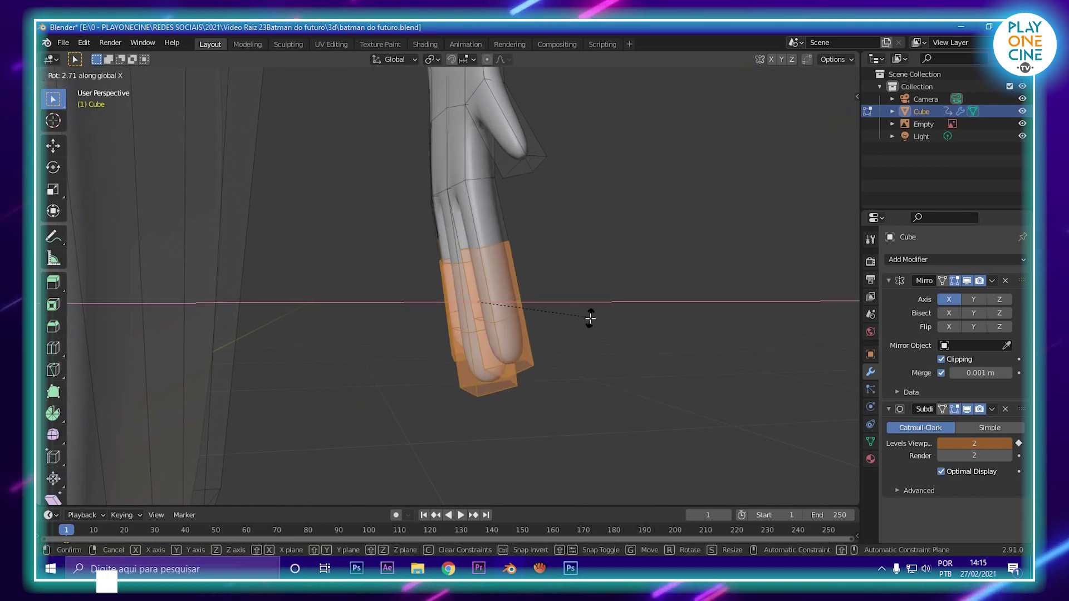
key("y")
left_click(587, 355)
Step: Move the bent finger segments along X to realign them with the finger bases
key("g")
key("x")
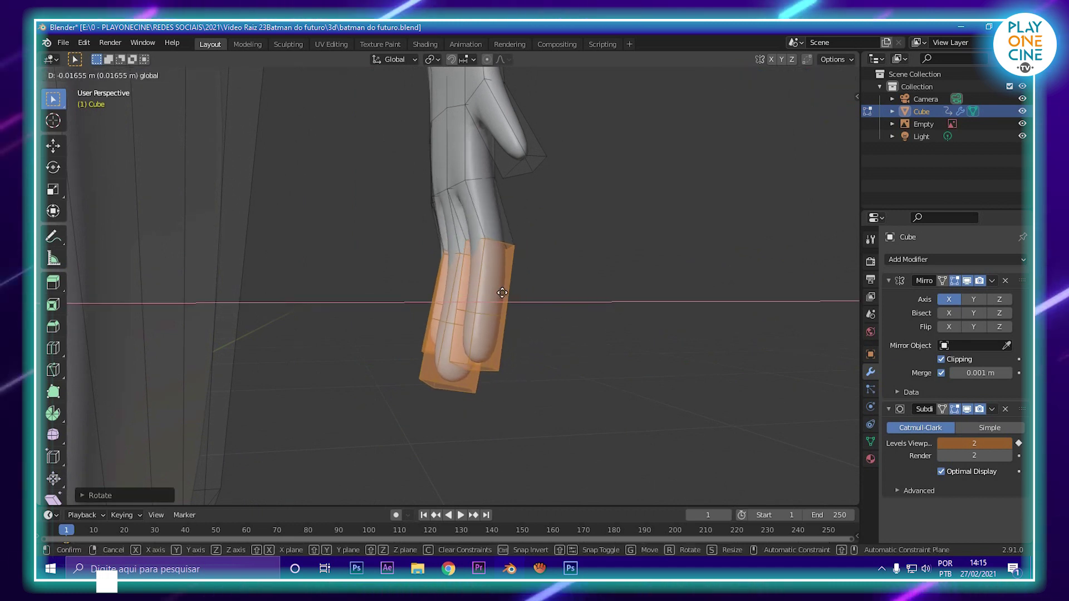
left_click(476, 291)
Step: Select the four fingertip segments, rotate them about Y to curl them further, and shift them along X and Z
middle_click_drag(476, 292, 508, 293)
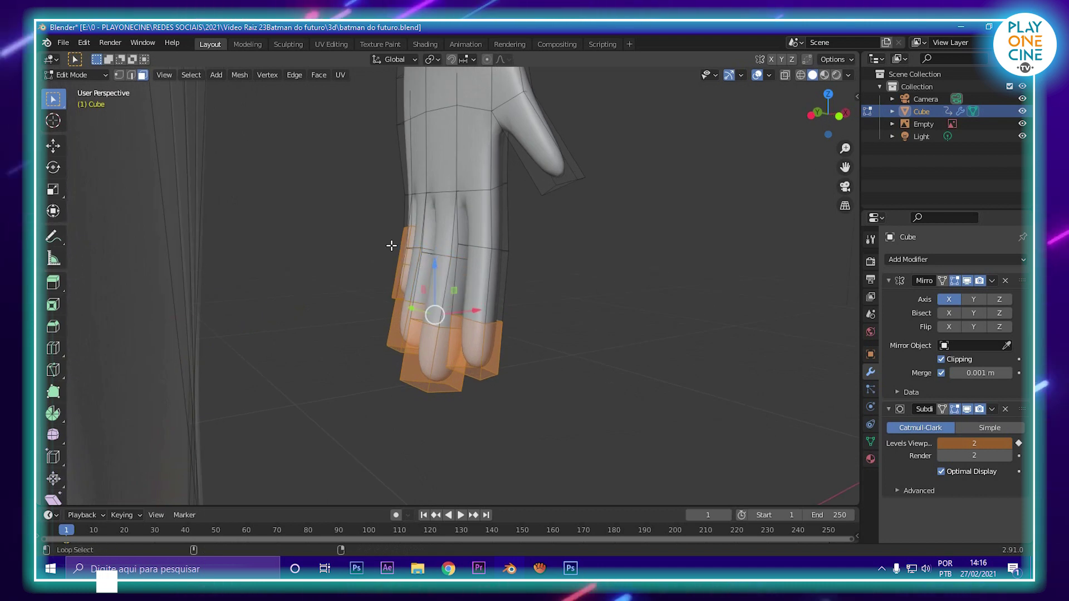
middle_click_drag(513, 284, 575, 296)
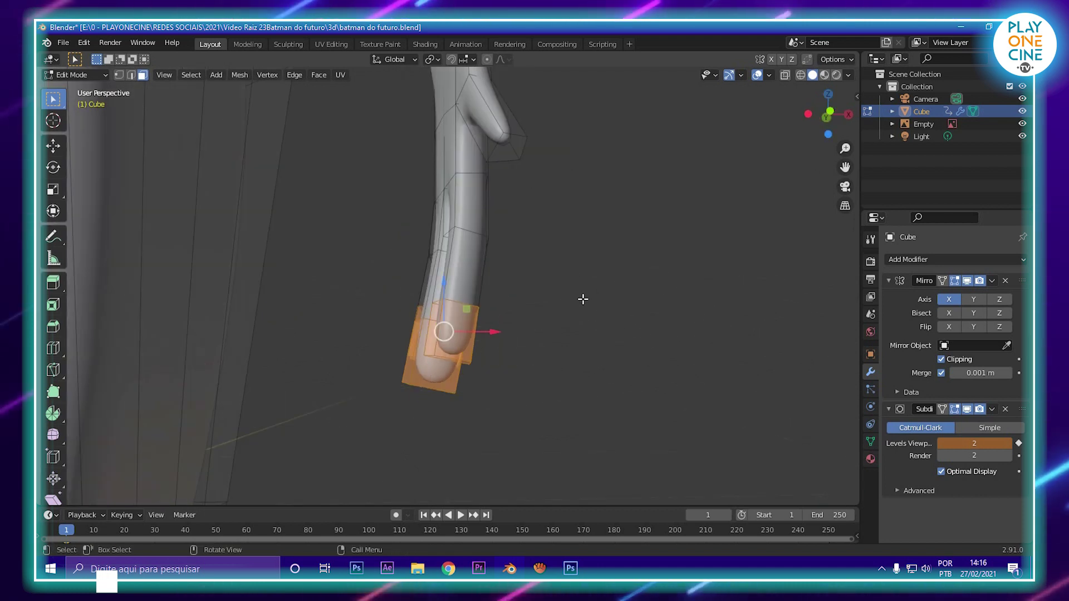
key("r")
key("x")
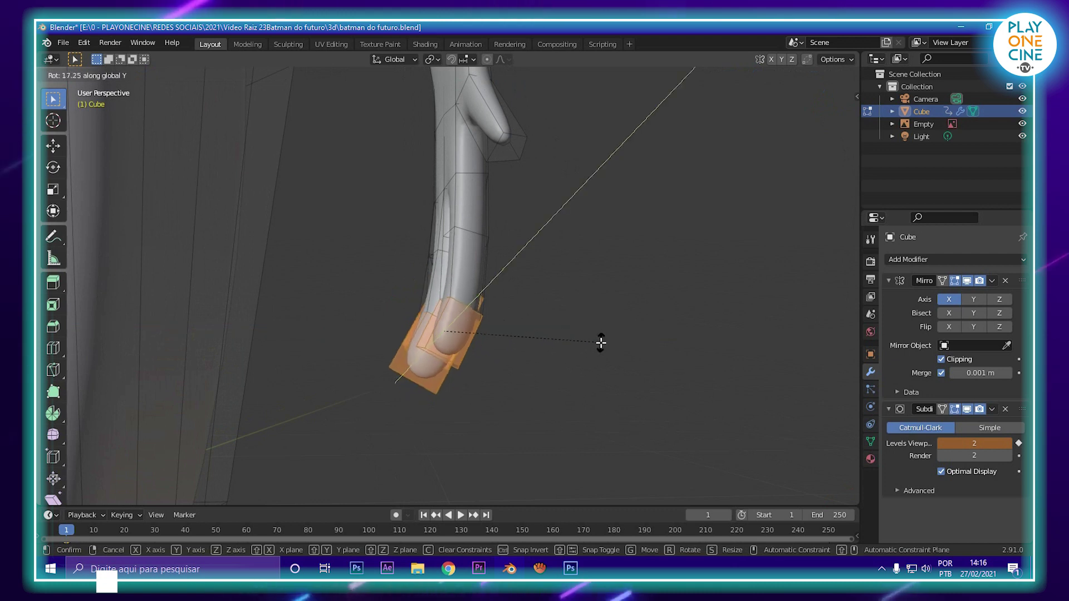
left_click(601, 341)
left_click_drag(484, 332, 471, 332)
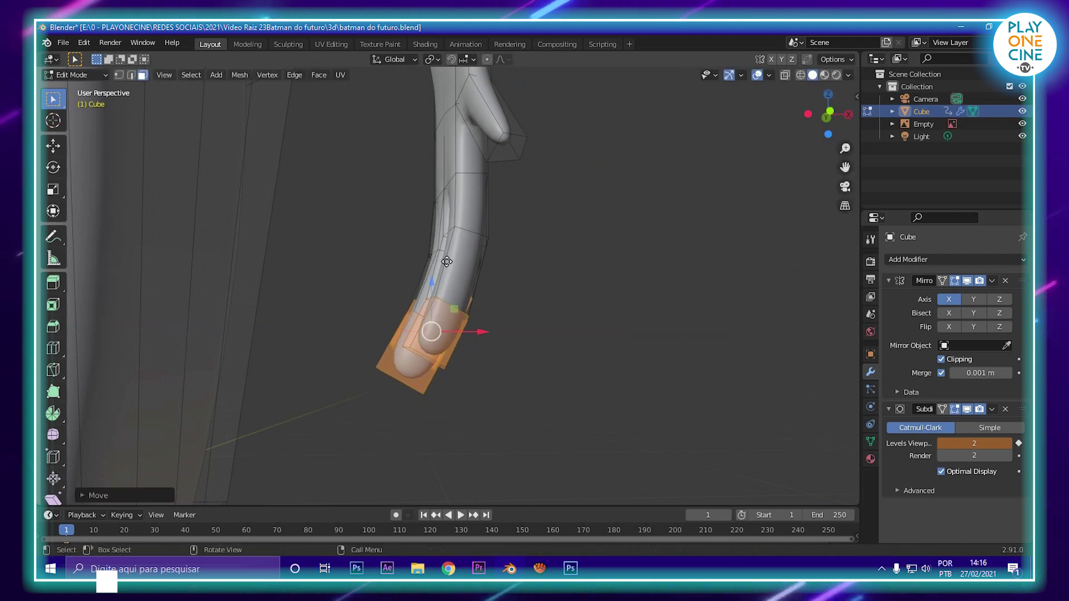
left_click_drag(428, 282, 428, 264)
Step: Inspect the curled, smoothed fingers from several angles in Object Mode
scroll(492, 277, "down", 4)
middle_click_drag(492, 277, 384, 280)
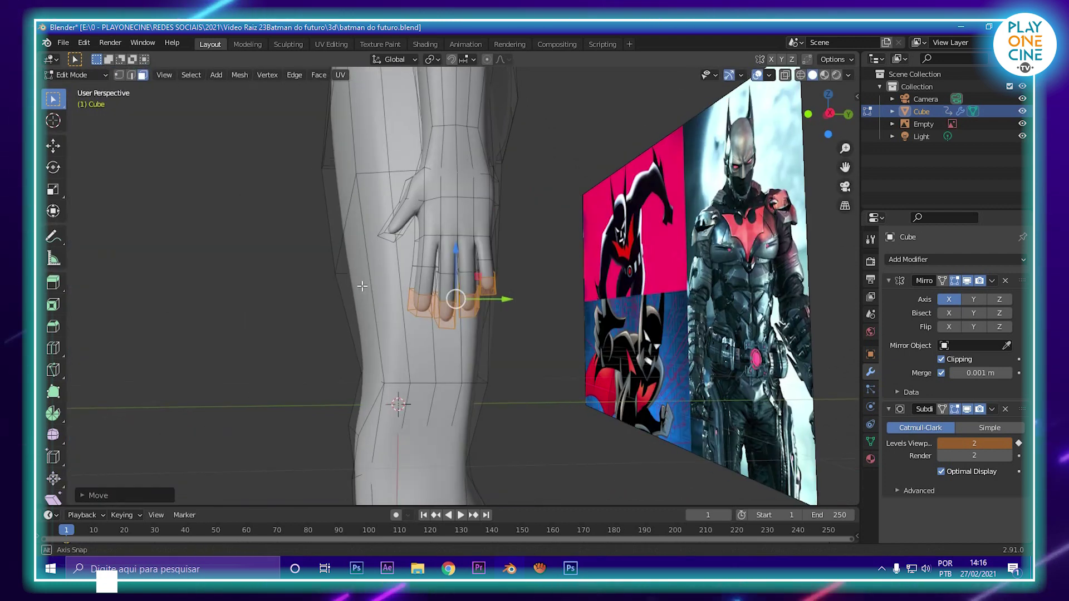
scroll(547, 255, "up", 2)
key("Tab")
middle_click_drag(547, 256, 586, 250)
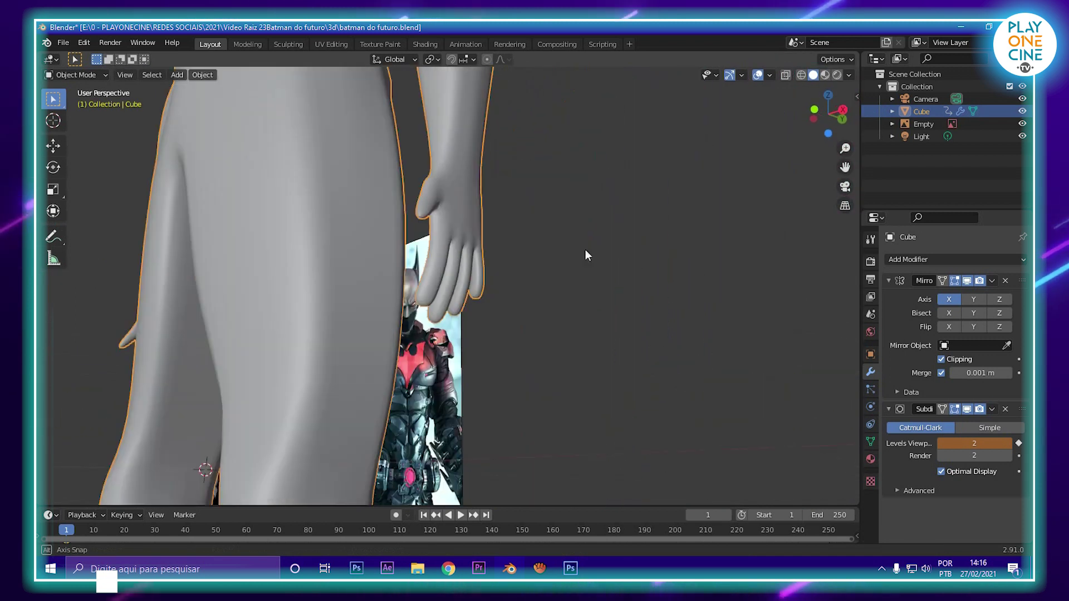
scroll(423, 340, "up", 3)
middle_click_drag(424, 345, 495, 324)
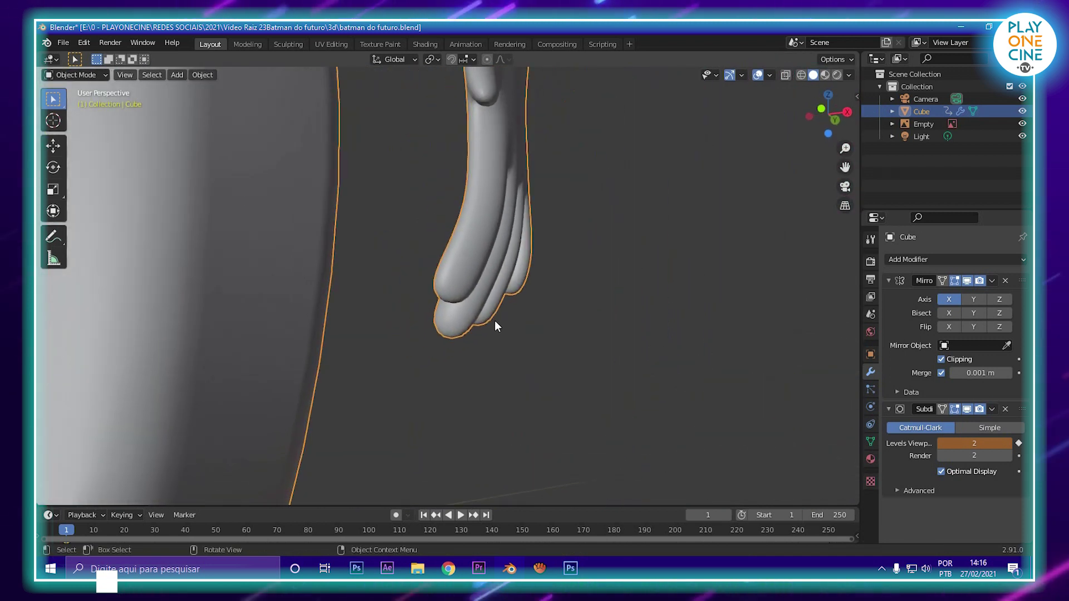
Step: Extrude the index finger's end face and scale it down into a tapered tip
key("Tab")
middle_click_drag(446, 299, 462, 278)
left_click(463, 277)
key("e")
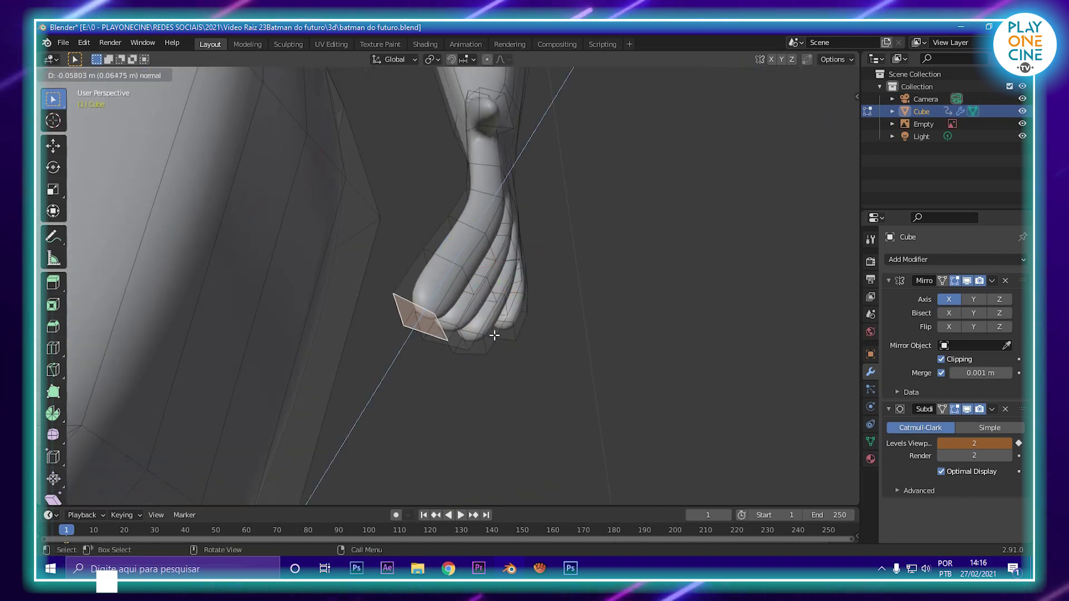
left_click(490, 333)
key("s")
left_click(436, 323)
Step: Extrude the middle finger's end face, scale it down, and move it along X to form a tapered tip
middle_click_drag(435, 324, 583, 282)
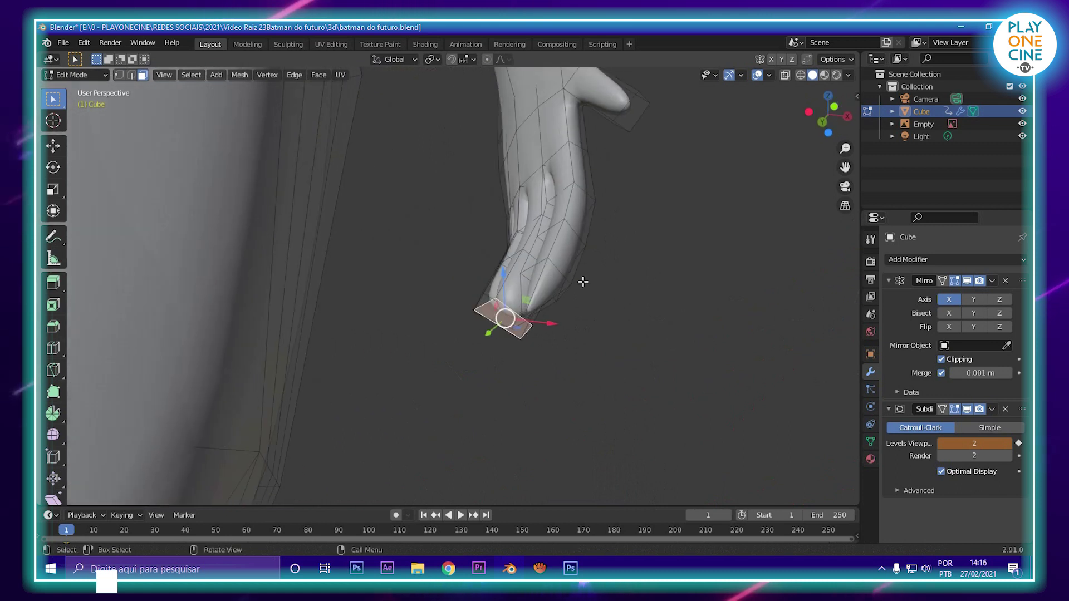
key("e")
left_click(544, 305)
key("s")
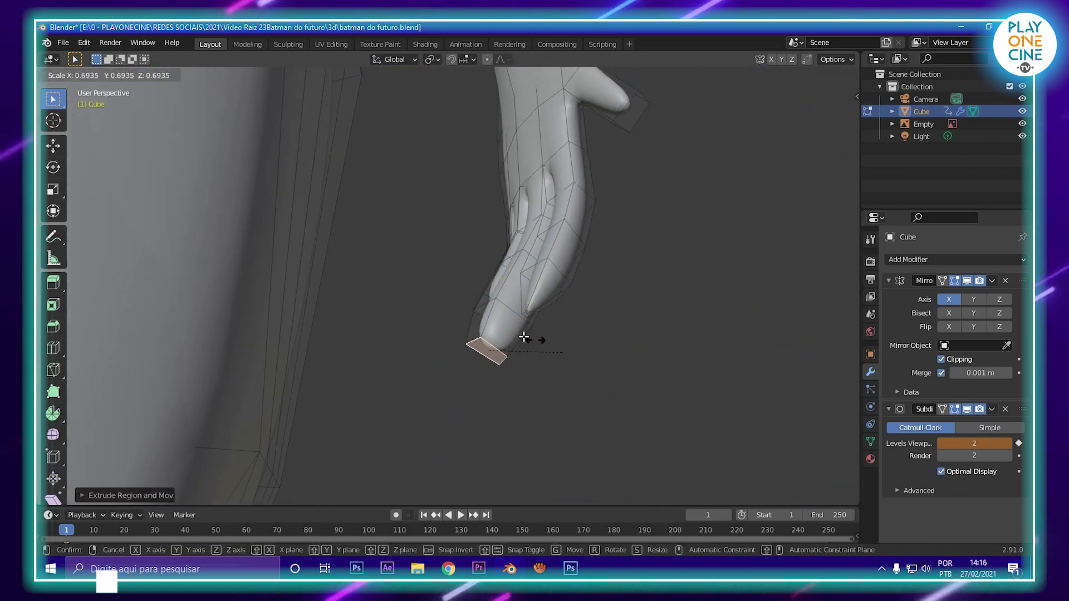
left_click(511, 331)
middle_click_drag(511, 331, 390, 312)
key("g")
key("x")
left_click(495, 340)
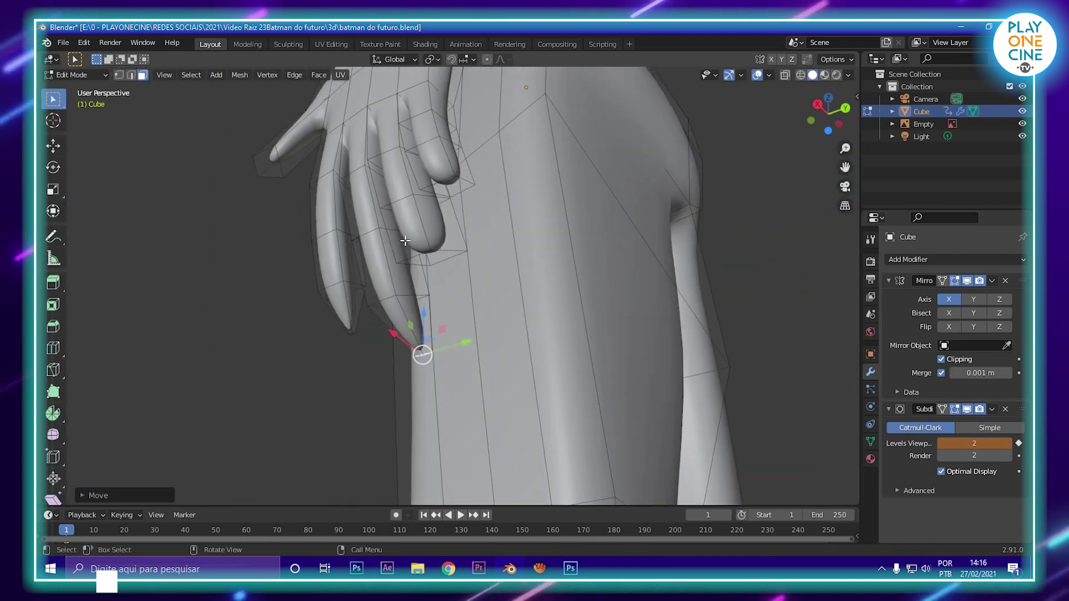
Step: Extrude the end faces of the ring and little fingers and scale them down into tapered tips
left_click(449, 259)
key("e")
left_click(472, 308)
middle_click_drag(483, 306, 596, 230)
key("s")
left_click(413, 330)
key("g")
left_click(613, 281)
key("s")
left_click(524, 305)
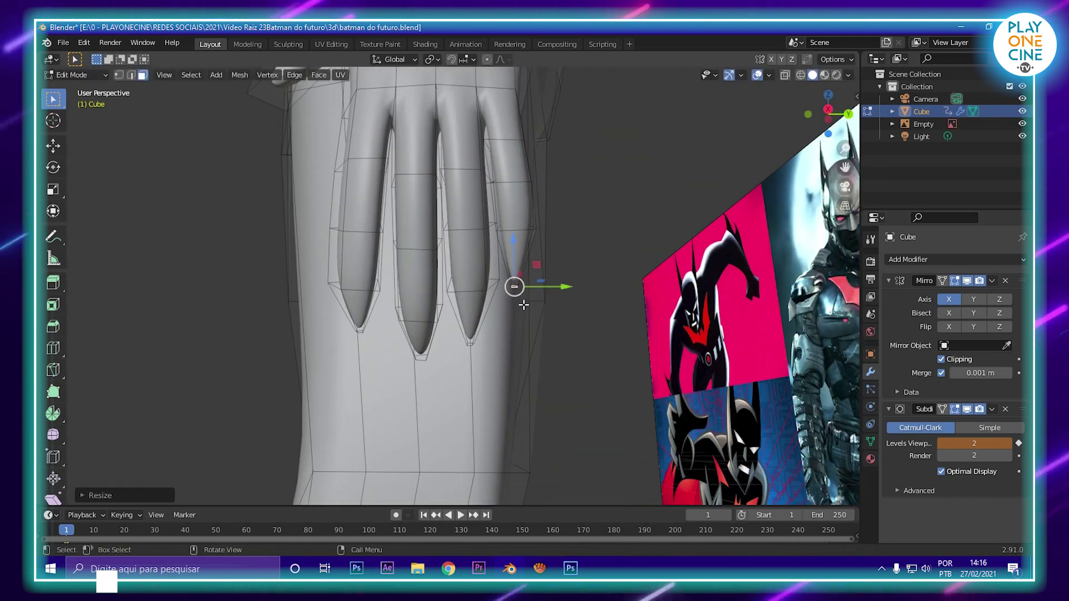
Step: Add a loop cut around the thumb between its base and tip
scroll(524, 305, "down", 4)
key("Tab")
middle_click_drag(332, 344, 376, 315)
key("Tab")
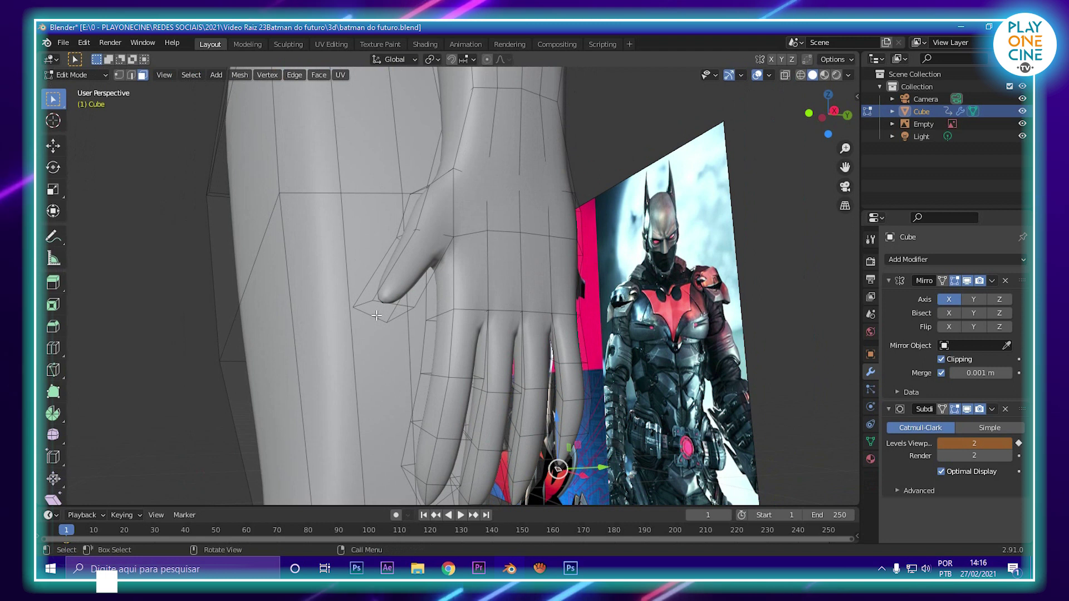
key("ctrl+r")
left_click(402, 278)
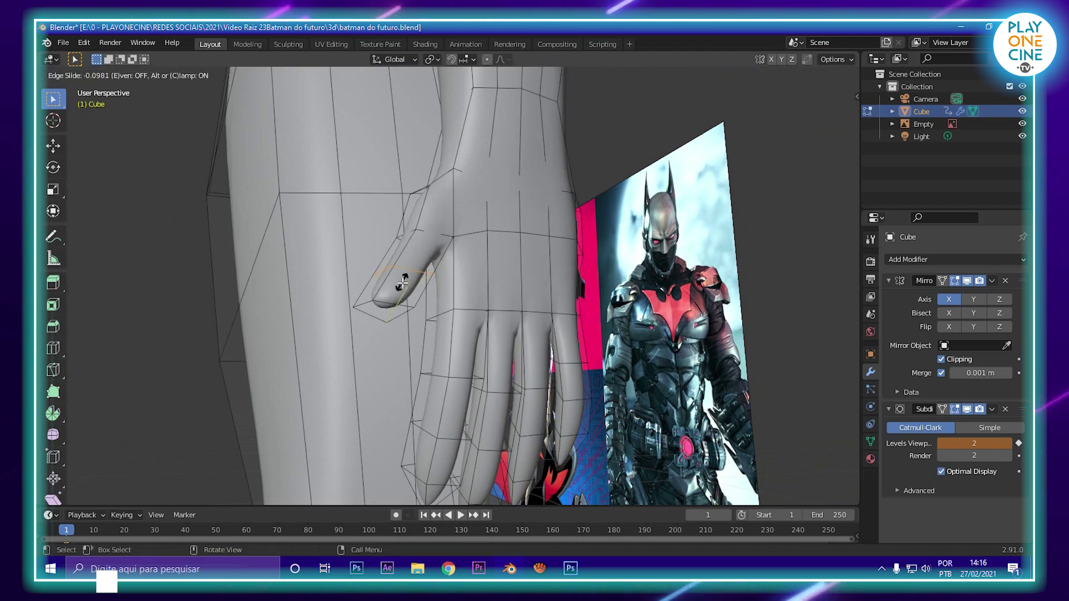
left_click(401, 295)
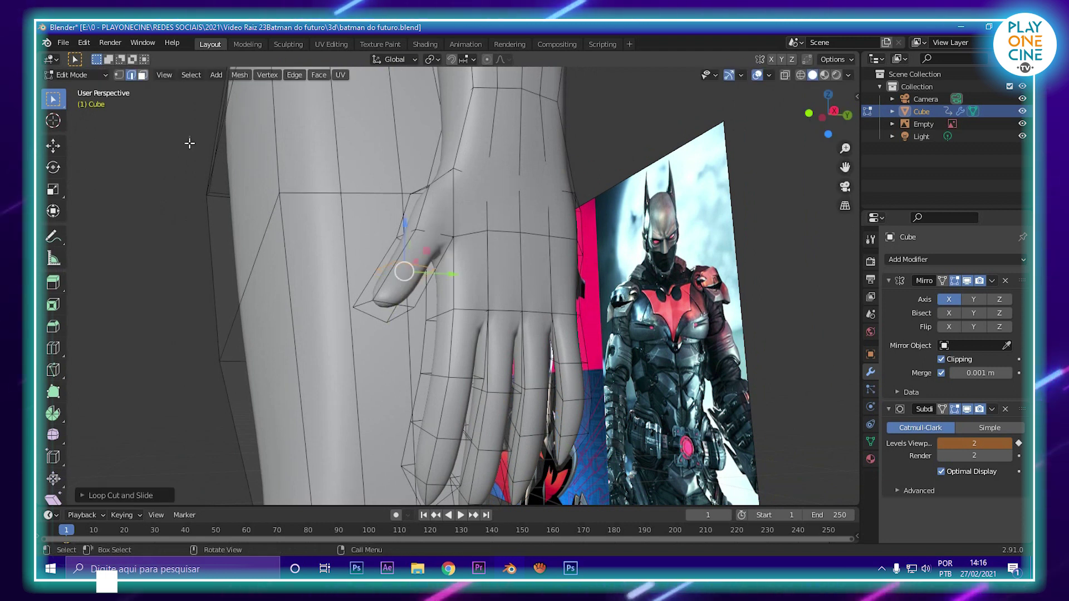
Step: Extrude the thumb's end face and scale it down into a tapered tip
key("e")
left_click(407, 368)
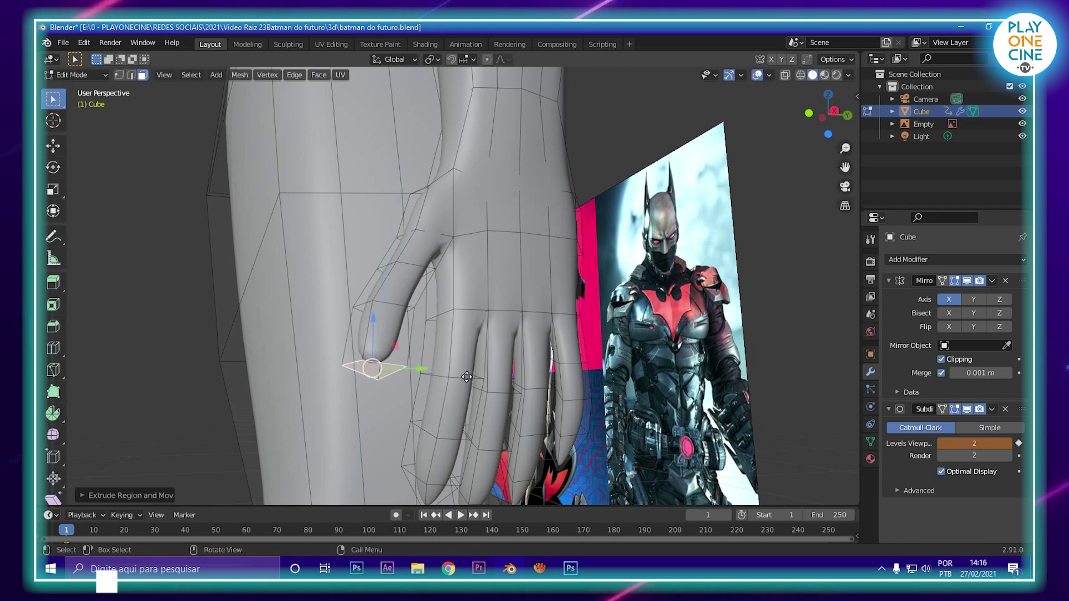
key("s")
left_click(393, 384)
middle_click_drag(394, 346, 357, 261)
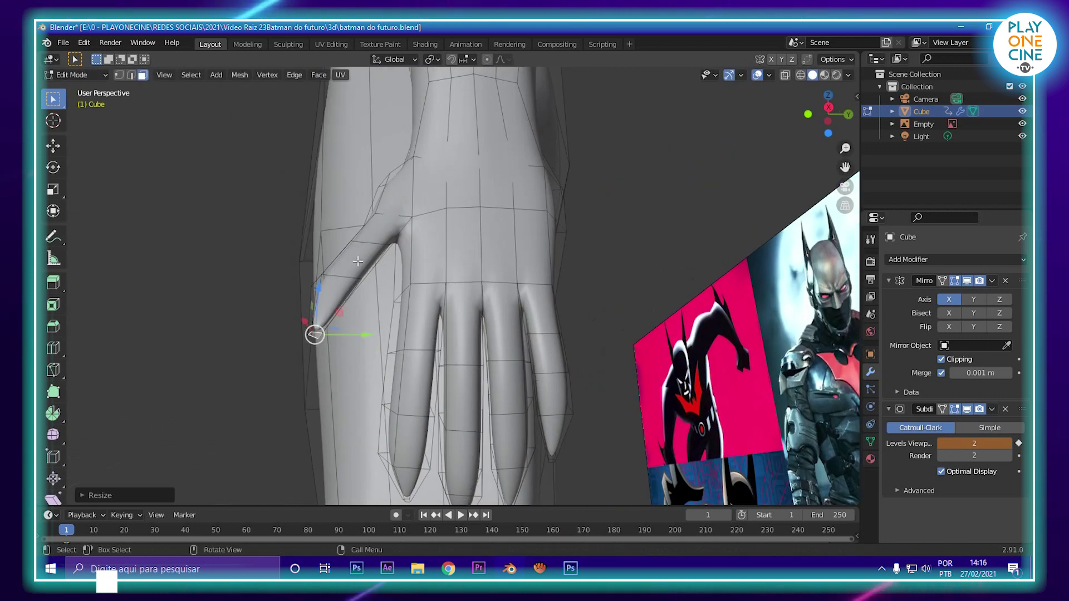
Step: Select the face loop around the thumb's middle segment and scale it
left_click(402, 255, "alt")
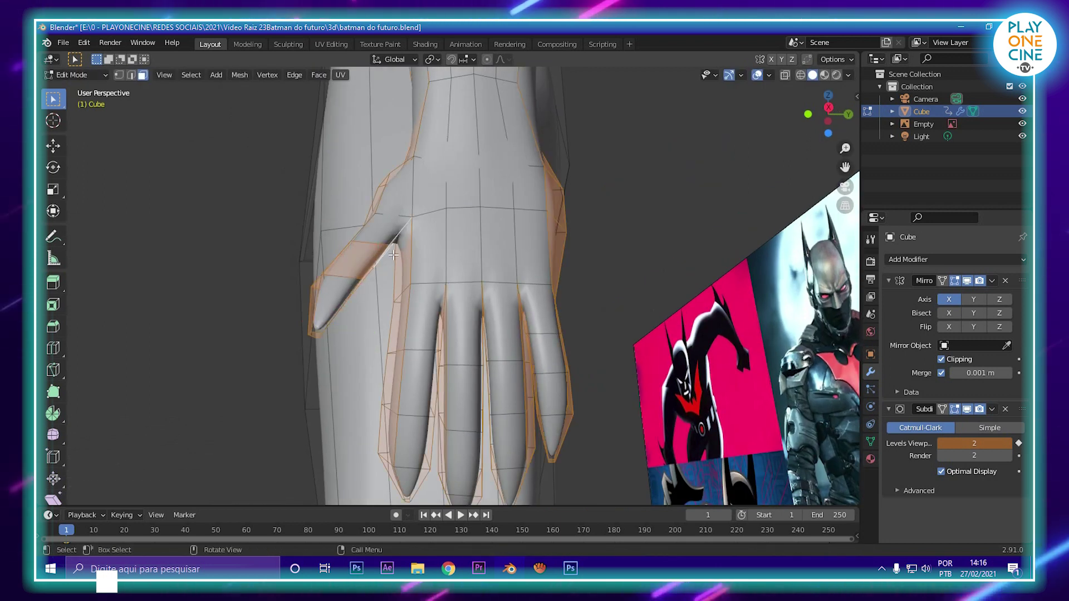
left_click(377, 261, "alt")
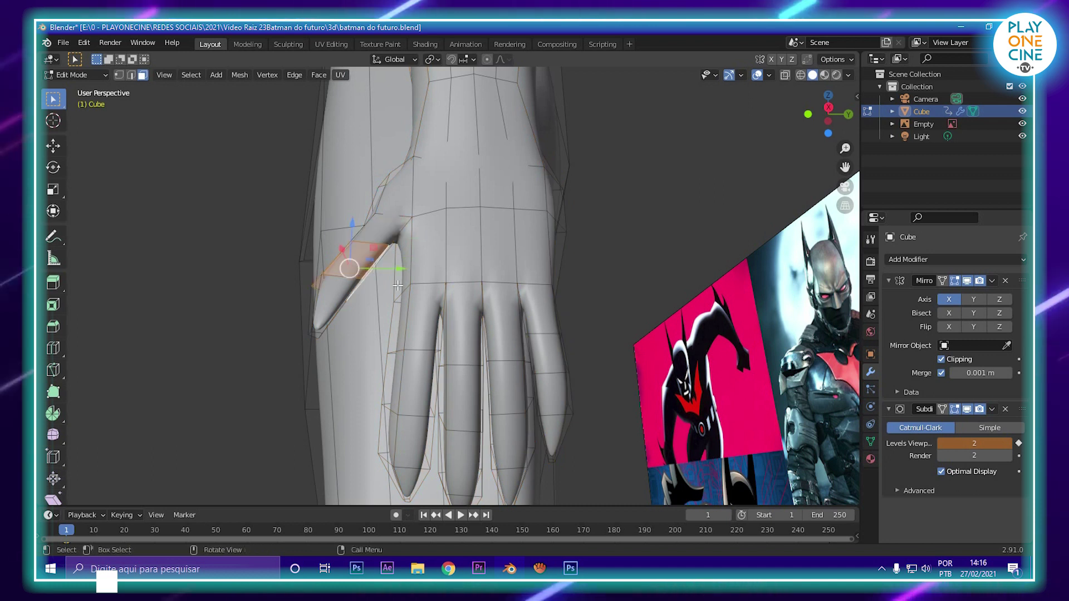
key("s")
left_click(426, 289)
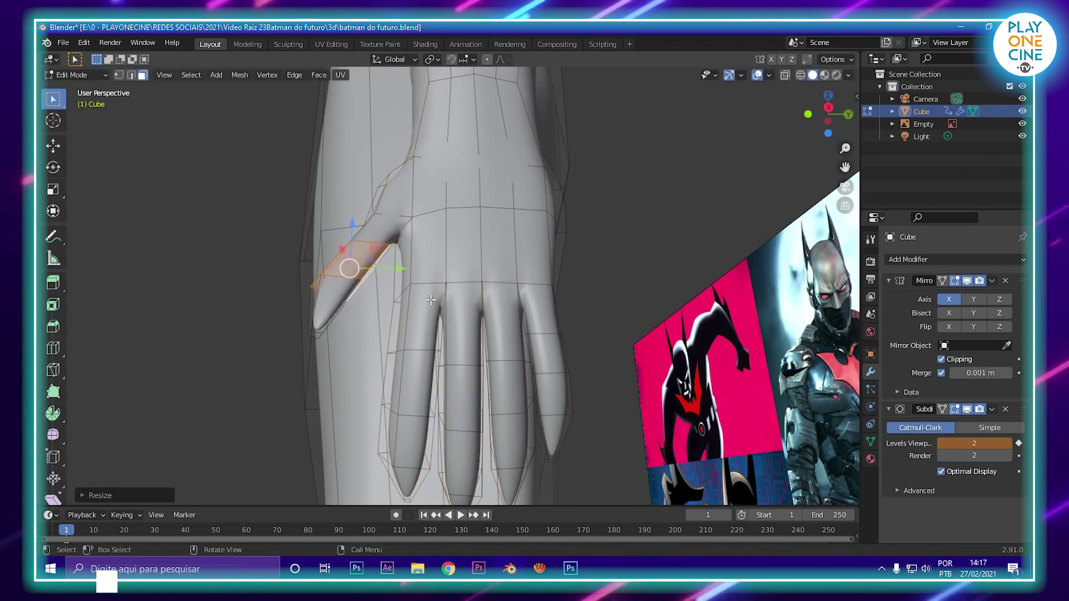
middle_click_drag(469, 296, 446, 288)
scroll(470, 301, "up", 3)
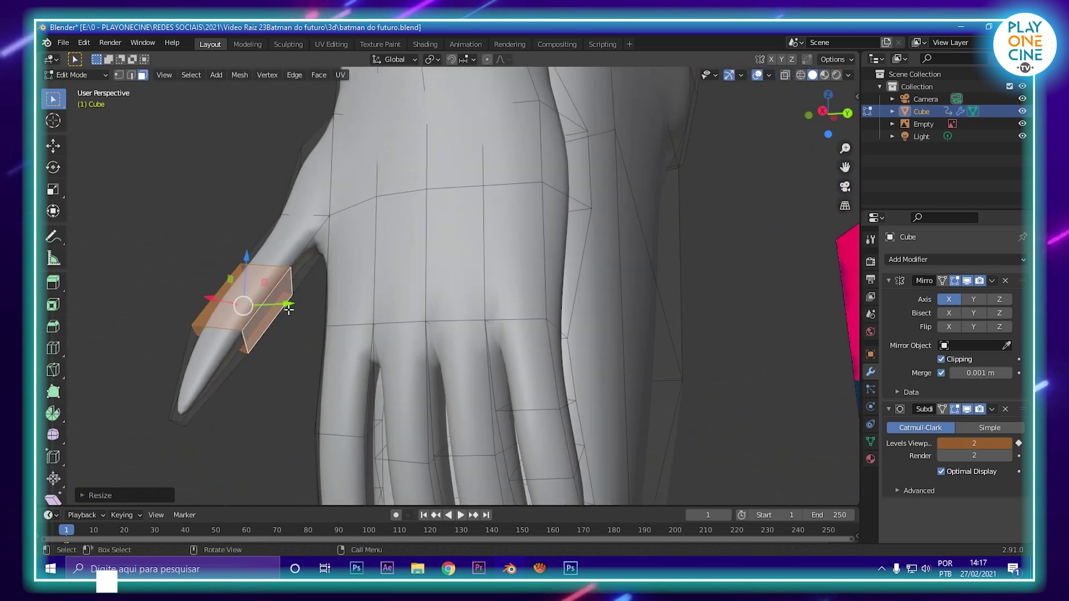
Step: Scale the thumb's inner side faces along Y and shift the face at the web beside the hand along Y
left_click(282, 298)
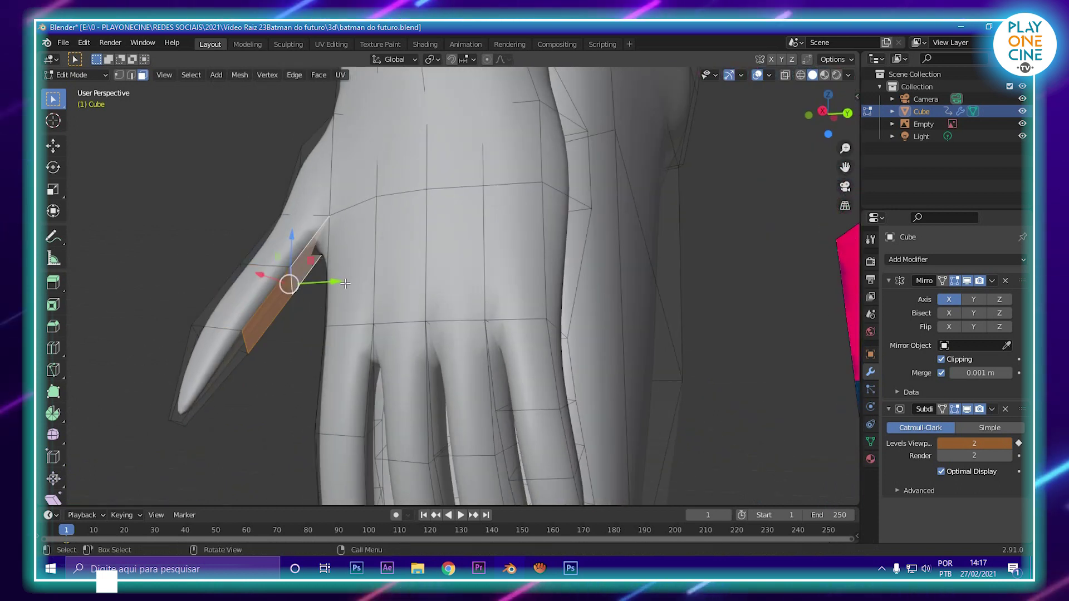
key("s")
key("y")
left_click(380, 295)
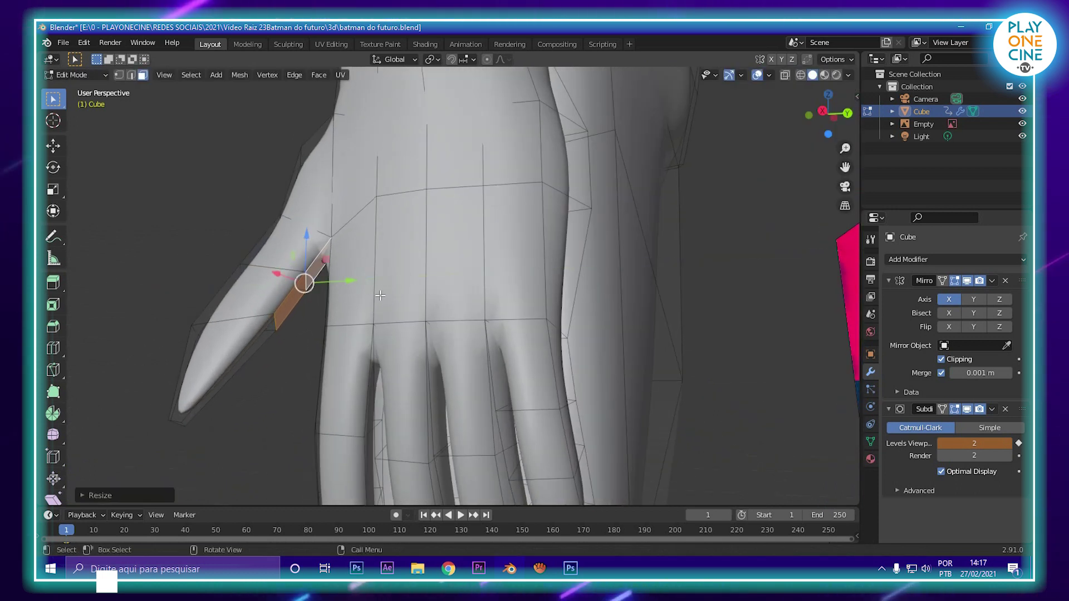
left_click(321, 263)
left_click_drag(362, 262, 373, 270)
Step: Select the face loop around the thumb's middle segment and scale it along X to thicken the thumb
key("Tab")
scroll(379, 272, "down", 5)
middle_click_drag(384, 272, 498, 284)
key("Tab")
left_click(495, 281, "alt")
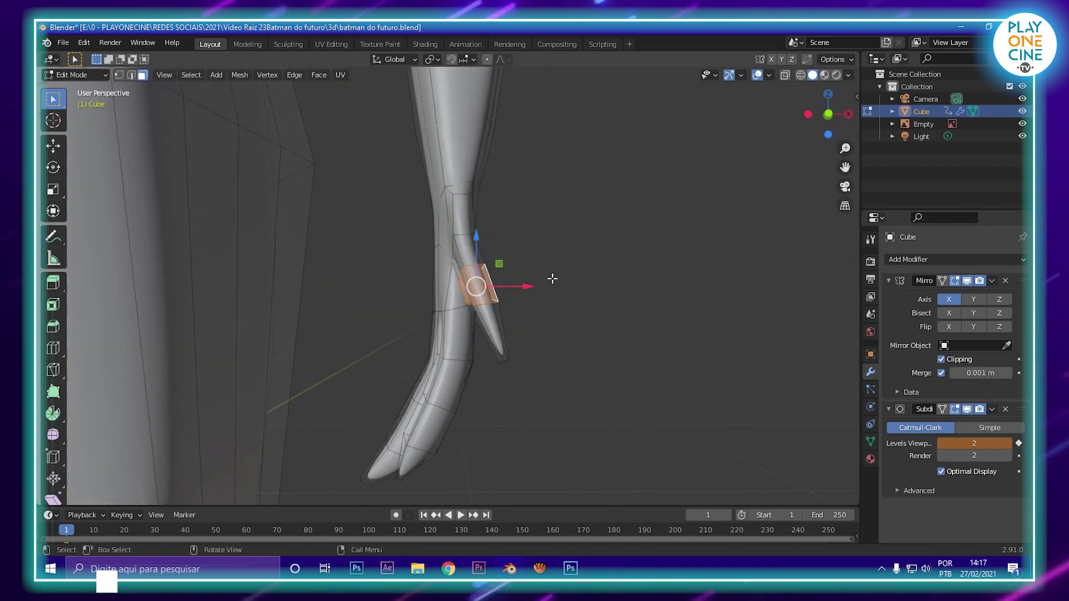
key("s")
key("x")
left_click(590, 281)
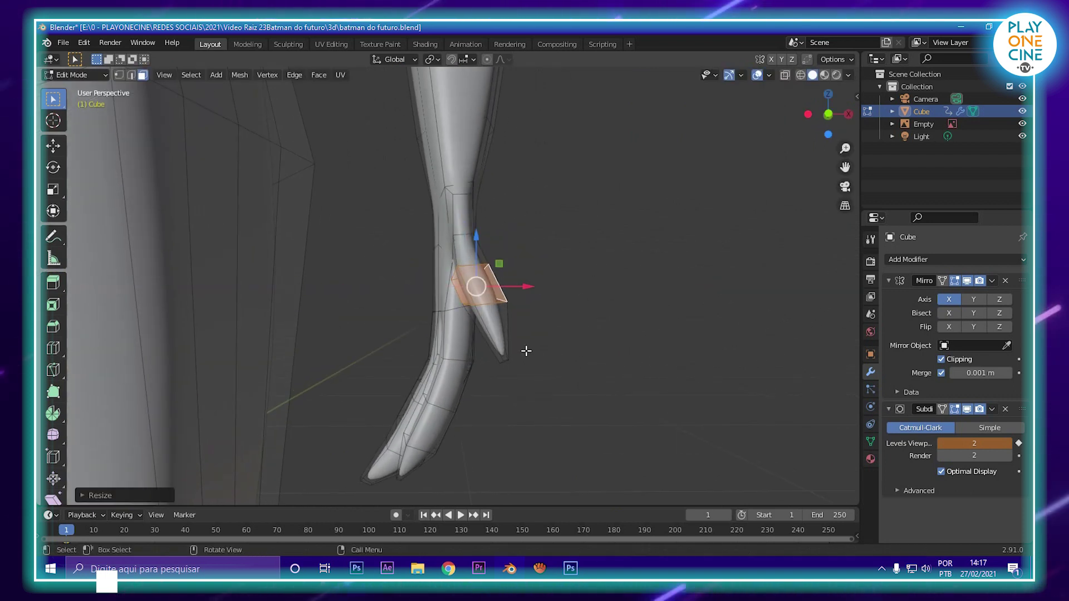
Step: Select the thumb's middle and end segments, rotate them about Y, and move them along X toward the palm
left_click(490, 329, "alt")
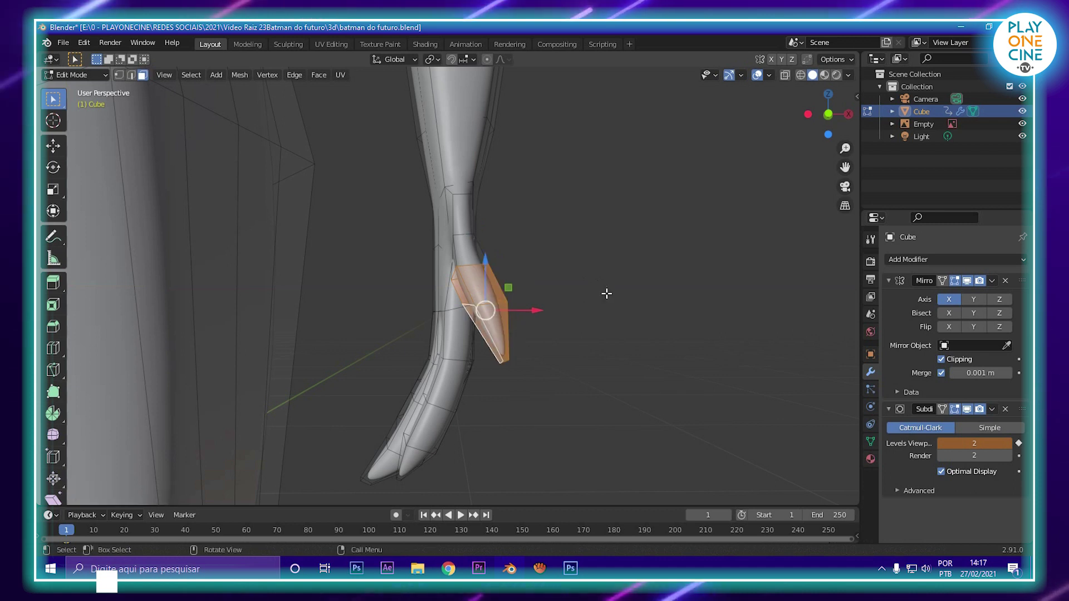
key("r")
key("x")
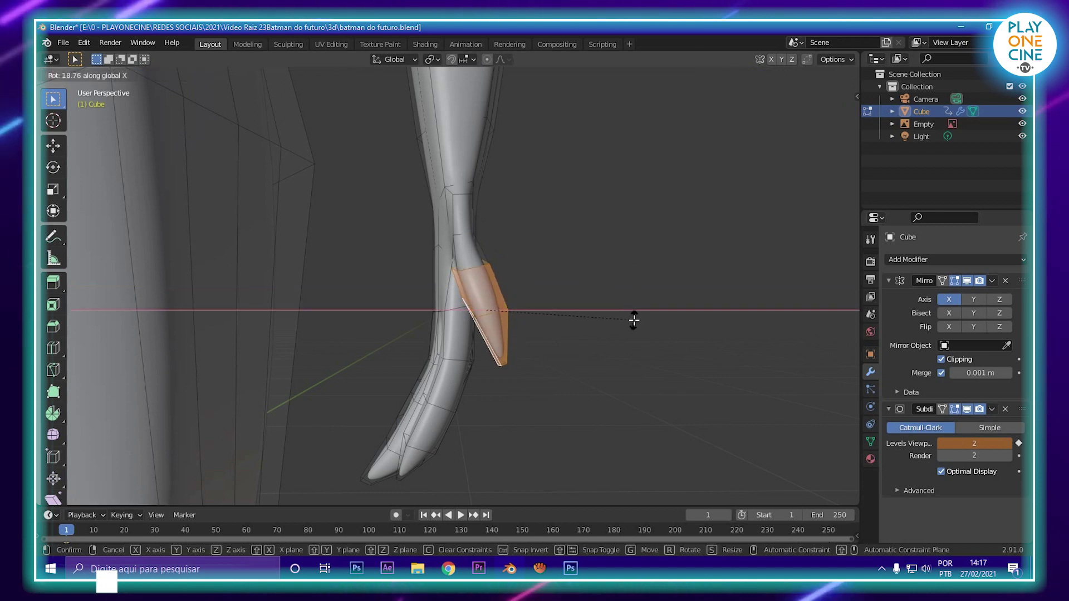
left_click(632, 356)
key("g")
key("x")
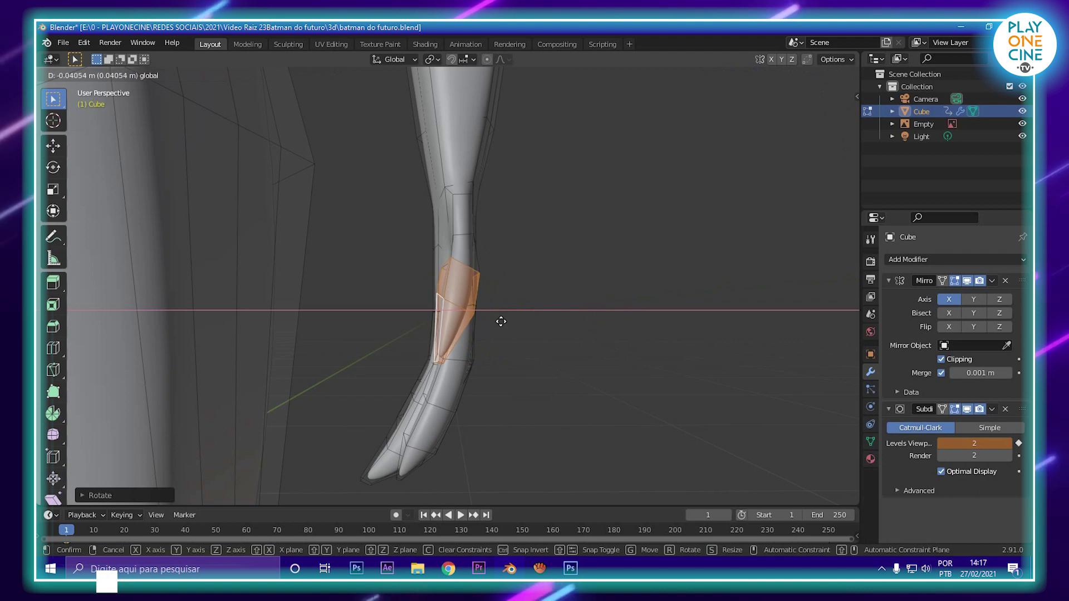
left_click(504, 324)
Step: Select the faces at the thumb base and across the upper palm, and move them along X
scroll(512, 329, "up", 6)
middle_click_drag(515, 336, 548, 311)
left_click(485, 237)
left_click(469, 156, "shift")
left_click(422, 167, "shift")
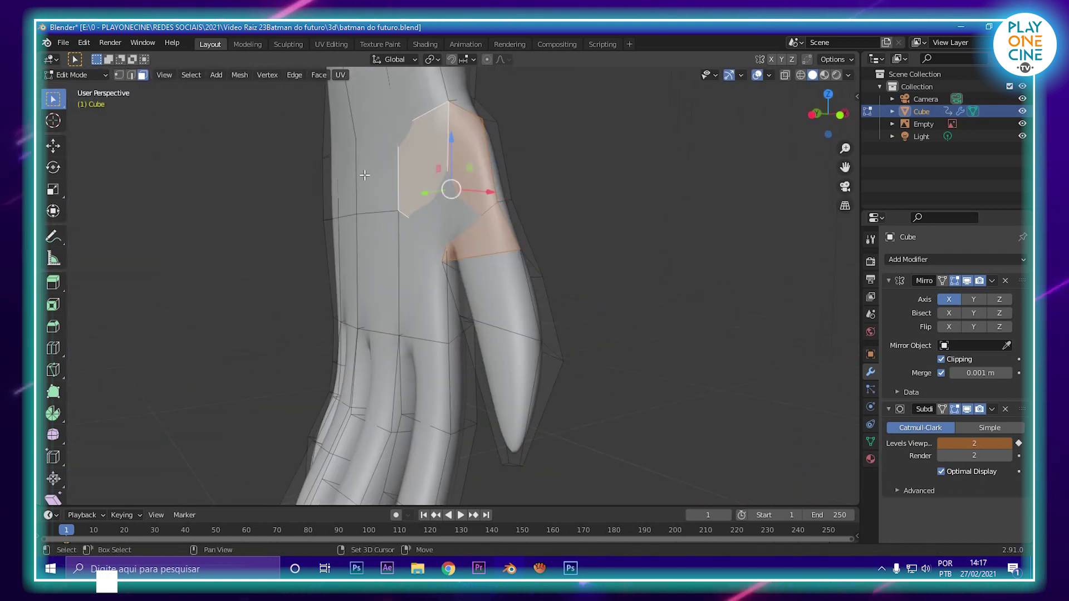
left_click(364, 175, "shift")
left_click(327, 182, "shift")
left_click(348, 268, "shift")
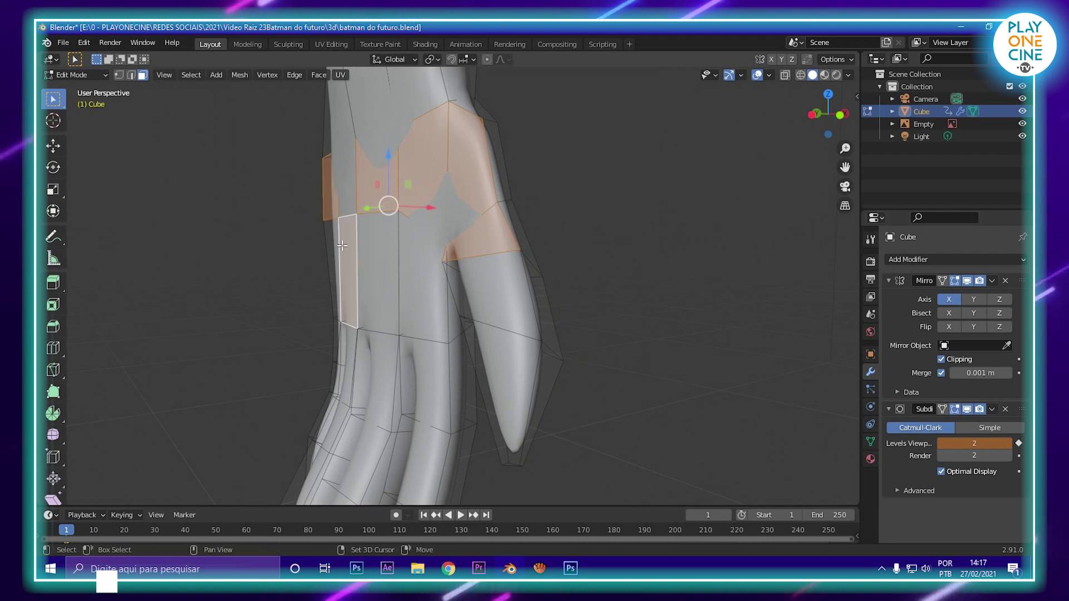
left_click(341, 245, "shift")
middle_click_drag(345, 172, 418, 202)
key("g")
key("x")
left_click(436, 222)
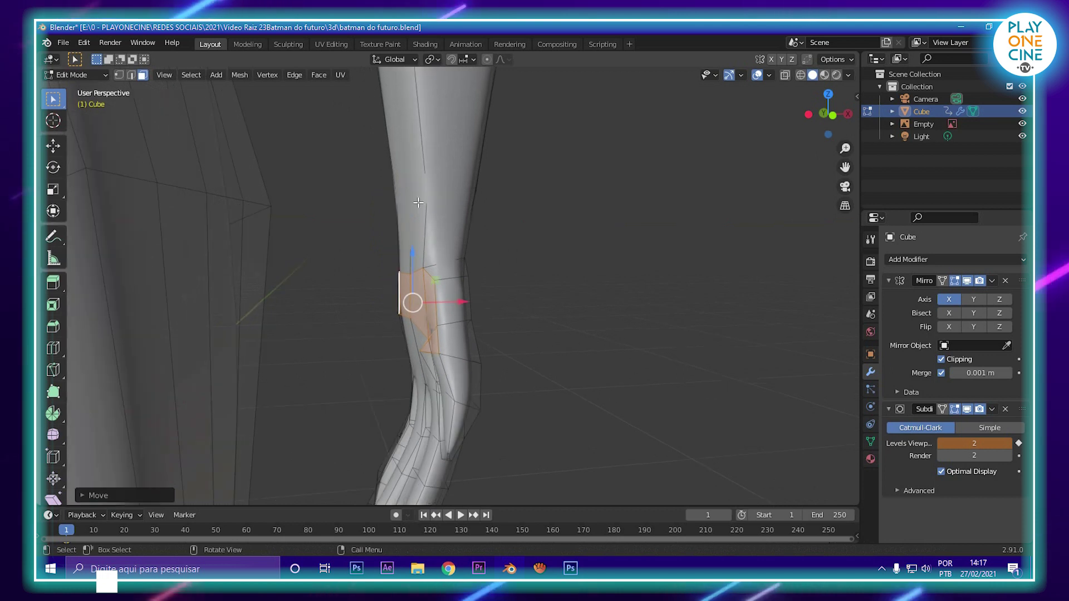
Step: Select the faces at the wrist just above the hand, scale them along X, and move them along X
left_click(420, 238)
right_click(419, 238)
key("s")
key("x")
left_click(491, 234)
key("g")
key("x")
left_click(489, 232)
middle_click_drag(488, 233, 423, 203)
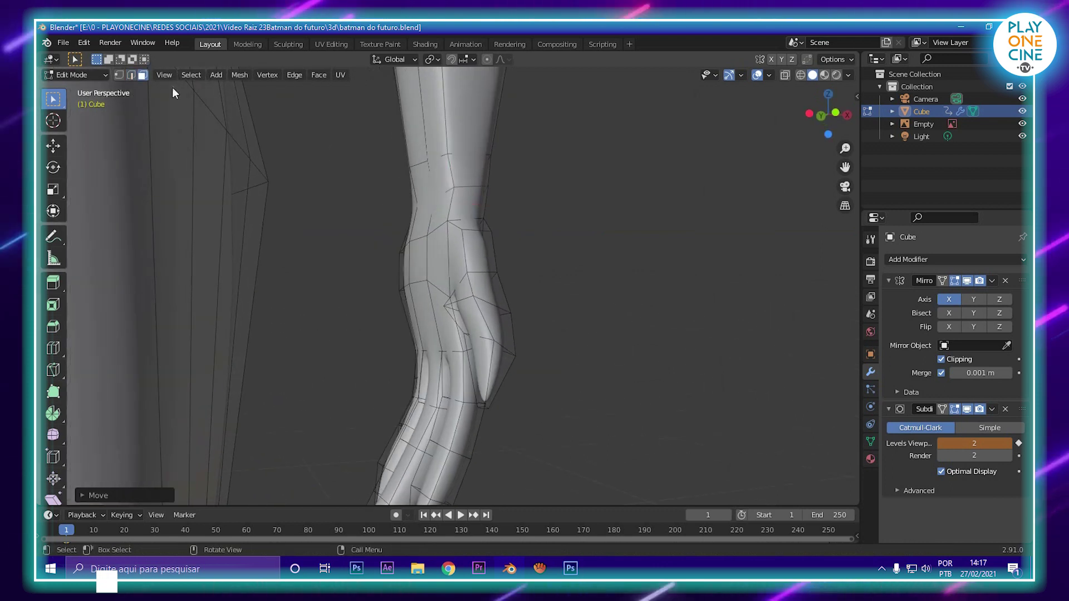
Step: Select the row of faces across the hand between the wrist and the fingers and move it along X
scroll(441, 310, "up", 3)
middle_click_drag(439, 311, 471, 326)
left_click(356, 257)
left_click(424, 254, "shift")
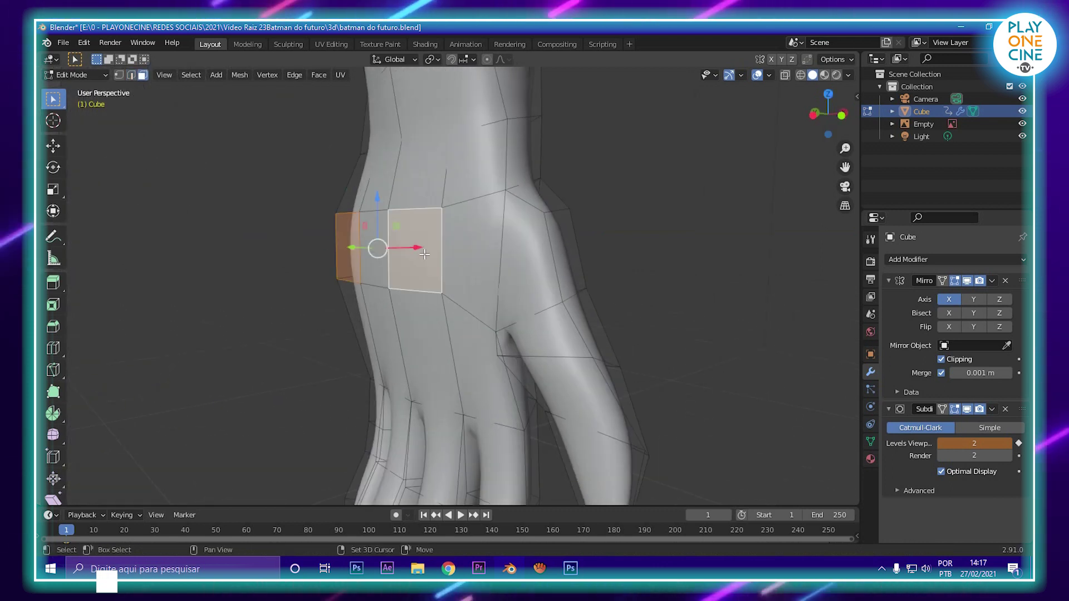
middle_click_drag(386, 272, 438, 254)
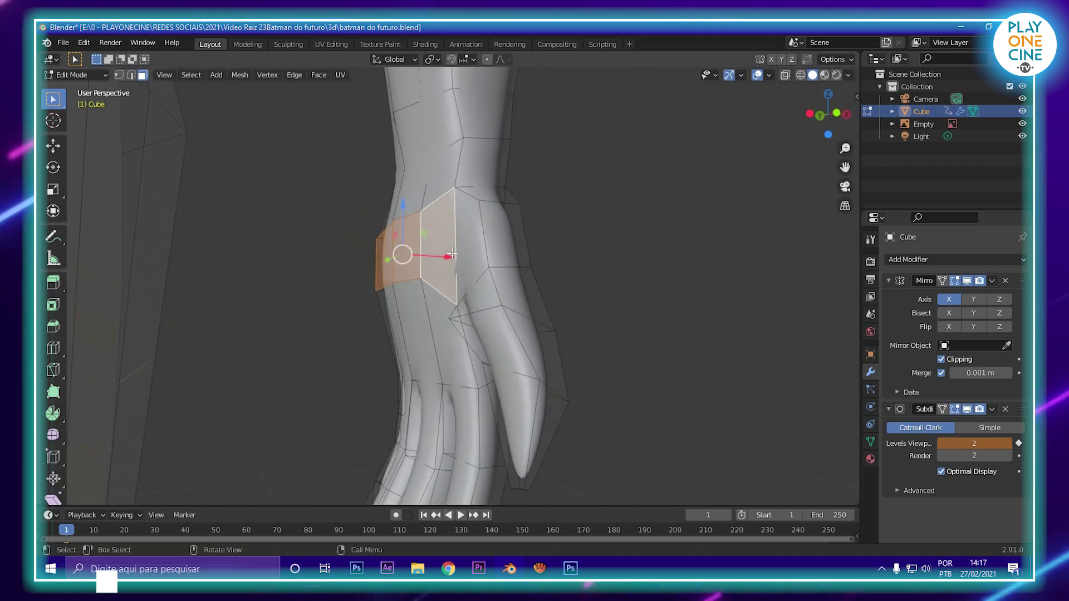
key("g")
key("x")
left_click(438, 254)
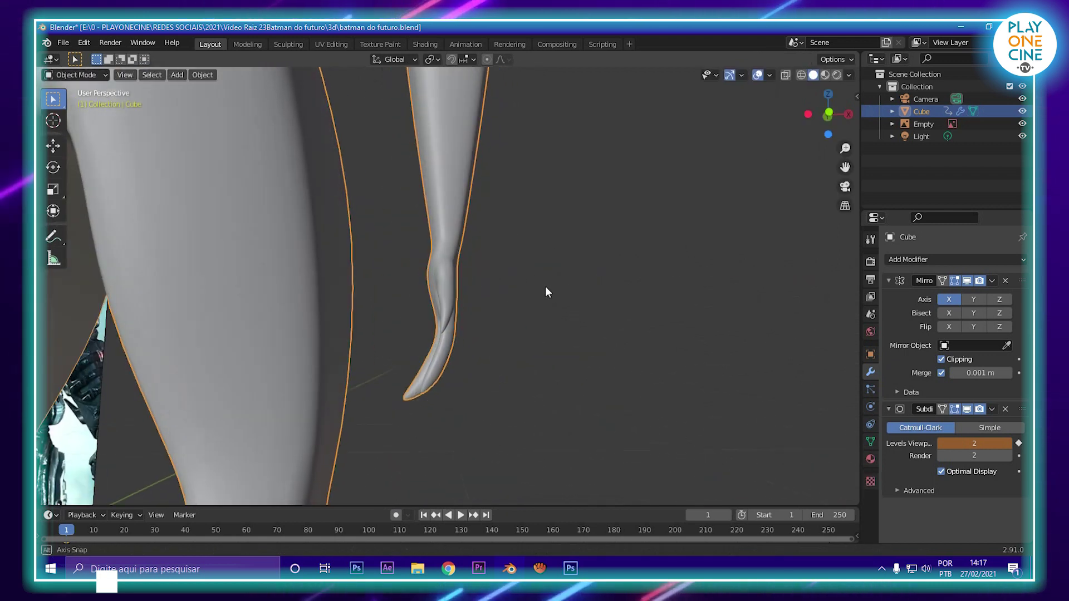
Step: Select the whole hand in wireframe shading, return to solid shading, and scale the hand up by about 1.44
scroll(544, 286, "down", 3)
mouse_move(544, 286)
middle_mouse_down()
mouse_move(315, 305)
mouse_move(390, 301)
mouse_move(599, 334)
mouse_move(425, 275)
mouse_move(480, 267)
mouse_move(559, 340)
mouse_move(579, 315)
mouse_move(538, 283)
middle_mouse_up()
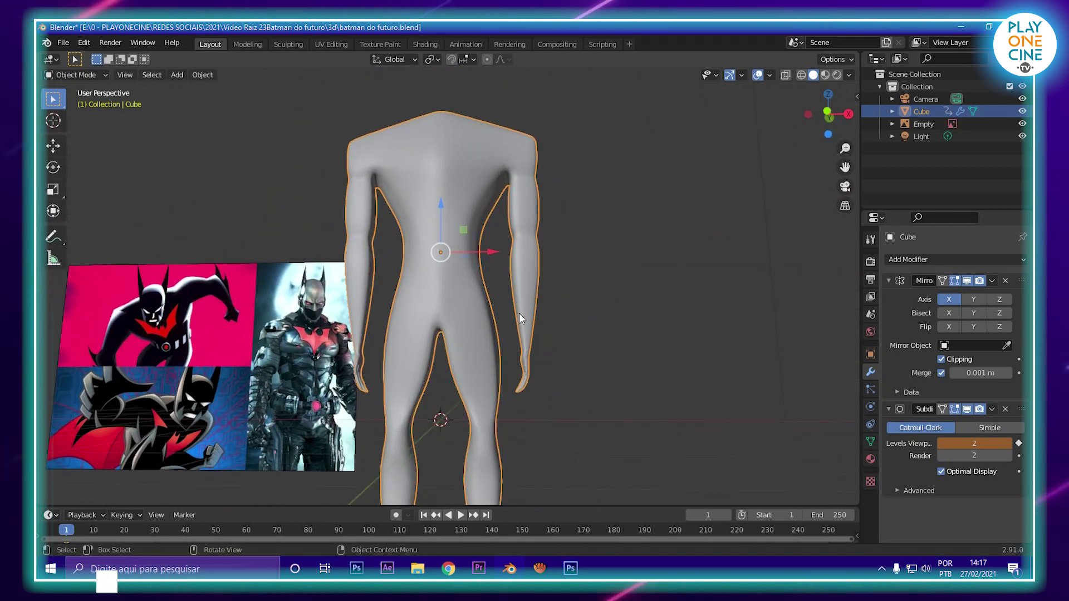
middle_click_drag(515, 332, 552, 292)
key("Tab")
middle_click_drag(539, 249, 586, 345)
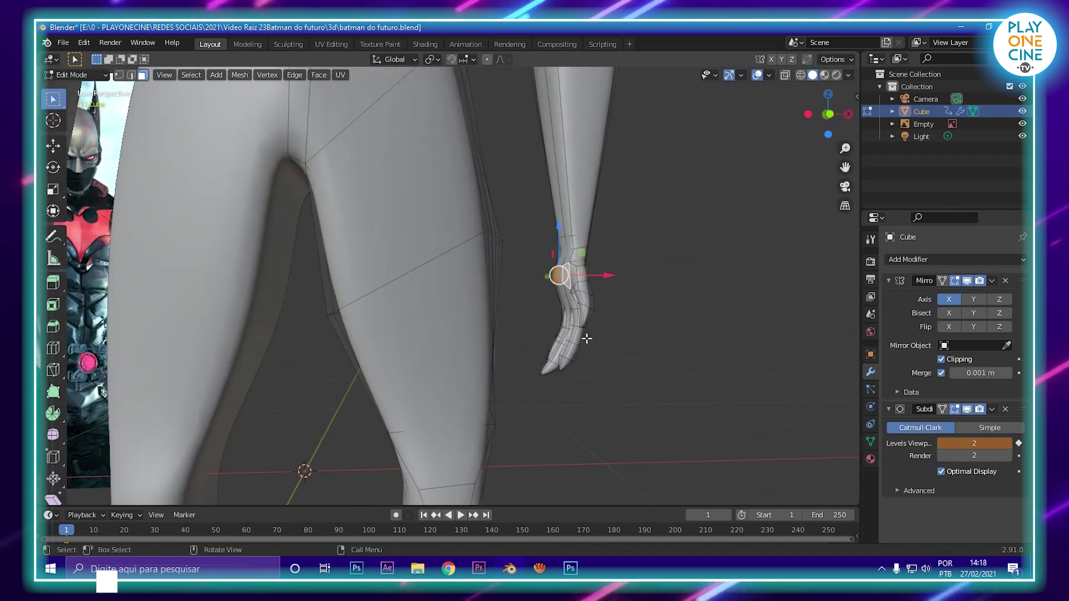
key("z")
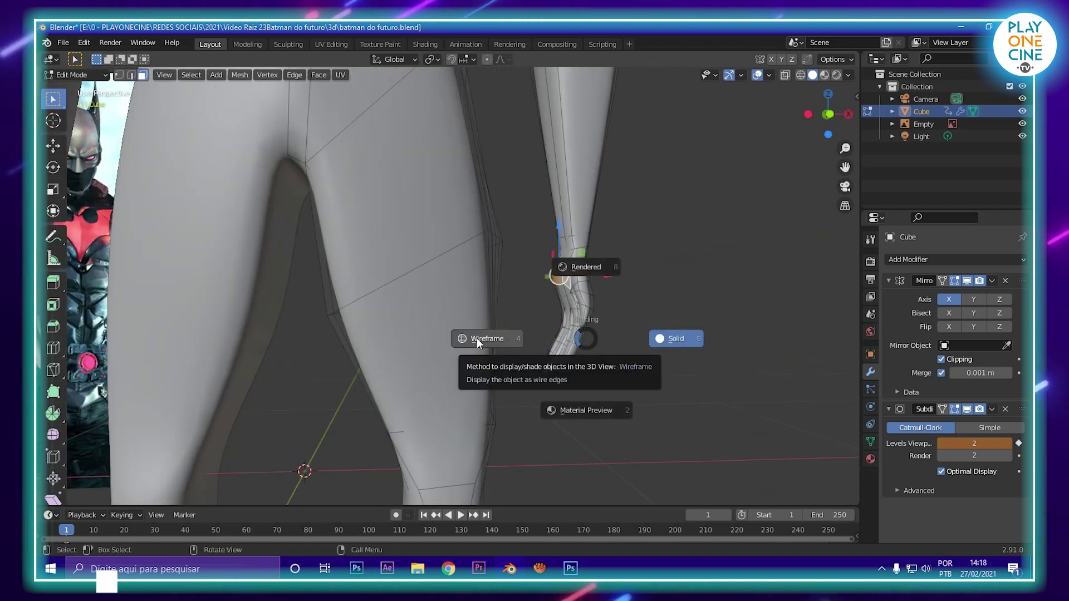
left_click(477, 339)
left_click_drag(525, 429, 655, 219)
middle_click_drag(655, 218, 533, 287)
key("z")
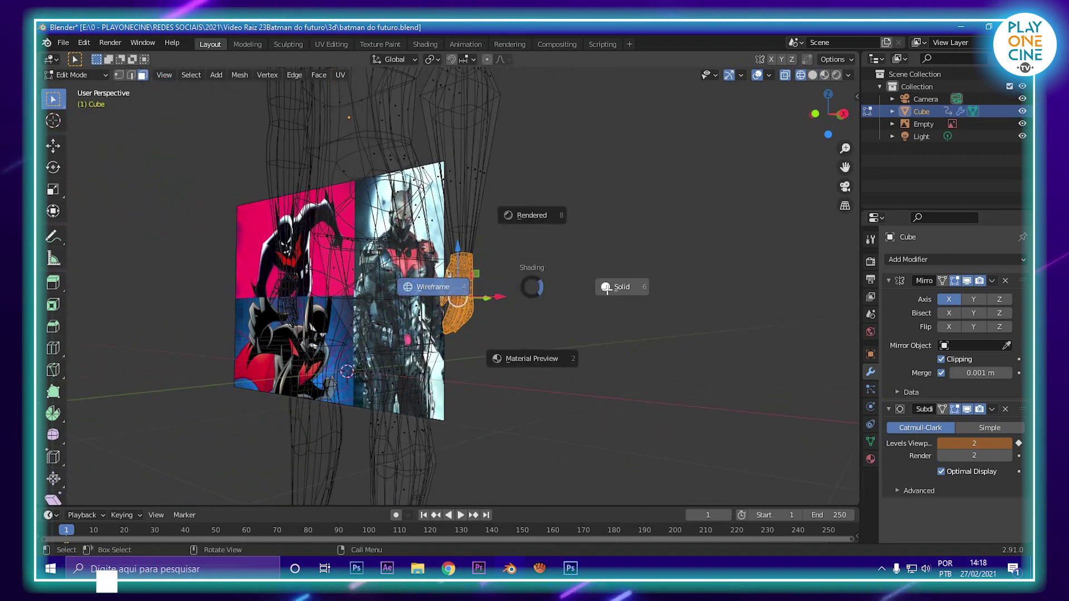
left_click(601, 290)
key("s")
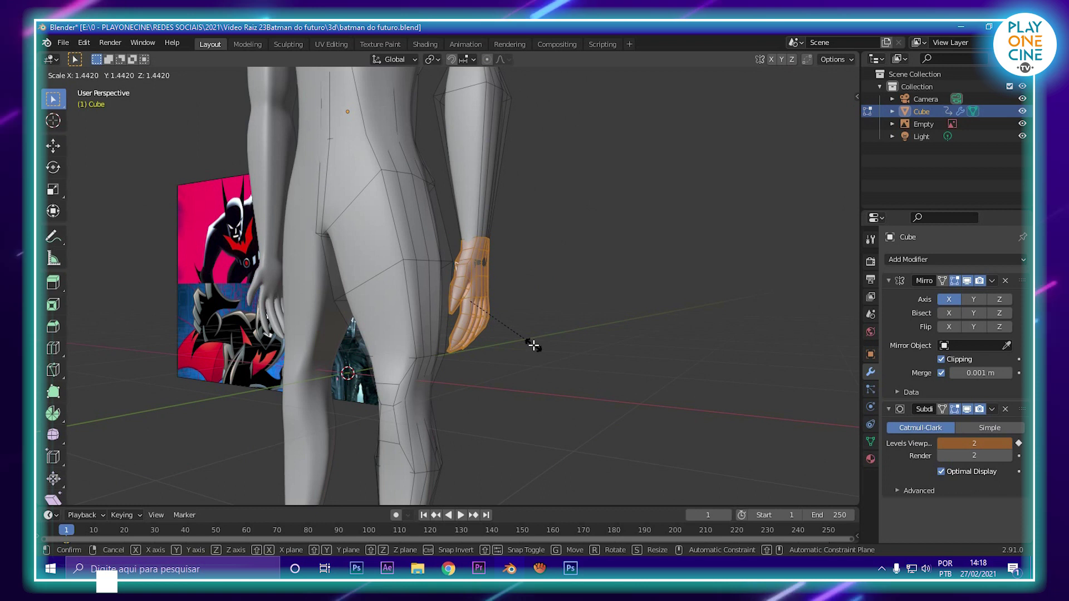
left_click(533, 345)
Step: Select the leg from just above the knee down to the foot in wireframe shading, lengthen it along Z, and move it down
scroll(544, 349, "down", 3)
middle_click_drag(543, 348, 490, 314)
scroll(452, 243, "up", 1)
scroll(490, 312, "up", 3)
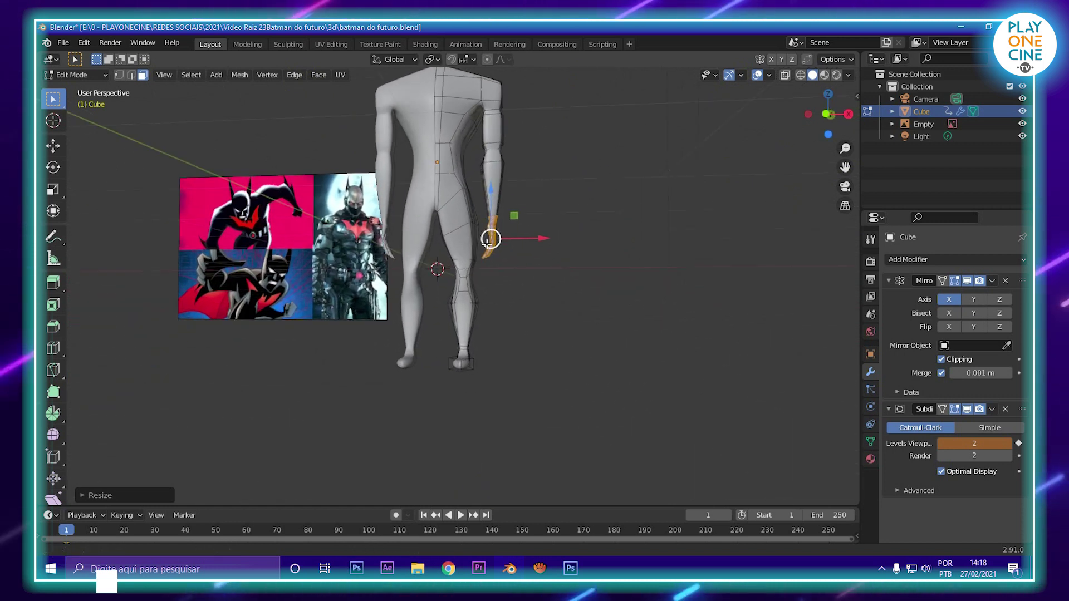
key("z")
left_click(377, 368)
left_click_drag(392, 457, 511, 318)
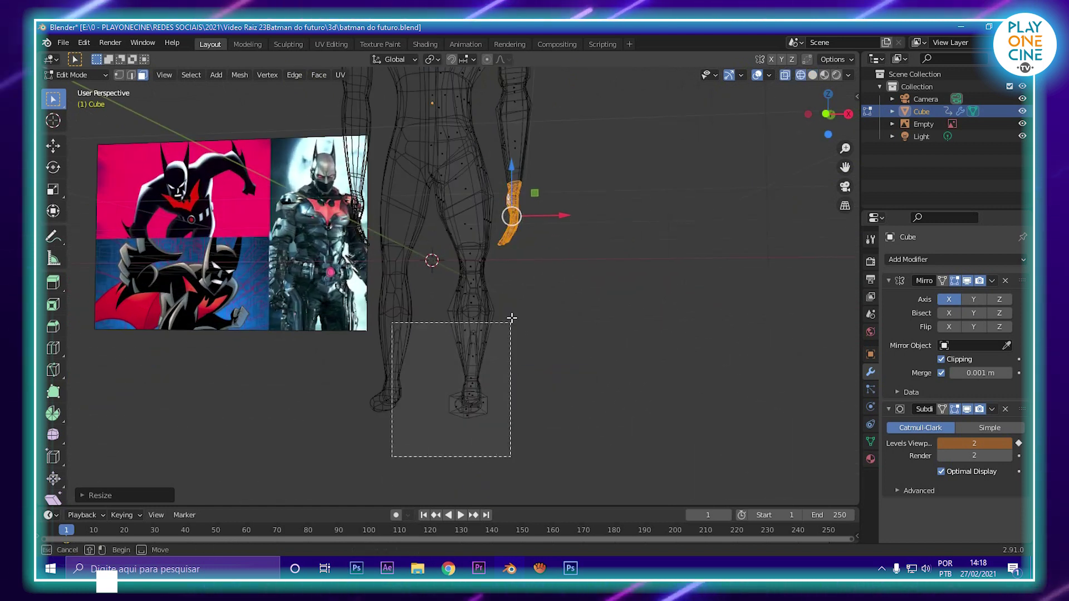
left_click_drag(499, 255, 500, 256)
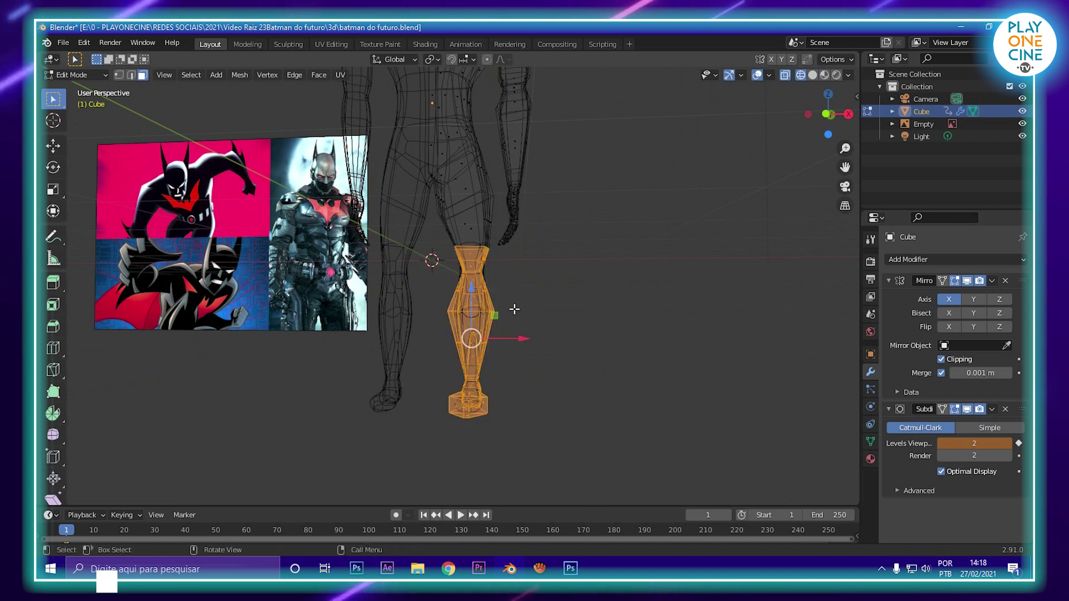
key("s")
key("z")
left_click(509, 402)
key("g")
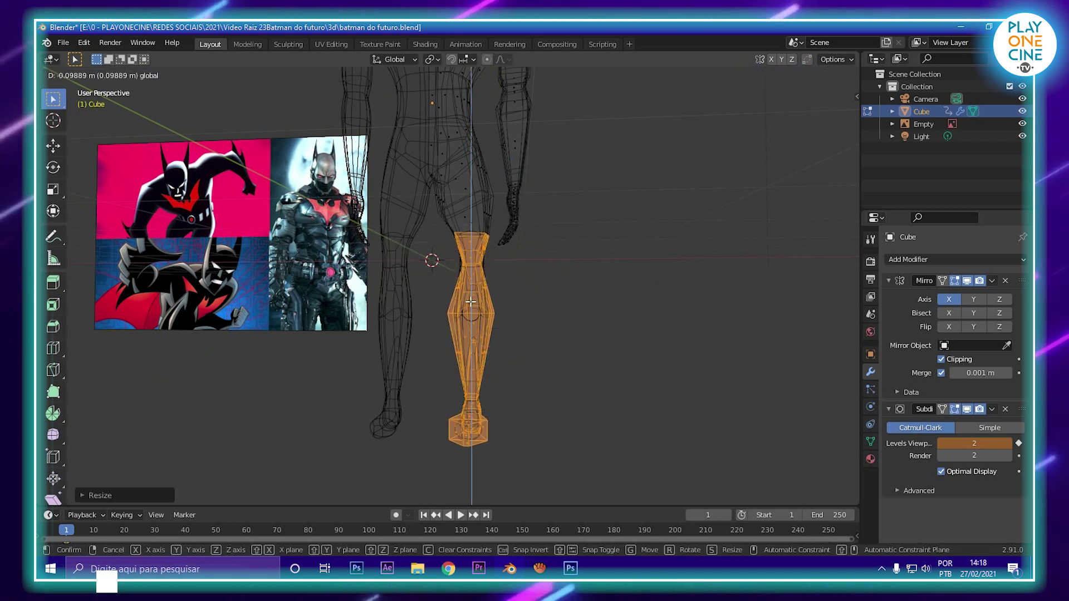
left_click(471, 312)
Step: Select the central faces on top of the torso at the neck base and widen them along X
middle_click_drag(471, 312, 358, 325)
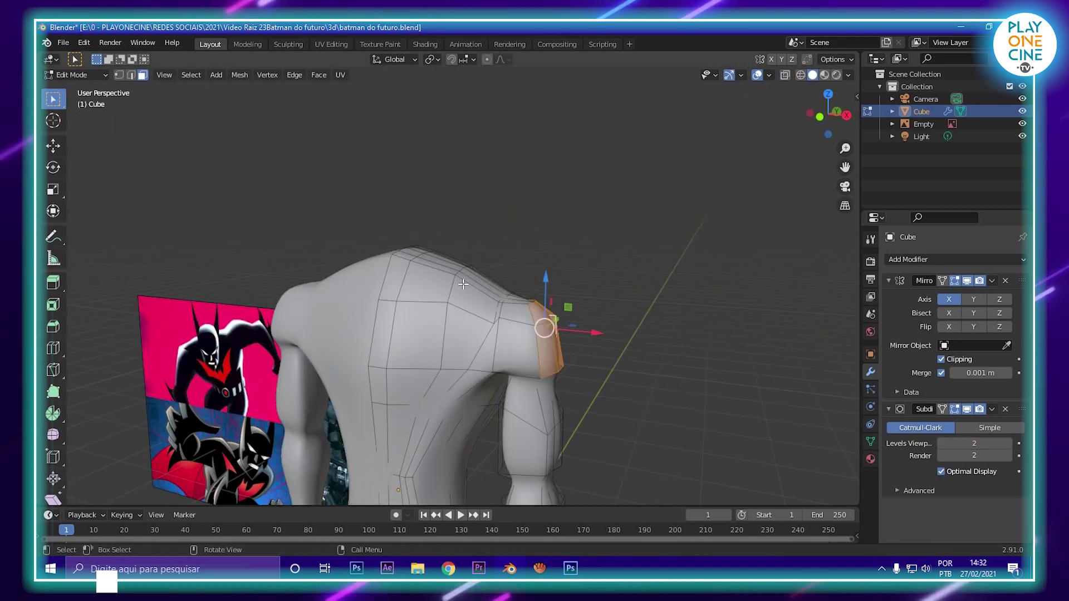
middle_click_drag(463, 285, 458, 345)
key("Tab")
scroll(459, 346, "up", 5)
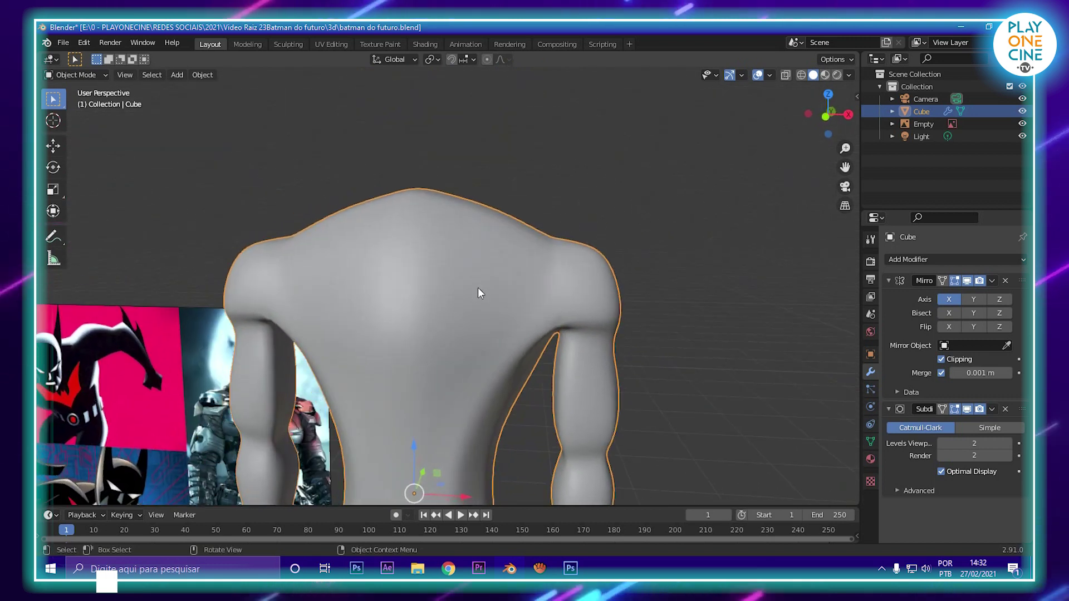
scroll(477, 288, "down", 2)
middle_click_drag(478, 288, 476, 335)
key("Tab")
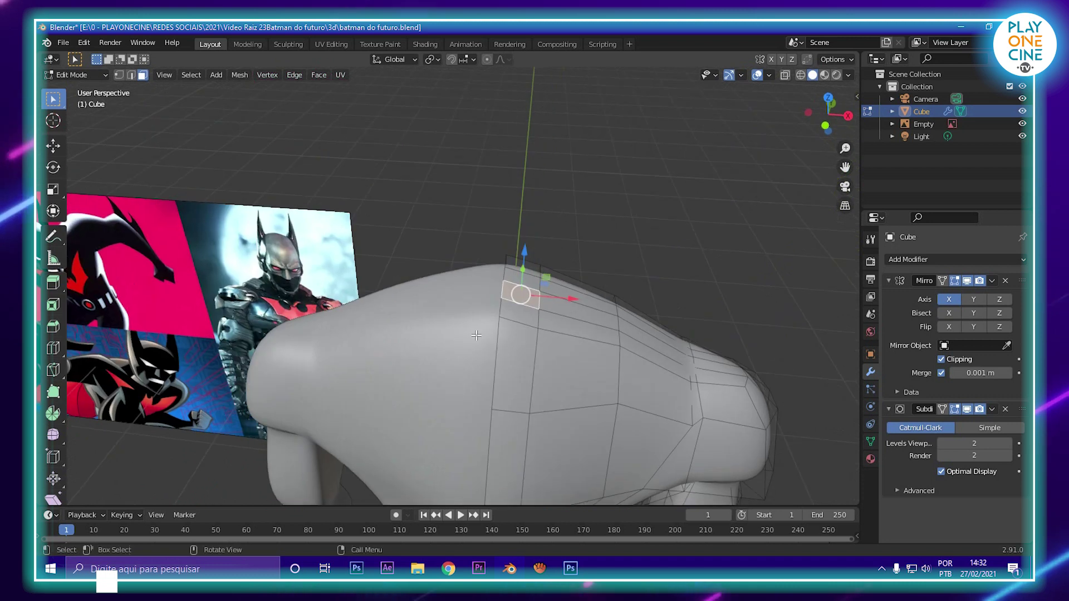
key("x")
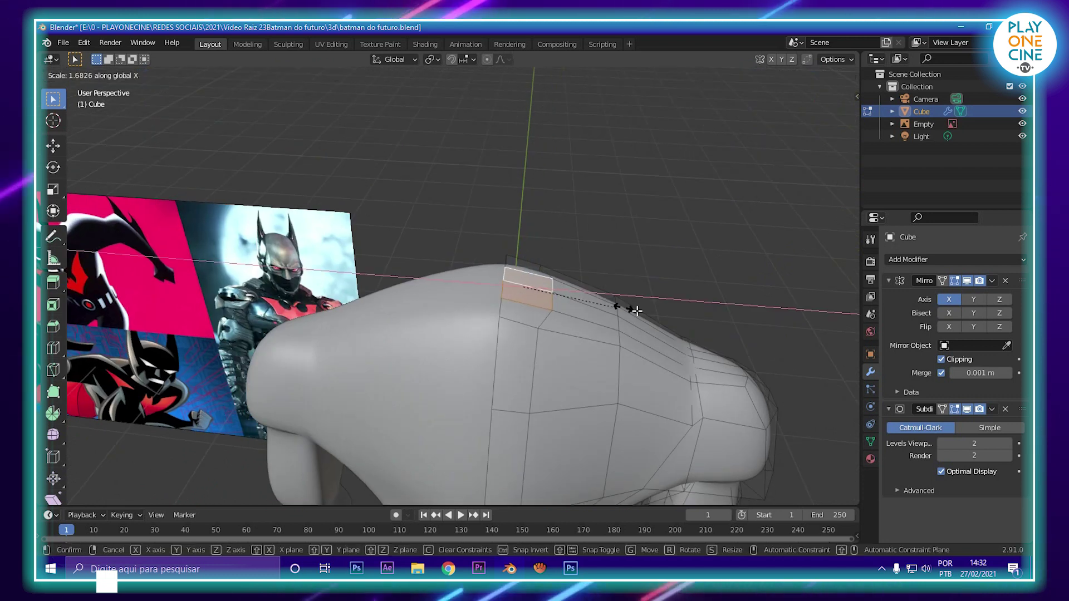
left_click(667, 322)
middle_click_drag(667, 321, 164, 327)
middle_click_drag(361, 307, 534, 333)
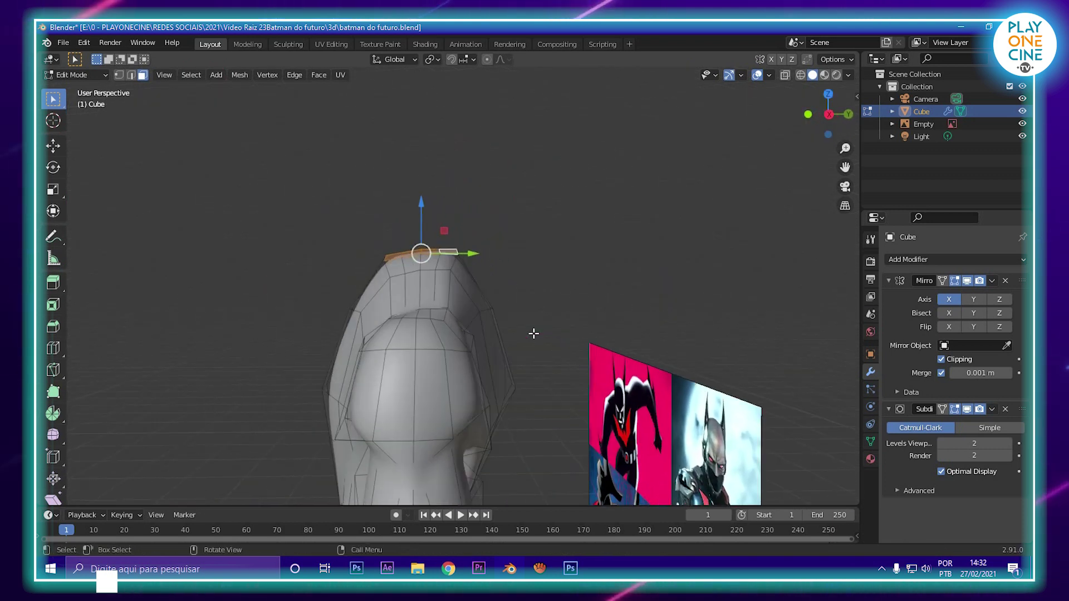
Step: Extrude the neck base faces up along Z about 0.15 m, scale them, and extrude a second neck segment upward
key("g")
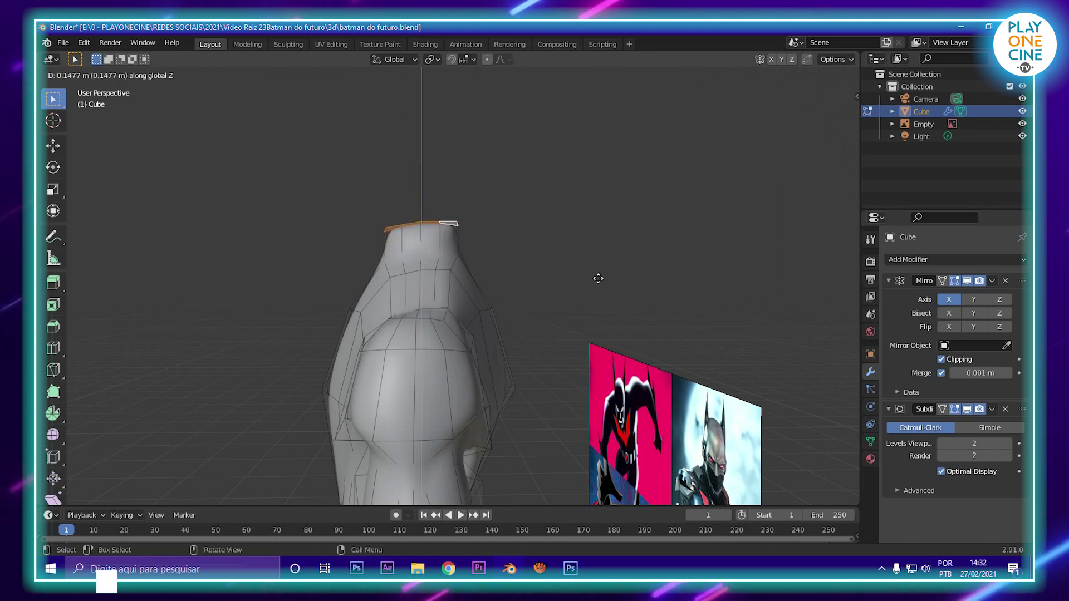
left_click(598, 278)
key("s")
left_click(604, 278)
key("g")
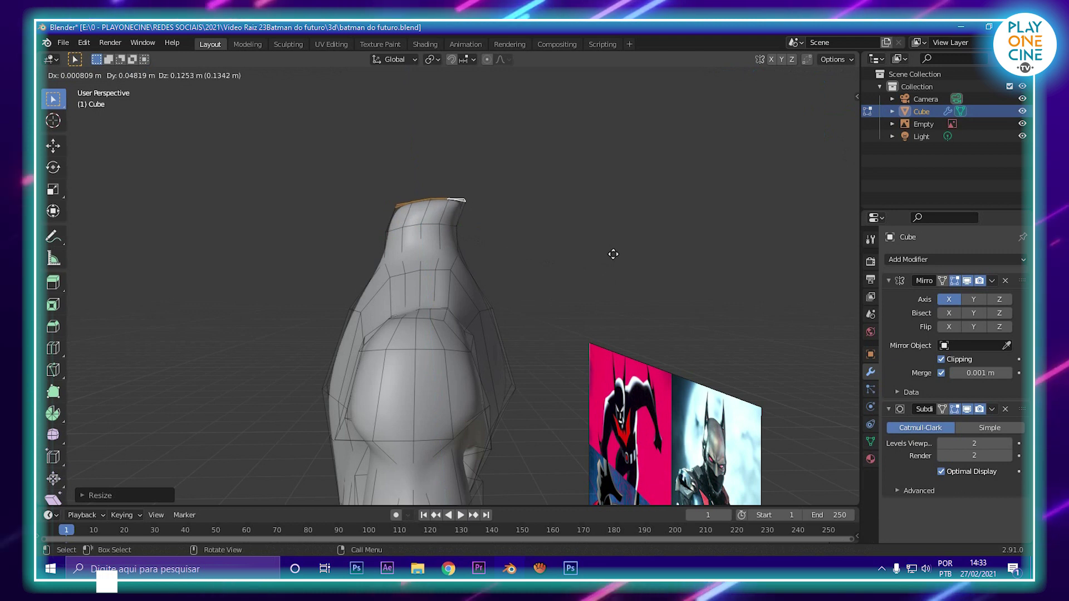
left_click(612, 256)
Step: Move the neck's top faces along Y to straighten the neck and rotate them
left_click_drag(473, 204, 495, 195)
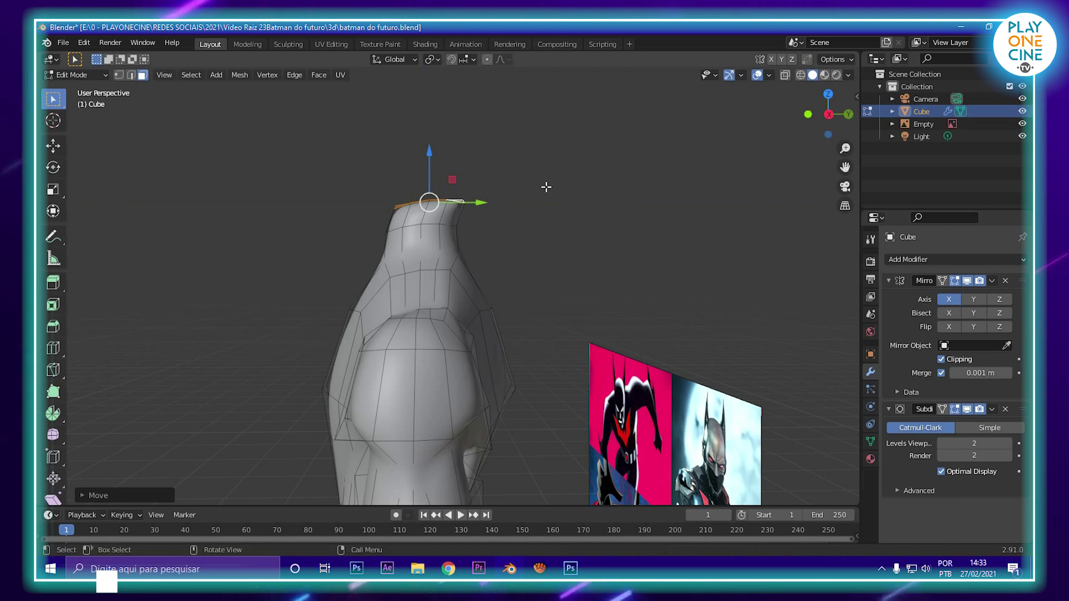
key("g")
key("x")
left_click(559, 222)
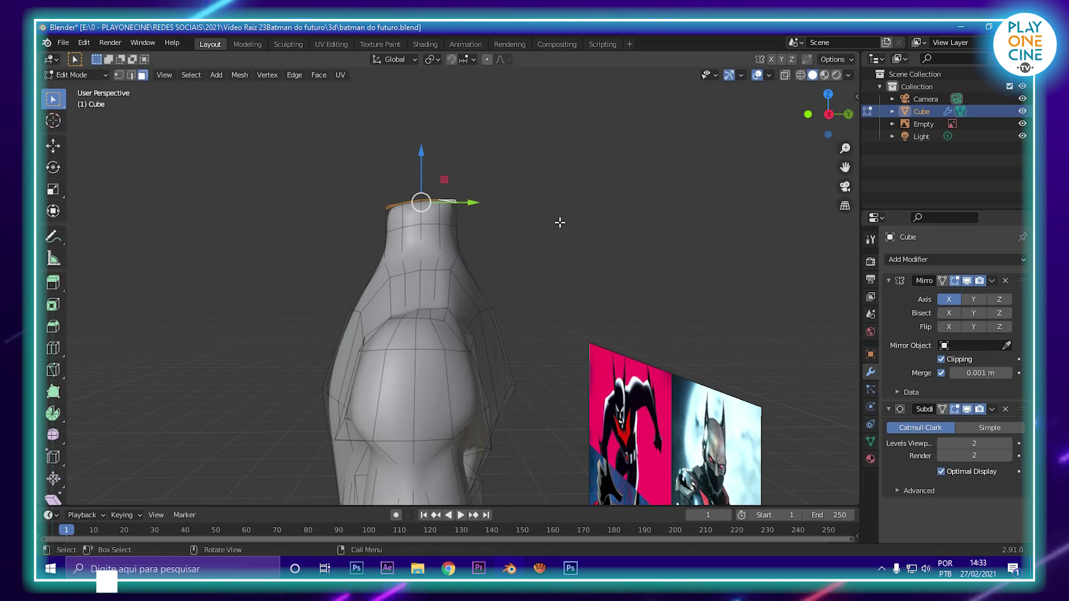
key("r")
left_click(492, 236)
left_click_drag(467, 200, 476, 207)
Step: Extrude the neck's top faces further up along Z
key("Tab")
middle_click_drag(477, 211, 597, 257)
key("Tab")
key("g")
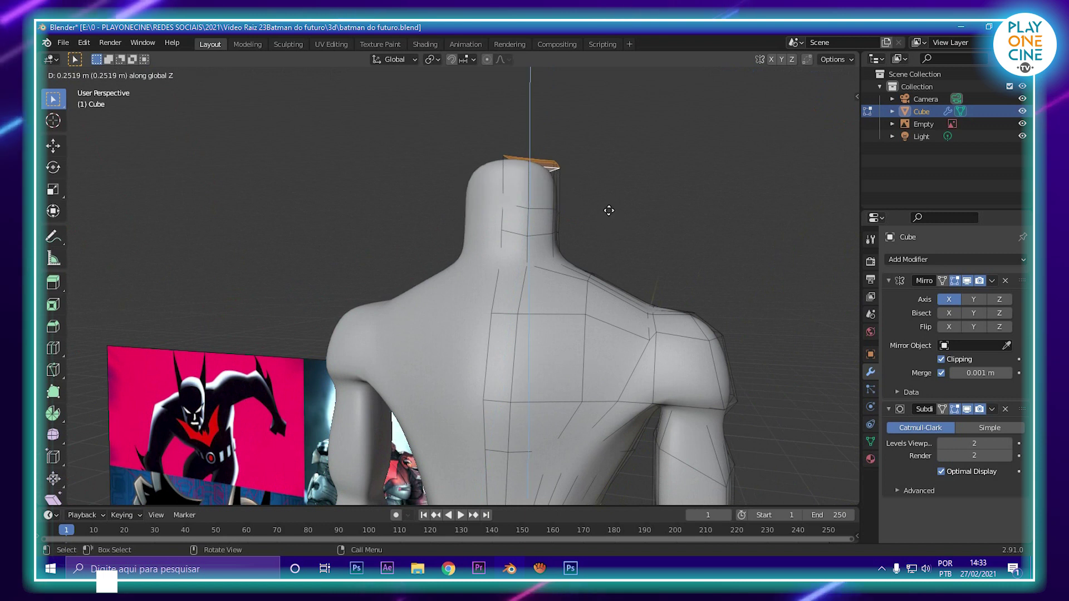
left_click(606, 195)
middle_click_drag(606, 195, 540, 341)
key("shift+a")
left_click(552, 308)
left_click_drag(494, 441, 613, 443)
middle_click_drag(601, 432, 551, 333, "shift")
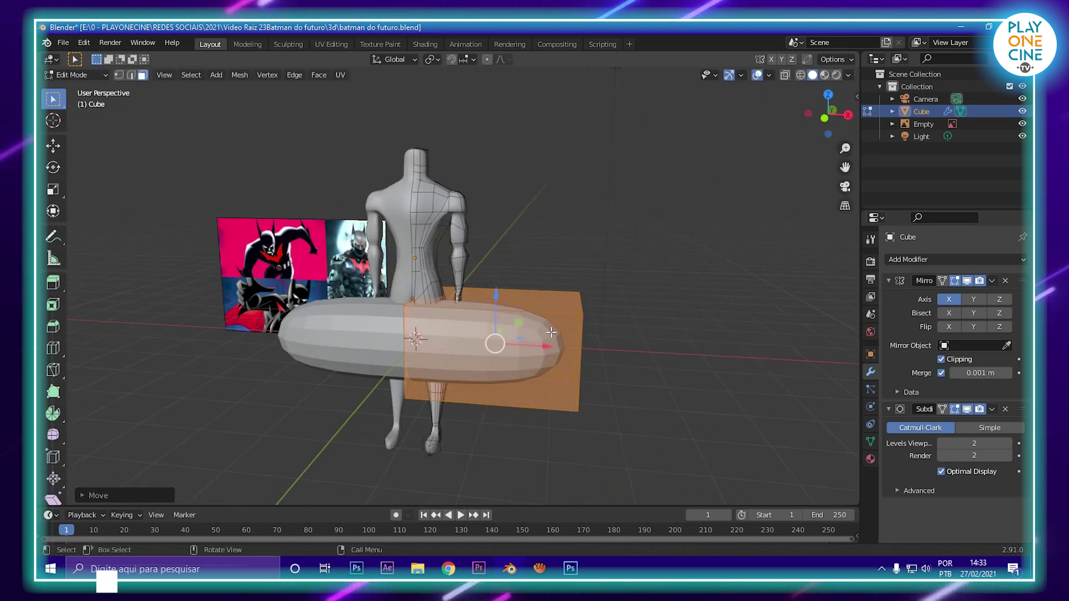
key("ctrl+z")
key("ctrl+z")
Step: Turn off clipping in the Mirror modifier, add a cube inside the mesh, and move it to the side and up above the shoulder
middle_click_drag(486, 243, 510, 336, "shift")
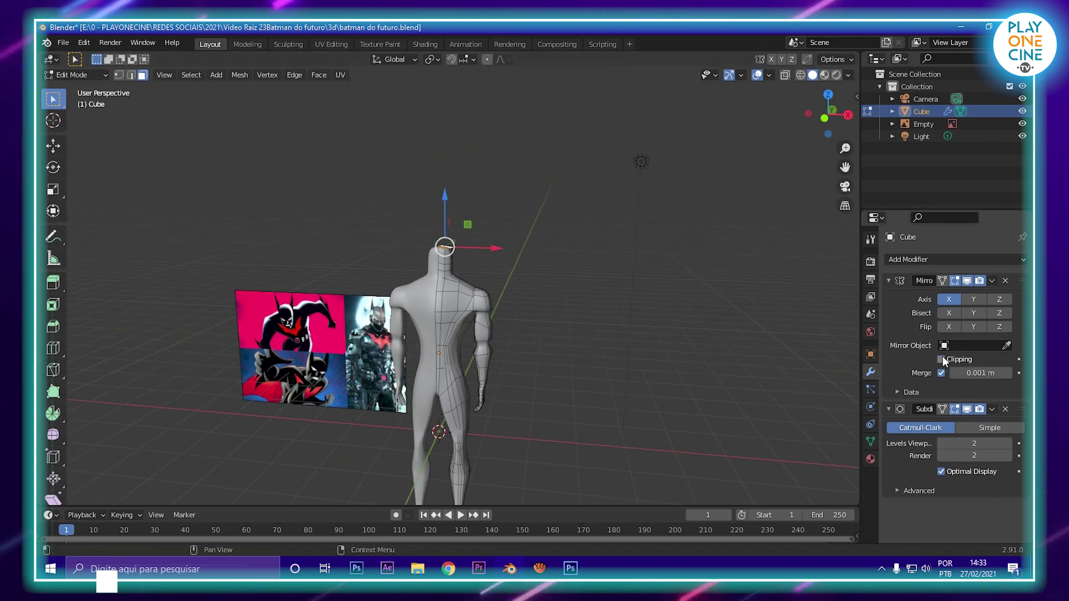
key("shift+a")
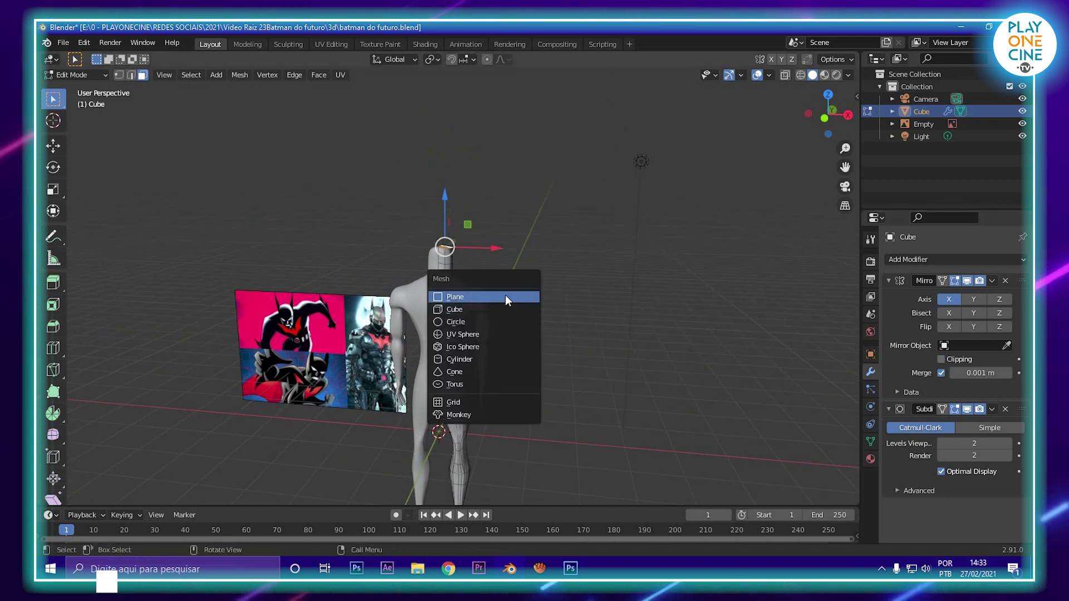
left_click(496, 309)
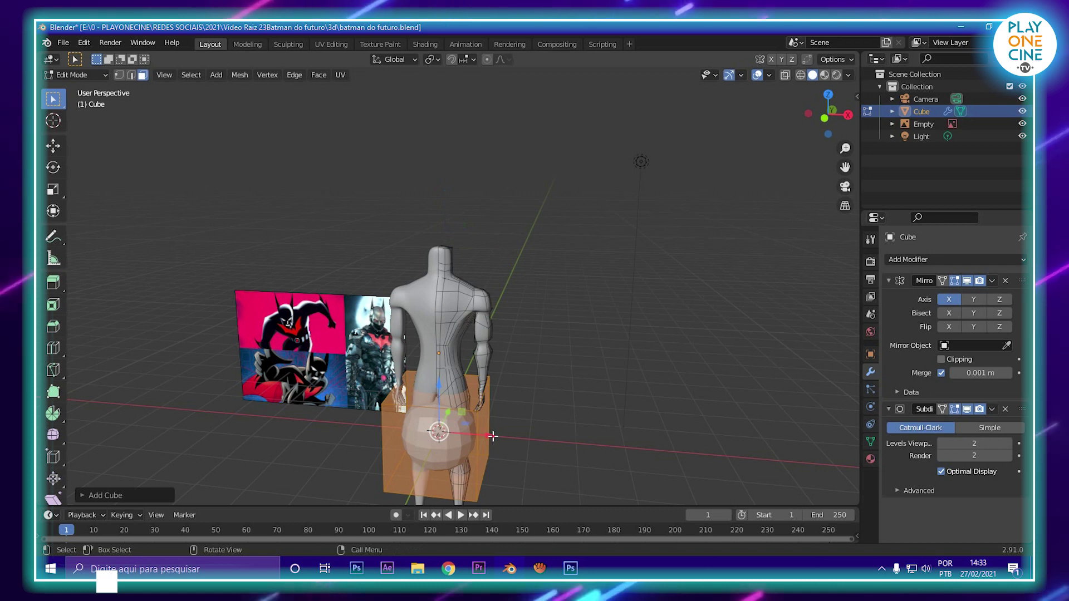
key("g")
left_click(525, 399)
left_click_drag(510, 390, 511, 167)
Step: Select all linked faces of the new cube, scale it down, and move it along X toward the body's centre line
key("a")
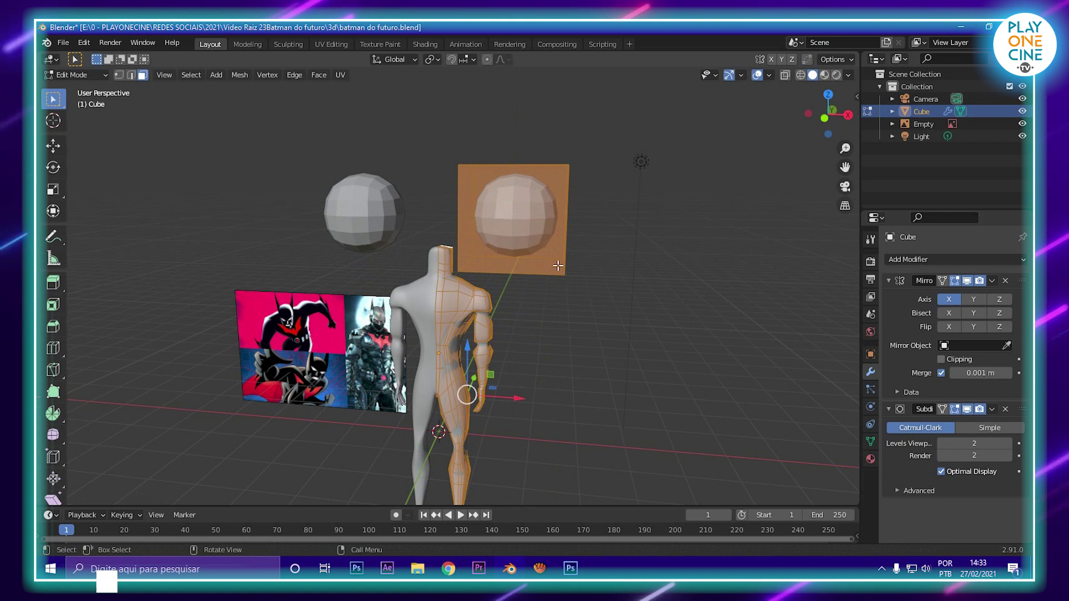
left_click(557, 266)
key("ctrl+l")
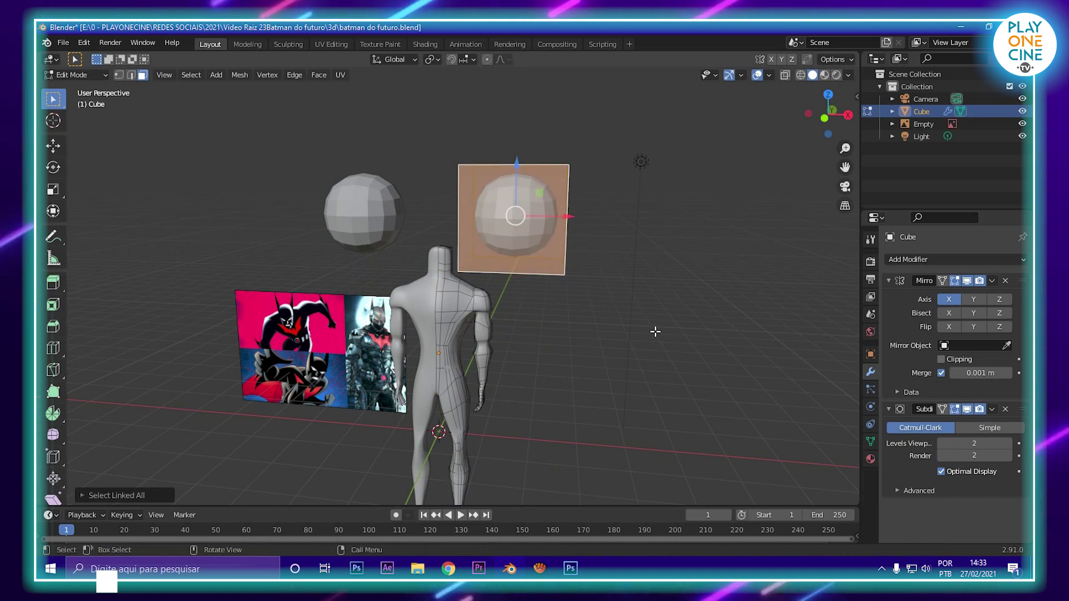
key("s")
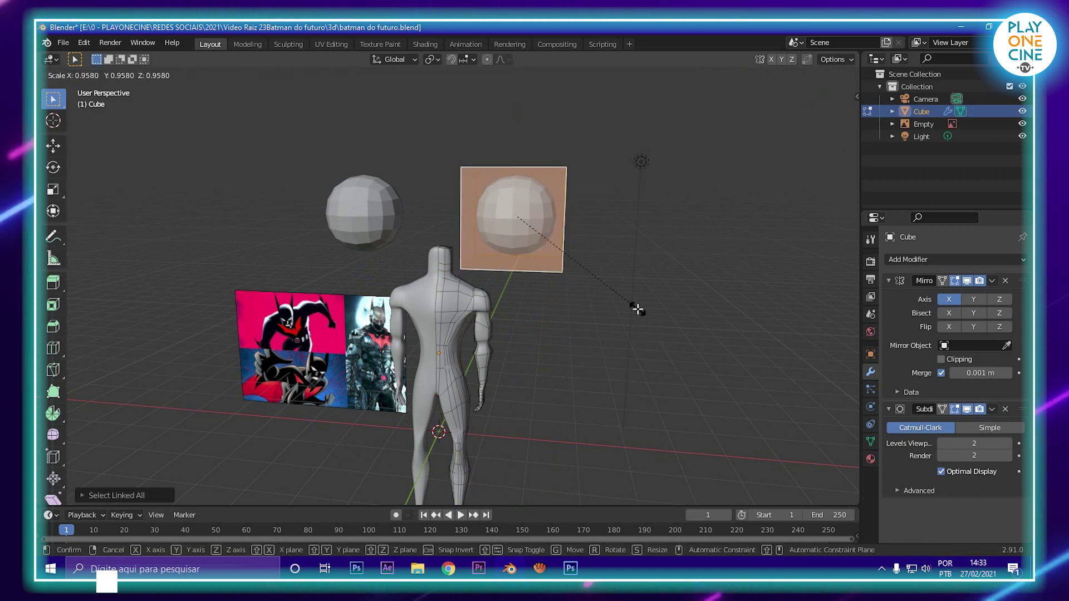
left_click(544, 222)
middle_click_drag(544, 222, 548, 334)
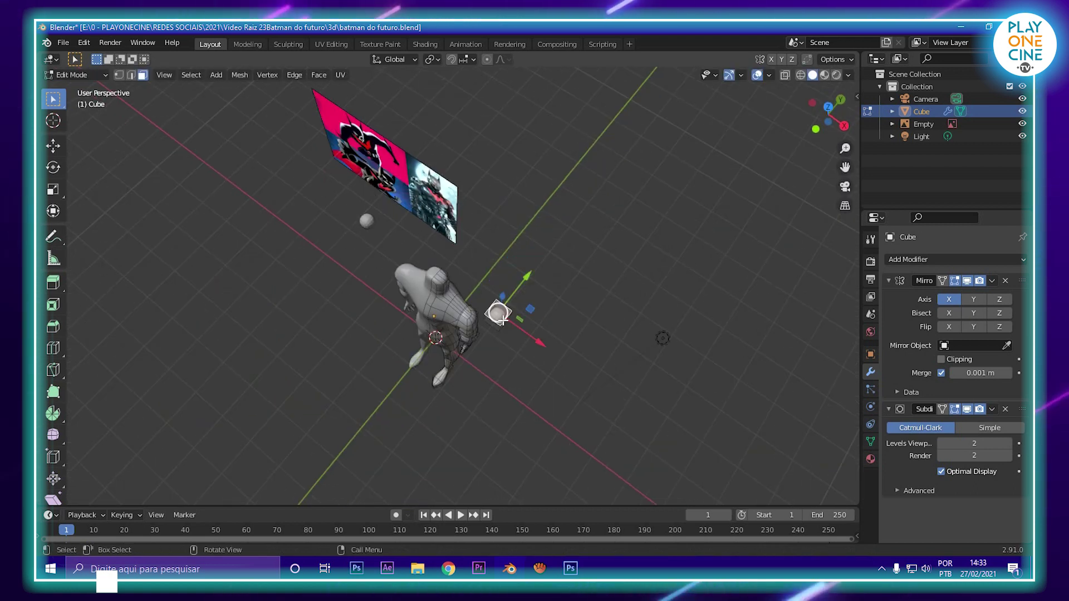
key("ctrl+l")
left_click_drag(539, 344, 484, 299)
Step: Delete the small cube's inner face that points toward its mirrored copy
middle_click_drag(485, 298, 495, 349)
scroll(495, 348, "up", 3)
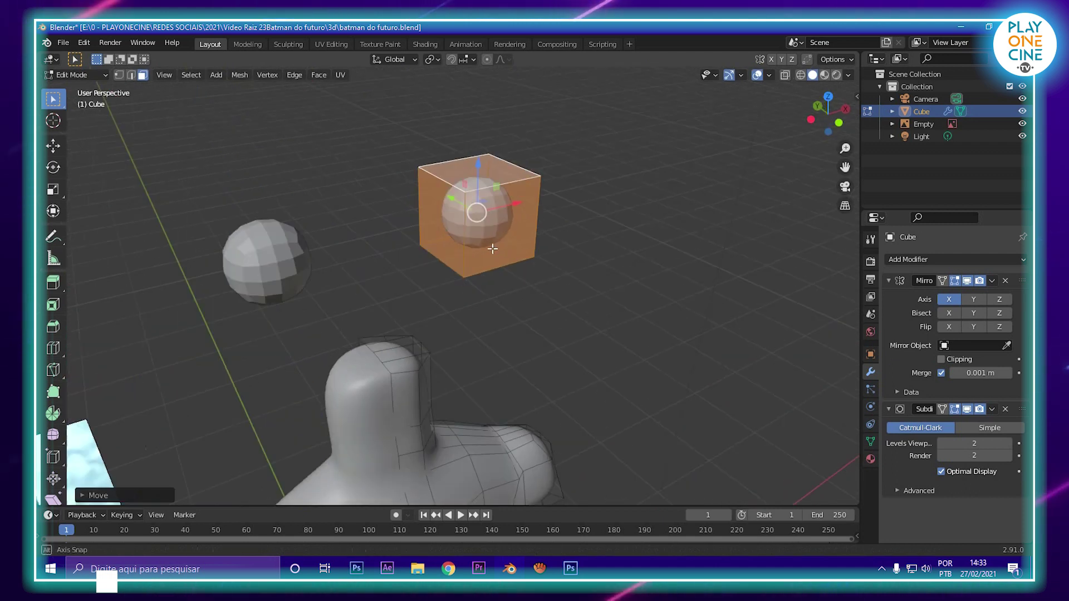
left_click(396, 229)
left_click(432, 219)
key("x")
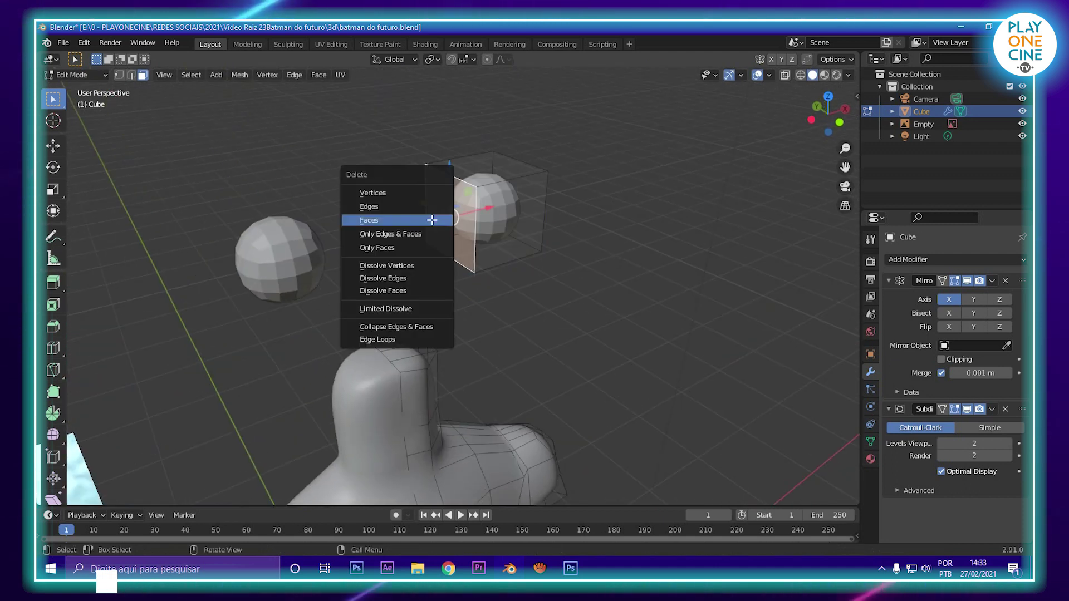
left_click(432, 220)
Step: Select the whole open cube, enable clipping in the Mirror modifier, and move the cube along X until both halves join at the centre
middle_click_drag(460, 241, 504, 246)
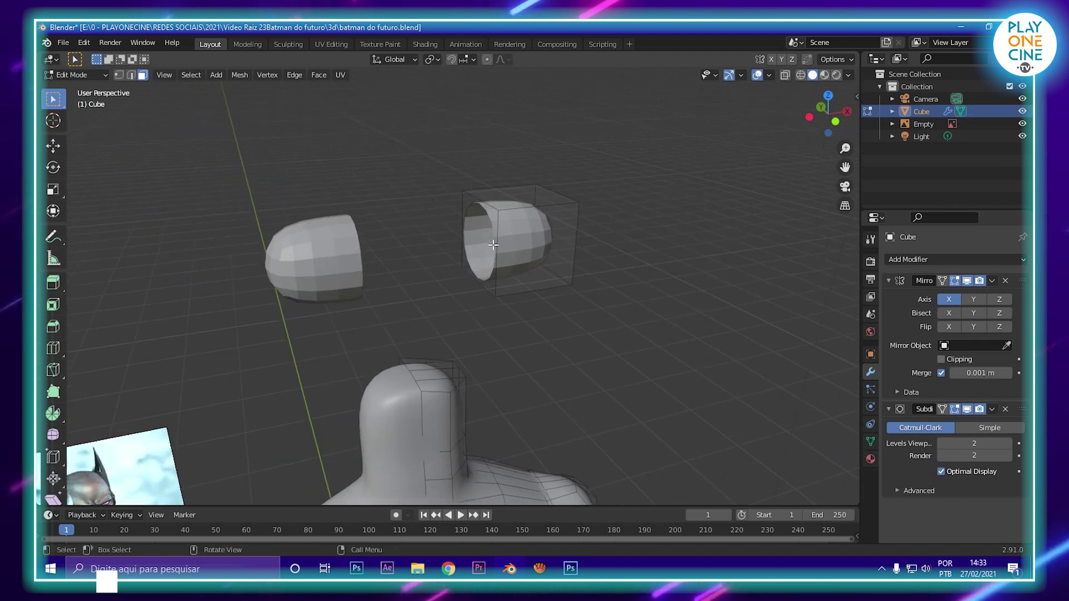
left_click(504, 246)
key("ctrl+l")
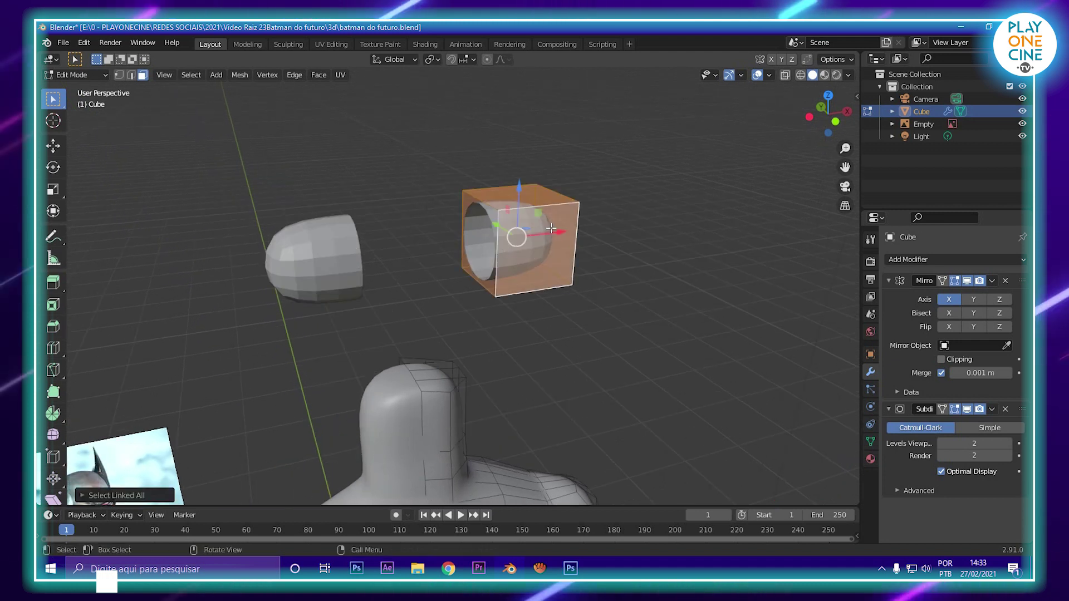
key("g")
key("x")
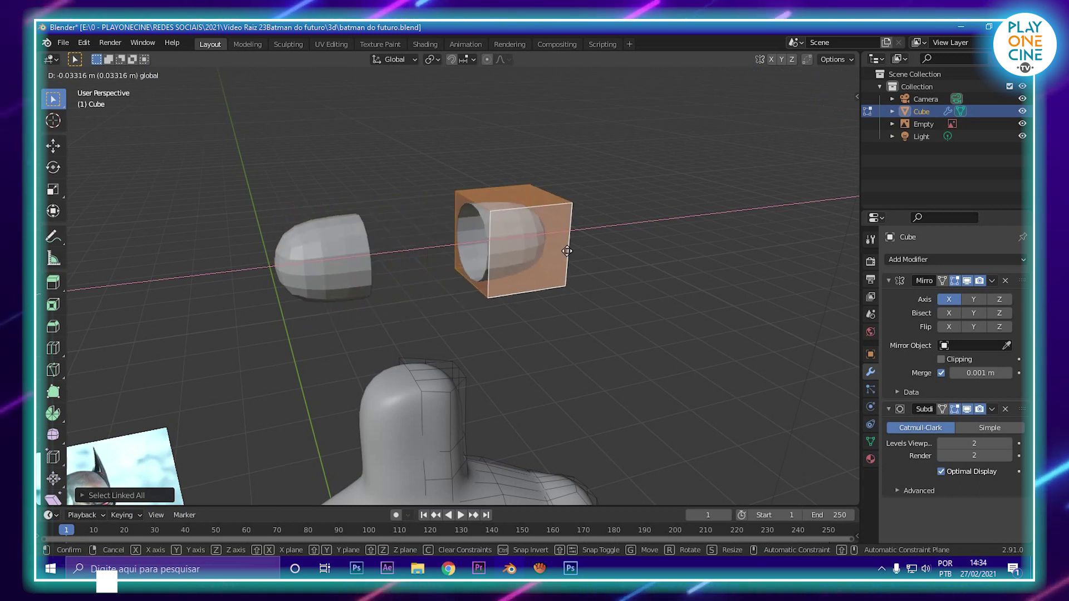
left_click(540, 257)
left_click(941, 359)
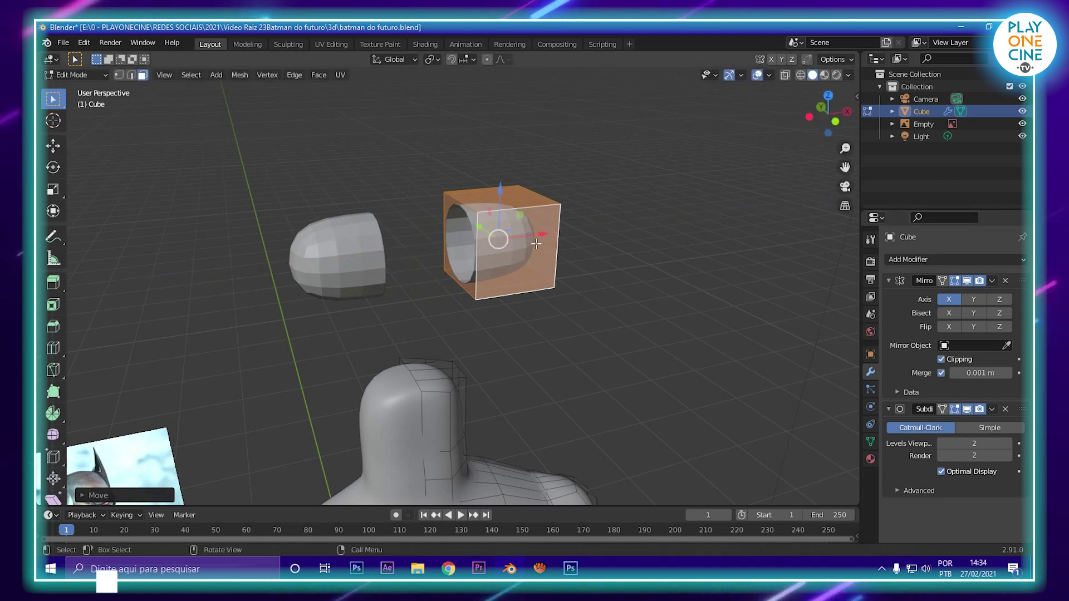
key("g")
key("x")
left_click(493, 239)
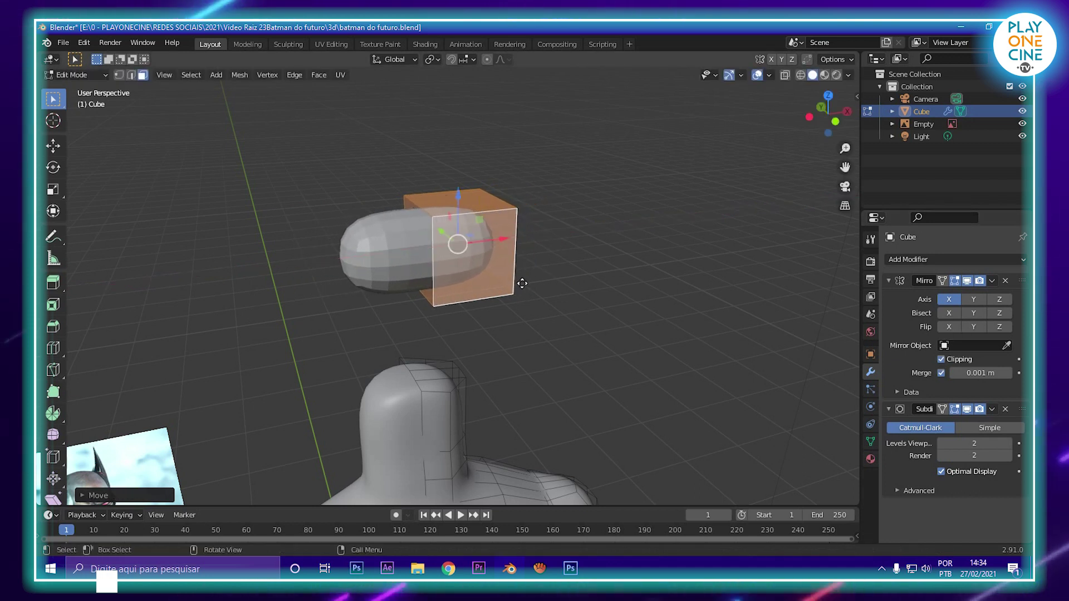
key("Tab")
middle_click_drag(534, 335, 523, 309)
key("Tab")
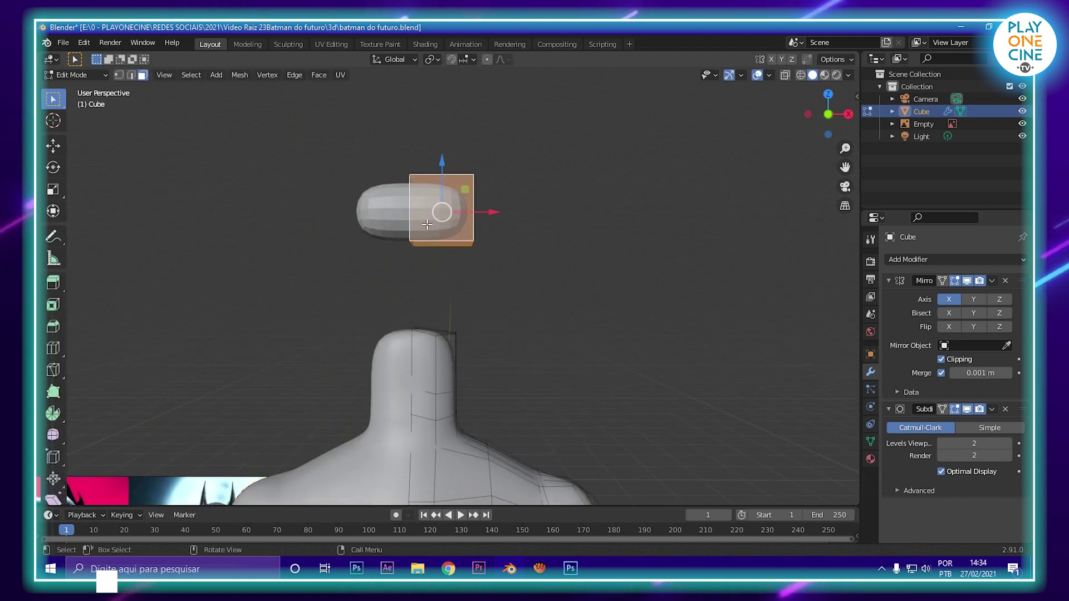
Step: Lower the joined head block along Z onto the neck, scale it up, and shift it along Y
left_click_drag(441, 162, 442, 240)
middle_click_drag(442, 239, 549, 219)
scroll(536, 291, "up", 3)
key("s")
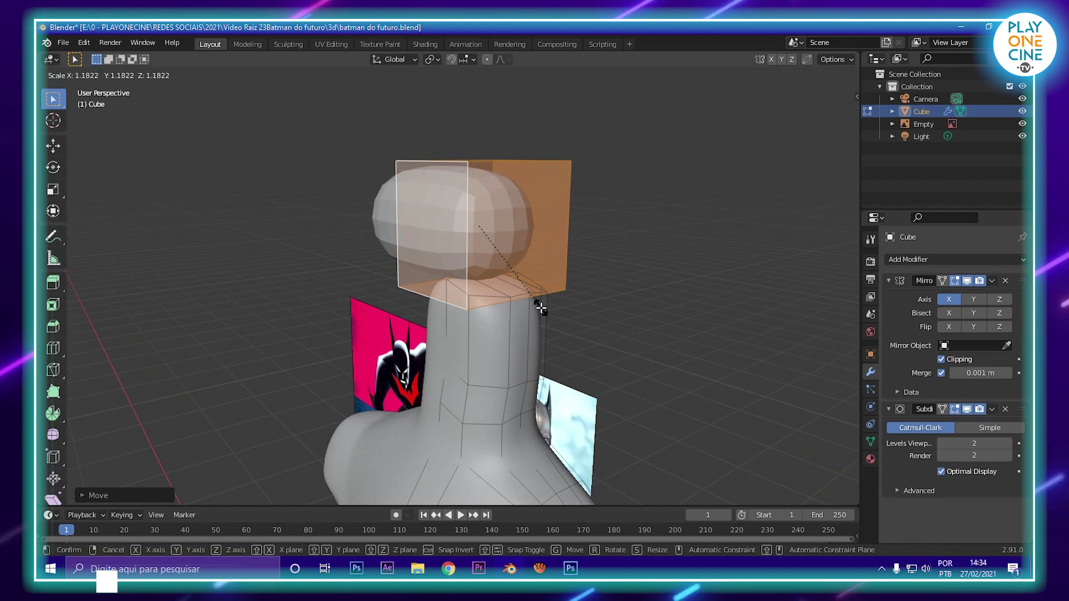
left_click(518, 258)
middle_click_drag(518, 258, 455, 366)
left_click_drag(469, 340, 524, 324)
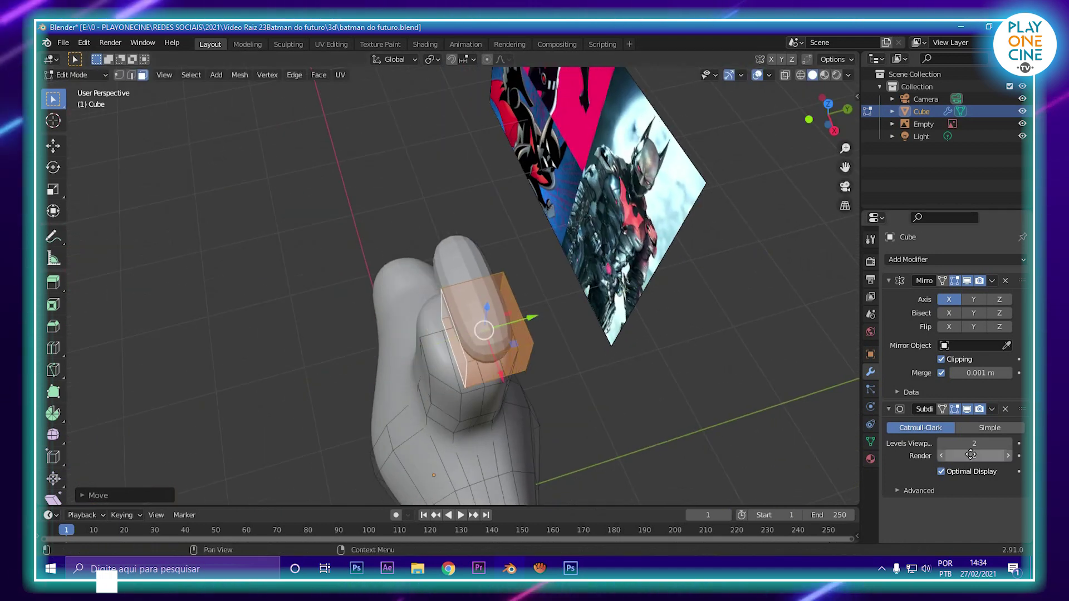
Step: Set the viewport subdivision level to 0 and reshape the head block by raising it along Z and moving its rear face along Y
left_click(941, 443)
middle_click_drag(545, 356, 482, 222)
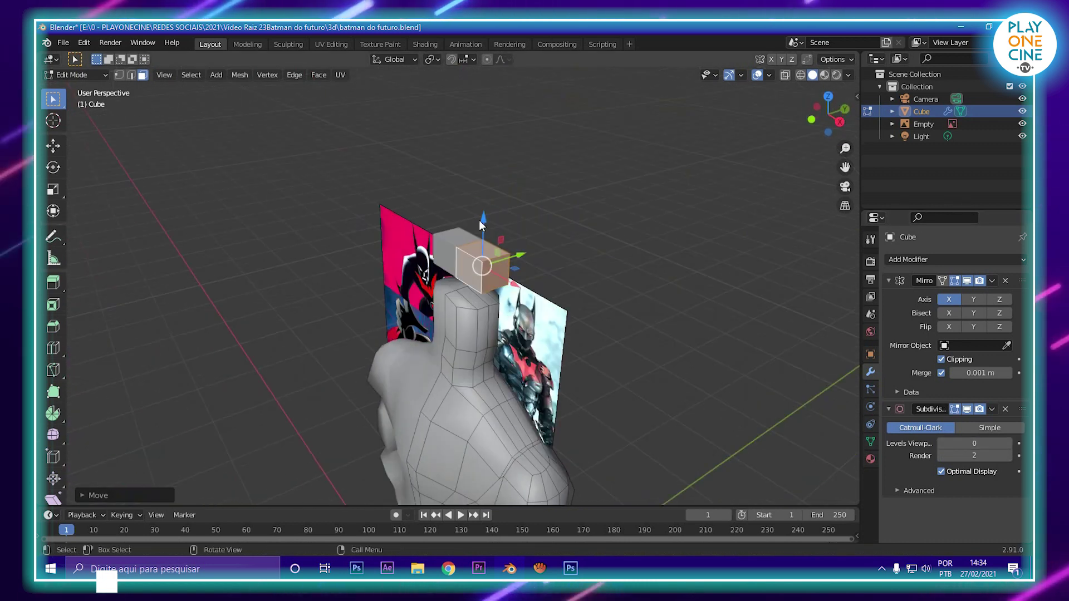
left_click_drag(487, 205, 487, 157)
middle_click_drag(457, 331, 400, 260)
scroll(539, 323, "down", 6)
scroll(476, 228, "up", 4)
left_click(452, 259)
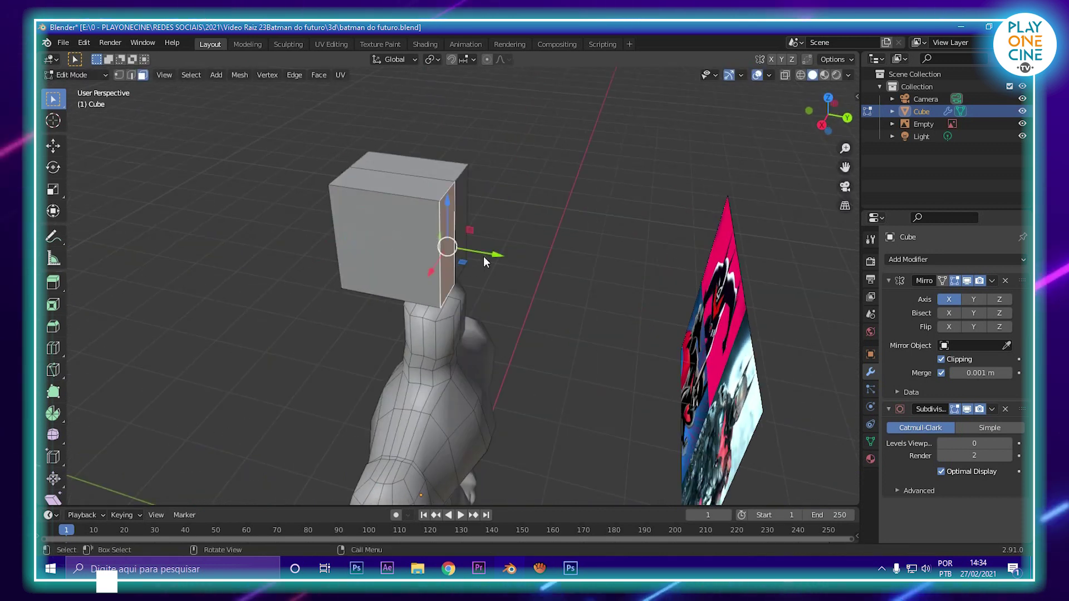
left_click_drag(483, 256, 507, 255)
middle_click_drag(505, 259, 370, 247)
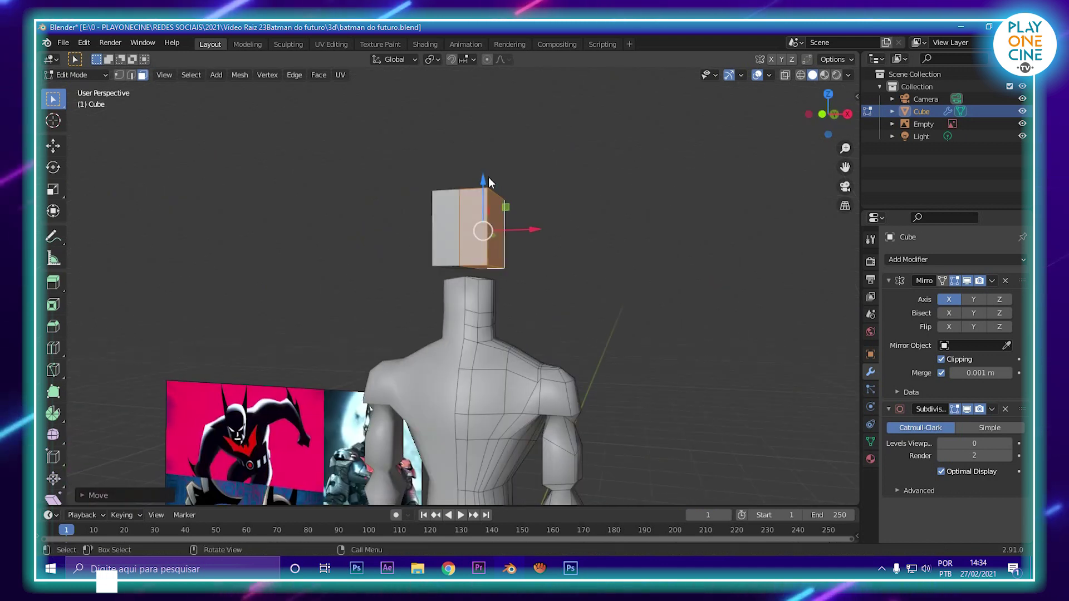
Step: Examine the head block's size and proportions against the full body from several angles
scroll(560, 313, "down", 6)
middle_click_drag(565, 307, 495, 306)
middle_click_drag(495, 429, 490, 390)
scroll(443, 405, "up", 2)
scroll(443, 406, "down", 2)
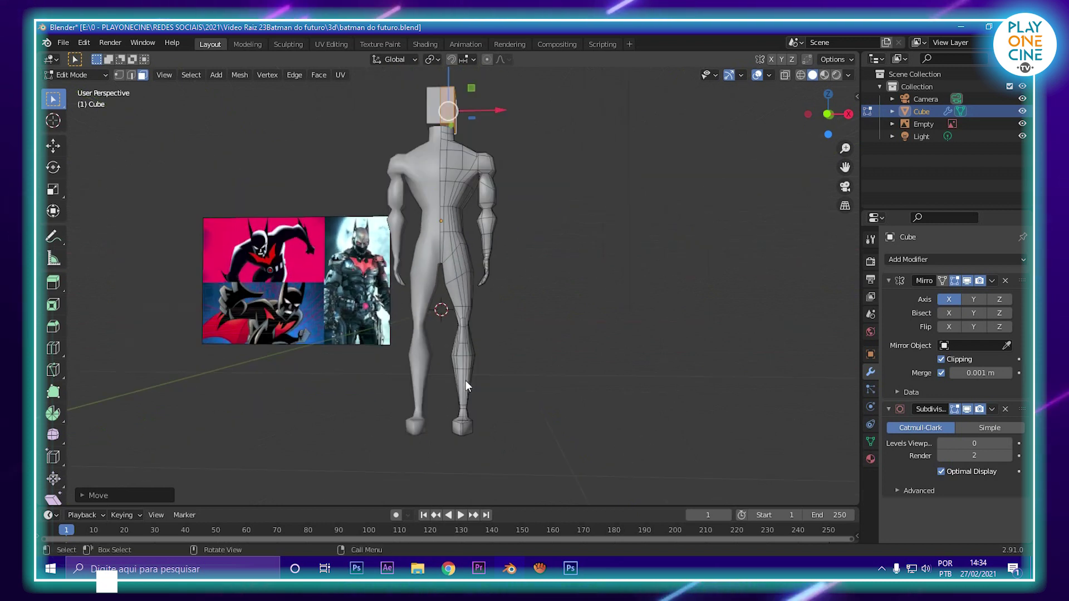
middle_click_drag(505, 229, 334, 378)
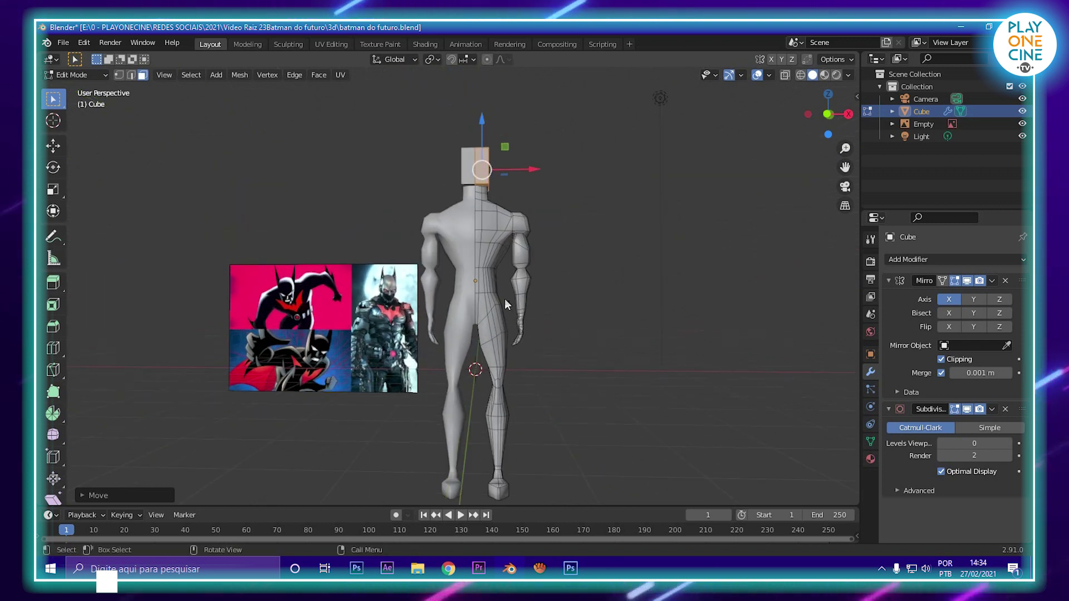
middle_click_drag(536, 369, 492, 347)
middle_click_drag(534, 224, 553, 299)
middle_click_drag(505, 178, 519, 326, "shift")
scroll(486, 387, "up", 3)
scroll(519, 327, "up", 2)
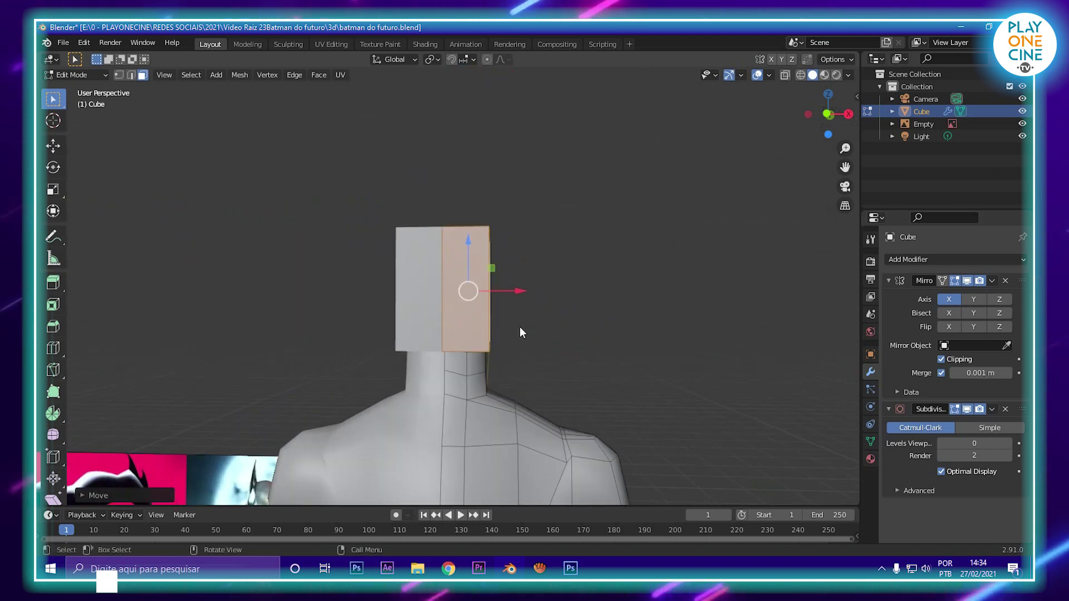
scroll(499, 322, "down", 7)
Step: Return to Object Mode with viewport subdivision level 2 and check the smoothed head against the body
key("Tab")
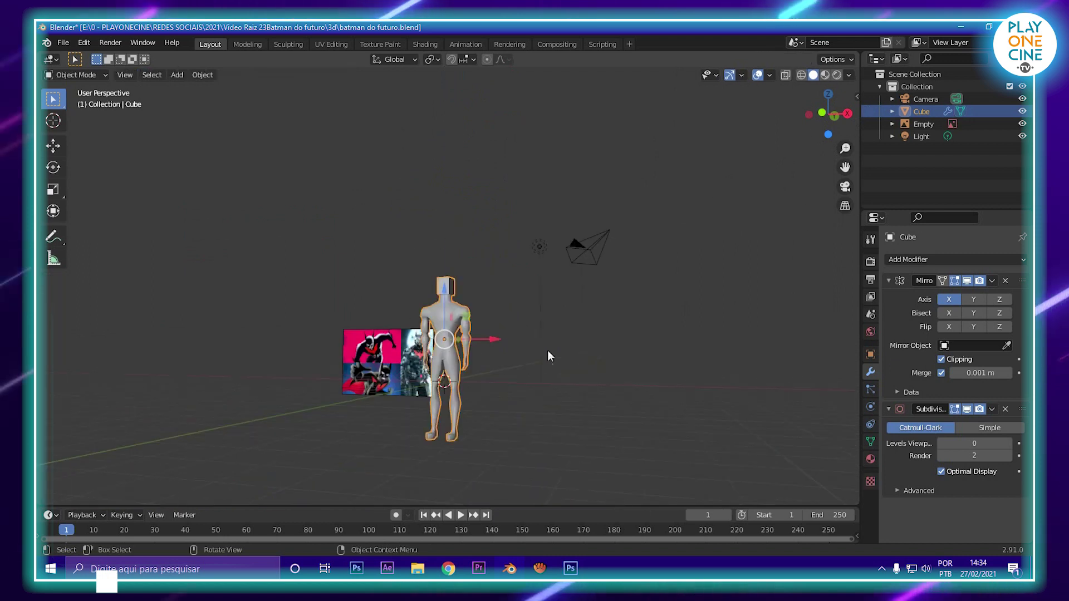
scroll(486, 295, "up", 5)
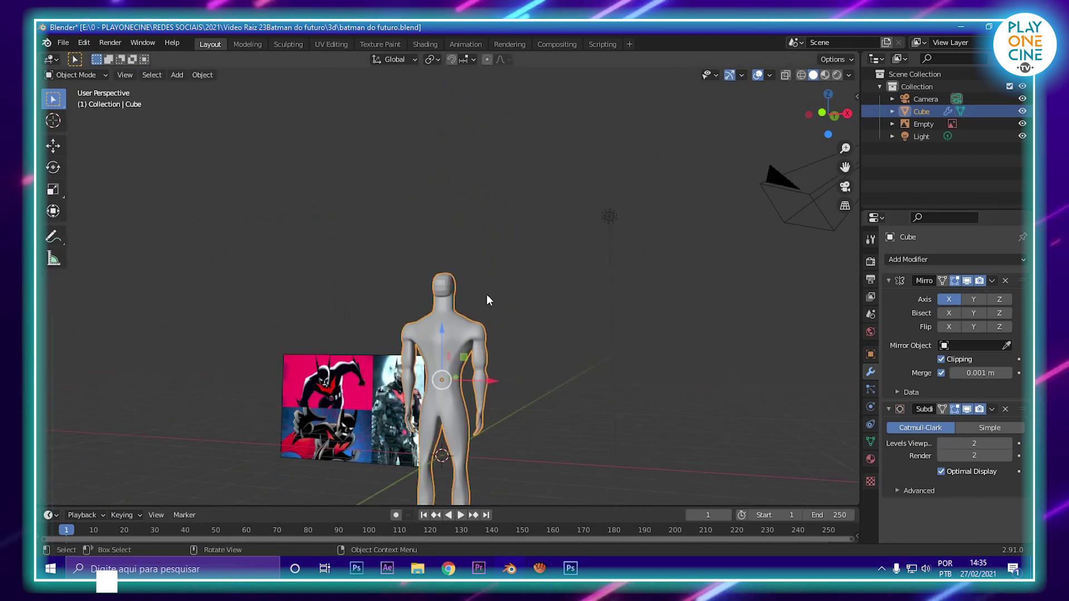
scroll(434, 299, "up", 2)
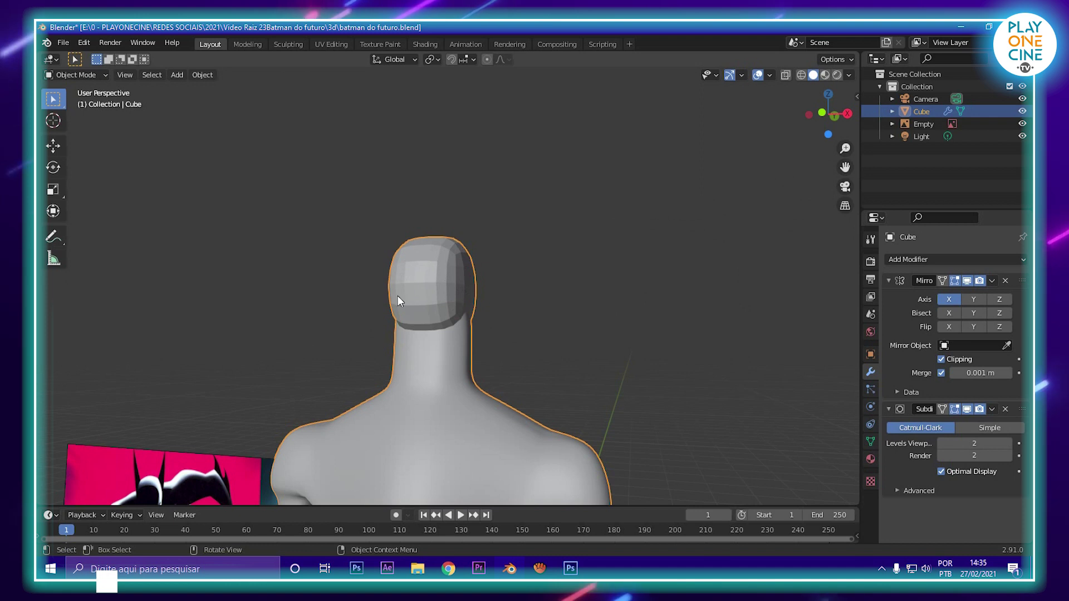
scroll(398, 301, "down", 7)
mouse_move(486, 329)
middle_mouse_down()
mouse_move(429, 378)
mouse_move(386, 365)
mouse_move(439, 334)
mouse_move(412, 387)
mouse_move(420, 290)
mouse_move(545, 278)
mouse_move(417, 312)
mouse_move(459, 249)
mouse_move(489, 331)
middle_mouse_up()
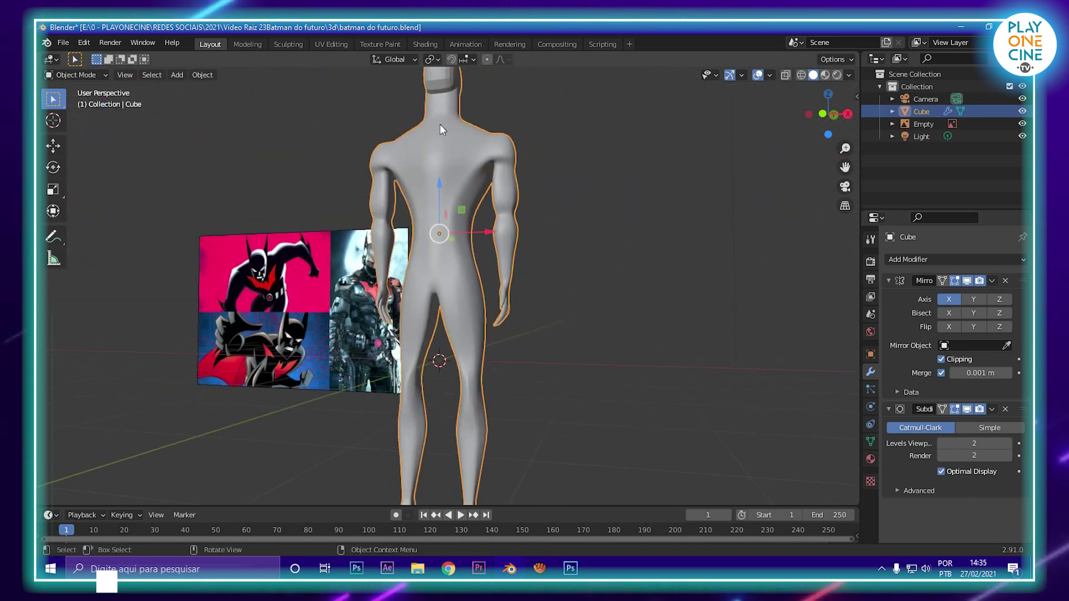
Step: In Edit Mode wireframe, select the lower leg and foot and rotate them about -6.27° around the global Y axis
scroll(445, 333, "down", 4)
middle_click_drag(446, 333, 450, 236)
scroll(457, 290, "up", 3)
key("Tab")
middle_click_drag(502, 213, 526, 228)
left_click(380, 186)
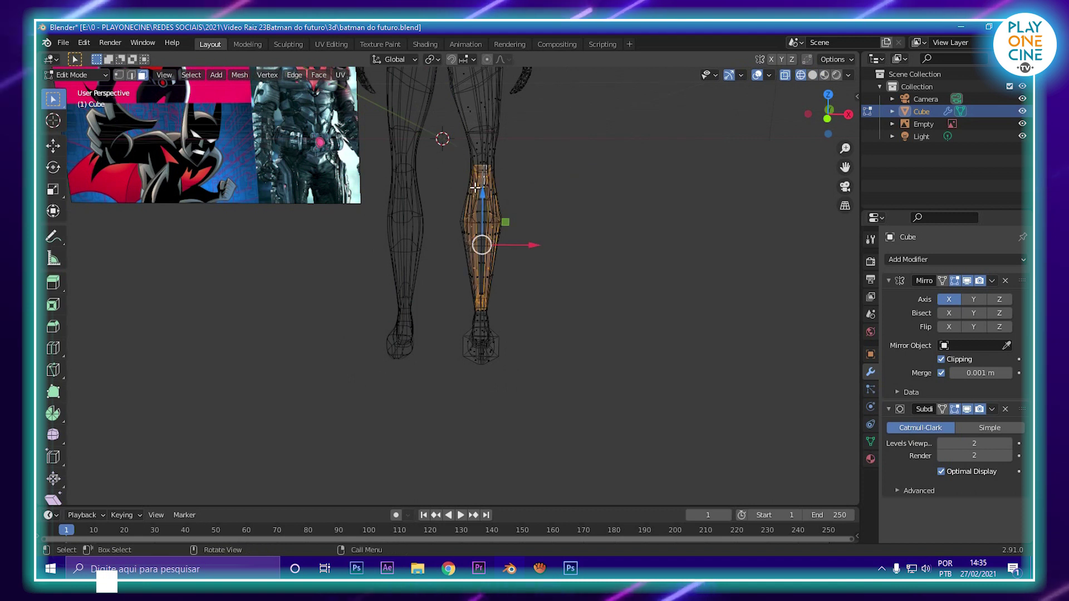
left_click_drag(444, 168, 521, 383)
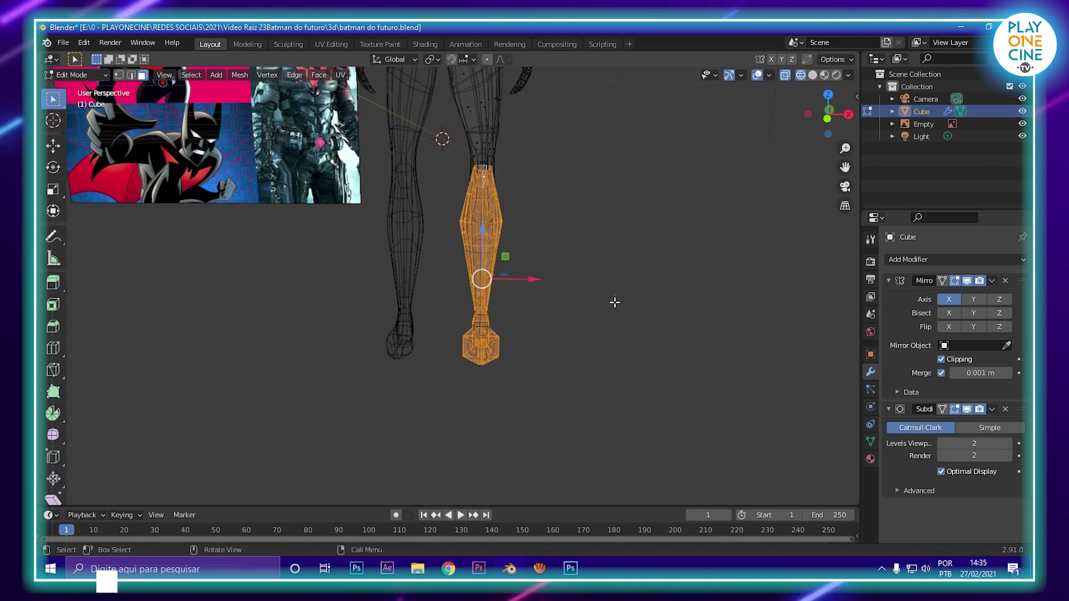
key("r")
key("x")
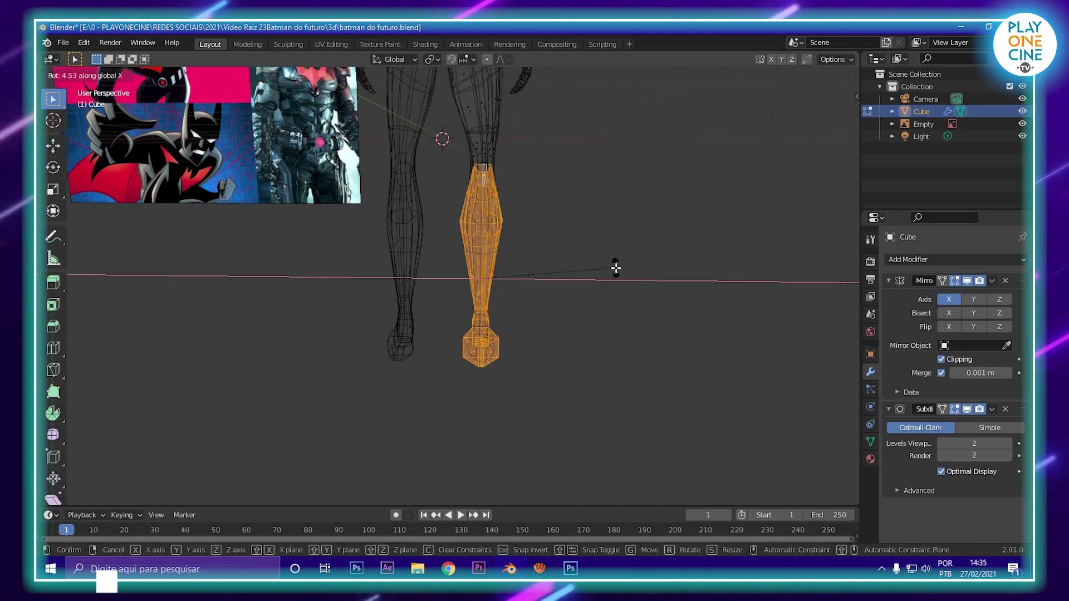
key("y")
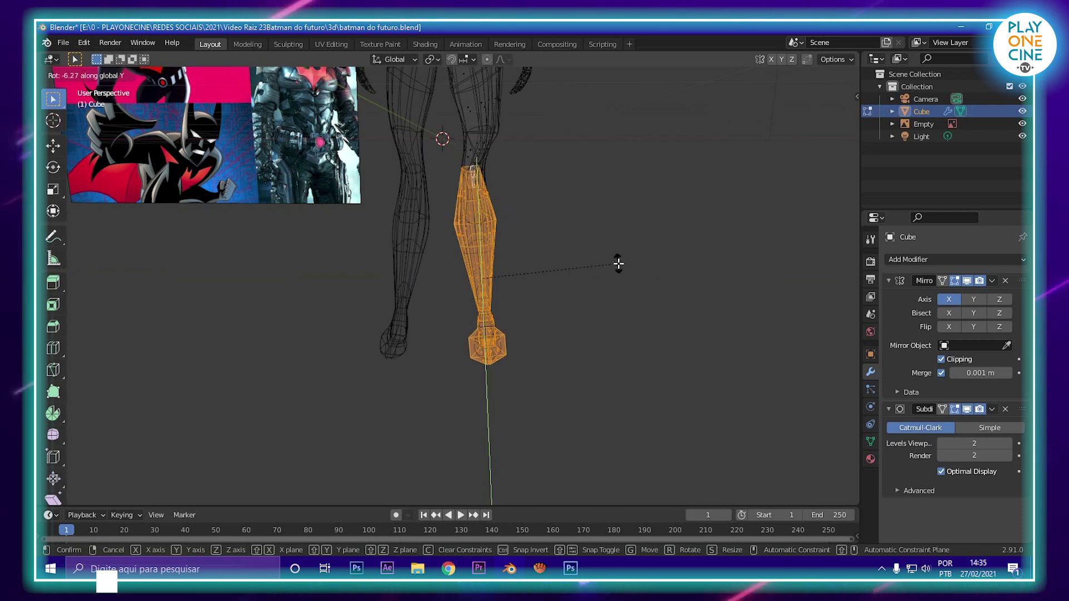
left_click(618, 264)
Step: Move the selected lower leg and foot outward along X to line up with the thigh
key("g")
key("x")
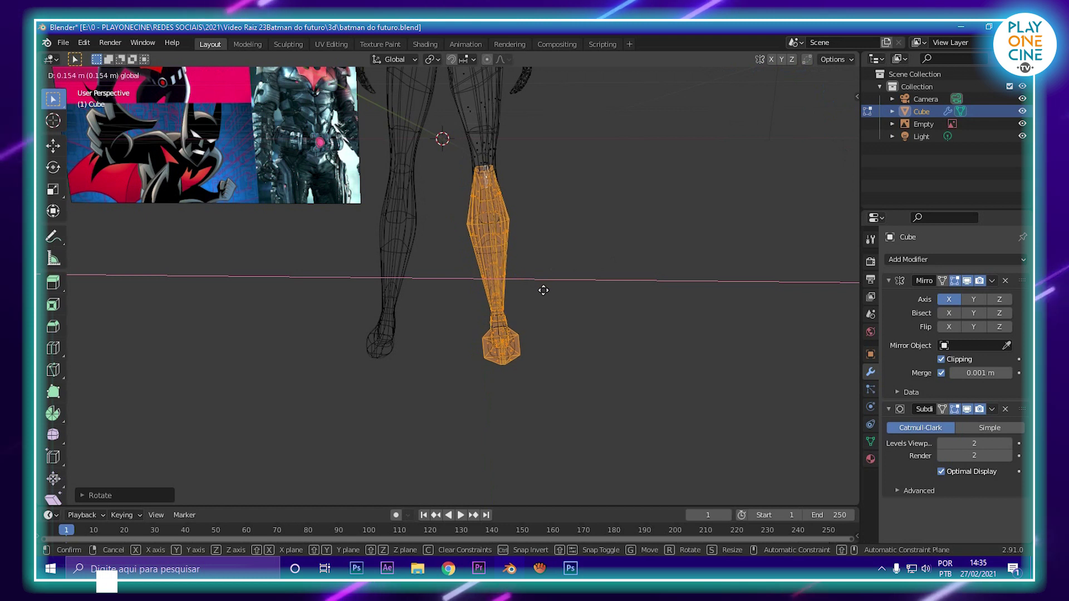
left_click(507, 279)
Step: Box-select the faces on the underside of the foot
middle_click_drag(507, 278, 502, 334)
key("b")
left_click_drag(508, 358, 607, 397)
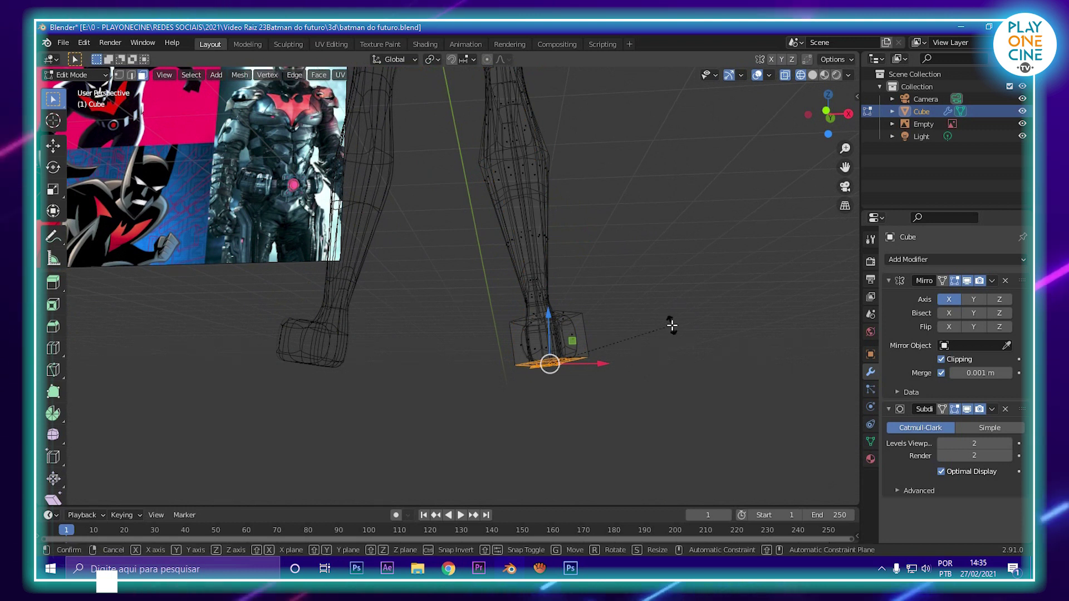
key("r")
key("y")
key("Escape")
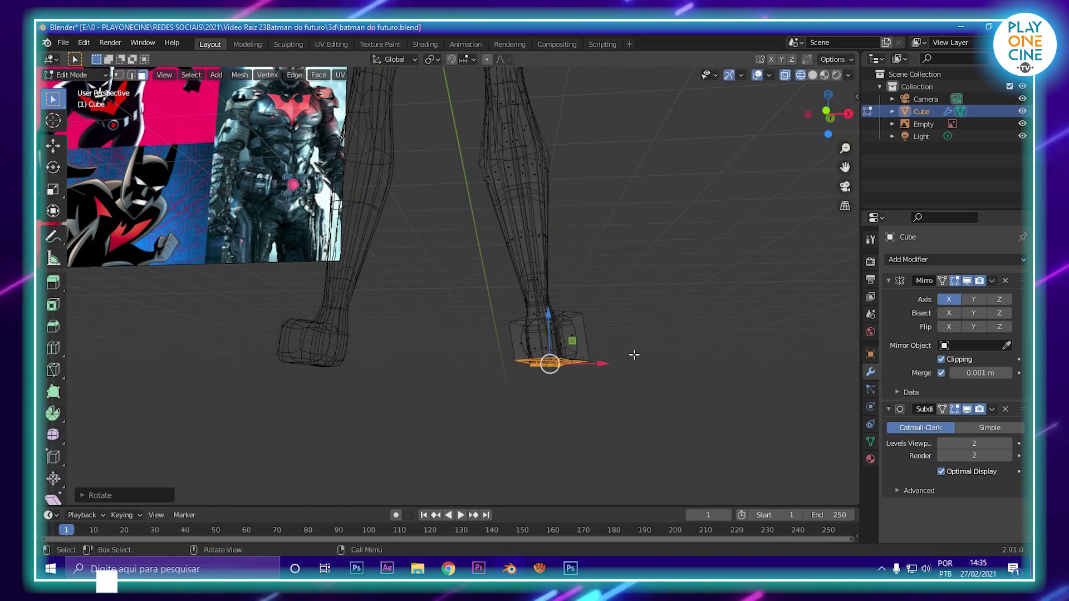
left_click_drag(539, 316, 544, 296)
key("ctrl+z")
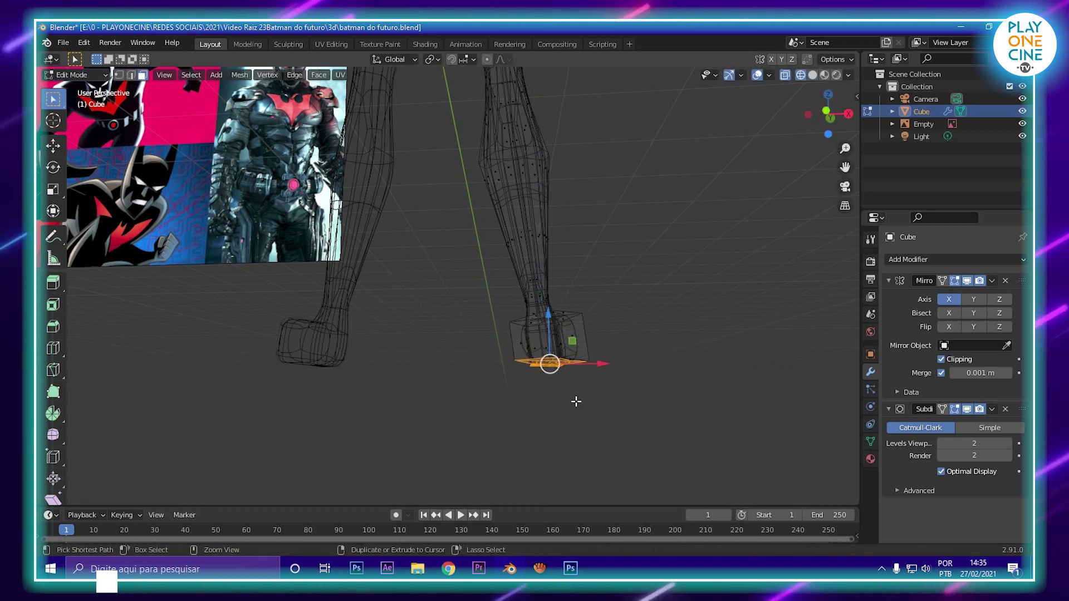
left_click_drag(538, 364, 616, 356)
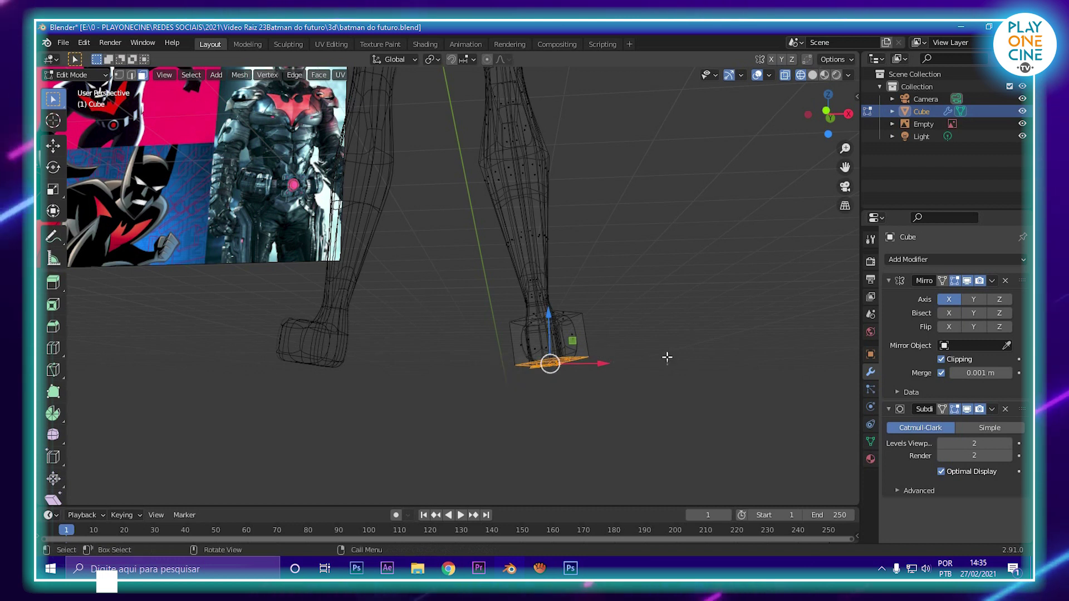
Step: Raise the selected sole faces about 0.11 m along Z to flatten the foot
key("g")
key("z")
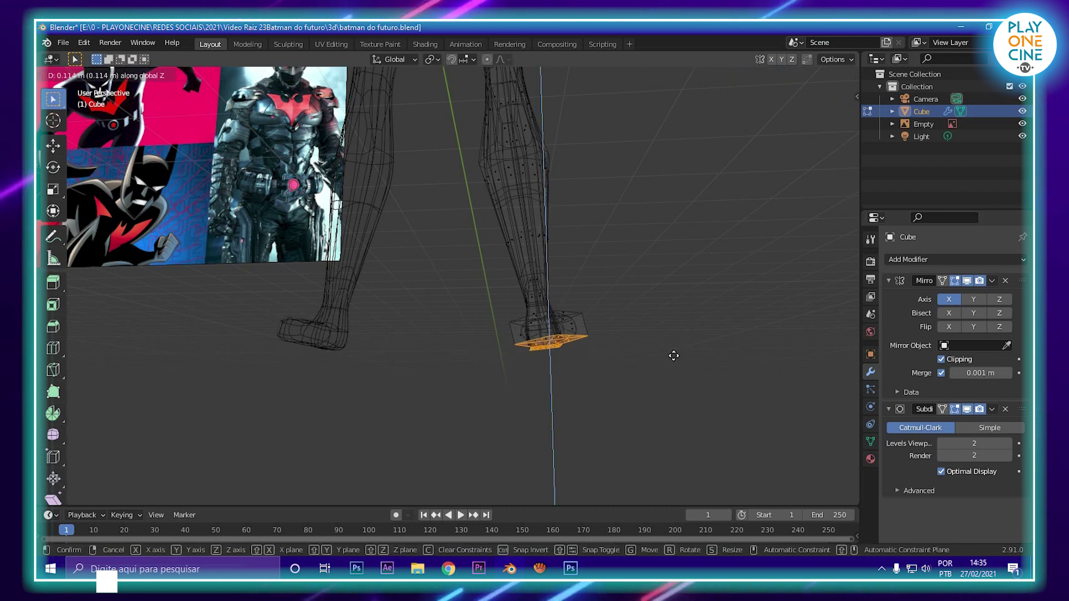
left_click(674, 352)
Step: Rotate the sole faces around the global Y axis to level them, and nudge them about 0.02 m inward along X
key("r")
key("y")
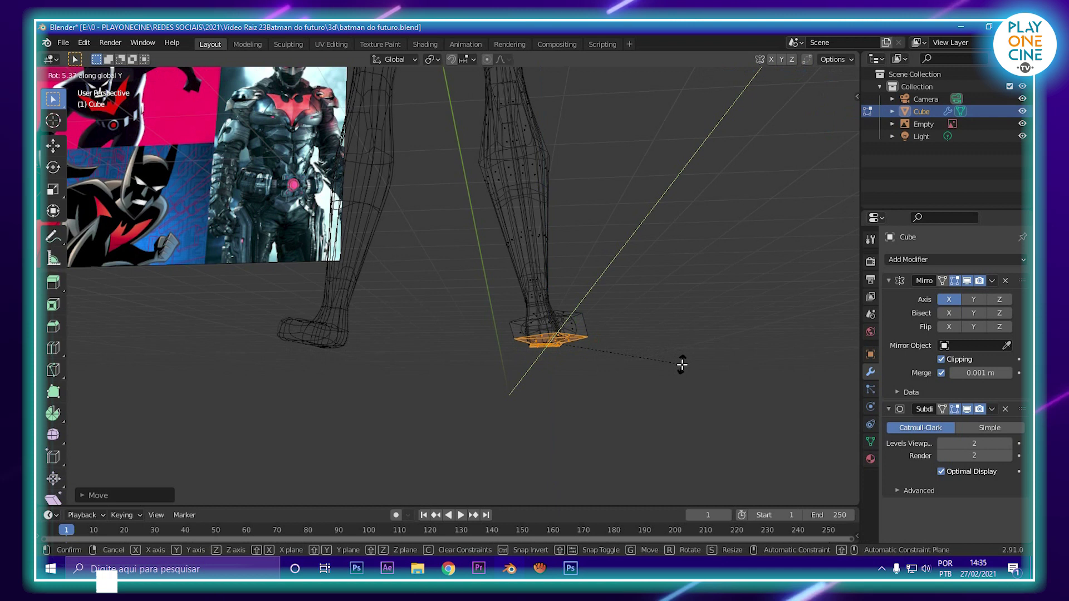
left_click(634, 354)
key("g")
key("x")
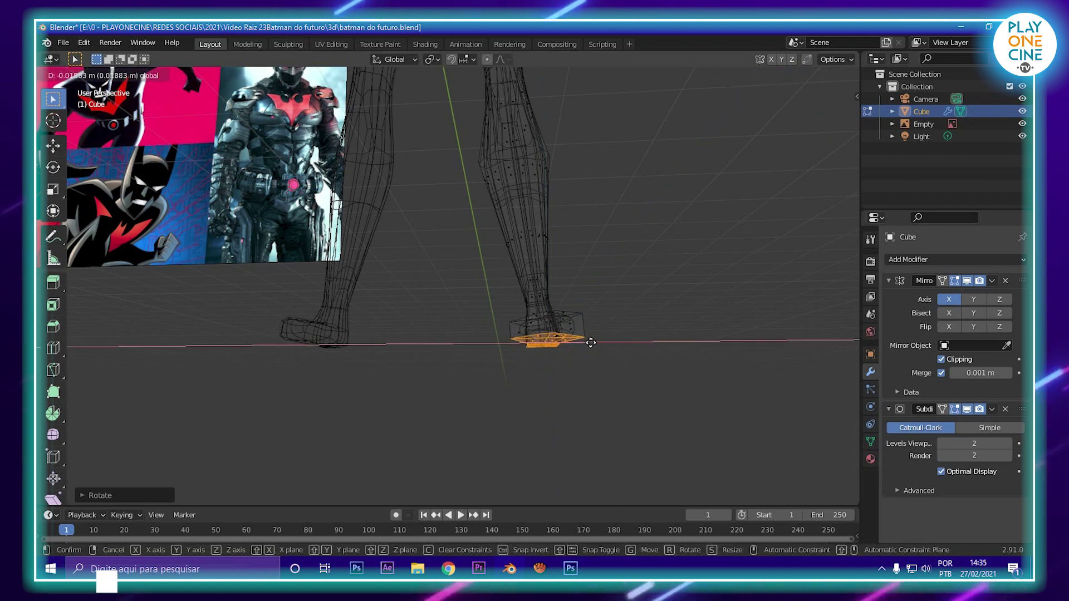
left_click(590, 342)
Step: Return to Object Mode, keep the viewport subdivision level at 2, and display the reshaped legs and feet in solid shading
key("Tab")
middle_click_drag(609, 306, 584, 326)
left_click(1009, 443)
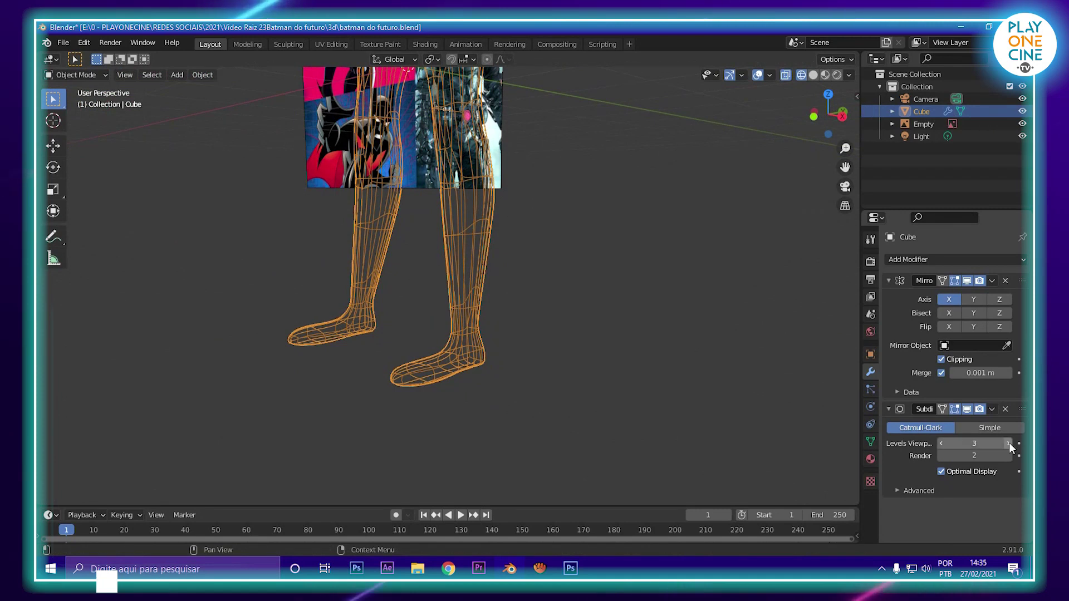
left_click(940, 443)
key("z")
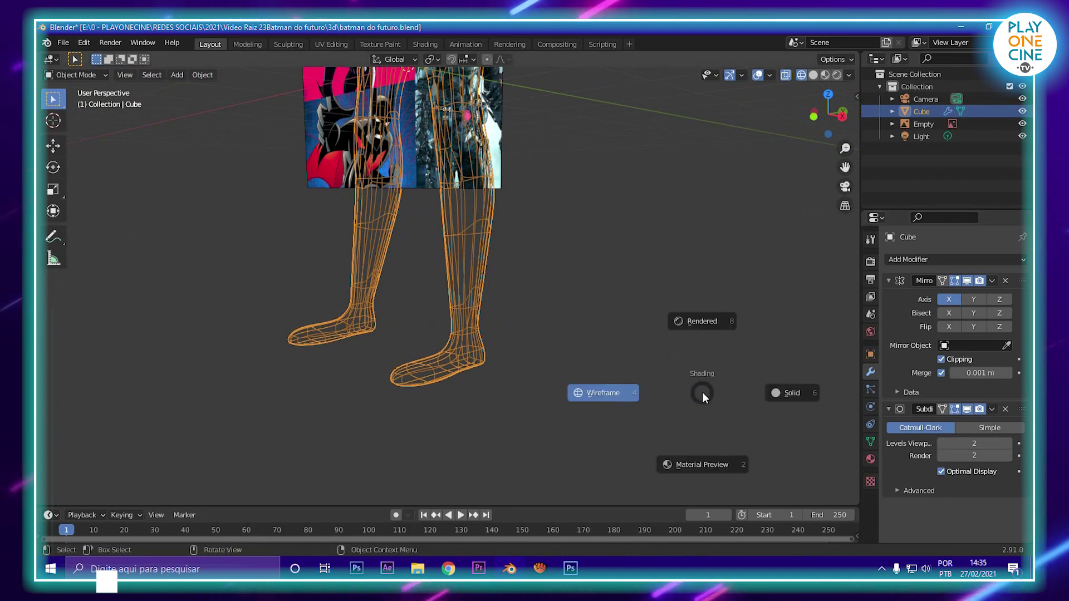
left_click(768, 392)
middle_click_drag(477, 369, 657, 413)
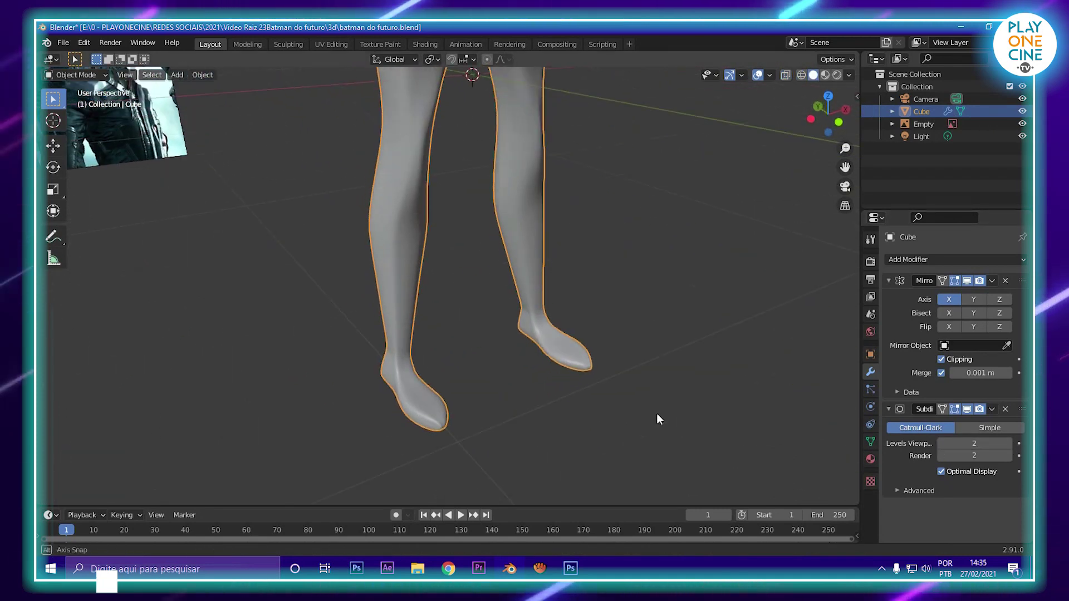
Step: Enter Edit Mode for the body and set the viewport subdivision level to 0 to work on the head block
scroll(657, 413, "down", 4)
middle_click_drag(538, 301, 506, 396, "shift")
scroll(494, 202, "up", 5)
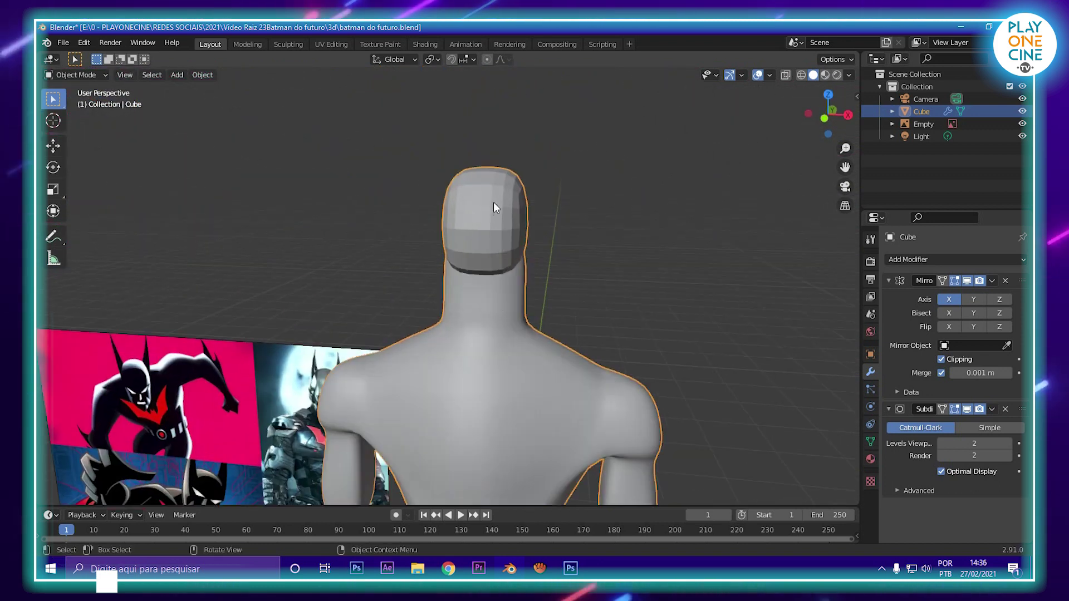
key("Tab")
left_click(941, 445)
left_click(941, 445)
middle_click_drag(618, 356, 574, 294)
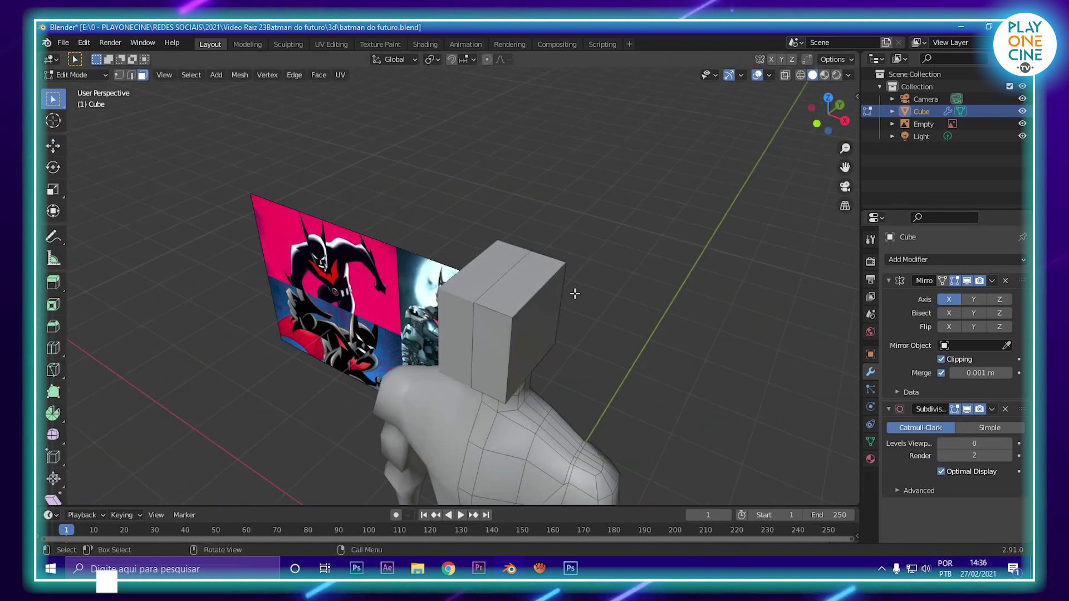
Step: Add a centred loop cut across the side of the head block and move the new side edge outward along X
key("ctrl+r")
left_click(506, 286)
right_click(507, 286)
key("g")
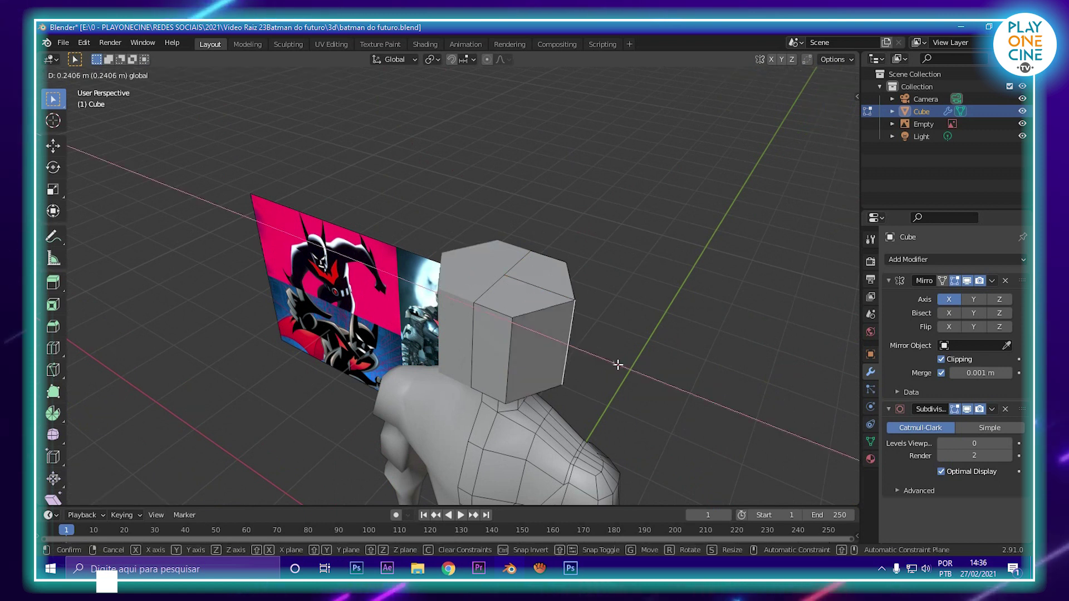
left_click(556, 339)
middle_click_drag(556, 339, 625, 303)
key("g")
key("x")
left_click(634, 241)
middle_click_drag(633, 241, 544, 320)
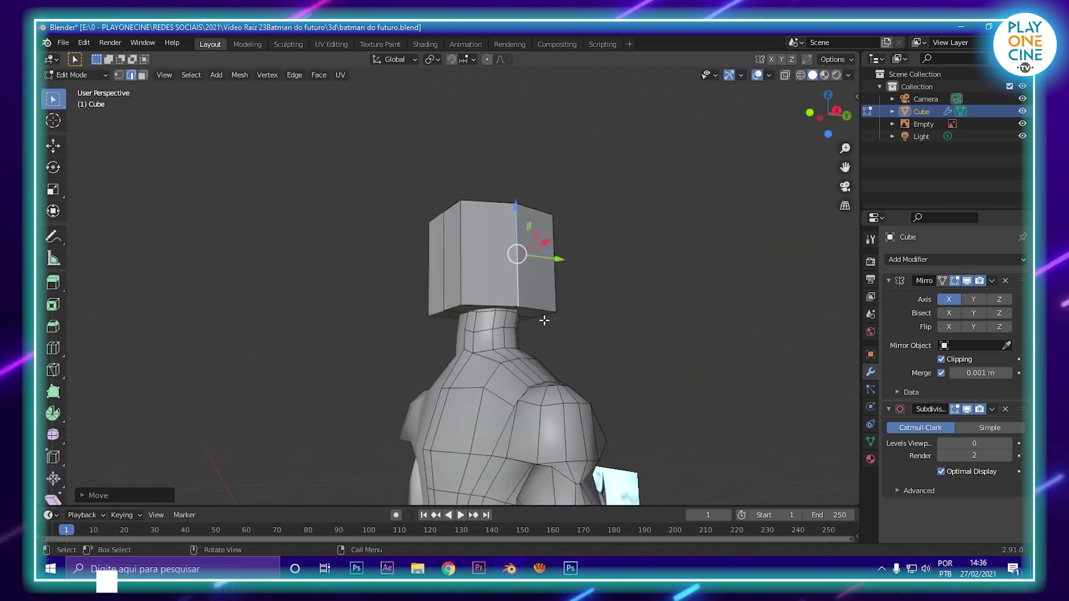
Step: Add a second vertical loop cut to the head block's side and lower the front chin edge along Z
left_click(480, 204)
left_click(479, 203)
scroll(412, 368, "up", 3)
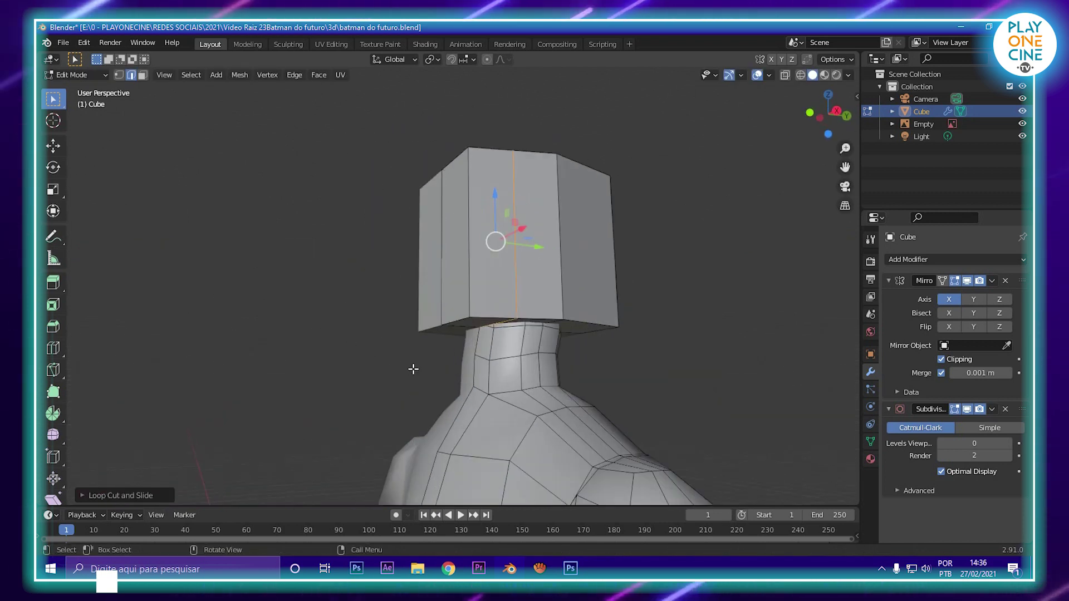
middle_click_drag(413, 368, 392, 300)
key("g")
key("z")
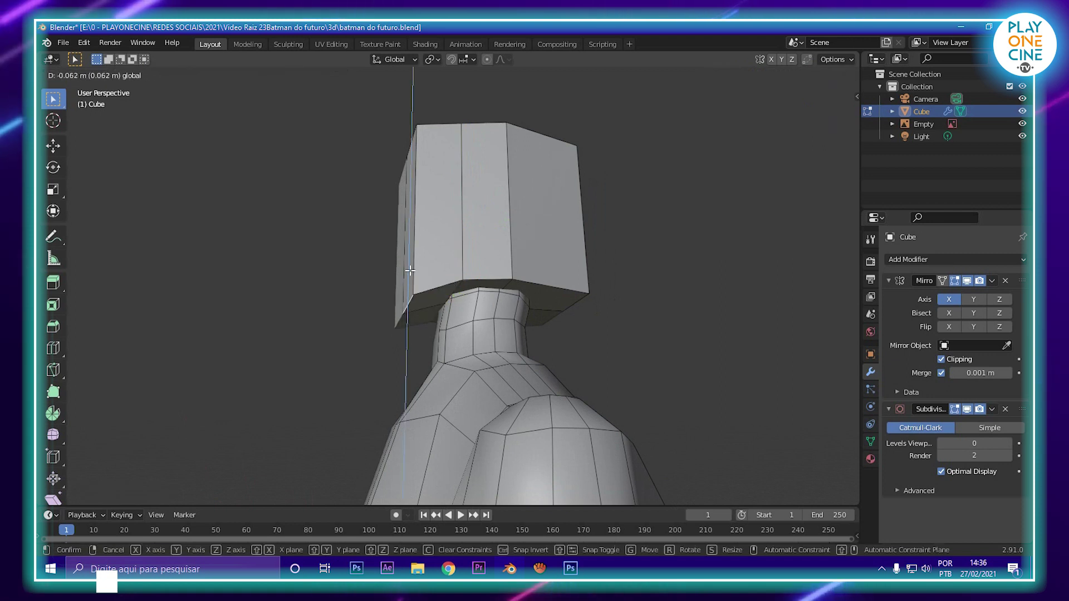
left_click(412, 285)
Step: Move the lower and upper rear edges of the head block forward to reduce the head's depth
middle_click_drag(494, 305, 423, 277)
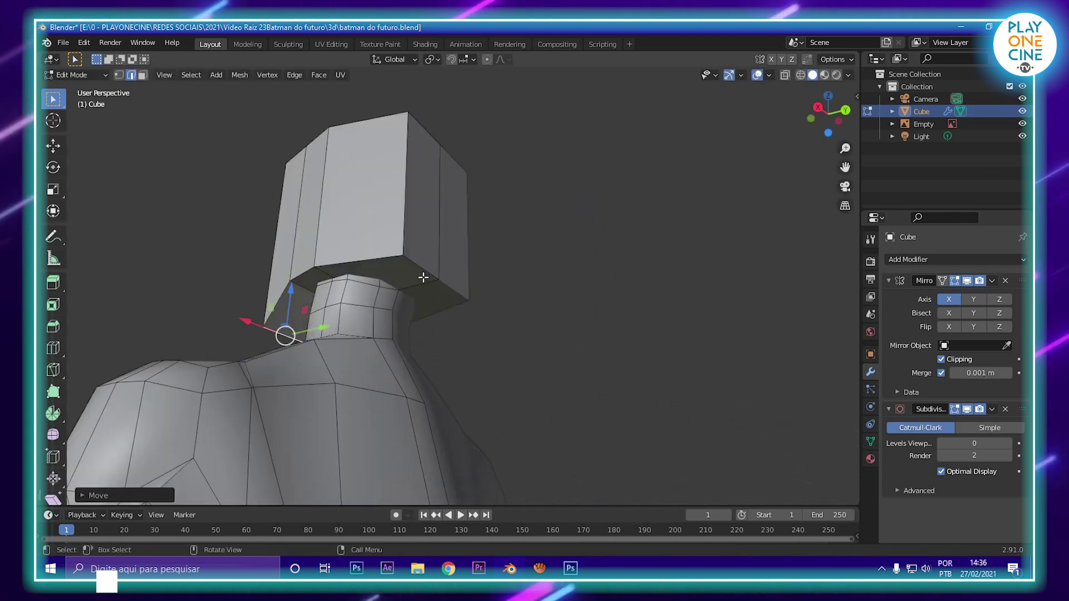
left_click(433, 273)
left_click_drag(459, 262, 418, 270)
middle_click_drag(453, 177, 477, 213)
left_click_drag(507, 210, 472, 222)
middle_click_drag(472, 221, 436, 230)
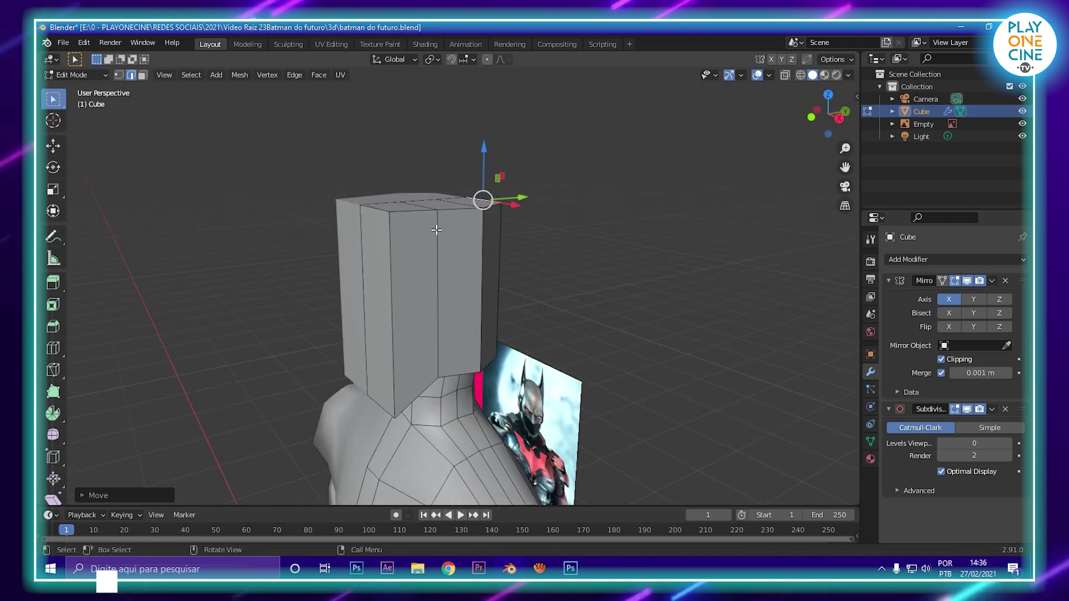
Step: Extrude the head block's top faces upward about 0.12 m and scale them in to about 0.9
left_click_drag(320, 157, 554, 242)
left_click_drag(434, 149, 471, 211)
middle_click_drag(470, 212, 467, 248)
key("g")
key("z")
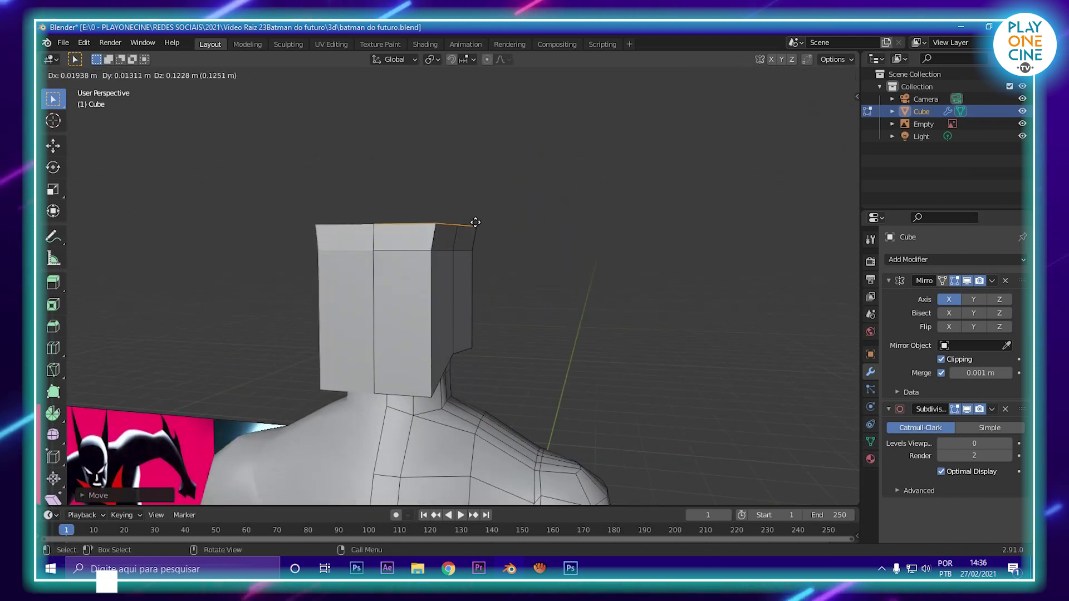
left_click(475, 221)
middle_click_drag(556, 251, 566, 284)
key("s")
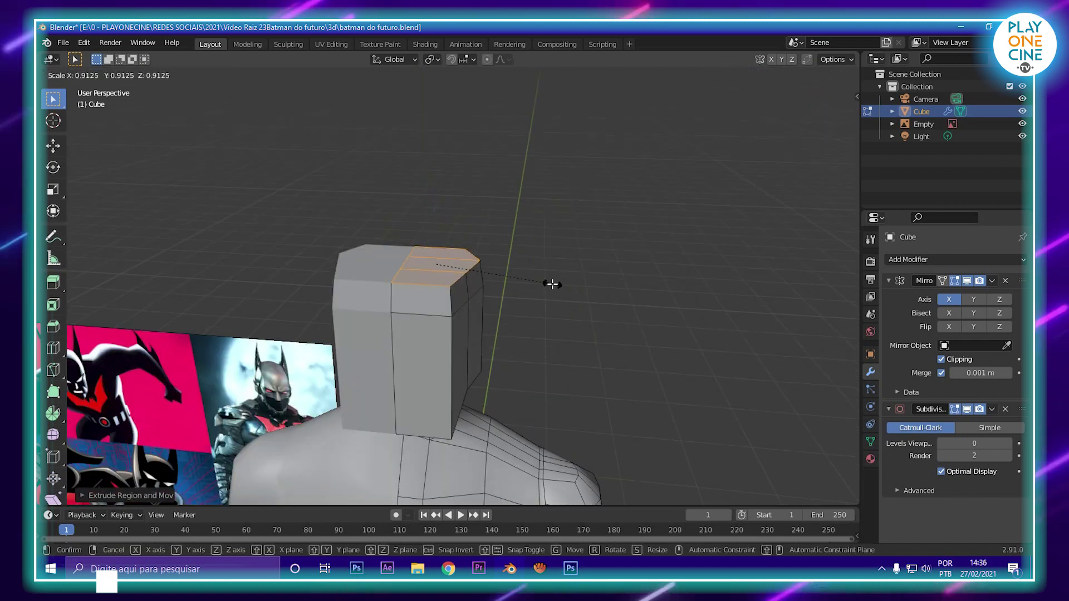
left_click(541, 281)
Step: Extrude the top faces again by about 0.08 m, scale them to about 0.81 and shift them inward along X
key("g")
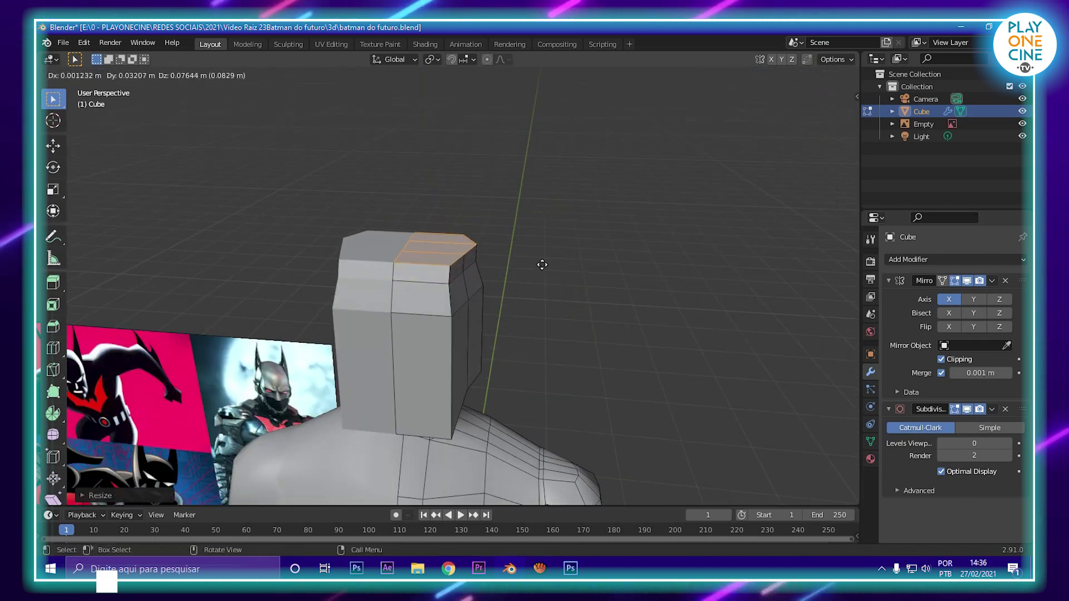
key("z")
left_click(542, 265)
key("s")
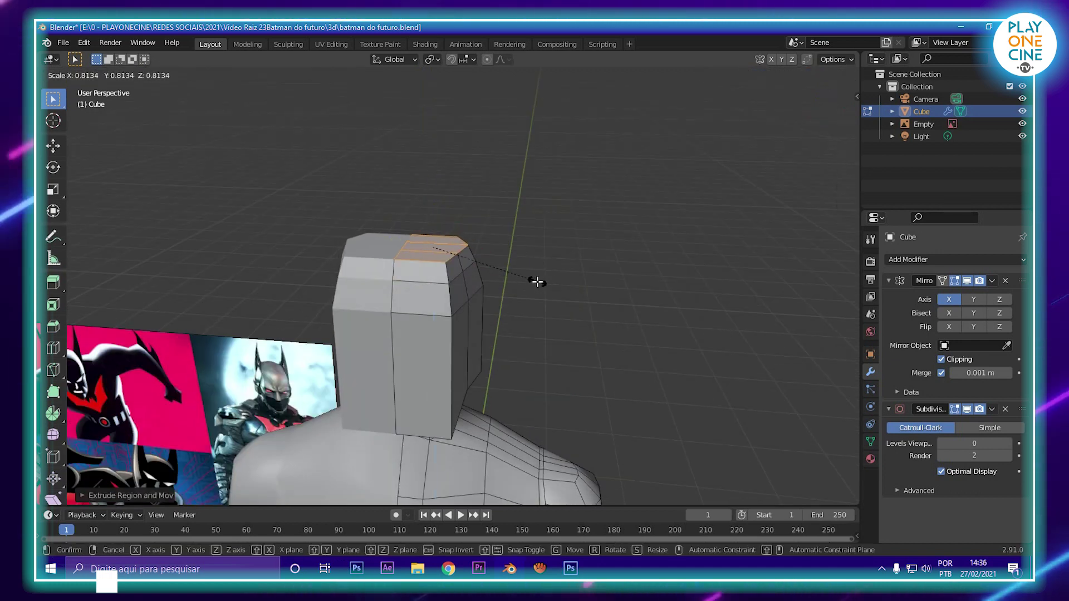
left_click(536, 281)
key("g")
key("x")
left_click(535, 288)
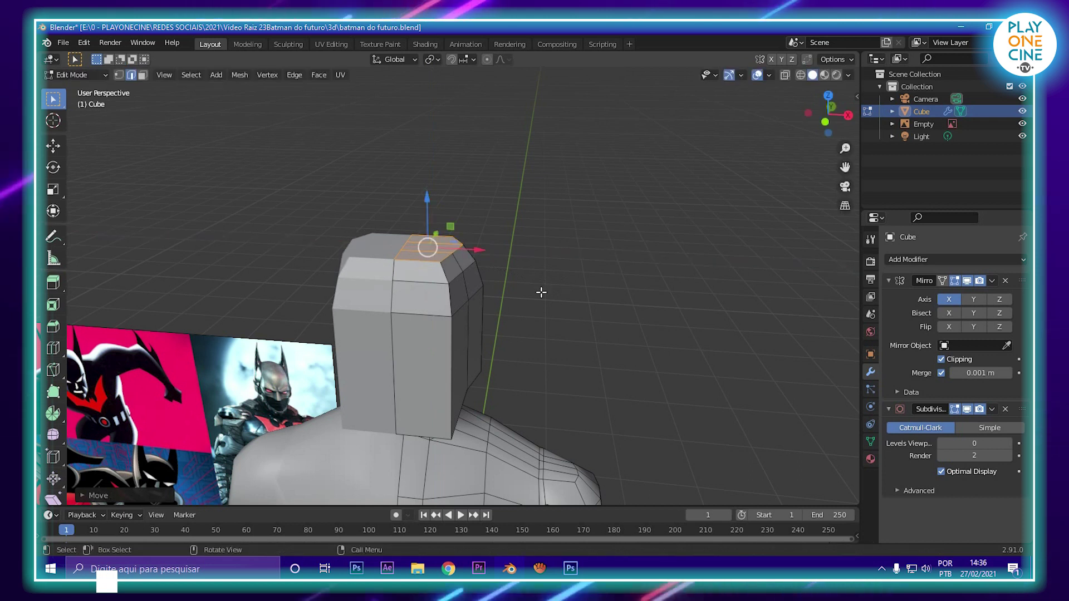
Step: Extrude the crown faces slightly upward once more and scale them to about 0.49 to round off the skull
key("e")
left_click(557, 278)
key("s")
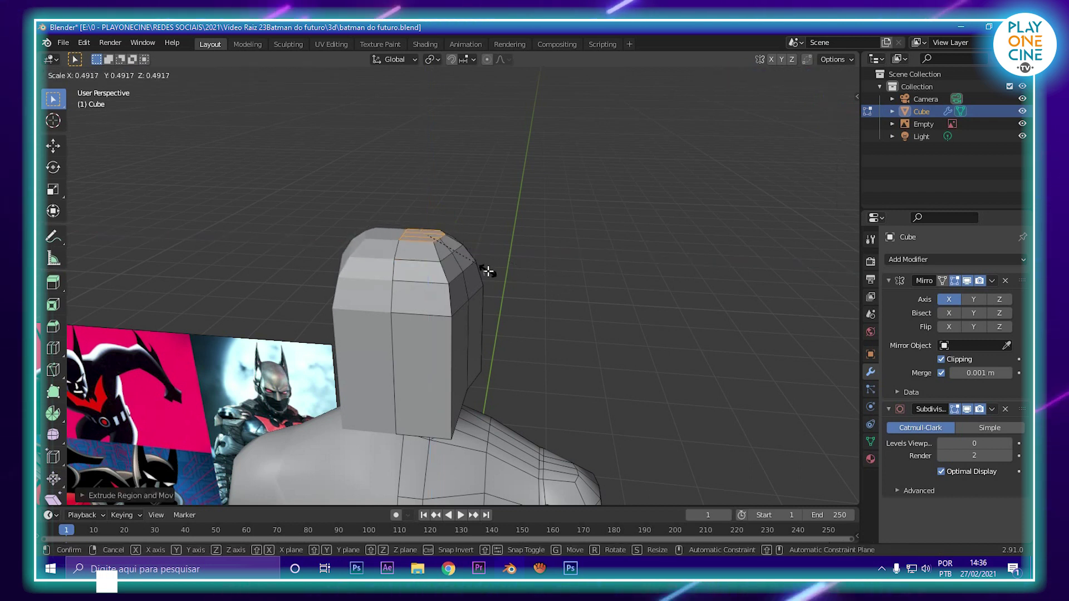
left_click(488, 271)
Step: Select the whole linked head mesh, move it inward along X to narrow it, and check it in Object Mode
middle_click_drag(488, 278, 499, 316)
key("ctrl+l")
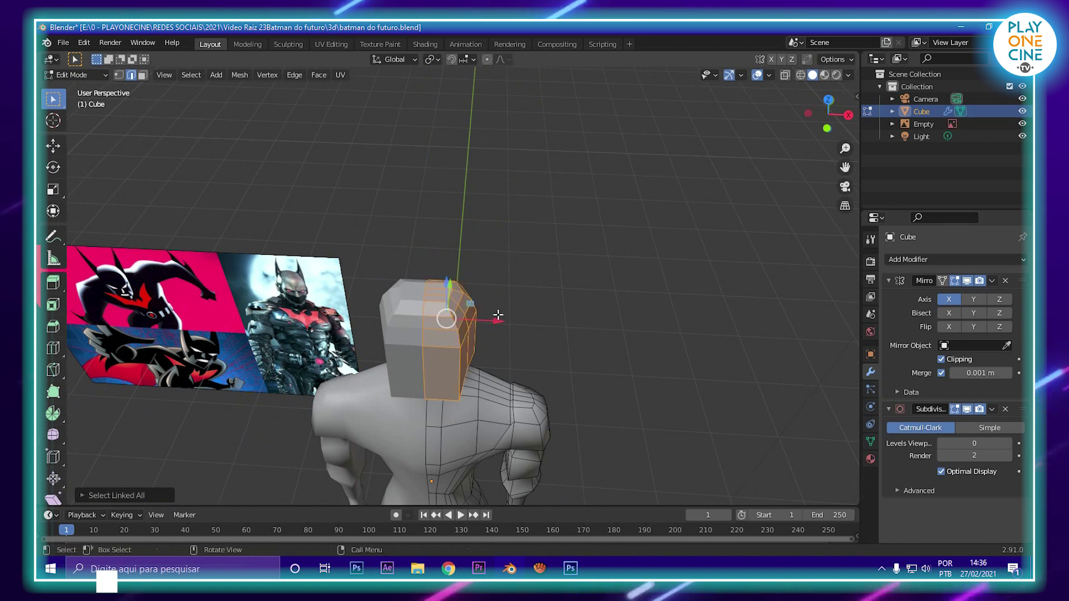
left_click_drag(494, 319, 479, 321)
left_click(479, 321)
key("Tab")
middle_click_drag(479, 321, 502, 307)
scroll(479, 302, "up", 3)
scroll(492, 316, "up", 3)
key("Tab")
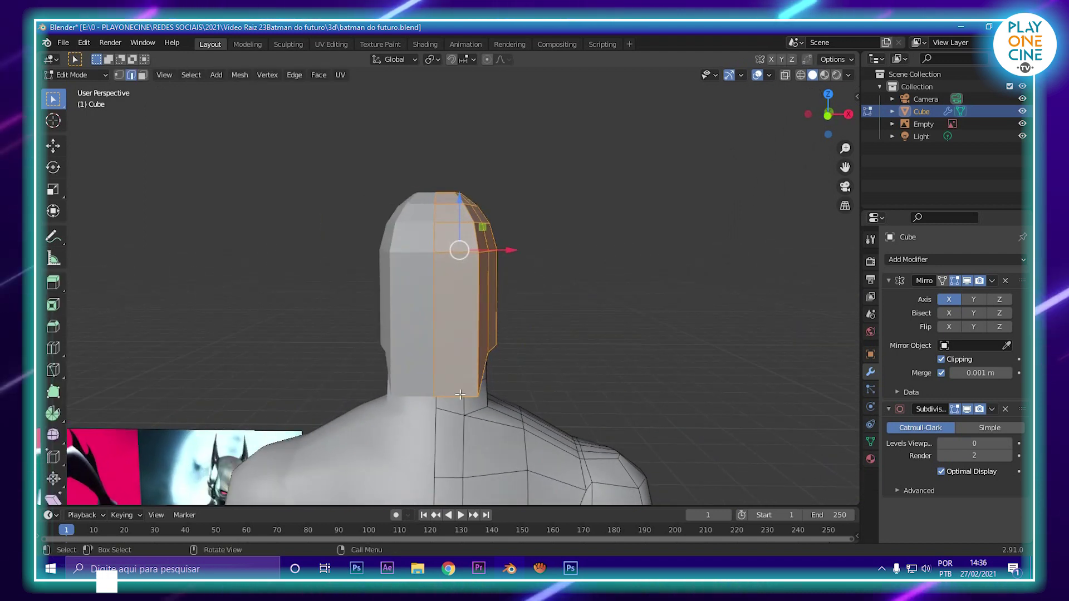
Step: Move the lower front jaw corner inward along X by about 0.10 m to taper the chin
key("g")
key("x")
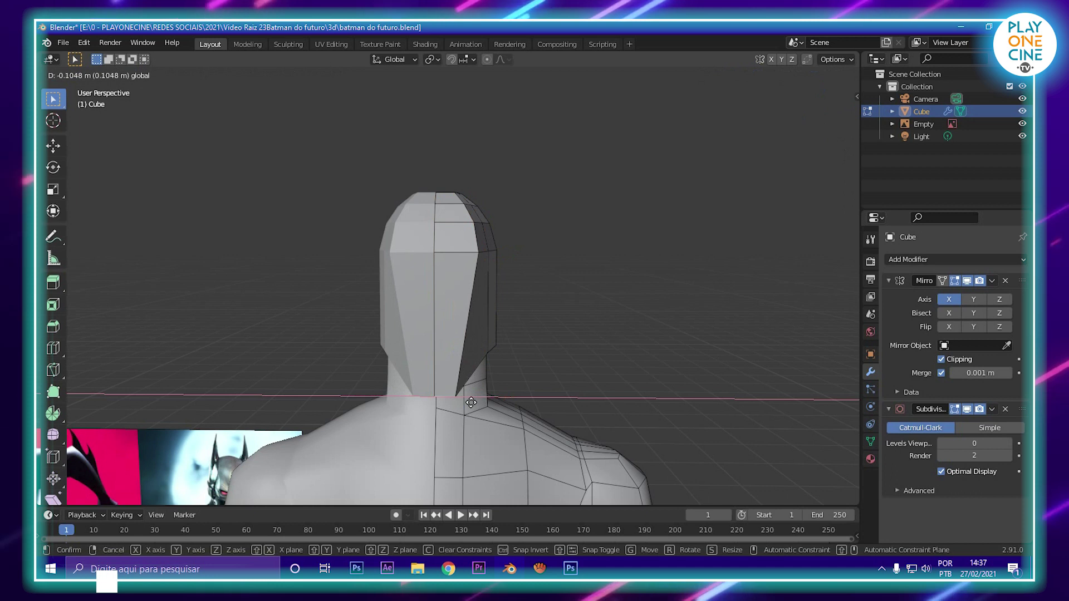
left_click(471, 402)
scroll(471, 402, "down", 4)
middle_click_drag(471, 402, 571, 277)
scroll(358, 393, "up", 4)
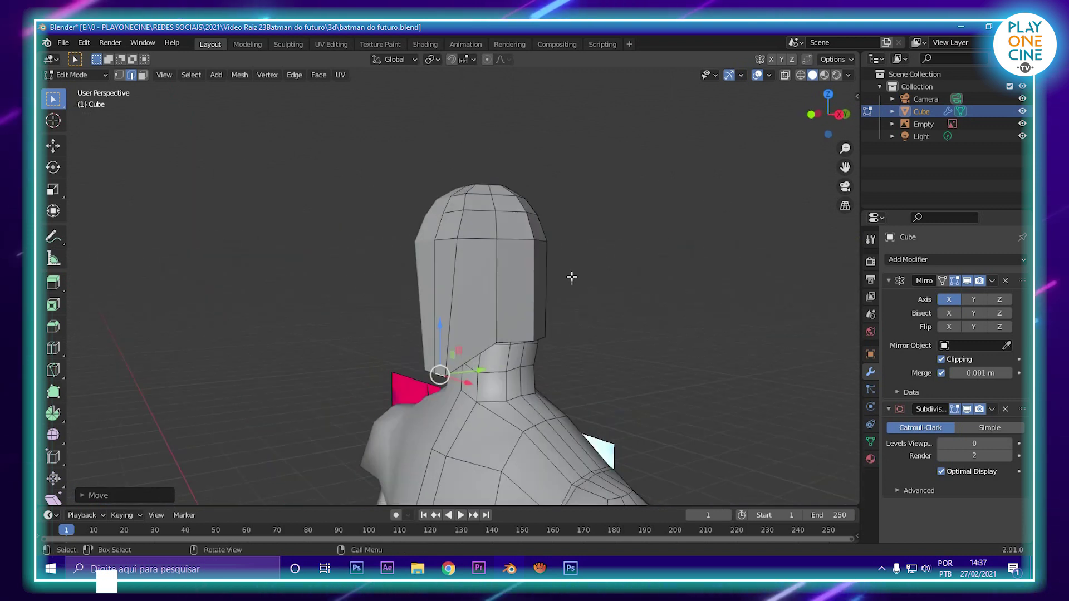
Step: Add a horizontal loop cut around the head just below the brow line
key("ctrl+r")
left_click(548, 274)
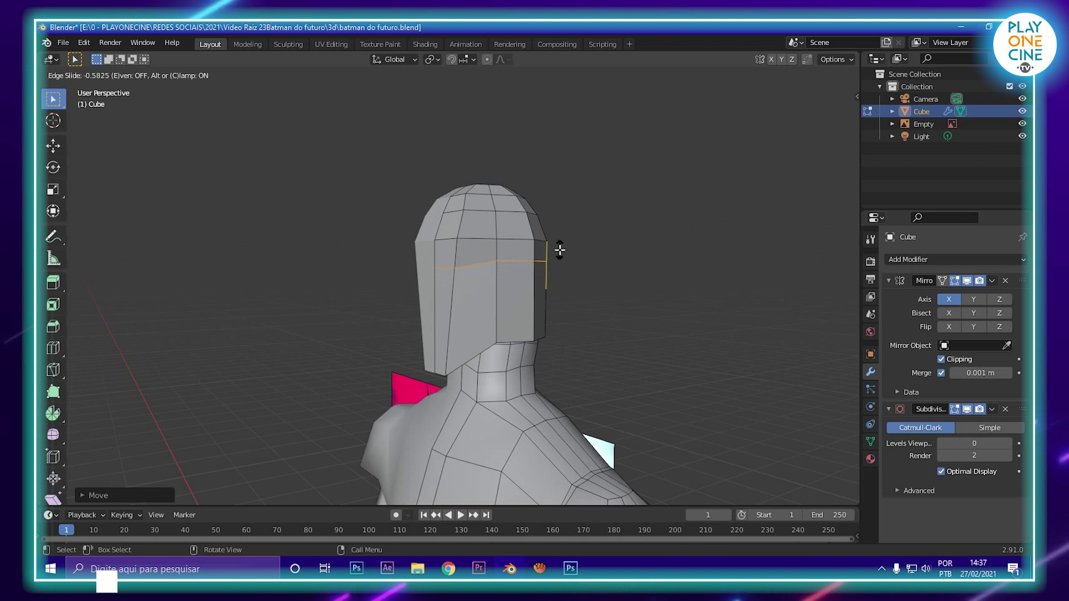
left_click(555, 255)
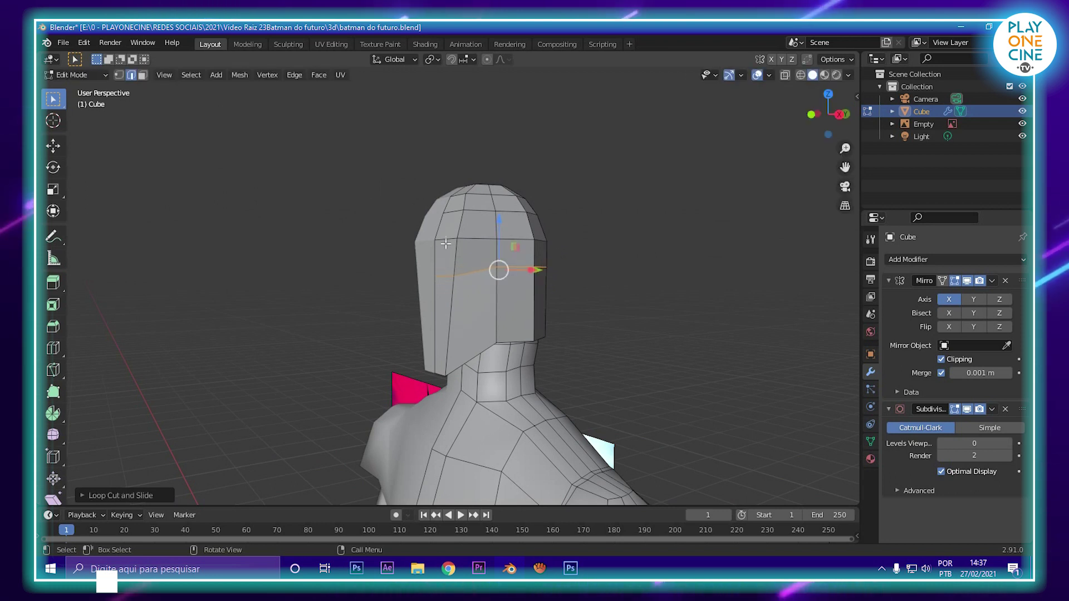
Step: Select the brow edge at the front of the face and shift it forward so it overhangs the face
right_click(446, 243, "shift")
middle_click_drag(445, 244, 422, 271)
left_click_drag(441, 205, 442, 216)
left_click_drag(485, 253, 477, 254)
middle_click_drag(478, 254, 454, 234)
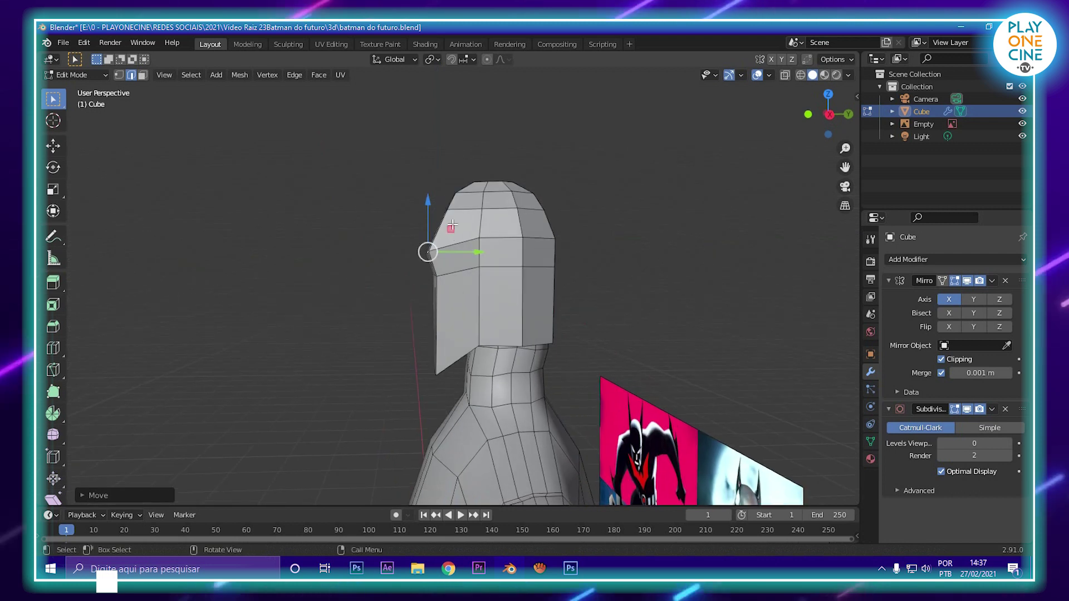
Step: Select the edges at the back of the head and pull them slightly backward along Y
middle_click_drag(581, 283, 583, 256)
left_click(528, 238, "shift")
left_click_drag(595, 255, 606, 256)
mouse_move(570, 225)
middle_mouse_down()
mouse_move(527, 234)
mouse_move(573, 211)
middle_mouse_up()
left_click(527, 233)
left_click_drag(582, 214, 589, 214)
Step: Reposition the edges of the narrow brow-level band at the back of the head, pushing them outward
middle_click_drag(588, 216, 551, 245)
left_click(546, 257)
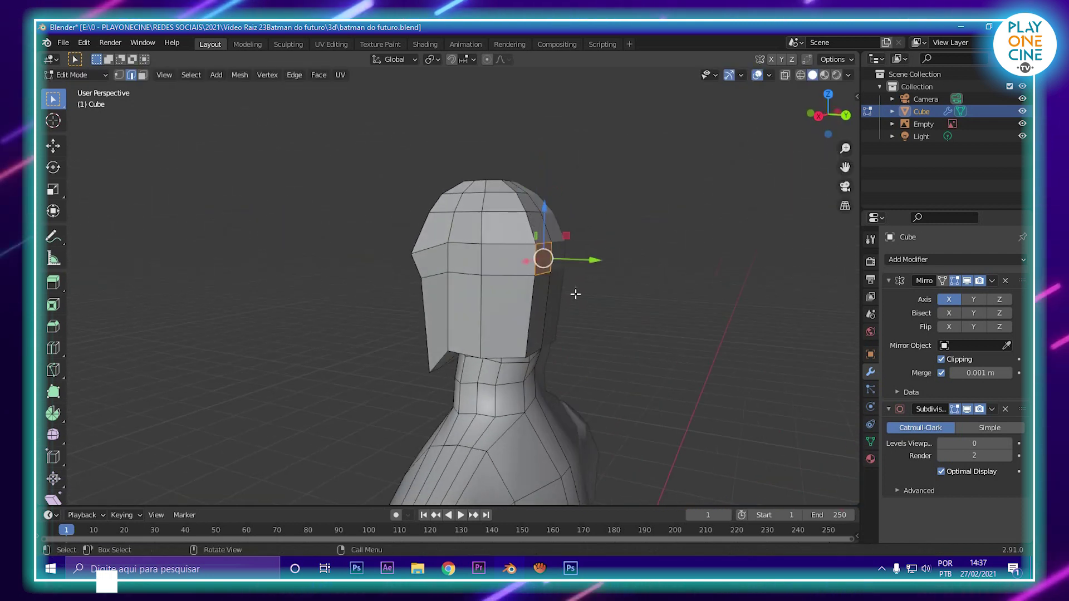
middle_click_drag(573, 293, 614, 254)
left_click_drag(617, 251, 618, 256)
middle_click_drag(618, 256, 515, 289)
left_click_drag(515, 288, 546, 290)
middle_click_drag(546, 291, 516, 317)
Step: Move the upper rear edges of the crown backward along Y and slightly down along Z
left_click(457, 269, "shift")
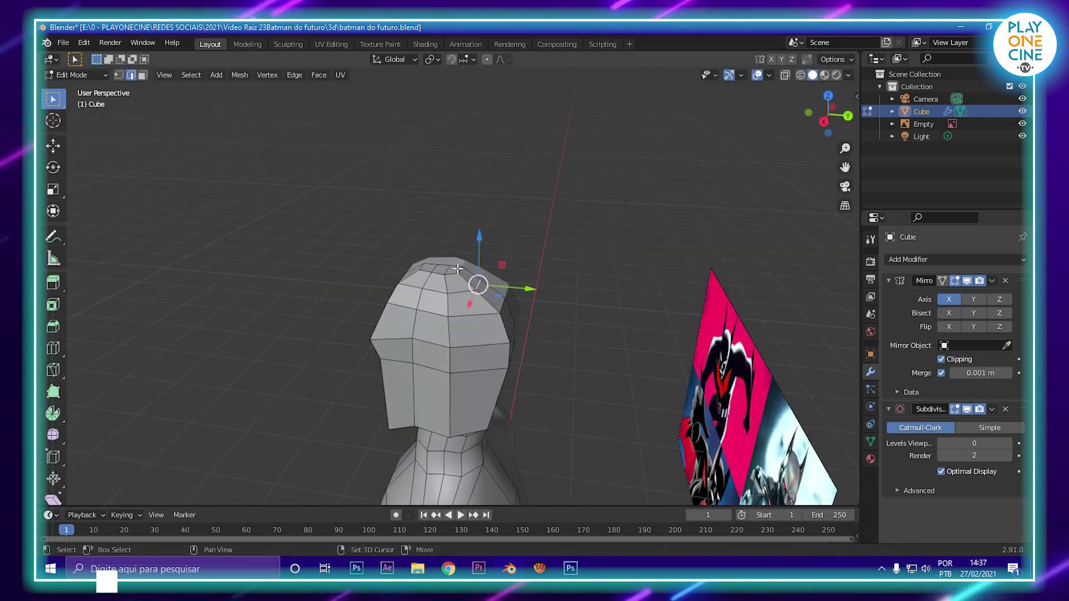
left_click(477, 281, "shift")
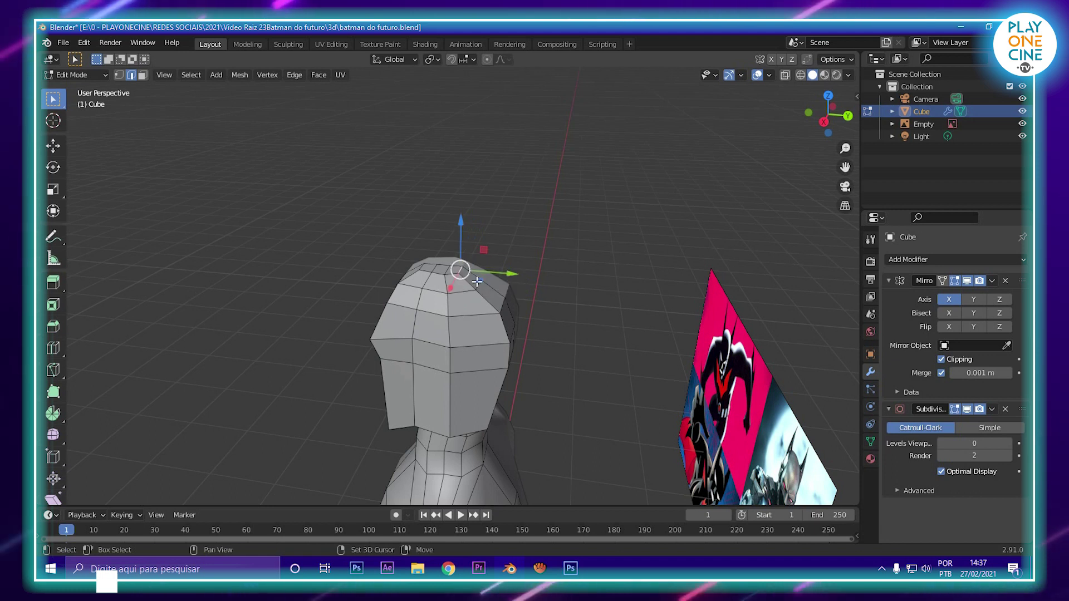
mouse_move(516, 279)
left_mouse_down()
mouse_move(541, 282)
mouse_move(527, 283)
left_mouse_up()
middle_click_drag(527, 283, 517, 242)
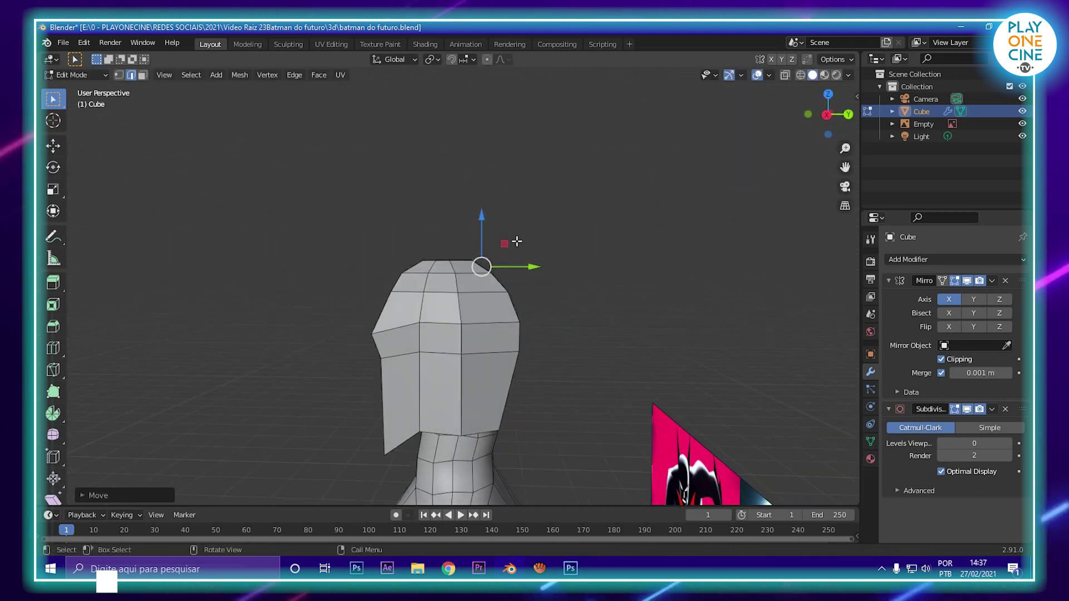
left_click_drag(483, 217, 490, 223)
Step: Select the edge at the front of the crown and nudge it to round the forehead profile
middle_click_drag(397, 278, 419, 291)
scroll(420, 291, "up", 1)
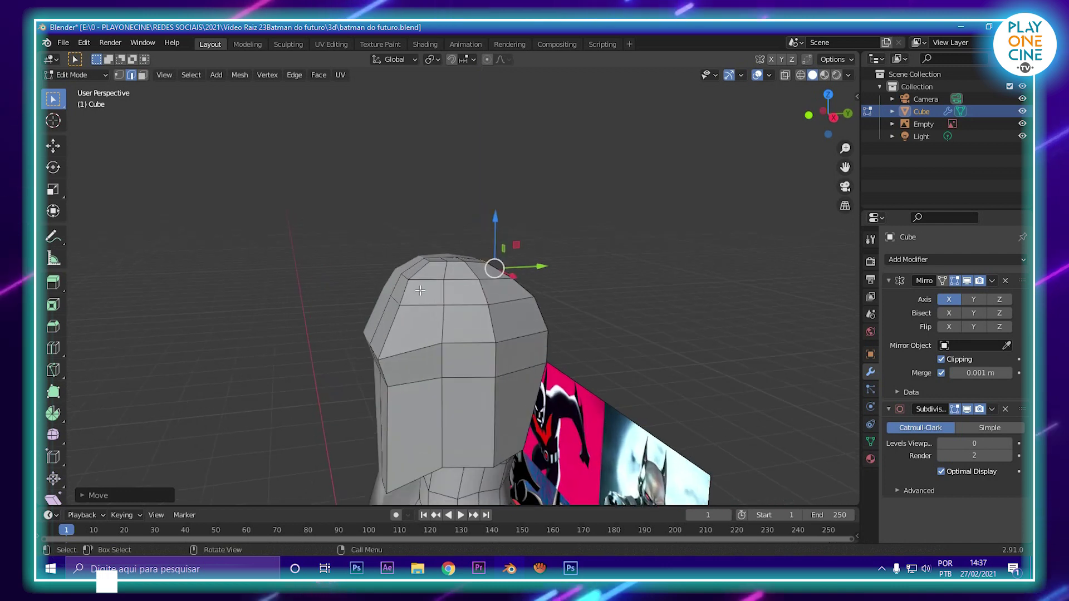
left_click(402, 275)
left_click_drag(417, 232, 423, 232)
scroll(527, 315, "down", 2)
middle_click_drag(528, 315, 431, 315)
middle_click_drag(482, 347, 566, 312)
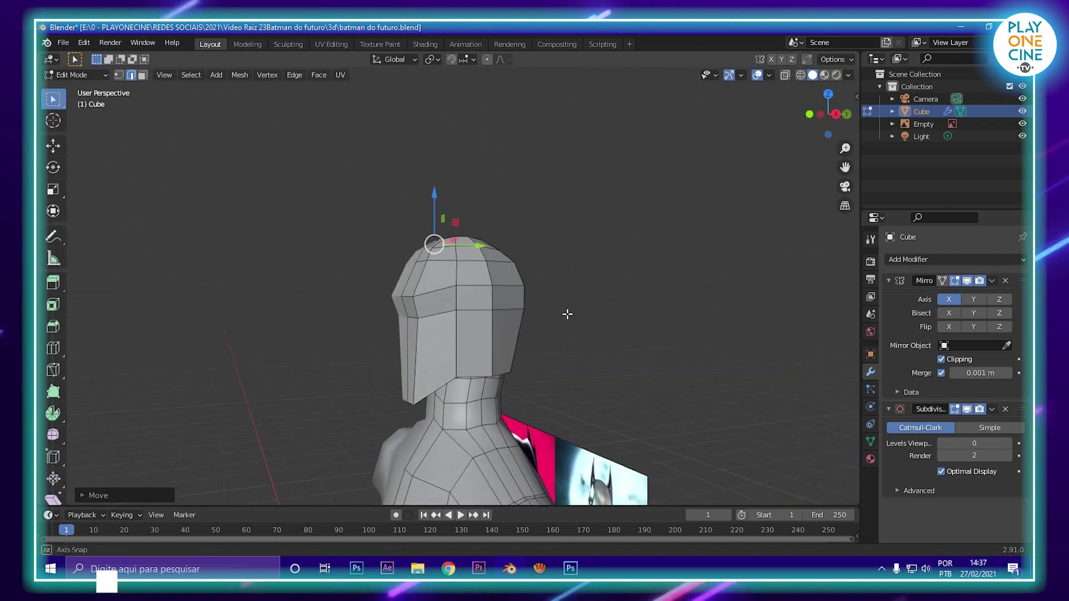
Step: Preview the smoothed head with the viewport subdivision level at 2, and set the level back to 0
left_click(1008, 443)
left_click(1008, 443)
key("Tab")
middle_click_drag(696, 334, 490, 280)
key("Tab")
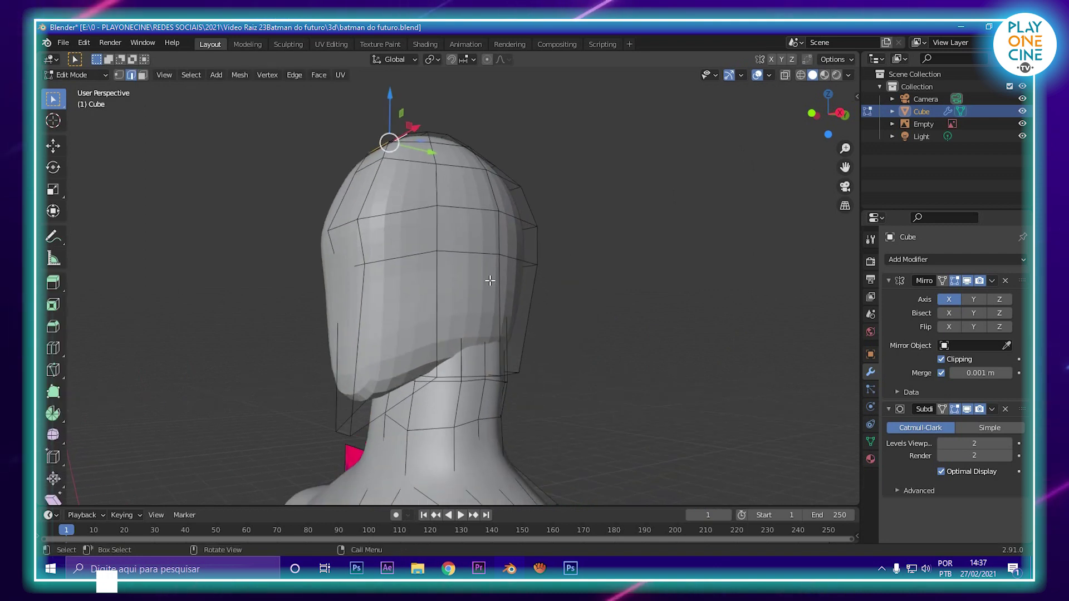
left_click(940, 443)
left_click(939, 443)
Step: Add a horizontal loop cut around the lower half of the head, between the brow band and the jaw
middle_click_drag(653, 308, 579, 276)
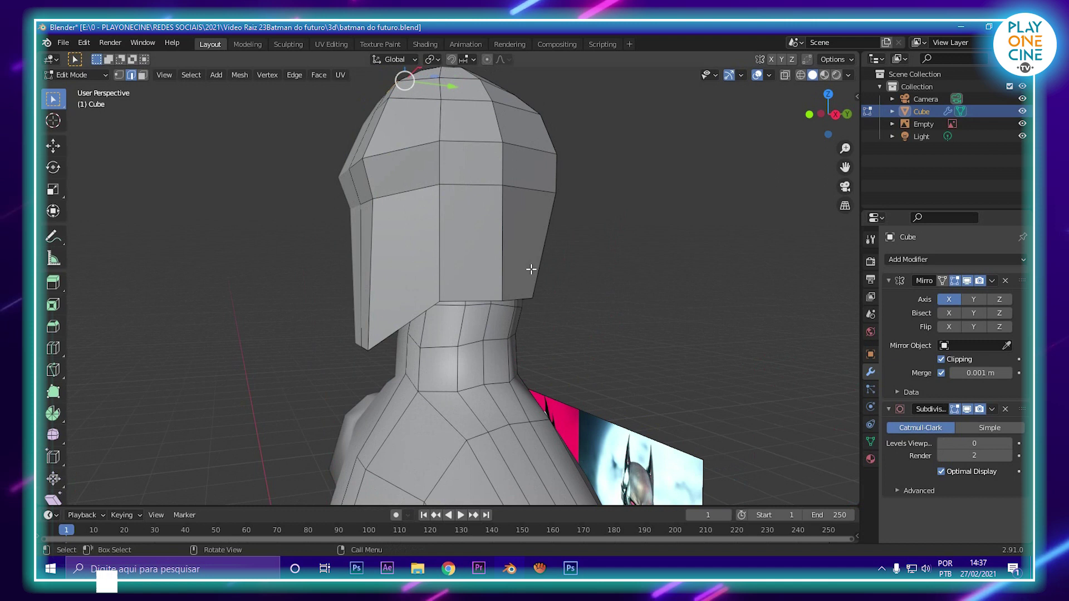
middle_click_drag(489, 231, 520, 279)
left_click(512, 273)
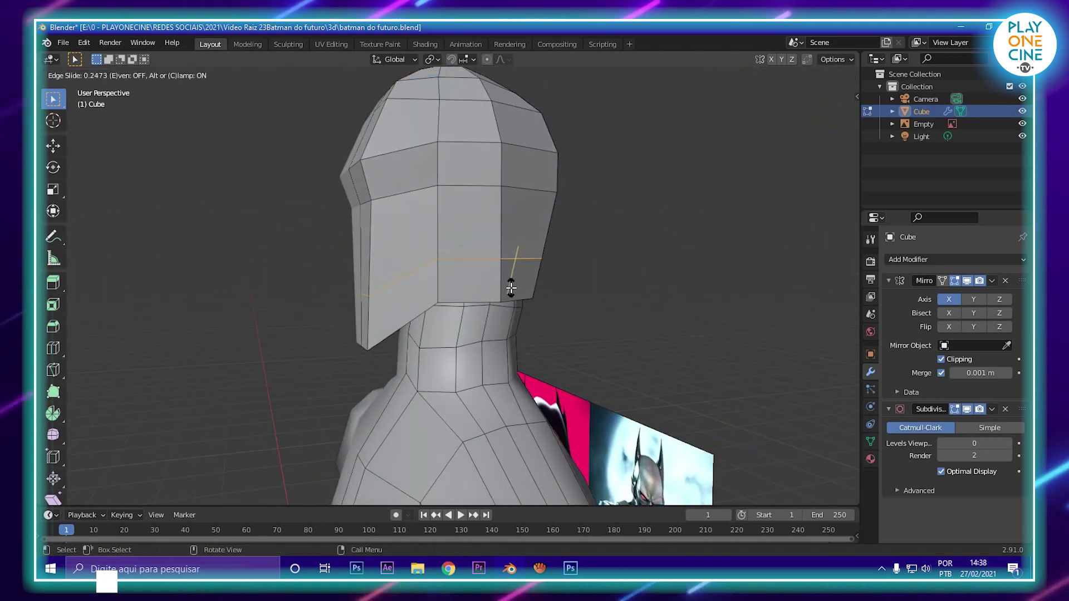
left_click(520, 276)
Step: Scale down the head's bottom edges around the neck and shift them slightly backward along Y
middle_click_drag(522, 275, 386, 266)
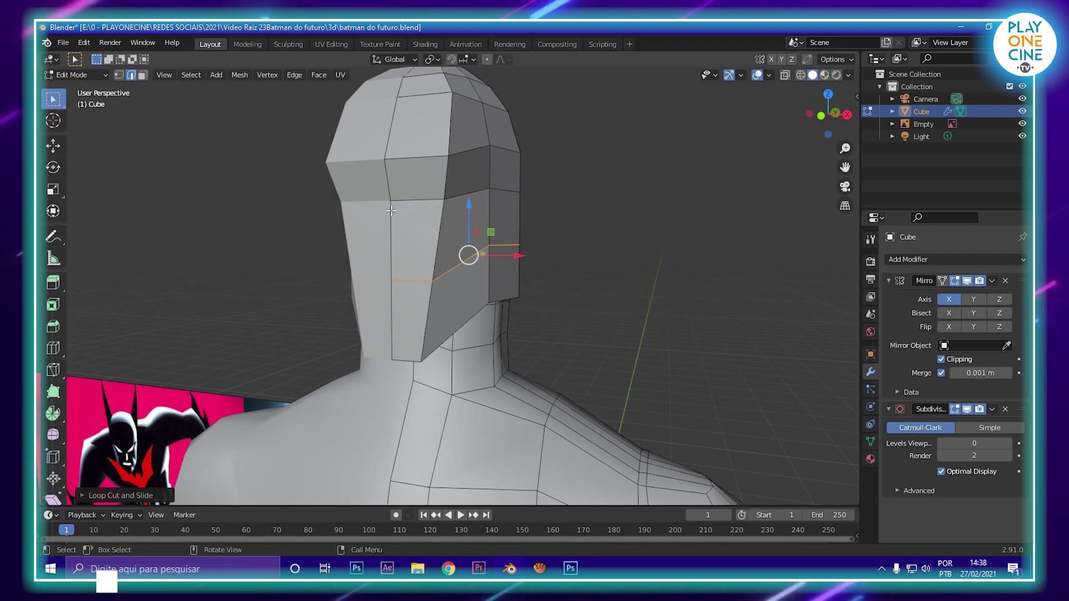
middle_click_drag(443, 301, 371, 260)
middle_click_drag(417, 293, 480, 254)
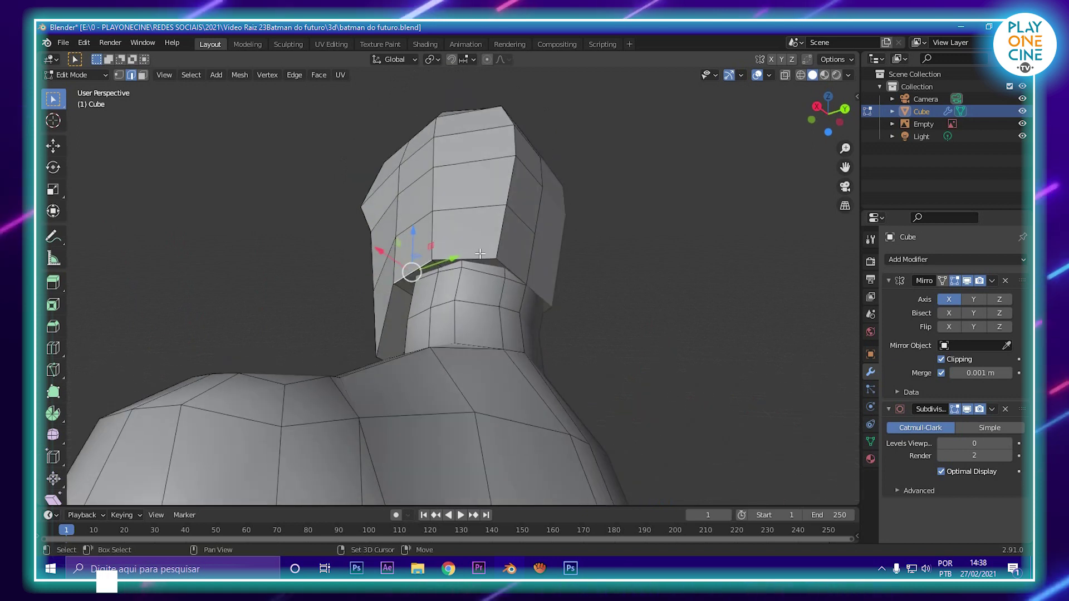
key("s")
left_click(585, 294)
middle_click_drag(585, 294, 469, 296)
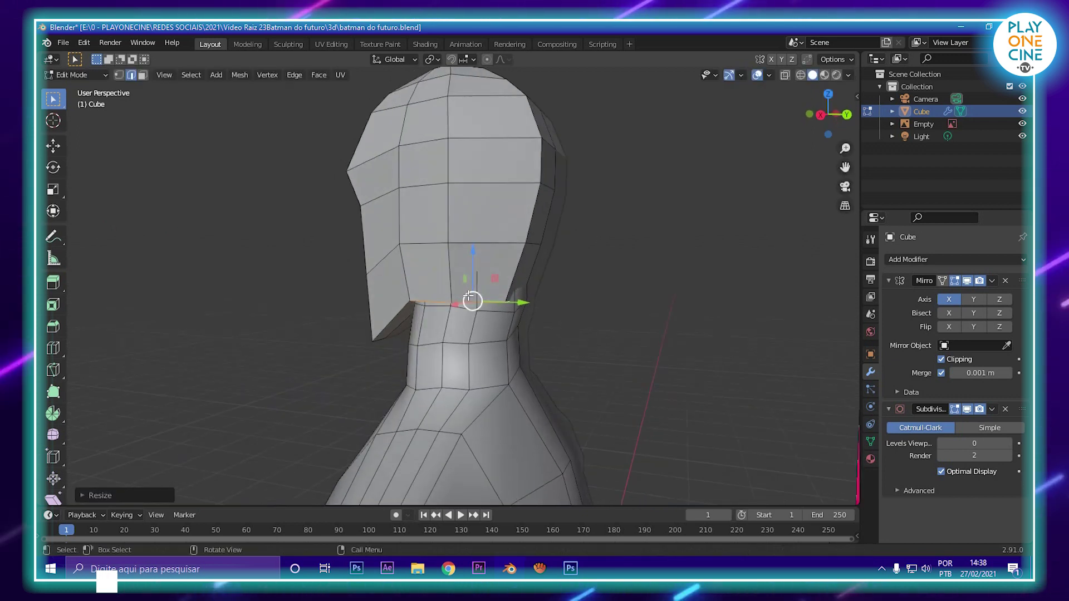
left_click_drag(523, 301, 530, 304)
key("s")
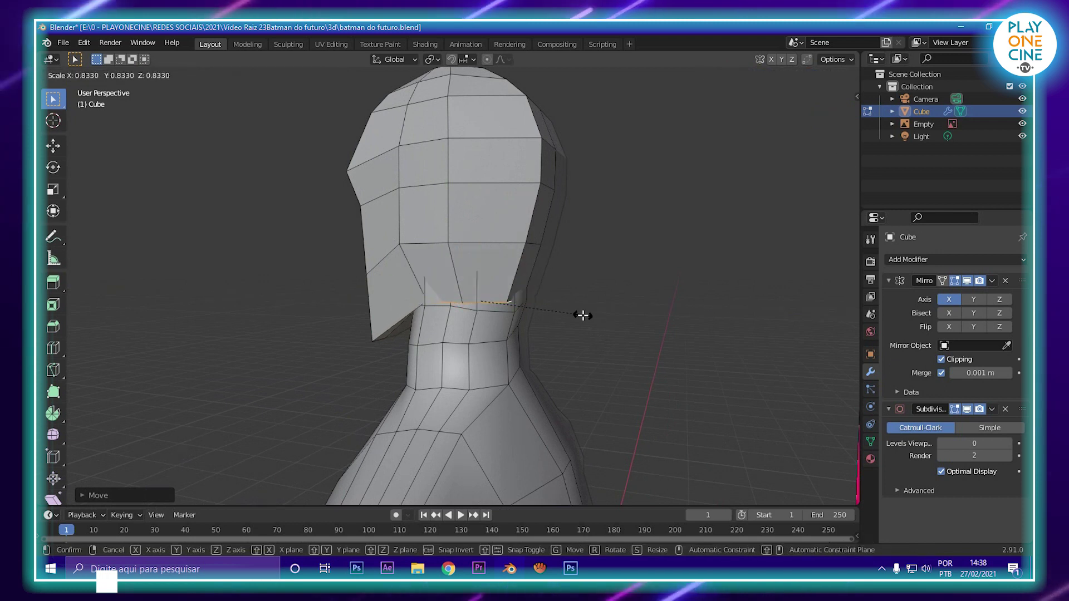
left_click(591, 320)
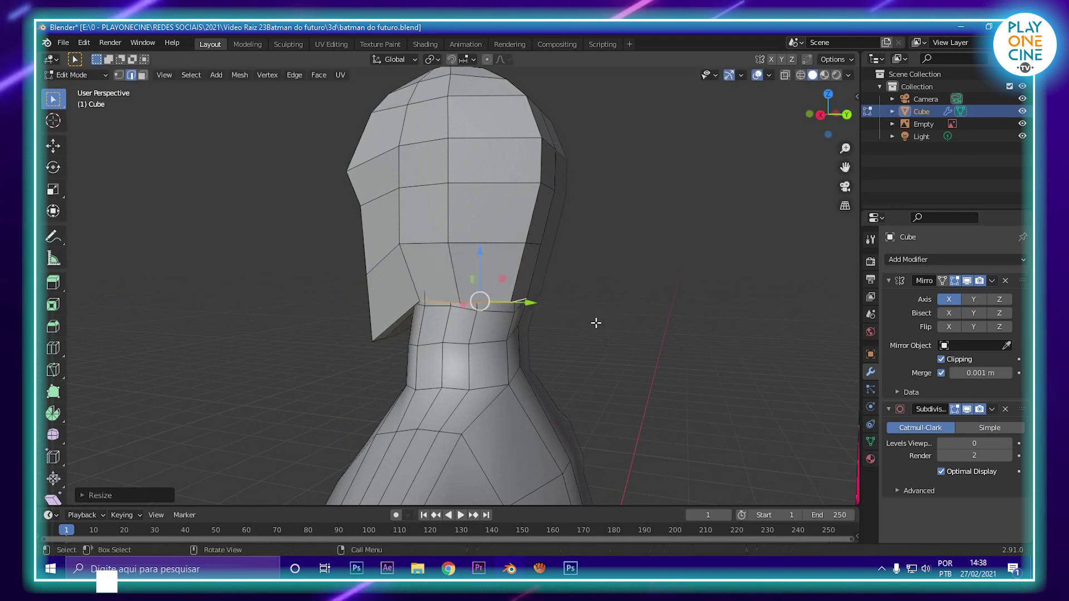
Step: Move the edges at the back of the head backward and the vertical side edges outward to fill out the skull
left_click(536, 242)
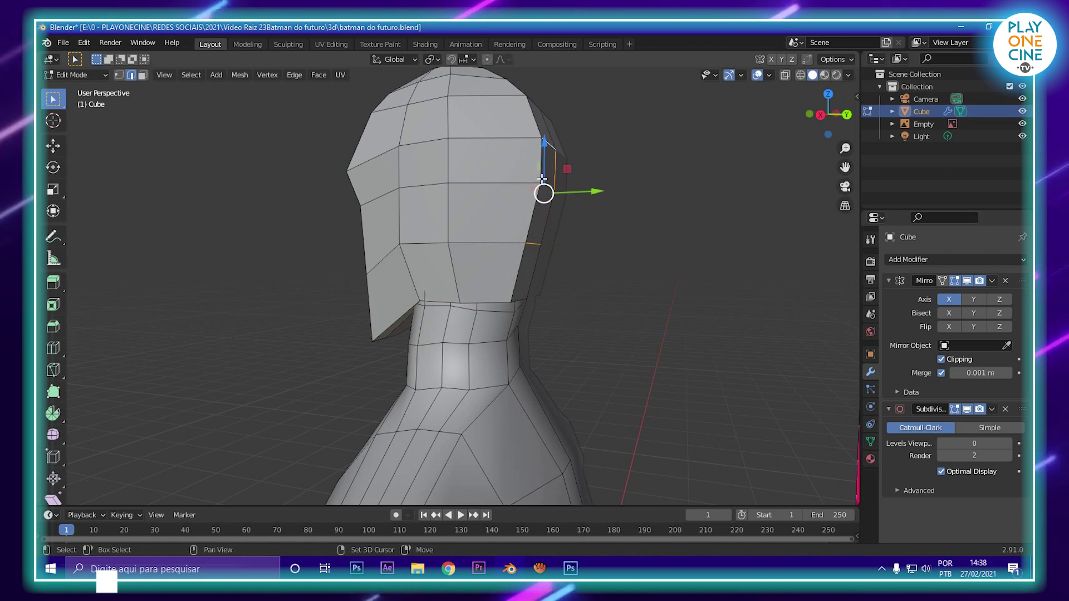
left_click_drag(548, 192, 594, 196)
middle_click_drag(593, 196, 534, 222)
left_click(477, 225, "shift")
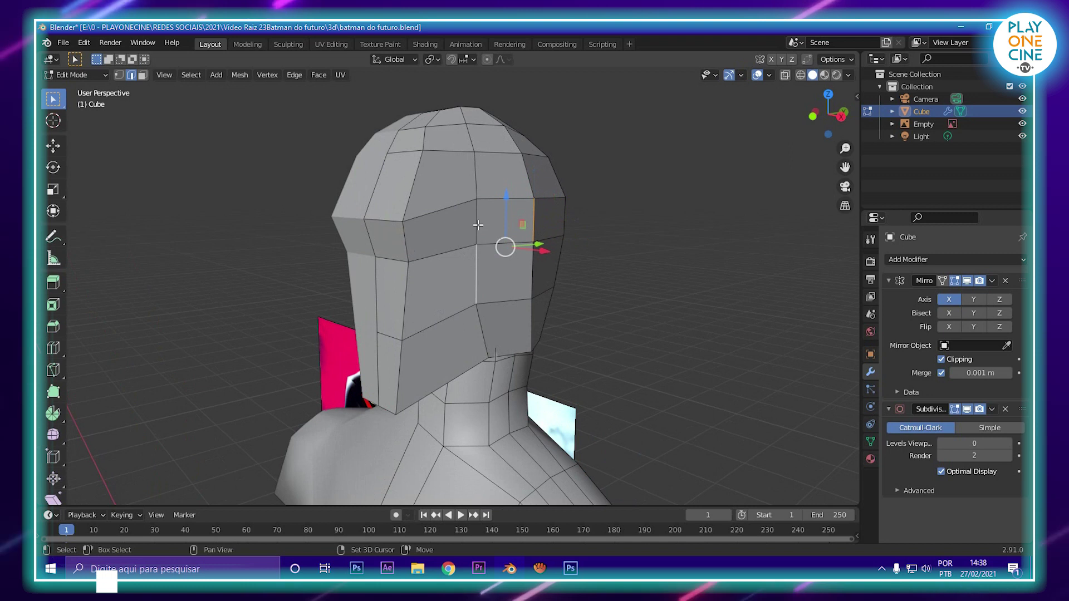
middle_click_drag(535, 269, 561, 262)
left_click_drag(575, 238, 593, 238)
Step: Scale the upper forehead edges along X to widen the top of the head
scroll(606, 236, "down", 3)
middle_click_drag(608, 236, 520, 235)
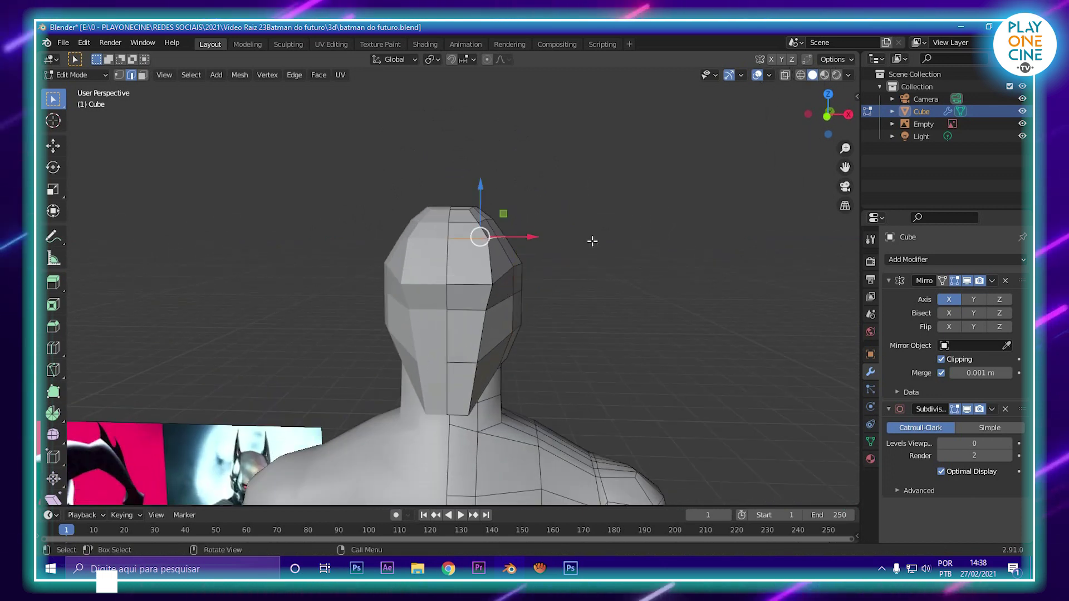
key("s")
key("x")
left_click(621, 242)
Step: Examine the head's overall shape and proportions in Object Mode, and return to Edit Mode
scroll(586, 274, "down", 4)
middle_click_drag(584, 274, 587, 251)
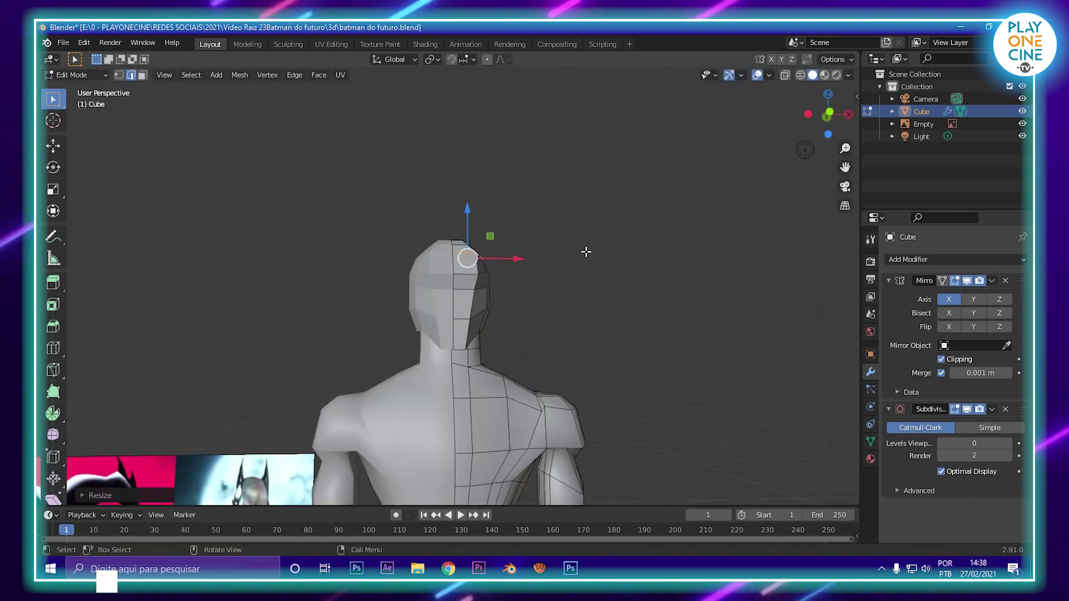
scroll(587, 251, "down", 5)
key("Tab")
scroll(473, 337, "up", 4)
middle_click_drag(541, 322, 512, 305)
scroll(348, 324, "up", 2)
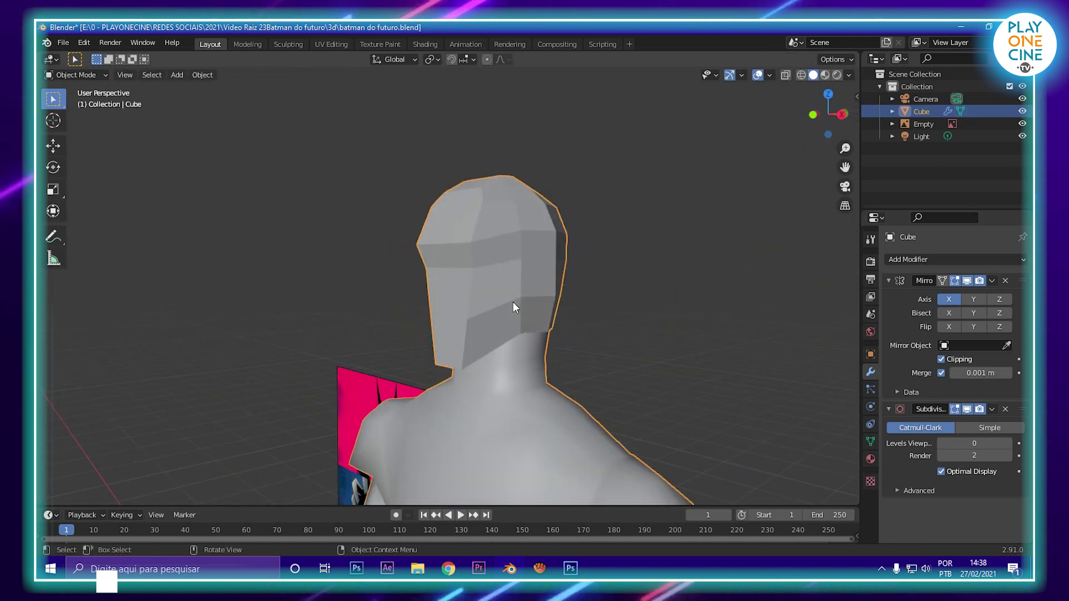
key("Tab")
Step: Reposition the short edge beneath the brow along Y and Z, finishing with a shift of about 0.03 m along Y
left_click(452, 322)
middle_click_drag(452, 321, 429, 282)
key("g")
key("y")
left_click(481, 330)
key("g")
key("z")
left_click(483, 271)
key("g")
key("y")
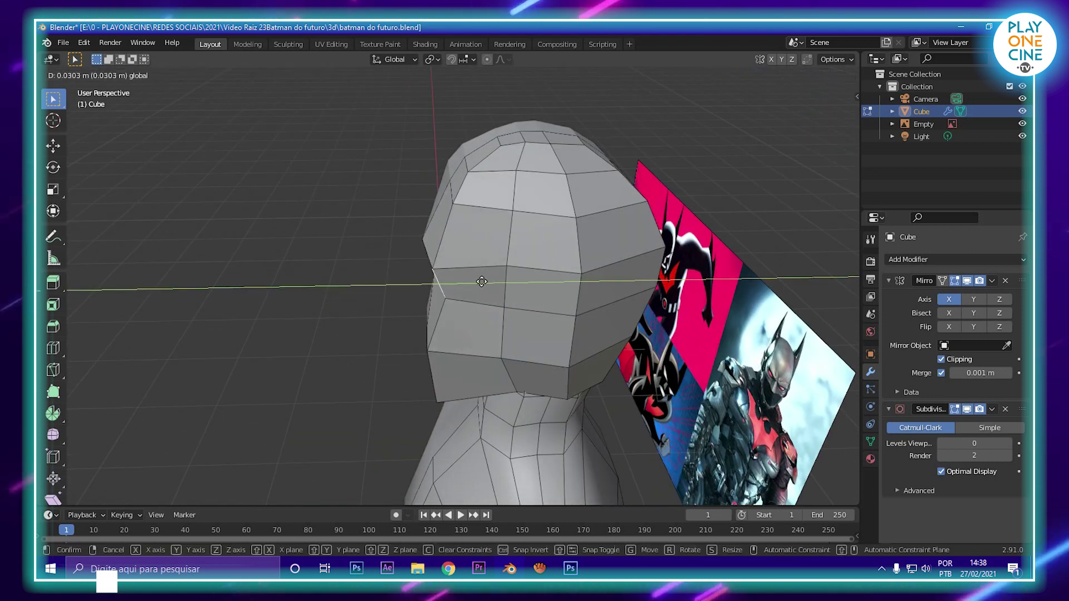
left_click(481, 282)
Step: Compare the head with the reference images and adjust the position of the edges on top of the crown
middle_click_drag(733, 394, 521, 279)
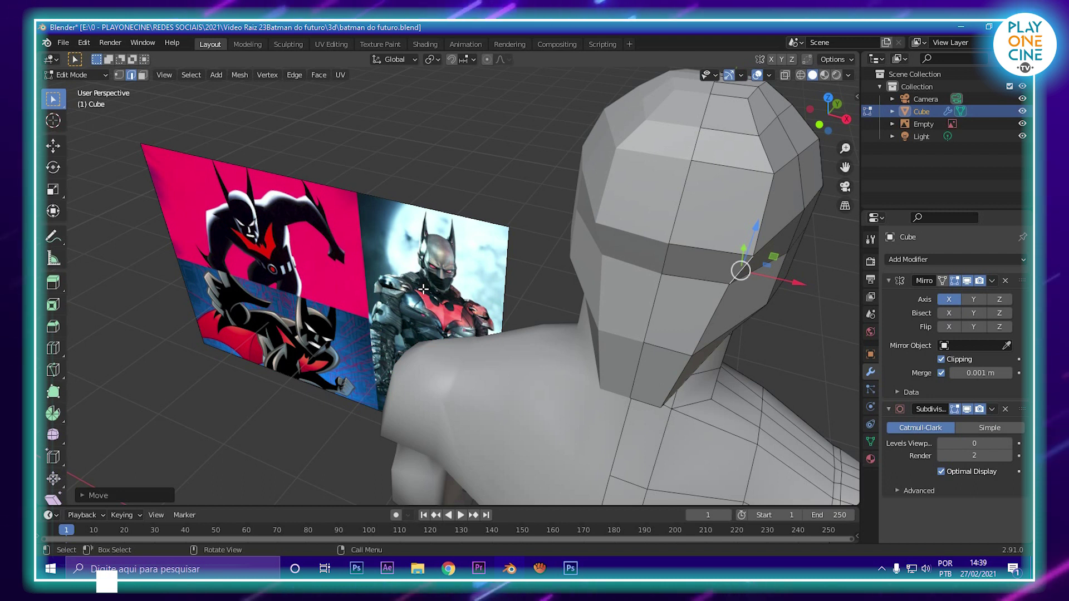
middle_click_drag(552, 167, 388, 271)
scroll(389, 268, "up", 1)
middle_click_drag(423, 192, 486, 251, "shift")
left_click_drag(487, 246, 487, 245)
left_click_drag(464, 211, 501, 218, "shift")
left_click_drag(452, 185, 457, 183)
scroll(458, 188, "down", 3)
middle_click_drag(458, 189, 516, 275)
scroll(405, 284, "up", 3)
scroll(439, 251, "up", 2)
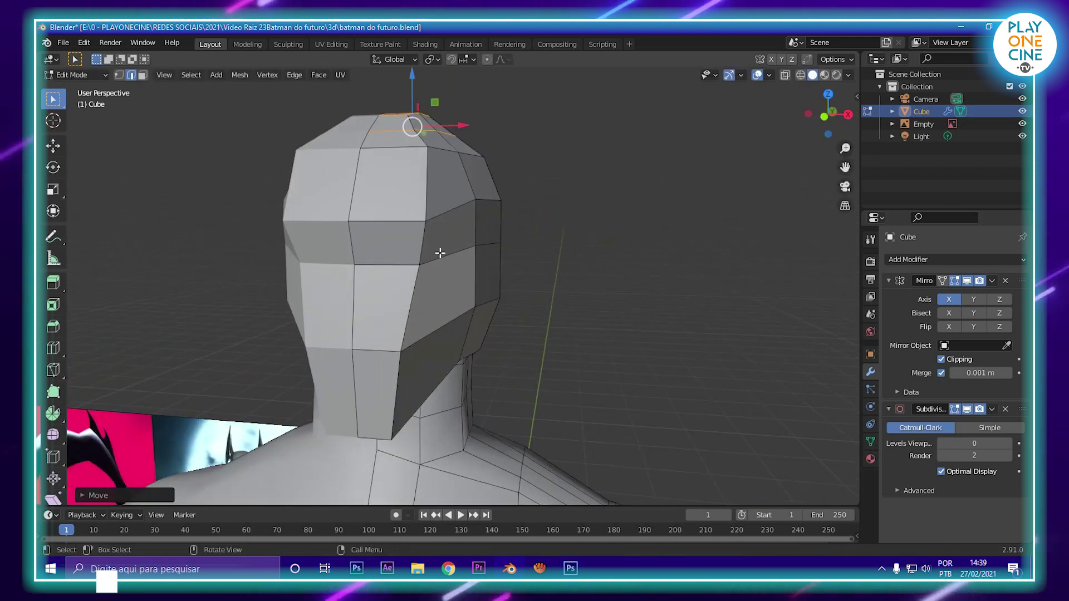
Step: In vertex selection mode, lower the brow's centre vertex to form a V-shaped brow
left_click(119, 76)
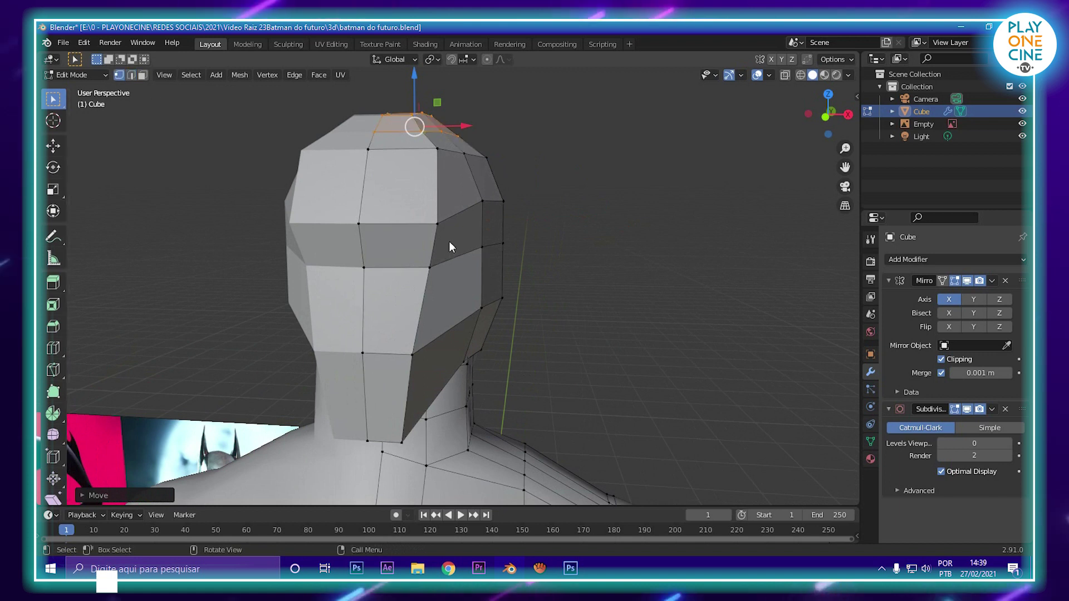
left_click(355, 221)
left_click_drag(359, 172, 368, 204)
Step: Add a vertical loop cut down the face and slide it close to the mirror centre line
middle_click_drag(448, 234, 412, 252)
key("ctrl+r")
left_click(412, 252)
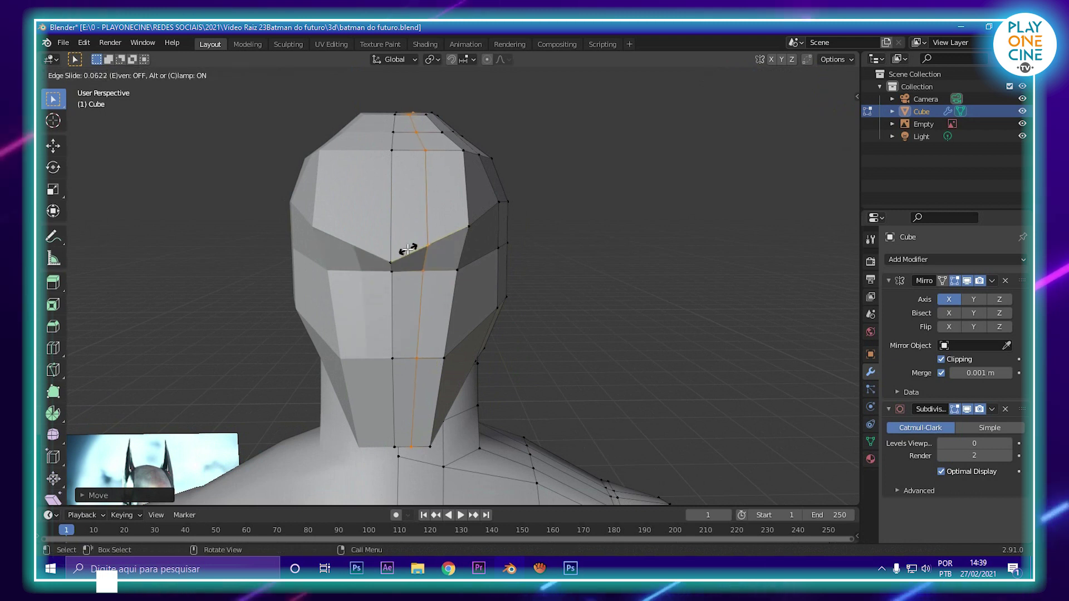
left_click(393, 251)
left_click(411, 271)
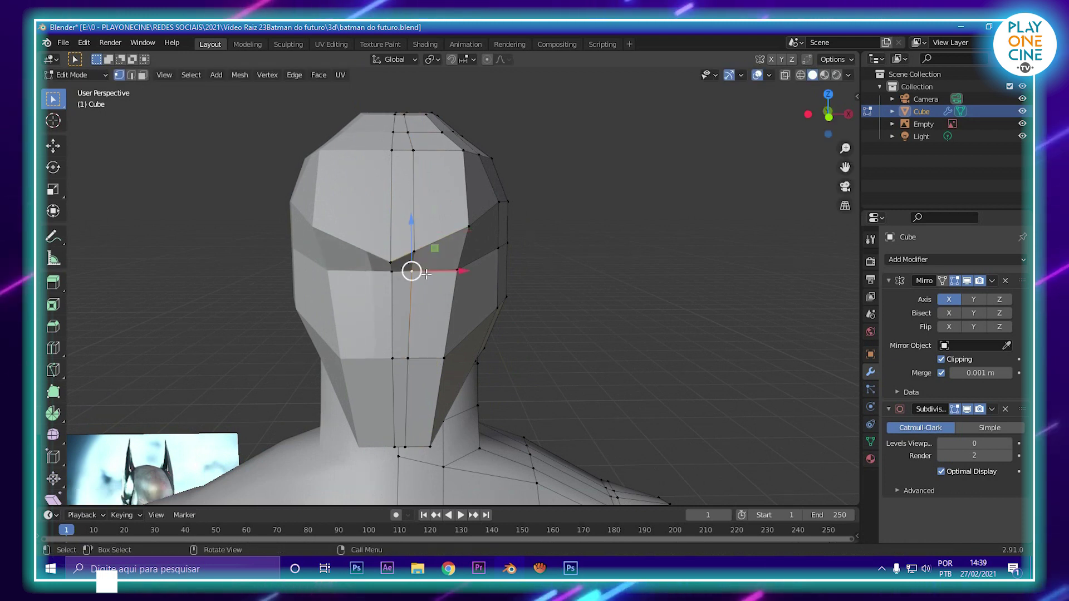
Step: Add a vertical loop cut down the side of the face, beyond the outer corner of the brow
key("ctrl+r")
left_click(484, 218)
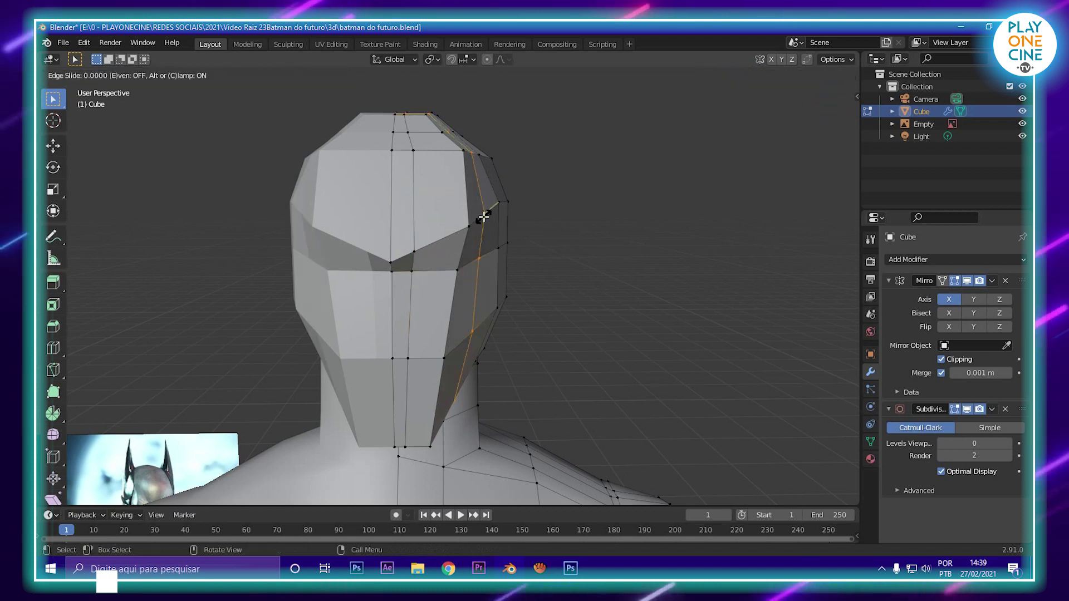
left_click(488, 225)
Step: Lower the two vertices beside the brow's outer corner along Z, and raise the lower one about 0.025 m
left_click(482, 216)
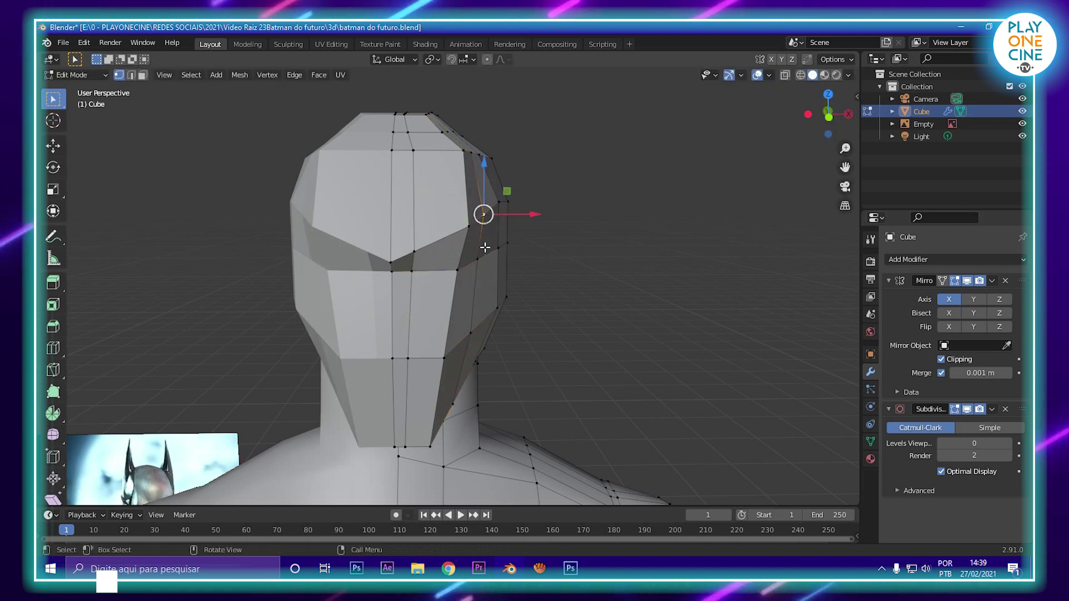
key("g")
key("z")
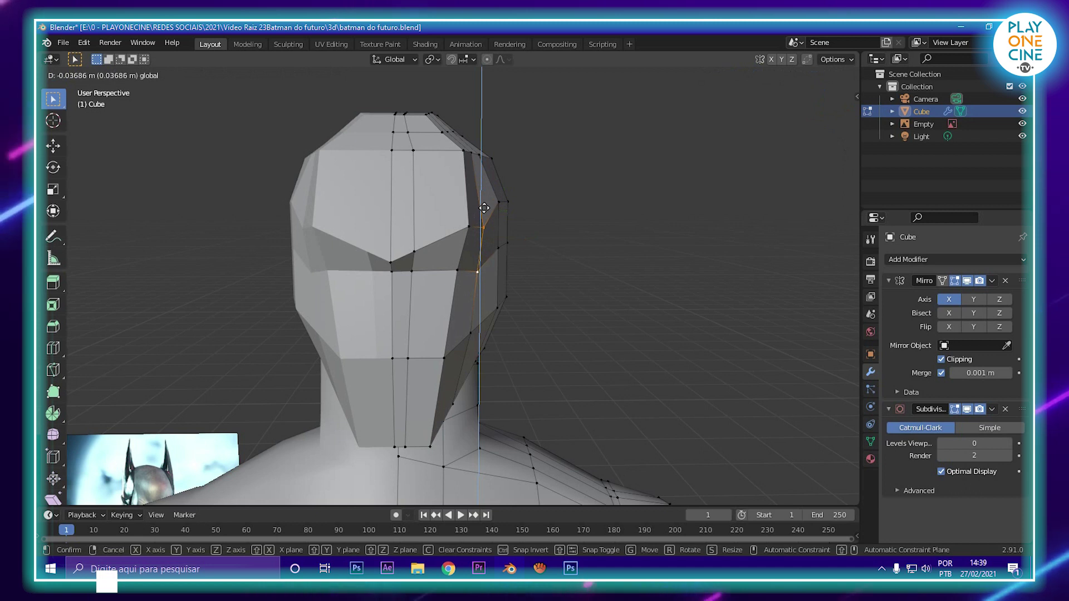
left_click(482, 261)
key("g")
key("z")
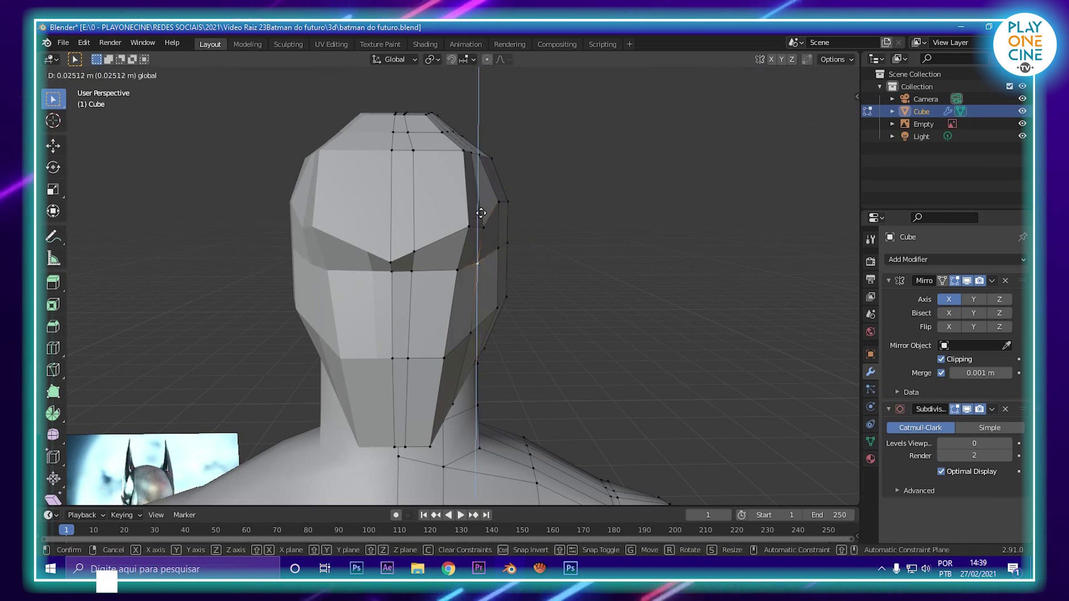
left_click(481, 213)
Step: Add a horizontal loop cut around the head just below the eye band
middle_click_drag(481, 213, 428, 240)
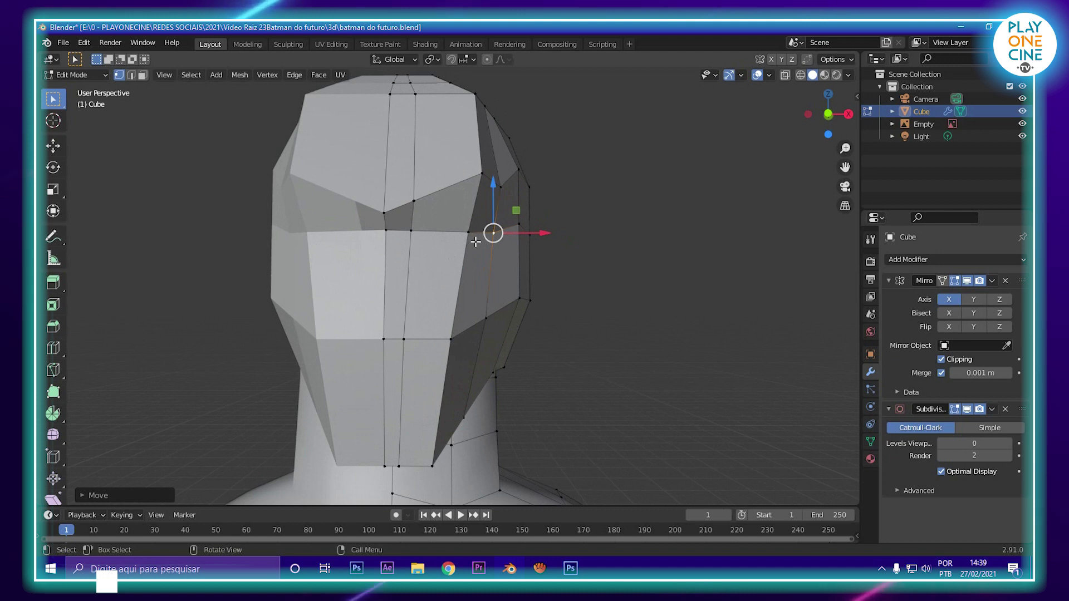
key("ctrl+r")
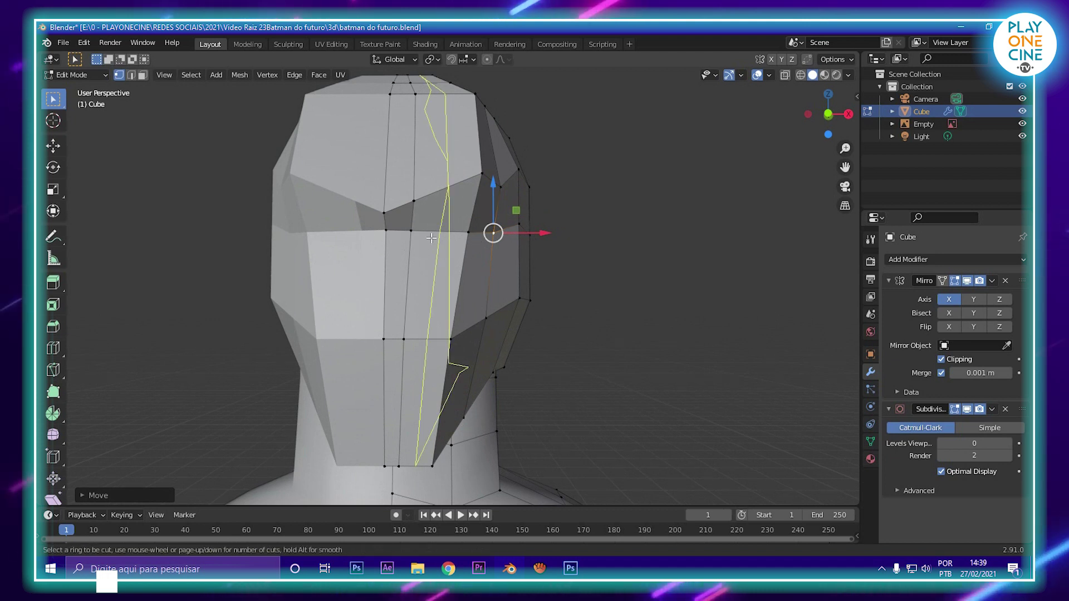
left_click(418, 262)
left_click(425, 245)
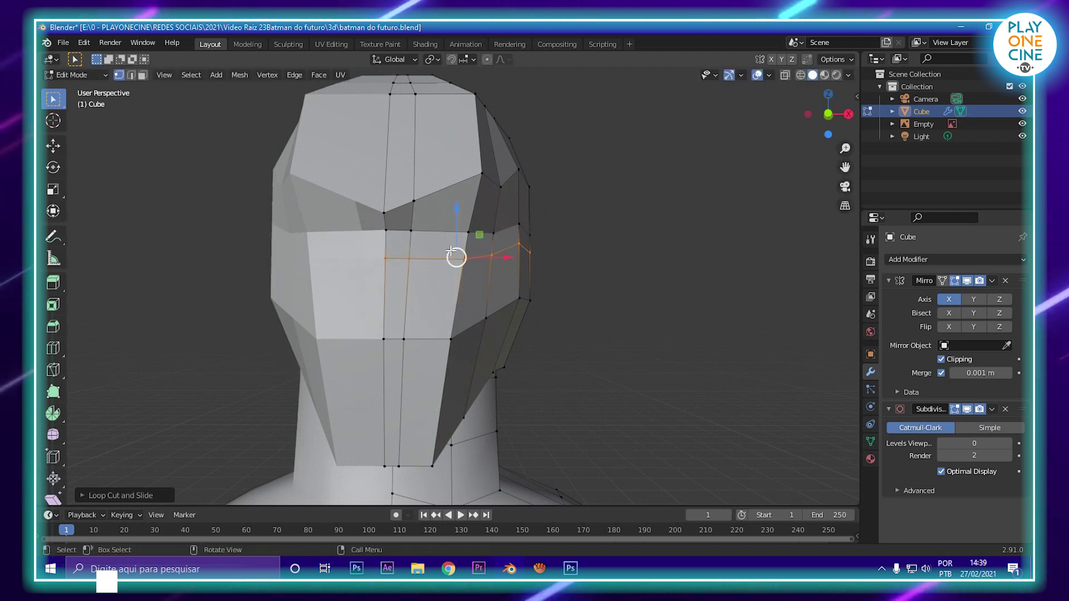
Step: Raise the new loop's vertices along Z so they follow the brow line around the eye area
key("g")
key("z")
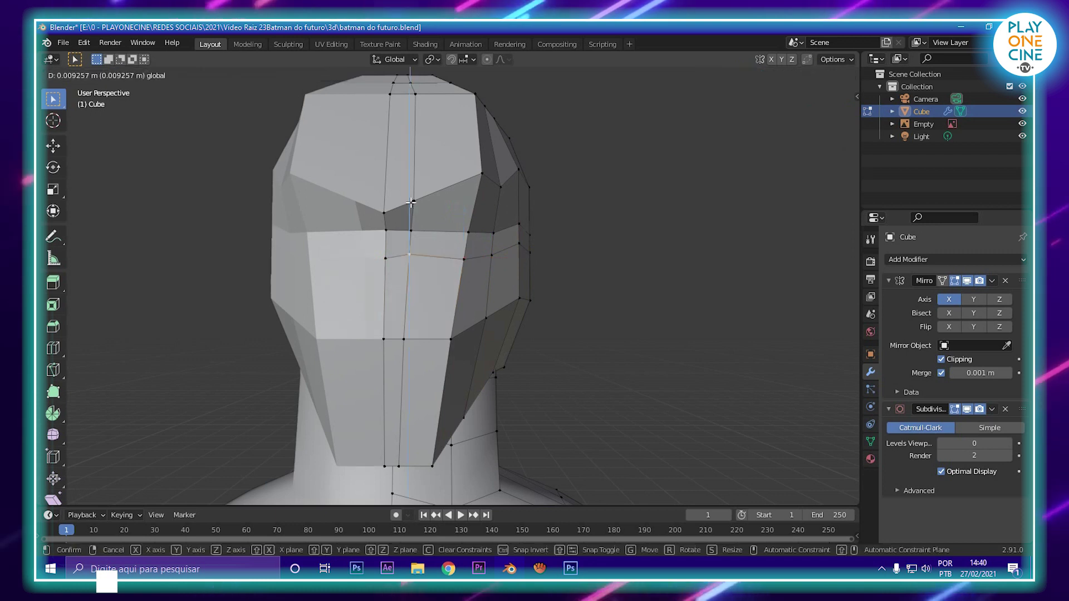
left_click(517, 259)
left_click(492, 234)
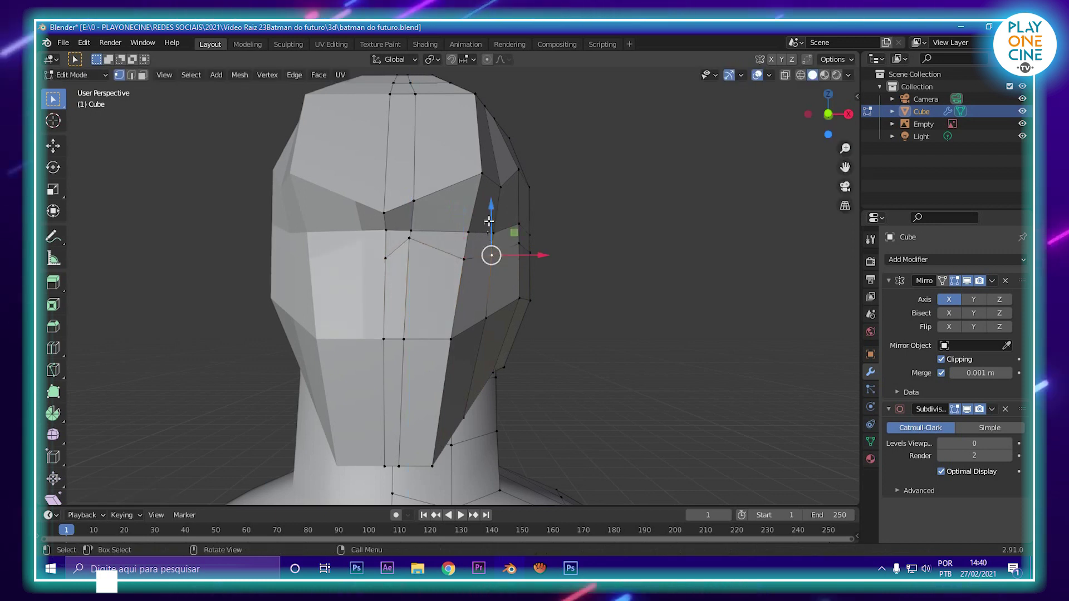
key("g")
key("z")
mouse_move(499, 201)
left_mouse_down()
mouse_move(461, 219)
mouse_move(463, 162)
mouse_move(480, 215)
mouse_move(494, 217)
left_mouse_up()
left_click(463, 259)
left_click(468, 232)
left_click(493, 217)
Step: Push the loop vertices beside the nose and under the eye back along Y, raising the under-eye one slightly along Z
middle_click_drag(493, 217, 439, 295)
scroll(342, 286, "up", 5)
left_click(310, 215)
left_click_drag(357, 209, 372, 210)
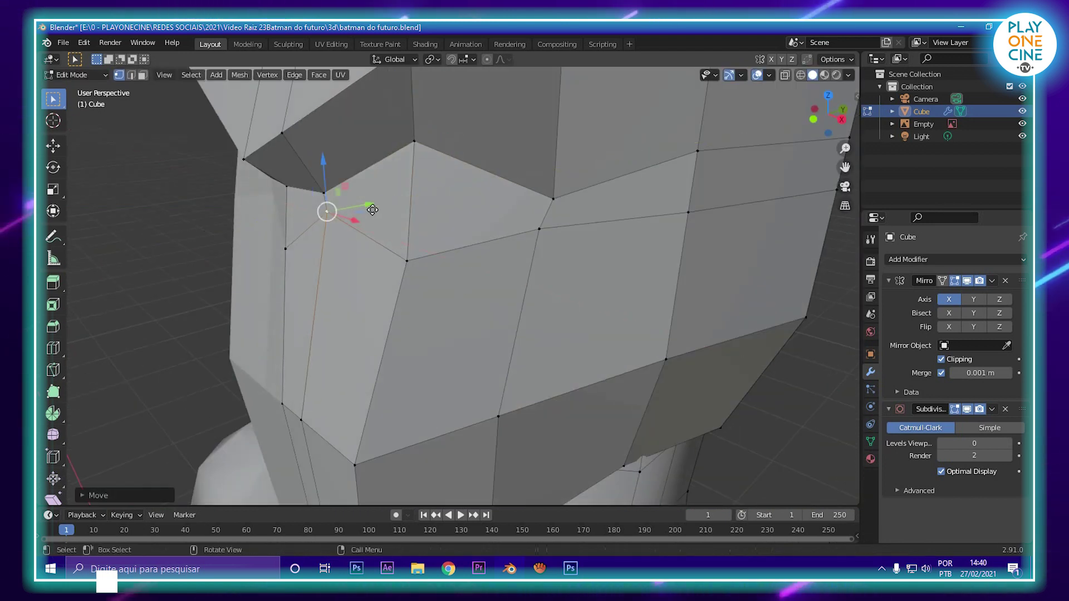
middle_click_drag(407, 261, 344, 227)
left_click_drag(360, 225, 378, 225)
left_click_drag(321, 177, 320, 168)
left_click_drag(360, 216, 366, 216)
Step: Select the front vertices of the face at mouth level and move them back along Y
scroll(434, 245, "down", 5)
middle_click_drag(476, 267, 319, 260)
scroll(487, 360, "up", 2)
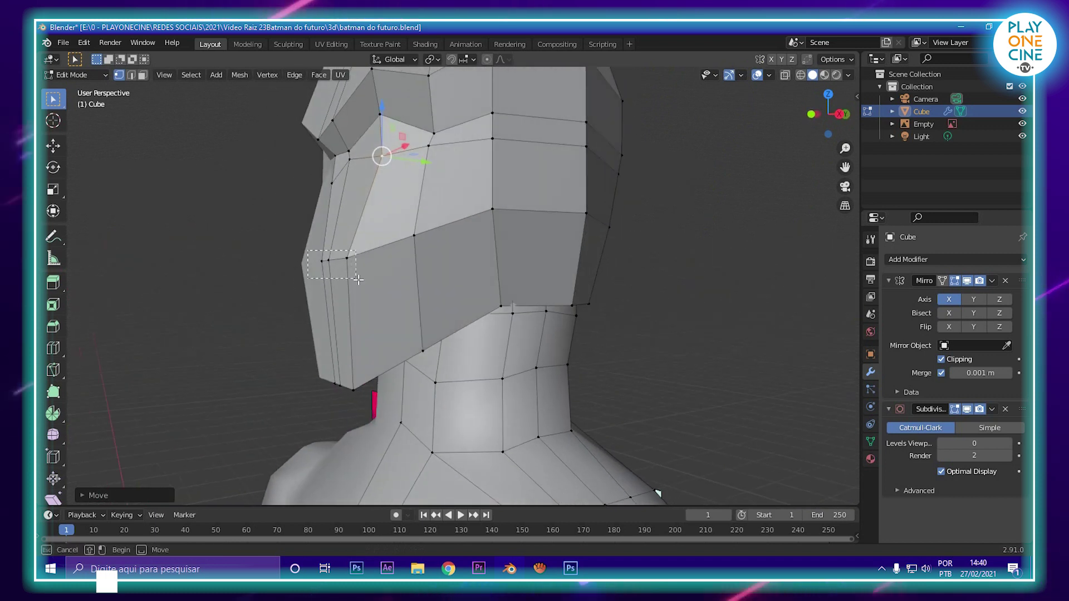
left_click_drag(357, 279, 358, 280)
middle_click_drag(358, 280, 365, 273)
left_click_drag(376, 263, 397, 276)
middle_click_drag(441, 377, 528, 346)
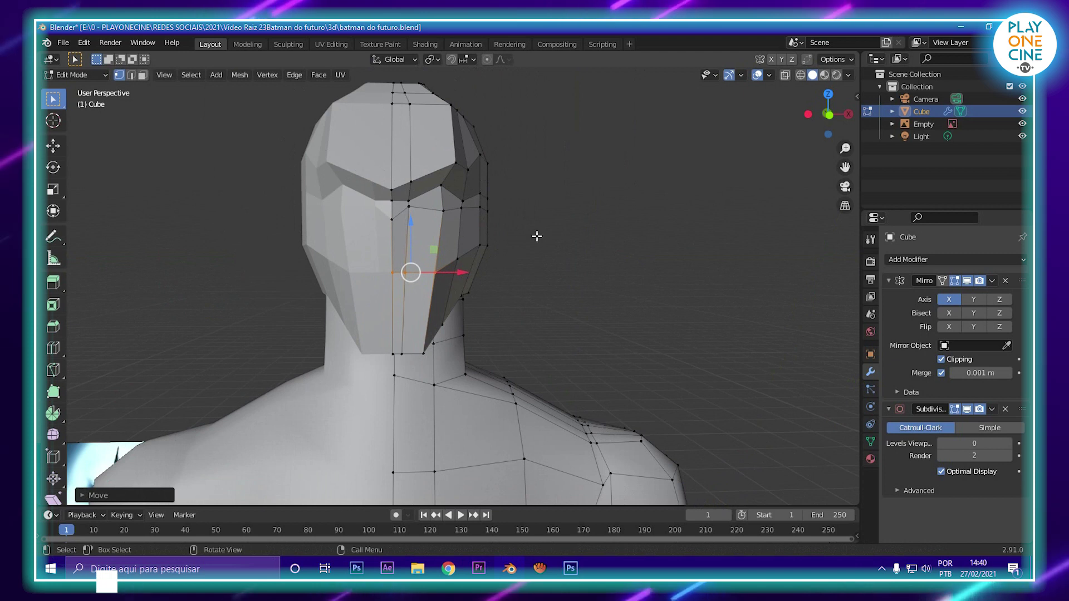
Step: Move the vertices along the cheek and jaw inward along X to narrow the lower side of the head
left_click(456, 258)
left_click(436, 273, "shift")
left_click_drag(491, 265, 480, 265)
middle_click_drag(480, 265, 500, 214)
left_click(481, 244)
left_click_drag(532, 248, 524, 251)
middle_click_drag(511, 262, 497, 253)
left_click(495, 249)
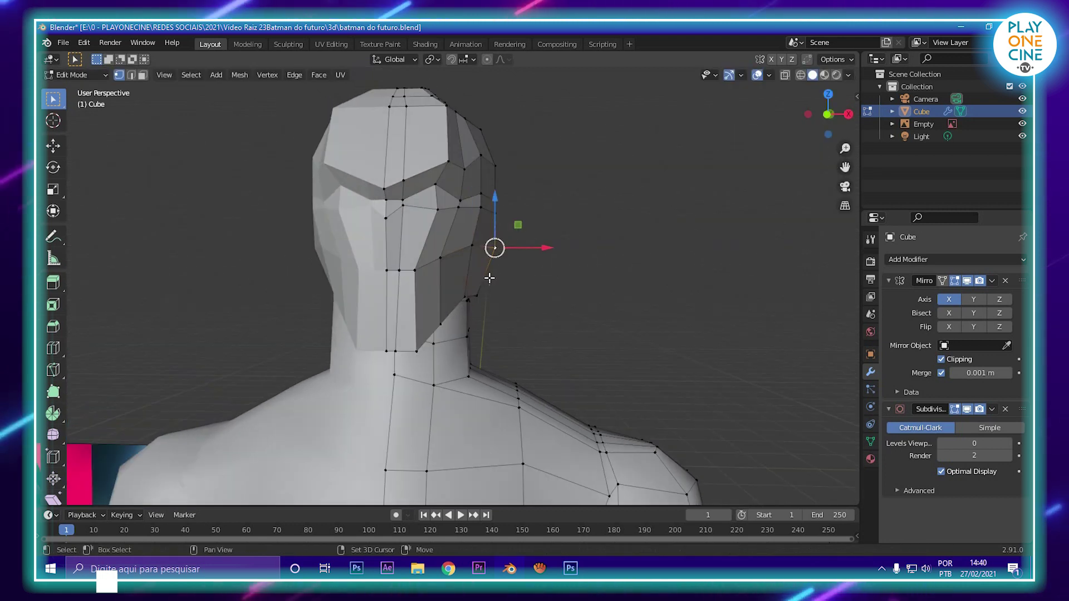
left_click_drag(536, 272, 530, 272)
Step: Select the two vertices of the forehead's side edge above the brow and move them inward along X
middle_click_drag(530, 272, 435, 417)
left_click(457, 245)
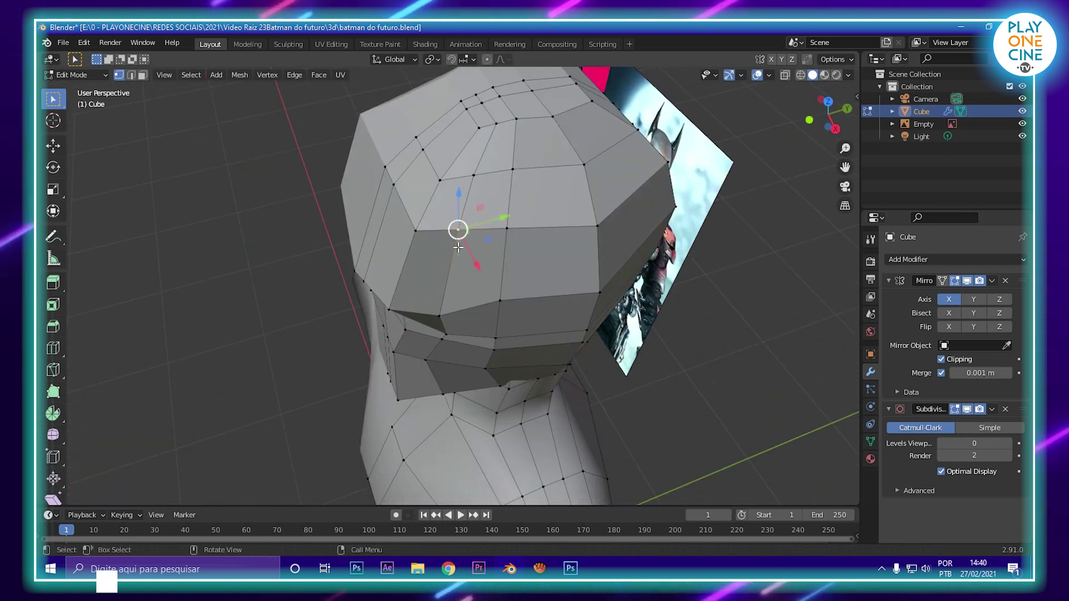
left_click(437, 317, "shift")
middle_click_drag(435, 317, 537, 279)
left_click(477, 168)
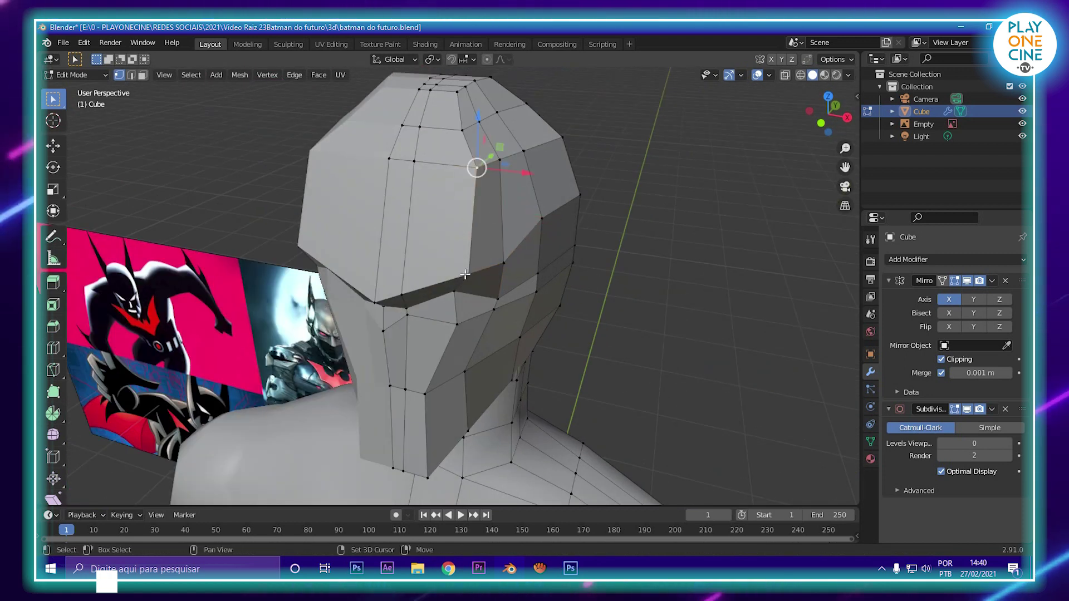
left_click(472, 269, "shift")
middle_click_drag(472, 268, 486, 299)
left_click_drag(523, 266, 495, 267)
middle_click_drag(495, 266, 446, 301)
left_click_drag(453, 243, 449, 249)
middle_click_drag(449, 248, 513, 192)
middle_click_drag(469, 148, 464, 124)
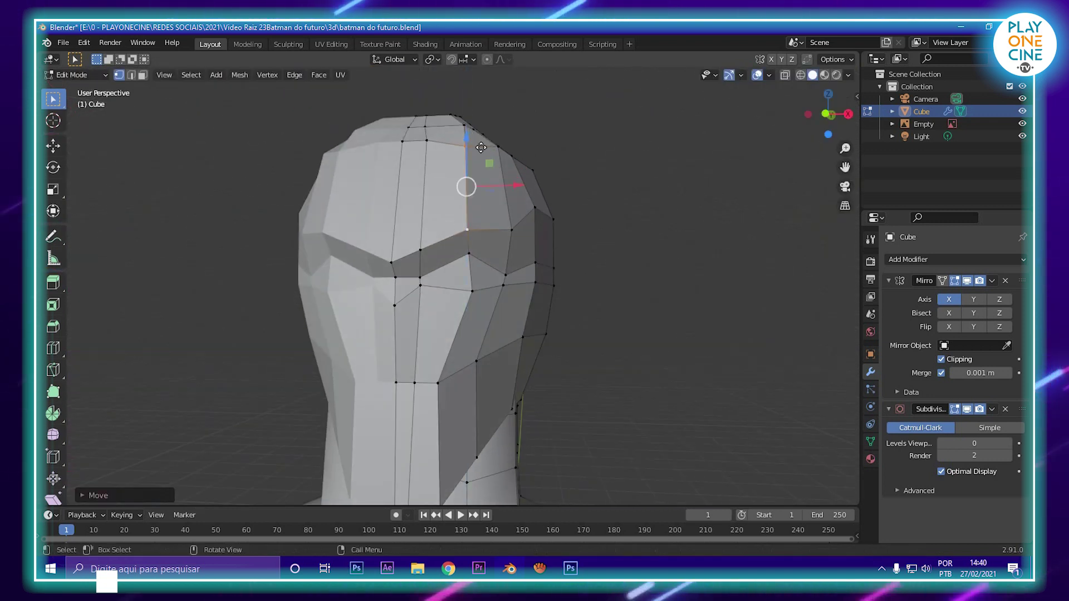
Step: Preview the smoothed head in Object Mode with the Subdivision modifier's viewport level set to 2
key("Tab")
scroll(536, 264, "down", 5)
scroll(536, 264, "up", 5)
middle_click_drag(519, 303, 440, 266)
left_click(1008, 443)
left_click(1009, 443)
middle_click_drag(579, 369, 549, 349)
scroll(231, 253, "down", 2)
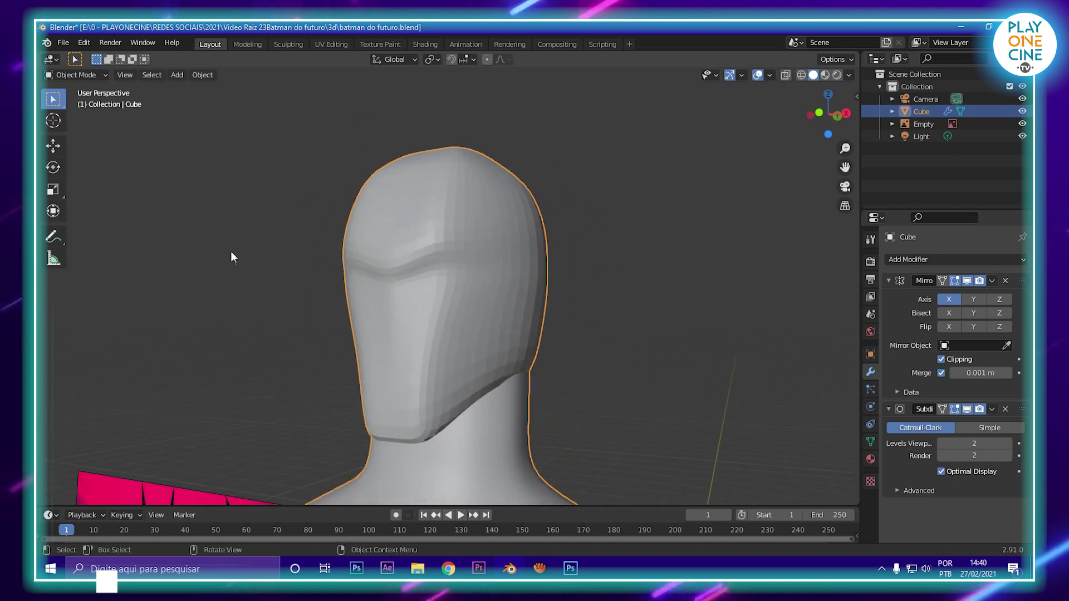
Step: Return to Edit Mode and add a horizontal loop cut around the lower face, slid down close above the mouth-level loop
key("Tab")
middle_click_drag(437, 262, 459, 287)
scroll(458, 290, "up", 4)
key("ctrl+r")
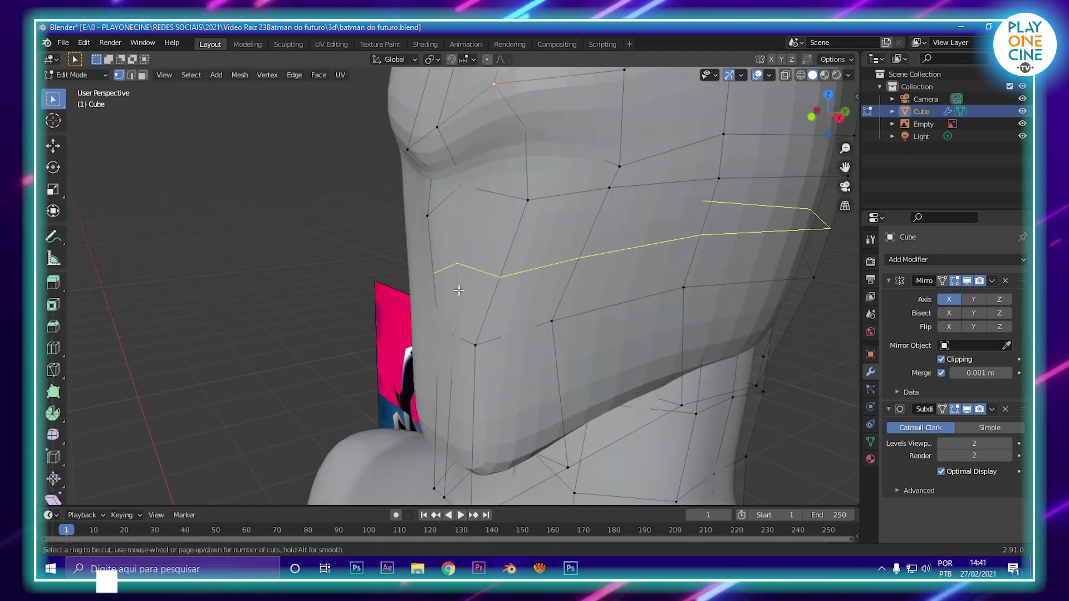
left_click(455, 301)
left_click(456, 346)
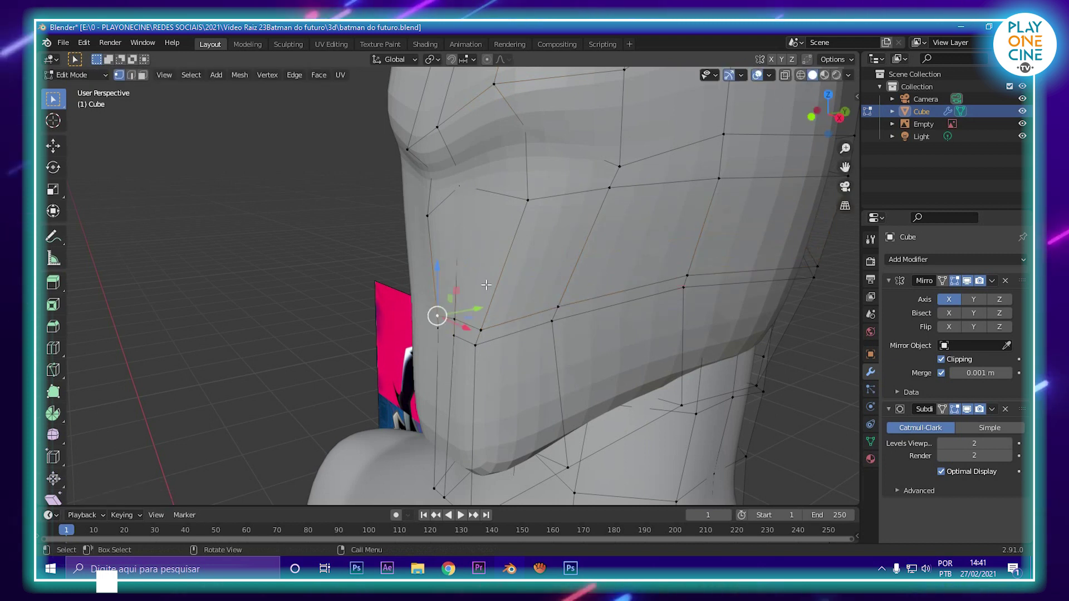
Step: Pull the new loop's centre vertex forward along Y to try out a nose tip
key("g")
key("y")
left_click_drag(418, 323, 419, 323)
scroll(423, 321, "down", 1)
middle_click_drag(479, 305, 456, 308)
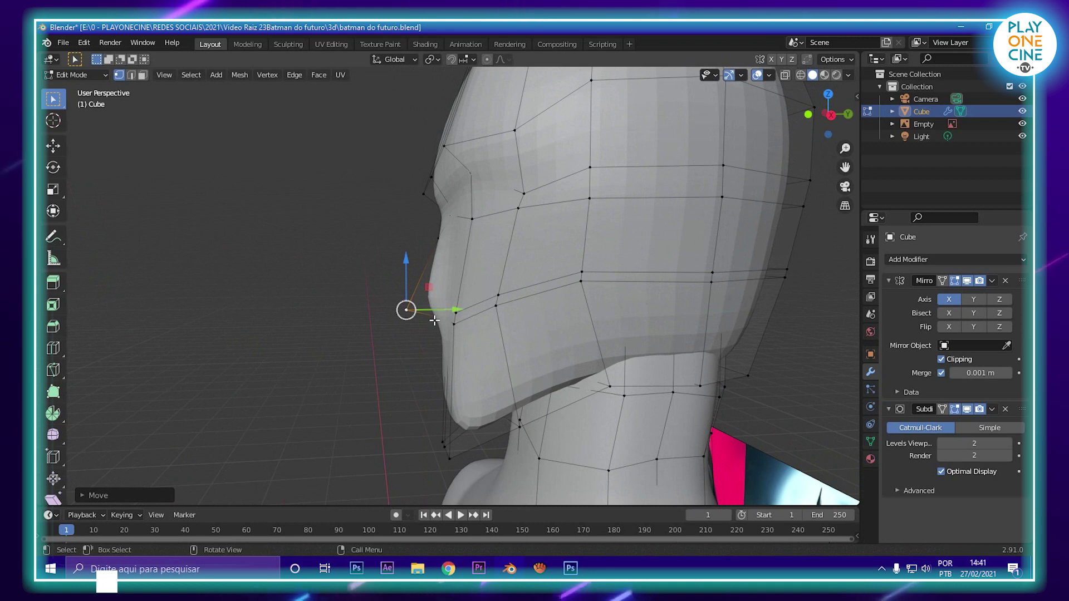
Step: Set the Subdivision modifier's viewport level to 0
left_click(943, 446)
left_click(944, 446)
scroll(470, 283, "down", 2)
middle_click_drag(471, 283, 514, 287)
scroll(467, 295, "up", 3)
Step: Try lowering the vertex beside the nose tip along Z and nudging its position to close the nose's underside
left_click(453, 318)
middle_click_drag(437, 349, 409, 321, "shift")
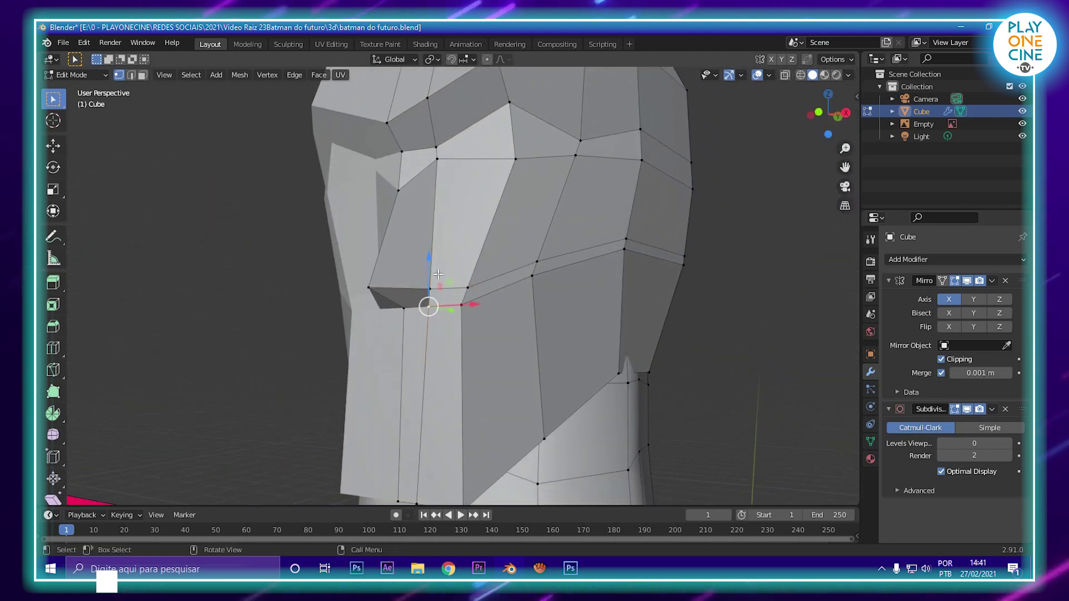
middle_click_drag(438, 274, 430, 285)
left_click_drag(432, 255, 435, 271)
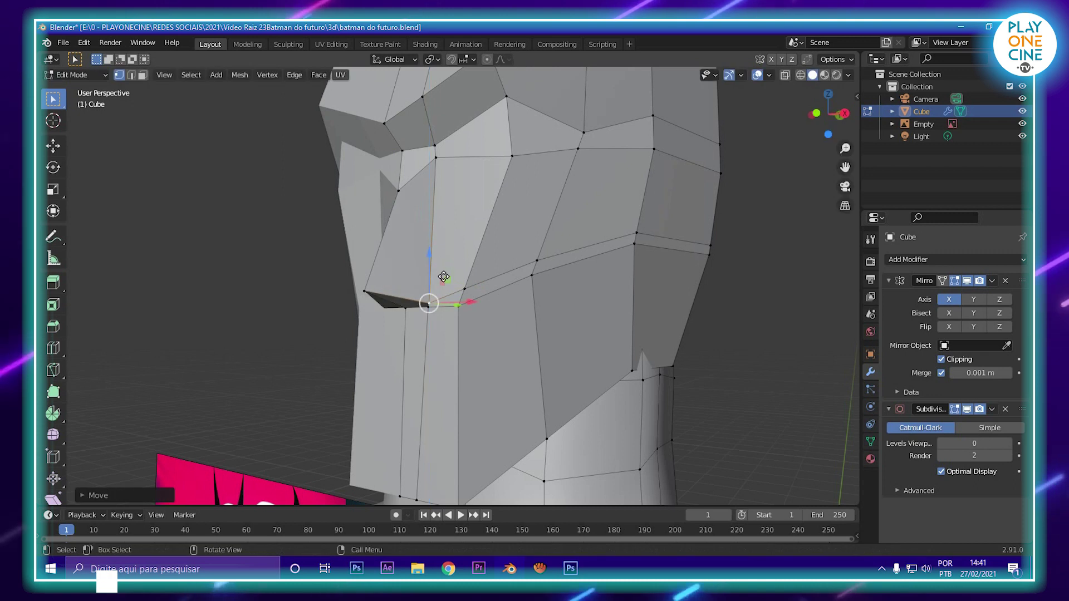
middle_click_drag(440, 272, 402, 292)
left_click_drag(460, 286, 458, 286)
middle_click_drag(458, 286, 485, 284)
Step: Undo the moves of the nose tip and its neighbouring vertex
key("ctrl+z")
key("ctrl+z")
key("ctrl+z")
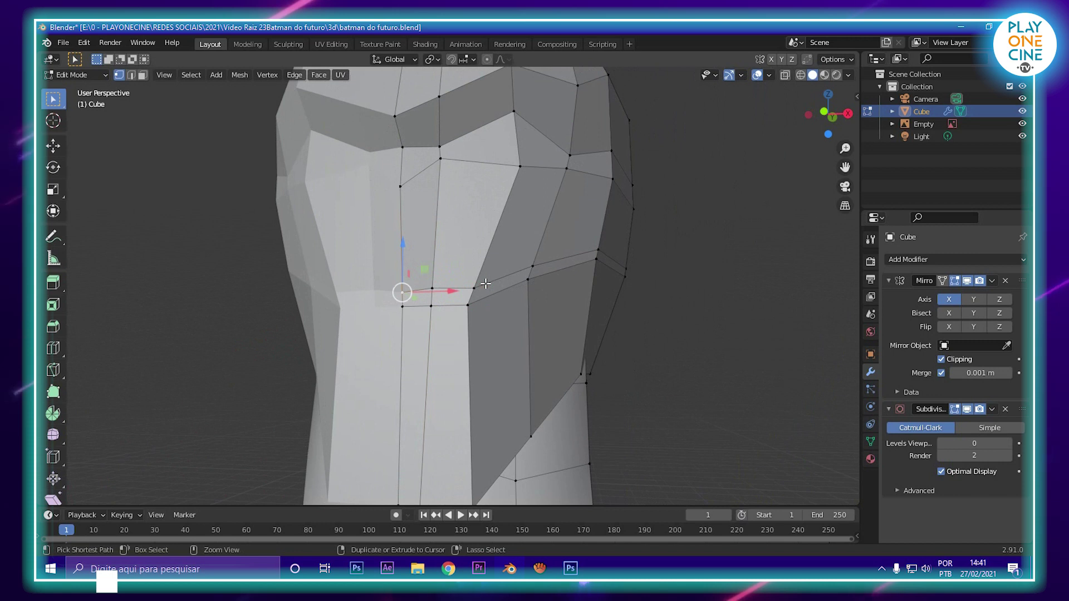
Step: Raise the outer top vertex of the central nose strip slightly along Z, just below the brow
left_click_drag(402, 148, 413, 165)
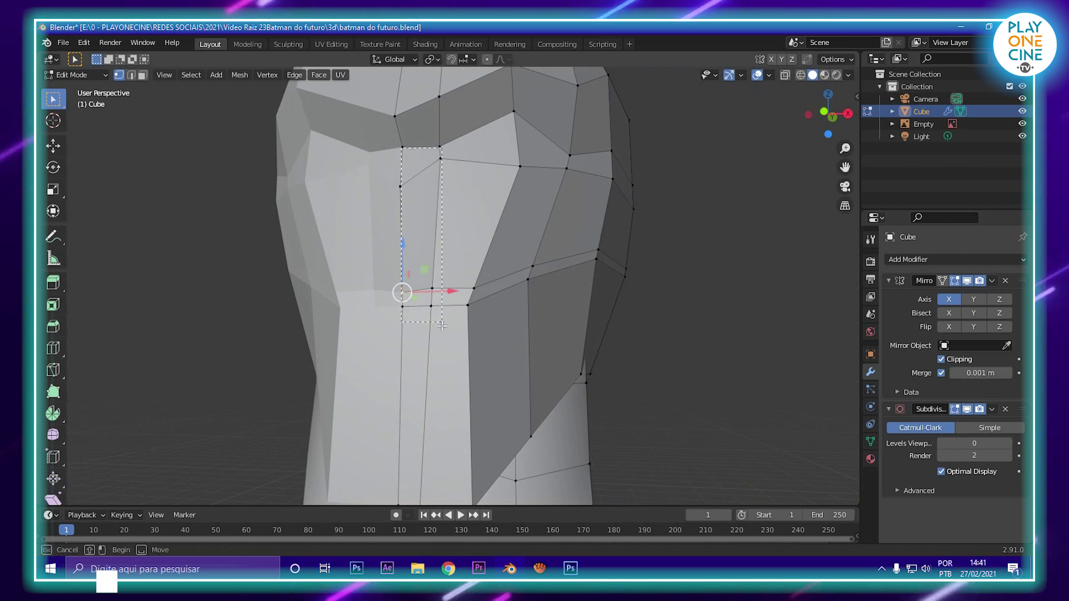
left_click_drag(442, 325, 443, 307)
left_click(400, 187, "shift")
middle_click_drag(399, 188, 450, 193)
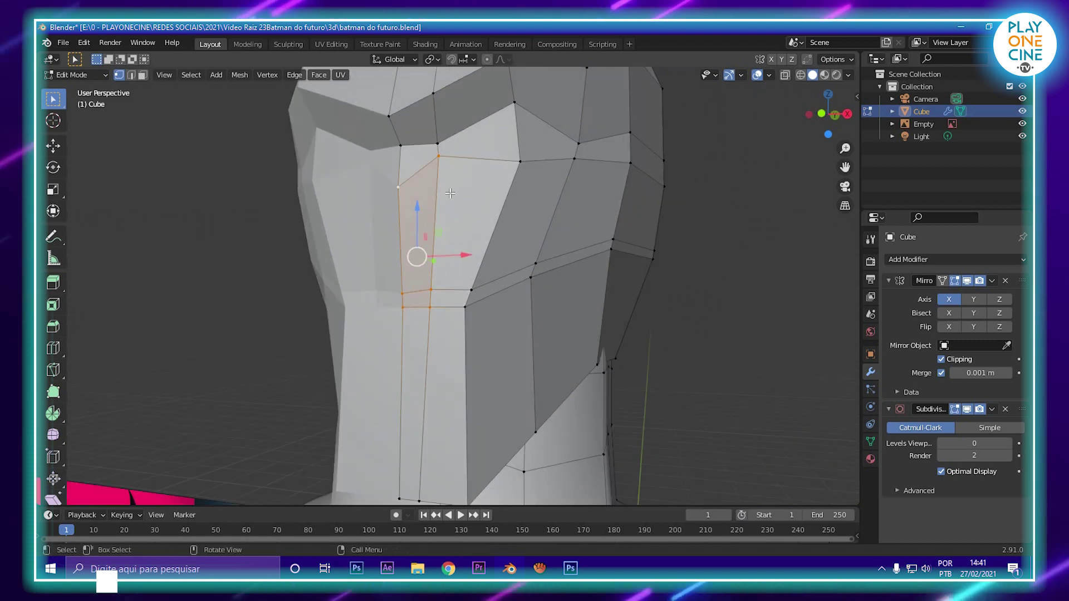
left_click(439, 158)
key("g")
key("z")
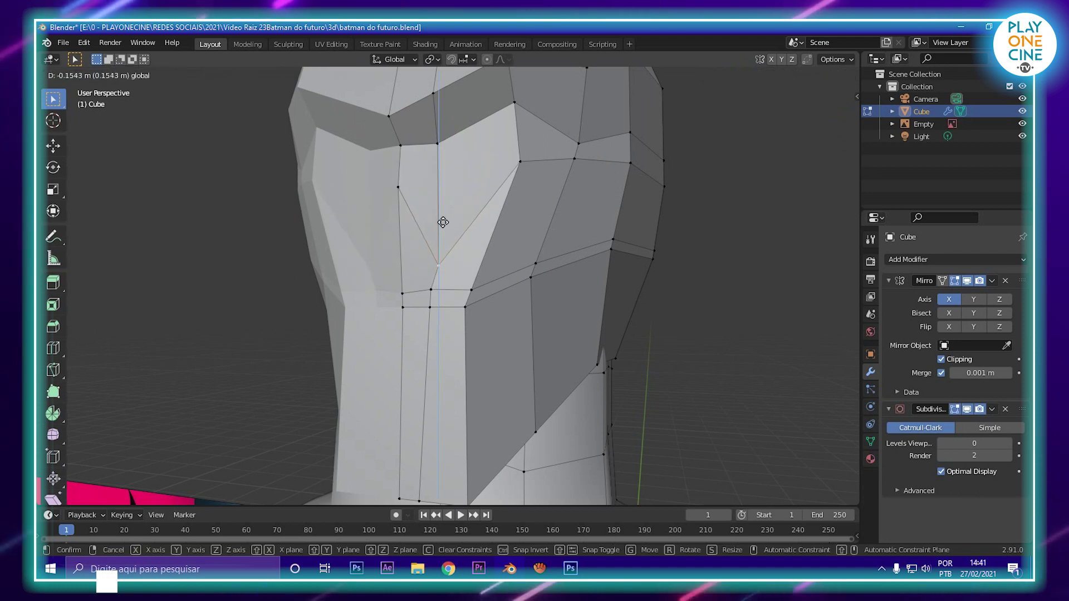
left_click(448, 112)
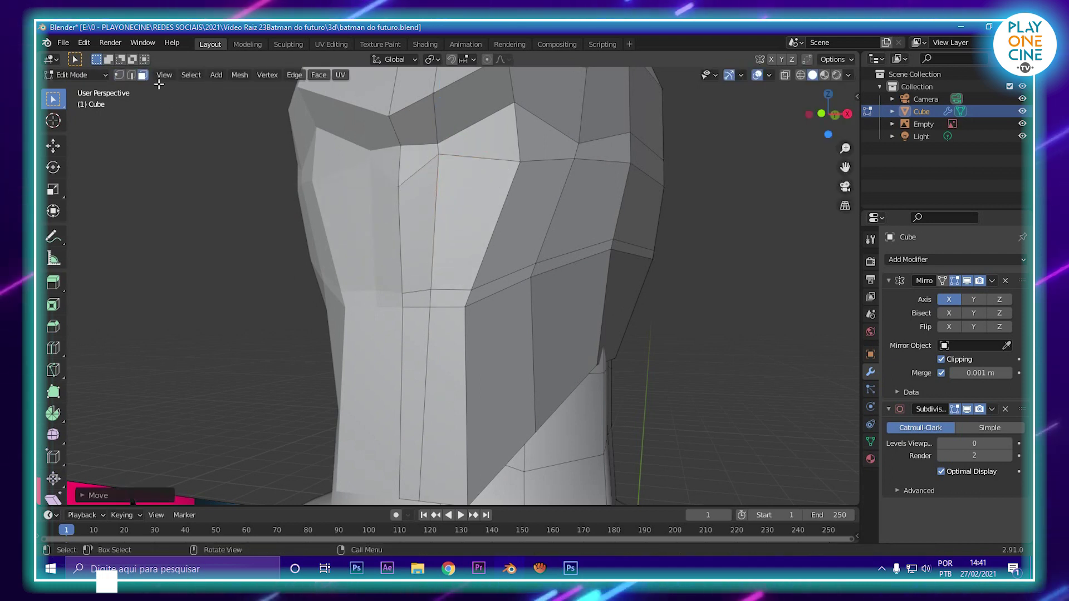
Step: Select the central nose strip faces in face mode and extrude them outward along their normal
left_click(419, 237)
middle_click_drag(419, 236, 462, 293)
key("g")
key("z")
key("z")
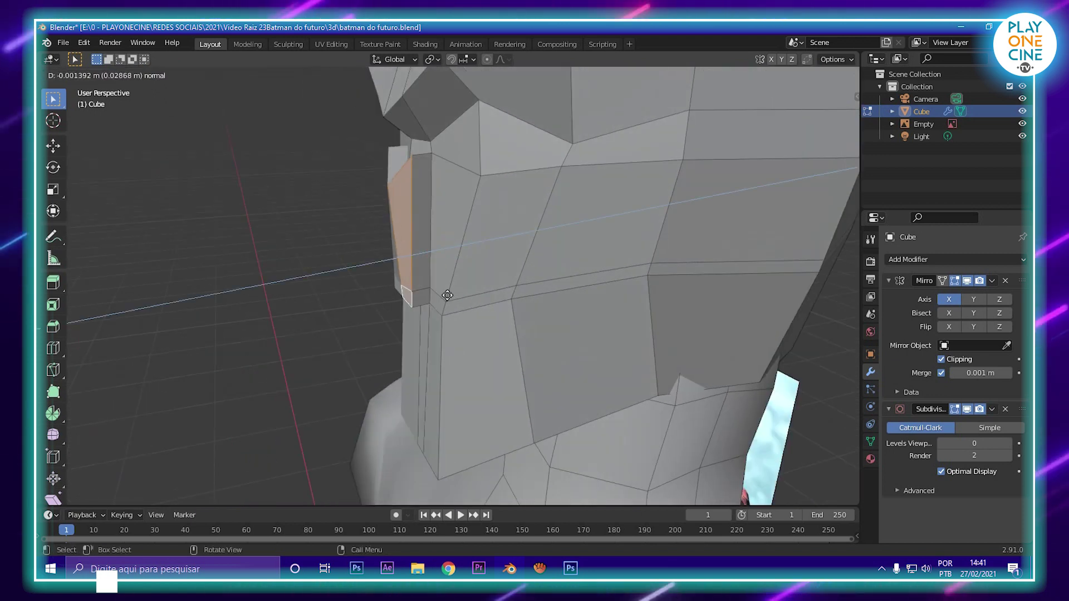
left_click(458, 294)
Step: Scale the extruded nose faces down along Z and narrow them along X
key("s")
key("z")
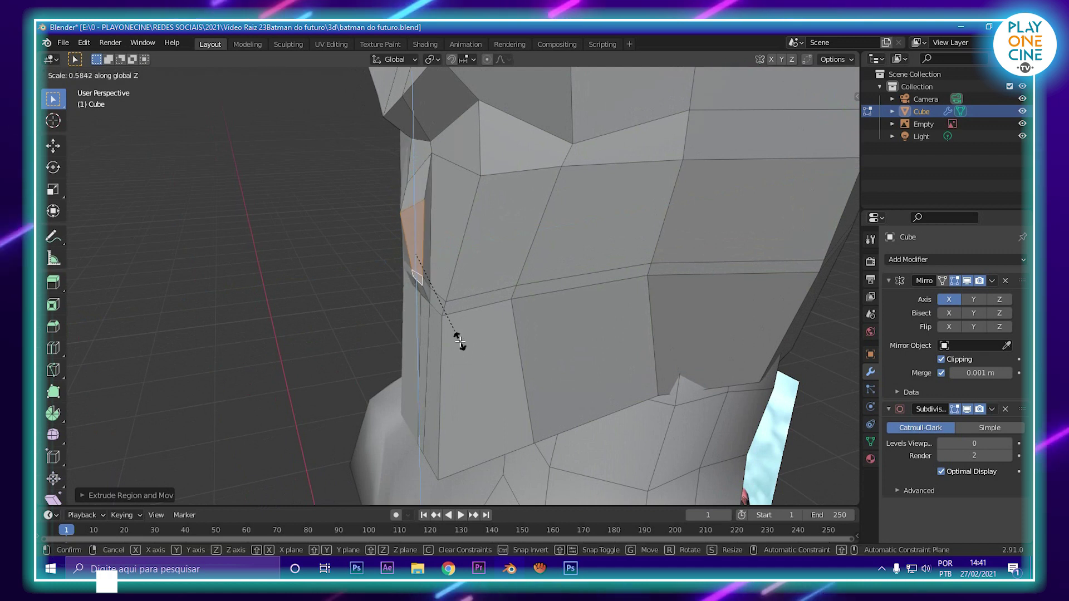
left_click(468, 363)
middle_click_drag(468, 363, 564, 324)
key("s")
key("x")
left_click(464, 298)
middle_click_drag(465, 298, 250, 141)
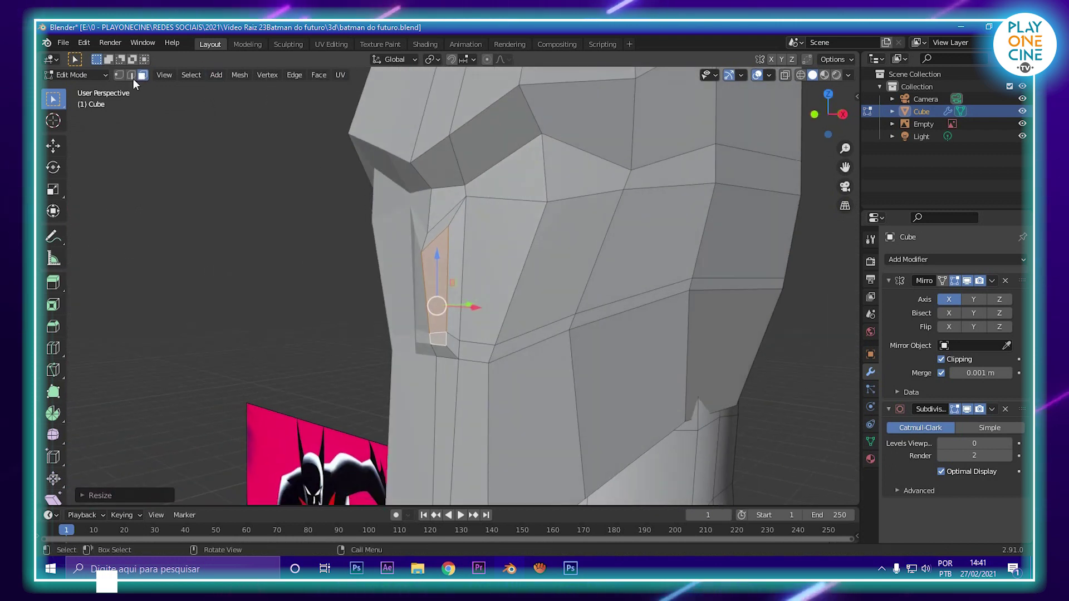
Step: Select the vertices at the bottom of the extruded nose and pull them forward along Y to form the tip
left_click(121, 75)
left_click(430, 333)
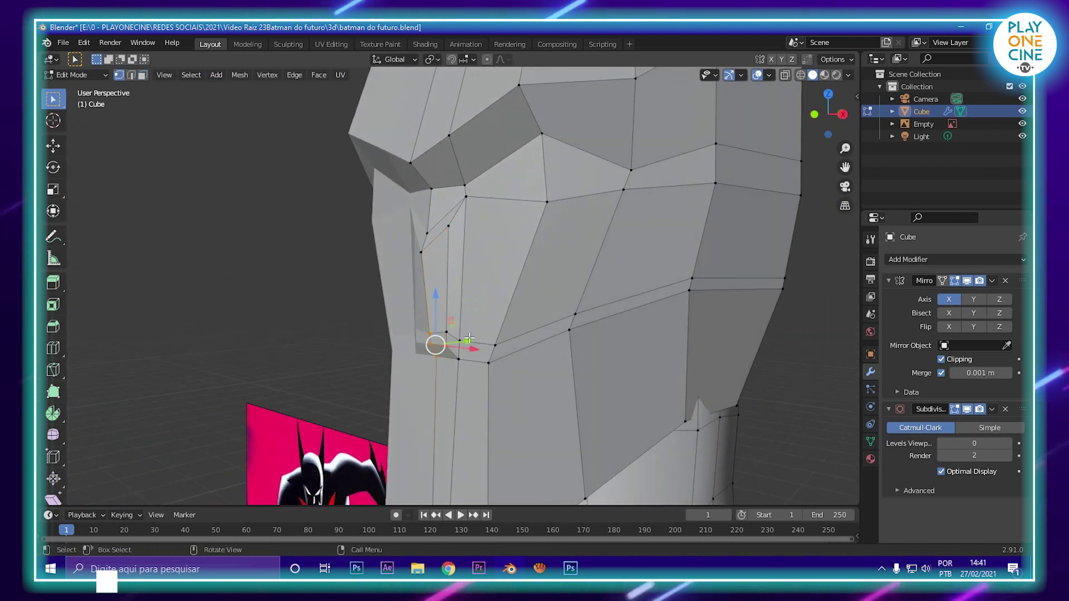
left_click_drag(409, 347, 437, 322)
mouse_move(474, 330)
middle_mouse_down()
mouse_move(422, 334)
mouse_move(568, 310)
mouse_move(459, 319)
middle_mouse_up()
key("g")
key("y")
left_click(433, 344)
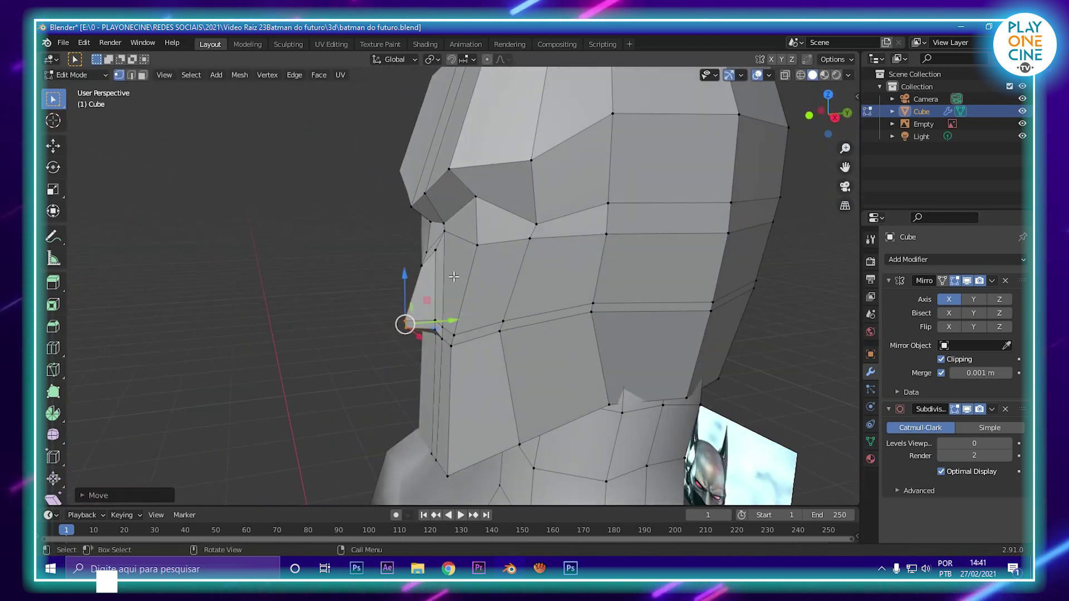
Step: Adjust the nose bridge's outer vertex along Z and shift it inward along X
left_click_drag(433, 211, 434, 224)
middle_click_drag(434, 224, 534, 234)
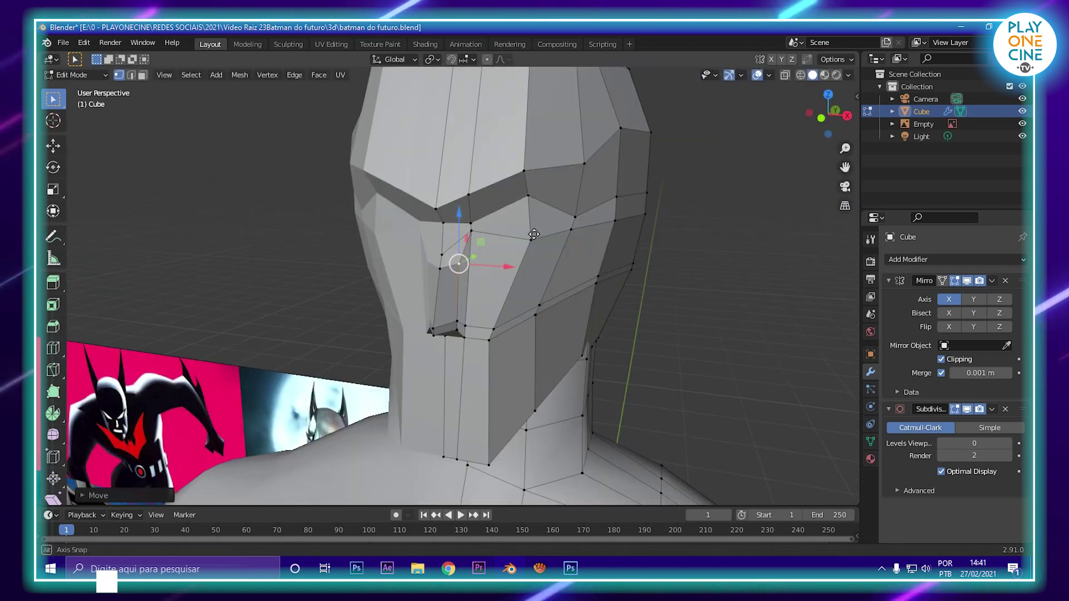
key("g")
key("z")
middle_click_drag(449, 209, 488, 271)
left_click_drag(514, 257, 508, 257)
Step: Widen the nose base by moving its outer vertices outward along X, and move the under-eye vertex inward along X
left_click(482, 347)
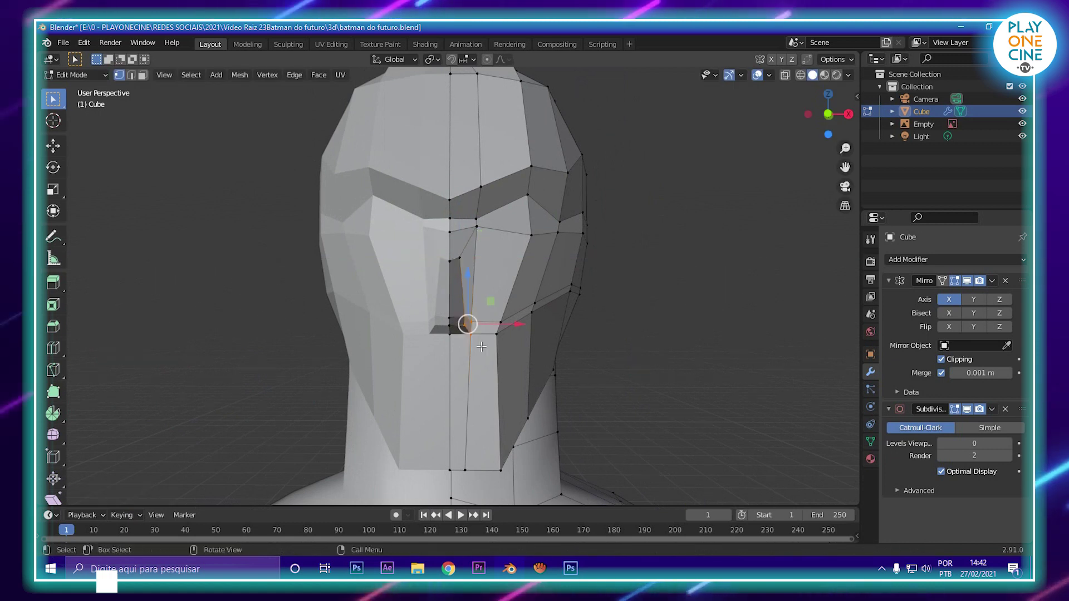
left_click_drag(508, 325, 518, 329)
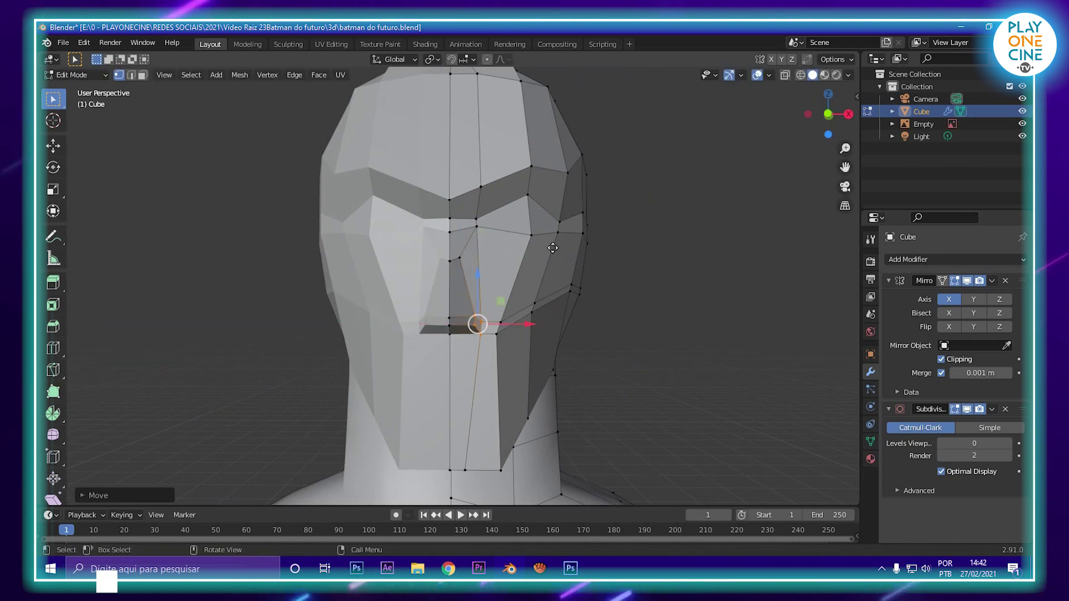
middle_click_drag(532, 301, 516, 301)
left_click(530, 233)
left_click_drag(572, 235, 556, 238)
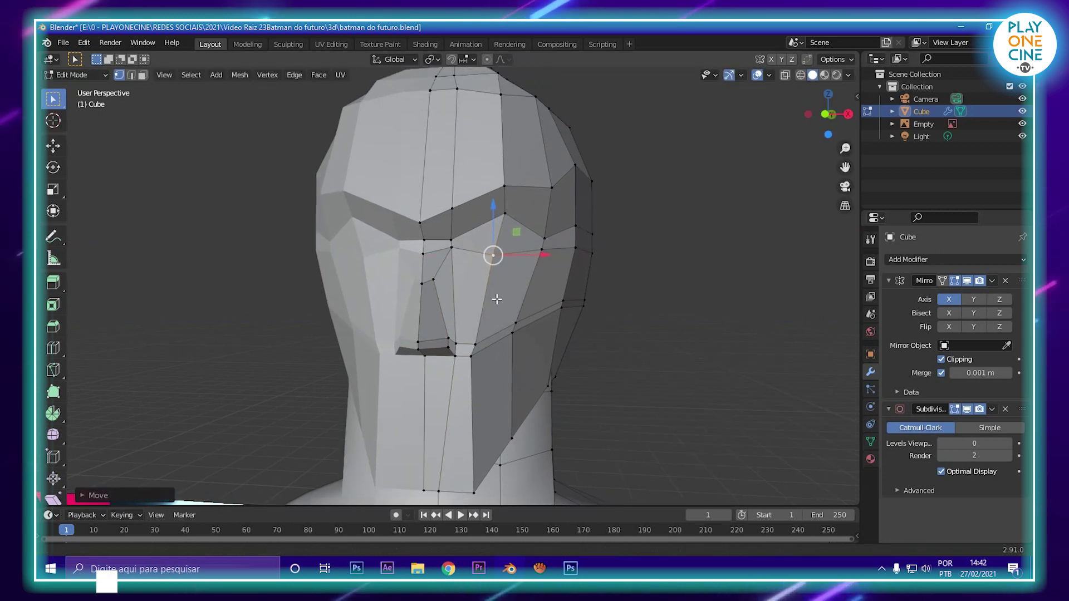
Step: Add a horizontal loop cut through the brow's underside and slide it up close to the brow edge
scroll(501, 245, "up", 2)
left_click(142, 75)
middle_click_drag(389, 267, 410, 206)
key("ctrl+r")
left_click(375, 208)
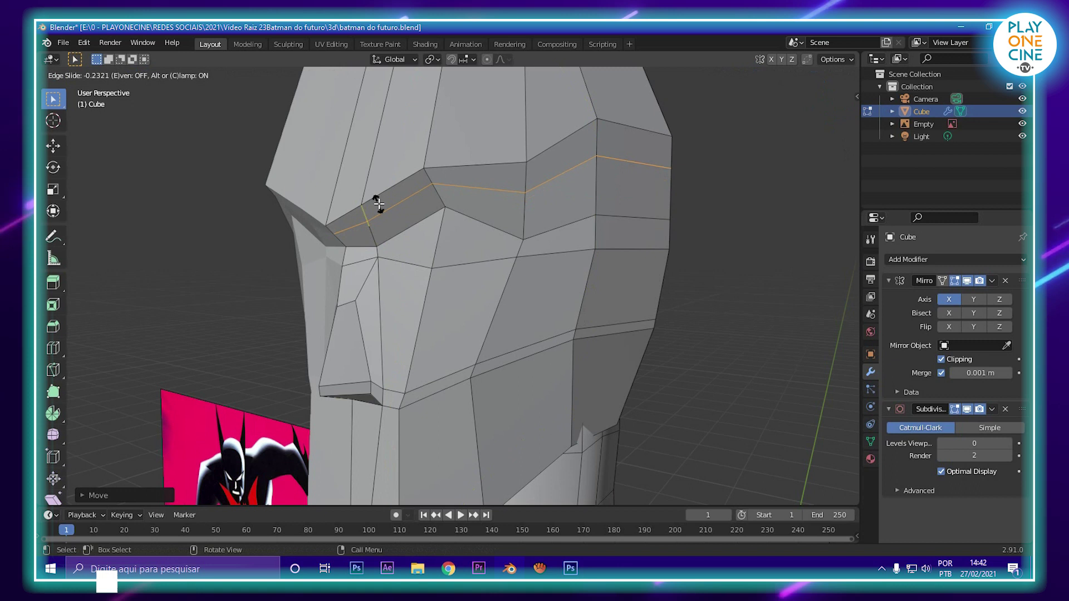
left_click(378, 190)
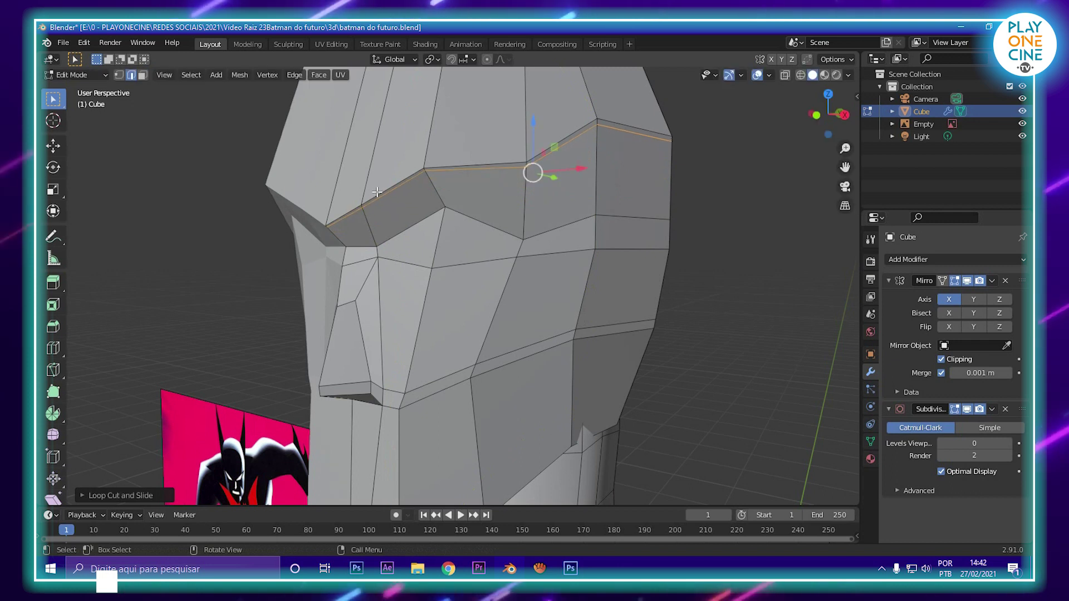
Step: Select the two eye-area faces under the brow and extrude them slightly outward along their normal
left_click(434, 239)
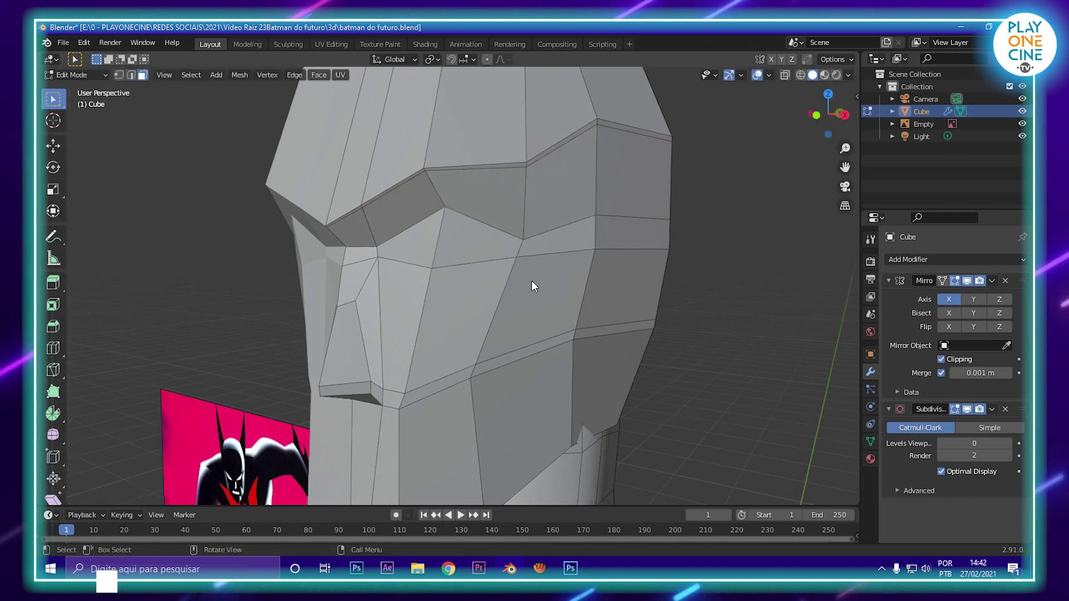
left_click(409, 236)
left_click(479, 245, "shift")
scroll(450, 257, "up", 5)
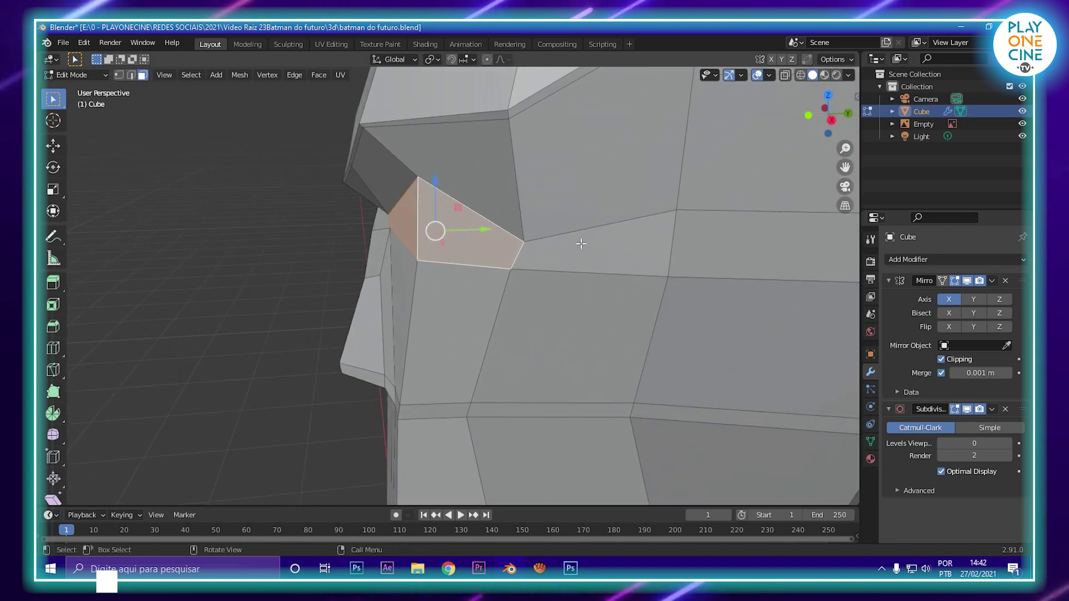
key("e")
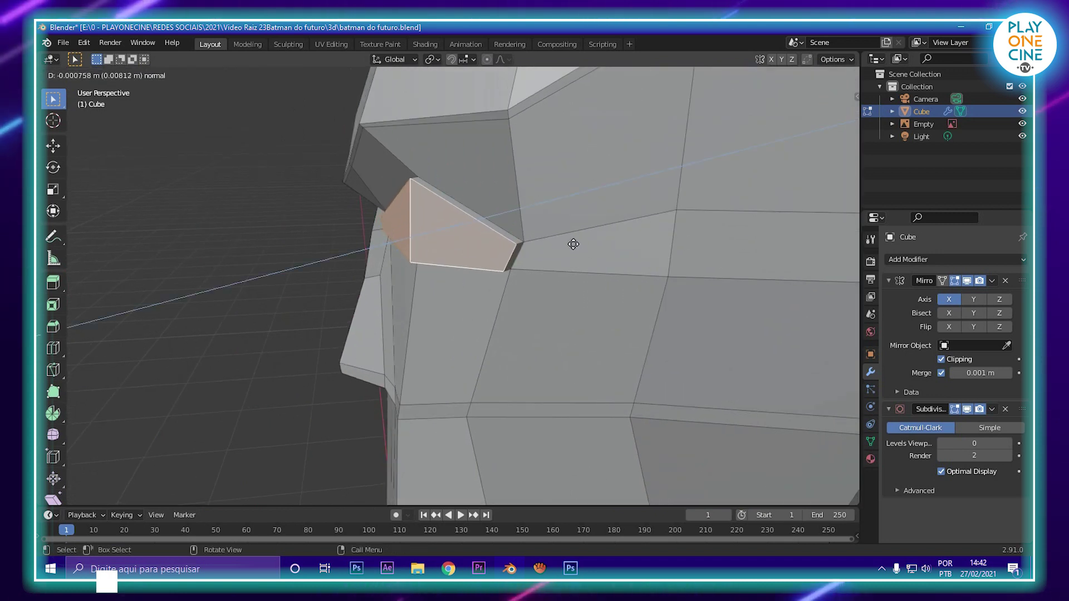
left_click(574, 244)
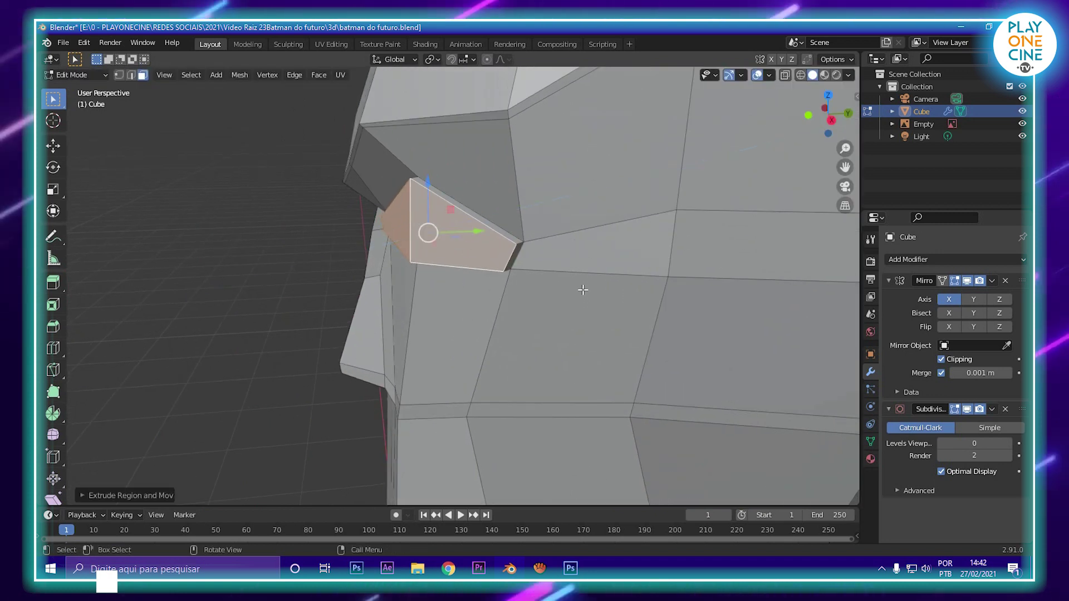
Step: Scale down the selected eye faces and extrude them into the head to form a recessed eye
key("s")
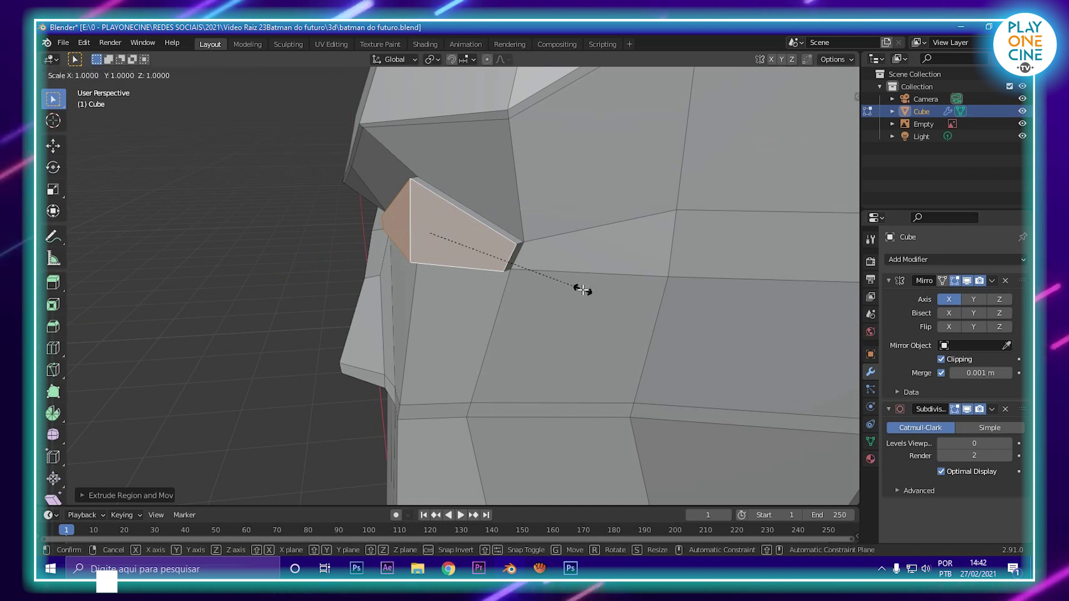
left_click(554, 281)
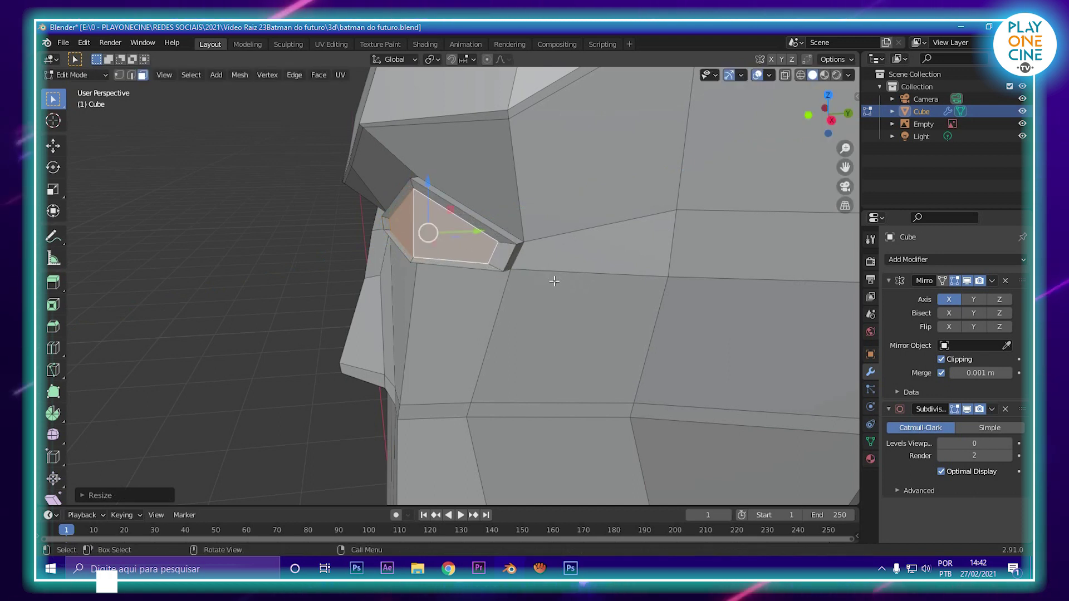
key("e")
left_click(635, 279)
middle_click_drag(635, 279, 764, 269)
left_click_drag(469, 216, 493, 216)
Step: Leave Edit Mode and set the Subdivision modifier's viewport level to 2 to smooth the head
key("Tab")
scroll(570, 256, "down", 4)
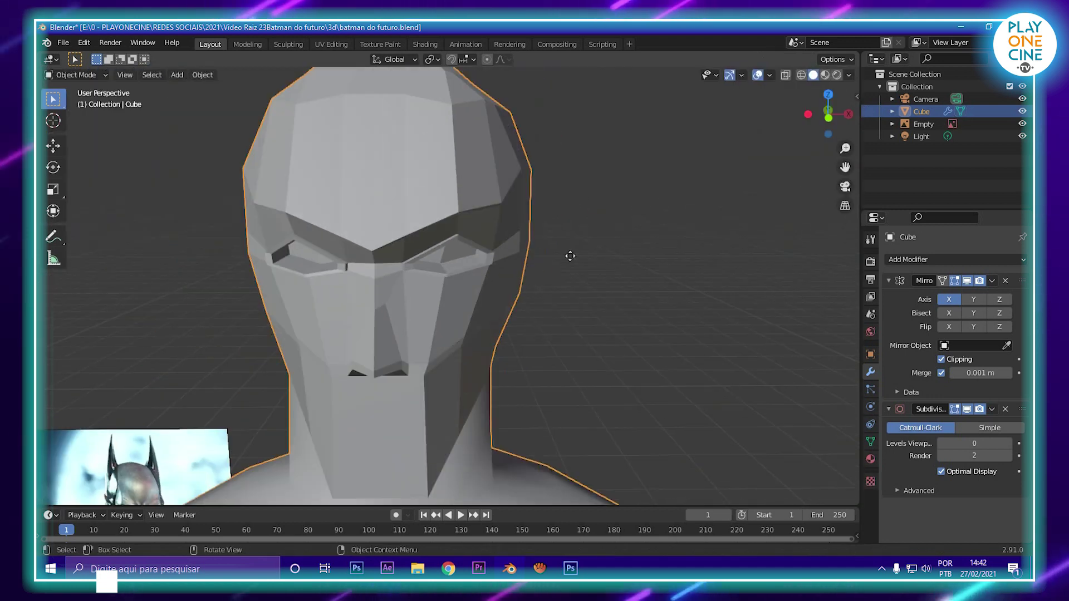
middle_click_drag(570, 256, 469, 242)
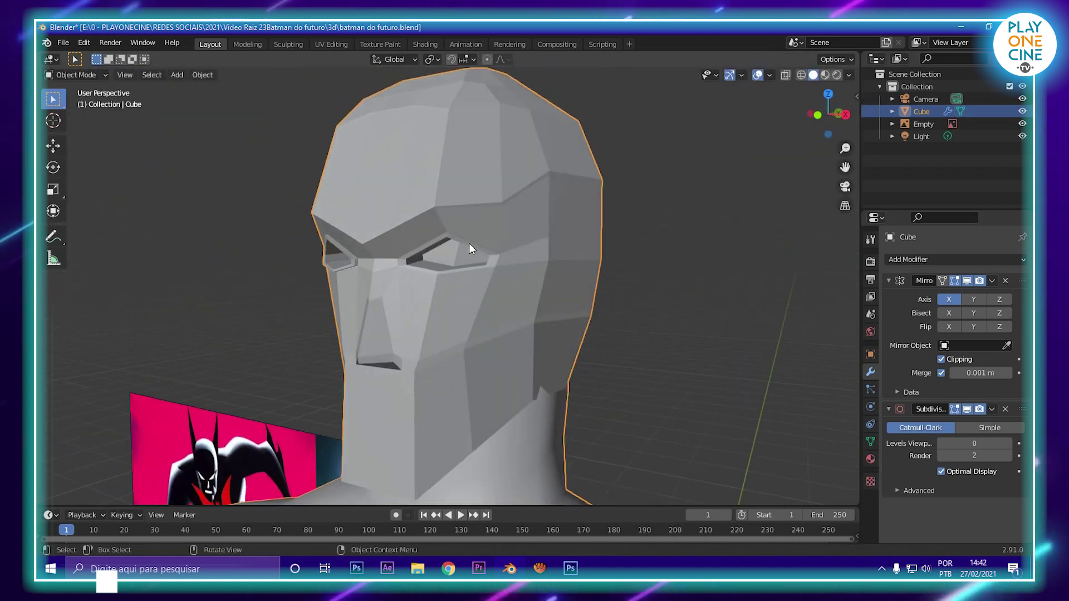
left_click(1008, 443)
left_click(1008, 443)
middle_click_drag(850, 441, 521, 346)
scroll(497, 312, "down", 3)
Step: In Edit Mode, move the nose tip vertex along Y to adjust how far the nose projects
key("Tab")
scroll(319, 340, "up", 4)
left_click(412, 339)
middle_click_drag(411, 339, 462, 324)
key("g")
key("y")
left_click(405, 331)
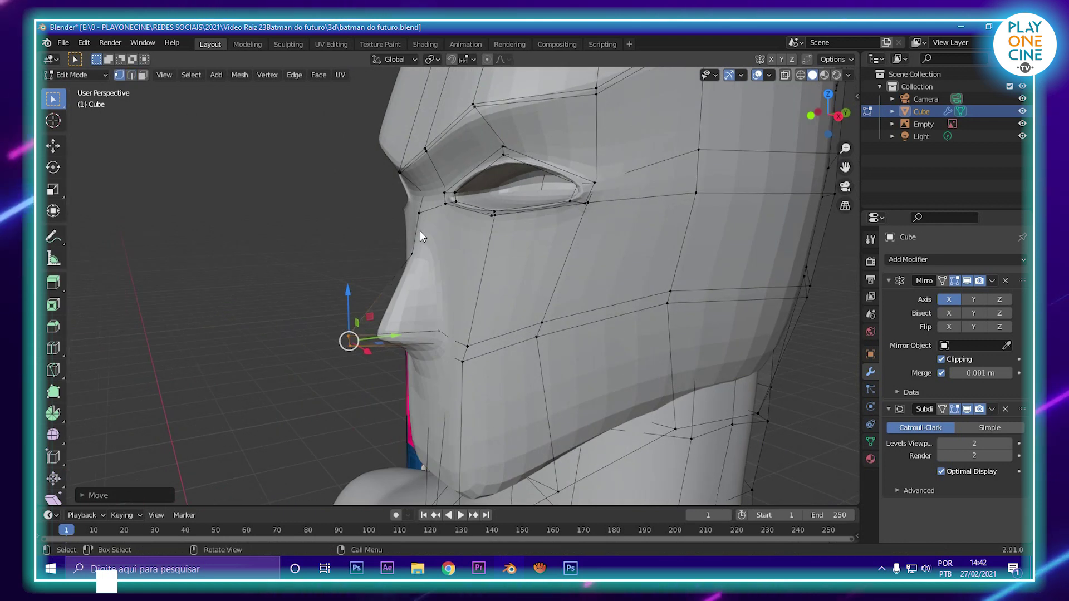
Step: Move the nose bridge vertex outward along Y and box-select the nose tip vertices
middle_click_drag(425, 257, 421, 249)
key("g")
key("y")
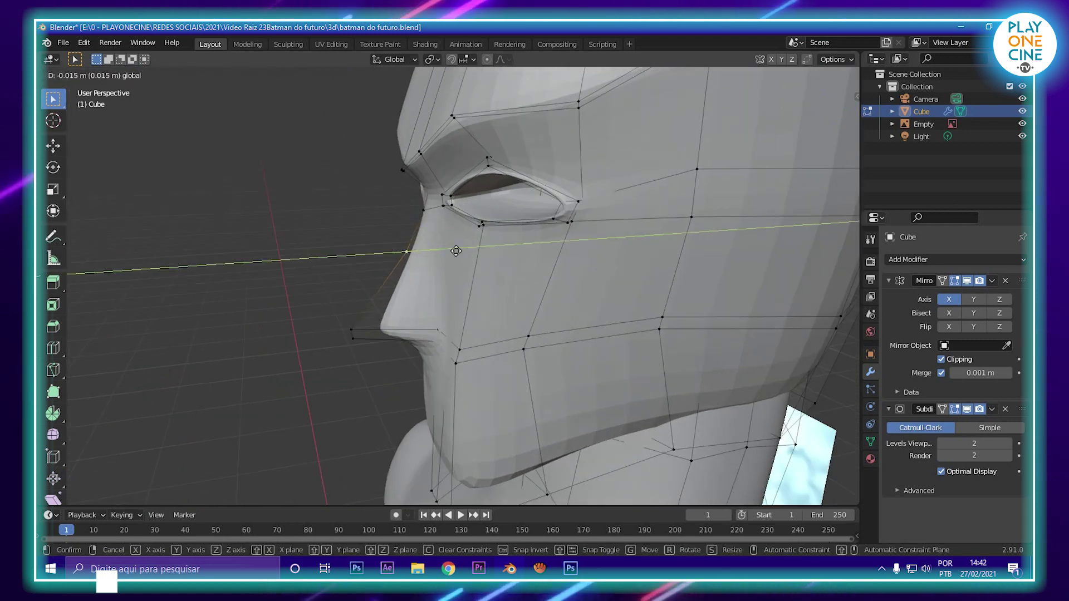
left_click_drag(456, 251, 456, 251)
left_click_drag(334, 310, 388, 332)
middle_click_drag(388, 331, 436, 339)
Step: Examine the vertices beneath the nose in wireframe and solid shading, toggling the viewport subdivision level between 0 and 2
key("z")
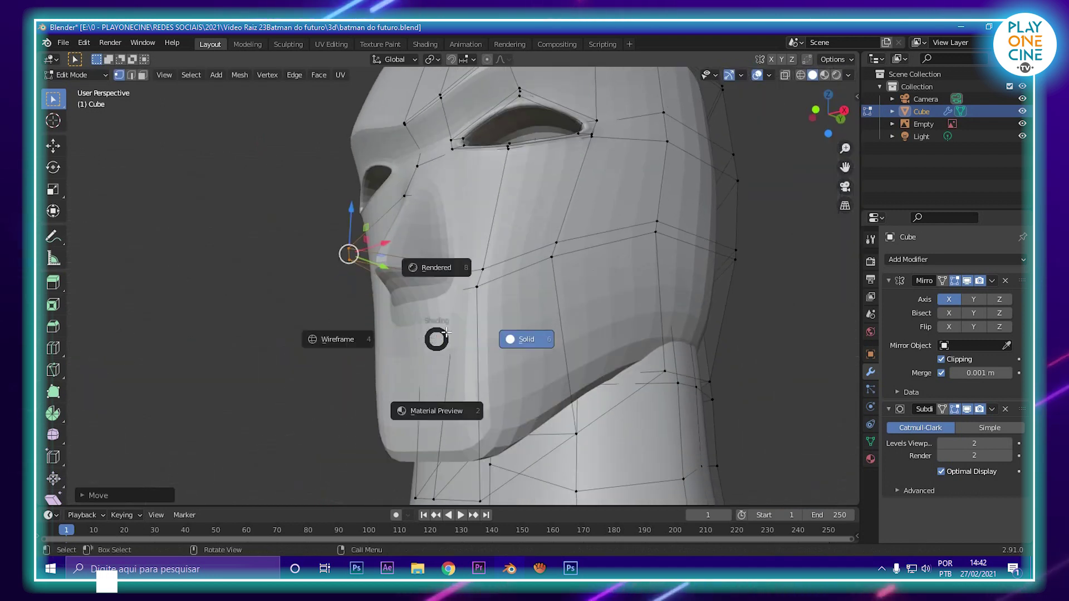
left_click(330, 345)
left_click(430, 301)
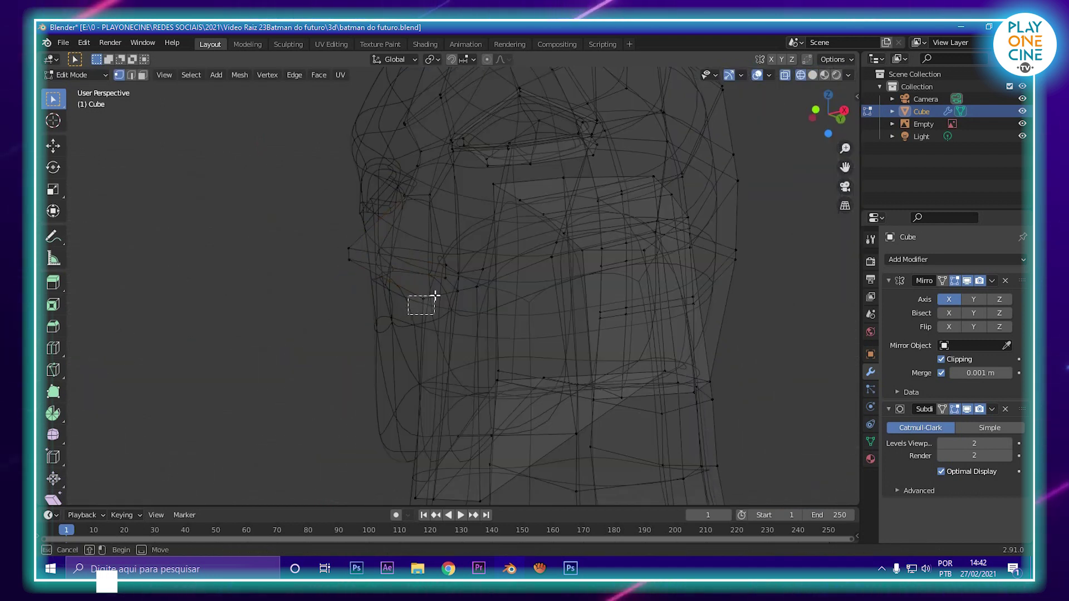
left_click_drag(435, 296, 466, 287)
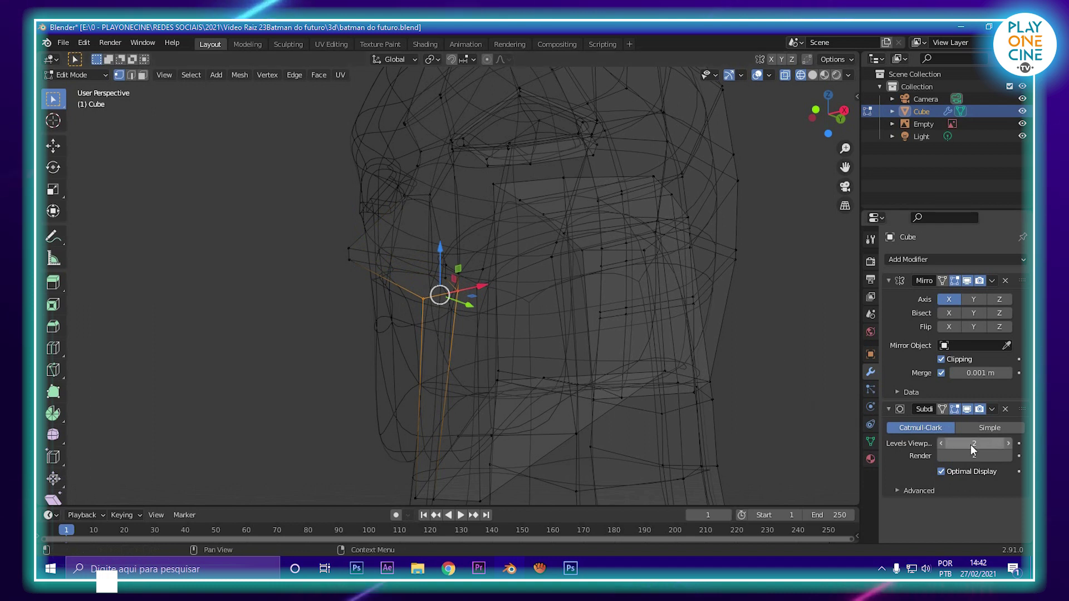
left_click(941, 444)
left_click(941, 444)
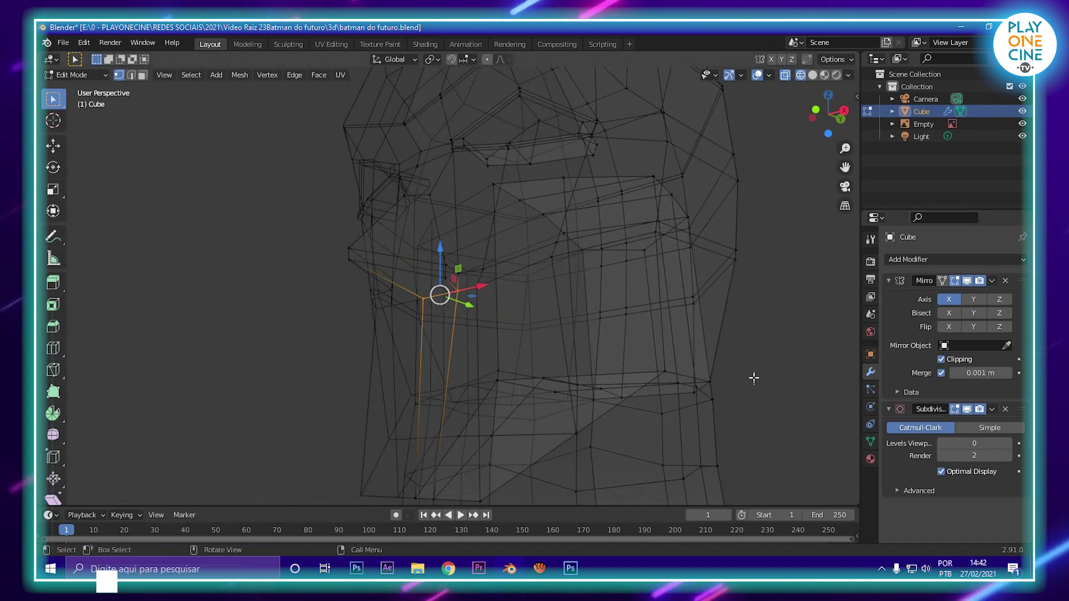
key("z")
left_click(831, 378)
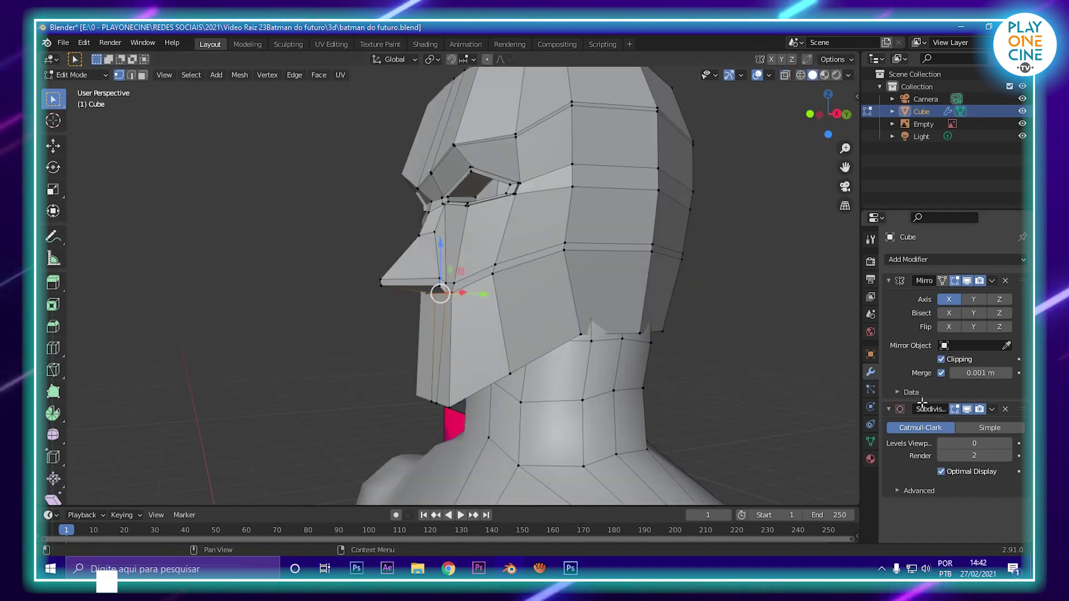
left_click(1008, 444)
left_click(1008, 444)
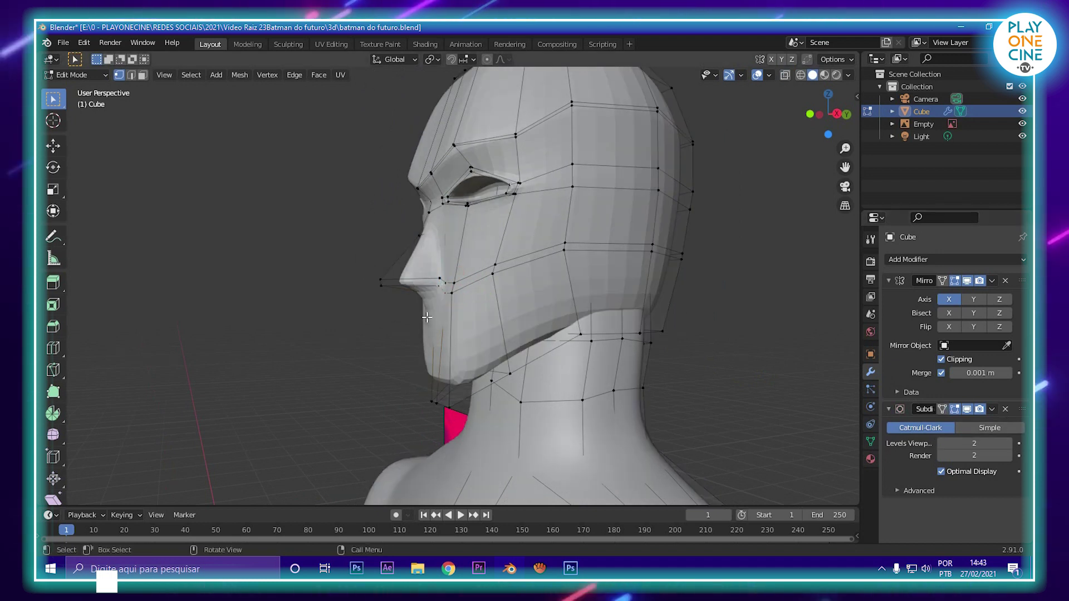
Step: Push the nose tip vertices back toward the face along Y
middle_click_drag(408, 269, 402, 330)
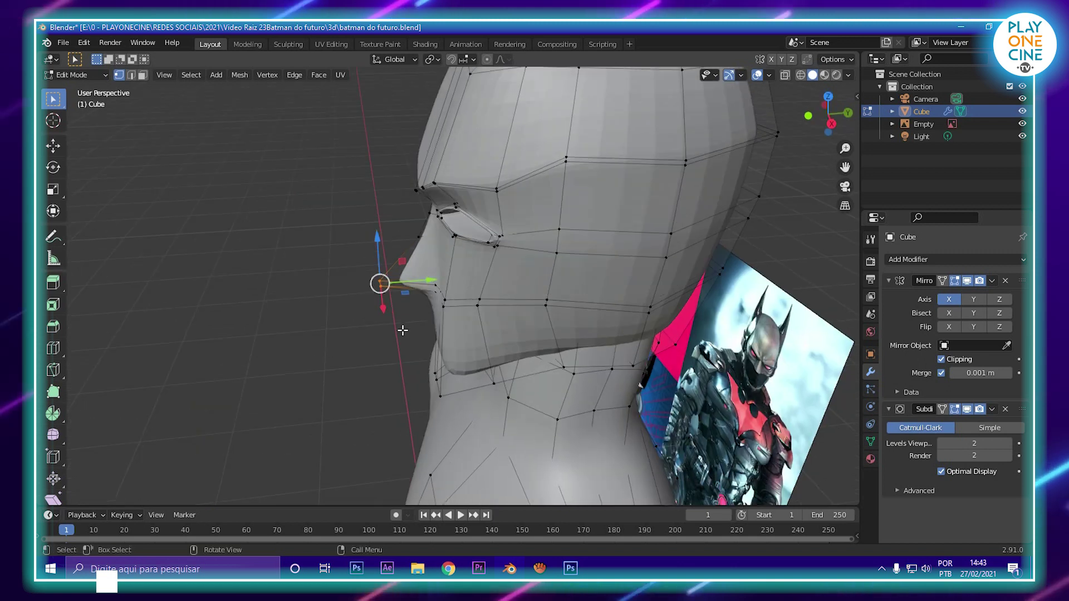
left_click_drag(420, 280, 443, 279)
scroll(443, 279, "up", 3)
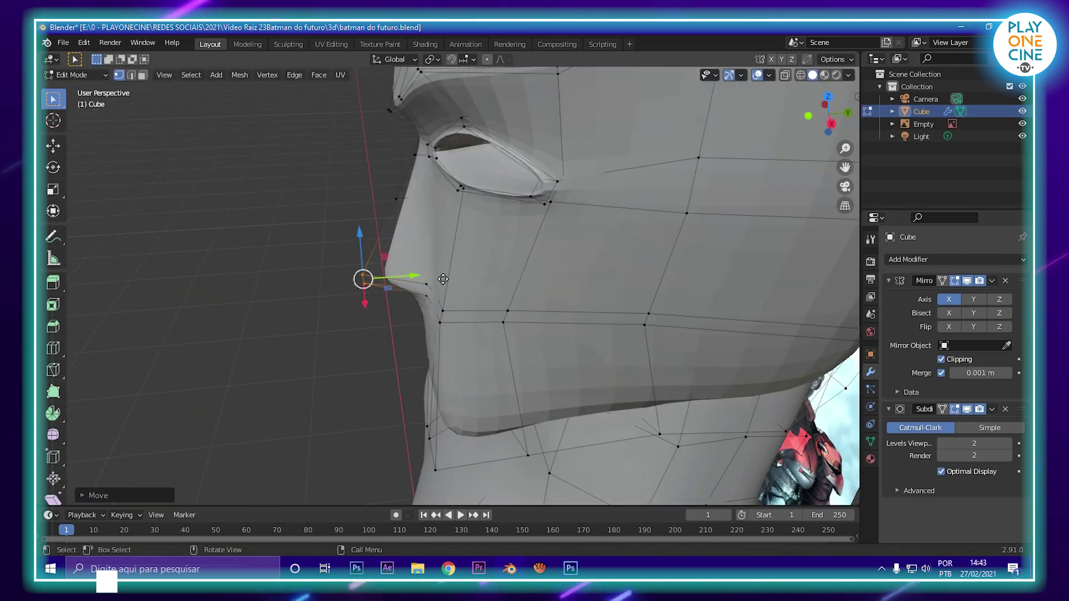
Step: Add a vertical loop cut down the side of the nose, close to its centre ridge
middle_click_drag(443, 280, 511, 268)
key("ctrl+r")
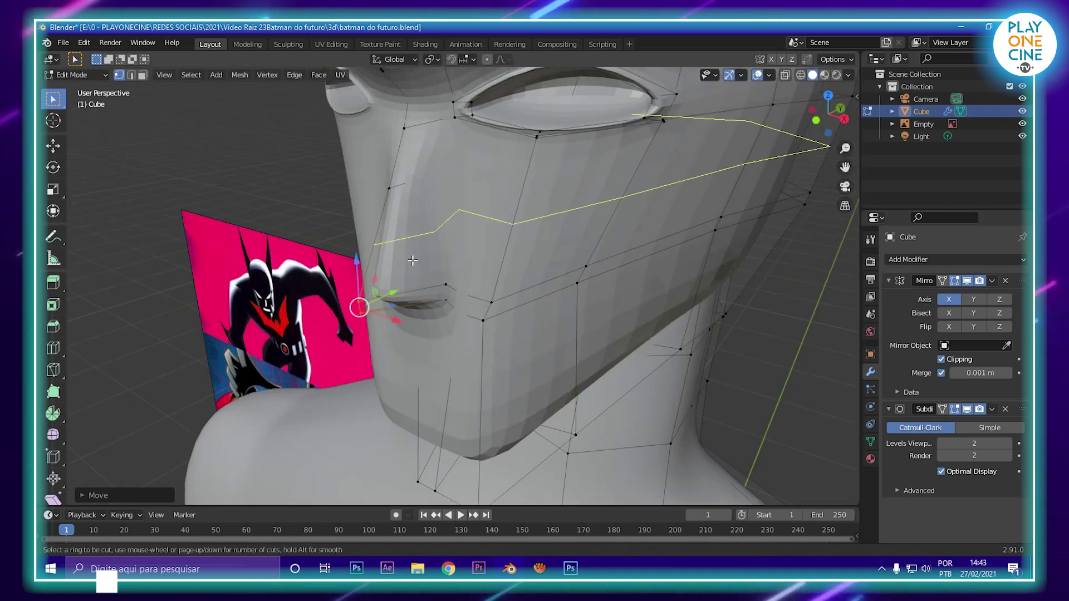
left_click(397, 288)
left_click(397, 289)
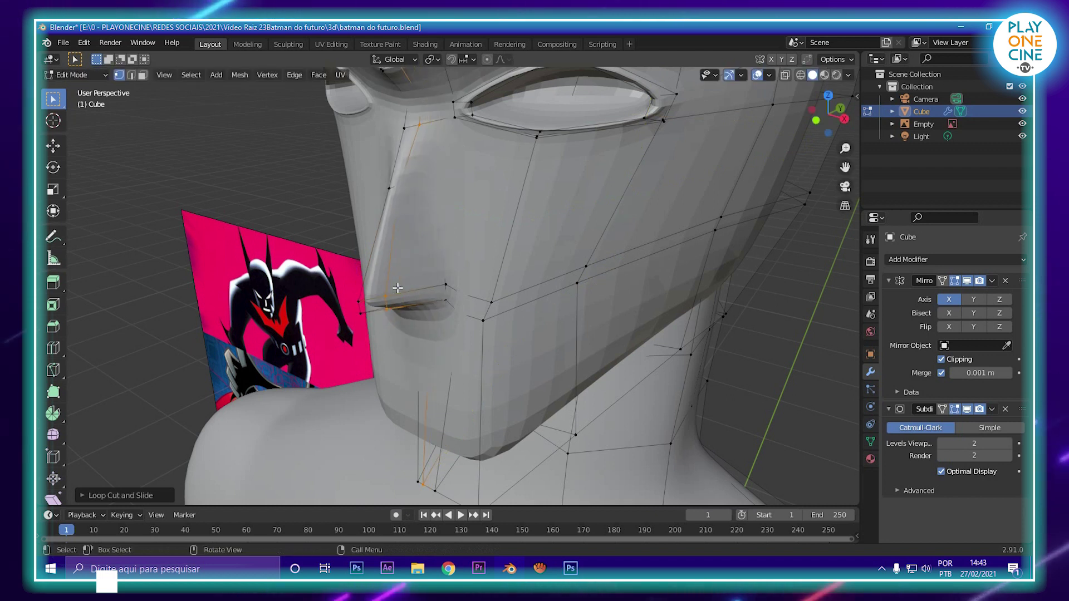
Step: Return to Object Mode and apply Shade Smooth to the head
key("Tab")
scroll(398, 288, "down", 4)
middle_click_drag(397, 288, 440, 189)
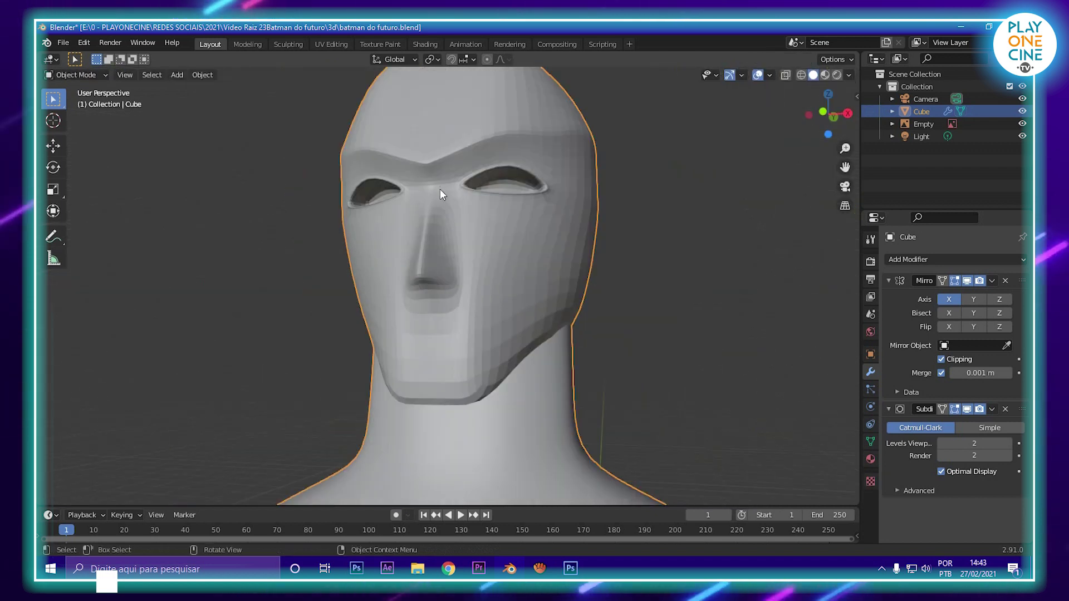
left_click(201, 75)
left_click(274, 322)
mouse_move(665, 309)
middle_mouse_down()
mouse_move(558, 371)
mouse_move(559, 334)
mouse_move(425, 293)
mouse_move(495, 310)
mouse_move(522, 270)
middle_mouse_up()
Step: In Edit Mode, add a vertical loop cut through the outer half of the eye and slide it slightly toward the nose
key("Tab")
scroll(468, 247, "up", 5)
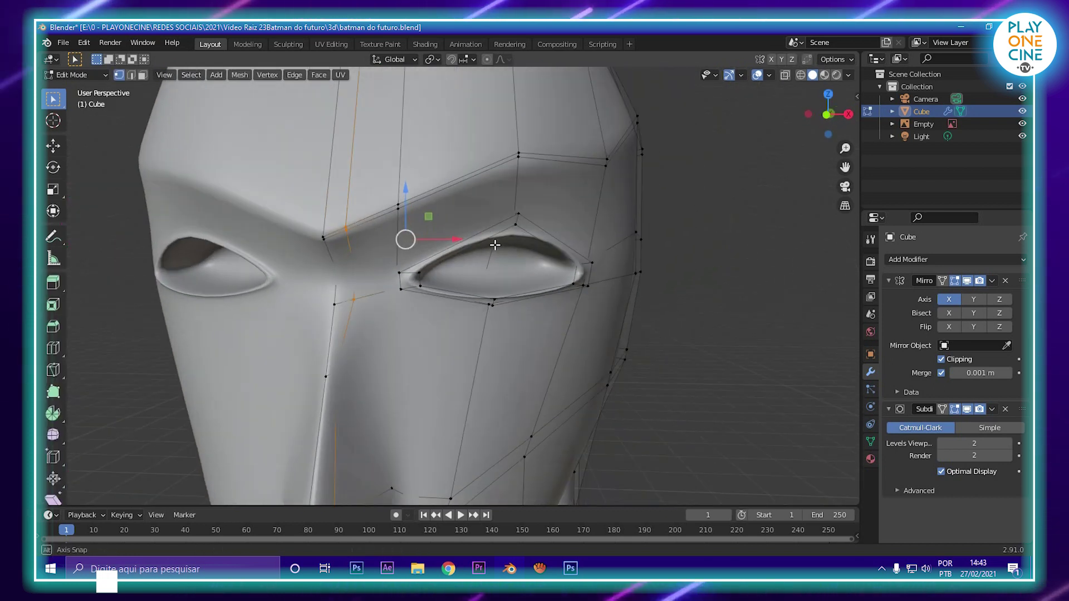
key("ctrl+r")
left_click(509, 239)
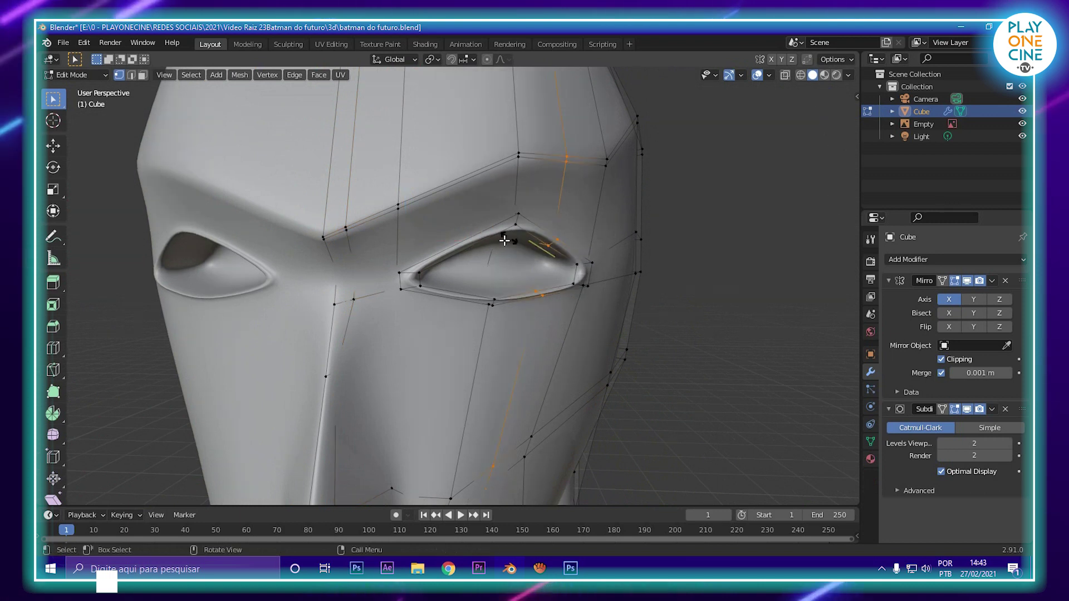
left_click(536, 233)
Step: Set the viewport subdivision level to 0 and move the new loop's upper eyelid vertices inward along X
left_click(553, 234, "shift")
left_click_drag(584, 237, 556, 256)
key("ctrl+z")
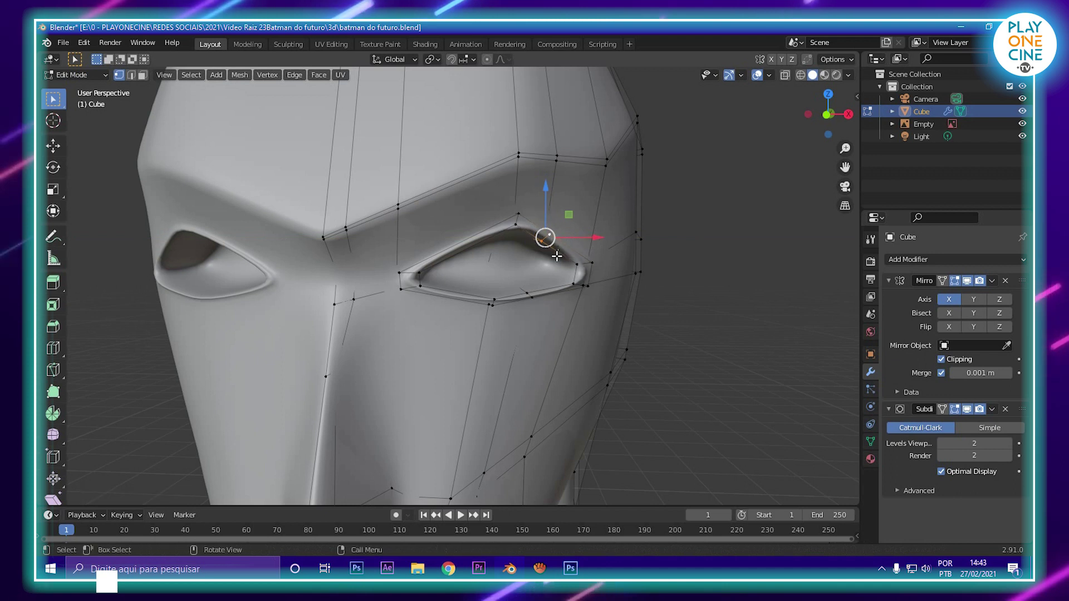
middle_click_drag(557, 256, 613, 279)
left_click_drag(940, 440, 913, 440)
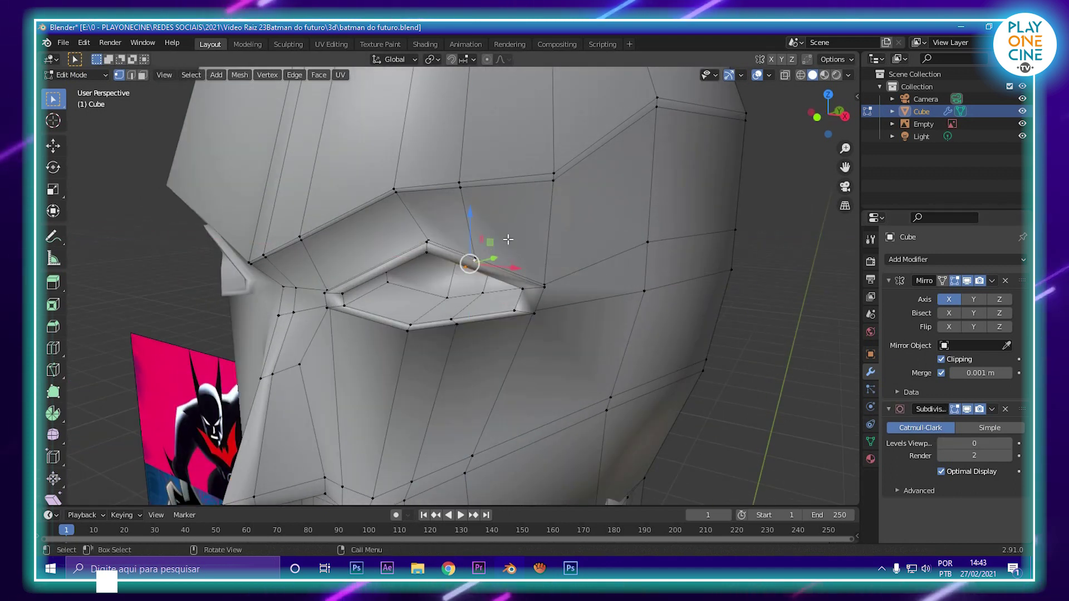
middle_click_drag(472, 273, 544, 241)
key("g")
key("x")
left_click(511, 231)
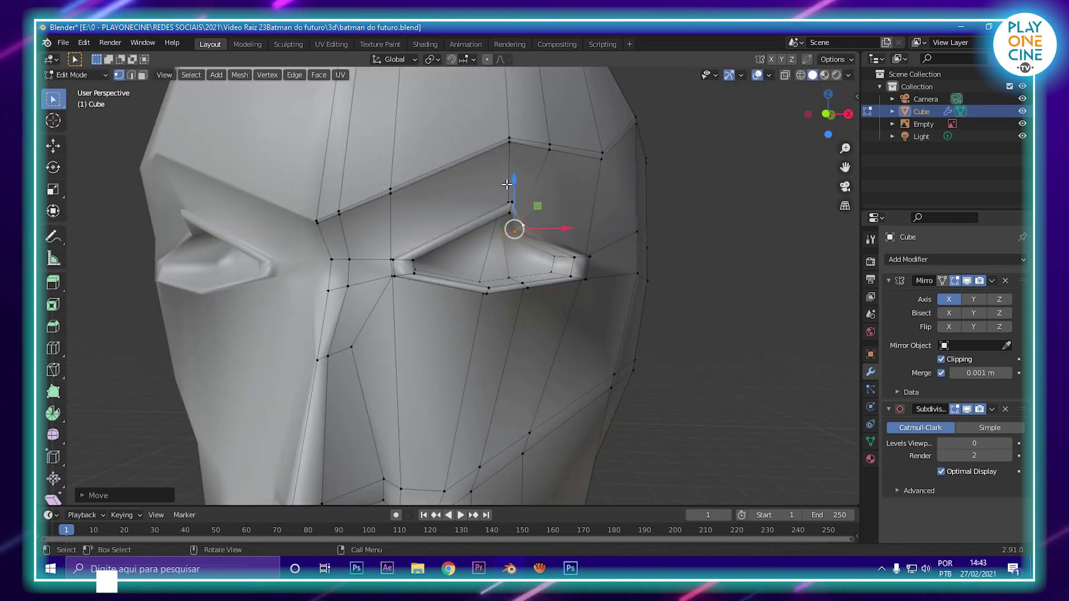
Step: Raise the selected upper eyelid vertices along Z and shift them inward along X to meet the eye's peak
key("g")
key("z")
left_click(512, 210)
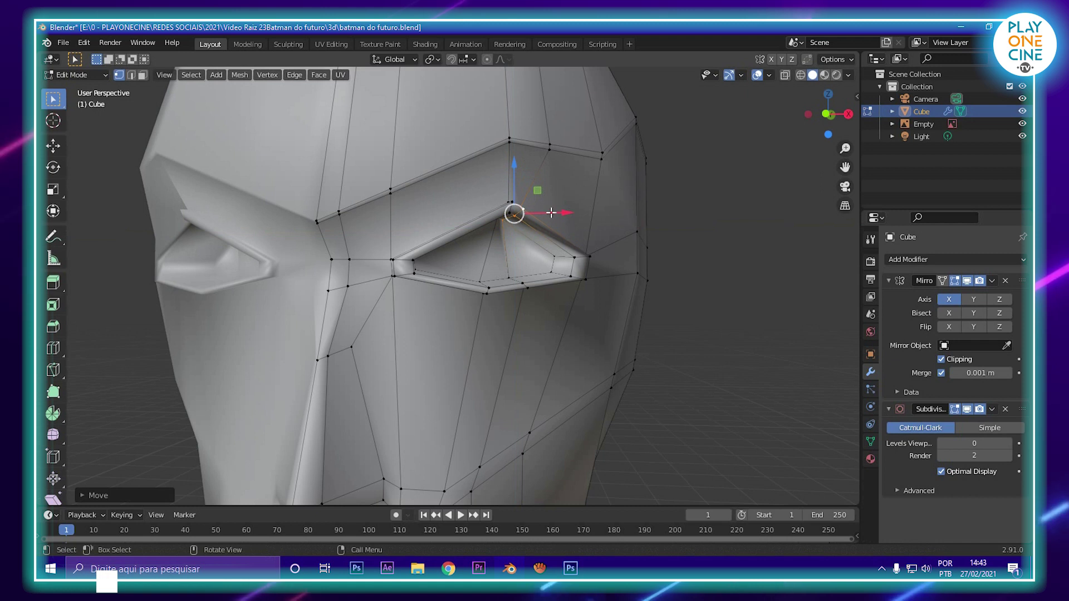
key("g")
key("x")
left_click(509, 215)
Step: Lower the brow edge's centre and inner vertices along Z, and select the brow's peak vertices above the eye for adjustment
middle_click_drag(508, 215, 467, 238)
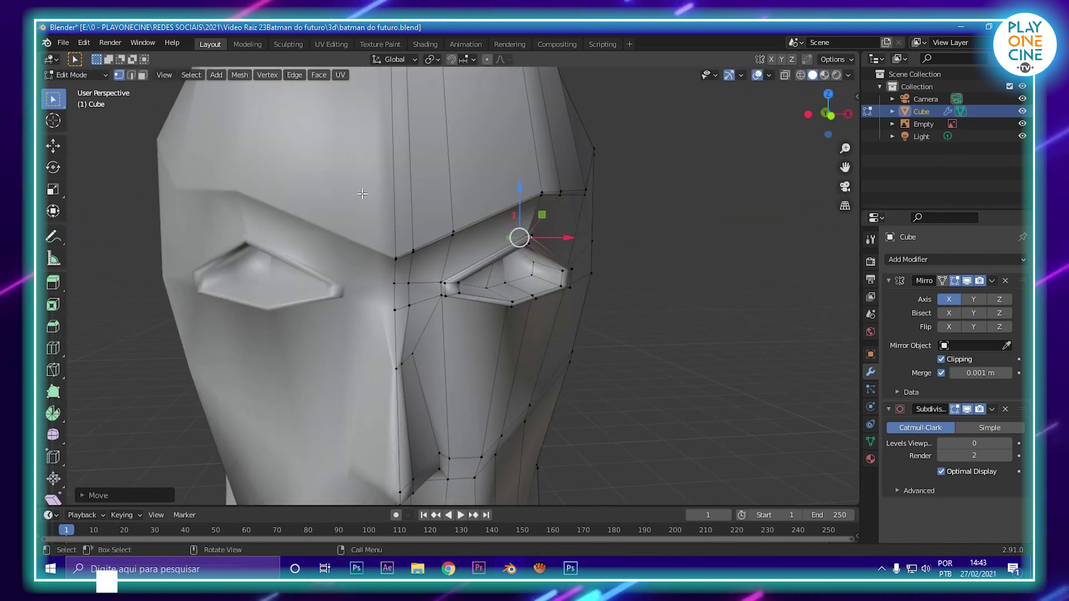
left_click_drag(362, 194, 425, 270)
middle_click_drag(424, 269, 350, 244)
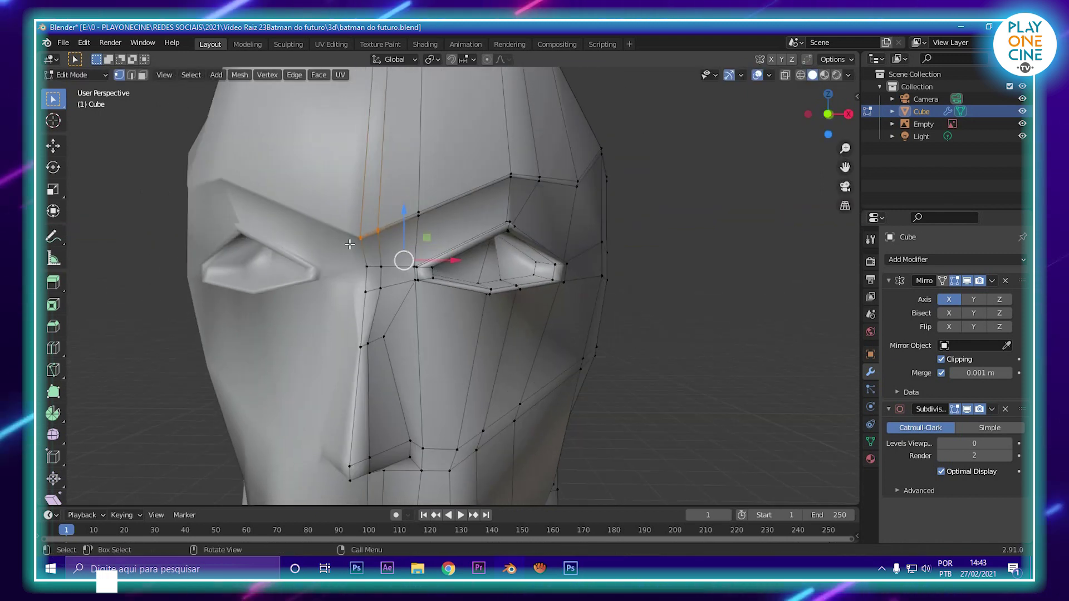
left_click_drag(368, 186, 368, 206)
left_click_drag(403, 162, 425, 204)
left_click_drag(502, 148, 562, 191)
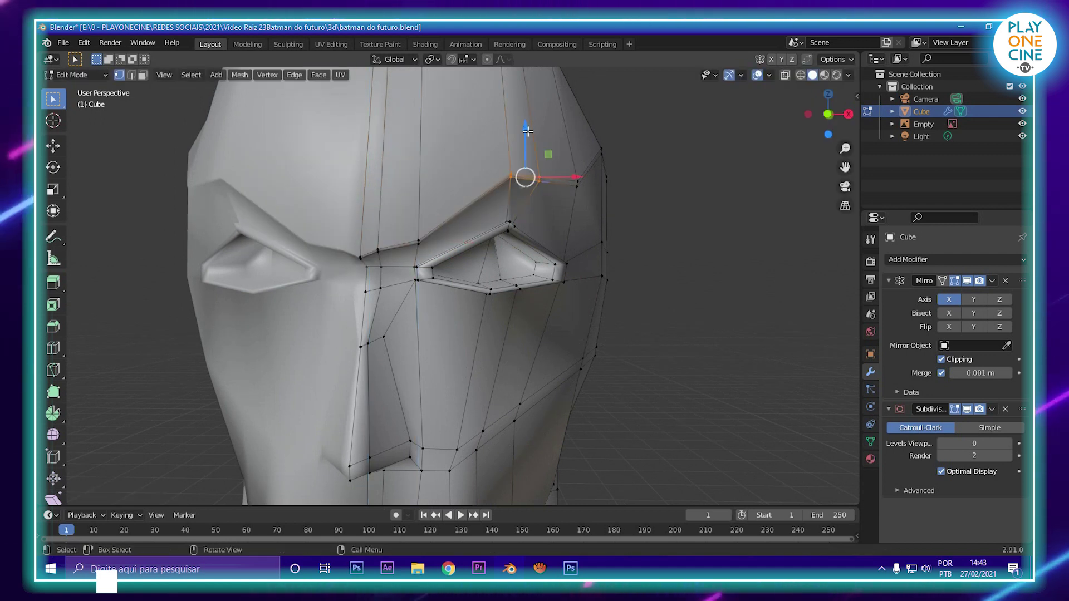
Step: Inspect the face and the back of the neck in Object Mode with the viewport subdivision level at 2
scroll(461, 318, "down", 6)
key("Tab")
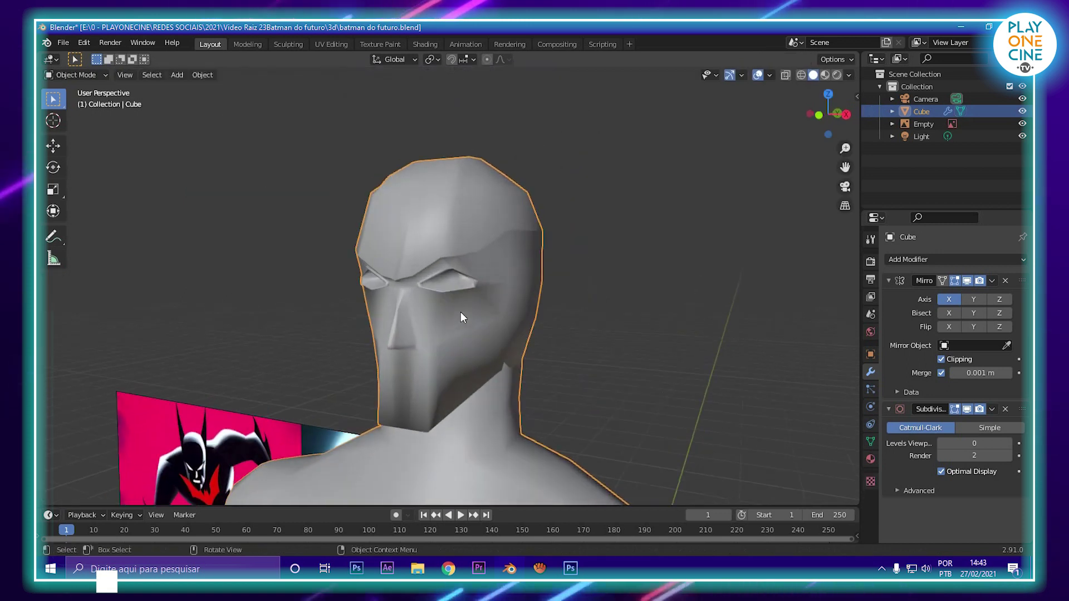
scroll(460, 318, "up", 3)
left_click(1008, 443)
left_click(1008, 443)
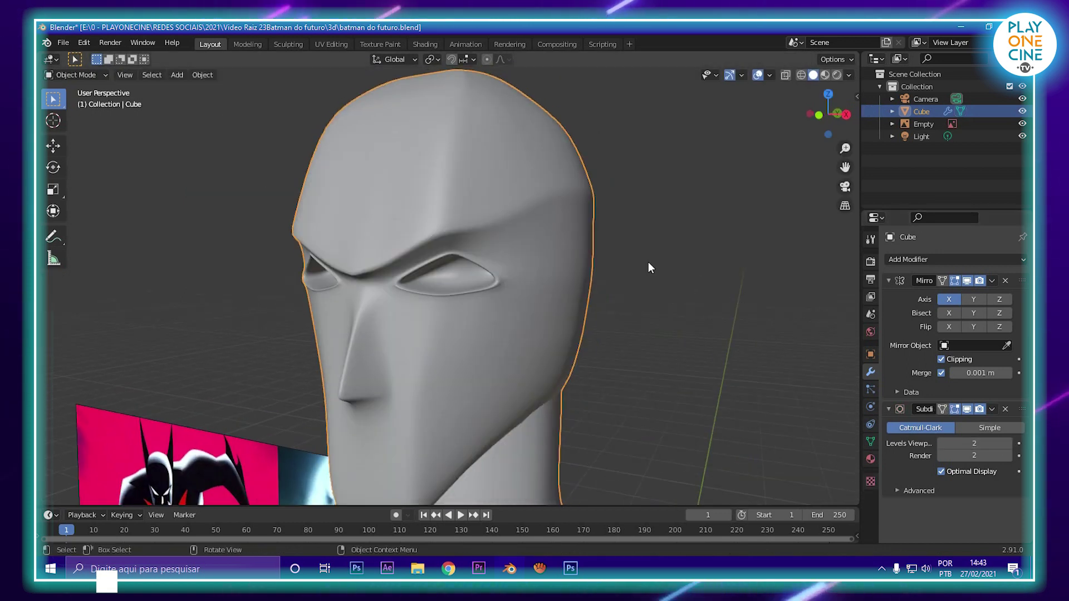
scroll(655, 267, "down", 5)
middle_click_drag(670, 258, 442, 262)
scroll(483, 286, "up", 2)
scroll(390, 289, "up", 3)
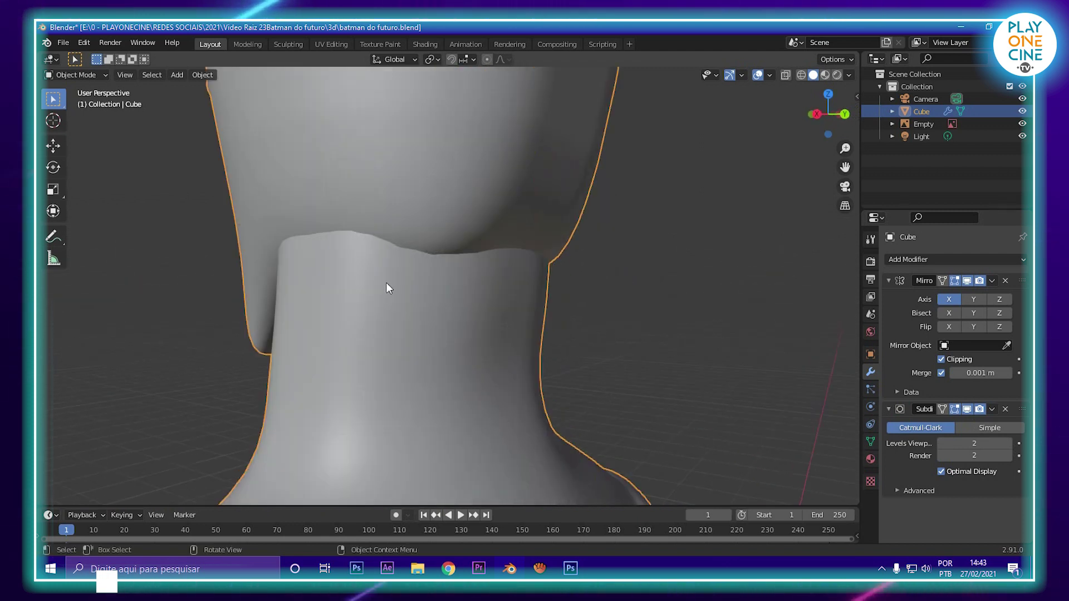
middle_click_drag(339, 275, 415, 226)
Step: In Edit Mode at viewport subdivision level 0, select the mask's lower edge vertices above the side of the neck and nudge them
key("Tab")
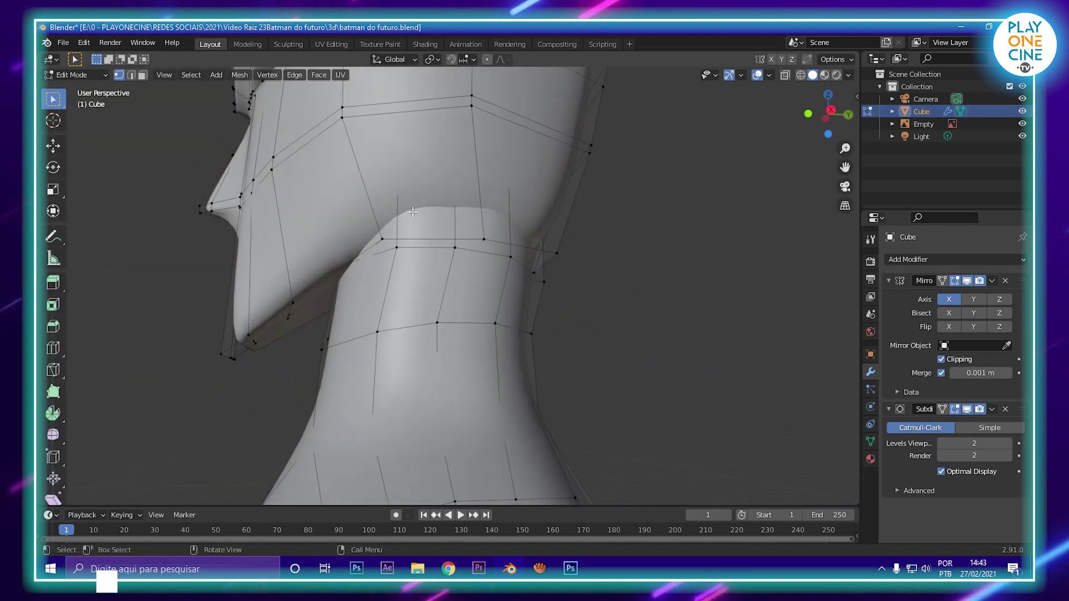
middle_click_drag(353, 284, 376, 249)
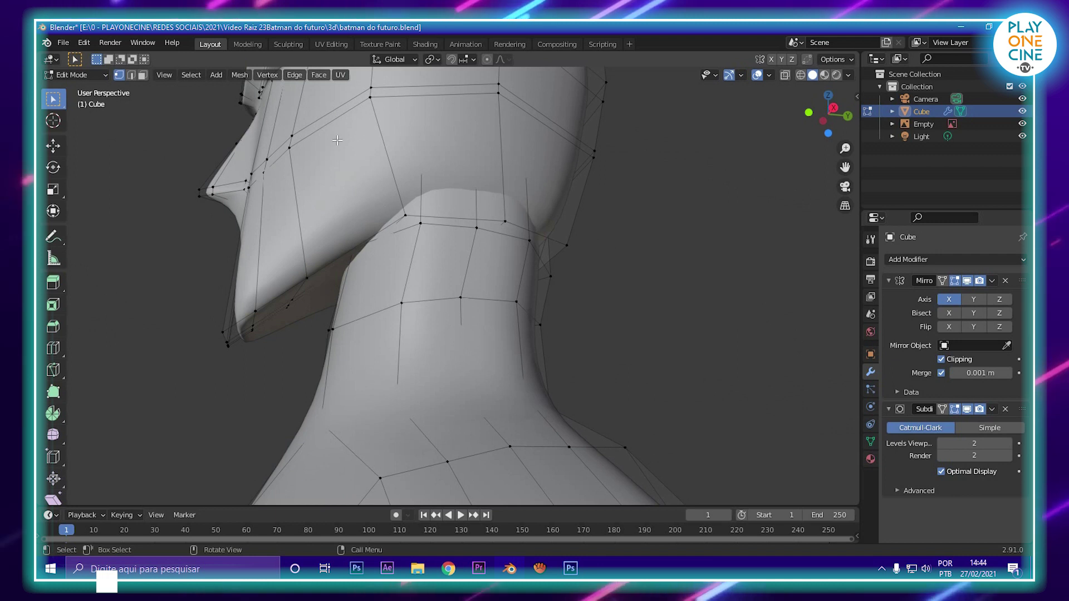
left_click(940, 445)
left_click(940, 444)
middle_click_drag(391, 206, 449, 248, "shift")
scroll(439, 242, "up", 6)
scroll(439, 242, "down", 4)
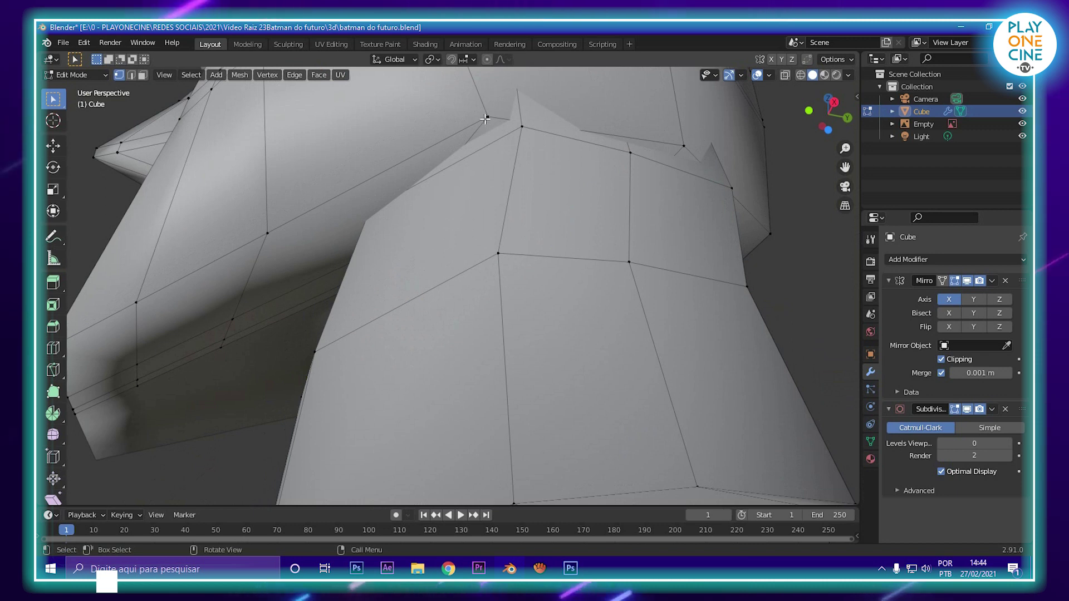
scroll(668, 161, "down", 3)
middle_click_drag(668, 161, 641, 197)
left_click(570, 218, "shift")
middle_click_drag(568, 218, 639, 181)
left_click_drag(582, 150, 587, 141)
Step: Scale the selected lower mask edge vertices along Y and adjust the position of the edge
middle_click_drag(685, 203, 624, 228)
key("s")
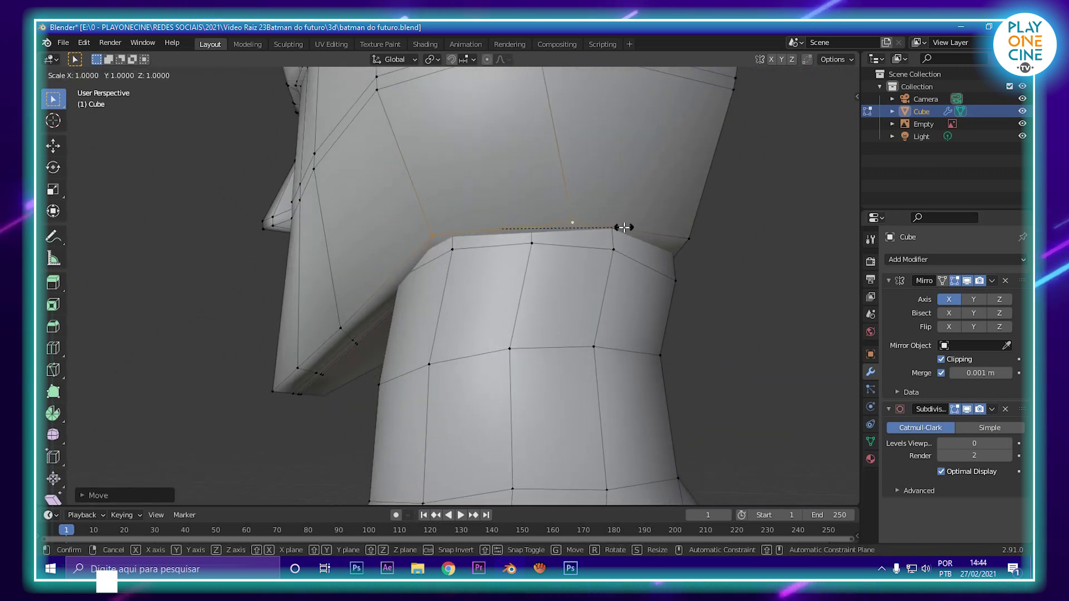
key("y")
left_click(626, 244)
left_click_drag(550, 224, 552, 225)
Step: Select the mask's lower edge vertices at the back of the neck and move them along Y
middle_click_drag(552, 225, 459, 196)
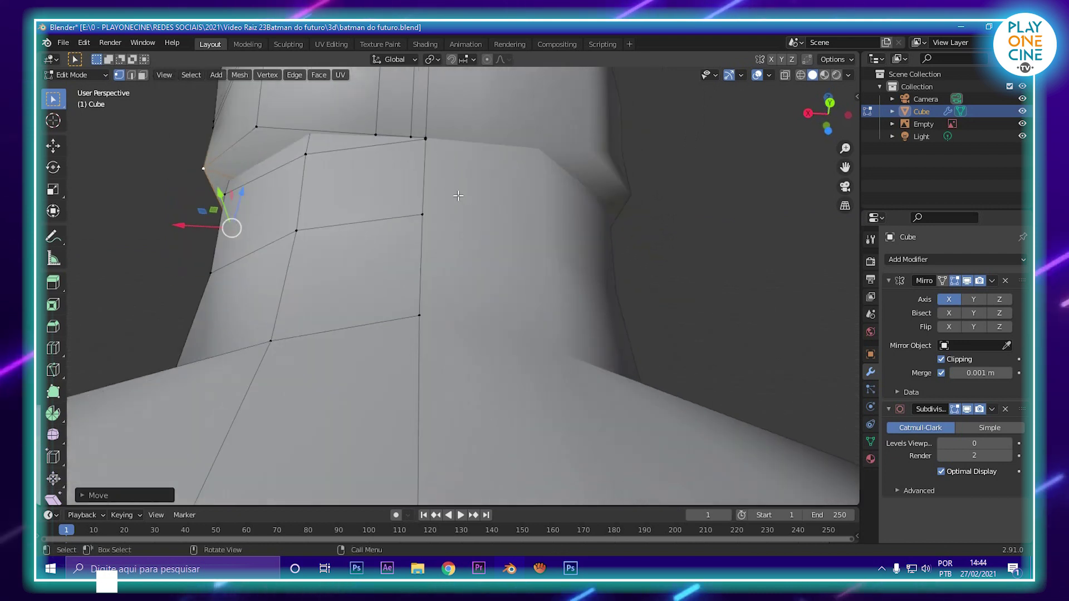
left_click_drag(194, 152, 258, 128)
middle_click_drag(509, 186, 438, 318)
middle_click_drag(438, 318, 455, 314)
left_click(460, 316, "shift")
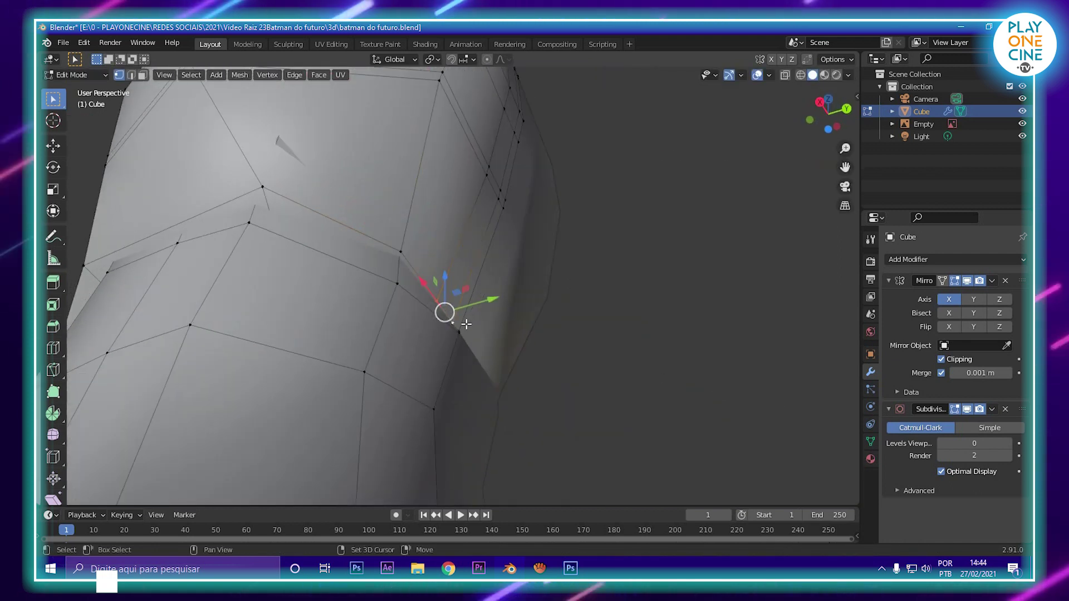
left_click_drag(487, 307, 497, 307)
scroll(499, 312, "down", 7)
middle_click_drag(498, 312, 537, 302)
scroll(445, 266, "up", 6)
Step: Select the vertices beneath the mask's jaw and adjust their position along Y and X
left_click(296, 223)
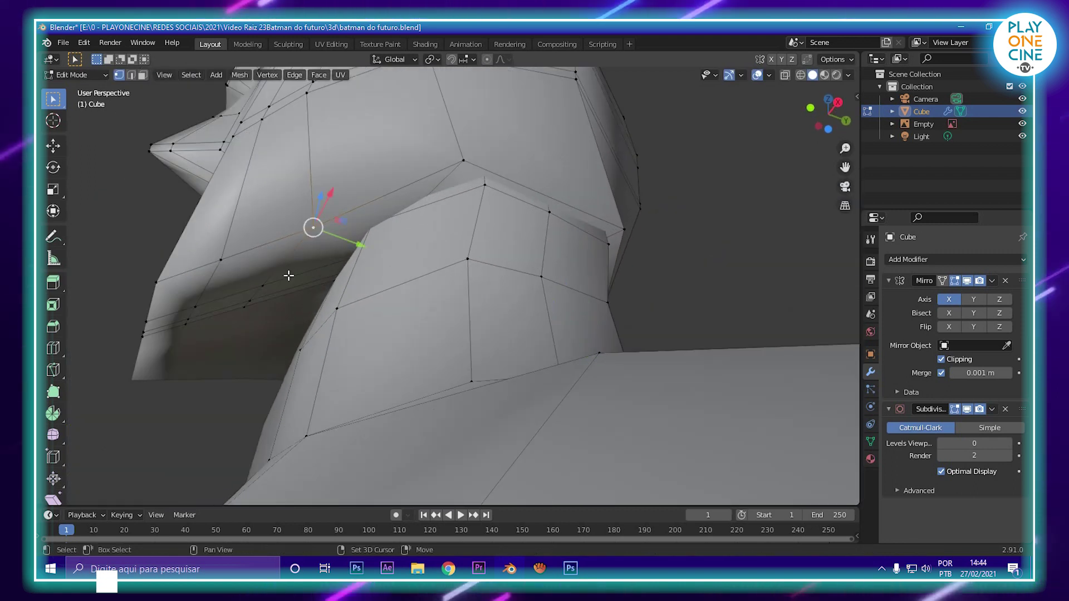
middle_click_drag(249, 310, 388, 351)
scroll(368, 384, "down", 3)
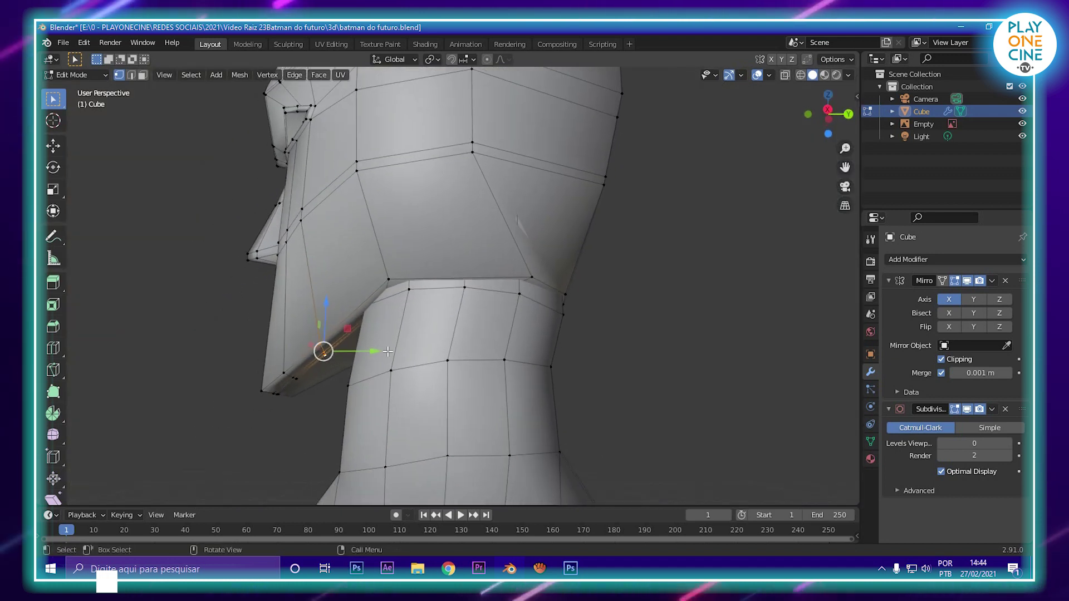
left_click_drag(365, 351, 388, 351)
middle_click_drag(353, 293, 494, 340)
left_click_drag(424, 310, 476, 314)
middle_click_drag(496, 318, 433, 334)
left_click_drag(196, 353, 241, 336)
Step: Select the vertex pair on the side of the head, move it backward along Y and rotate it about X
middle_click_drag(241, 337, 350, 251)
left_click(421, 261, "alt")
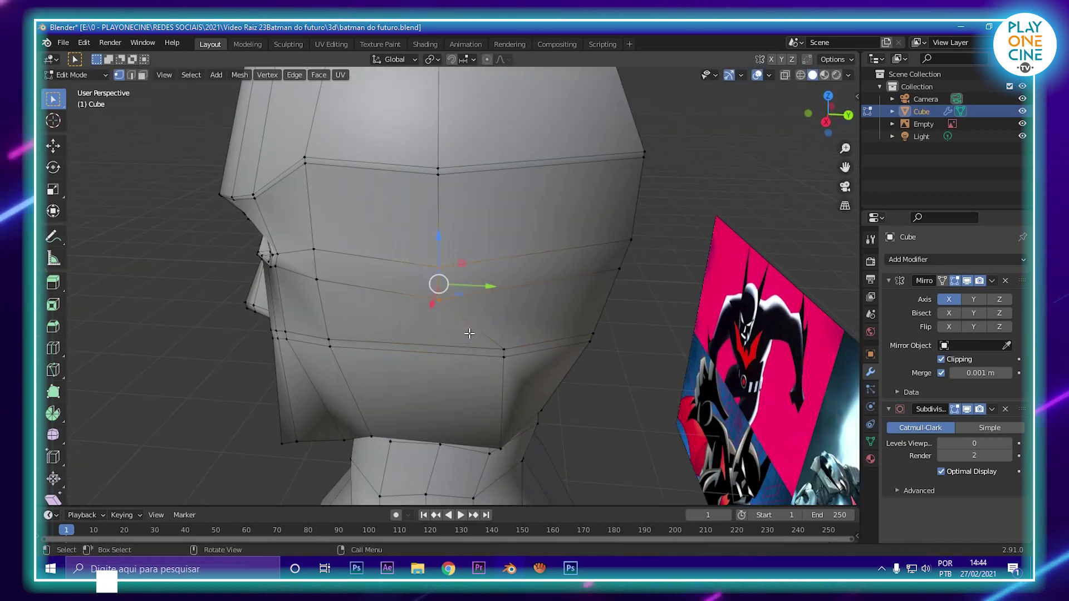
left_click_drag(485, 286, 546, 274)
key("r")
key("x")
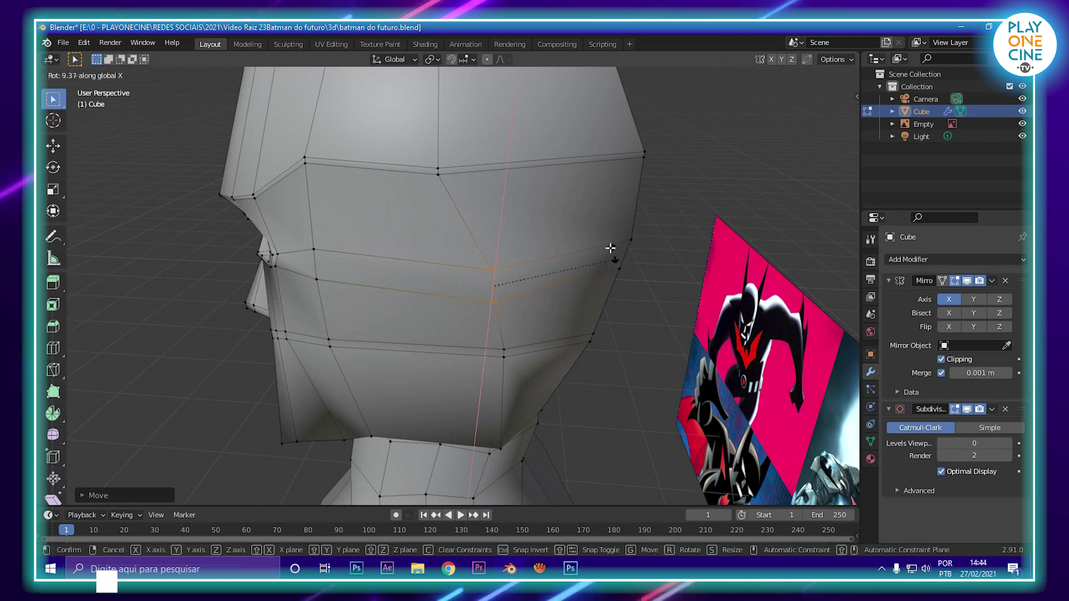
left_click(584, 244)
Step: Move the selected side vertices along X toward the head's centre, and do the same with the adjacent edge at the back
middle_click_drag(580, 239, 222, 257)
left_click_drag(130, 258, 176, 274)
middle_click_drag(183, 270, 196, 218)
left_click(243, 251, "alt")
left_click_drag(213, 188, 236, 200)
scroll(268, 239, "down", 4)
middle_click_drag(279, 257, 277, 277)
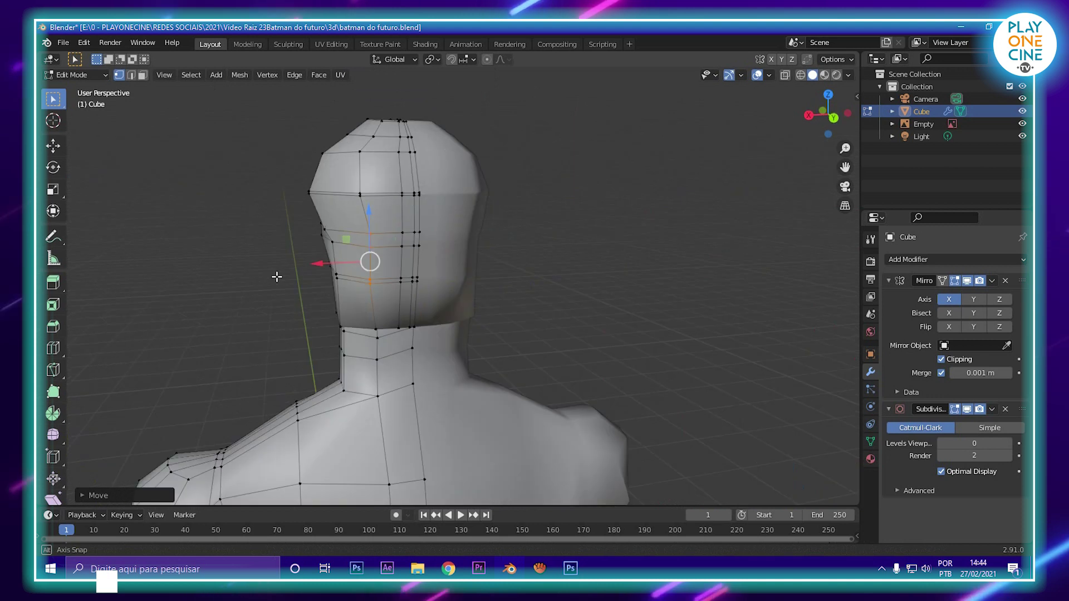
Step: Add another vertex to the selection, nudge the selected mask vertices and scale them
scroll(277, 276, "up", 4)
middle_click_drag(395, 262, 445, 352)
scroll(509, 257, "down", 4)
left_click(359, 202, "shift")
left_click_drag(485, 411, 482, 409)
middle_click_drag(482, 409, 505, 308)
scroll(436, 391, "up", 3)
key("s")
left_click(580, 362)
middle_click_drag(579, 362, 473, 250)
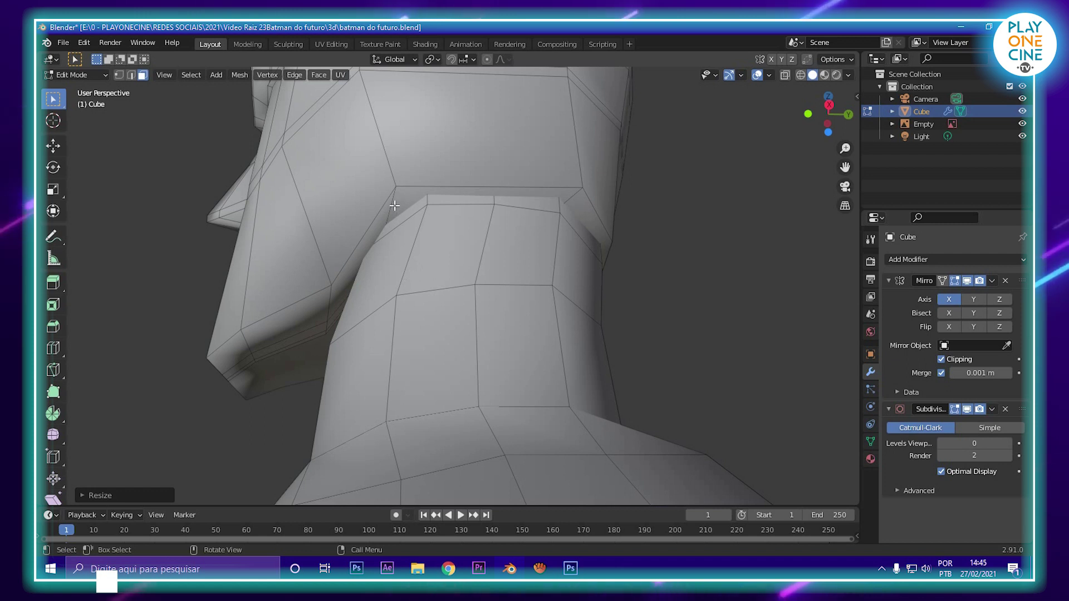
Step: In wireframe shading, select only the mask's lower rim faces, excluding the linked neck faces, and return to solid shading
scroll(429, 228, "down", 3)
scroll(465, 251, "up", 2)
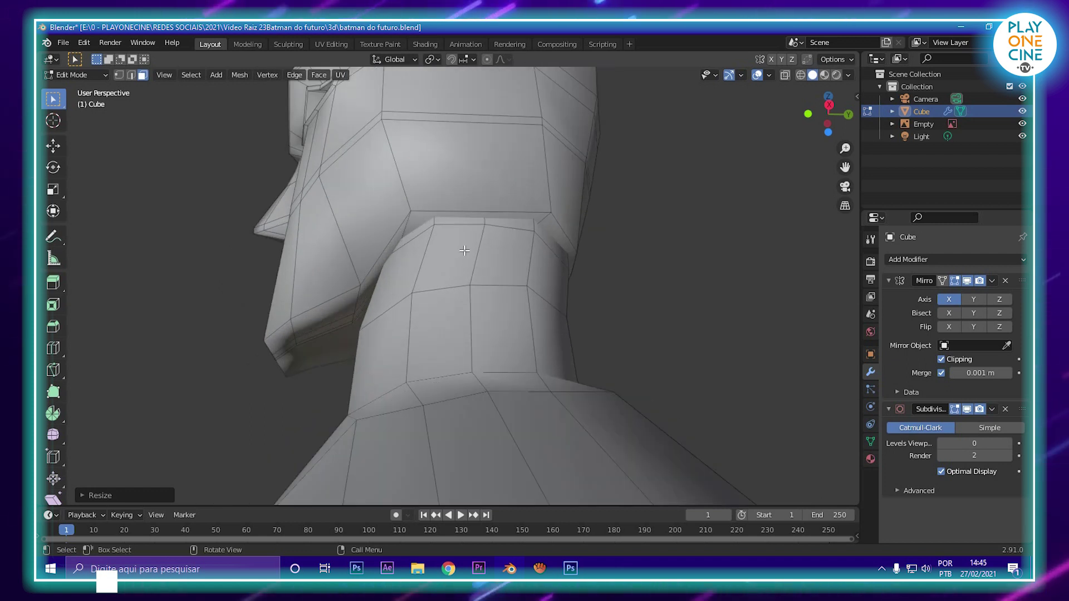
scroll(422, 233, "up", 1)
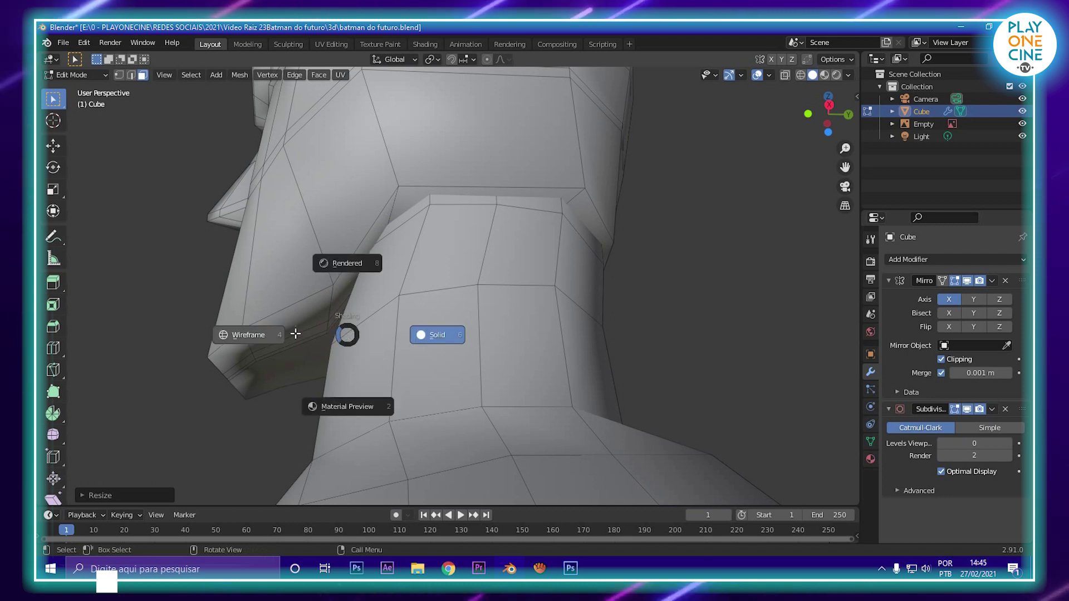
left_click(278, 333)
middle_click_drag(359, 323, 389, 365)
middle_click_drag(402, 328, 395, 303)
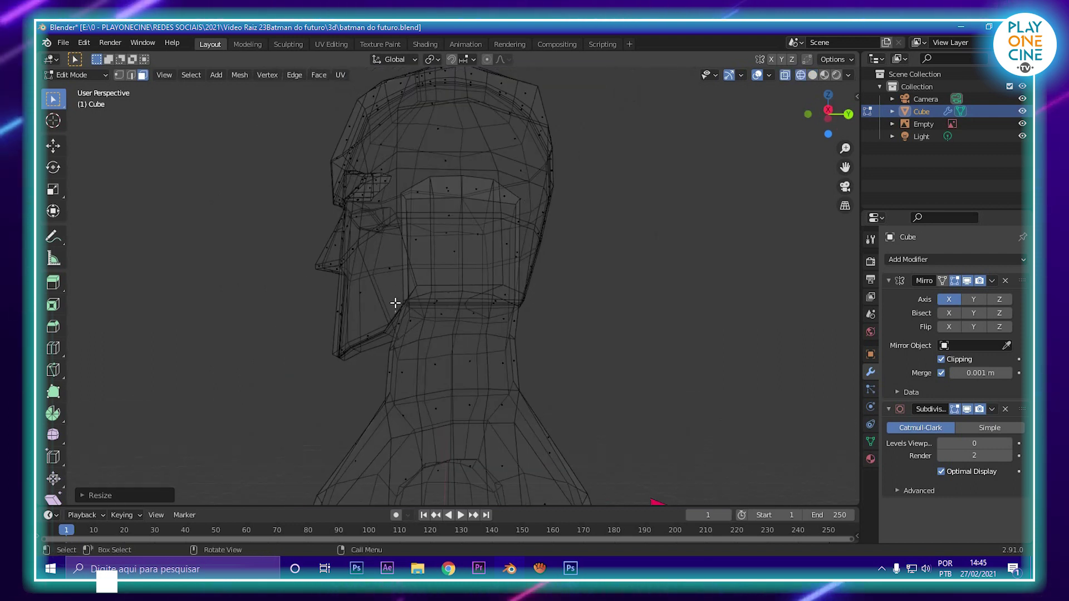
left_click_drag(379, 280, 543, 412)
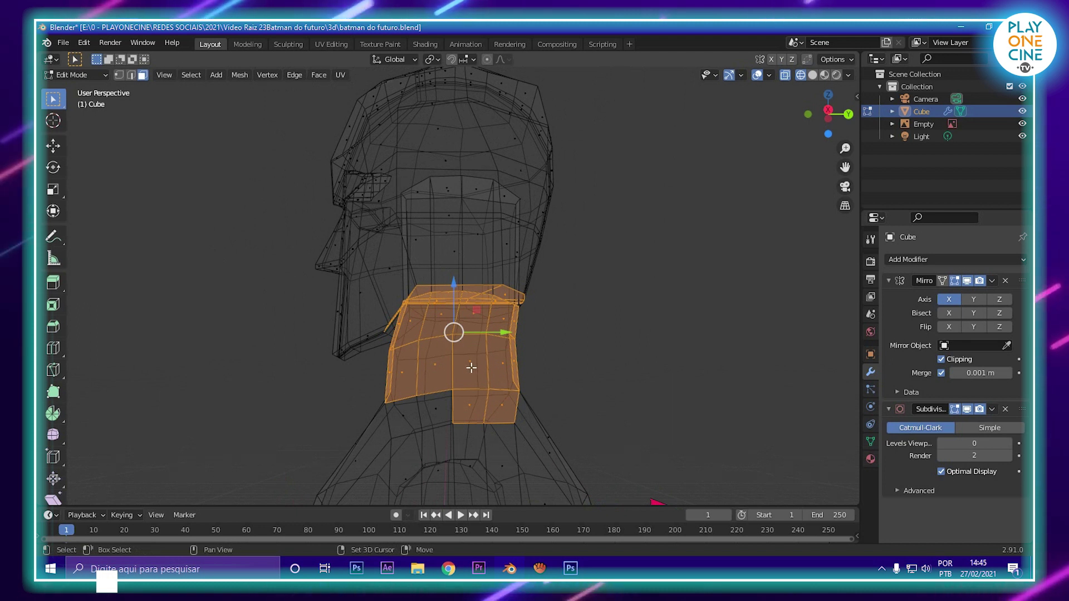
key("shift+l")
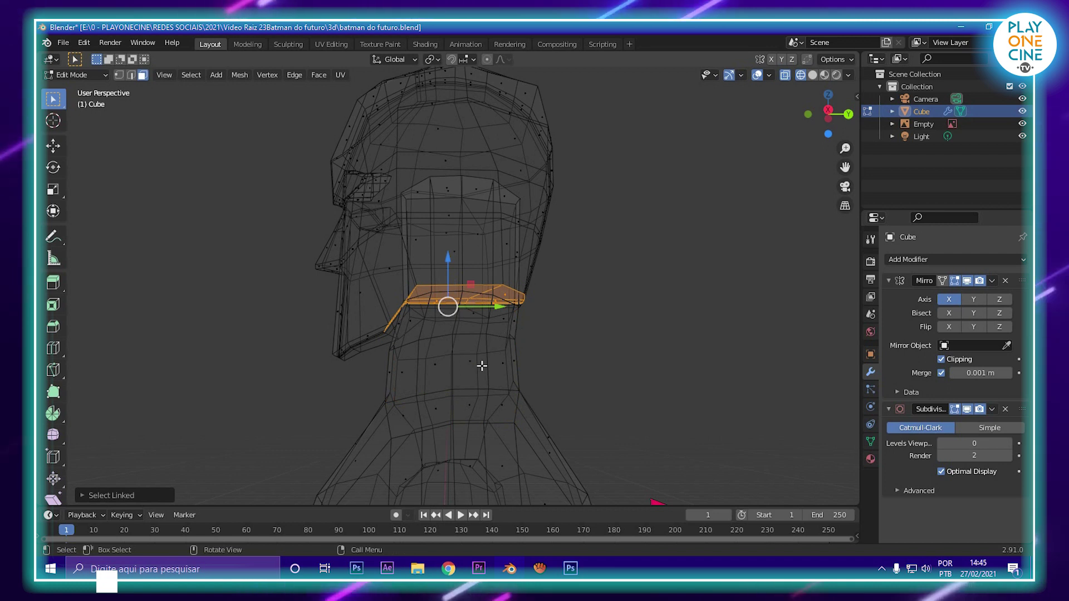
key("z")
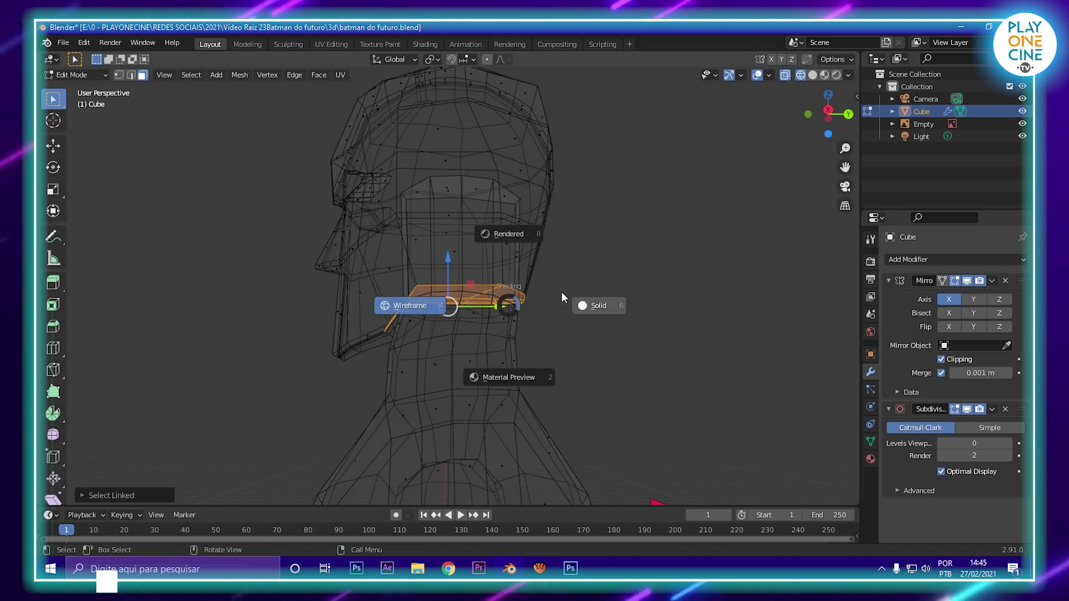
left_click(596, 310)
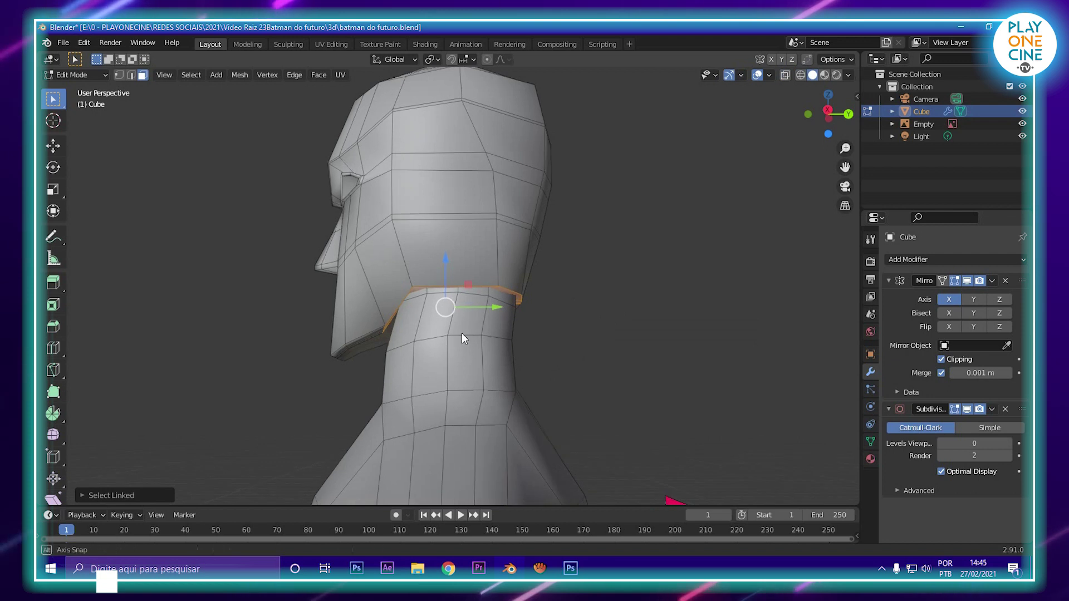
Step: Extrude the mask's lower rim faces down the neck along Z and adjust their height
scroll(452, 335, "up", 3)
middle_click_drag(452, 335, 512, 334)
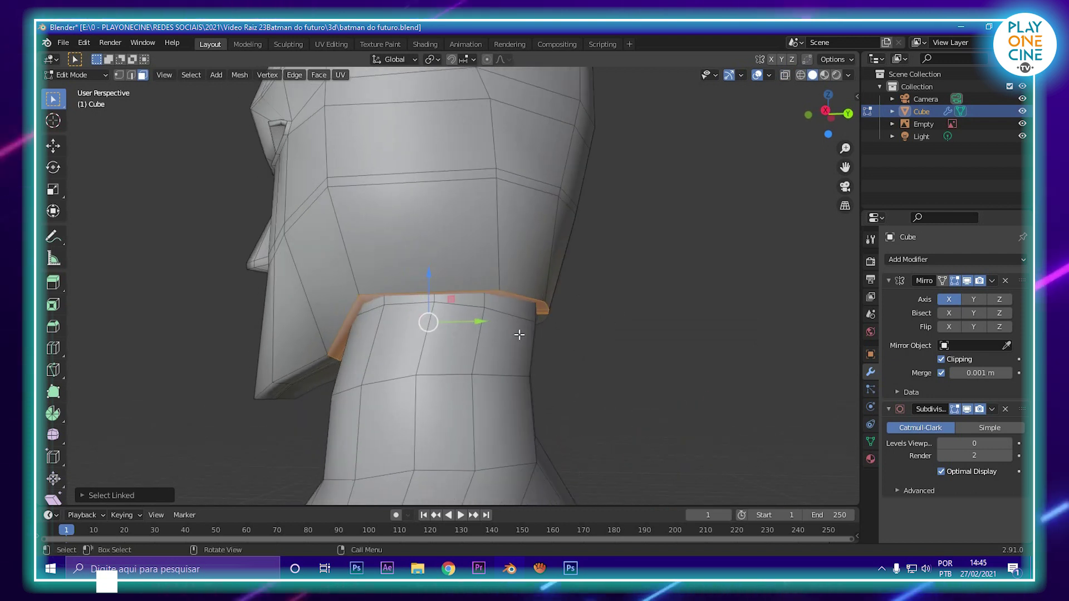
key("g")
key("z")
key("z")
left_click(521, 348)
left_click_drag(490, 334, 485, 334)
middle_click_drag(490, 334, 441, 310)
key("g")
key("z")
left_click(452, 312)
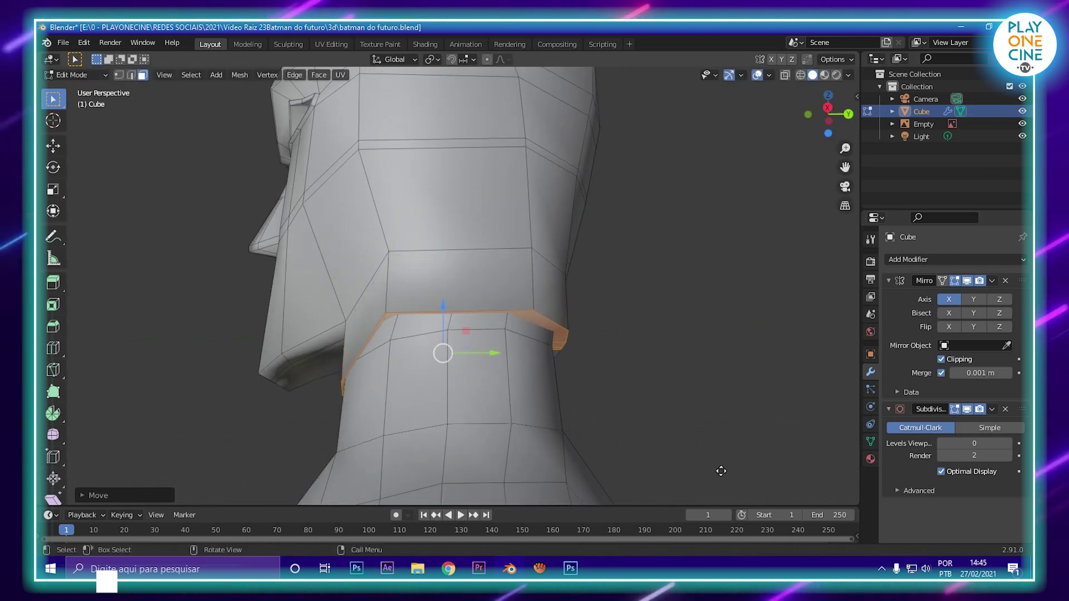
Step: Flatten the lower rim faces by scaling along Z, and set the viewport subdivision level to 2 in Object Mode
key("s")
key("z")
left_click(427, 339)
middle_click_drag(435, 346, 633, 351)
key("Tab")
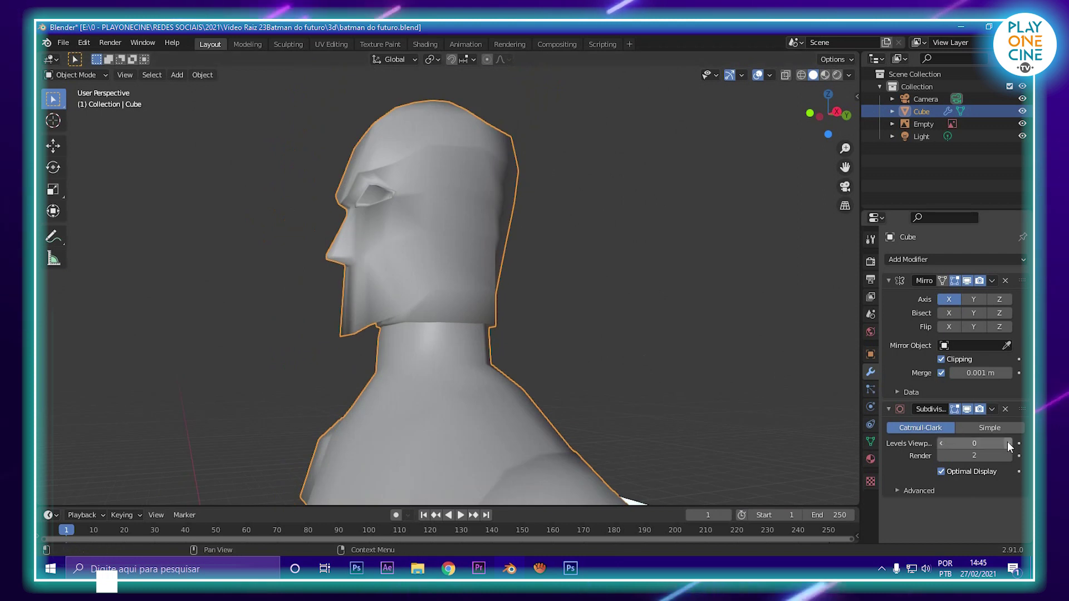
left_click(1009, 444)
left_click(1009, 444)
middle_click_drag(688, 378, 618, 370)
Step: Add a loop cut around the mask's lower band, slide it close to the bottom rim, and check the smoothed result
key("Tab")
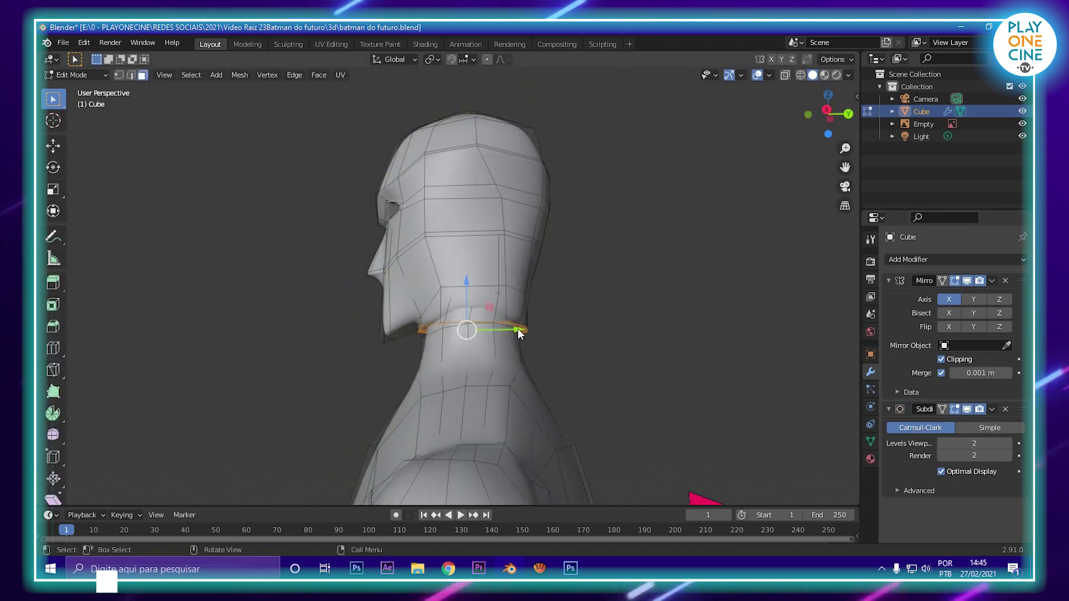
scroll(549, 287, "up", 3)
key("ctrl+r")
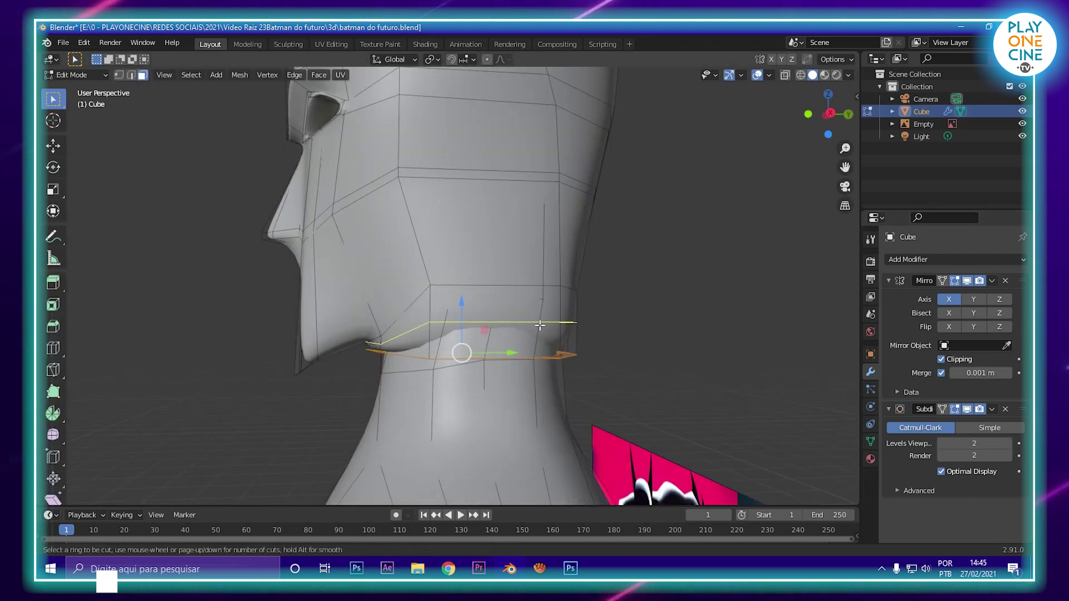
left_click(544, 328)
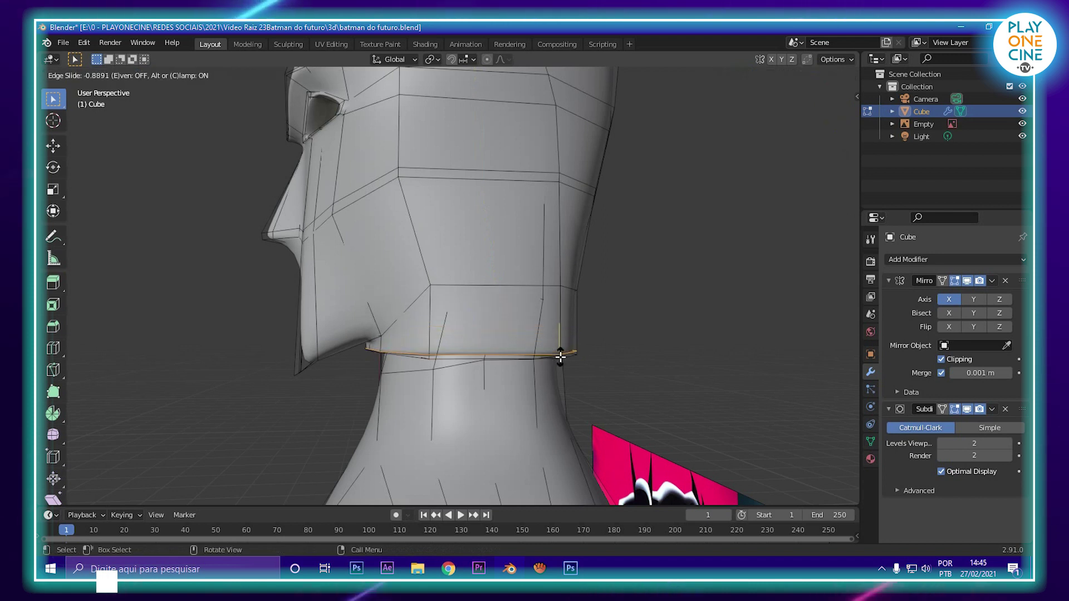
left_click(560, 357)
key("Tab")
scroll(436, 390, "down", 4)
middle_click_drag(436, 389, 396, 312)
scroll(563, 365, "up", 2)
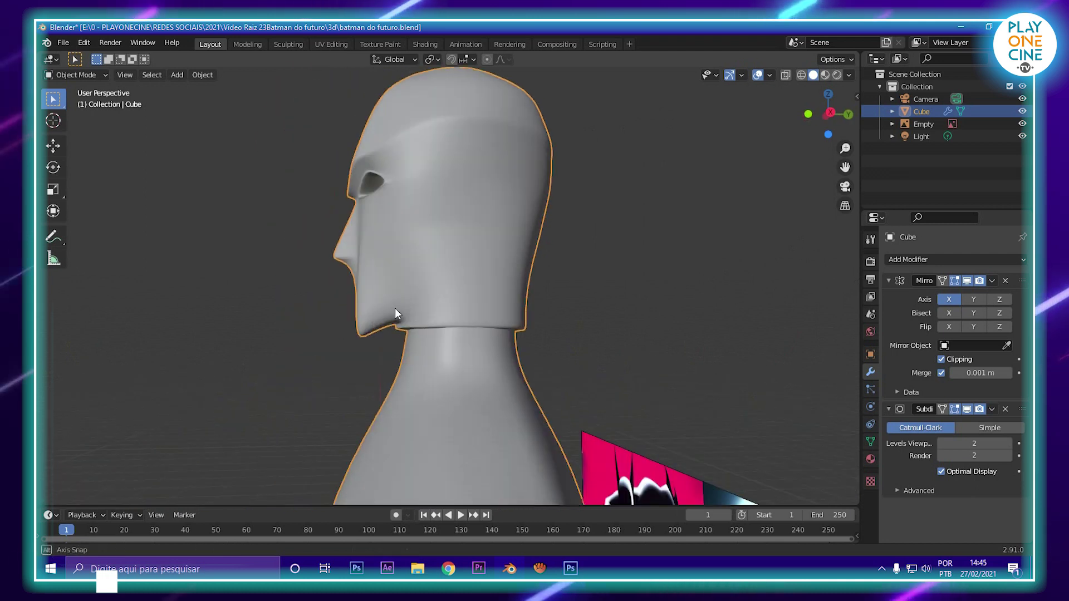
scroll(396, 311, "up", 3)
Step: Rotate the mask's bottom rim faces about X to slope down toward the front, and adjust their height along Z
key("Tab")
middle_click_drag(642, 322, 568, 281)
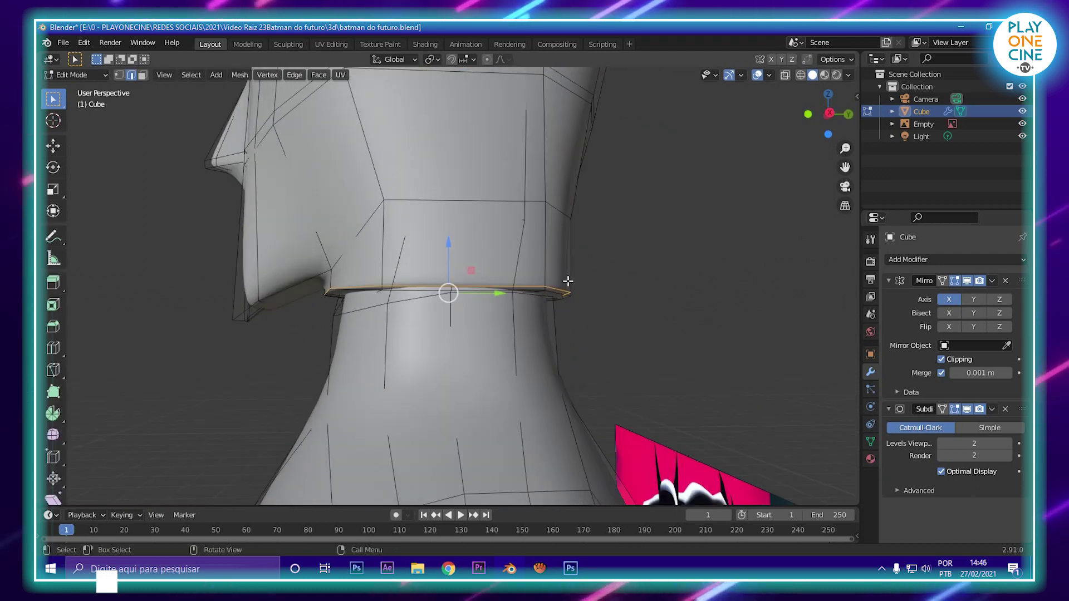
key("3")
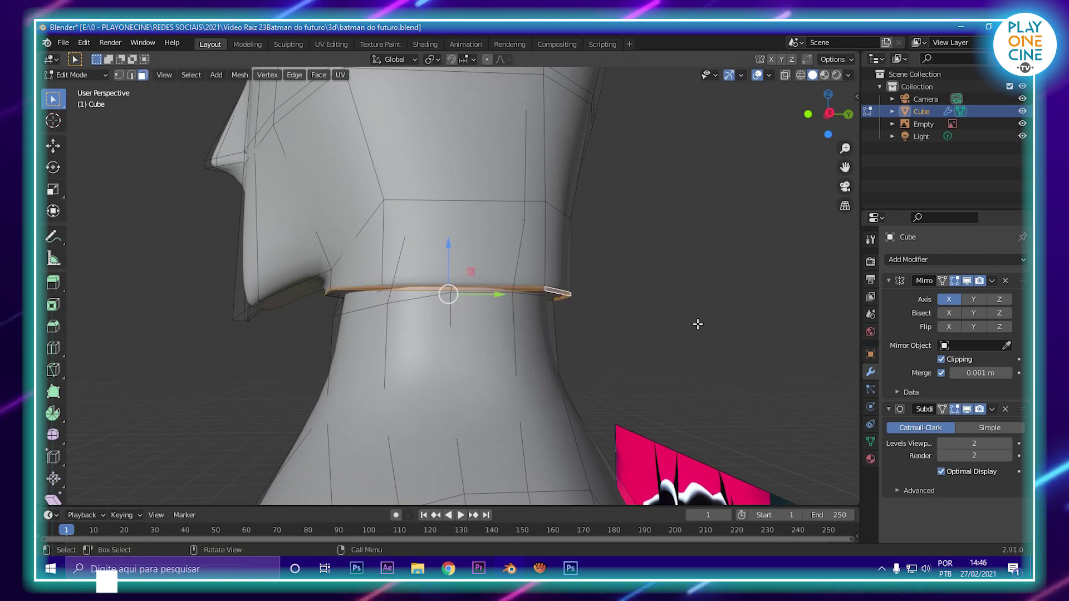
key("r")
key("x")
left_click(699, 245)
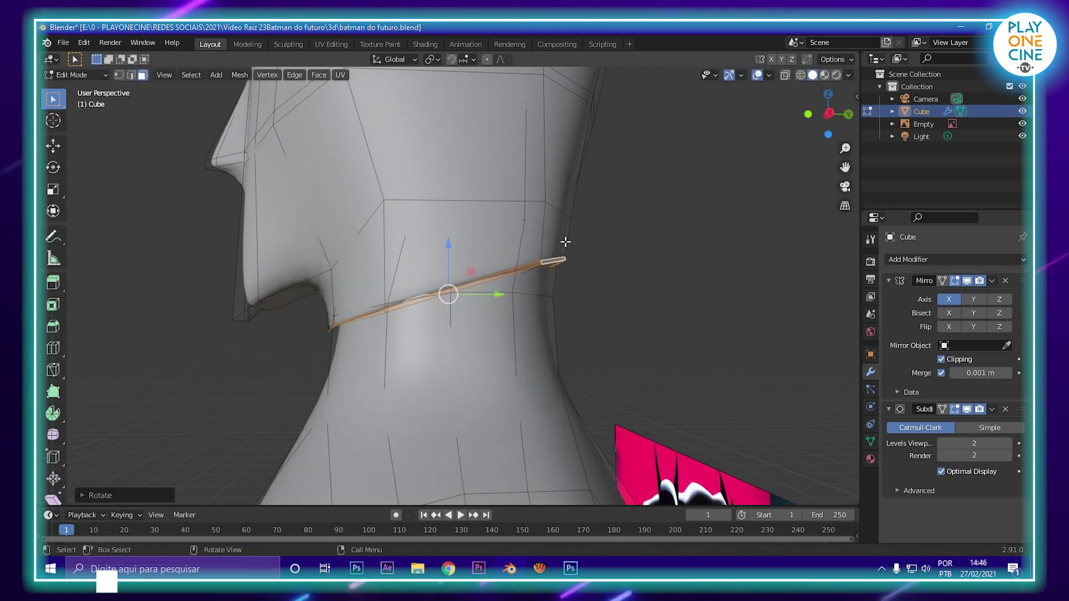
key("g")
key("z")
left_click(560, 272)
middle_click_drag(561, 271, 411, 327)
key("Tab")
key("Tab")
Step: Select the cheek and lower face polygons from jaw to chin centre, extrude them and scale them to about 0.86
left_click(411, 327)
left_click(364, 340, "shift")
left_click(334, 317, "shift")
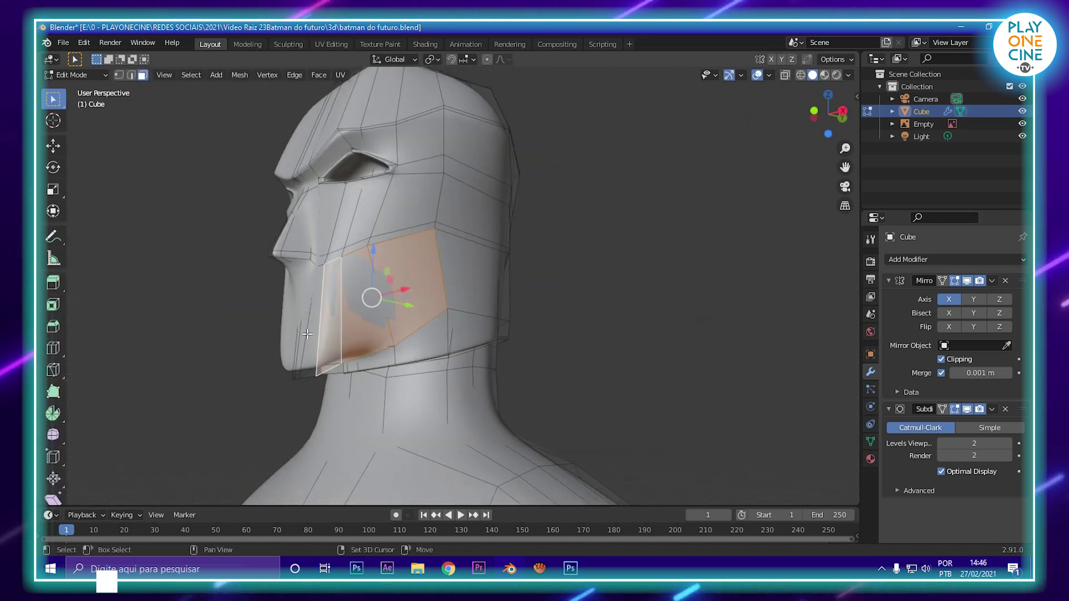
left_click(308, 333, "shift")
middle_click_drag(300, 332, 537, 354)
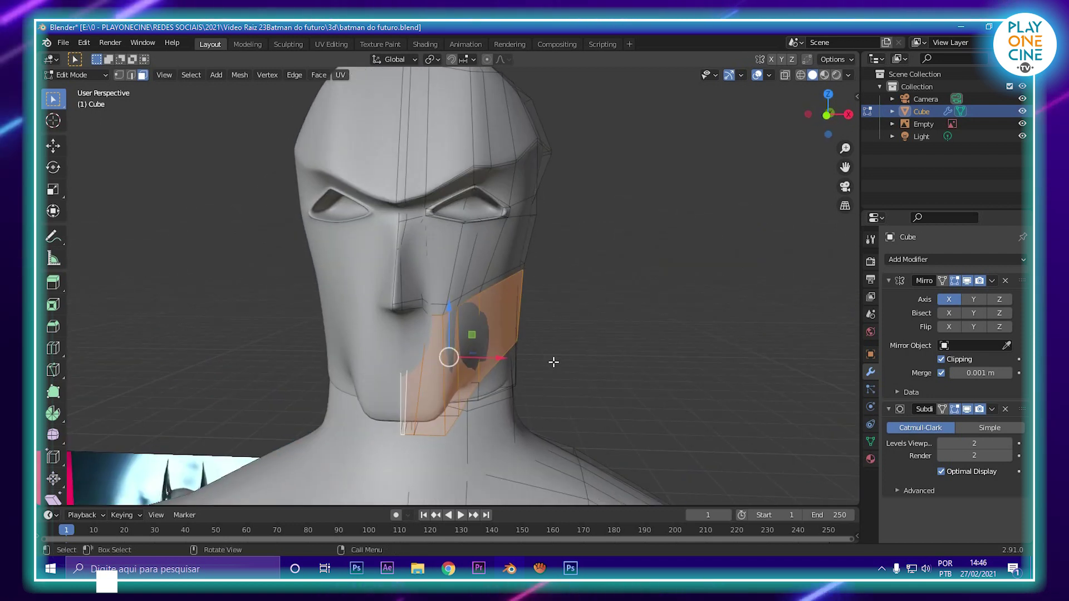
key("e")
left_click(554, 362)
key("s")
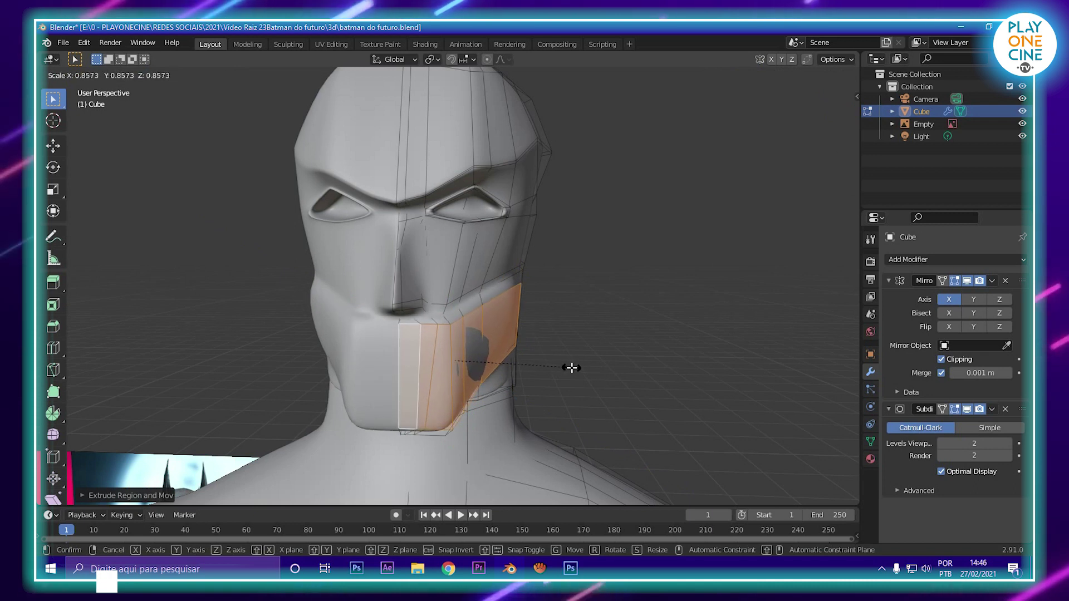
left_click(571, 367)
Step: Move the extruded lower face polygons along X and scale them along Z
key("g")
key("x")
left_click(652, 422)
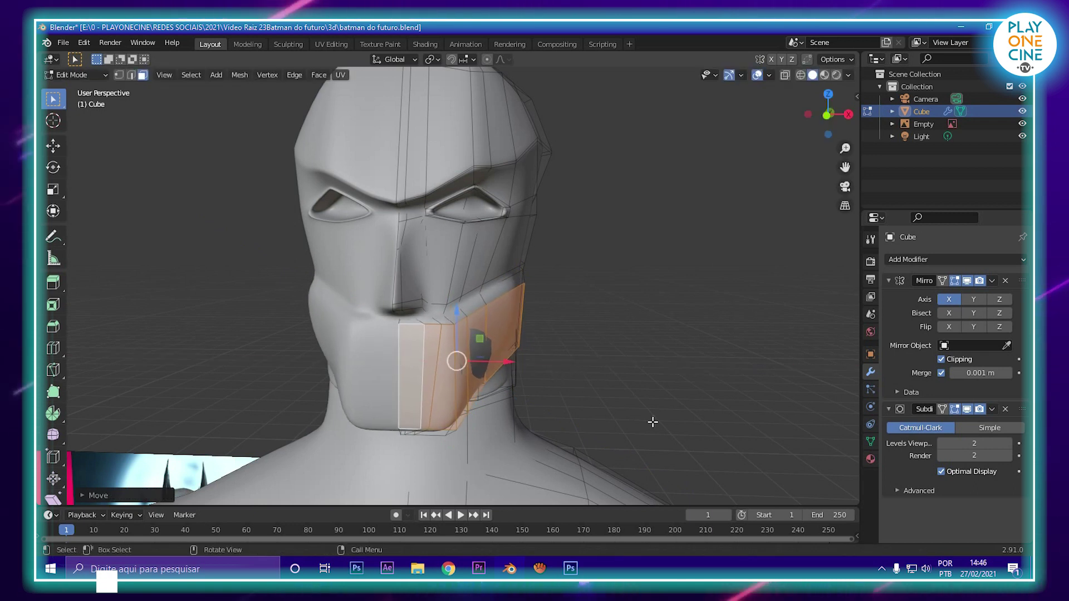
key("s")
key("z")
left_click(620, 393)
Step: Shift the extruded lower face polygons slightly along Y
middle_click_drag(620, 393, 469, 357)
key("g")
key("y")
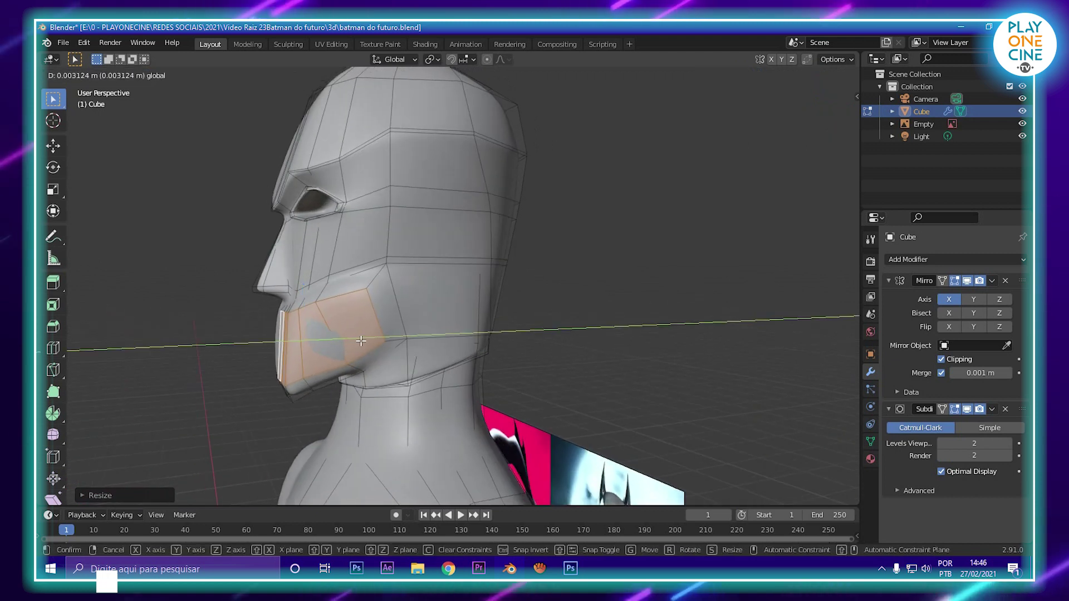
left_click(366, 344)
Step: Select the rearmost cheek face of the extruded area and rotate it about the global Y axis
middle_click_drag(367, 344, 548, 350)
left_click(488, 333)
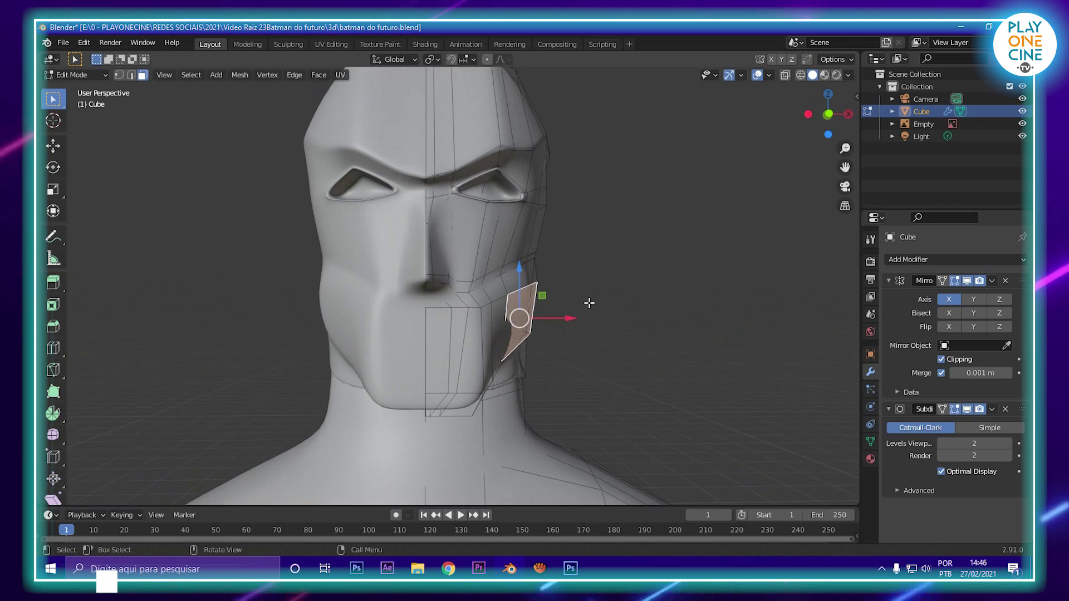
key("r")
key("x")
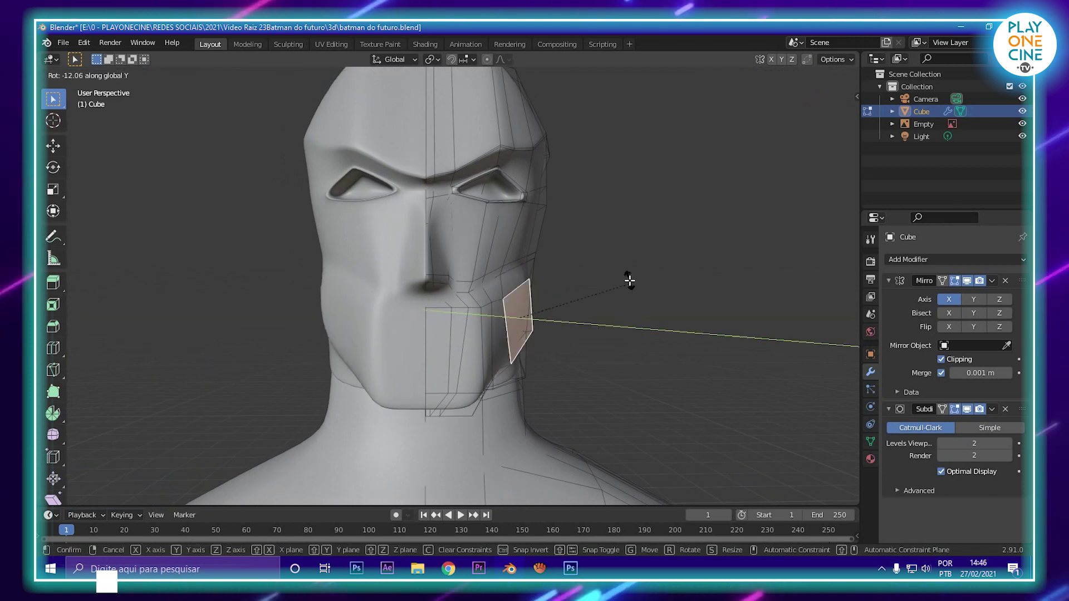
left_click(616, 291)
Step: Set the viewport subdivision level to 0 and, in vertex select mode, raise the jaw's lower edge vertex slightly along Z
middle_click_drag(616, 291, 357, 372)
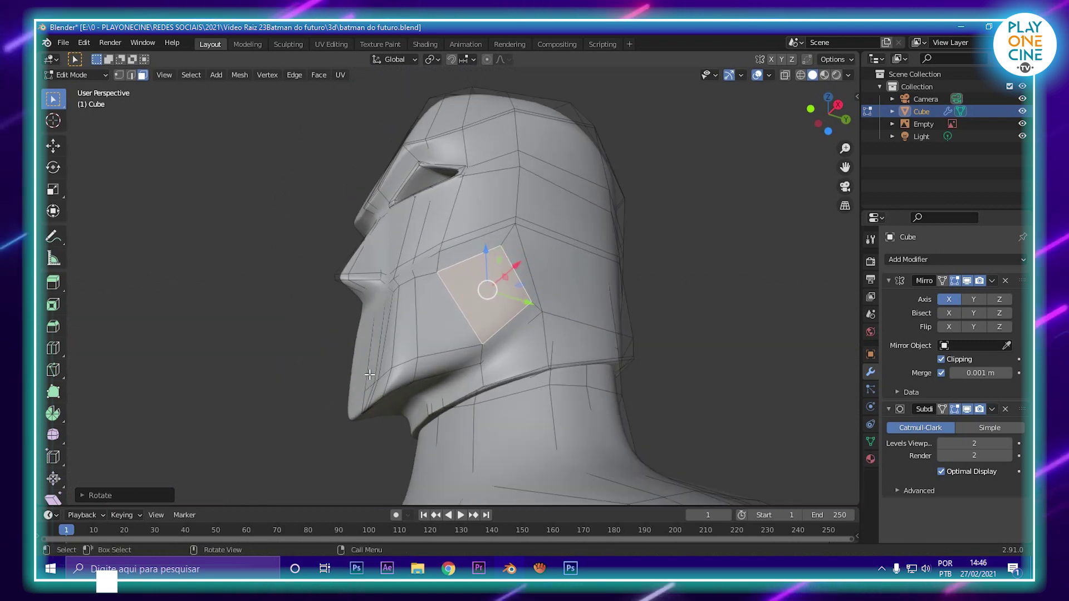
left_click(369, 375)
middle_click_drag(426, 366, 491, 247)
left_click(941, 444)
left_click(941, 443)
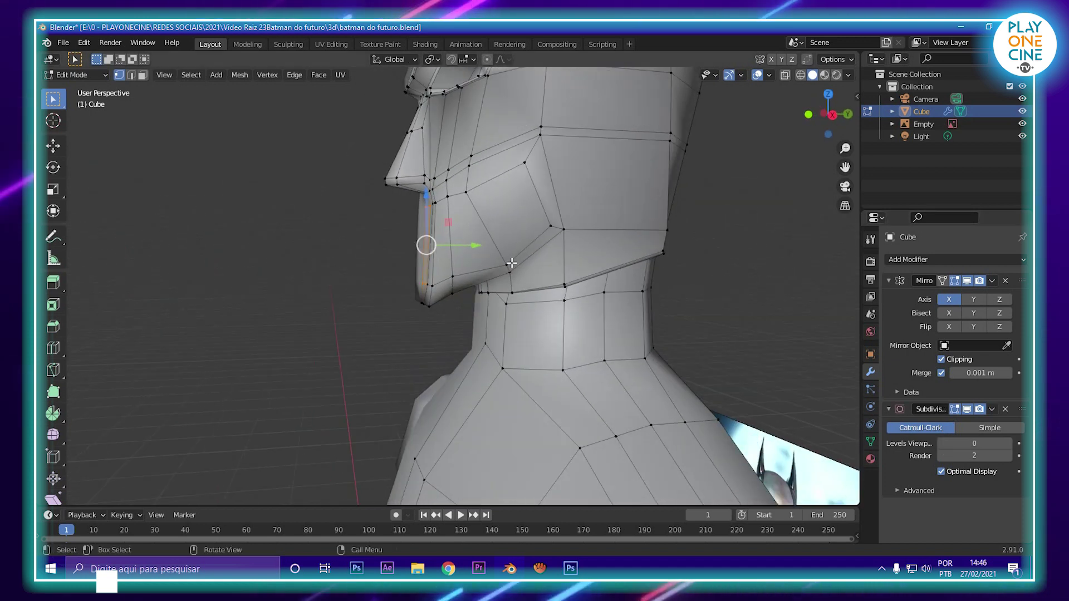
left_click_drag(505, 216, 504, 204)
scroll(517, 240, "up", 2)
middle_click_drag(490, 245, 426, 273)
Step: Try to move the vertex at the chin's lower edge along Z, and undo the move
left_click(363, 343)
middle_click_drag(406, 365, 384, 293)
left_click_drag(374, 302, 374, 308)
key("ctrl+z")
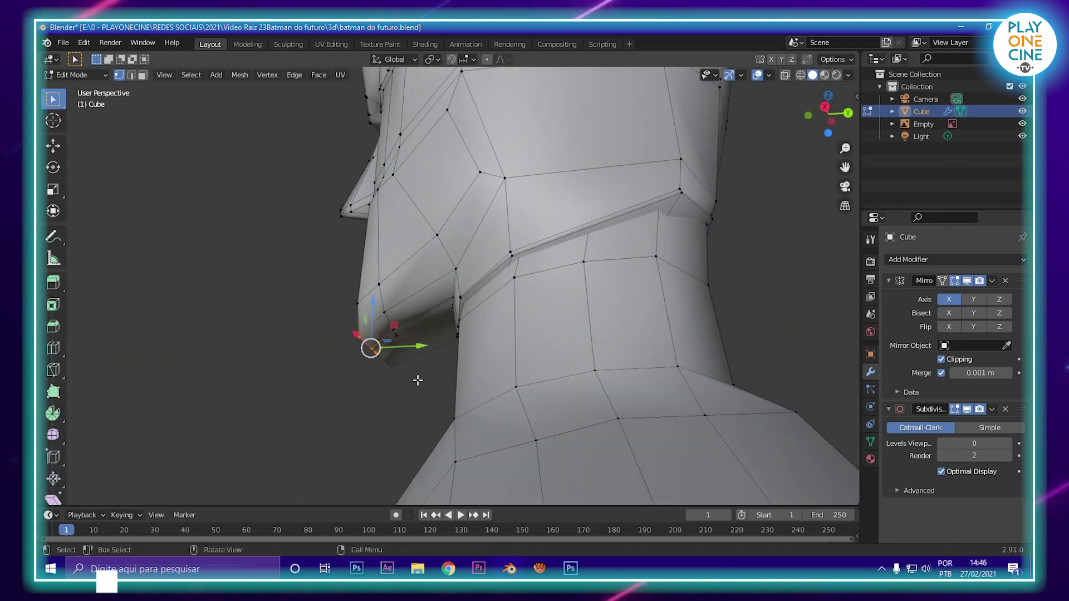
Step: Add the neighbouring vertex on the chin's lower edge to the selection, then shift both along Y and raise them slightly along Z
left_click(394, 332, "shift")
middle_click_drag(432, 346, 449, 356)
left_click_drag(432, 335, 459, 337)
left_click_drag(405, 301, 406, 285)
middle_click_drag(411, 286, 558, 258)
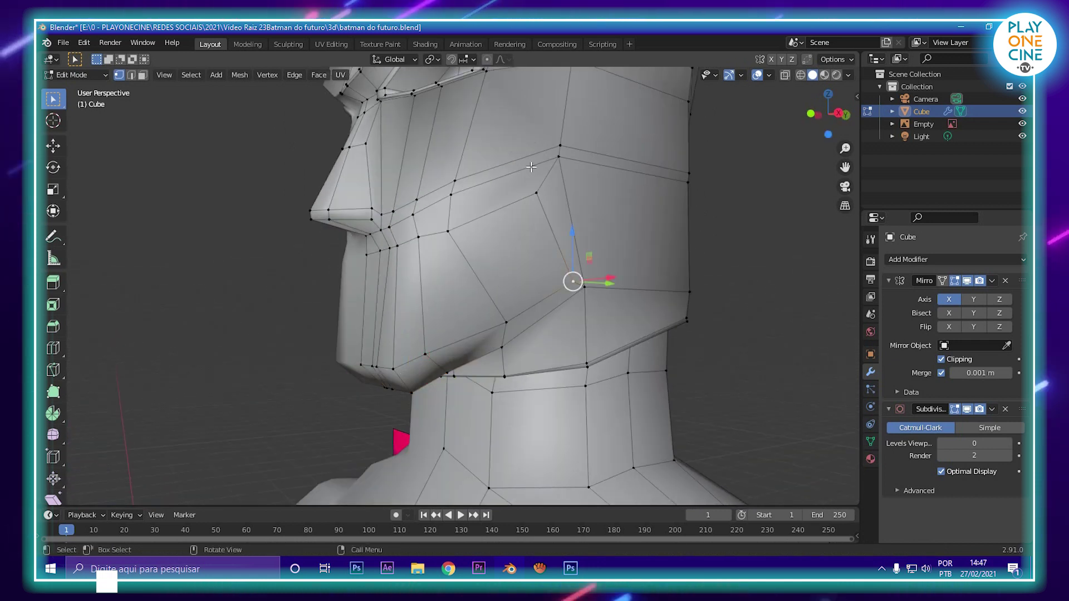
Step: Try to move the selected vertex on the side of the cheek along X, and undo the move
scroll(577, 278, "down", 3)
middle_click_drag(577, 279, 628, 291)
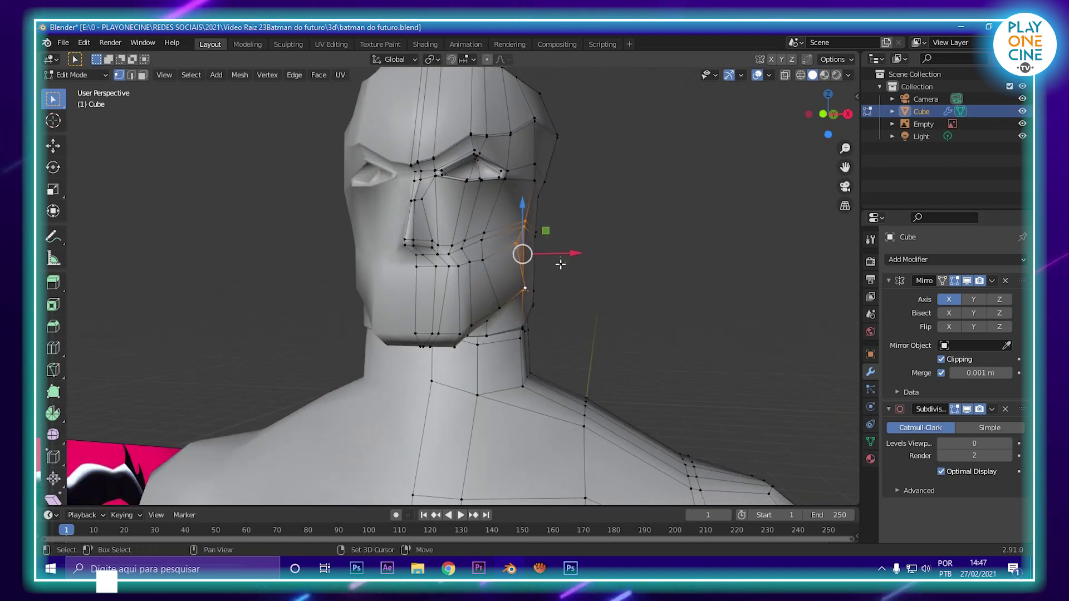
key("g")
key("x")
left_click(571, 255)
middle_click_drag(573, 259, 495, 250)
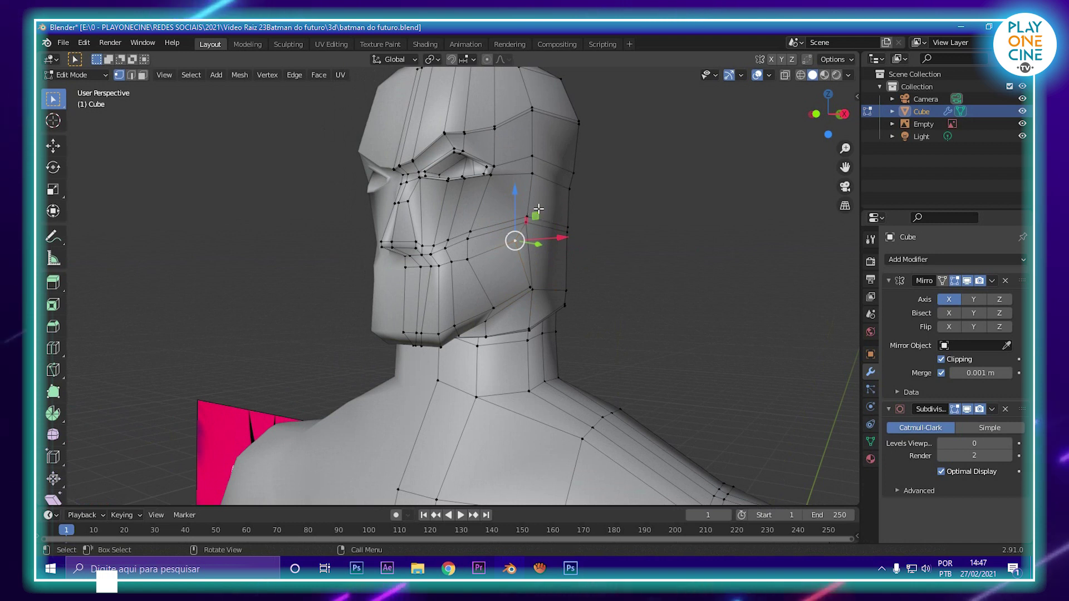
key("ctrl+z")
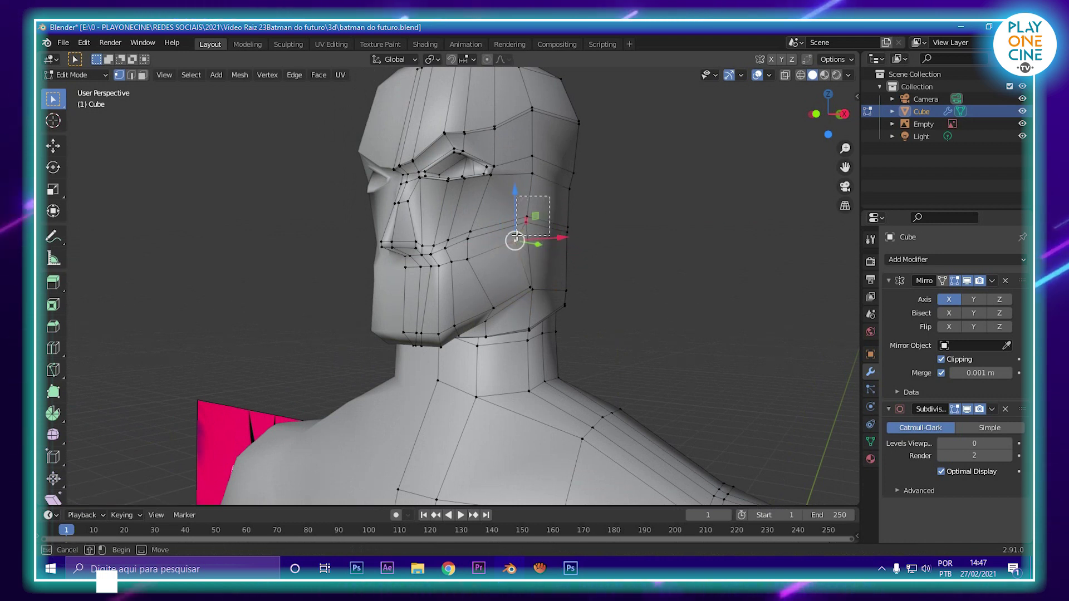
Step: Select the vertices on the outer edge of the cheek and shift them slightly inward along X
left_click_drag(517, 236, 515, 237)
middle_click_drag(515, 237, 573, 244)
left_click_drag(527, 175, 532, 187)
left_click_drag(562, 234, 559, 233)
scroll(560, 233, "up", 3)
middle_click_drag(569, 228, 559, 221)
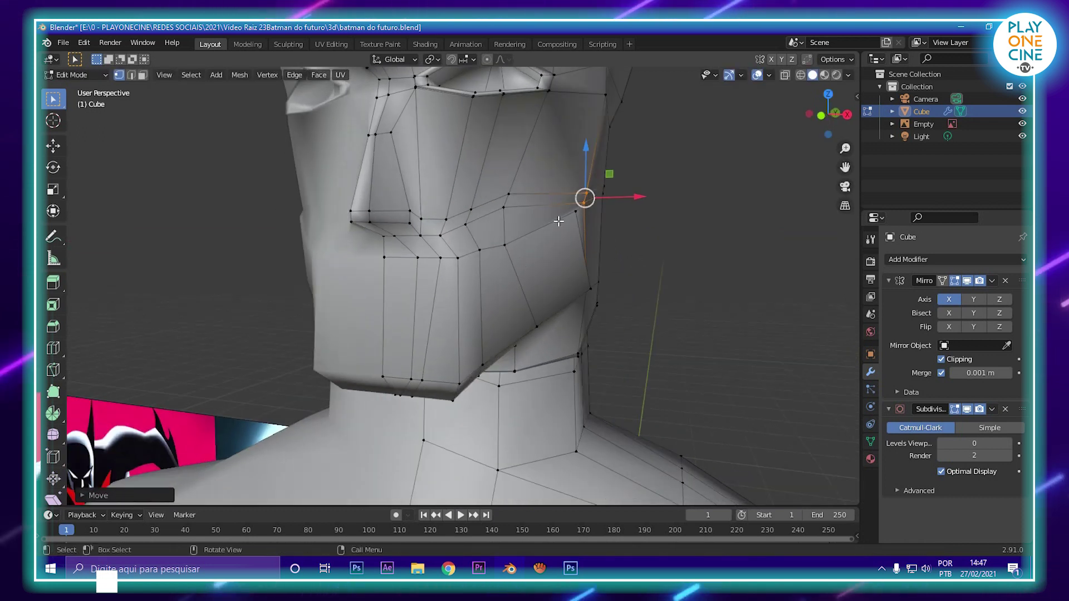
Step: Lower the neighbouring outer cheek vertex slightly along Z, select the jaw corner vertex and check the face shape in object mode
left_click(576, 211)
left_click_drag(574, 174, 582, 191)
middle_click_drag(579, 245, 535, 267)
left_click_drag(499, 253, 547, 278)
middle_click_drag(548, 278, 663, 317)
middle_click_drag(543, 297, 410, 303)
scroll(514, 254, "up", 3)
key("Tab")
scroll(505, 295, "down", 3)
key("Tab")
scroll(491, 228, "up", 2)
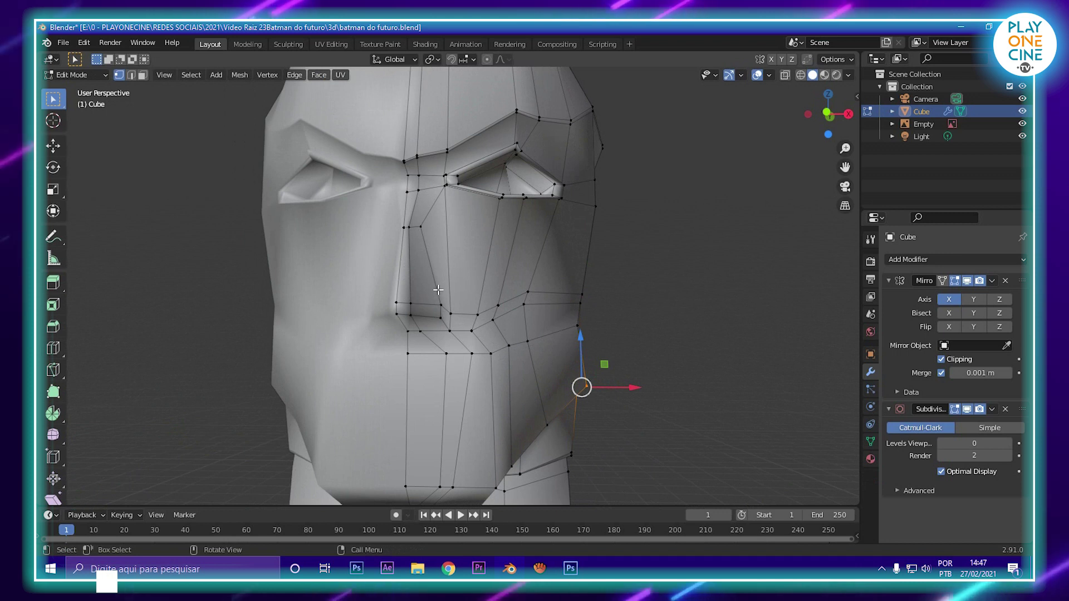
Step: Select the cheek vertex beside the mouth and set the viewport subdivision level to 2
left_click_drag(485, 343, 535, 315)
scroll(535, 315, "down", 4)
key("Tab")
middle_click_drag(573, 272, 513, 345)
left_click(1009, 443)
left_click(1009, 443)
key("Tab")
scroll(501, 328, "up", 7)
Step: Select the vertices at the middle of the lower eyelid and lower them slightly along Z
left_click_drag(471, 309, 479, 291)
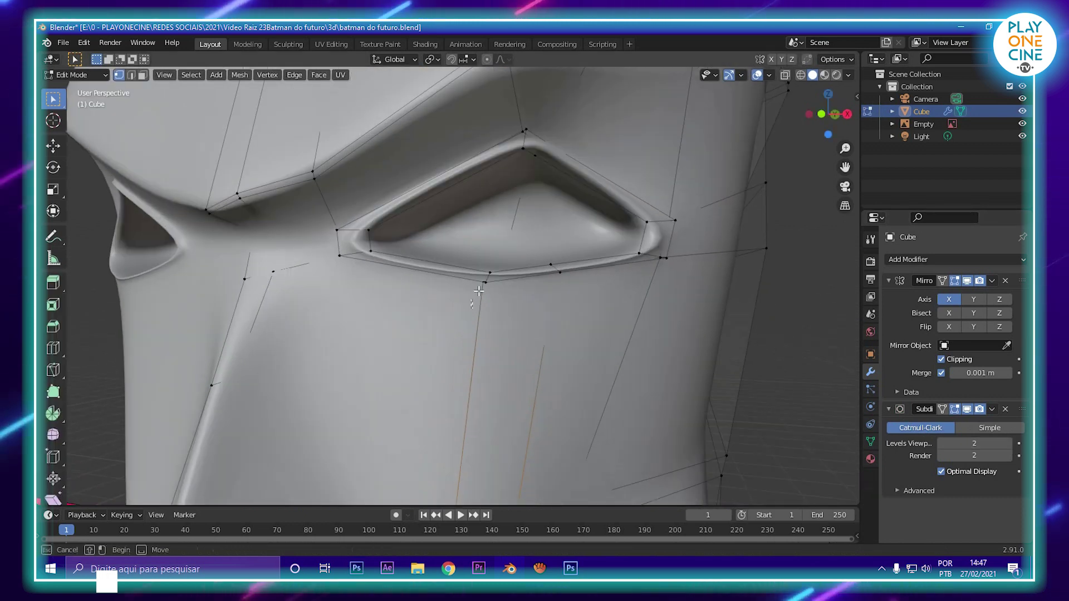
left_click_drag(524, 240, 538, 272)
scroll(538, 272, "down", 4)
middle_click_drag(537, 271, 409, 284)
Step: Turn off Clipping in the Mirror modifier and add a UV sphere to the mesh in edit mode
key("Tab")
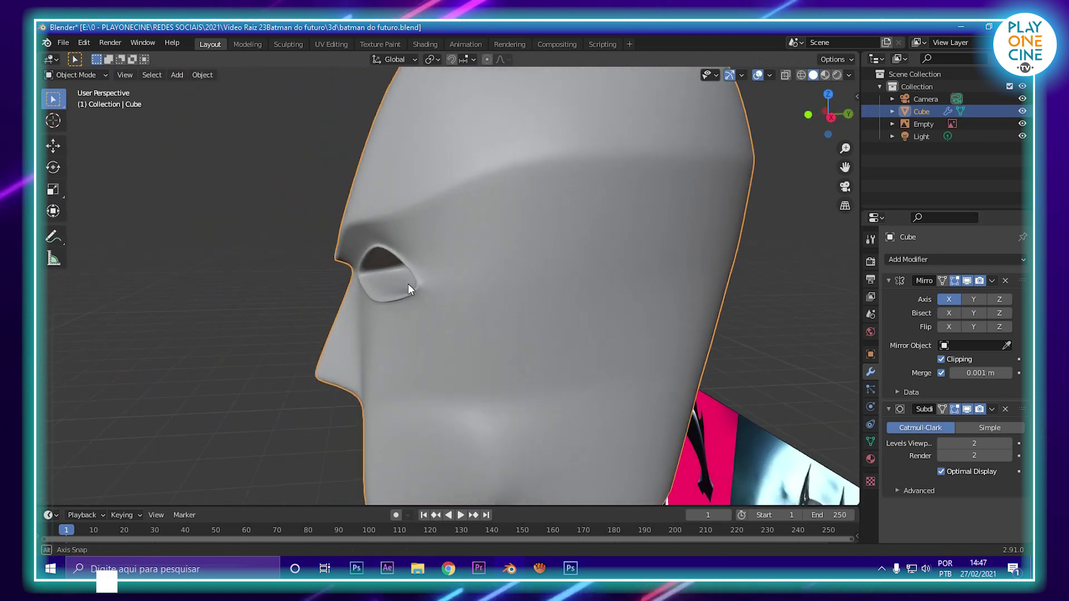
key("shift+a")
mouse_move(408, 284)
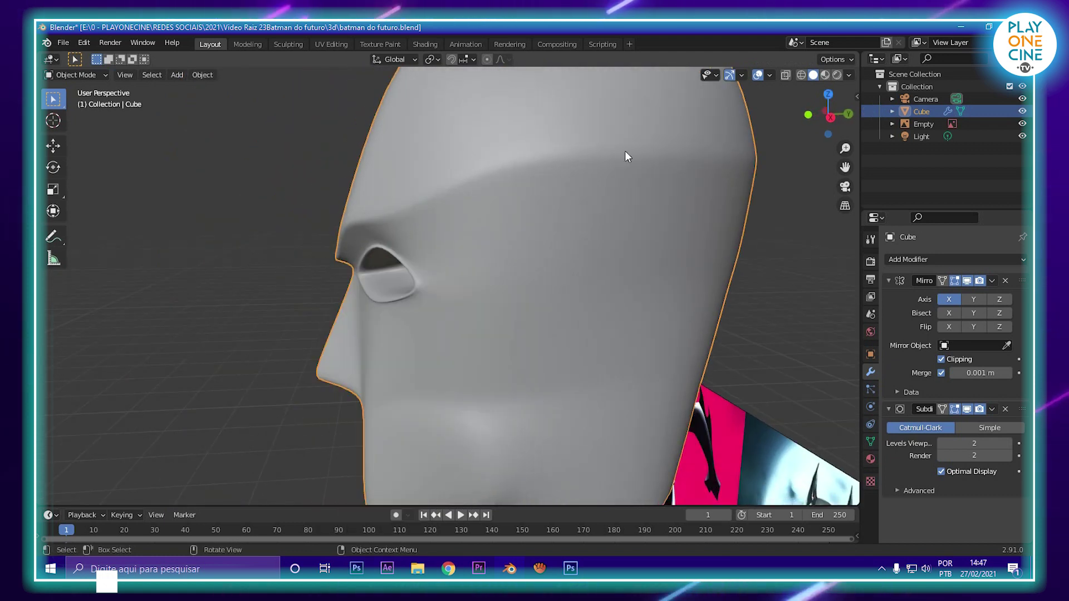
key("Tab")
middle_click_drag(490, 309, 611, 311)
scroll(523, 308, "down", 4)
left_click(942, 360)
key("shift+a")
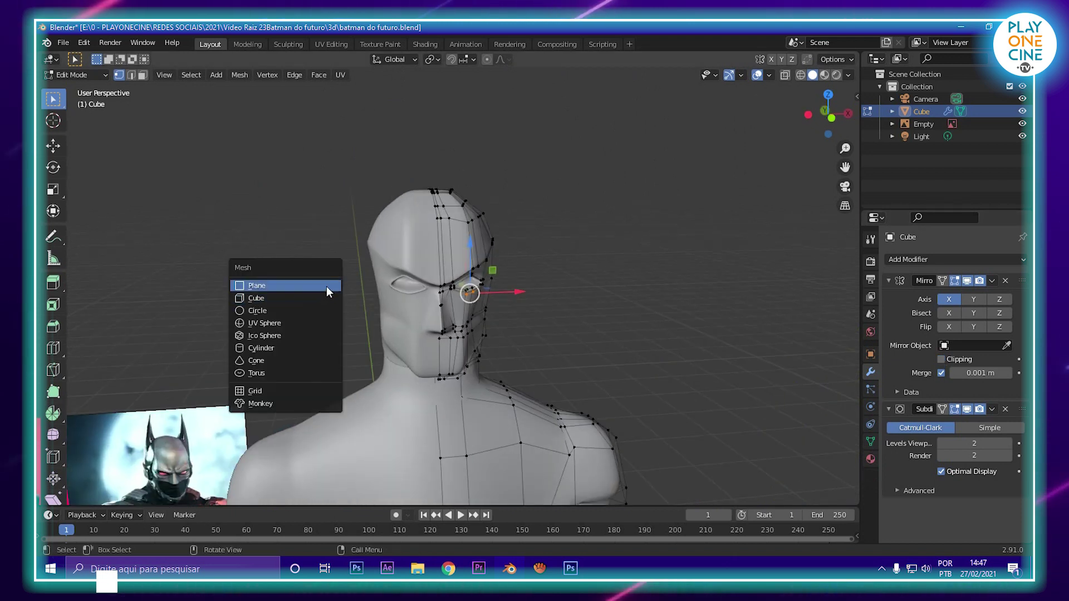
left_click(304, 312)
key("shift+a")
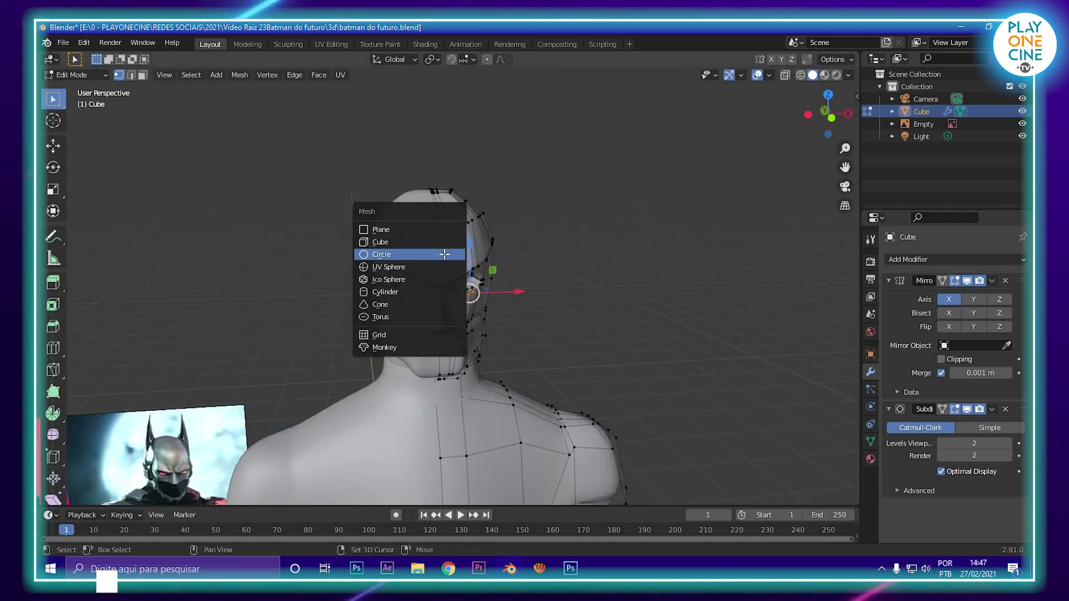
left_click(426, 269)
scroll(479, 312, "down", 5)
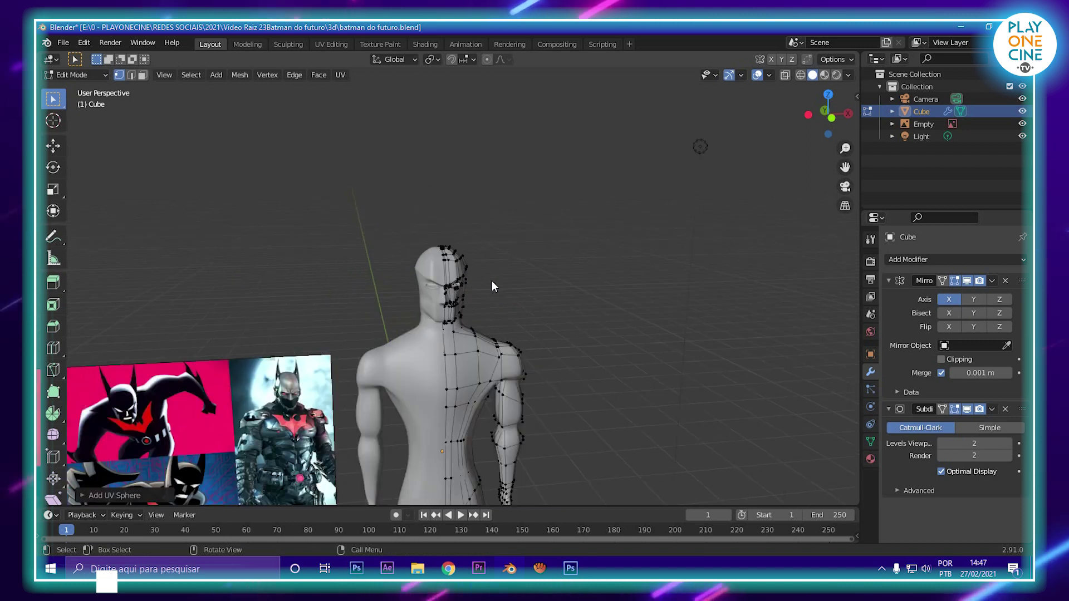
Step: Move the UV sphere out to the side of the body and raise it to head height
key("g")
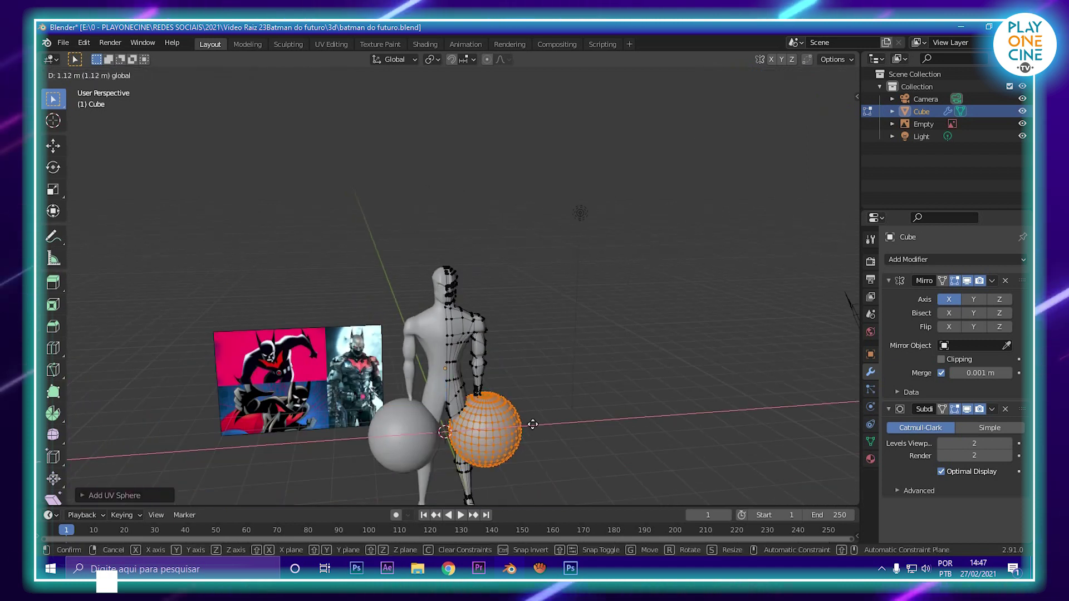
left_click(544, 420)
left_click_drag(506, 384, 513, 232)
key("KP_3")
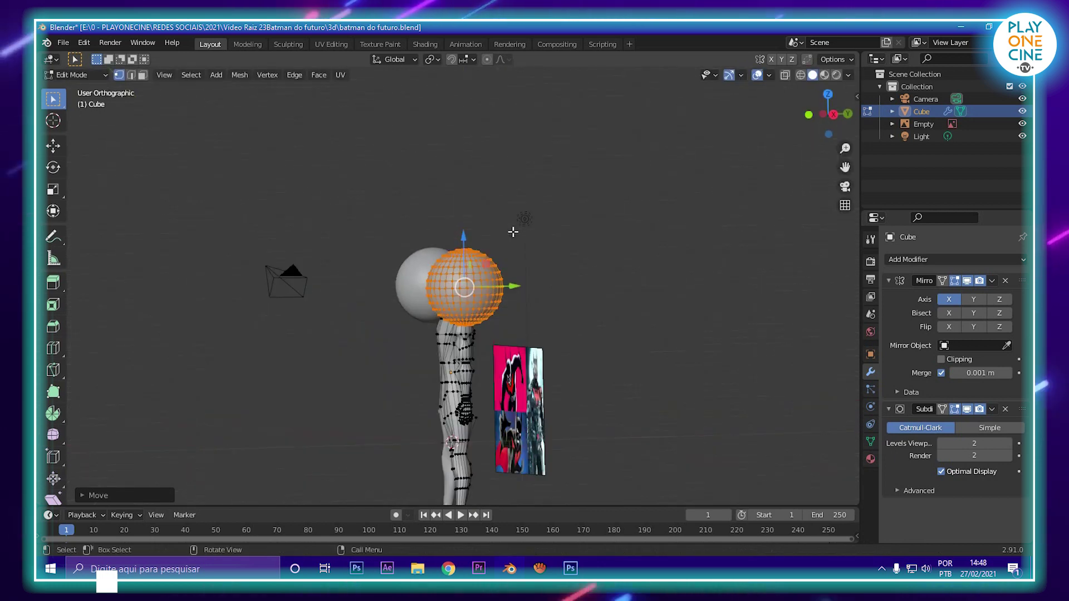
Step: Scale the UV sphere down to roughly the size of an eyeball
key("s")
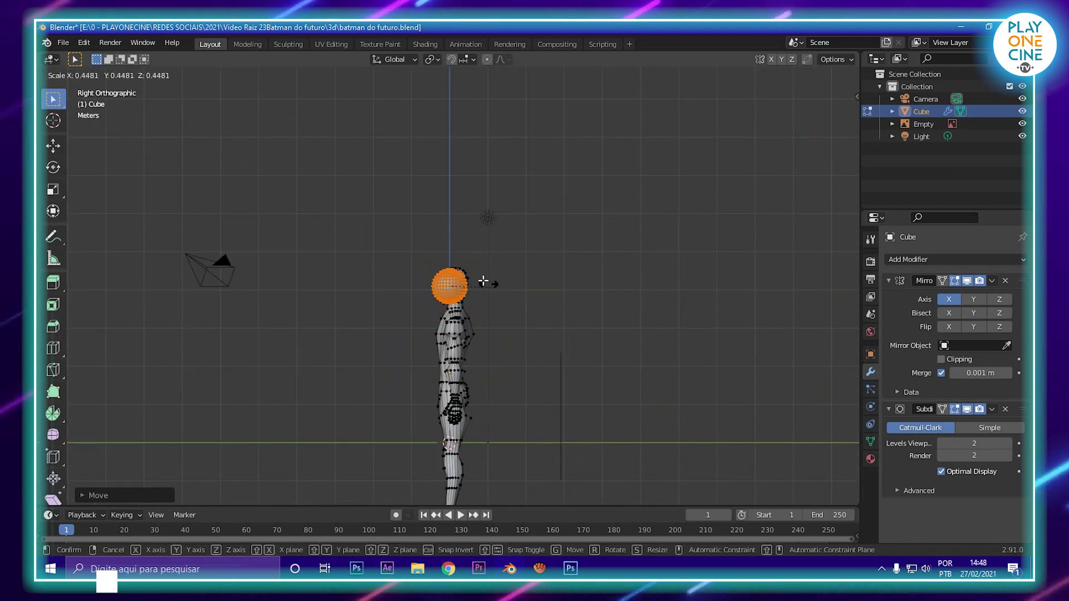
left_click(469, 275)
key("KP_Decimal")
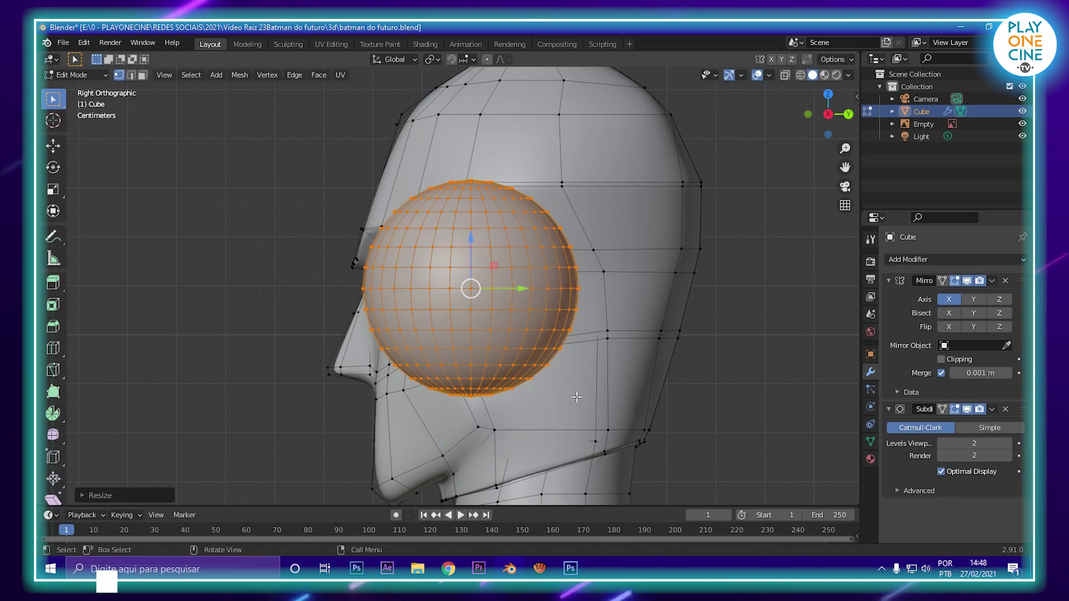
key("s")
left_click(470, 312)
Step: In the side view, move the small sphere forward along Y and up along Z to the eye opening
key("g")
key("y")
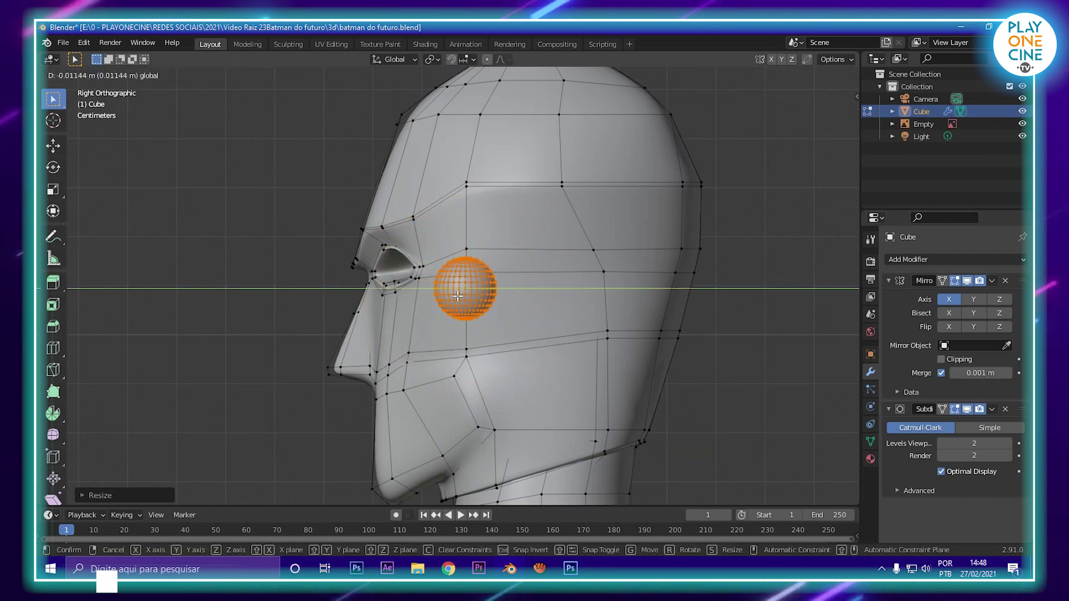
left_click(402, 287)
key("g")
key("z")
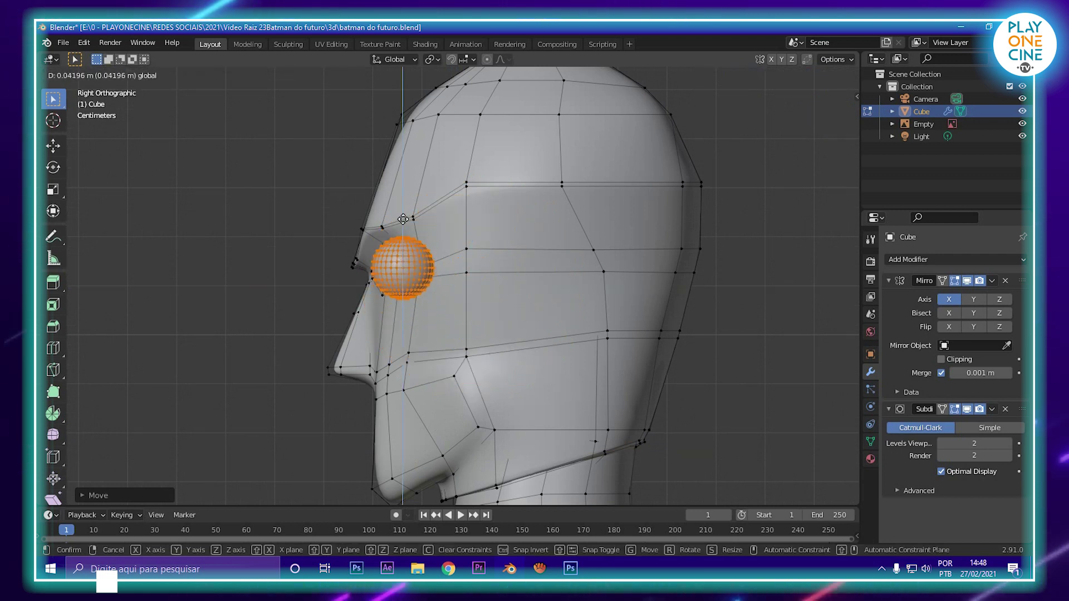
left_click(403, 219)
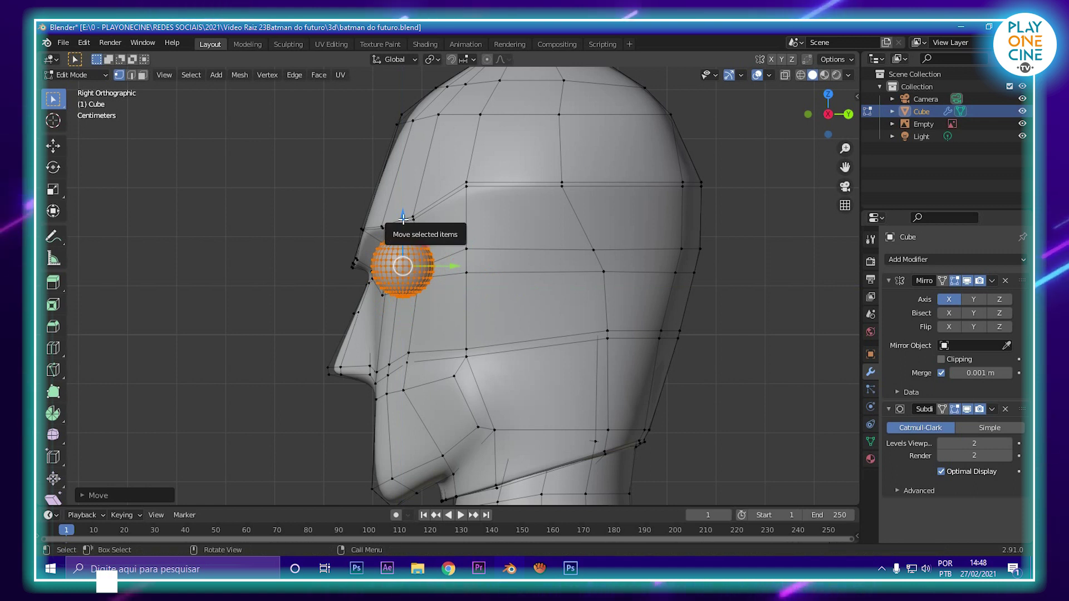
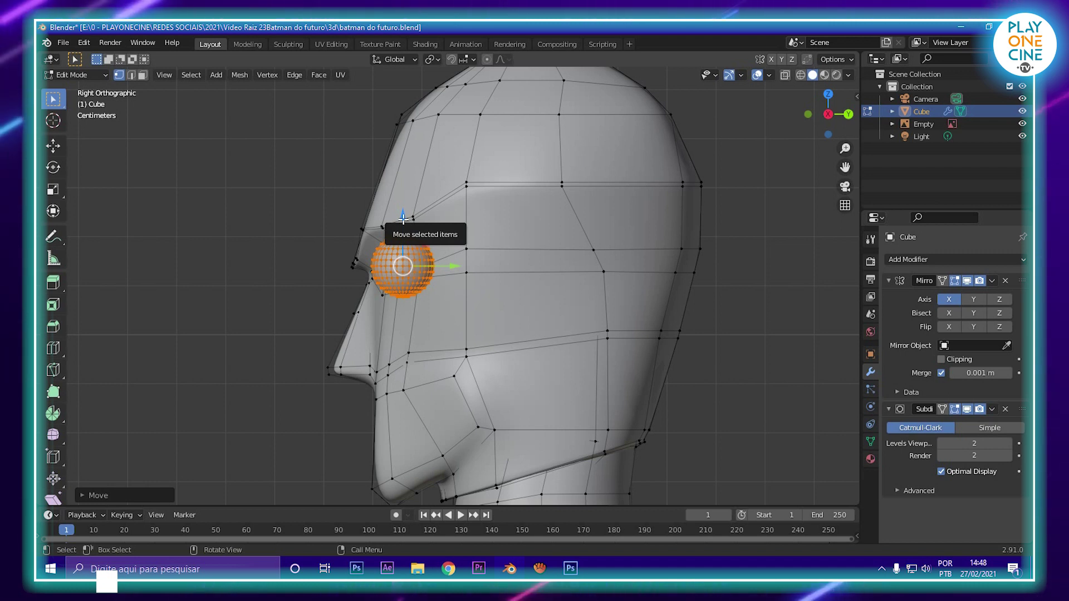
Step: In the front view, bring the sphere along X into the eye opening and lower it slightly along Z
key("KP_1")
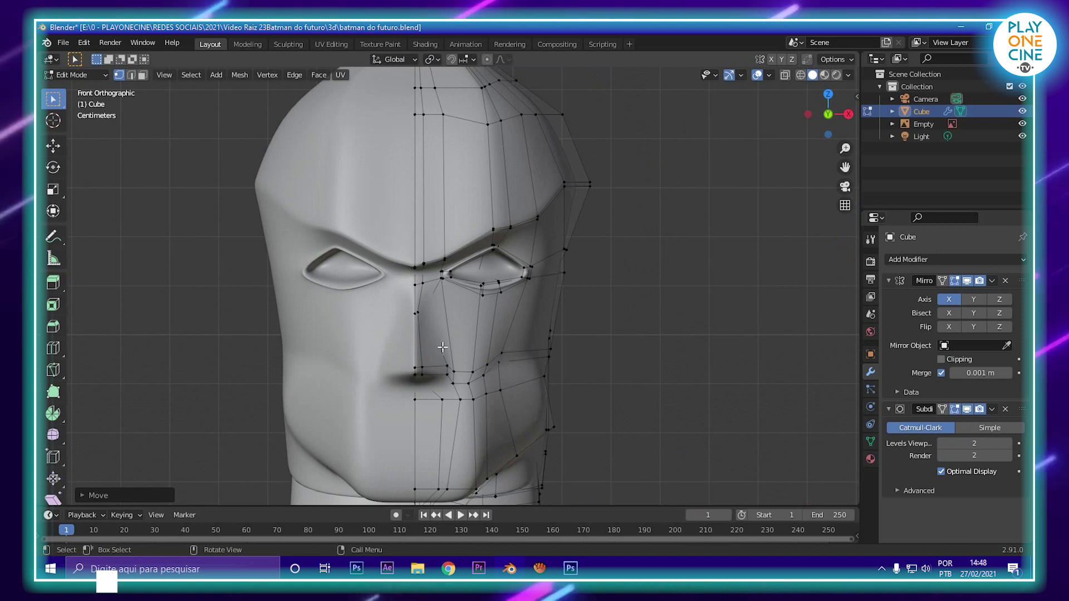
scroll(442, 347, "down", 7)
key("g")
key("x")
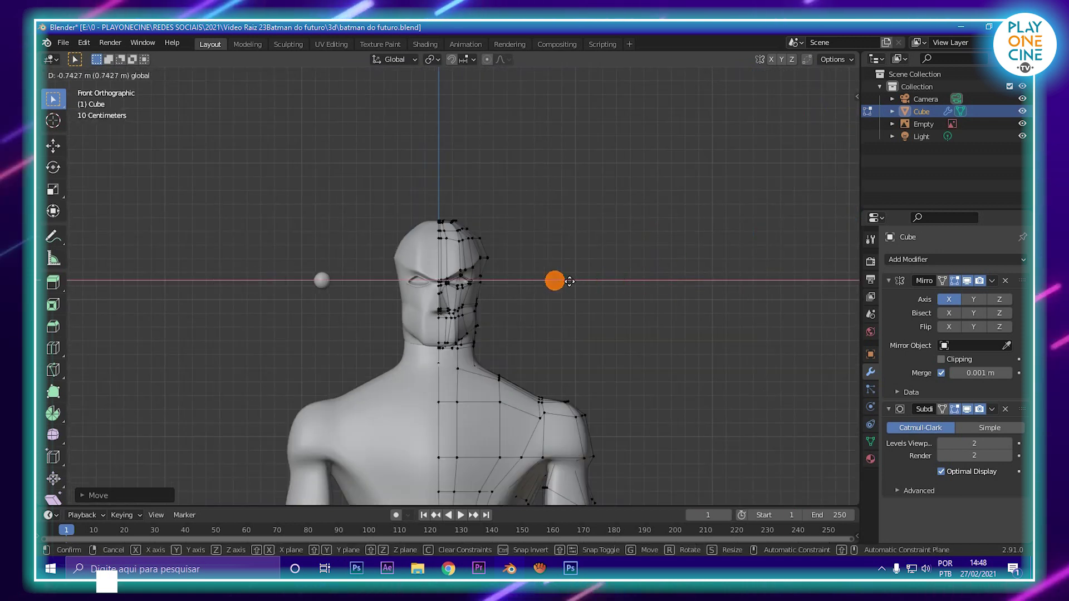
left_click(518, 291)
scroll(645, 252, "up", 10)
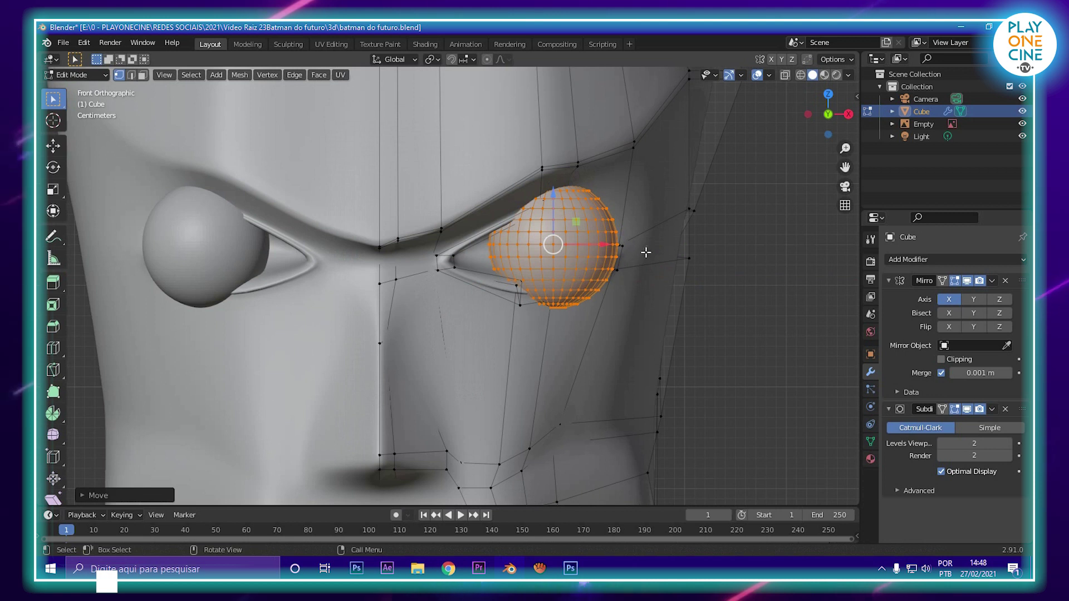
left_click_drag(608, 246, 563, 236)
left_click_drag(528, 194, 527, 204)
Step: Enlarge the eyeball sphere slightly, push it back into the head along Y and nudge it along X
scroll(577, 306, "down", 2)
middle_click_drag(577, 305, 472, 328)
key("s")
left_click(452, 334)
left_click_drag(449, 275, 468, 273)
middle_click_drag(467, 274, 585, 264)
left_click_drag(560, 270, 552, 269)
scroll(582, 259, "down", 5)
middle_click_drag(583, 257, 600, 242)
scroll(568, 249, "down", 6)
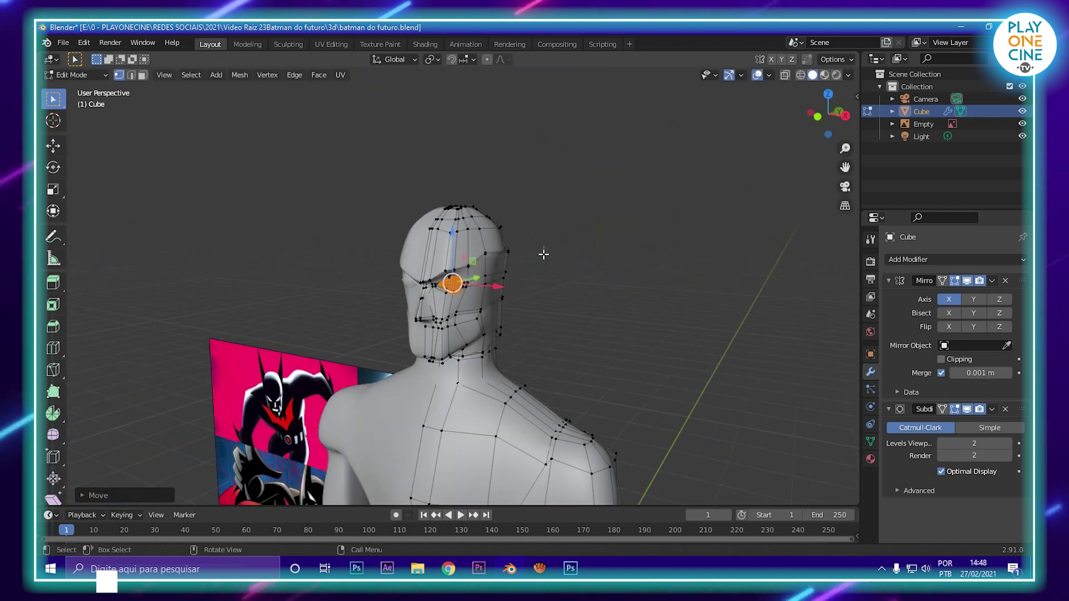
Step: Nudge the eyeball along X toward the nose and adjust its depth along Y to fit the eye opening
middle_click_drag(572, 265, 612, 272)
scroll(571, 265, "up", 4)
scroll(489, 264, "up", 4)
scroll(488, 265, "up", 4)
scroll(613, 273, "up", 3)
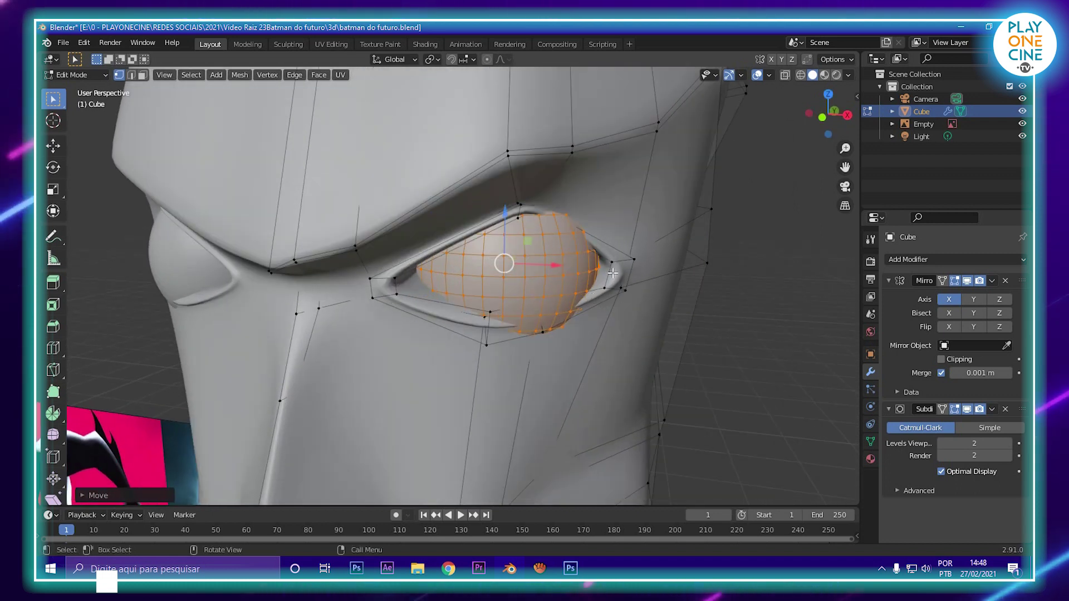
left_click_drag(556, 263, 548, 265)
middle_click_drag(647, 302, 493, 289)
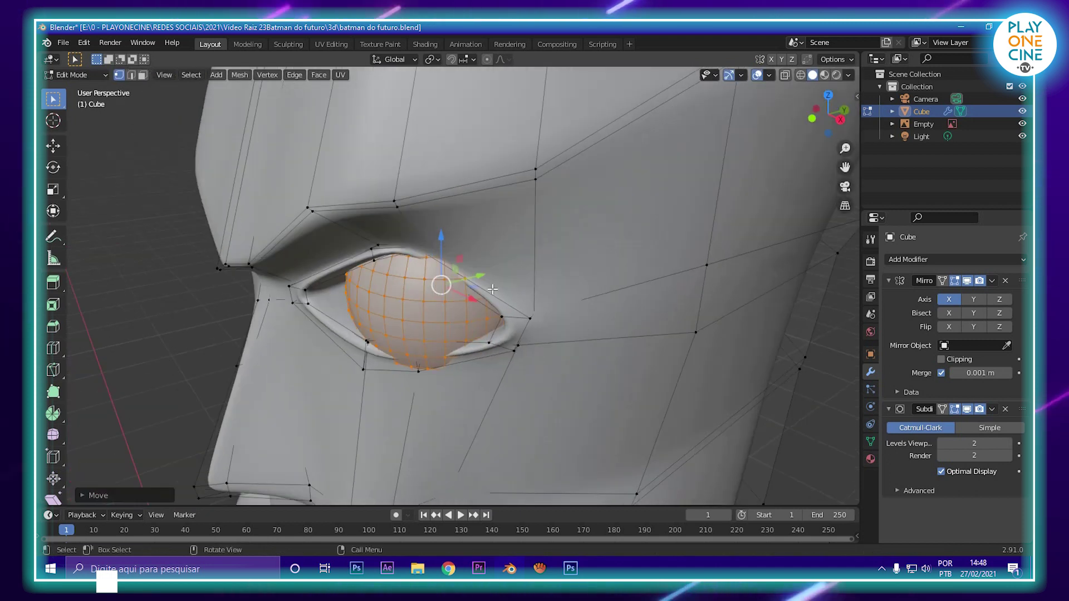
left_click_drag(490, 276, 506, 277)
scroll(505, 276, "down", 3)
middle_click_drag(506, 277, 384, 261)
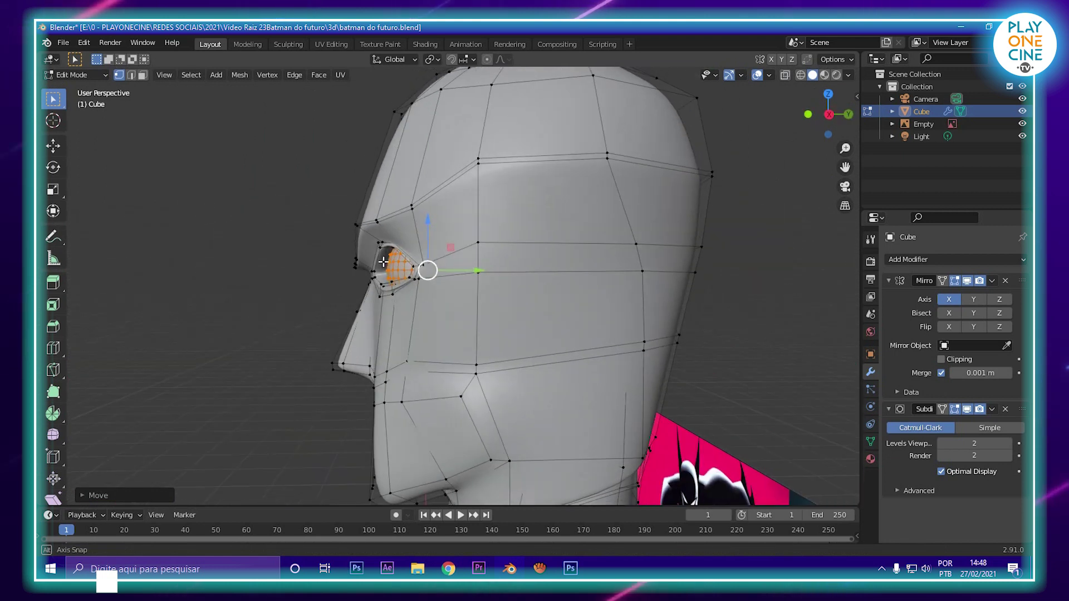
mouse_move(482, 271)
left_mouse_down()
mouse_move(458, 265)
mouse_move(471, 269)
left_mouse_up()
middle_click_drag(472, 269, 524, 289)
scroll(523, 289, "up", 5)
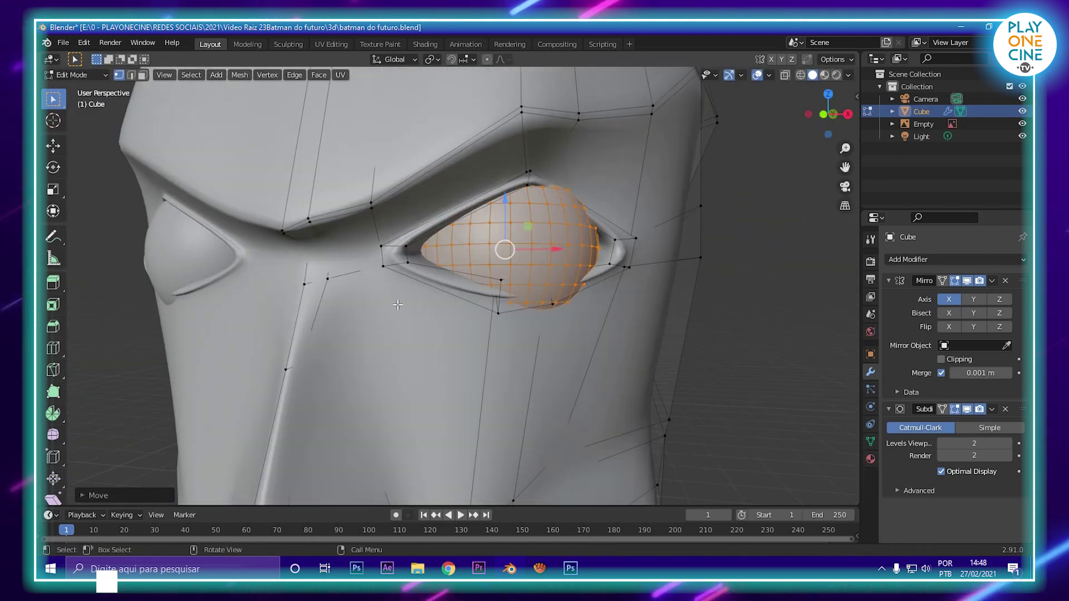
Step: Set the viewport subdivision level to 0
key("z")
left_click(940, 446)
left_click(942, 443)
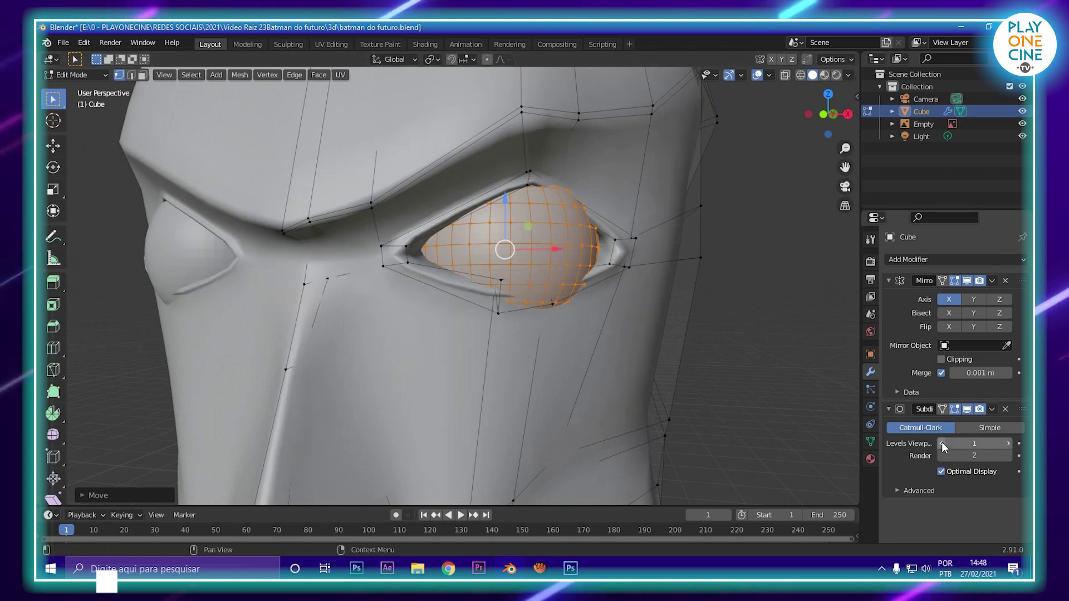
scroll(398, 290, "up", 2)
scroll(398, 290, "down", 1)
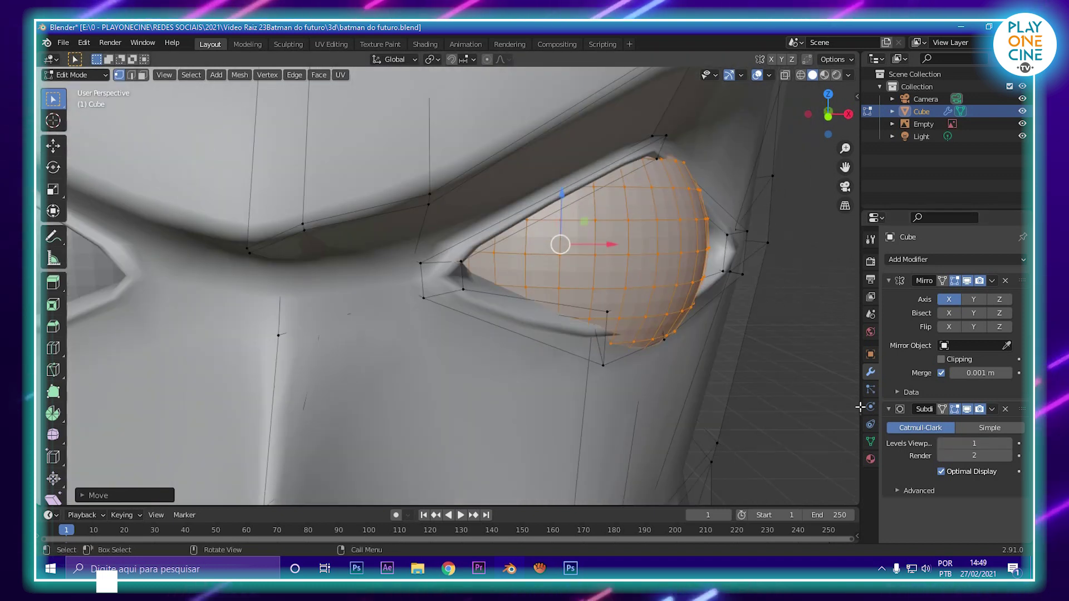
left_click(942, 443)
Step: Select the vertices at the inner corner of the eye opening and push them back along Y toward the eyeball
left_click_drag(432, 271, 413, 257)
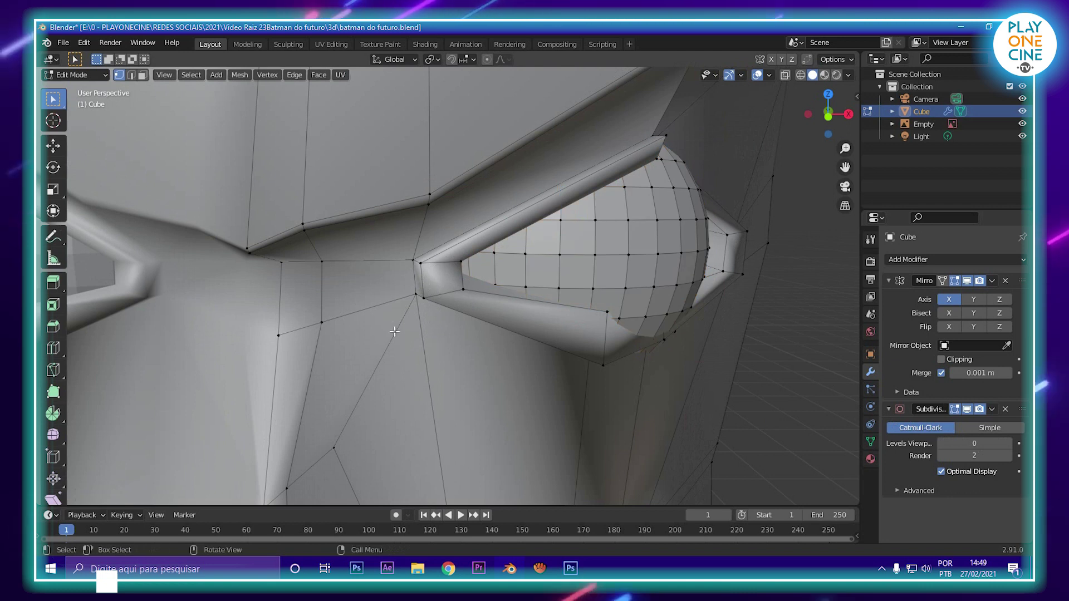
middle_click_drag(462, 286, 295, 270)
left_click_drag(262, 265, 304, 260)
middle_click_drag(304, 260, 454, 198)
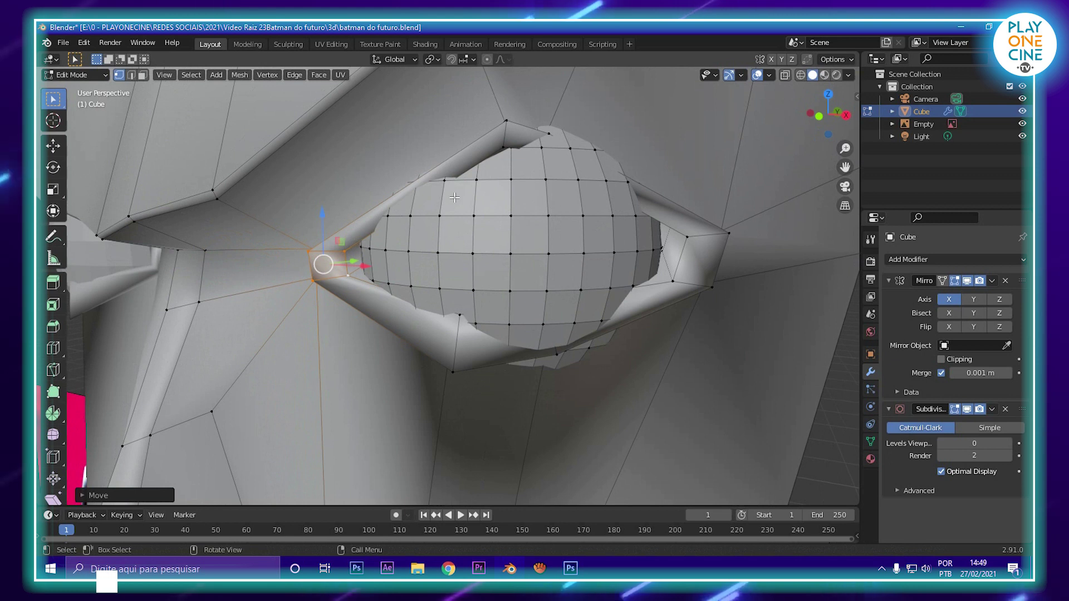
Step: Select the vertices at the peak of the upper eyelid, shift them along X toward the nose and fine-tune their position
left_click(503, 118)
middle_click_drag(511, 152, 519, 178)
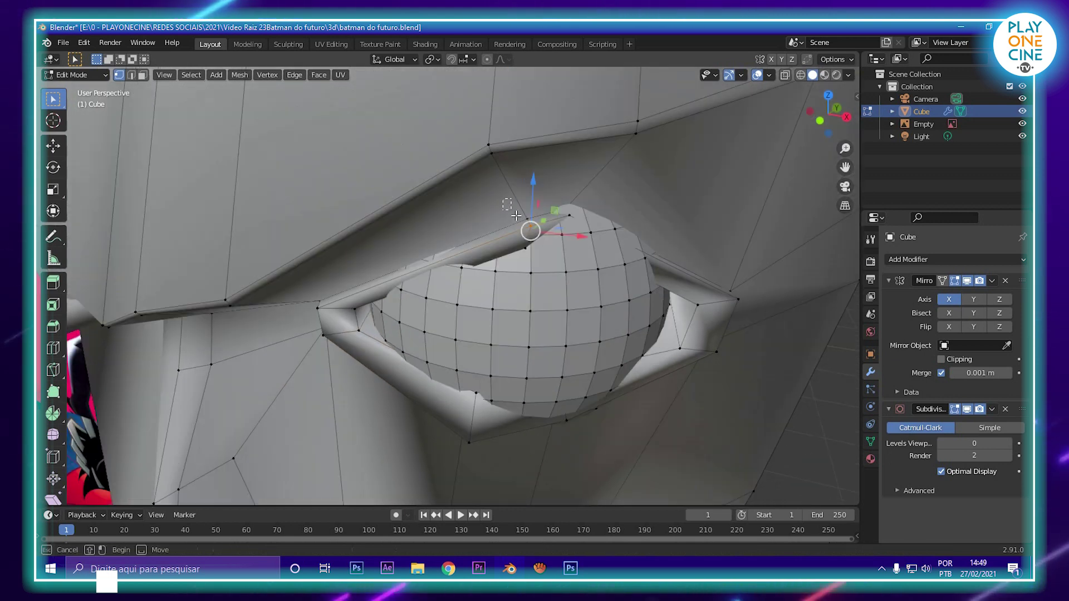
left_click_drag(582, 243, 526, 239)
middle_click_drag(526, 240, 306, 246)
left_click_drag(306, 246, 304, 259)
middle_click_drag(304, 259, 415, 290)
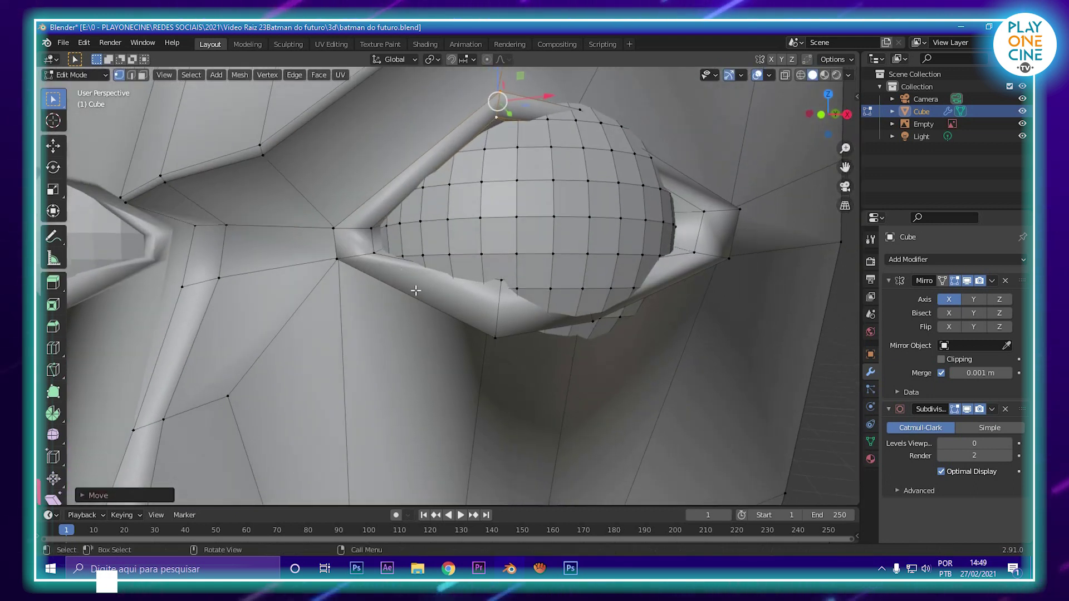
Step: Select the rim and inner vertices at the lowest point of the lower eyelid and scale them along Z
left_click(495, 337)
middle_click_drag(502, 280, 507, 253)
middle_click_drag(535, 210, 444, 230)
key("z")
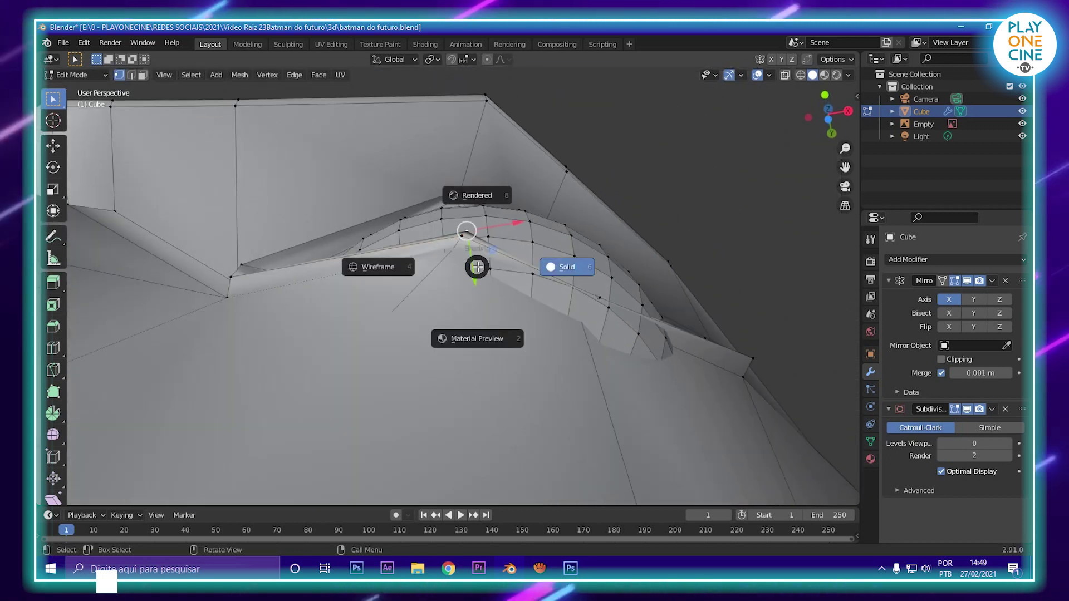
left_click(378, 267)
middle_click_drag(471, 255, 505, 270)
scroll(505, 269, "up", 6)
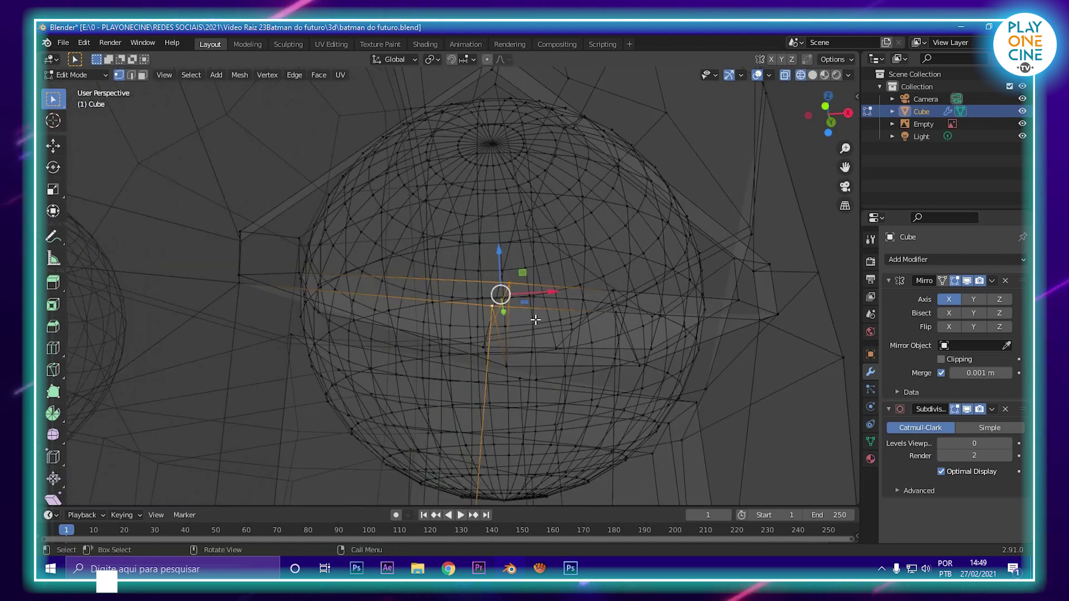
key("z")
left_click(653, 326)
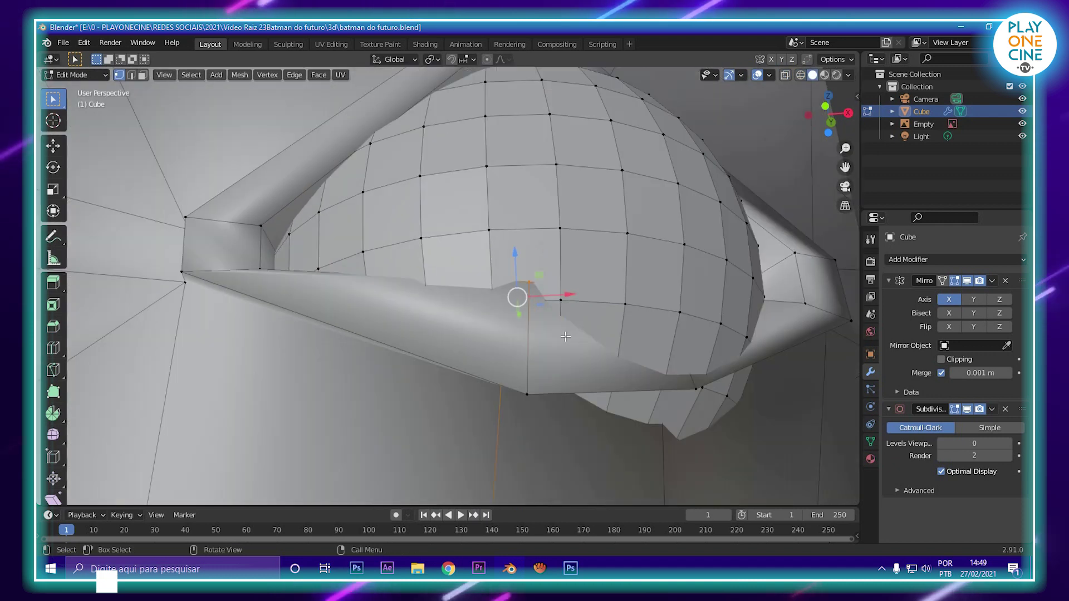
scroll(506, 360, "down", 3)
key("s")
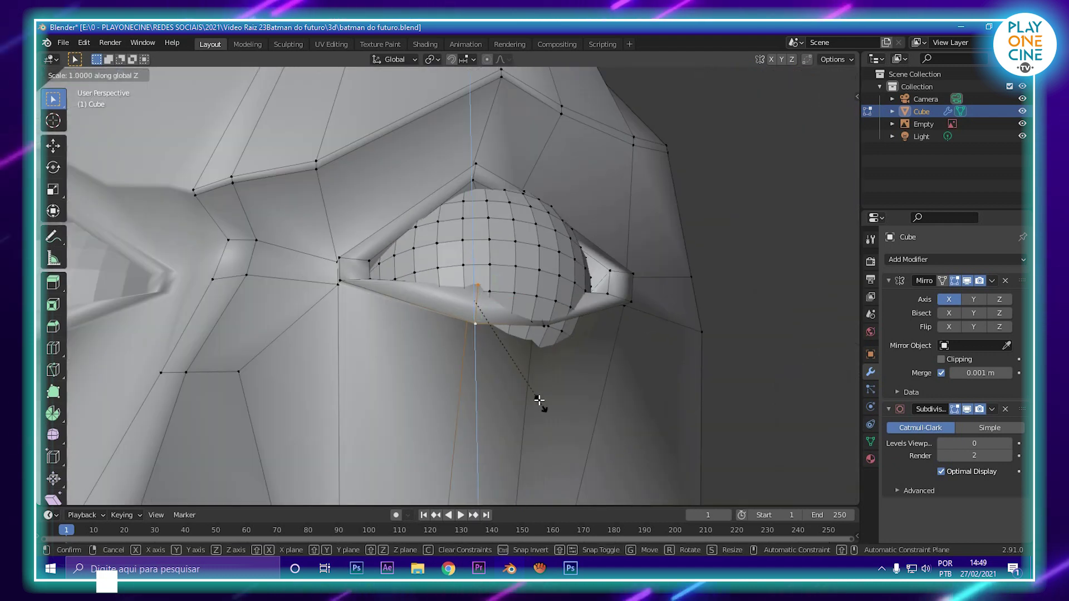
left_click(463, 255)
Step: Reposition the vertices at the lowest point of the lower eyelid toward the nose to fit the eyeball
left_click_drag(473, 263, 482, 281)
left_click_drag(526, 316, 507, 324)
scroll(506, 331, "down", 1)
middle_click_drag(506, 334, 479, 362)
scroll(479, 362, "up", 3)
scroll(479, 362, "down", 3)
scroll(531, 328, "down", 3)
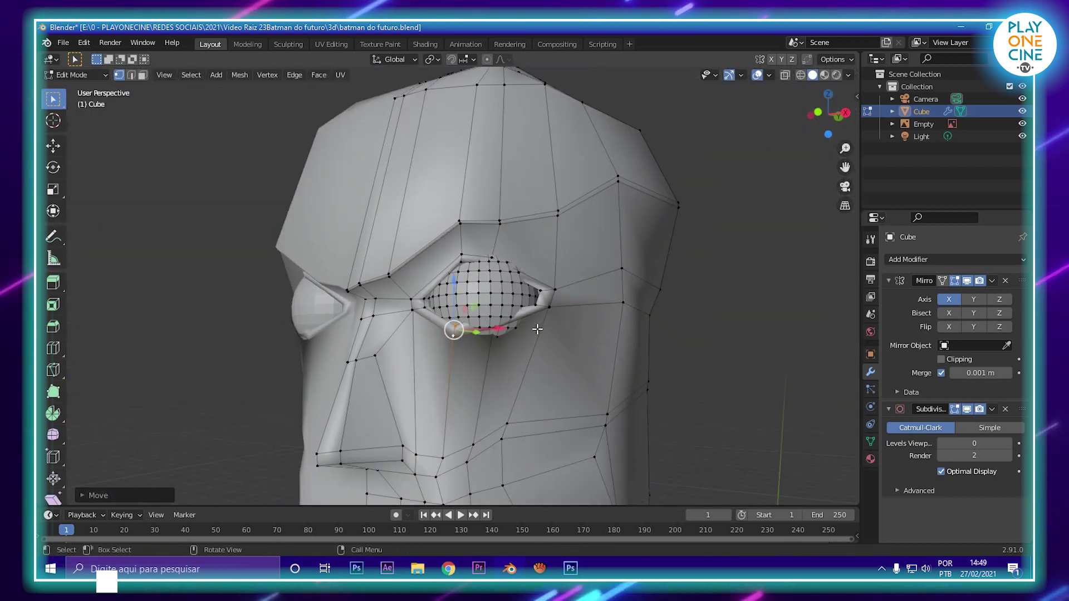
Step: Select the vertices at the outer corner of the eye opening and shift them along Y
middle_click_drag(579, 330, 573, 298, "shift")
scroll(531, 314, "up", 3)
left_click_drag(551, 248, 588, 321)
middle_click_drag(587, 321, 451, 379)
left_click_drag(482, 365, 489, 368)
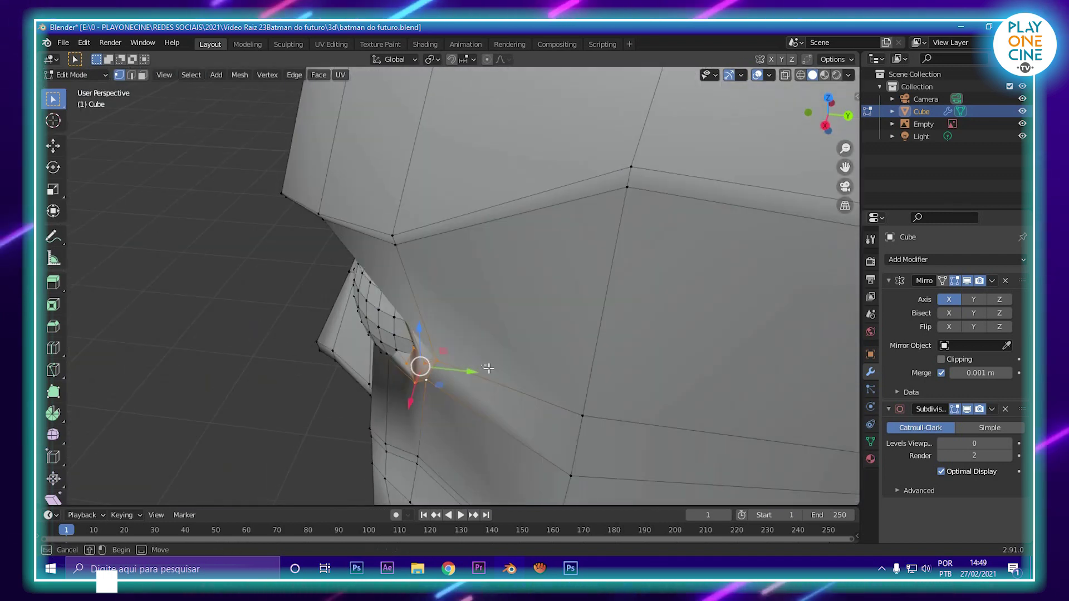
middle_click_drag(413, 391, 541, 349)
Step: Reselect the outer eye-corner vertices and reposition them along Y and X around the side of the eyeball
left_click_drag(605, 246, 606, 246)
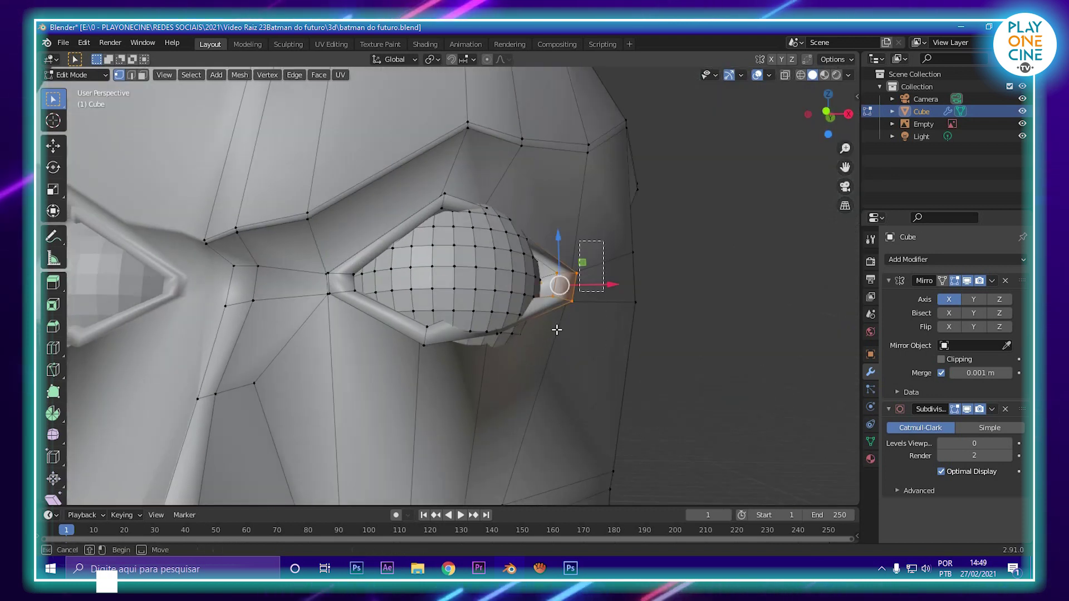
middle_click_drag(570, 353, 459, 351)
middle_click_drag(503, 322, 432, 350)
key("g")
key("y")
left_click(512, 331)
key("g")
key("x")
left_click(623, 304)
scroll(431, 350, "down", 2)
scroll(432, 349, "down", 4)
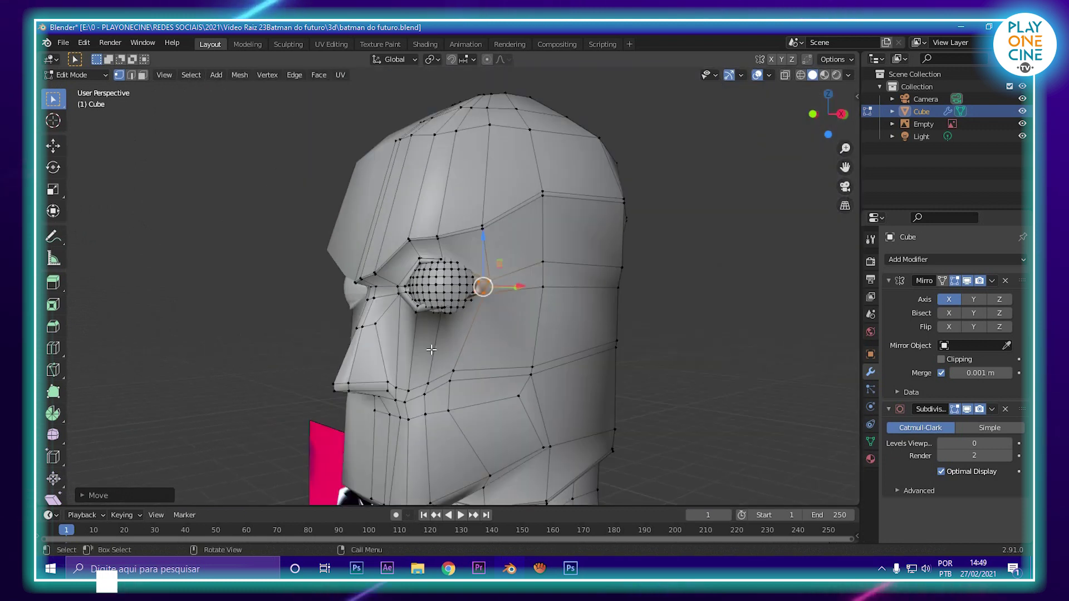
scroll(521, 369, "down", 5)
Step: In wireframe view, select the outer upper-eyelid vertices hidden inside the eyeball, then in solid view move them out in front of it
scroll(527, 355, "up", 11)
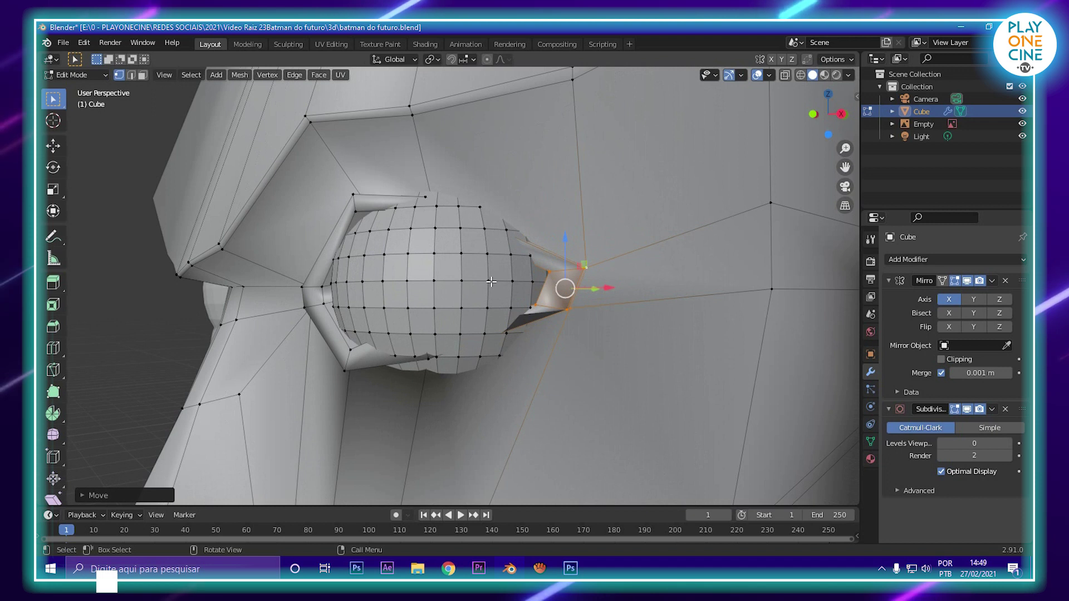
key("z")
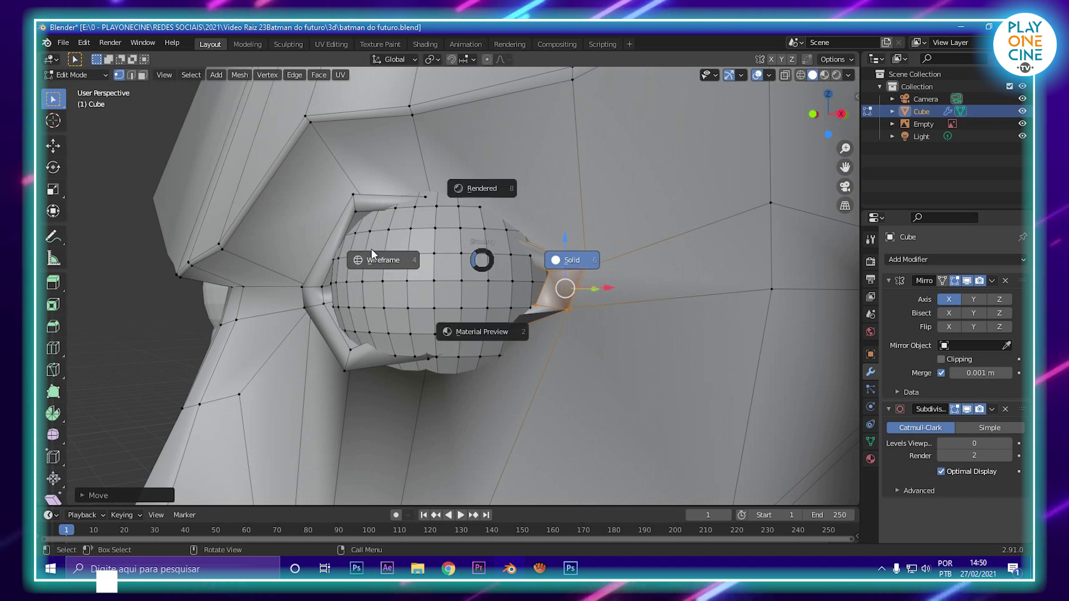
left_click(372, 254)
scroll(414, 237, "up", 3)
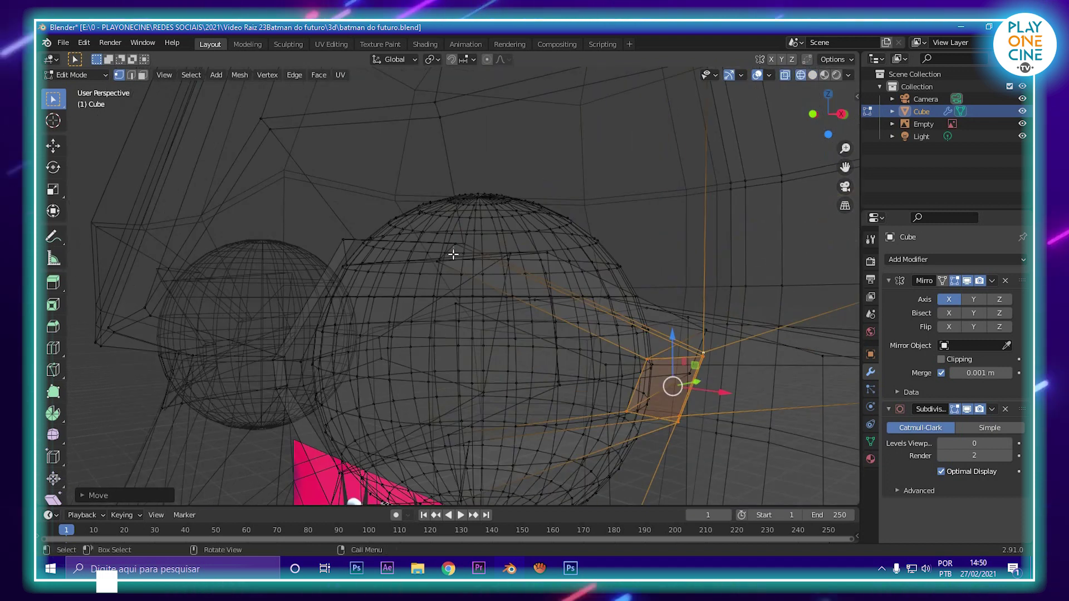
left_click(455, 244)
middle_click_drag(444, 267, 574, 269)
scroll(574, 270, "up", 3)
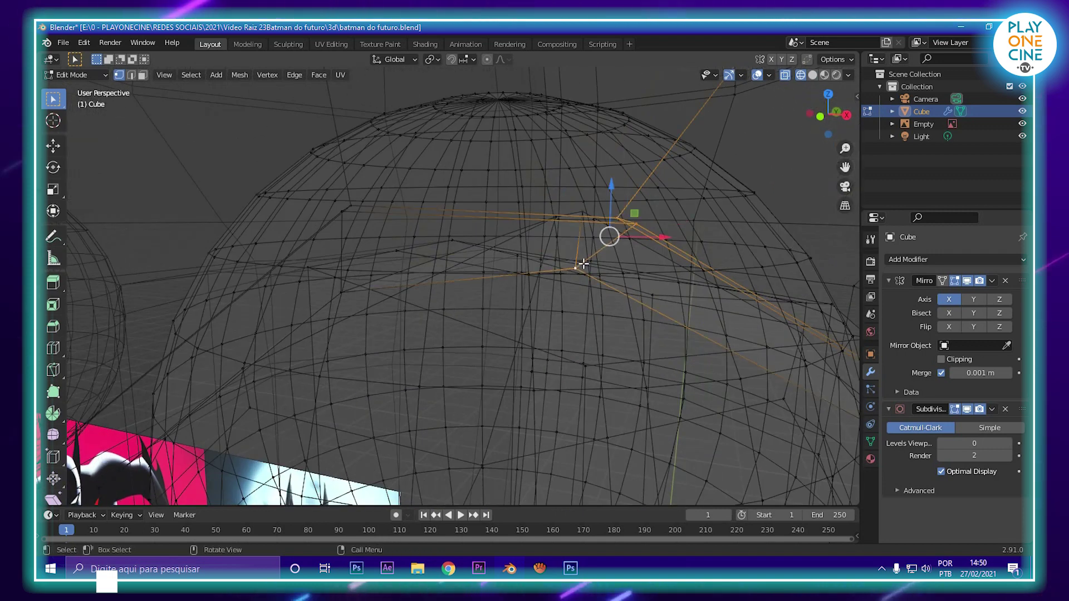
scroll(583, 263, "down", 6)
key("z")
left_click(653, 272)
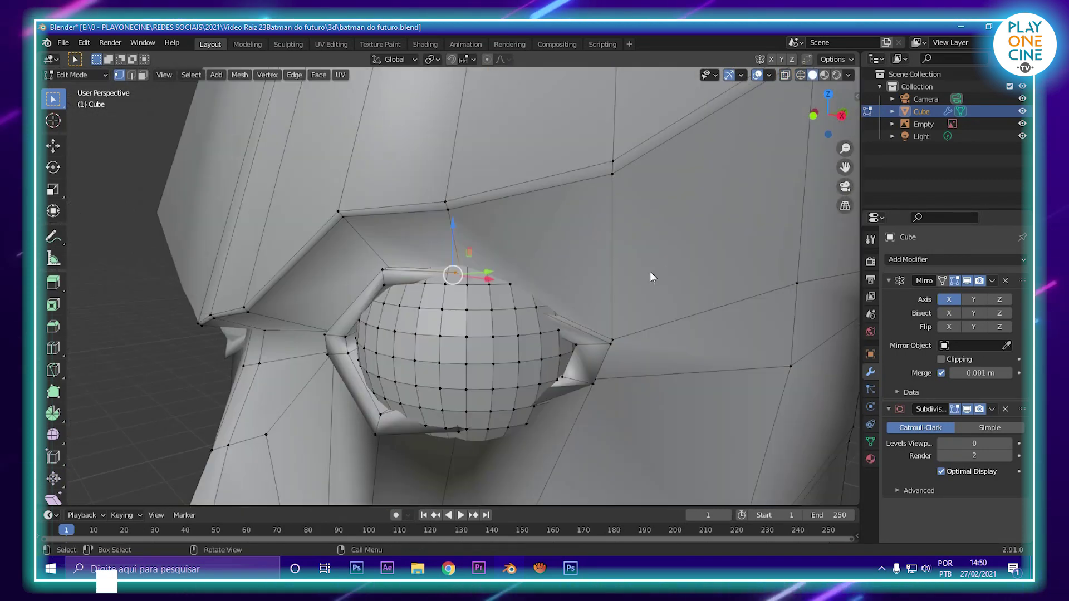
middle_click_drag(649, 271, 391, 344)
left_click_drag(477, 274, 449, 293)
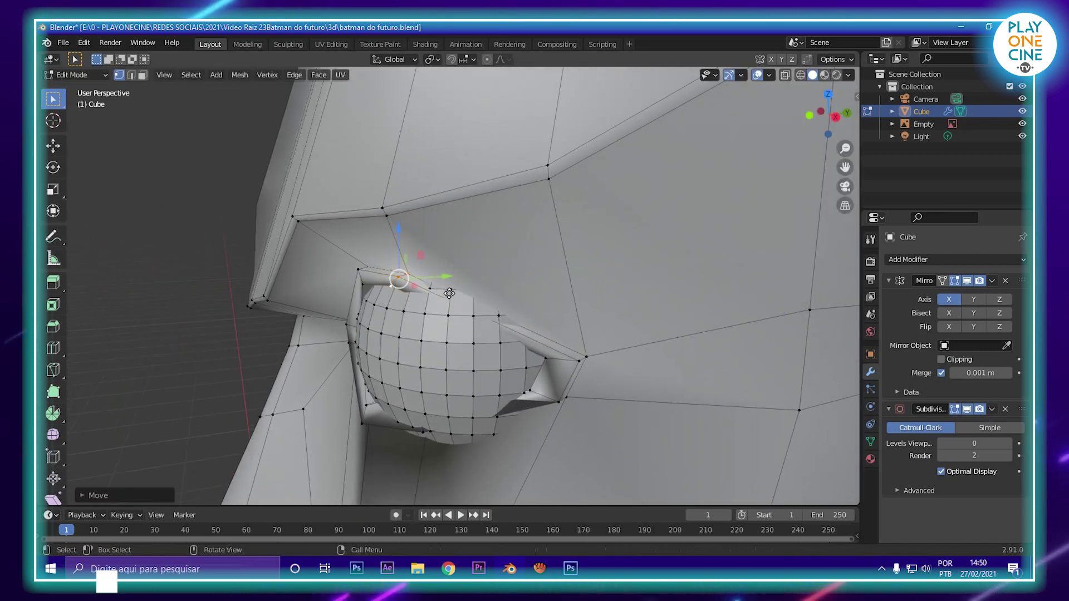
middle_click_drag(417, 291, 499, 271)
left_click_drag(500, 269, 545, 262)
middle_click_drag(545, 262, 504, 206)
left_click_drag(515, 198, 544, 223)
middle_click_drag(544, 222, 533, 322)
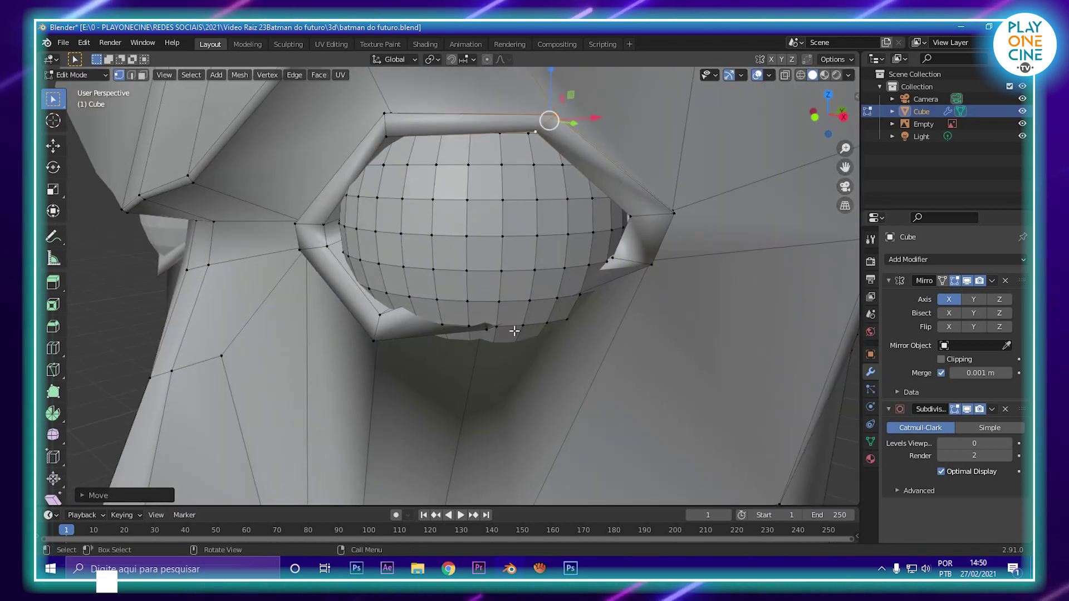
Step: In wireframe view, select the outer lower-eyelid vertices hidden by the eyeball, then in solid view lower them along Z
key("z")
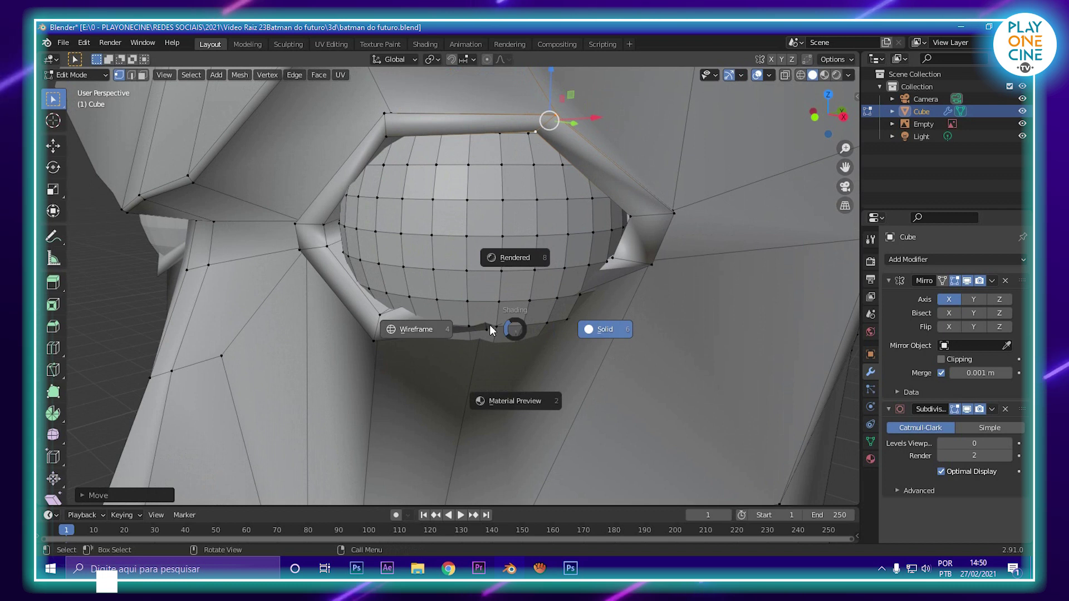
left_click(415, 330)
scroll(486, 326, "up", 3)
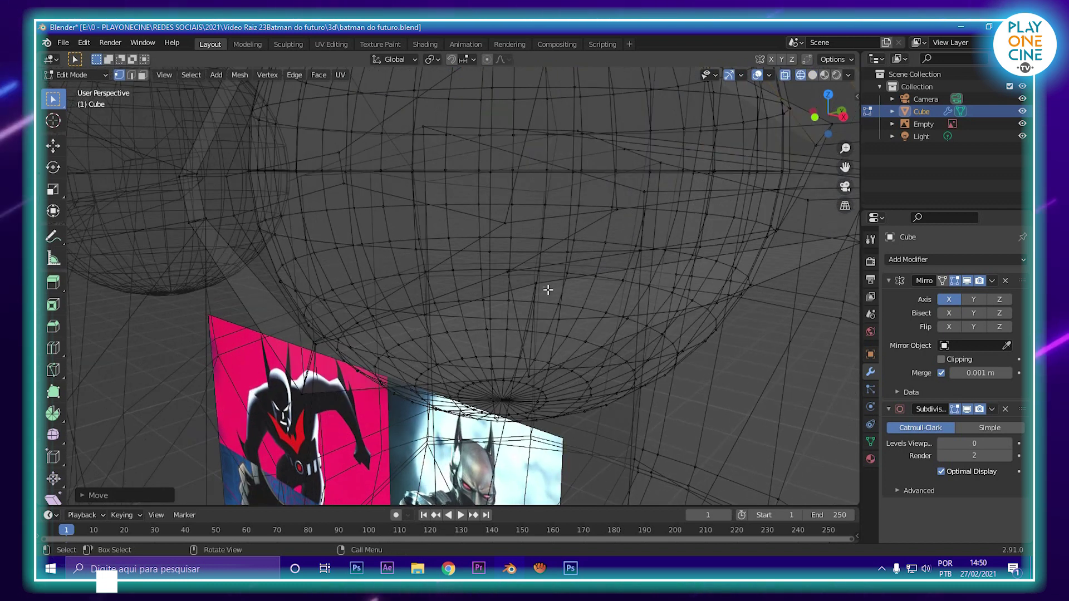
left_click(515, 277)
middle_click_drag(529, 375, 533, 229)
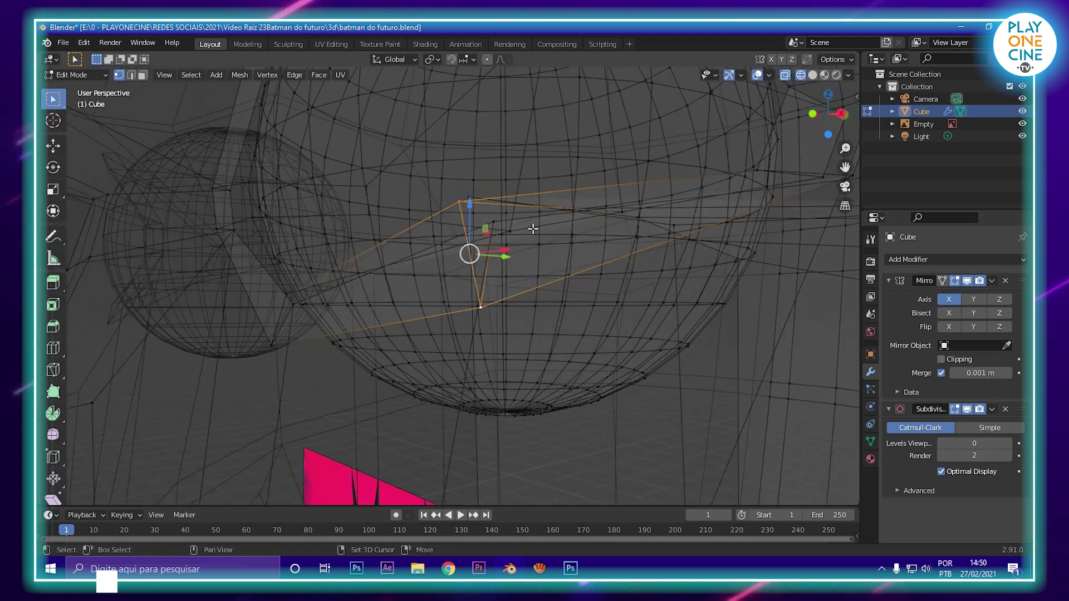
scroll(637, 281, "down", 5)
key("z")
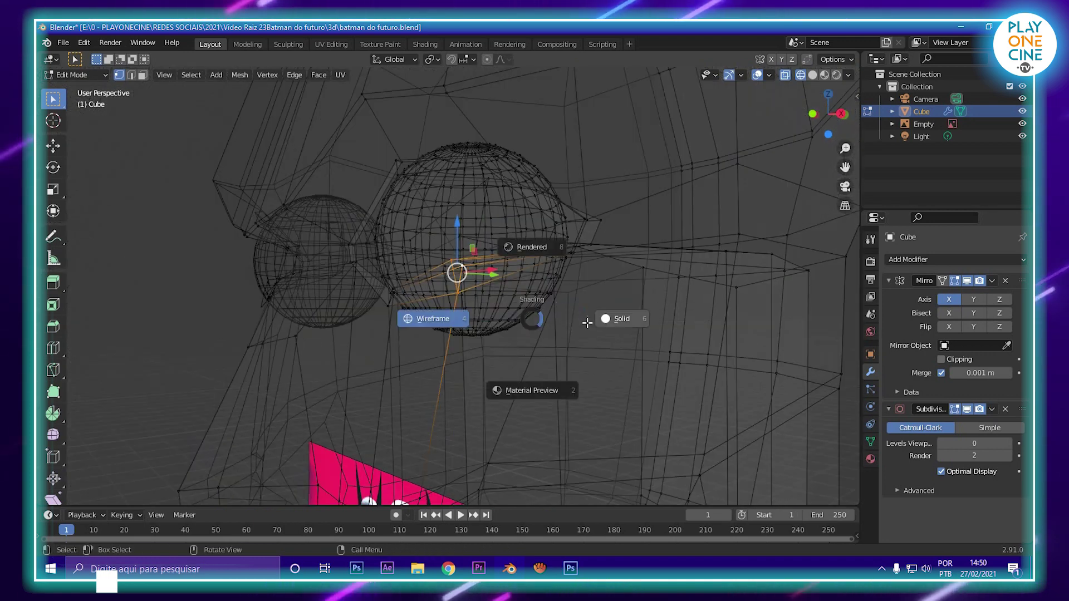
left_click(629, 318)
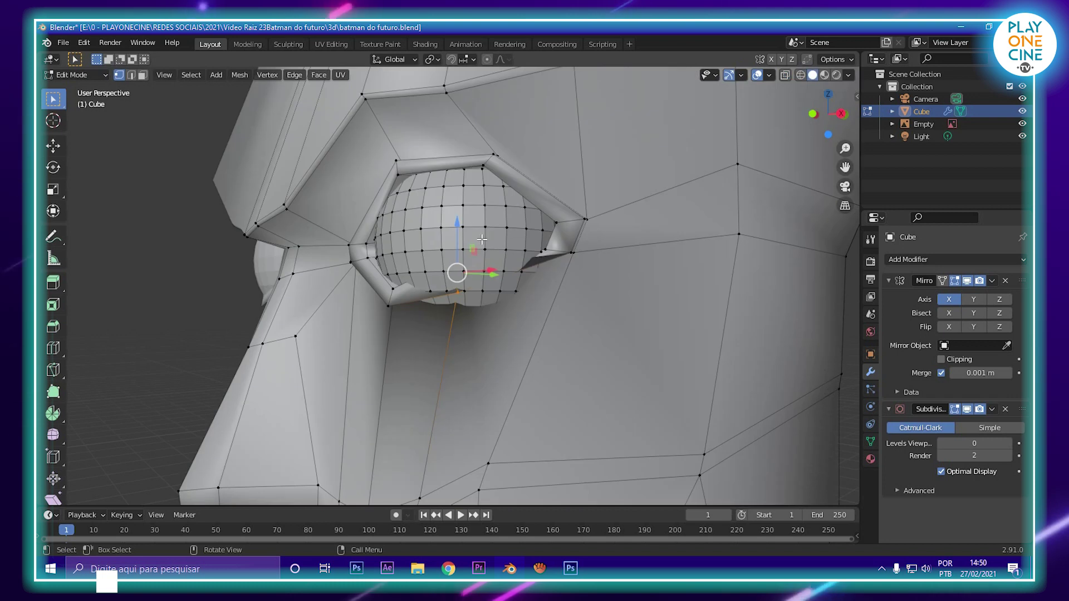
key("g")
key("z")
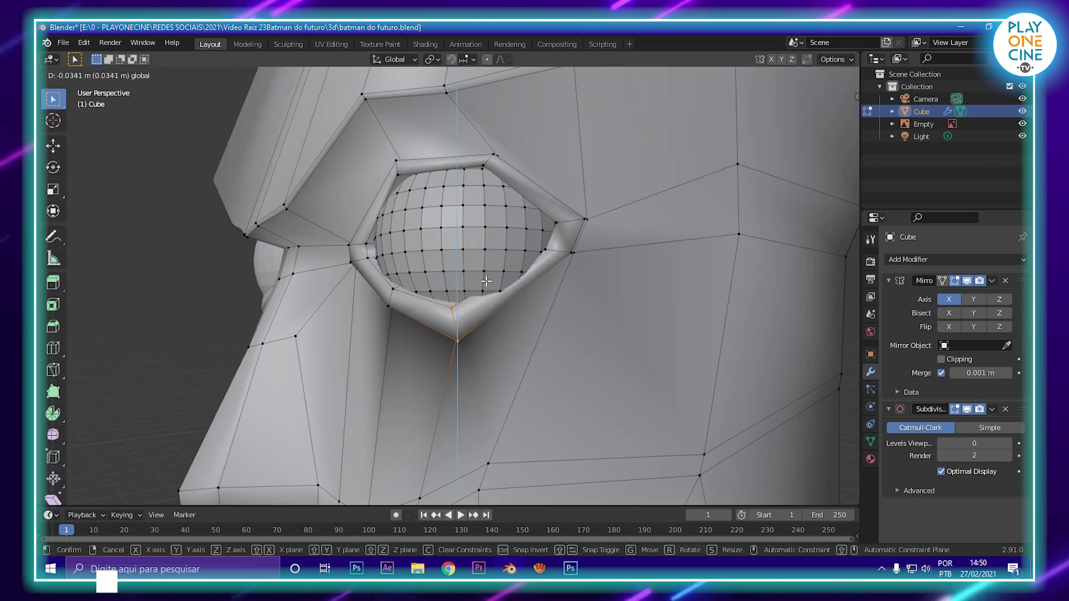
left_click(498, 277)
scroll(477, 301, "down", 3)
middle_click_drag(477, 301, 544, 312)
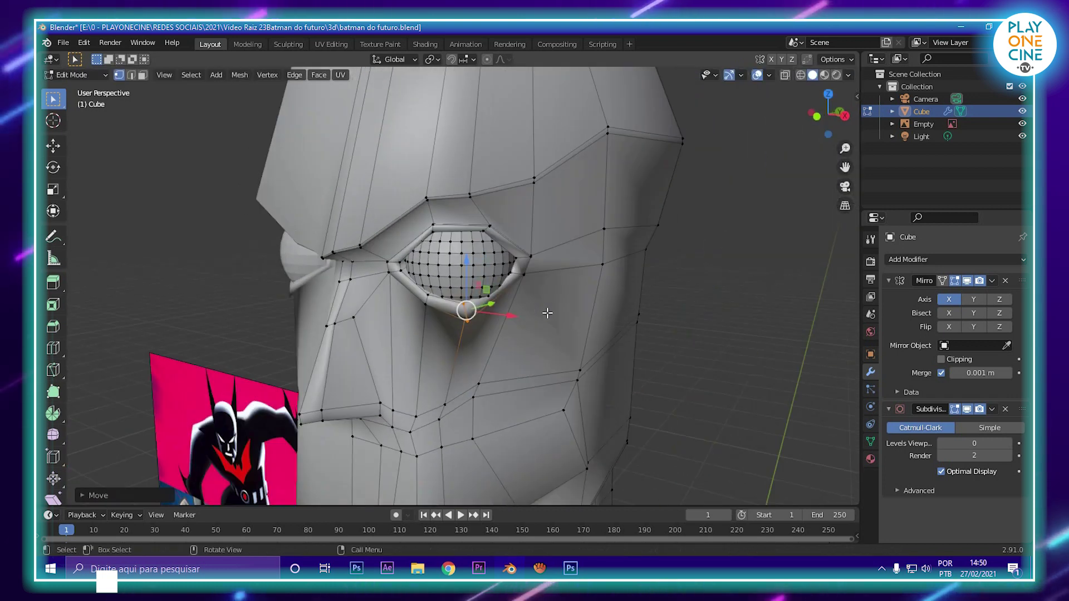
Step: Adjust the selected outer lower-eyelid vertices along X and Y to follow the eyeball's curve
key("g")
key("x")
left_click(509, 305)
middle_click_drag(474, 266, 620, 243)
key("g")
key("y")
left_click(457, 308)
scroll(550, 237, "down", 4)
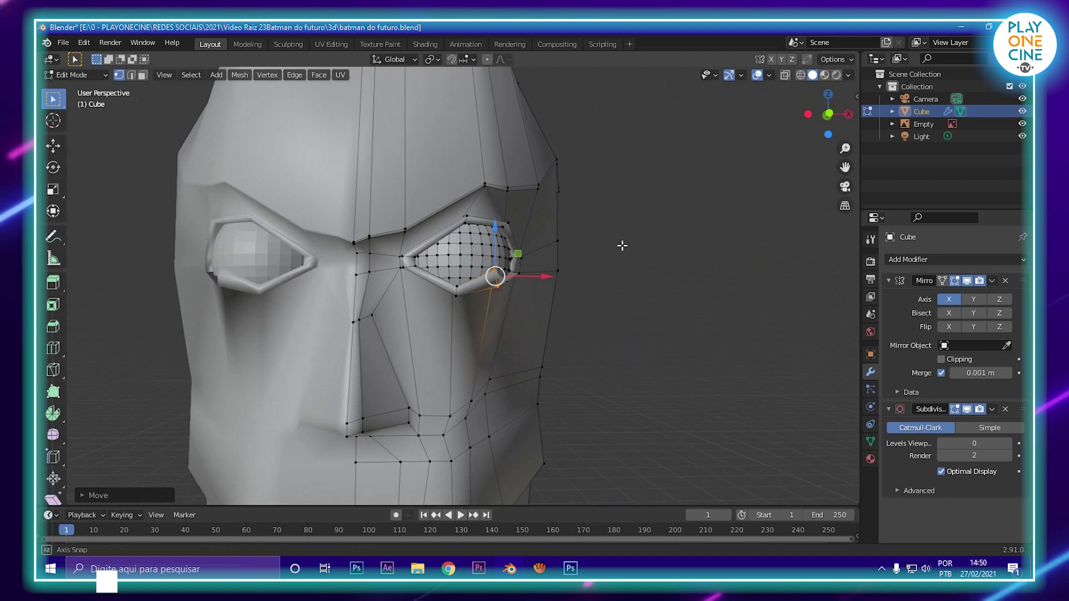
scroll(620, 243, "up", 5)
Step: Lower the outermost rim vertex on the outer half of the lower eyelid along Z to widen the lid
middle_click_drag(520, 248, 507, 269)
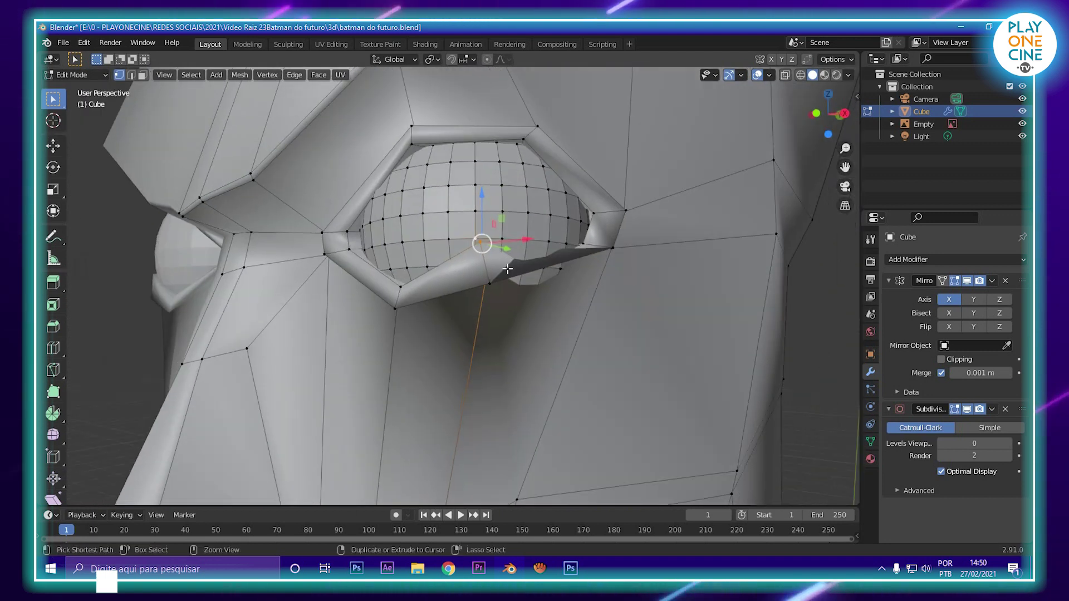
key("g")
key("z")
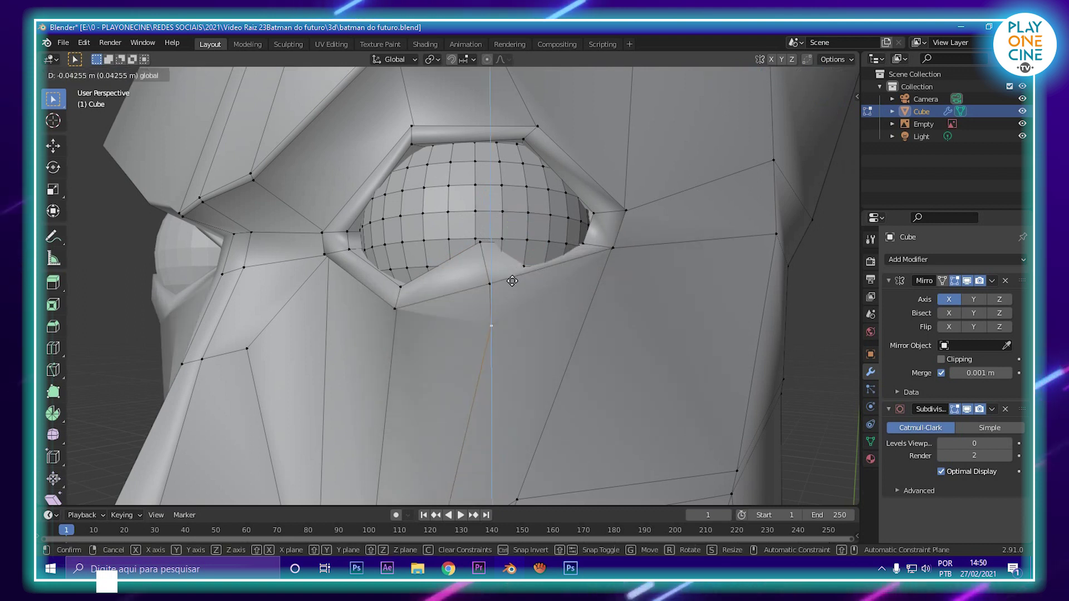
left_click(515, 263)
middle_click_drag(514, 263, 495, 307)
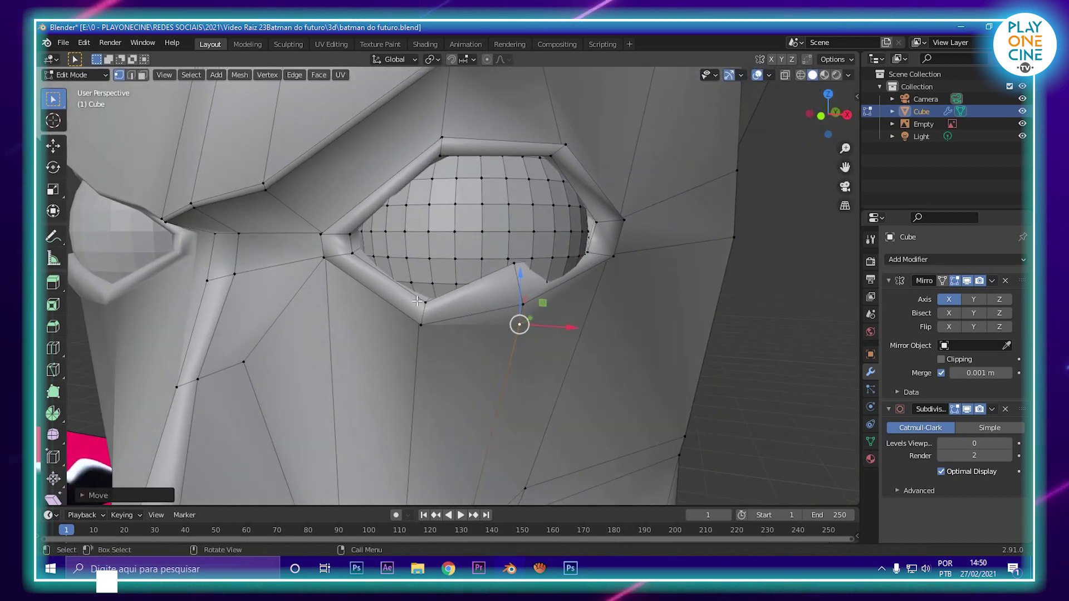
Step: Select the lower-eyelid vertices on the nose side and raise them along Z by about 0.015 m
left_click_drag(416, 301, 435, 327)
key("g")
key("z")
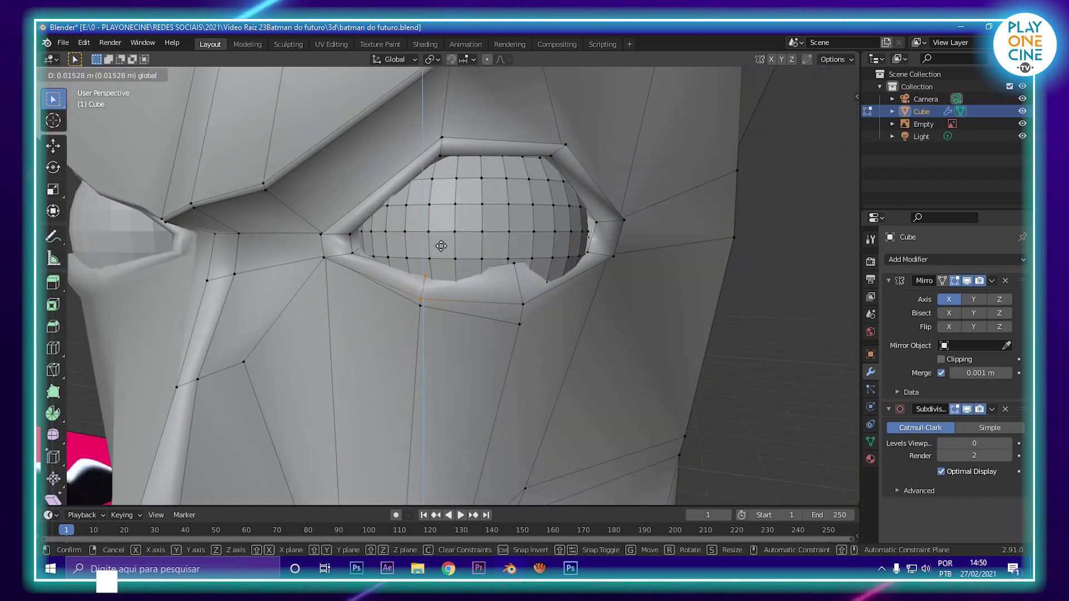
left_click(440, 245)
Step: Lower the inner-edge vertex in the middle of the lower eyelid along Z to flatten its peak
middle_click_drag(441, 246, 439, 292)
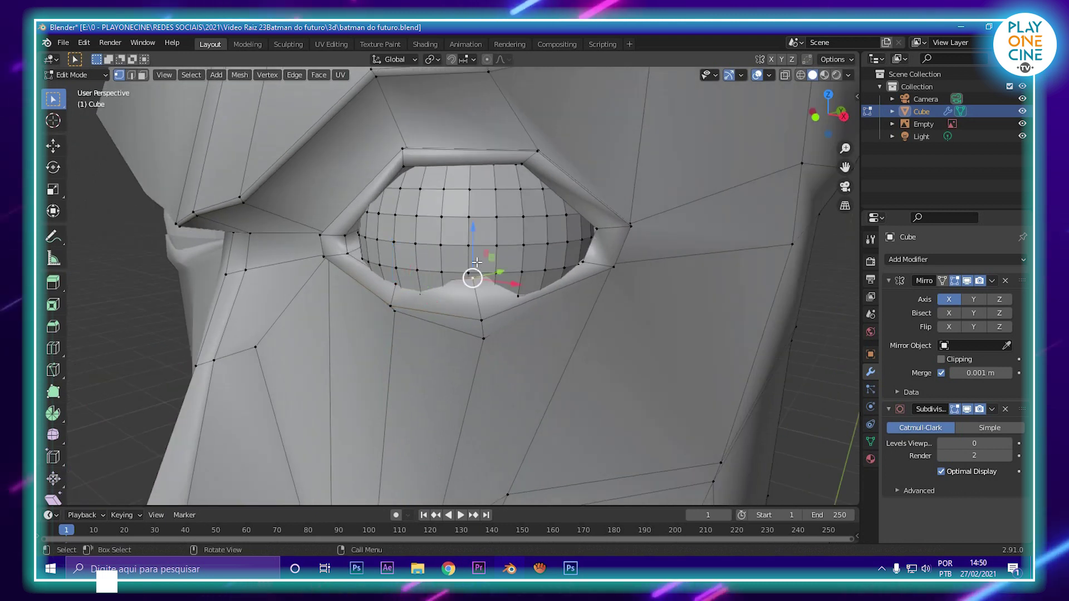
key("g")
key("z")
left_click(497, 247)
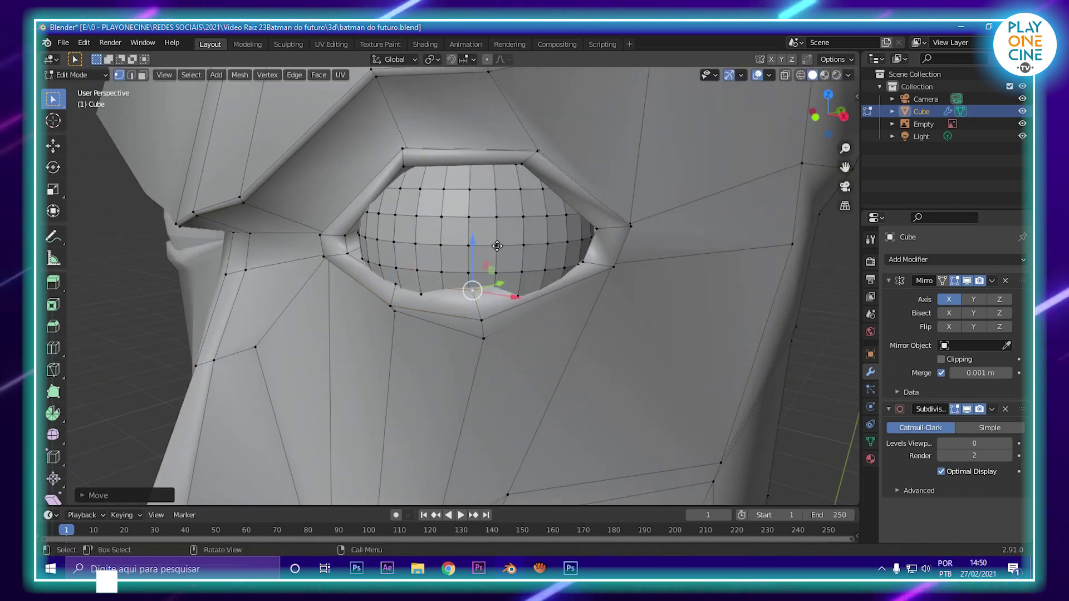
middle_click_drag(611, 262, 570, 265)
Step: Shift the middle lower-eyelid vertex along X and adjust the vertices around the eye's outer corner
key("g")
key("x")
left_click(558, 319)
left_click(579, 265)
left_click_drag(619, 271, 636, 273)
left_click(613, 269)
left_click_drag(598, 217, 607, 203)
mouse_move(605, 207)
middle_mouse_down()
mouse_move(543, 216)
mouse_move(615, 226)
middle_mouse_up()
Step: Fine-tune the inner-edge vertex on the nose side of the lower eyelid
left_click(425, 299)
middle_click_drag(425, 299, 381, 313)
left_click_drag(424, 291, 439, 306)
middle_click_drag(438, 306, 562, 329)
Step: Return to Object Mode and set the viewport subdivision level to 2 to inspect the smoothed eyes
scroll(436, 325, "down", 3)
key("Tab")
scroll(436, 325, "down", 2)
left_click(1009, 443)
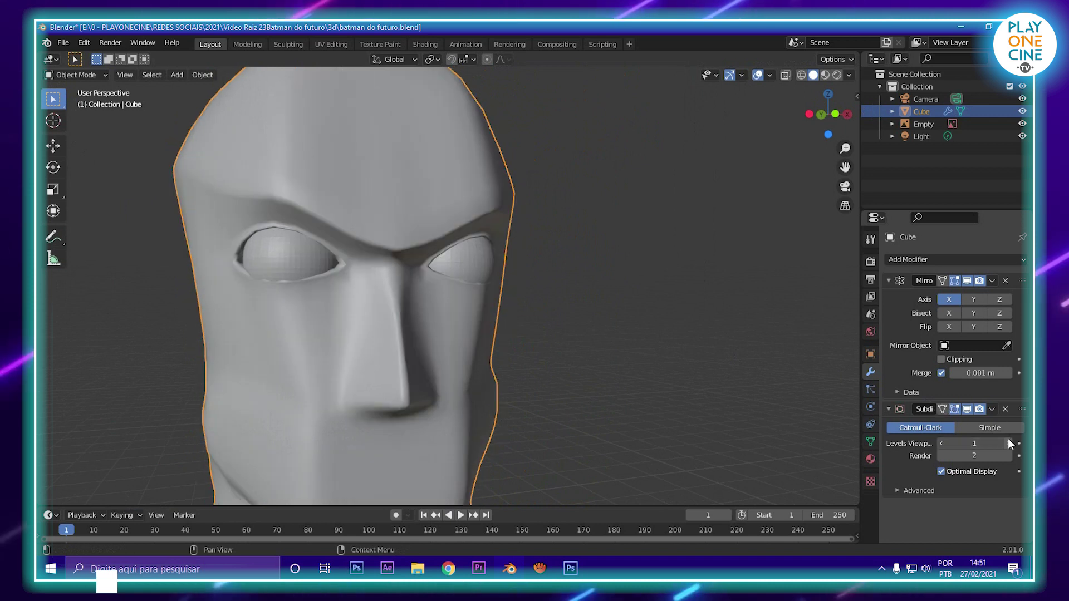
left_click(1008, 444)
scroll(383, 350, "down", 2)
middle_click_drag(383, 349, 482, 353)
scroll(482, 353, "up", 3)
Step: Enter Edit Mode with face selection and select three adjoining faces on the upper side of the head
key("Tab")
middle_click_drag(583, 178, 429, 322, "shift")
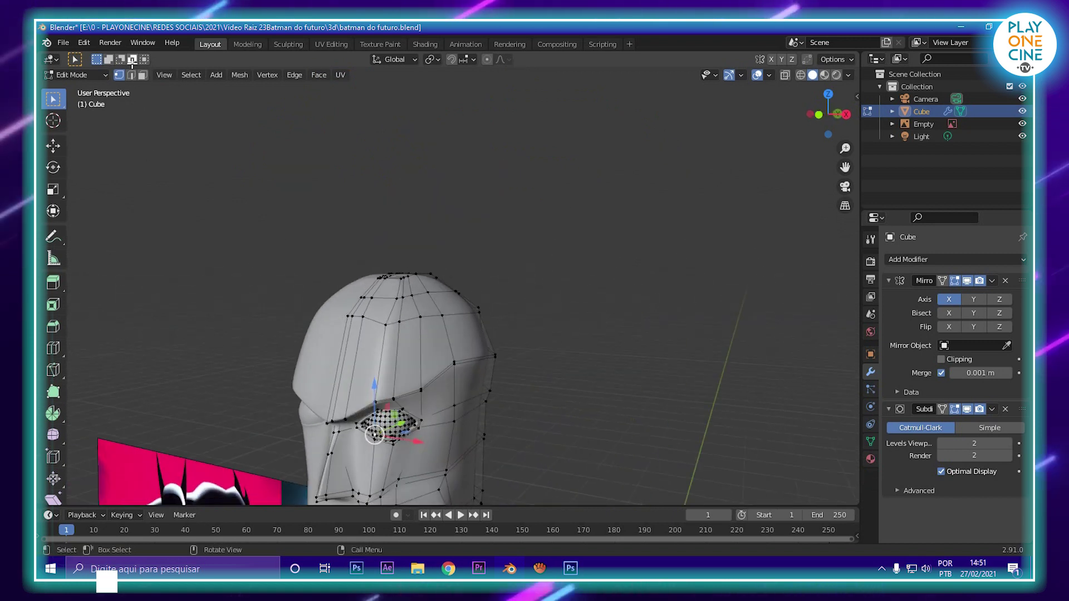
left_click(142, 75)
middle_click_drag(184, 111, 343, 346)
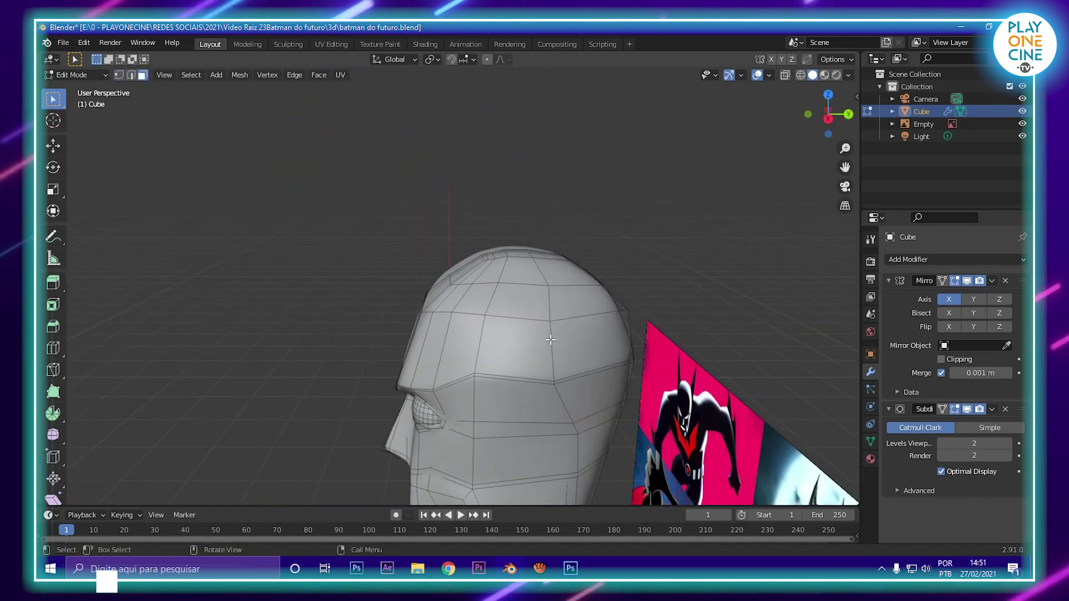
left_click(530, 341)
left_click(530, 303, "shift")
left_click(576, 305, "shift")
Step: Examine the Batman Beyond reference images for the shape and placement of the mask's ears
middle_click_drag(566, 353, 761, 114)
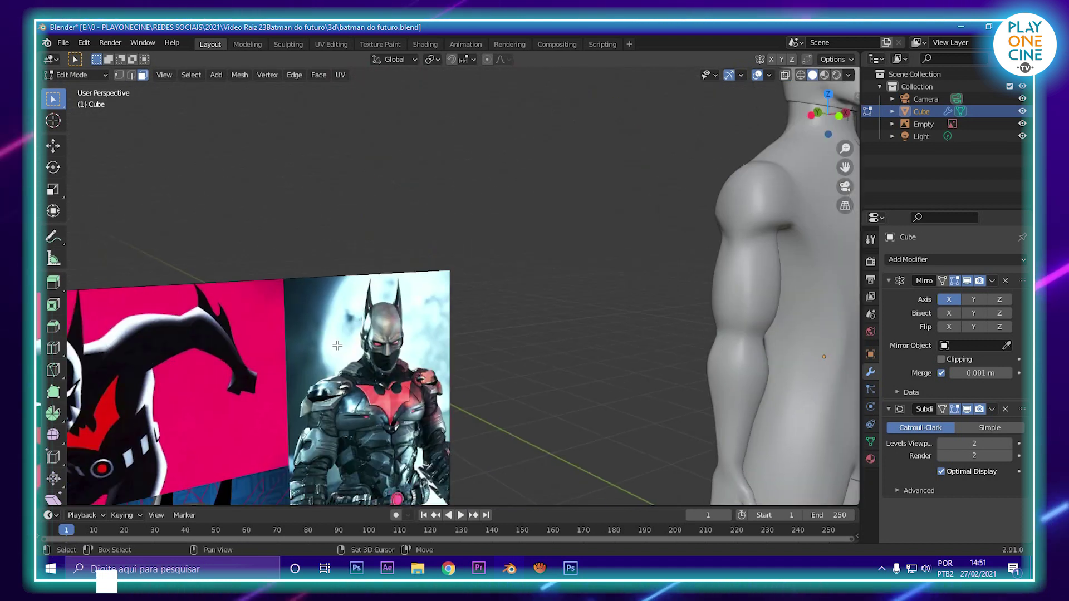
middle_click_drag(337, 346, 652, 106, "shift")
scroll(651, 106, "down", 2)
middle_click_drag(620, 145, 466, 258)
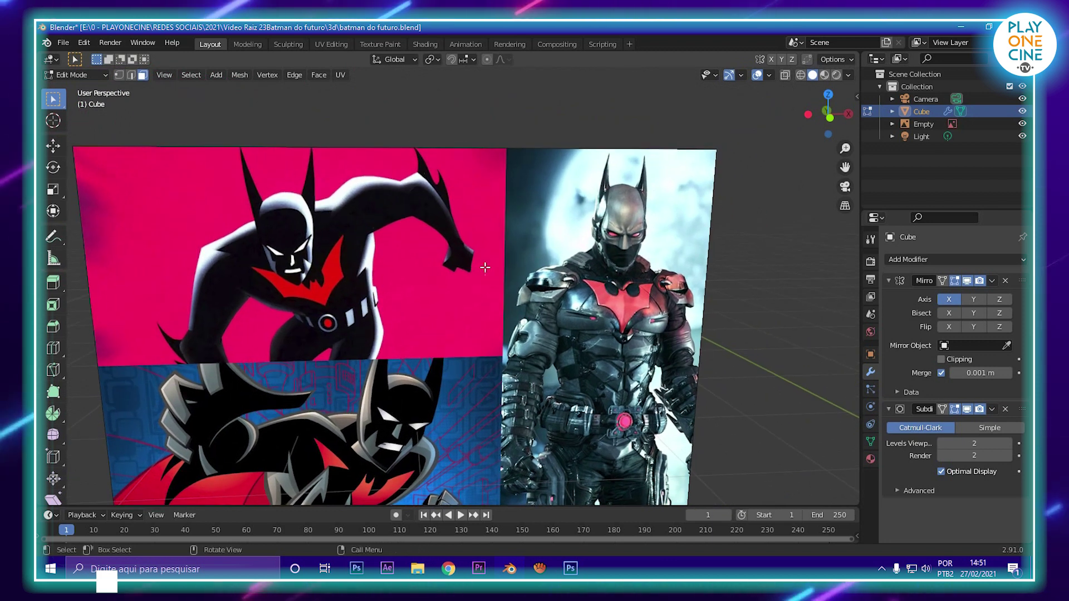
scroll(657, 293, "down", 7)
middle_click_drag(673, 282, 557, 333, "shift")
middle_click_drag(557, 333, 546, 364, "shift")
scroll(547, 364, "up", 4)
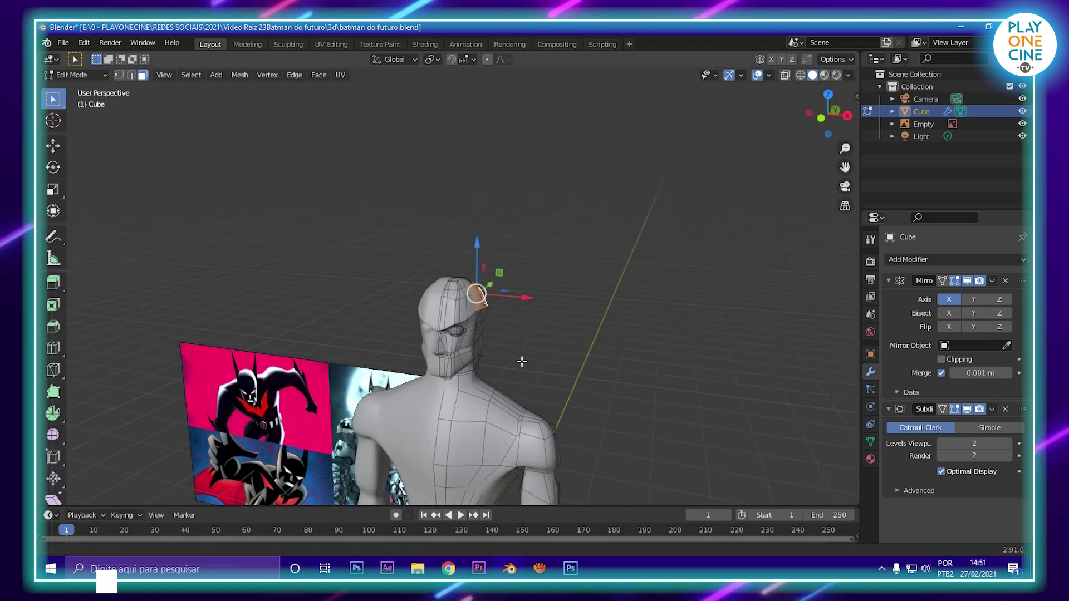
Step: Extrude the selected upper head faces upward to form the mirrored ears, and scale down their end faces to taper them
key("g")
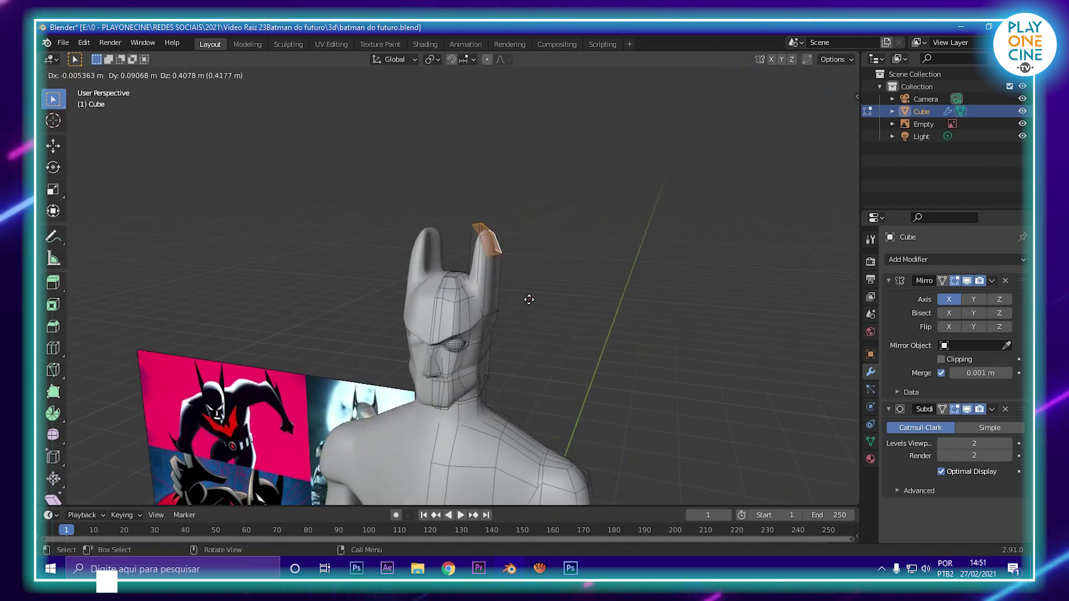
left_click(530, 286)
key("s")
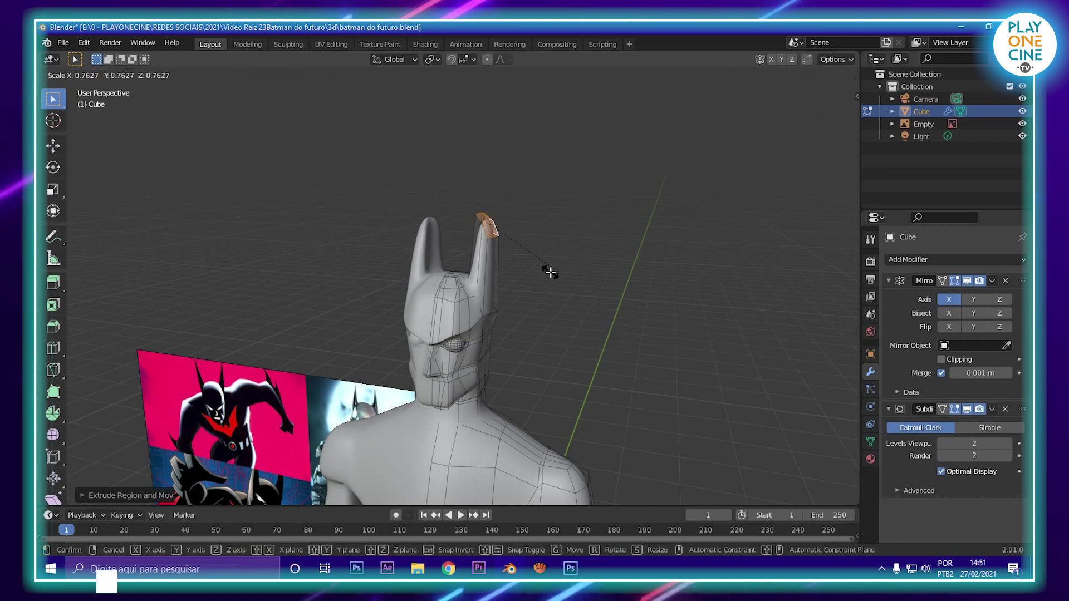
left_click(485, 252)
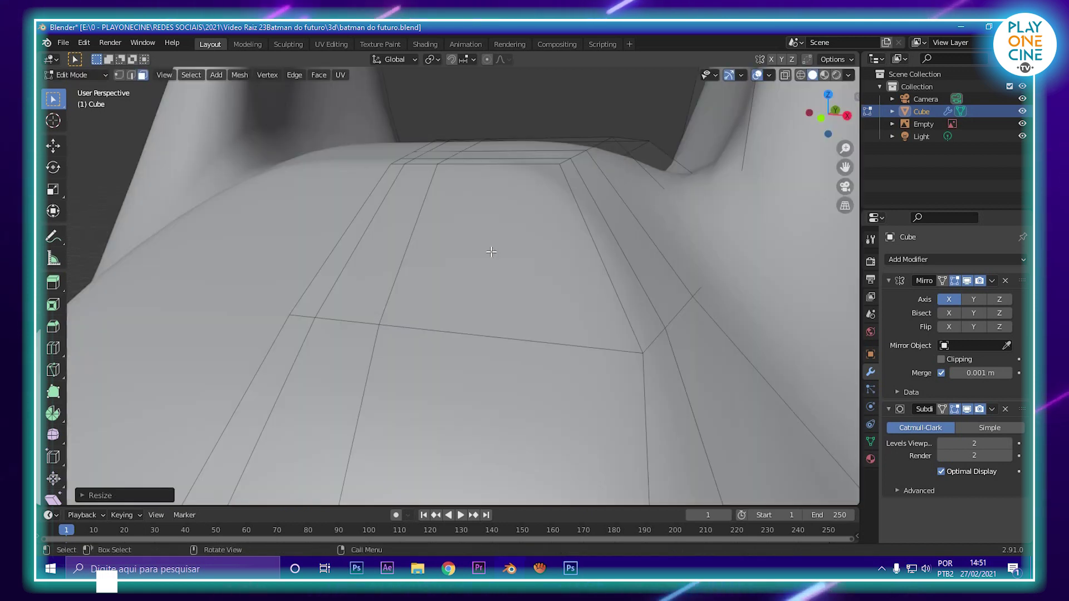
middle_click_drag(485, 251, 520, 308)
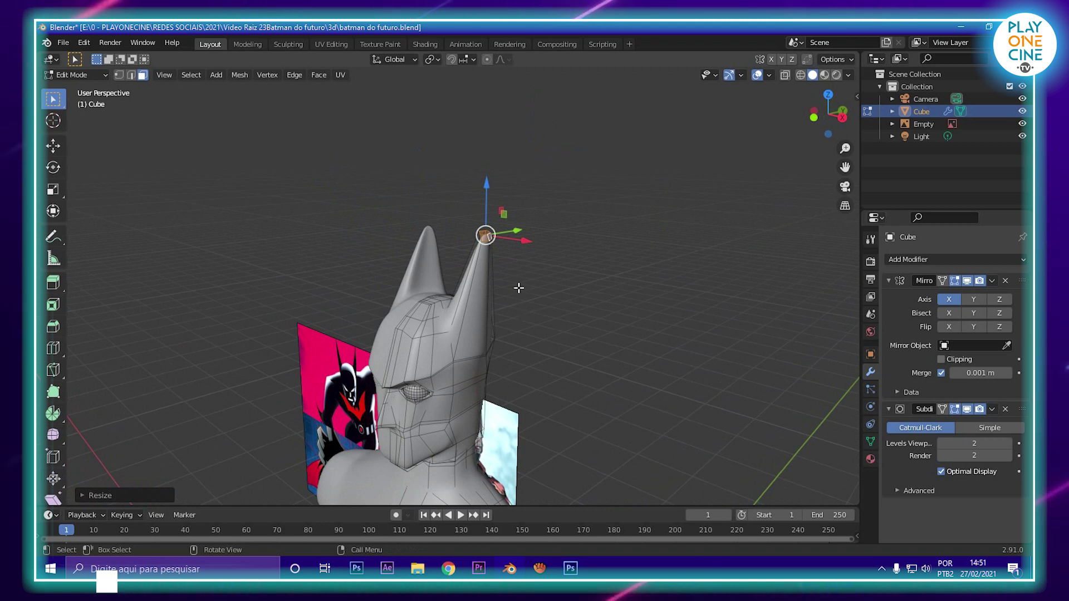
Step: Extrude the ear's tip faces again and scale them down into a sharper point
key("e")
left_click(577, 268)
key("s")
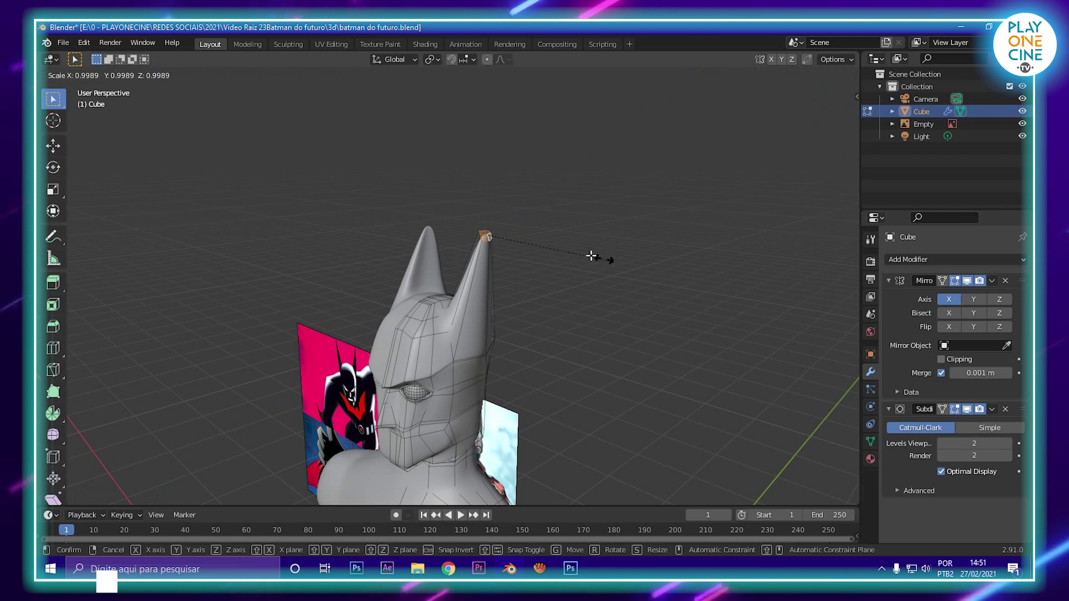
left_click(533, 255)
Step: Select the narrow face at the outer base of the ear and adjust its position on the side of the head
middle_click_drag(518, 308, 484, 340)
scroll(484, 340, "up", 5)
middle_click_drag(593, 353, 559, 334)
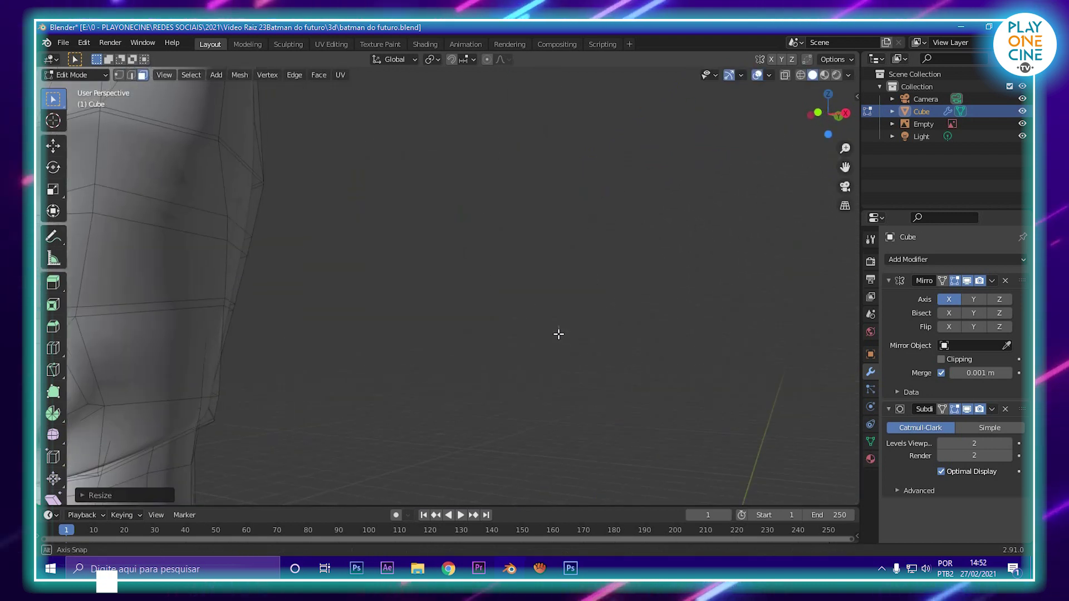
scroll(440, 390, "down", 6)
scroll(477, 331, "up", 4)
scroll(447, 289, "down", 4)
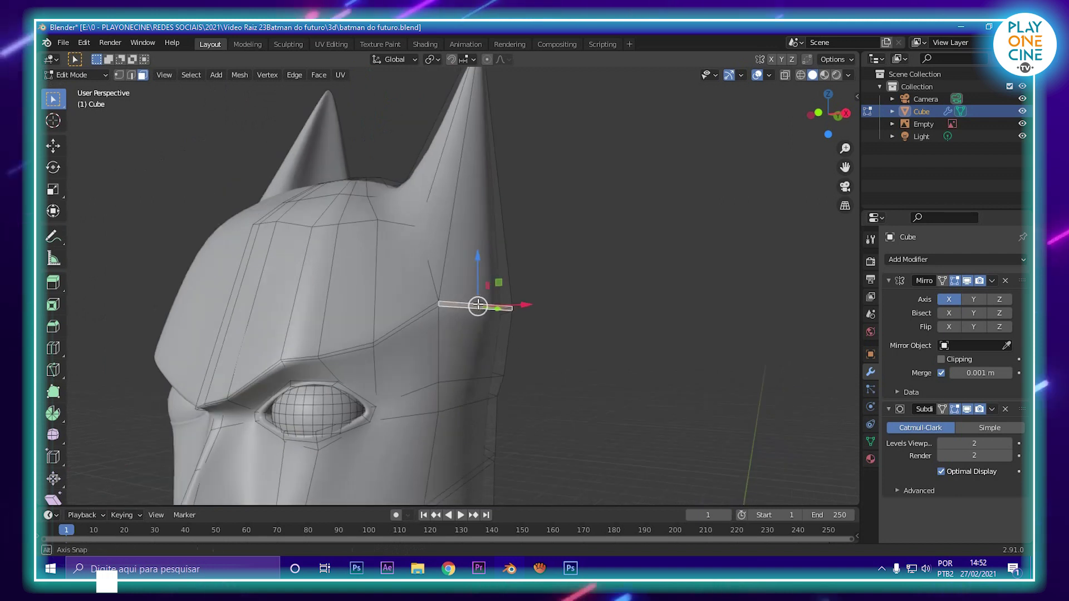
middle_click_drag(477, 302, 615, 302)
left_click_drag(724, 337, 717, 329)
middle_click_drag(717, 328, 389, 285)
scroll(525, 315, "up", 5)
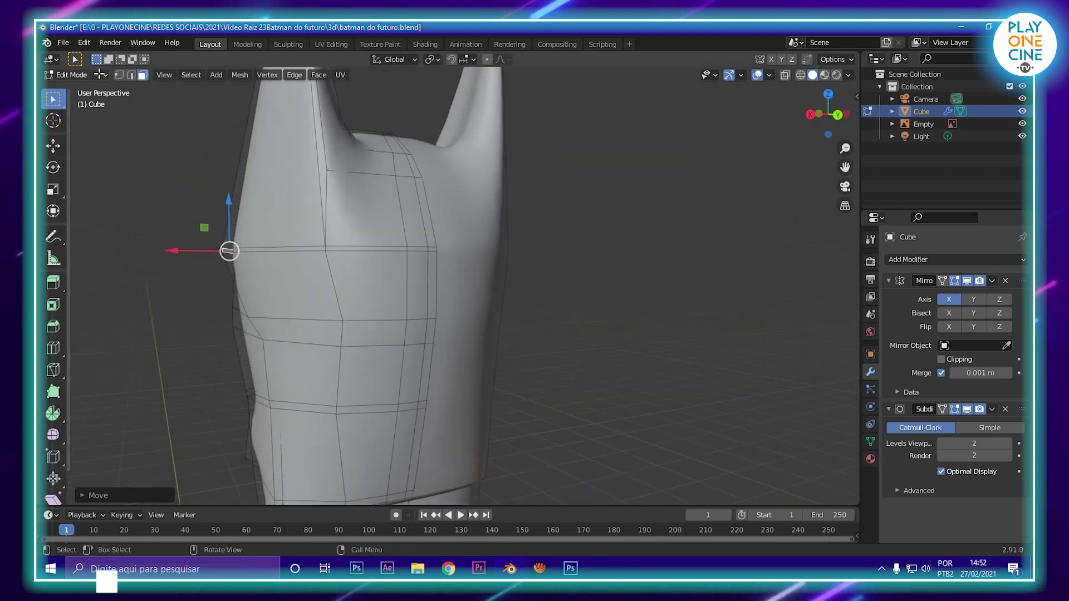
left_click_drag(214, 271, 196, 259)
Step: Return to Object Mode and examine the finished ears and the whole figure against the reference images
scroll(345, 282, "down", 8)
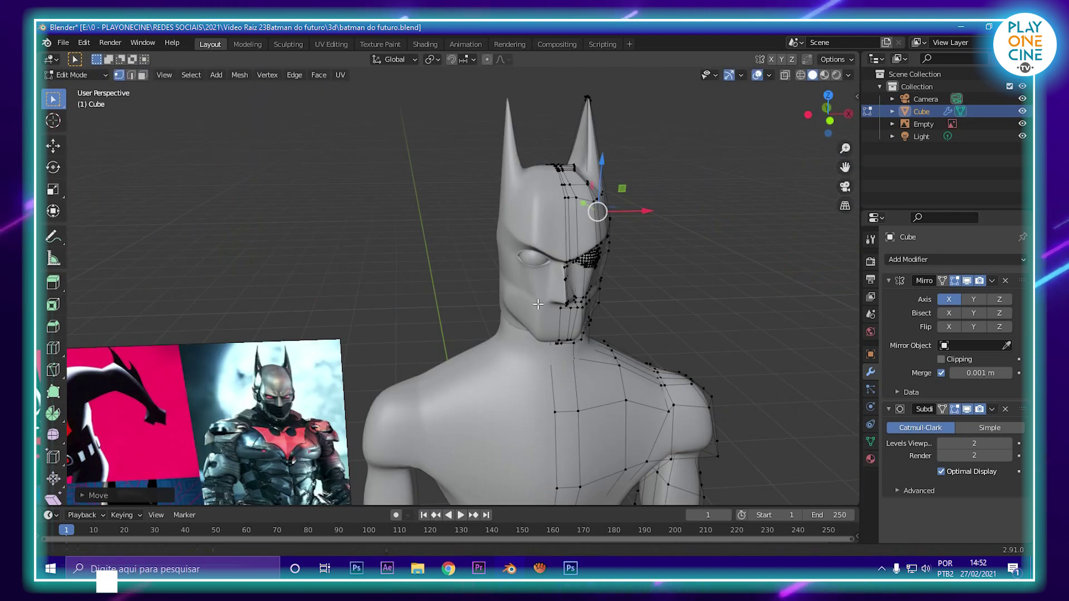
middle_click_drag(510, 303, 477, 295)
scroll(434, 293, "up", 6)
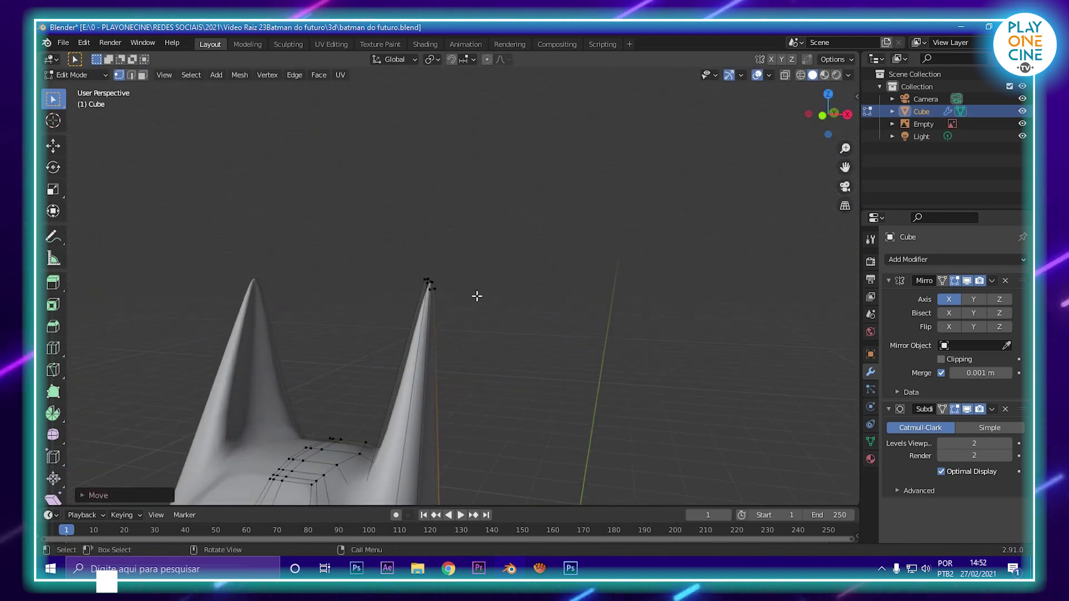
scroll(478, 296, "down", 5)
key("Tab")
scroll(516, 276, "down", 3)
middle_click_drag(511, 233, 473, 342)
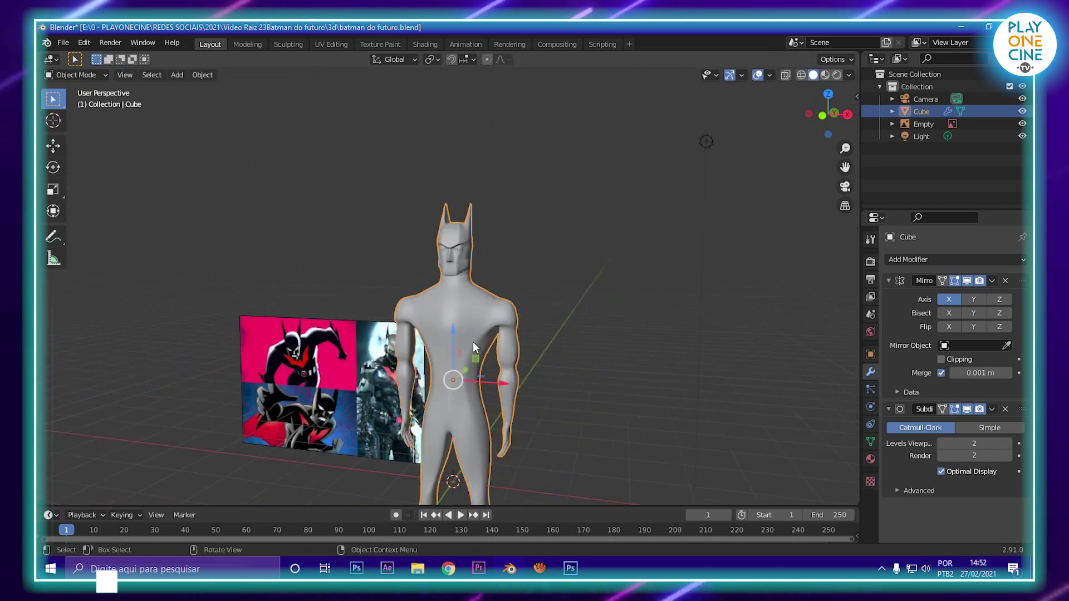
scroll(473, 342, "up", 6)
scroll(504, 309, "down", 5)
scroll(503, 309, "up", 5)
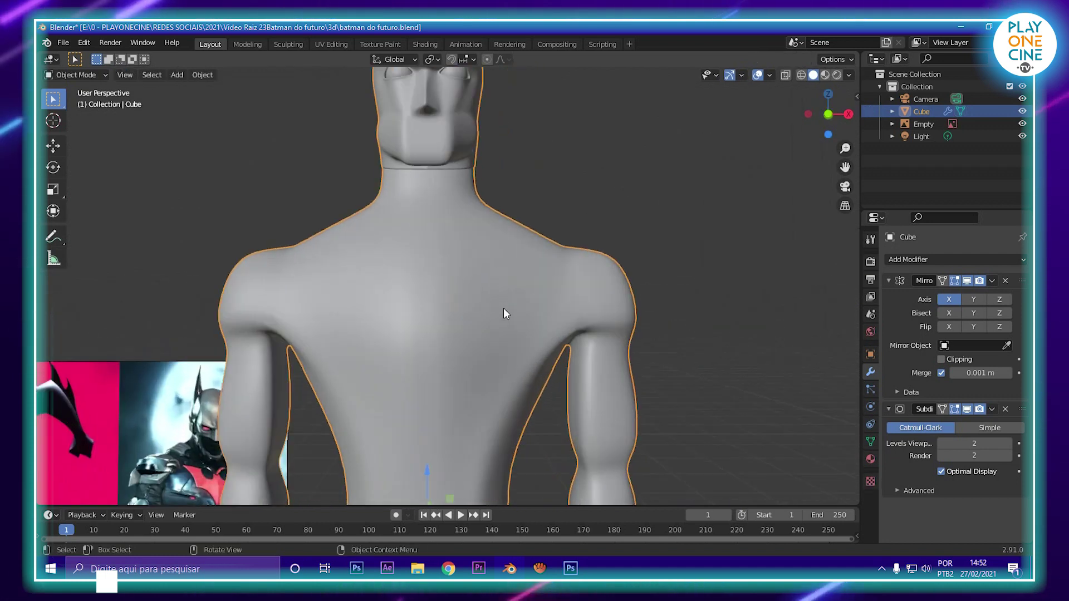
scroll(503, 309, "down", 4)
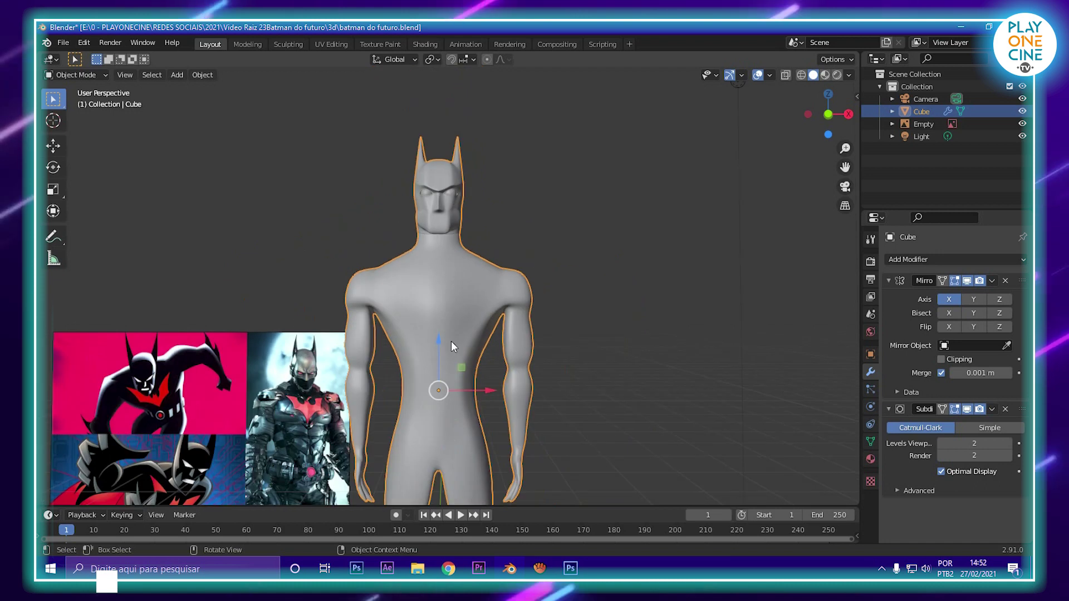
scroll(532, 256, "up", 2)
scroll(532, 257, "down", 3)
middle_click_drag(558, 306, 528, 386)
scroll(500, 375, "up", 2)
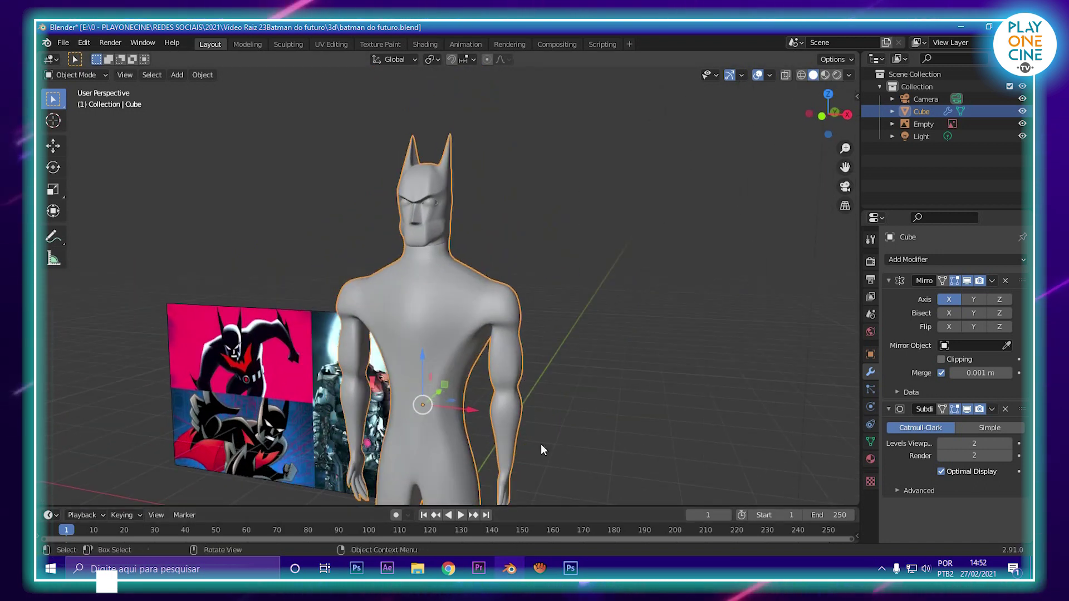
middle_click_drag(410, 277, 462, 212)
scroll(535, 440, "up", 3)
middle_click_drag(543, 431, 529, 227, "shift")
Step: Add a cube to the body mesh in Edit Mode and move it along X beside the legs
key("Tab")
scroll(498, 298, "down", 6)
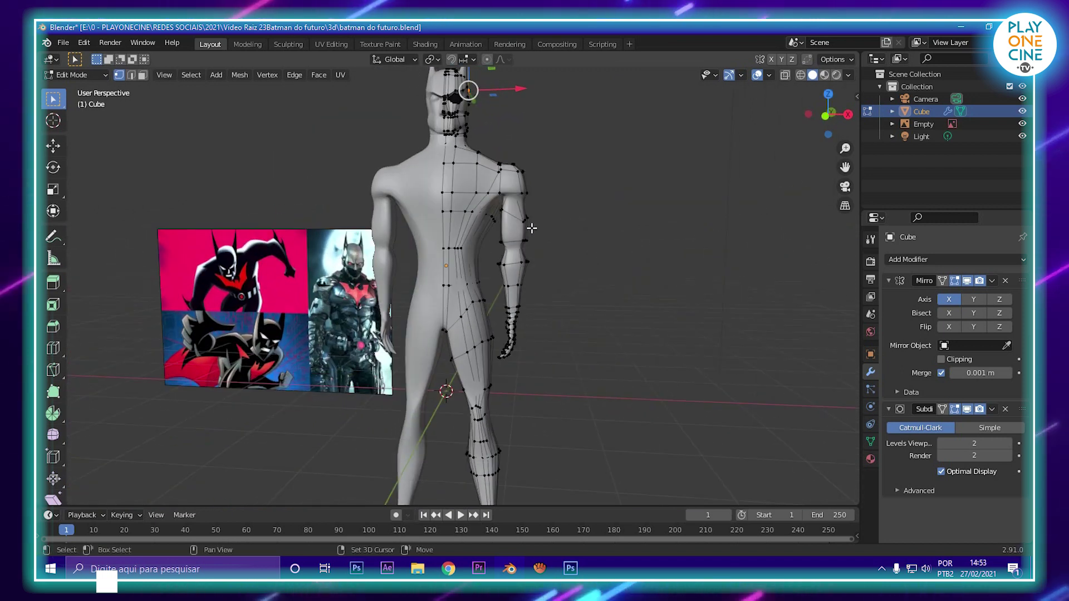
scroll(510, 334, "up", 3)
middle_click_drag(502, 337, 525, 296)
mouse_move(481, 248)
middle_mouse_down()
mouse_move(459, 234)
mouse_move(482, 266)
middle_mouse_up()
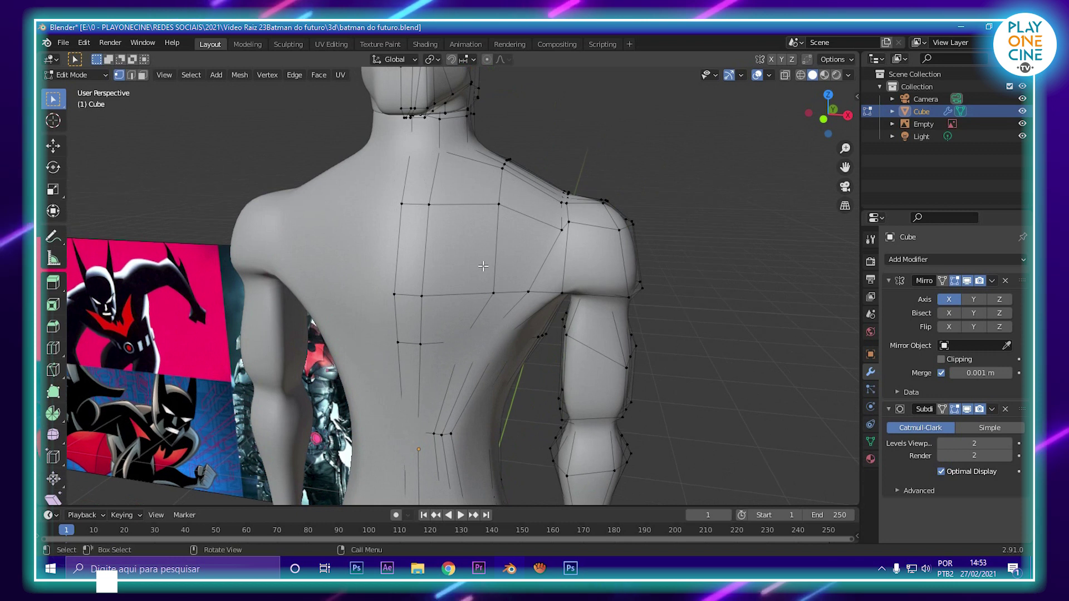
key("shift+a")
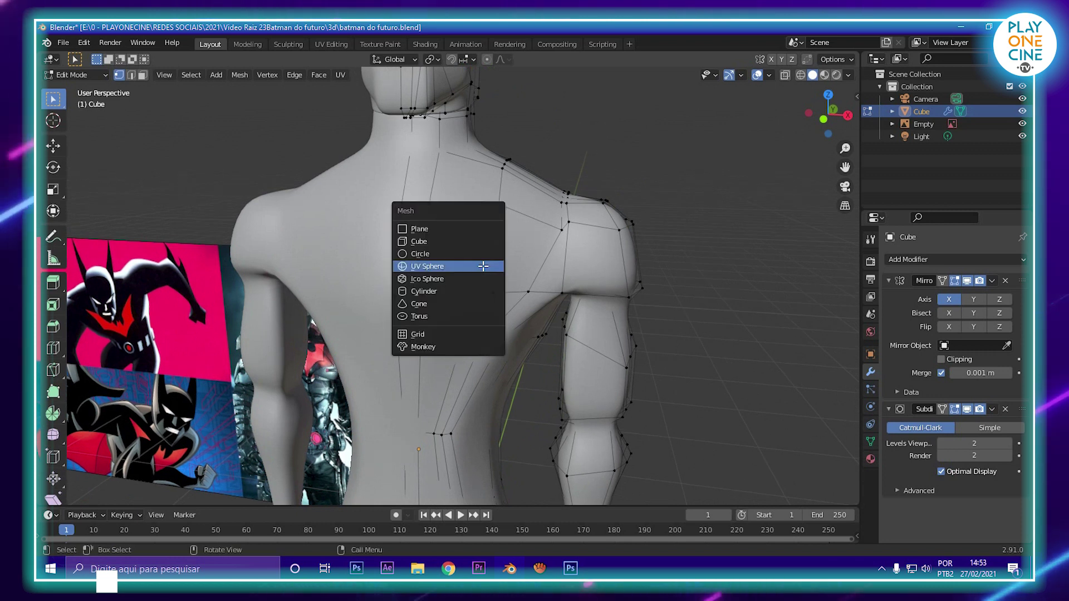
left_click(450, 245)
scroll(523, 301, "down", 7)
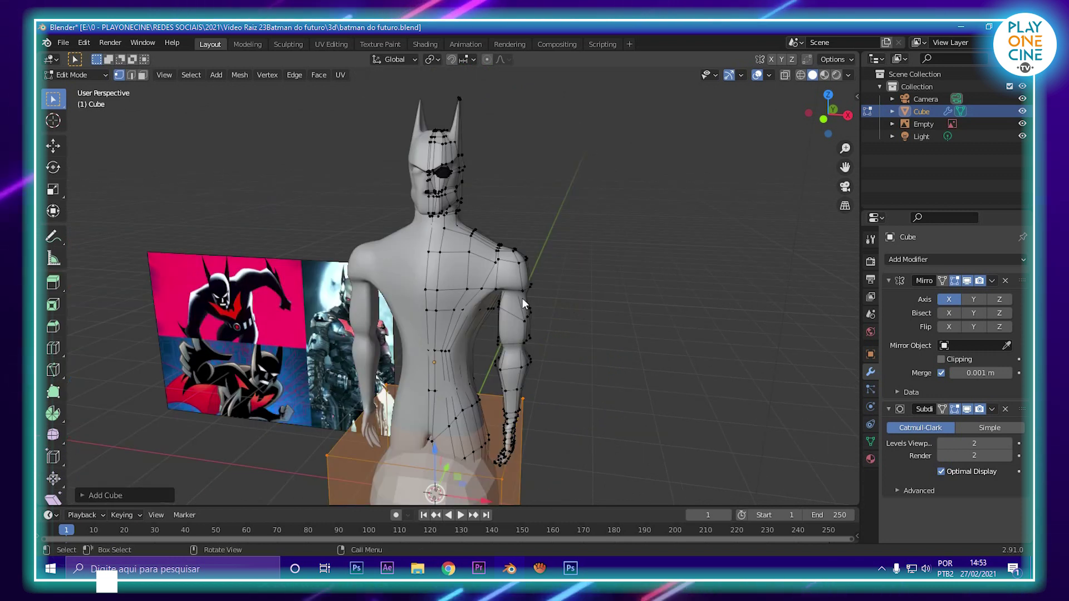
middle_click_drag(489, 400, 465, 418)
left_click_drag(474, 438, 580, 468)
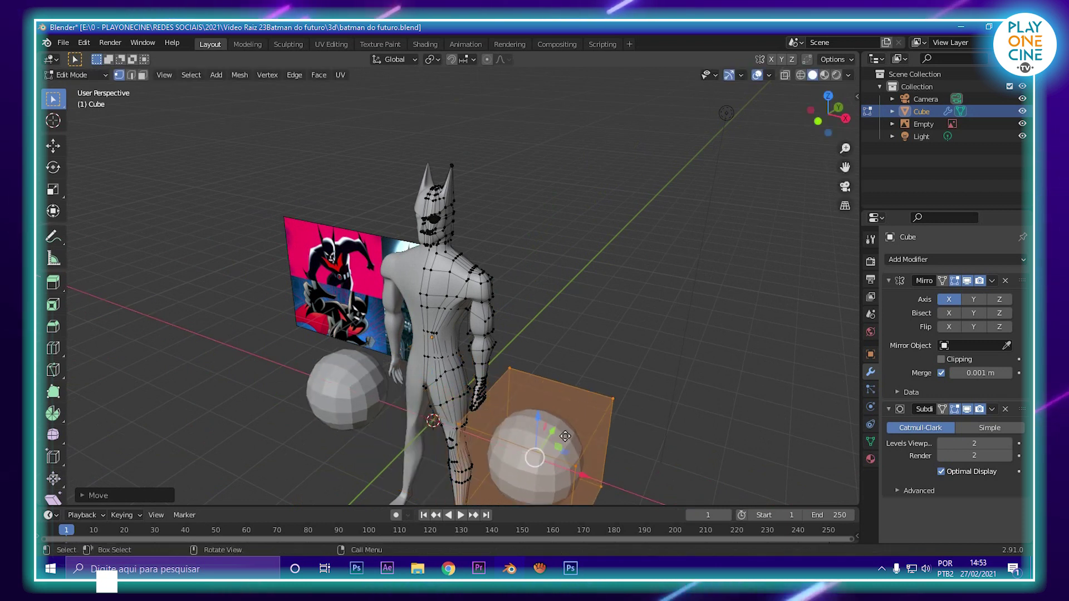
middle_click_drag(574, 451, 534, 334, "shift")
middle_click_drag(515, 284, 397, 275)
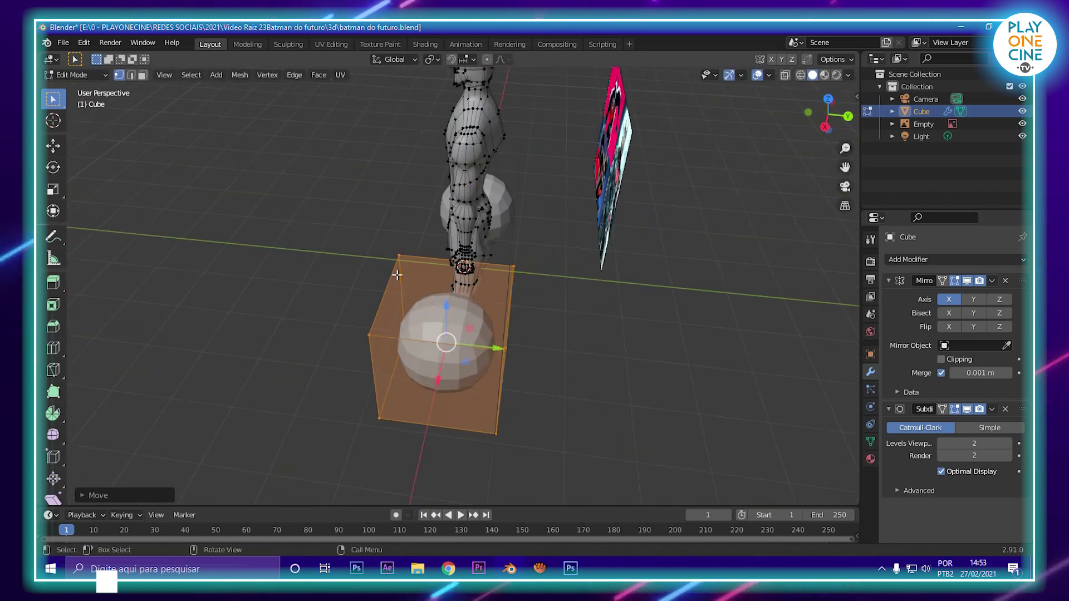
Step: Select all of the cube's faces except the front one and delete them
left_click(142, 75)
middle_click_drag(612, 267, 444, 358)
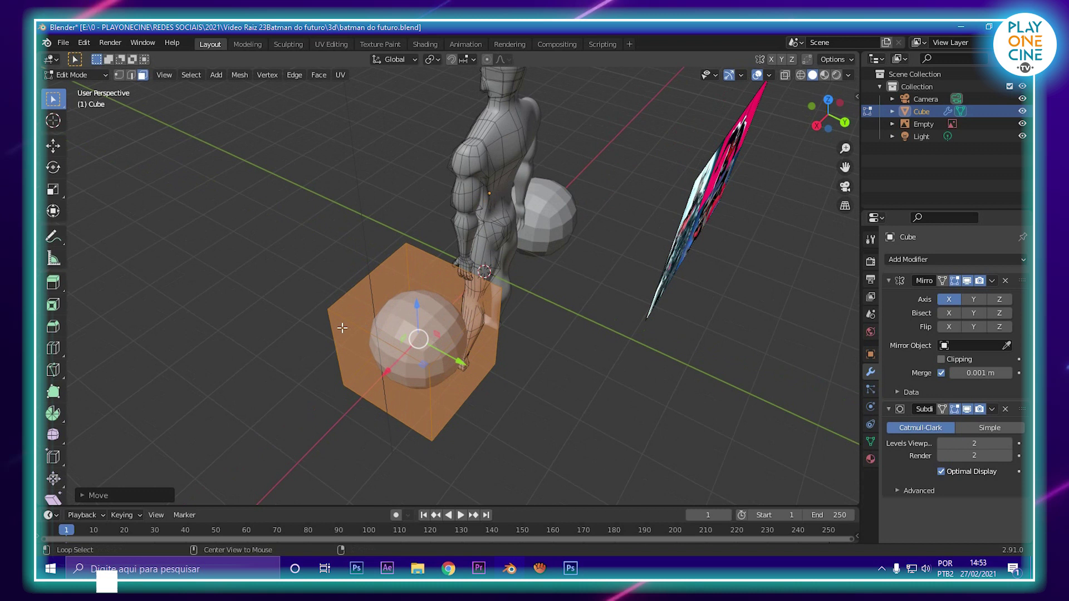
left_click(384, 356, "shift")
middle_click_drag(463, 393, 518, 396)
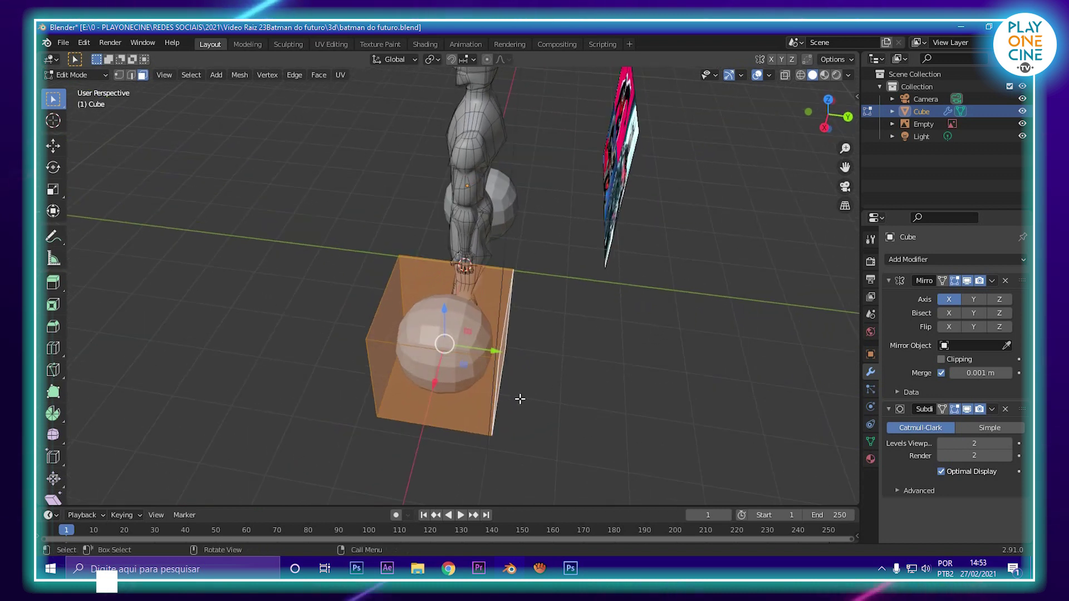
key("x")
left_click(519, 398)
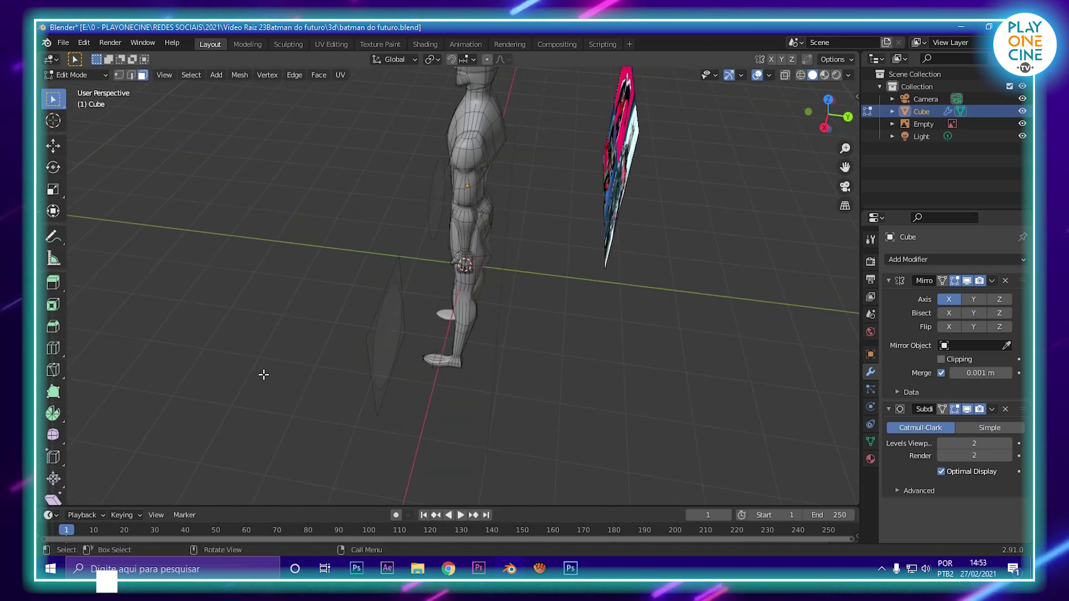
Step: Select the remaining square face and set the viewport subdivision level to 0
middle_click_drag(262, 375, 392, 343)
left_click(511, 304)
double_click(941, 443)
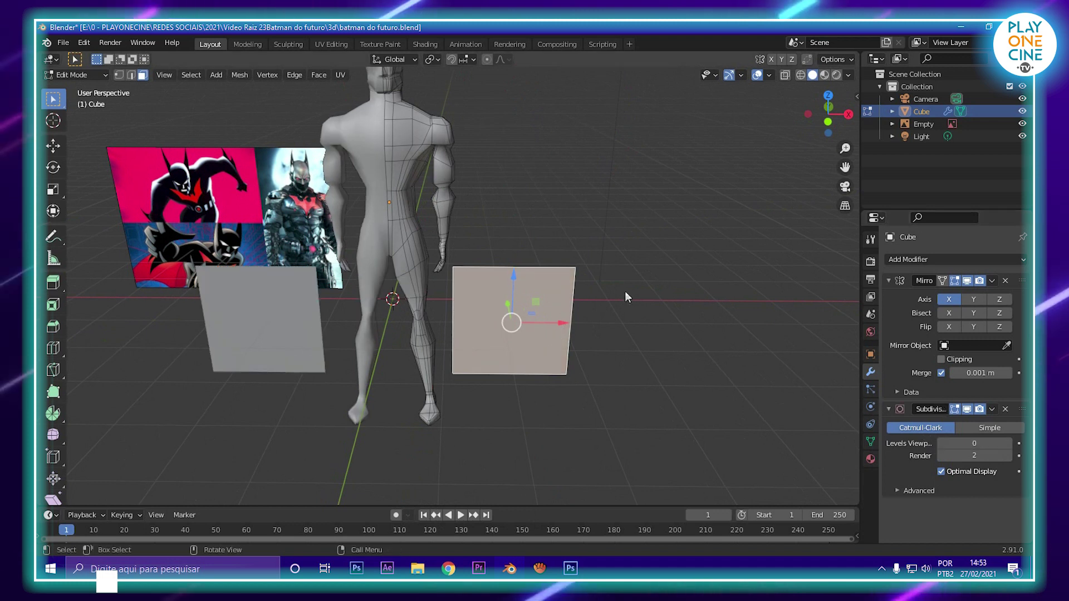
Step: Raise the square to shoulder height, move it inward in front view and scale it down
left_click_drag(513, 274, 522, 61)
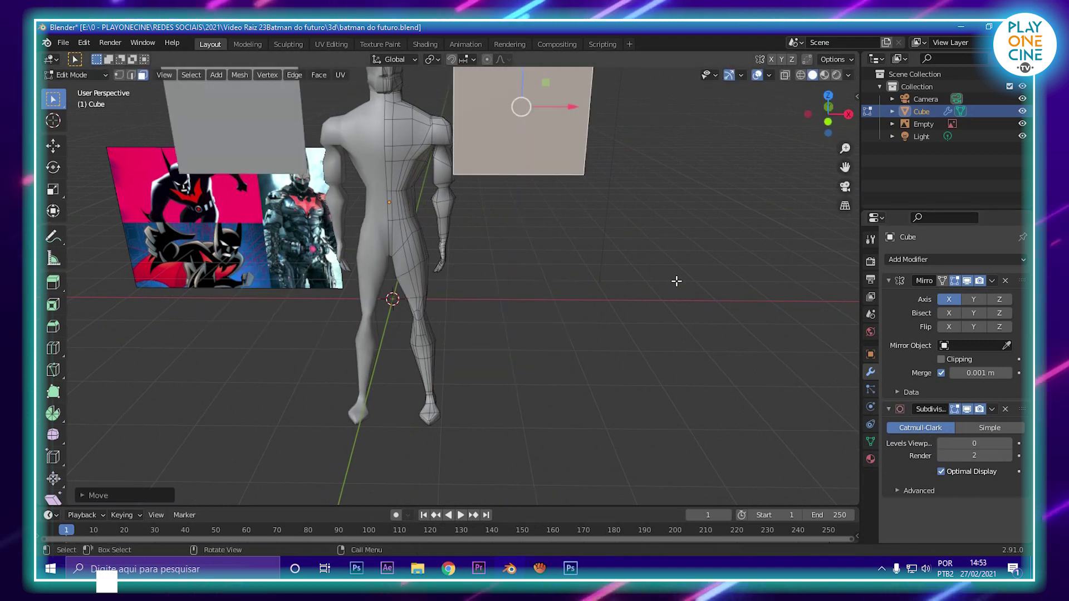
key("KP_1")
scroll(456, 173, "down", 3)
middle_click_drag(470, 178, 466, 246, "shift")
scroll(468, 245, "up", 3)
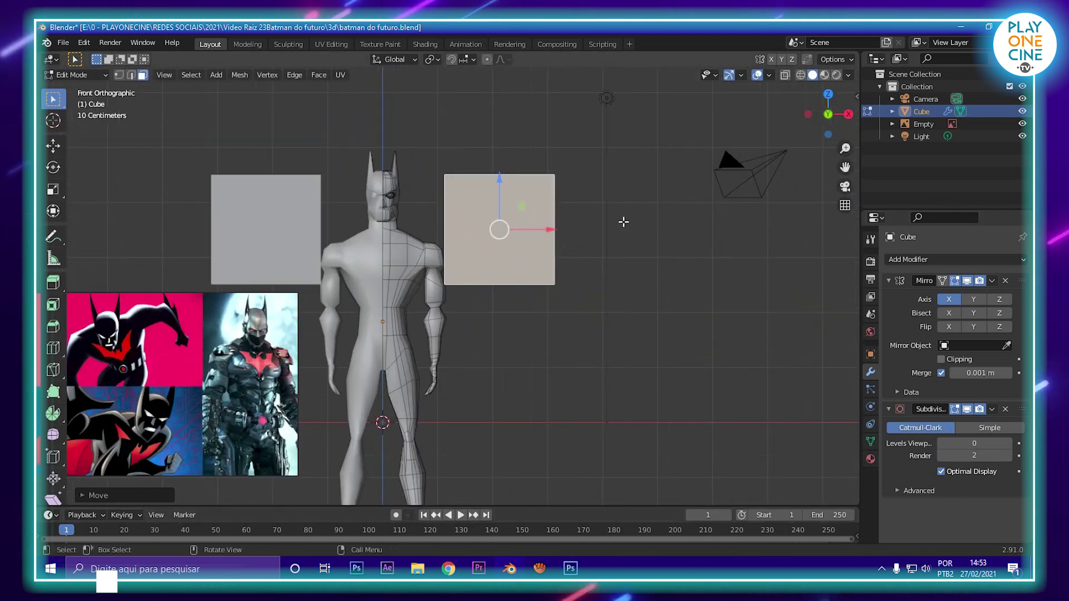
scroll(623, 222, "up", 3)
left_click_drag(590, 189, 455, 211)
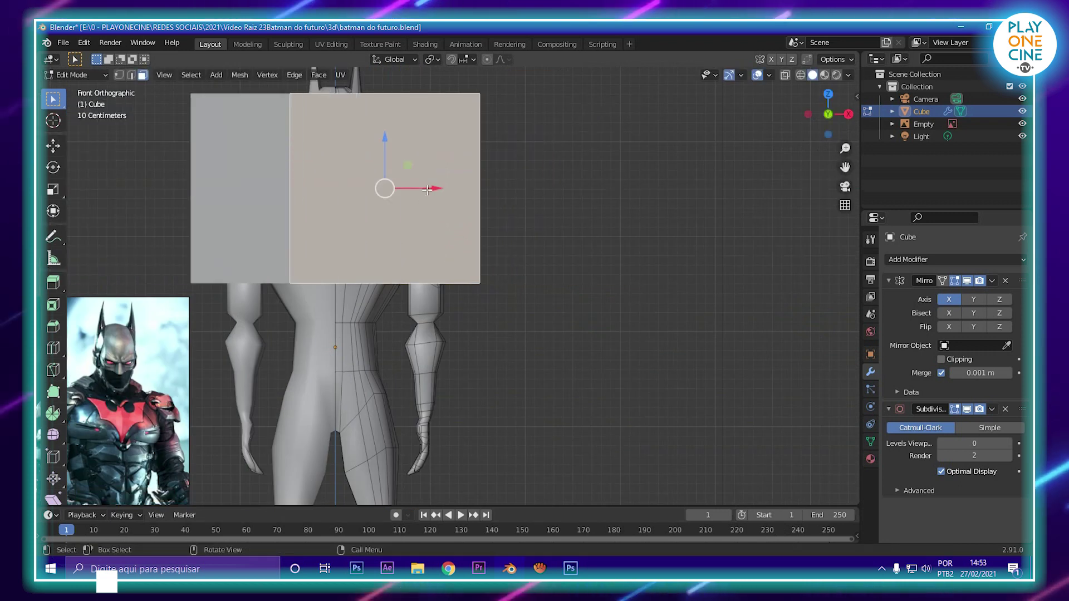
key("s")
left_click(507, 209)
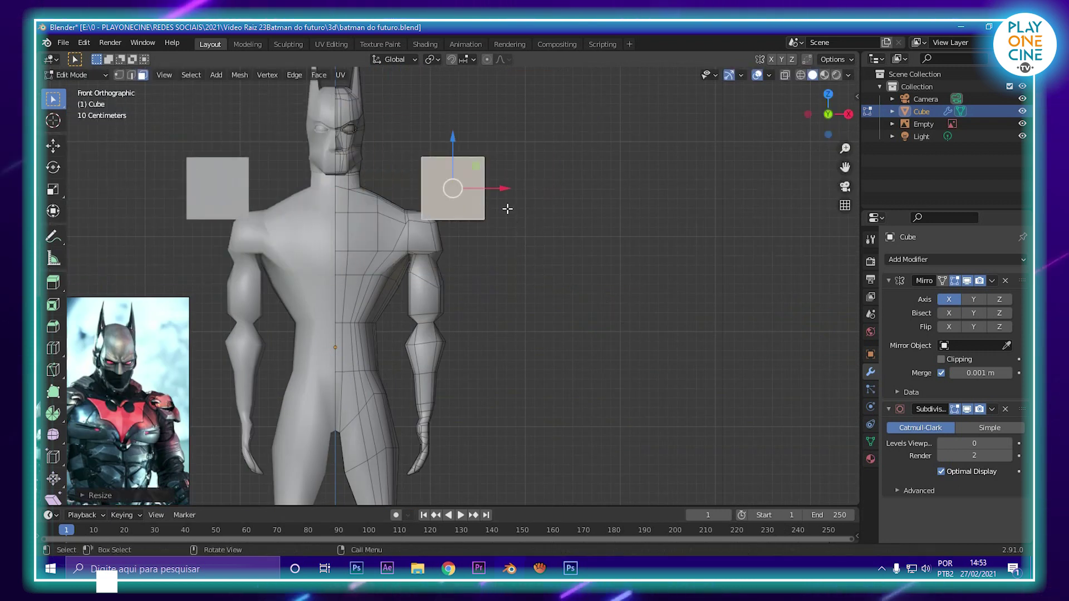
Step: Move the square inward and down over the upper chest, and scale it to about half its size
left_click_drag(506, 183, 430, 191)
scroll(423, 179, "up", 3)
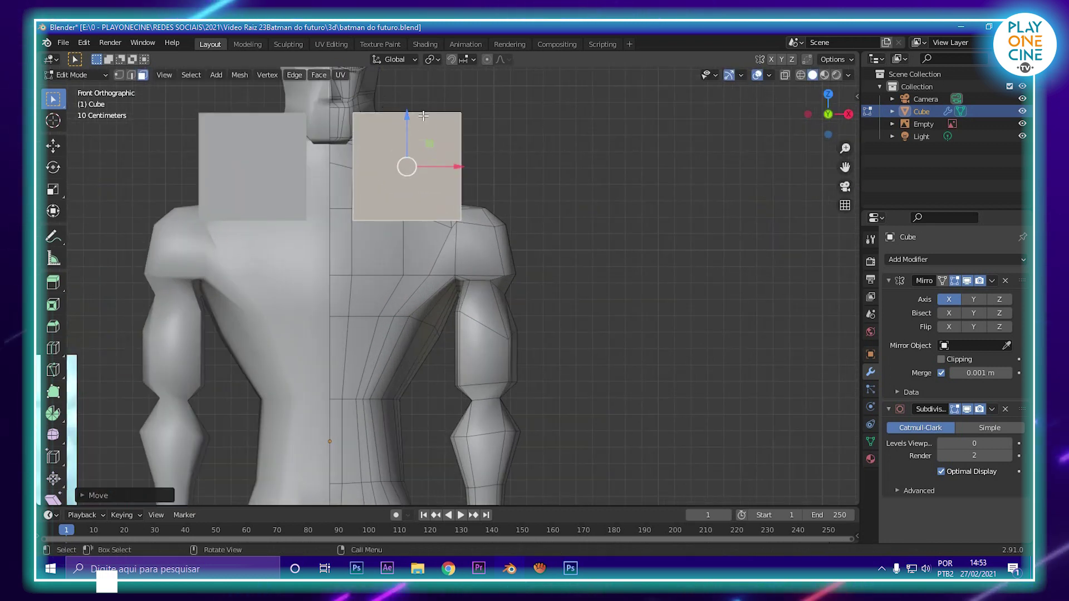
left_click_drag(415, 108, 415, 162)
key("s")
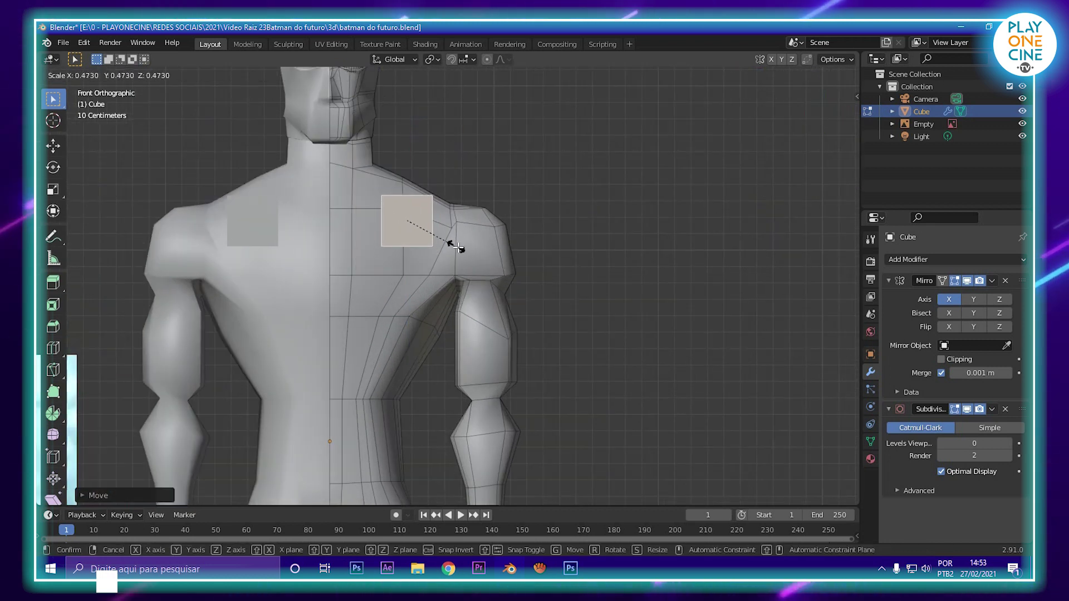
left_click(462, 251)
Step: Position the square lower on the chest, close beside the body's centre line
middle_click_drag(462, 251, 562, 245, "shift")
scroll(561, 245, "up", 2)
left_click_drag(534, 167, 517, 260)
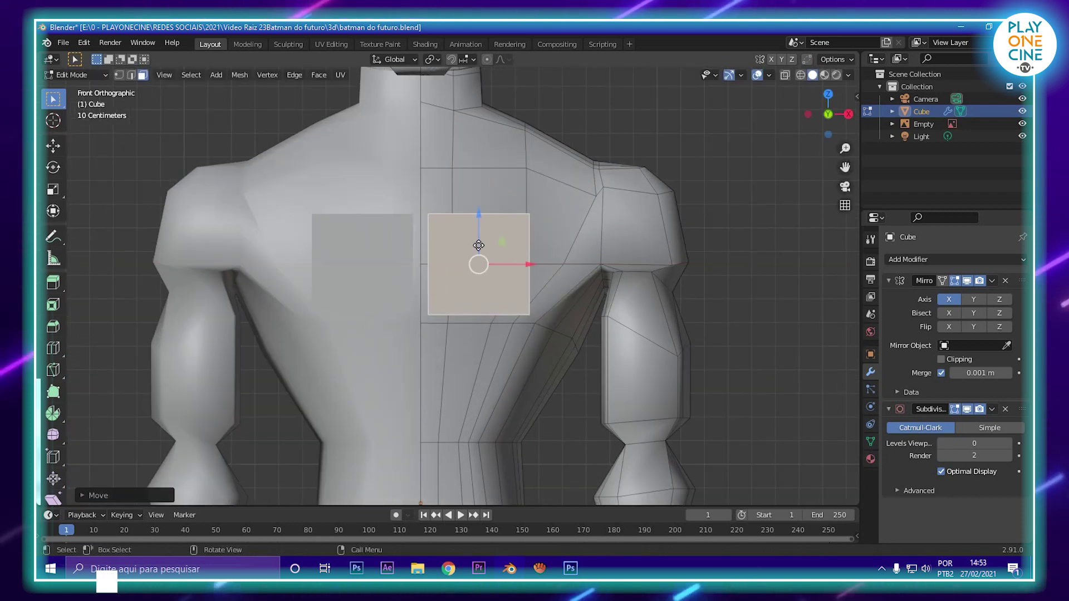
left_click_drag(480, 222, 481, 212)
Step: Examine the square's placement in front of the torso and compare it with the bat emblem in the reference images
middle_click_drag(489, 215, 493, 141, "shift")
scroll(543, 227, "down", 7)
middle_click_drag(544, 227, 497, 224)
middle_click_drag(336, 356, 347, 364)
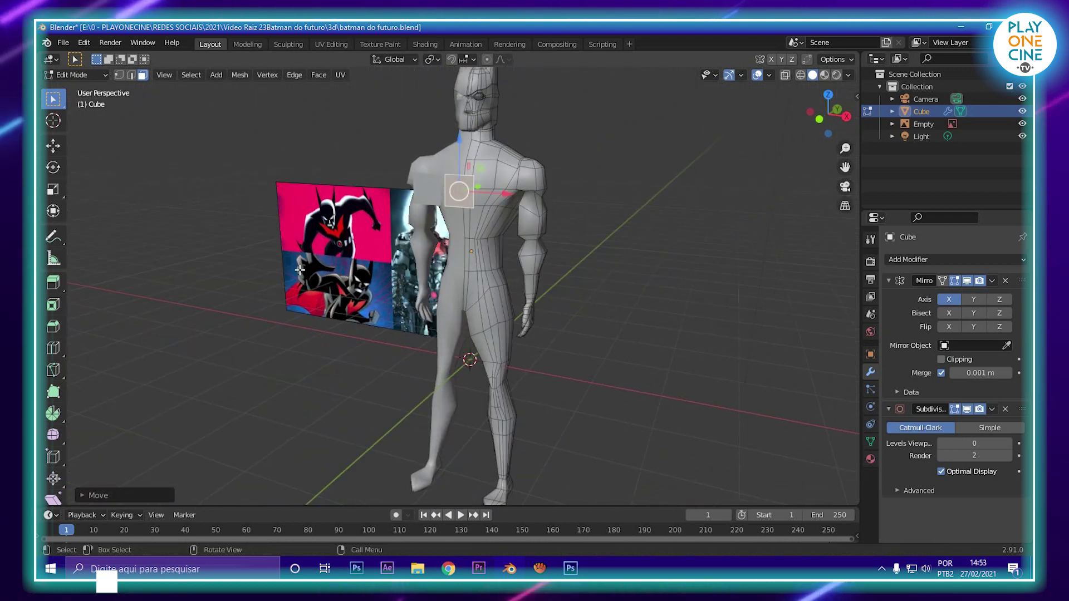
scroll(337, 188, "up", 2)
middle_click_drag(474, 201, 540, 306)
middle_click_drag(538, 279, 516, 275)
middle_click_drag(531, 208, 418, 340)
scroll(412, 334, "up", 4)
scroll(445, 290, "down", 1)
middle_click_drag(446, 282, 465, 281)
middle_click_drag(466, 281, 419, 352, "shift")
scroll(419, 352, "down", 2)
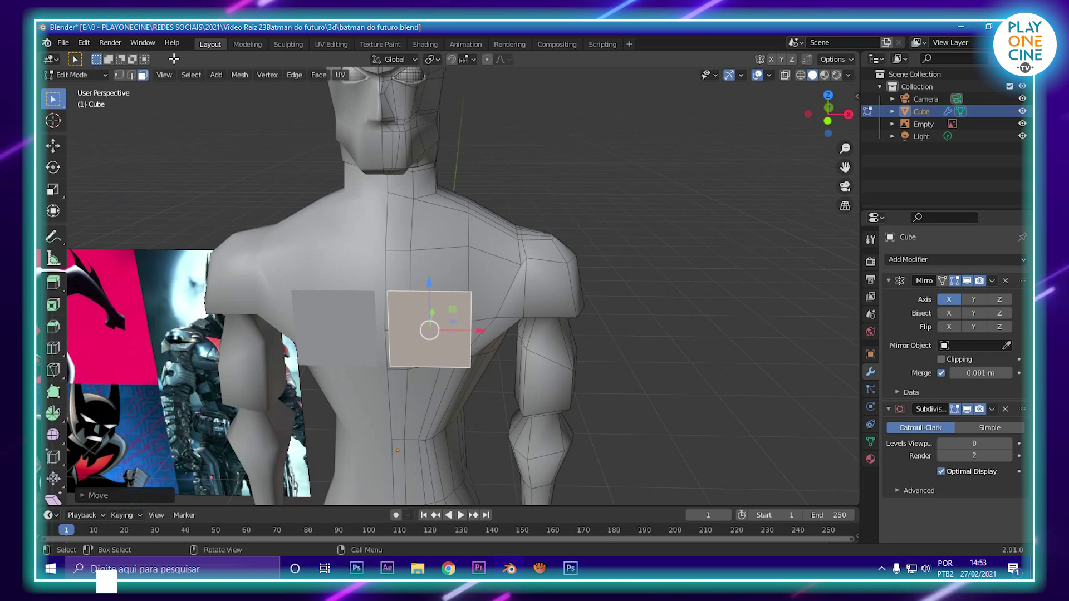
Step: Select the square's upper vertices in vertex mode and extrude them upward along Z
left_click(117, 74)
left_click(391, 291)
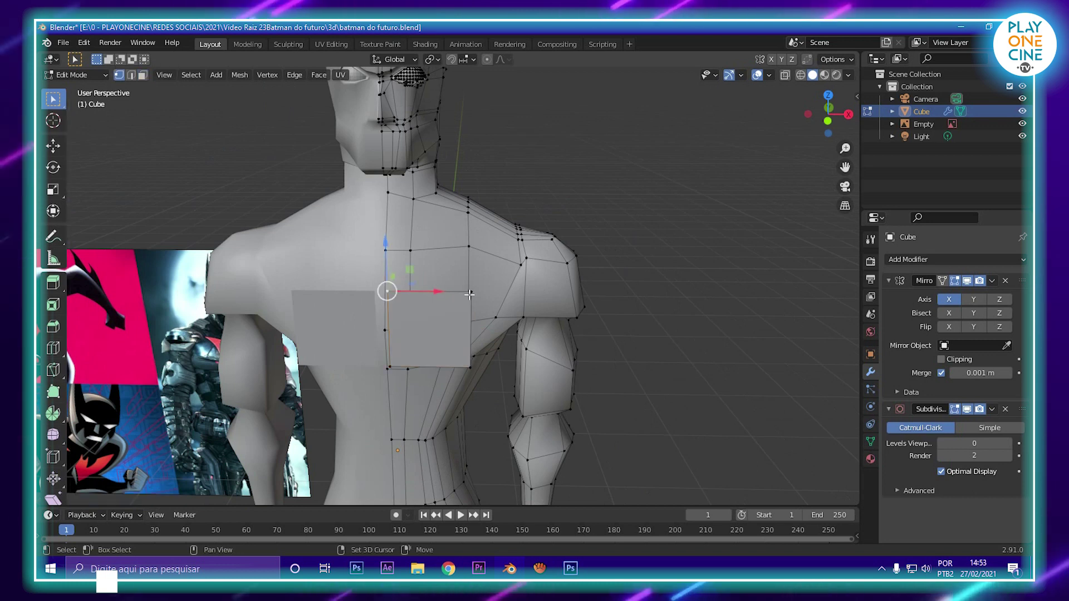
key("e")
key("z")
left_click(477, 254)
middle_click_drag(477, 255, 377, 358)
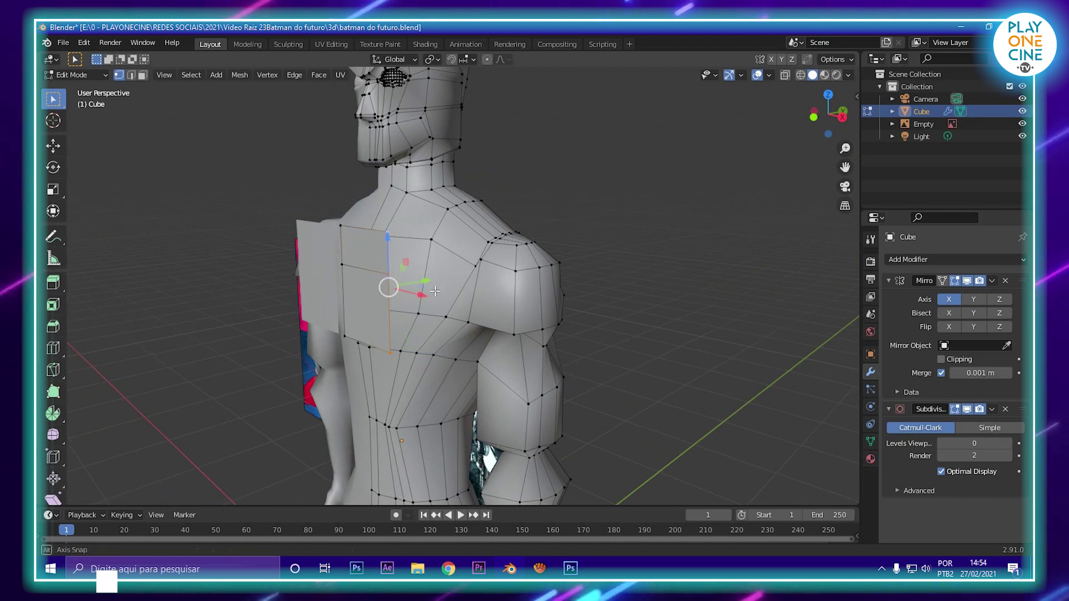
Step: Extrude the plate's outer edge outward along X and scale the new edge down so the plate tapers toward the shoulder
middle_click_drag(433, 291, 501, 261)
key("g")
key("x")
left_click(537, 266)
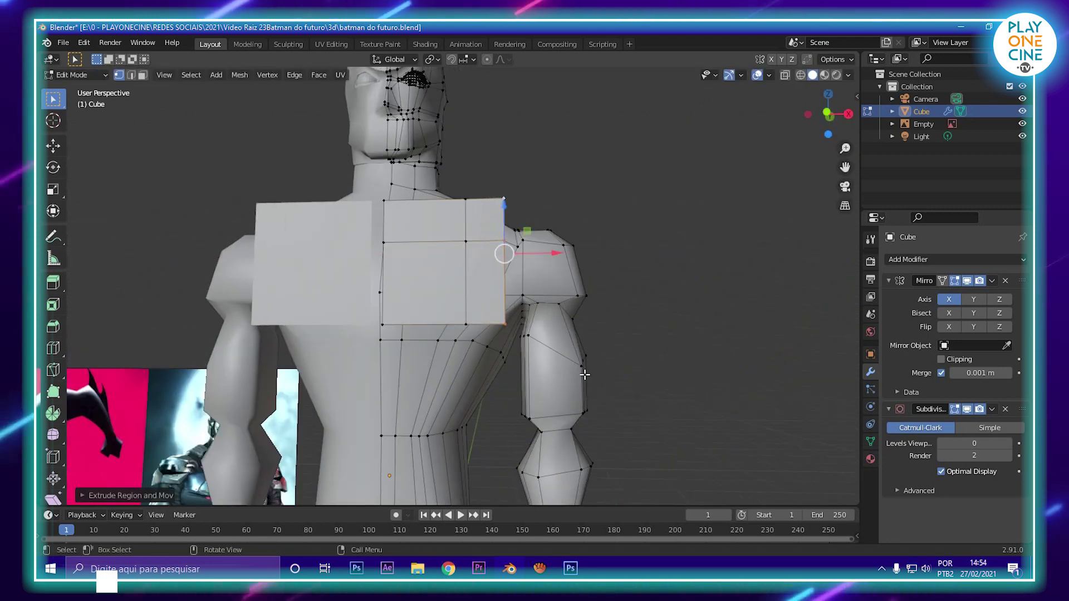
key("s")
left_click(533, 333)
middle_click_drag(531, 332, 503, 279)
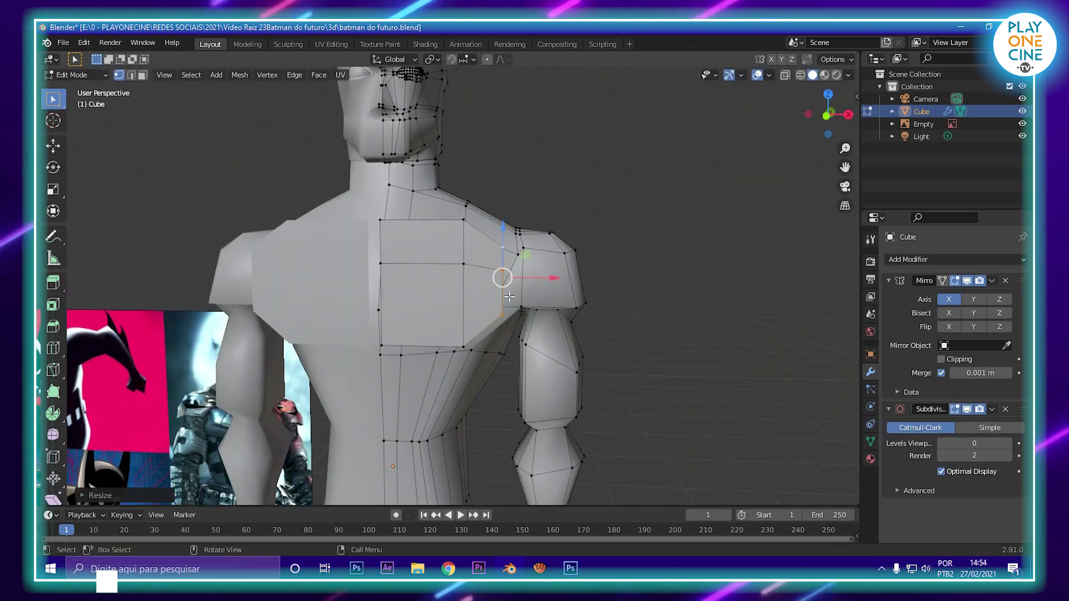
Step: Extrude the tapered outer edge a little further toward the shoulder and nudge it back slightly along X
key("g")
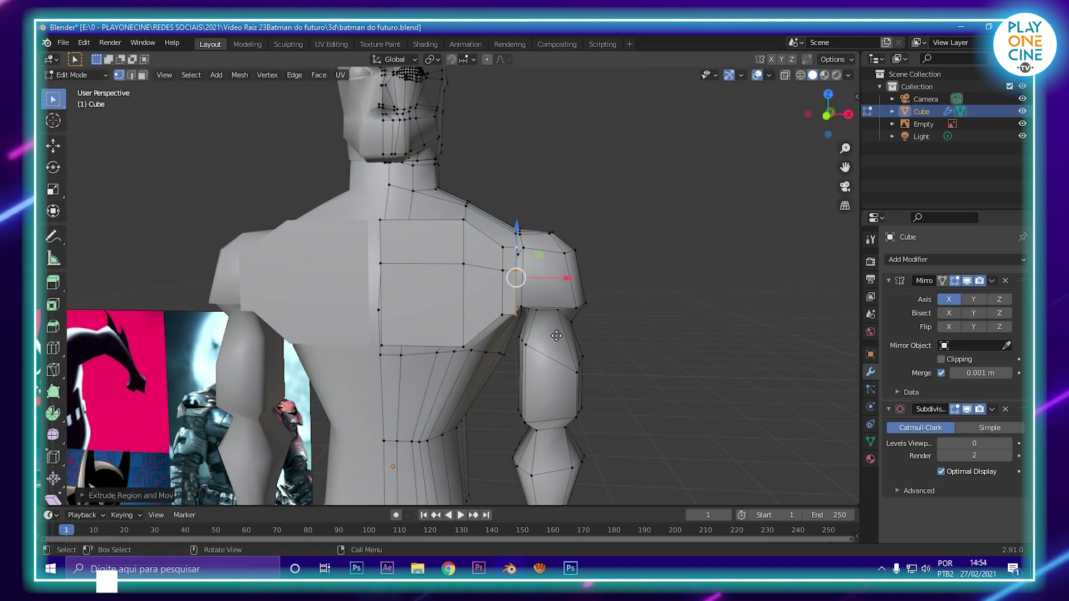
left_click(546, 299)
left_click_drag(565, 278, 559, 279)
middle_click_drag(559, 280, 407, 214)
scroll(407, 213, "up", 2)
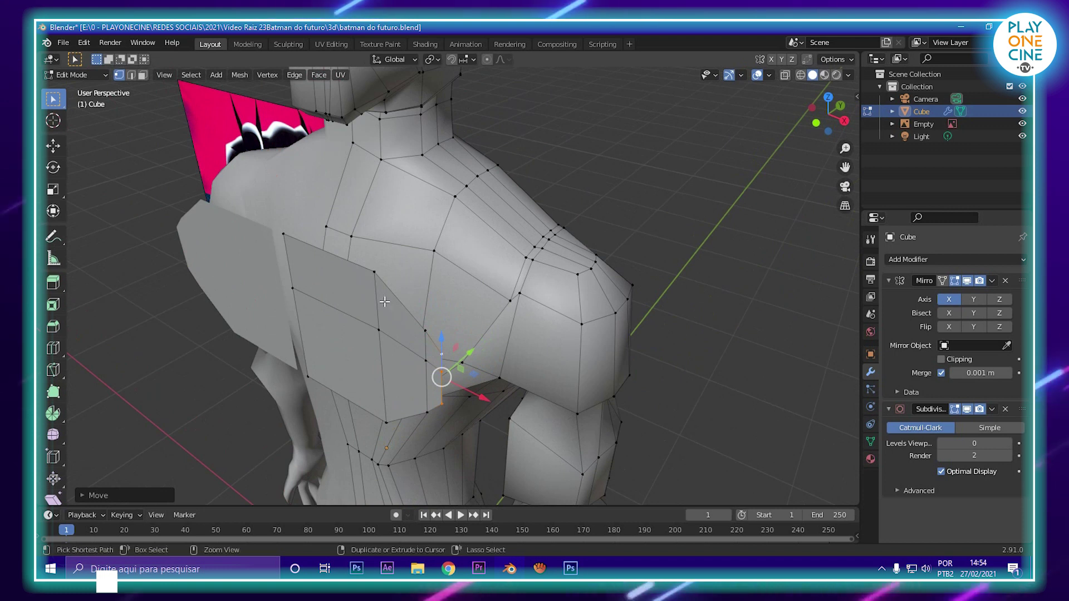
Step: Add an empty second material slot and darken the existing material's base colour to a value of 0.247
left_click(870, 459)
left_click(1022, 259)
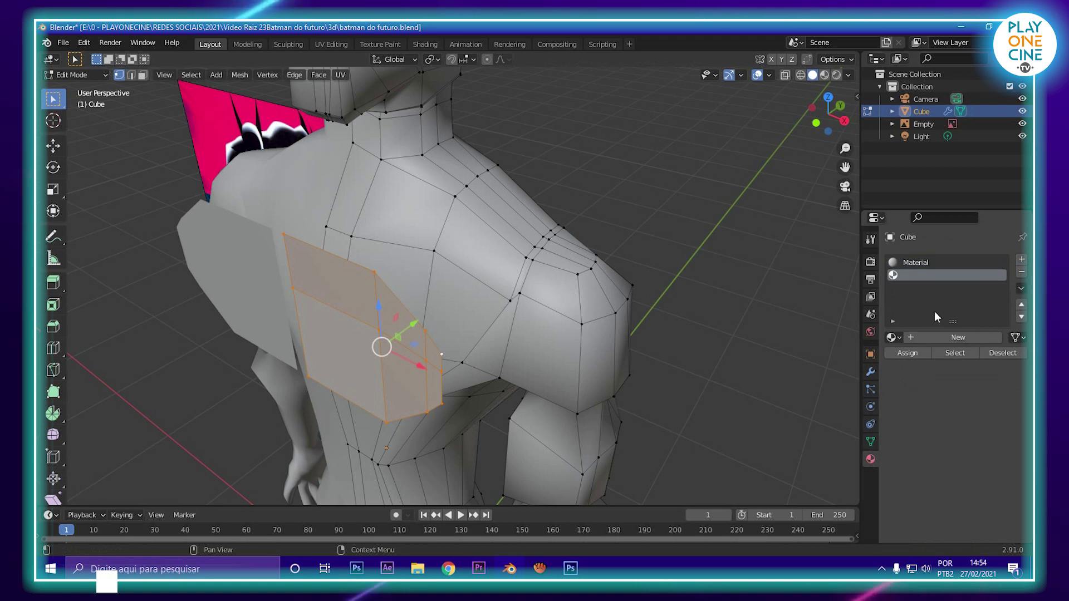
left_click(927, 264)
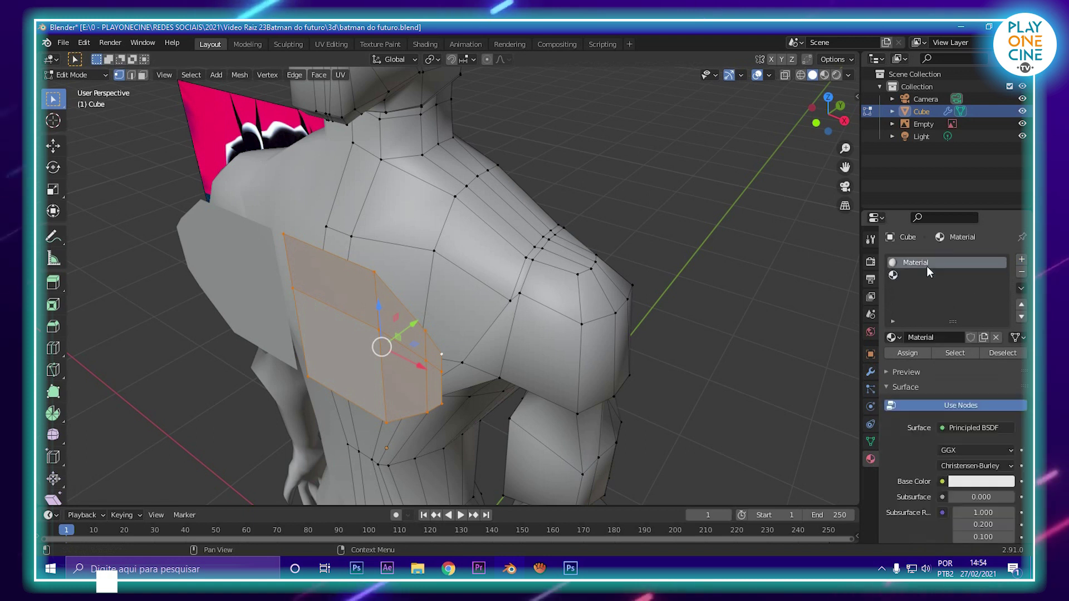
left_click(991, 482)
left_click_drag(1006, 346, 1008, 371)
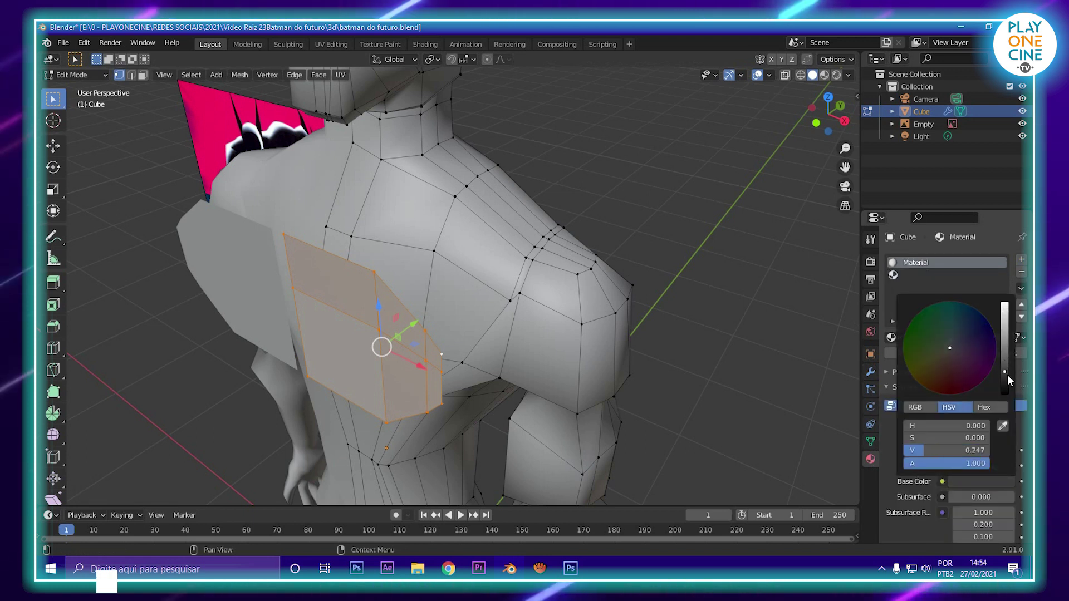
Step: Switch the viewport to material preview and create a new material with a dark blue base colour in the empty slot
left_click(825, 76)
scroll(515, 282, "down", 3)
mouse_move(515, 282)
middle_mouse_down()
mouse_move(525, 234)
mouse_move(527, 289)
middle_mouse_up()
scroll(527, 289, "up", 1)
left_click(928, 275)
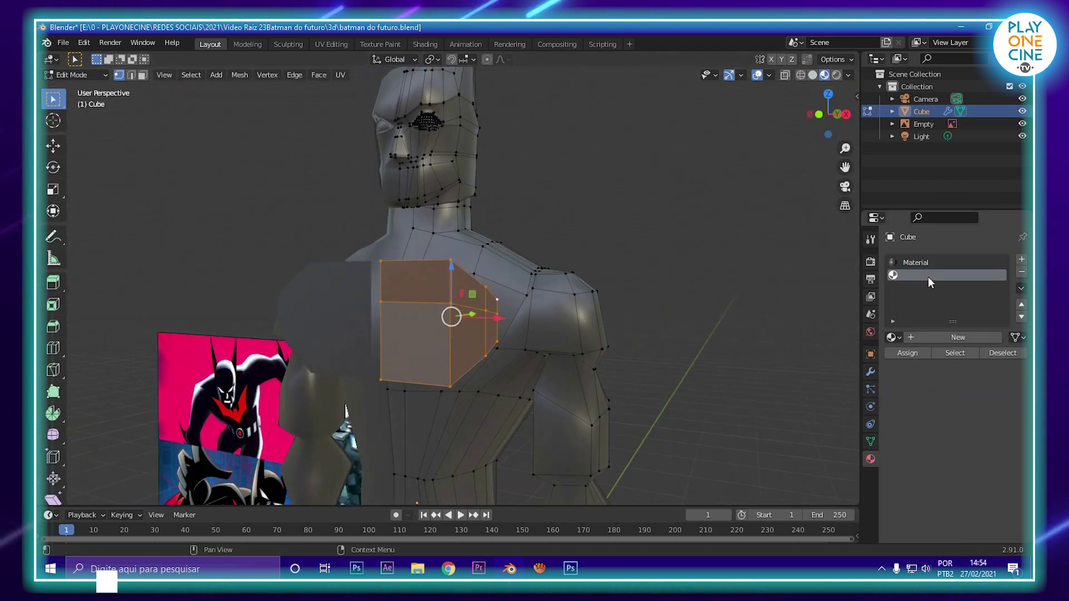
left_click(954, 338)
left_click(986, 482)
left_click_drag(1003, 354, 973, 337)
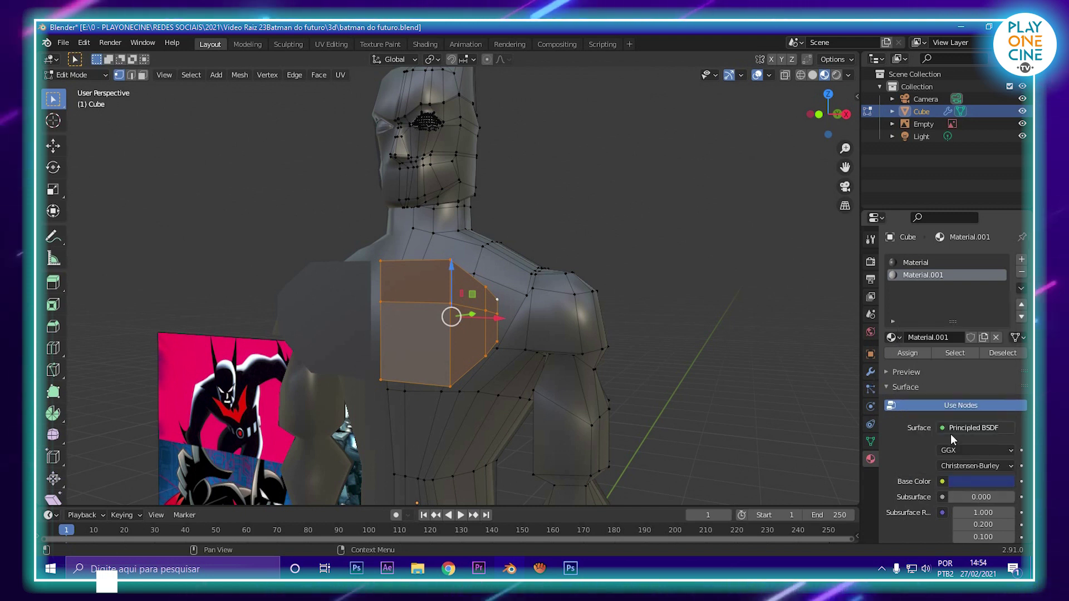
Step: Assign the blue material to the selected chest plate and brighten its base colour
left_click(917, 347)
middle_click_drag(526, 354, 477, 390)
left_click(983, 484)
left_click_drag(1004, 333, 1005, 300)
Step: Move the plate's upper vertices back along Y toward the upper chest
middle_click_drag(378, 316, 352, 338)
left_click_drag(407, 358, 412, 355)
left_click(412, 355)
middle_click_drag(412, 355, 386, 276)
left_click(385, 280)
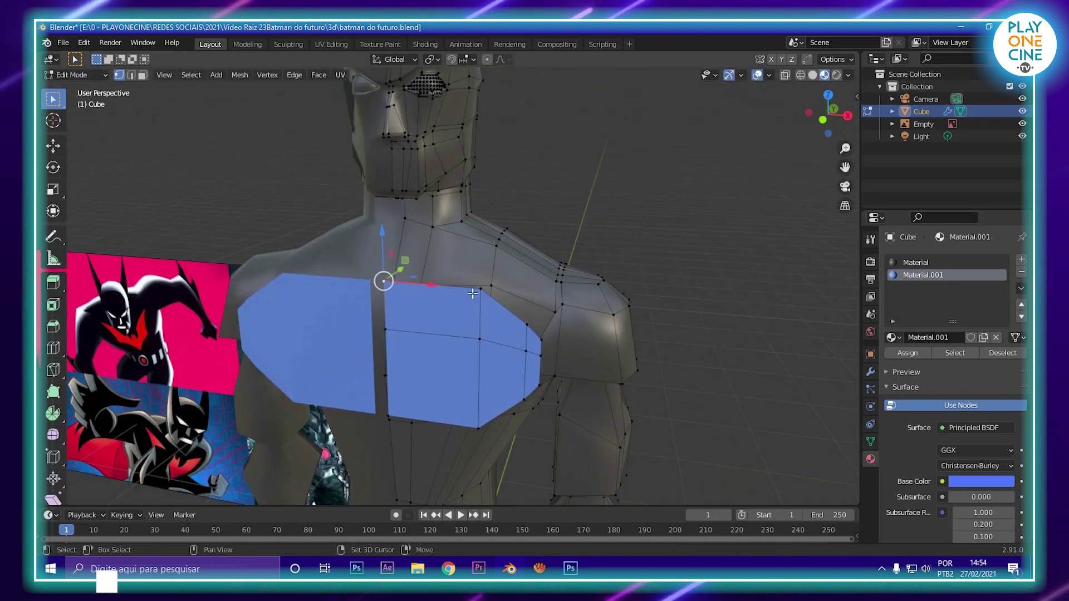
middle_click_drag(539, 342, 502, 274)
key("g")
key("y")
left_click(446, 308)
middle_click_drag(519, 232, 461, 263)
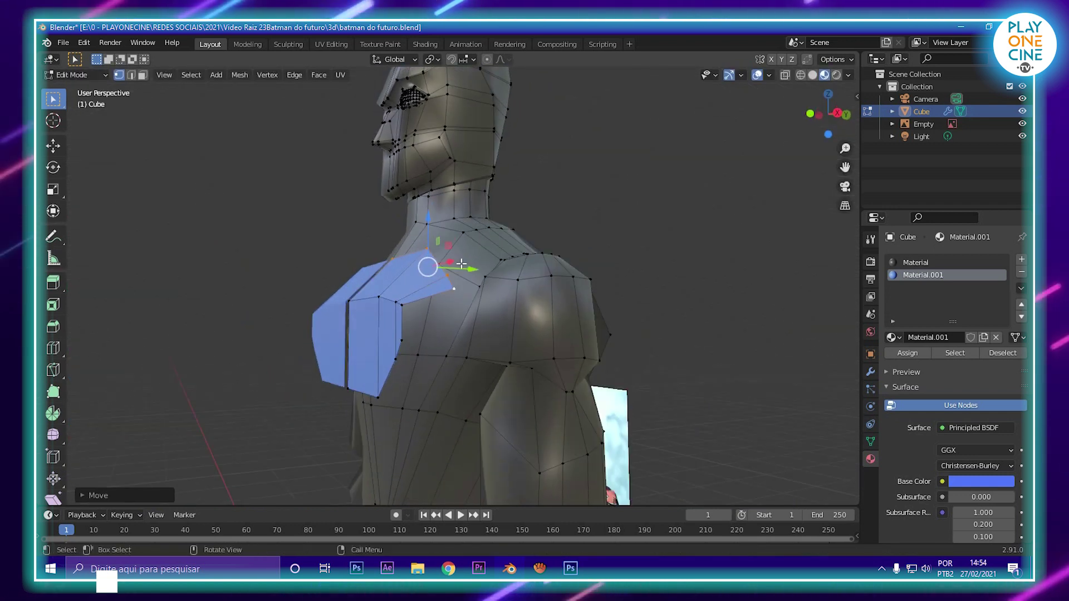
left_click(812, 76)
left_click(803, 76)
left_click(813, 76)
left_click(825, 75)
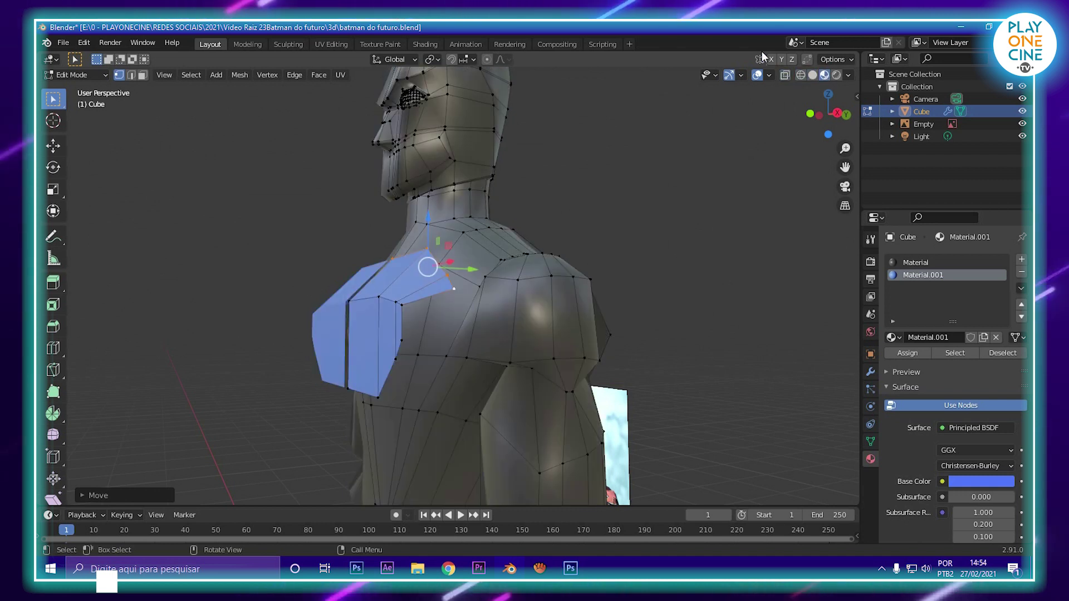
Step: Move the plate's outer vertices back along Y toward the body and shift the outermost ones inward along X
middle_click_drag(488, 229, 459, 251)
scroll(456, 273, "up", 2)
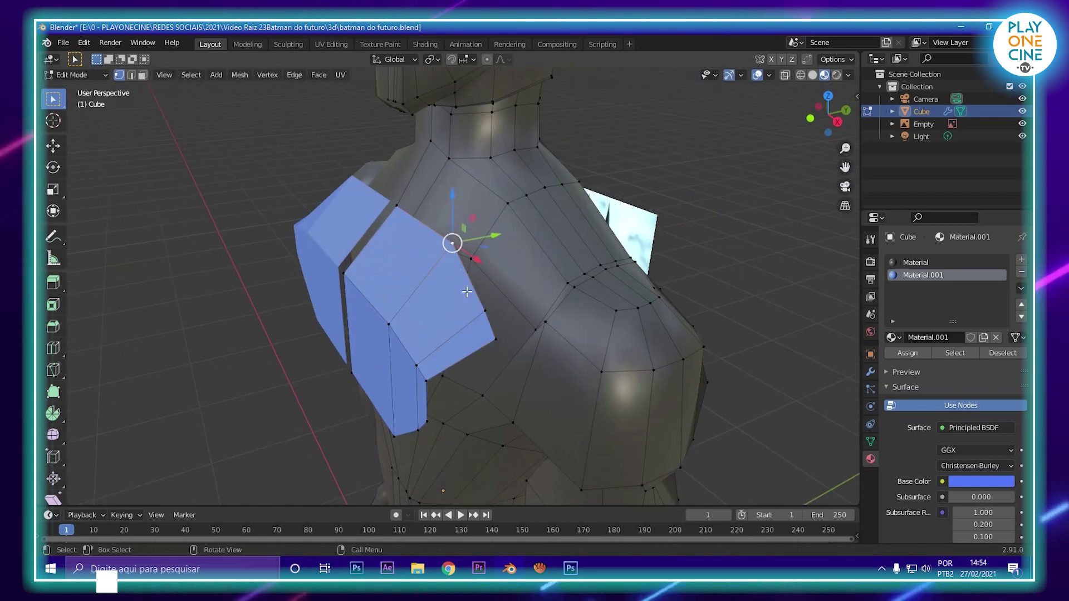
middle_click_drag(493, 332, 434, 328)
left_click_drag(447, 328, 484, 324)
middle_click_drag(483, 324, 552, 306)
middle_click_drag(502, 353, 453, 328)
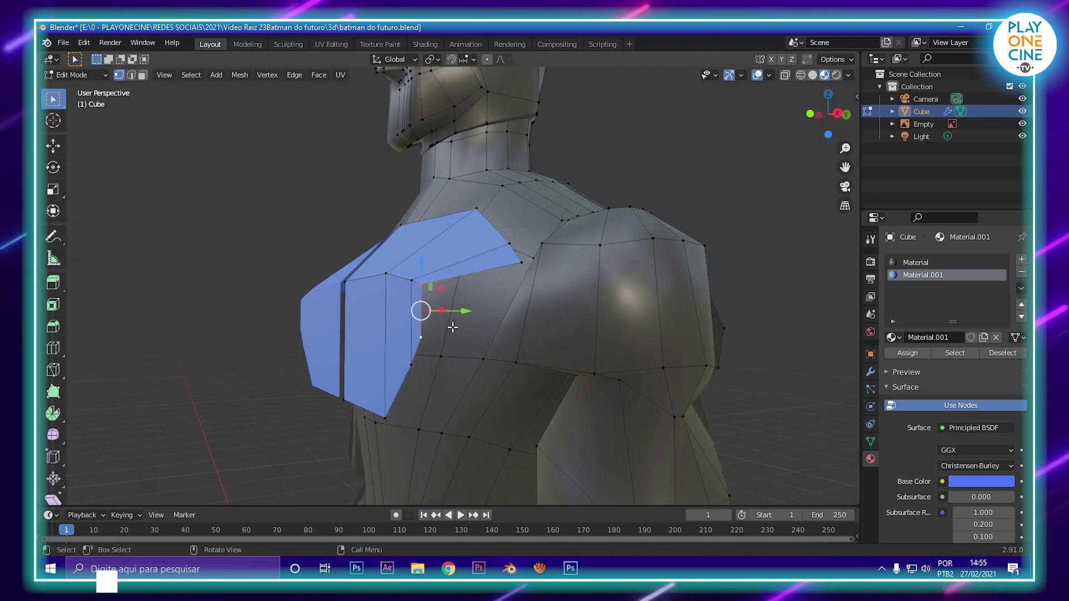
left_click_drag(469, 316, 556, 312)
middle_click_drag(556, 312, 600, 238)
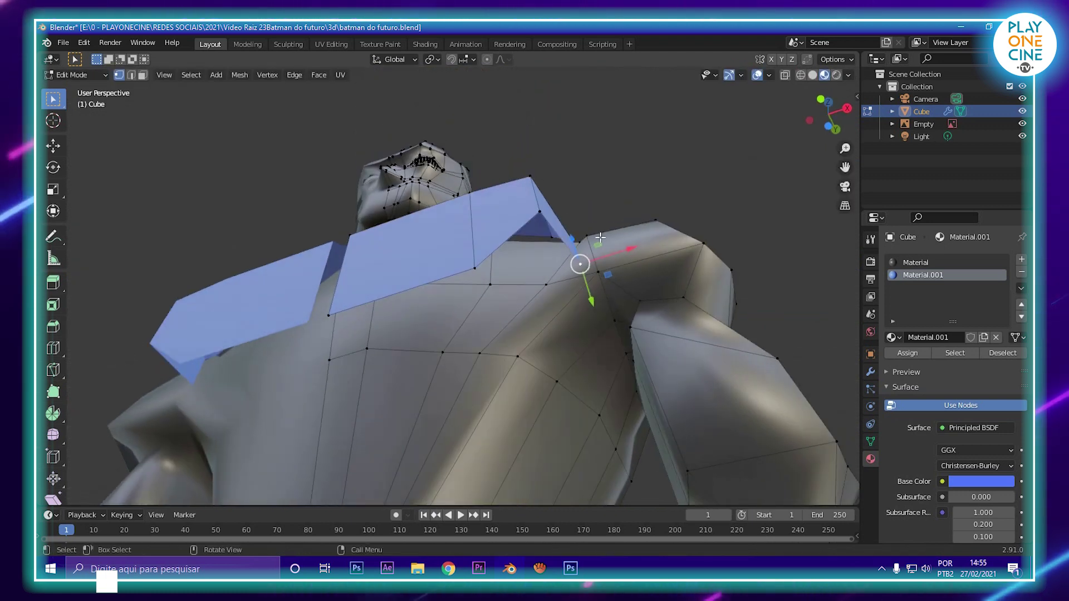
left_click_drag(616, 253, 550, 220)
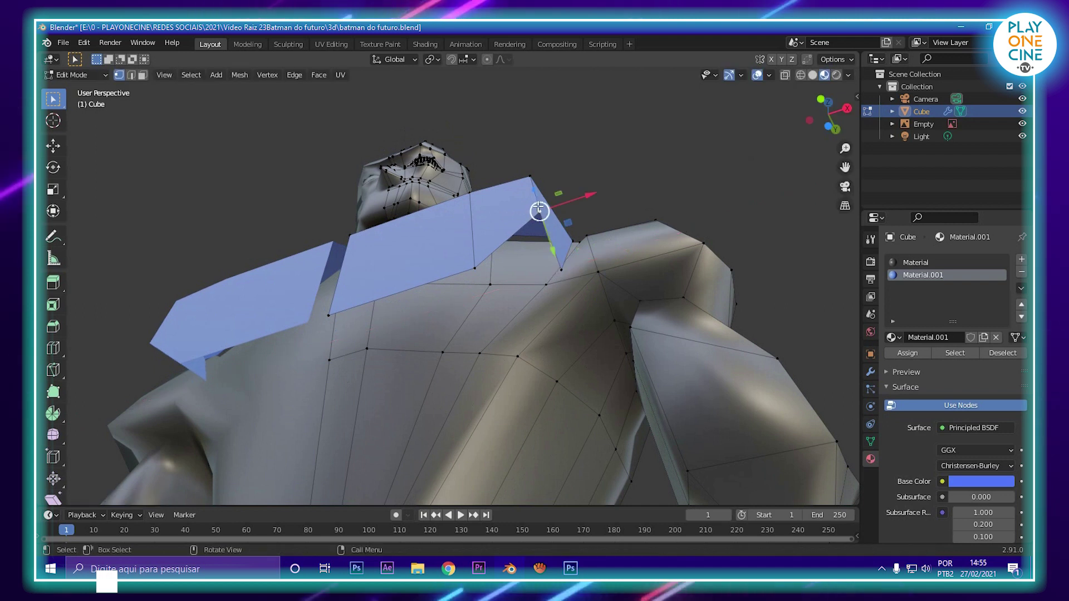
Step: Pull the plate's remaining outer and lower vertices back along Y and inward along X to follow the chest's curve
middle_click_drag(531, 179, 476, 416)
left_click_drag(465, 409, 528, 371)
middle_click_drag(529, 371, 593, 320)
left_click_drag(591, 355, 525, 339)
middle_click_drag(525, 340, 565, 303)
left_click(460, 435, "shift")
middle_click_drag(459, 435, 424, 441)
left_click_drag(447, 365, 487, 348)
Step: Scale the plate's middle column of vertices closer together along Z
key("s")
key("z")
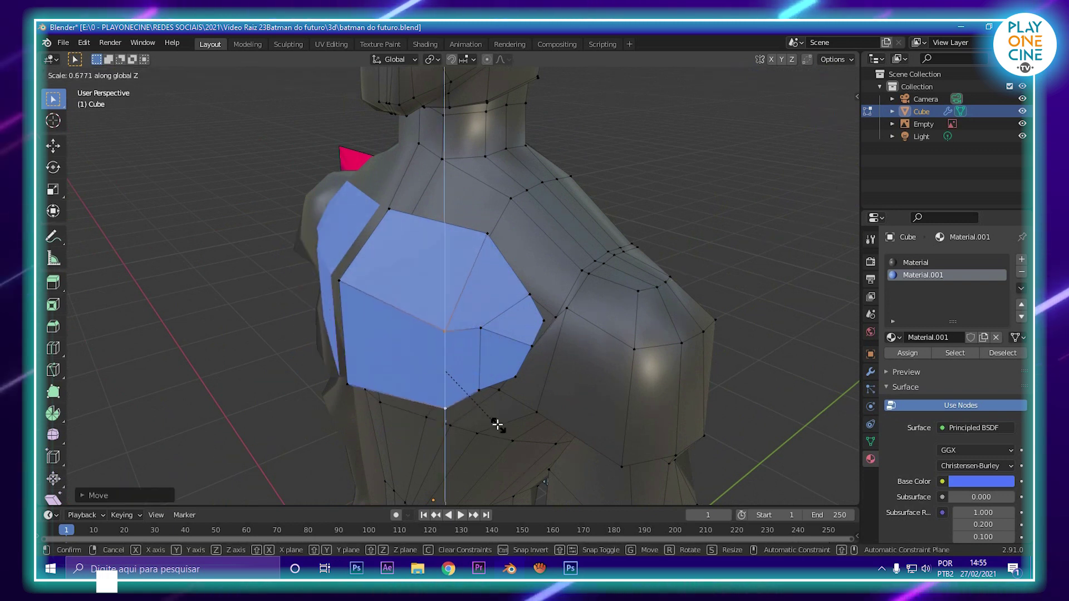
left_click(503, 426)
middle_click_drag(502, 426, 447, 422)
key("s")
key("z")
left_click(532, 423)
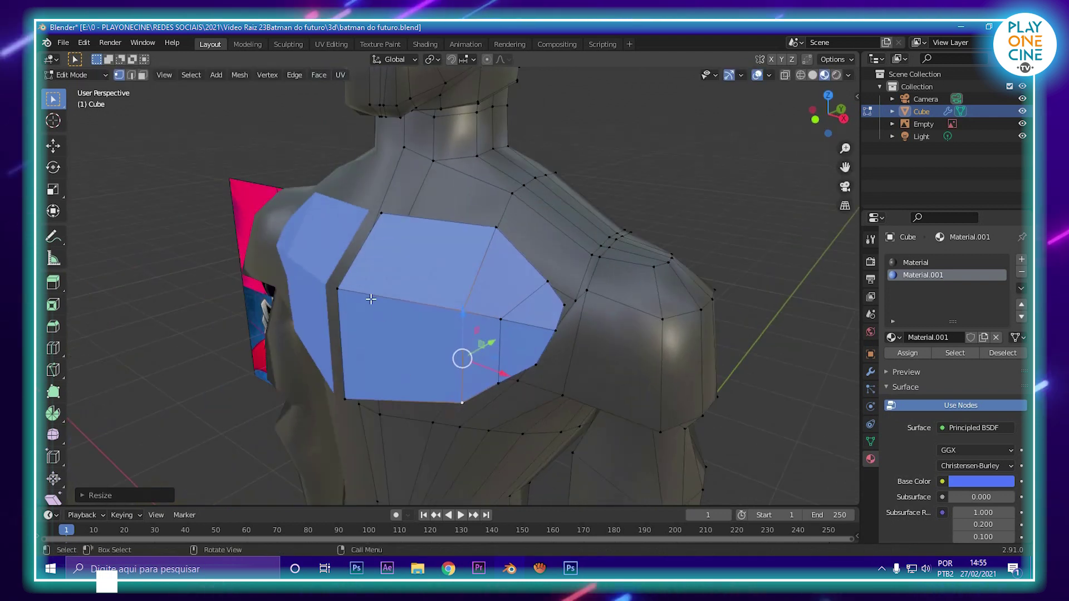
Step: Move the plate's inner vertices along Y so they sit just in front of the chest
key("g")
key("shift+z")
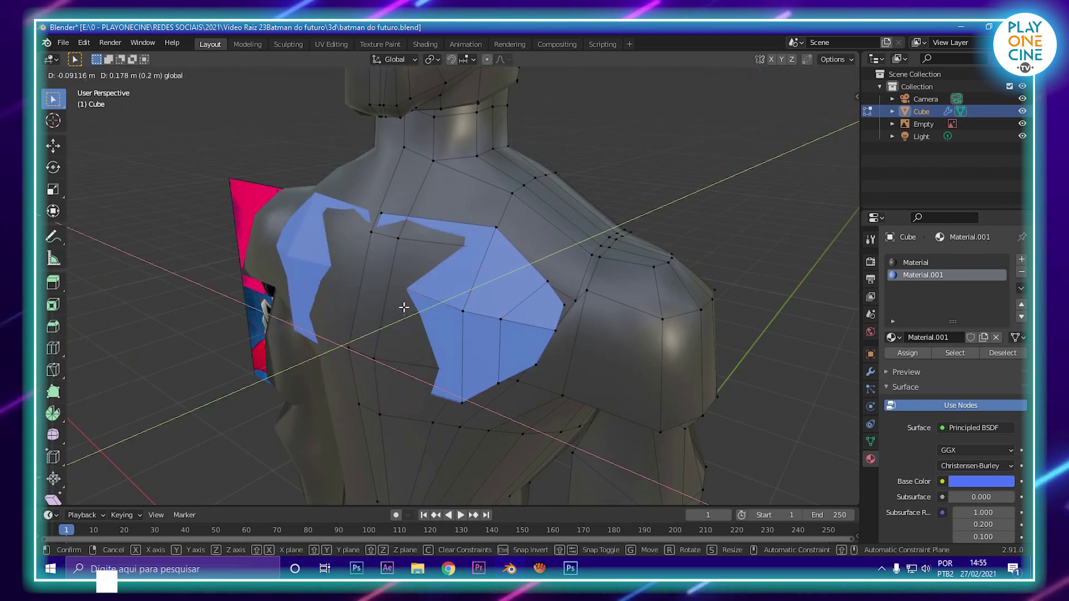
key("y")
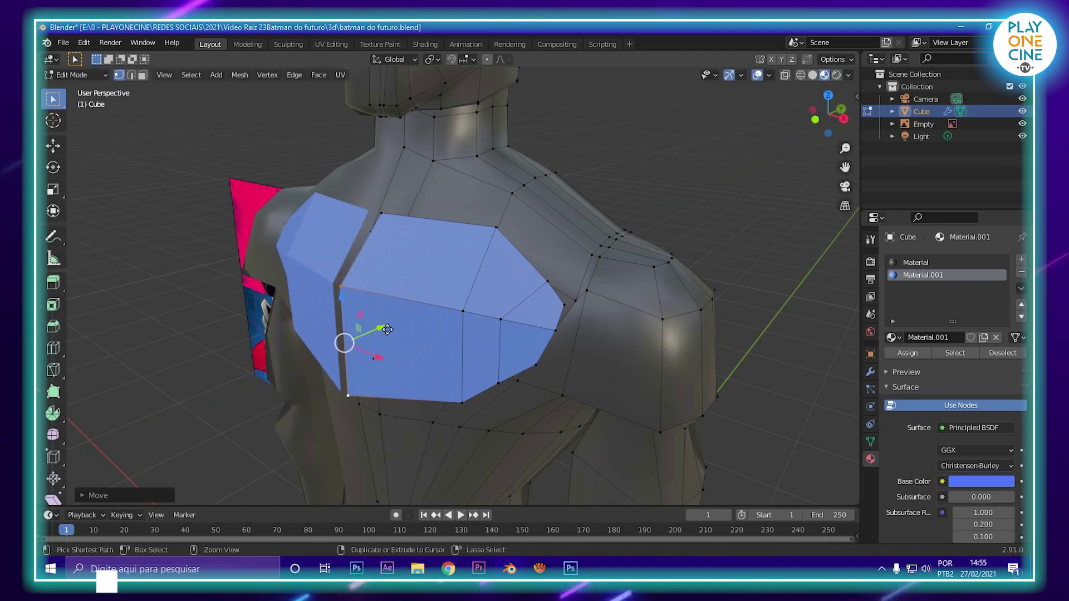
left_click(385, 323)
middle_click_drag(385, 323, 529, 254)
scroll(502, 290, "up", 1)
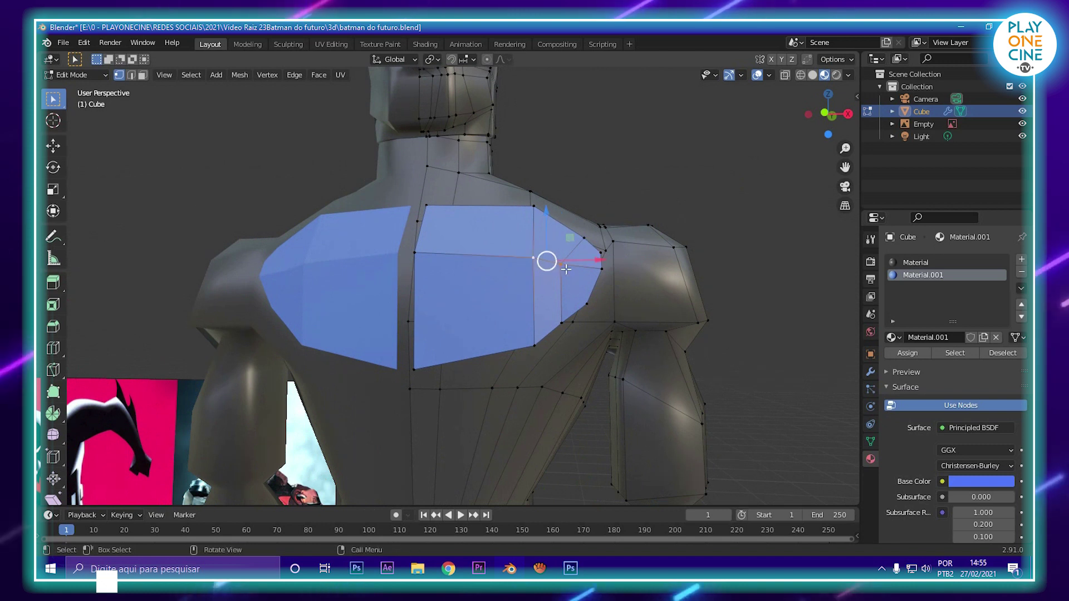
Step: Spread the selected vertices of the plate's outer half along X and nudge them into place on the chest
key("s")
key("x")
left_click(621, 284)
middle_click_drag(620, 284, 579, 345)
left_click_drag(579, 345, 584, 348)
scroll(583, 348, "down", 2)
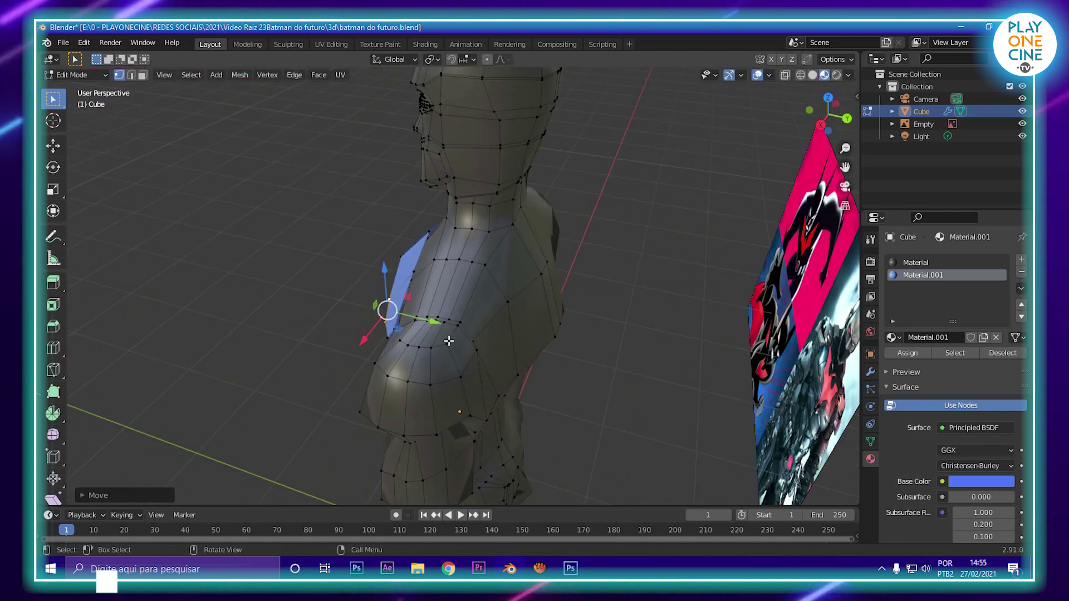
Step: Select the whole linked plate, give it a slight thickness, and return to Object Mode
middle_click_drag(437, 343, 545, 296)
scroll(546, 264, "up", 3)
key("ctrl+l")
key("Tab")
scroll(461, 232, "down", 3)
scroll(555, 280, "up", 3)
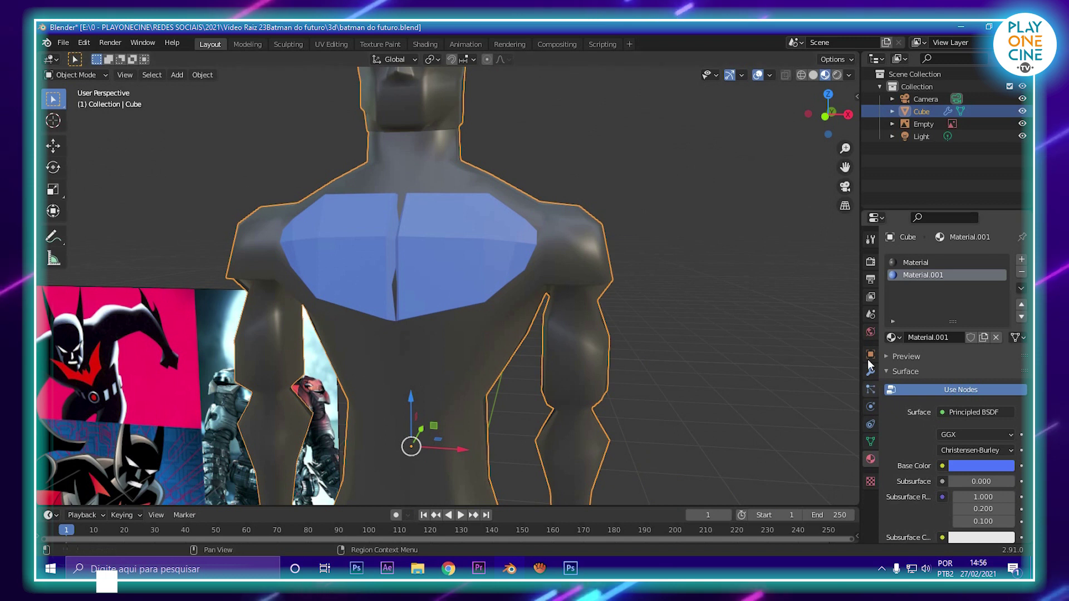
Step: Set the Subdivision modifier's viewport level to 1 and compare the smoothed chest plates in Object and Edit Mode
left_click(870, 332)
left_click(870, 459)
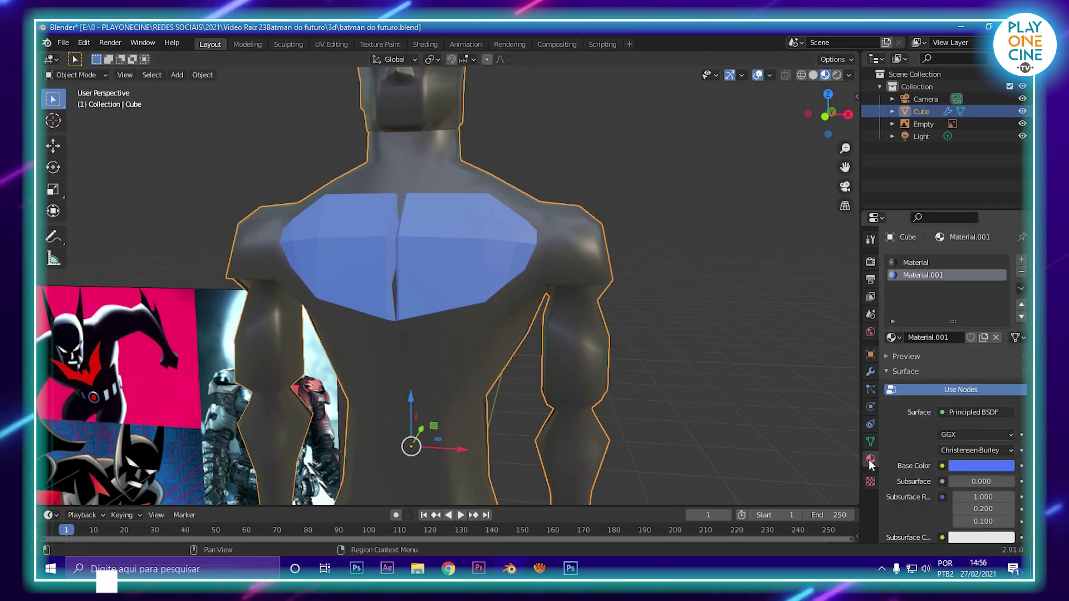
left_click(870, 371)
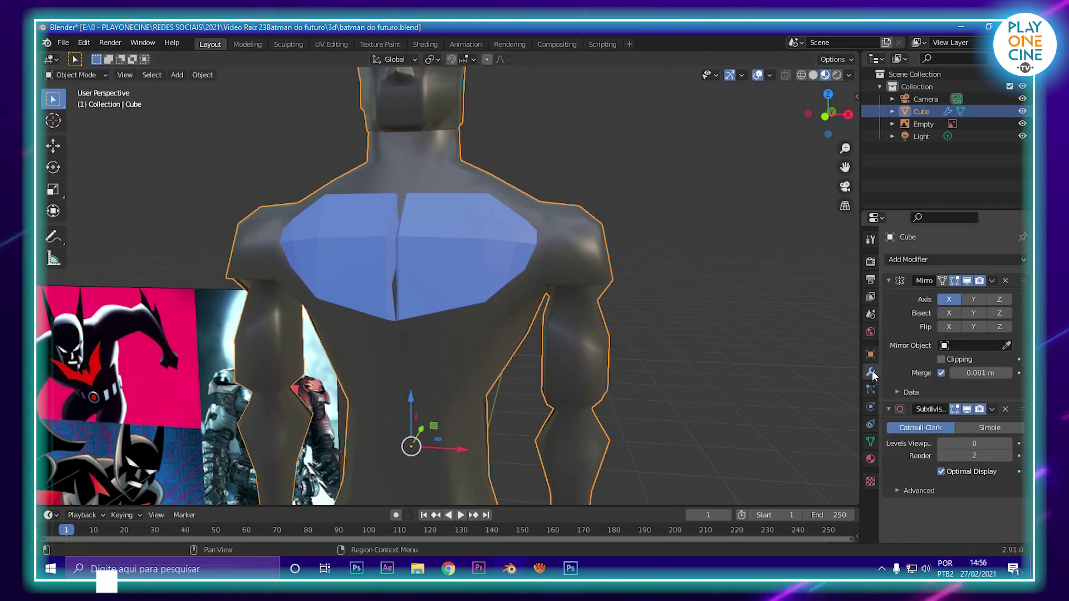
left_click(1005, 443)
middle_click_drag(530, 330, 545, 349)
scroll(545, 349, "up", 3)
key("Tab")
key("Tab")
key("Tab")
key("Tab")
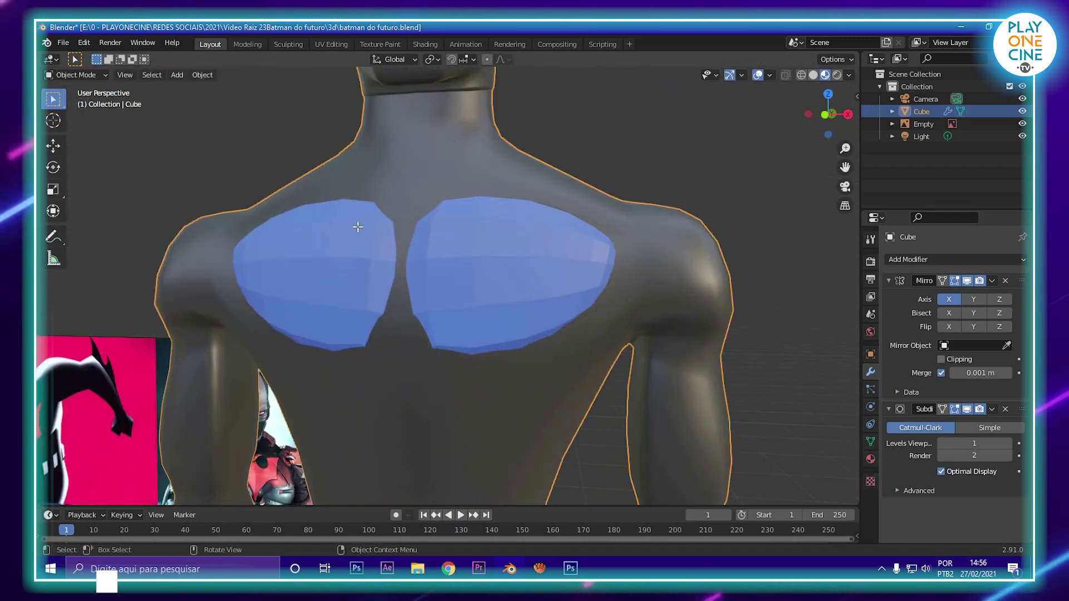
Step: Apply smooth shading to the character mesh
left_click(202, 75)
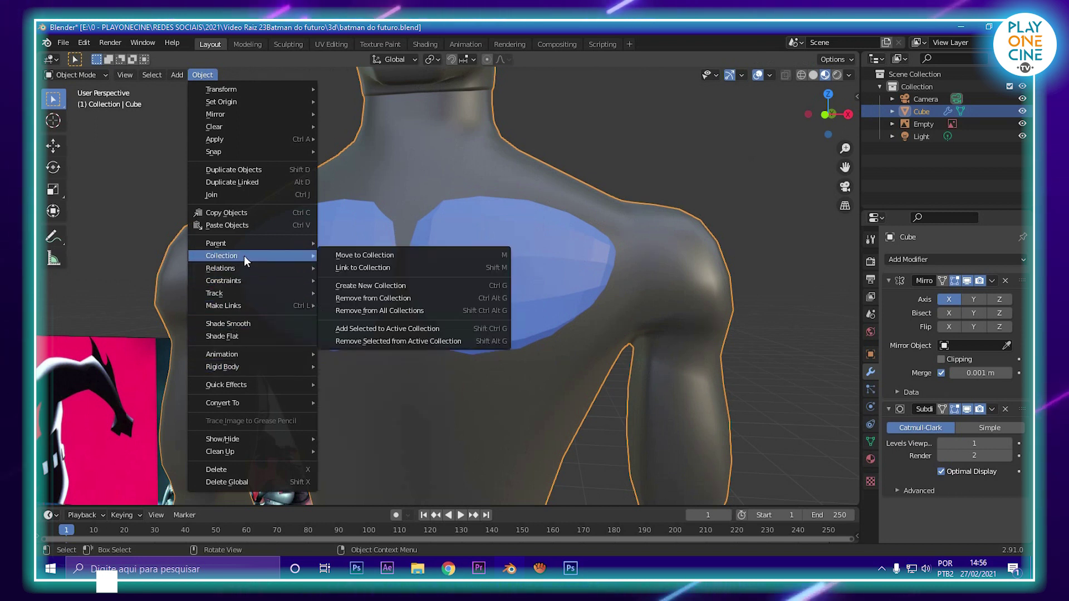
left_click(241, 324)
mouse_move(564, 285)
middle_mouse_down()
mouse_move(477, 309)
mouse_move(567, 289)
middle_mouse_up()
Step: Add a loop cut around the plate's thickness in Edit Mode and slide it close to the rim
key("Tab")
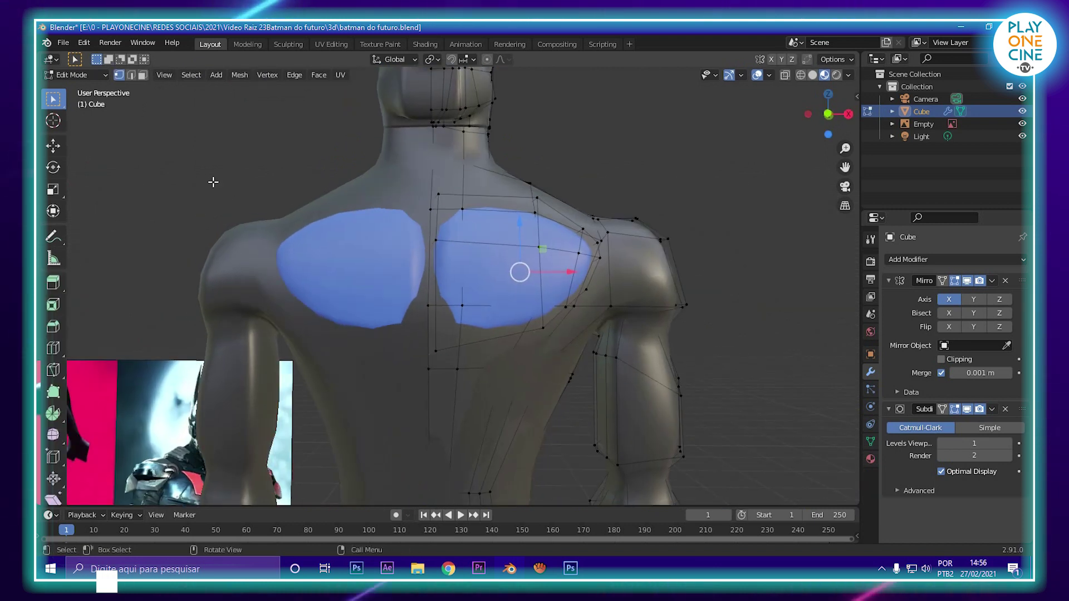
middle_click_drag(618, 251, 397, 124)
scroll(544, 260, "up", 4)
key("ctrl+r")
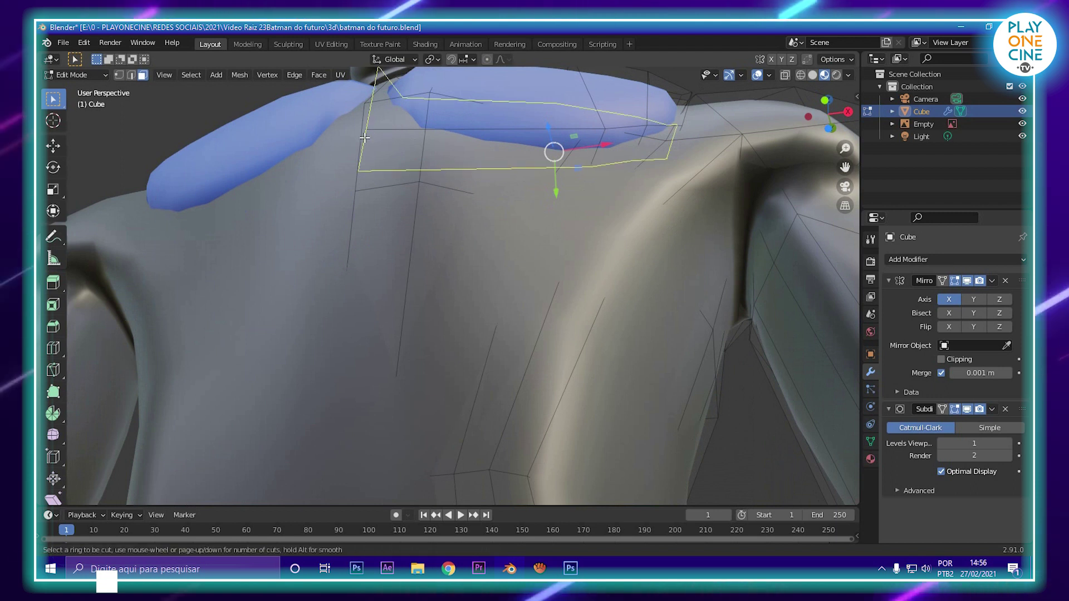
left_click(361, 120)
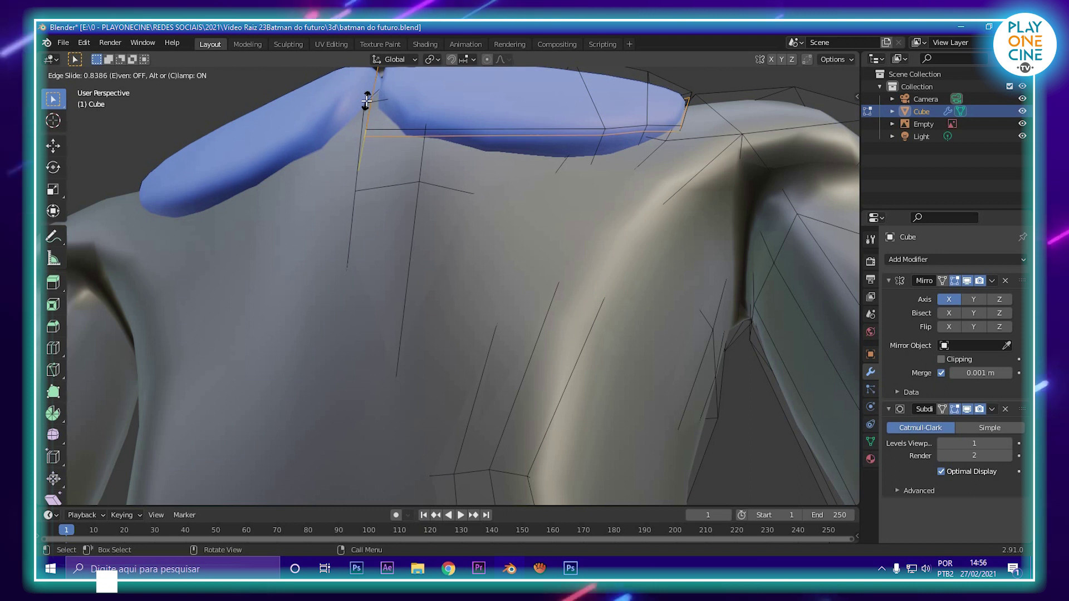
left_click(401, 150)
Step: Add a vertical loop cut to the plate and slide it tight against the inner edge beside the centre line
middle_click_drag(401, 149, 499, 239)
key("ctrl+r")
left_click(490, 175)
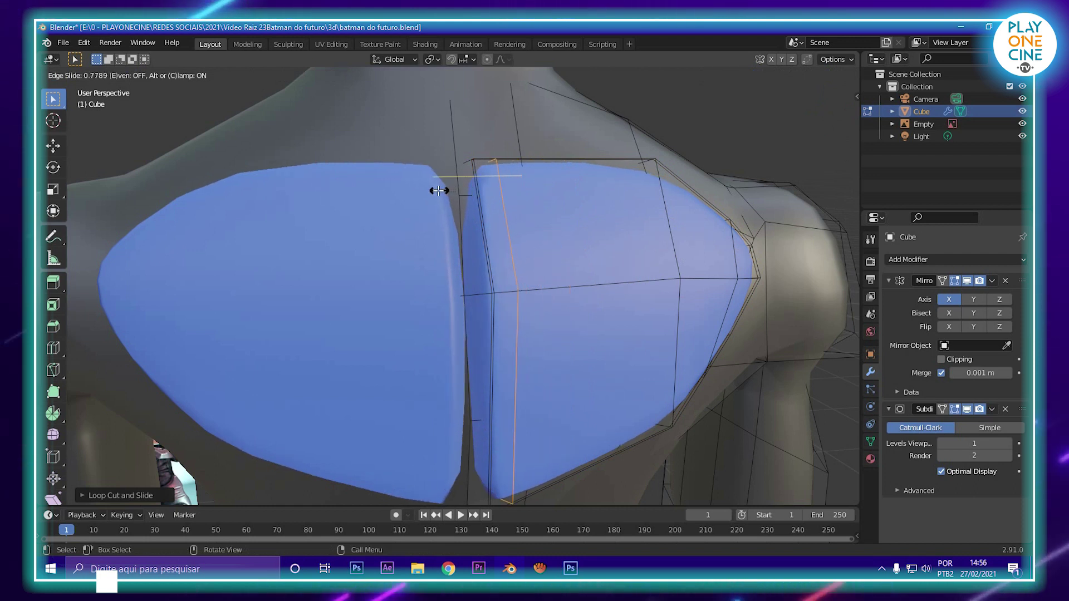
left_click(427, 188)
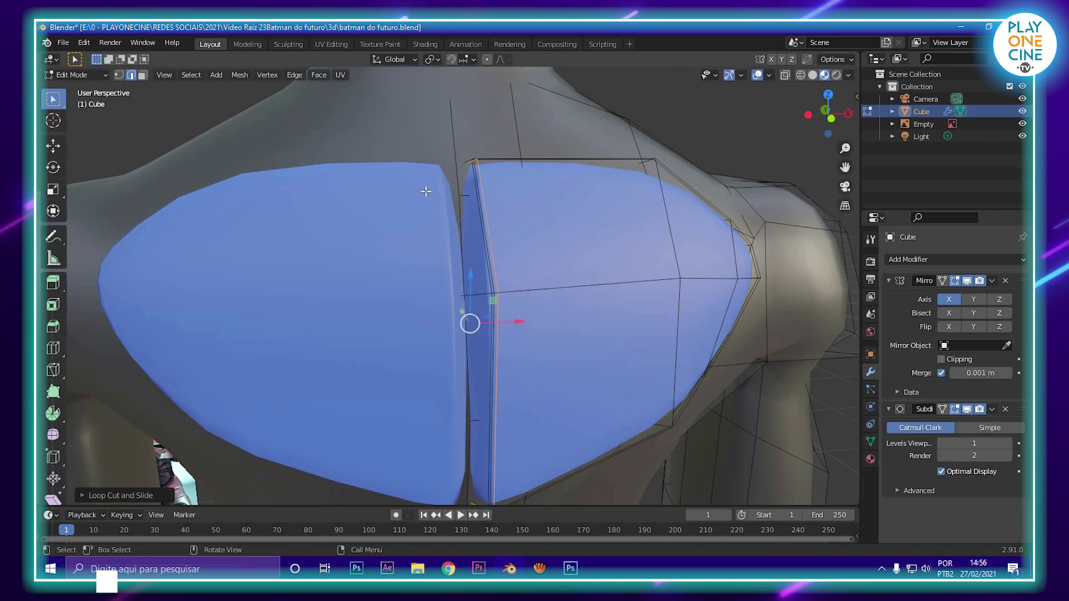
Step: Add a vertical loop cut to the chest plate's wide inner section and slide it outward, close to the existing vertical edge loop
scroll(501, 209, "down", 3)
scroll(502, 209, "down", 3)
middle_click_drag(502, 210, 453, 219)
scroll(499, 249, "up", 4)
middle_click_drag(498, 249, 534, 257)
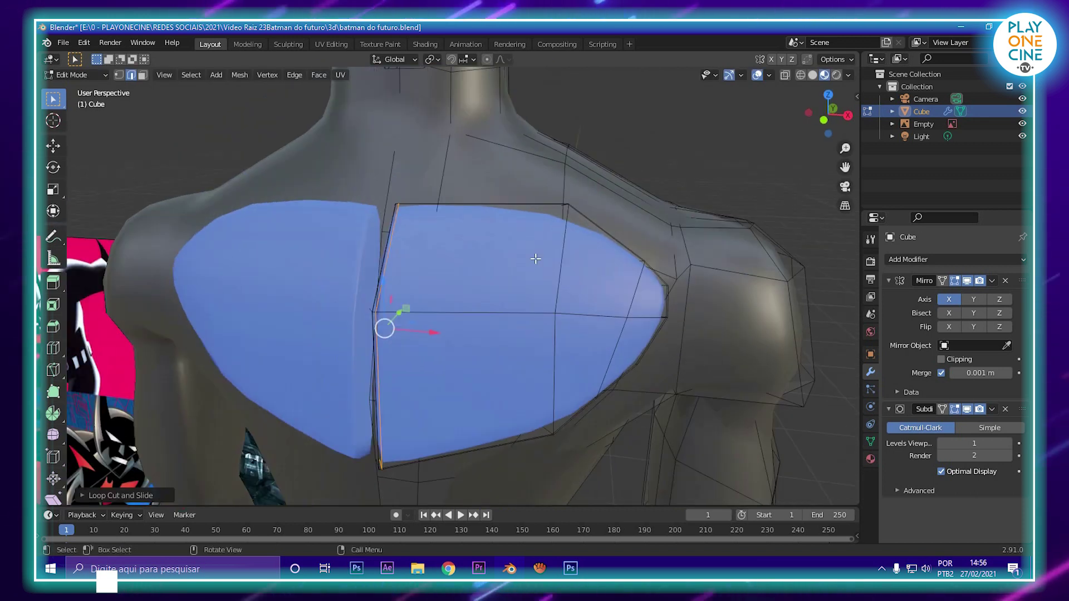
key("ctrl+r")
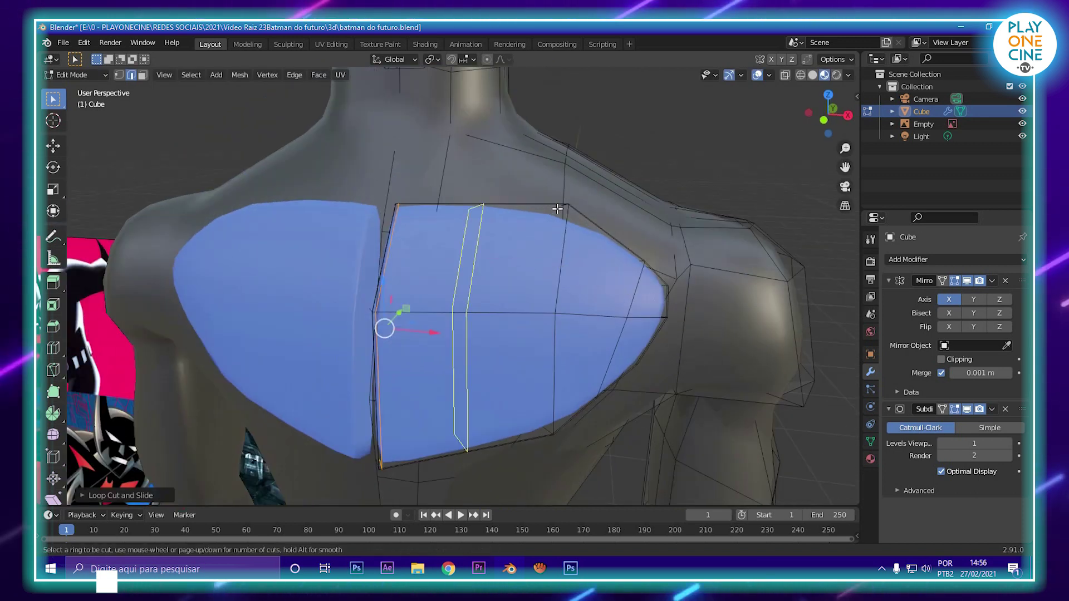
left_click(558, 208)
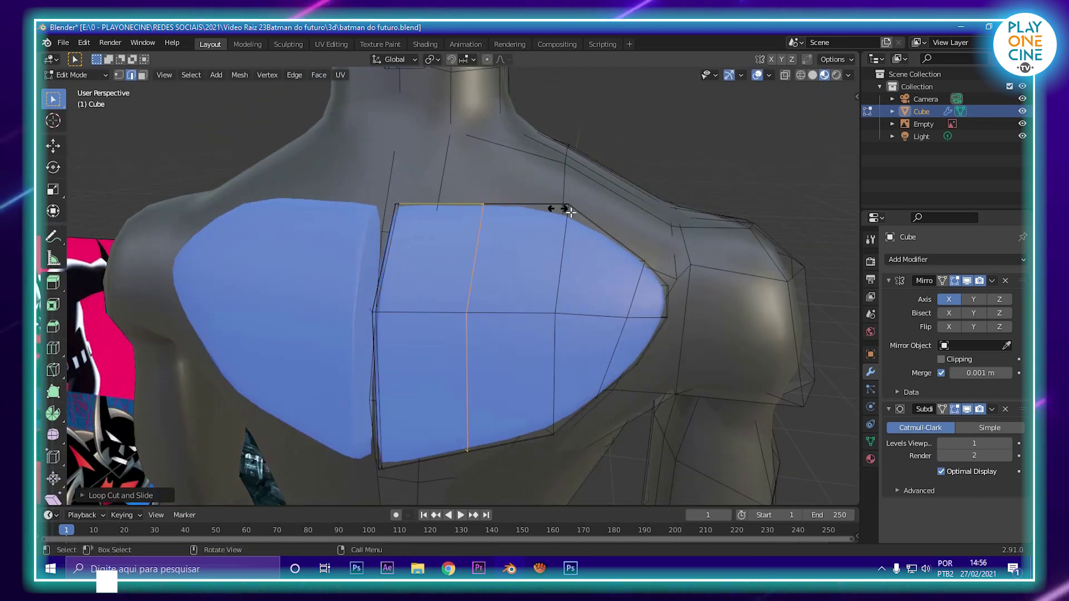
left_click(606, 200)
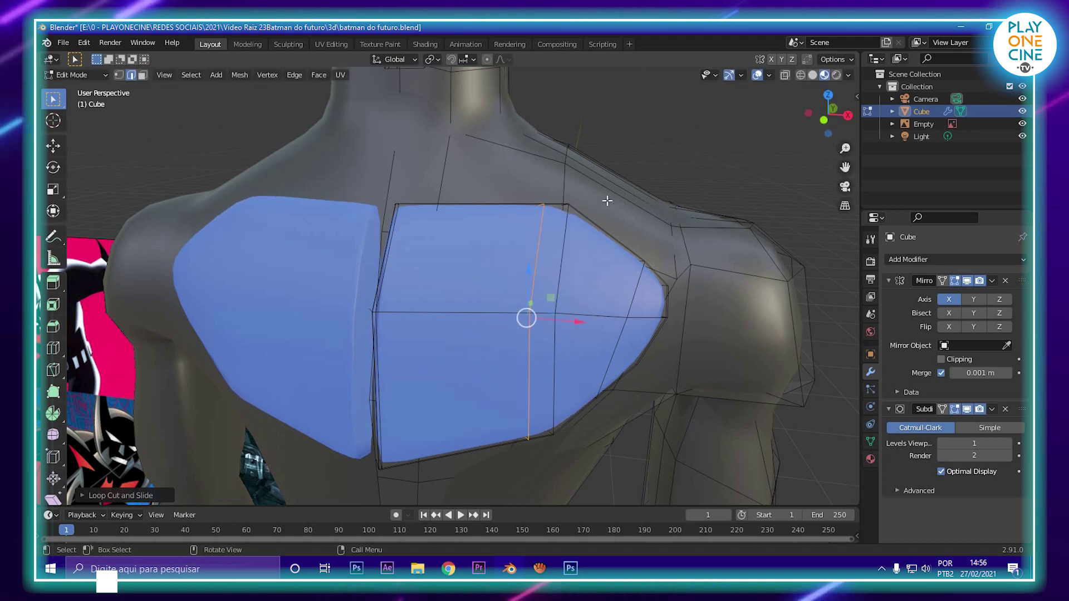
scroll(606, 201, "down", 5)
scroll(603, 305, "up", 1)
middle_click_drag(606, 362, 553, 245)
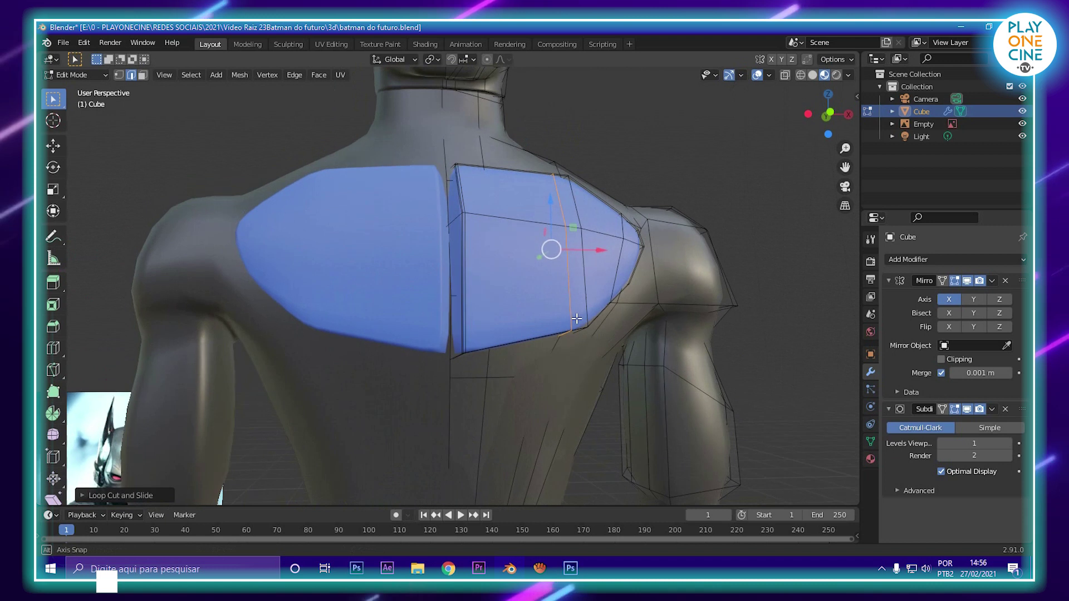
Step: Examine the smoothed chest plates in Object Mode from several distances and angles
scroll(539, 341, "down", 3)
key("Tab")
middle_click_drag(519, 312, 456, 290)
scroll(580, 300, "down", 2)
scroll(459, 342, "up", 4)
scroll(563, 309, "down", 3)
scroll(493, 339, "up", 2)
scroll(518, 316, "up", 3)
key("Tab")
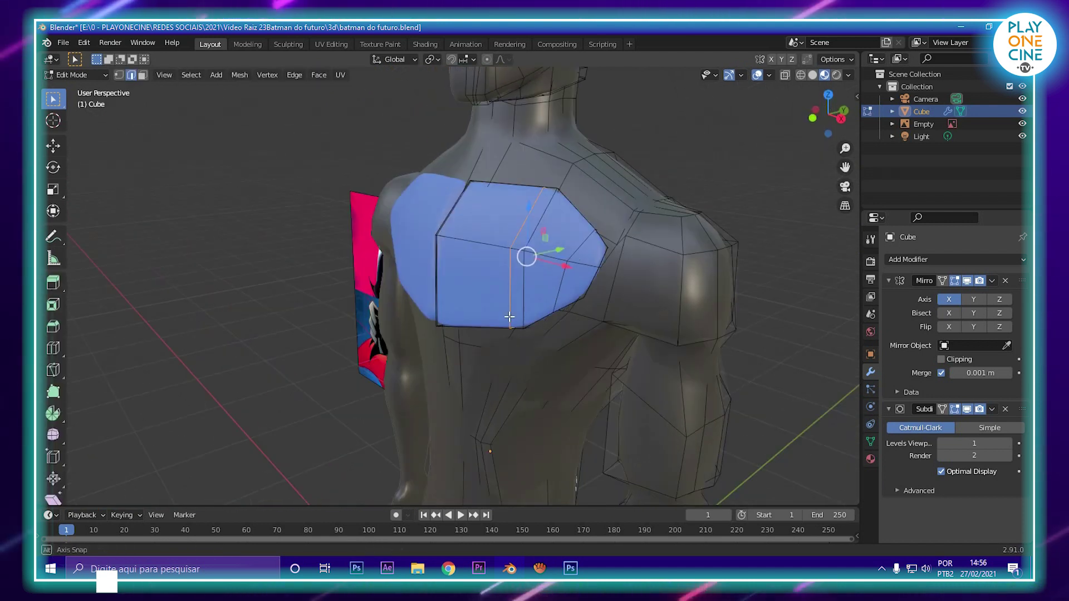
Step: Select the chest plate's front faces and move them along Y away from the torso to thicken the plate
middle_click_drag(649, 288, 363, 292)
scroll(357, 317, "up", 3)
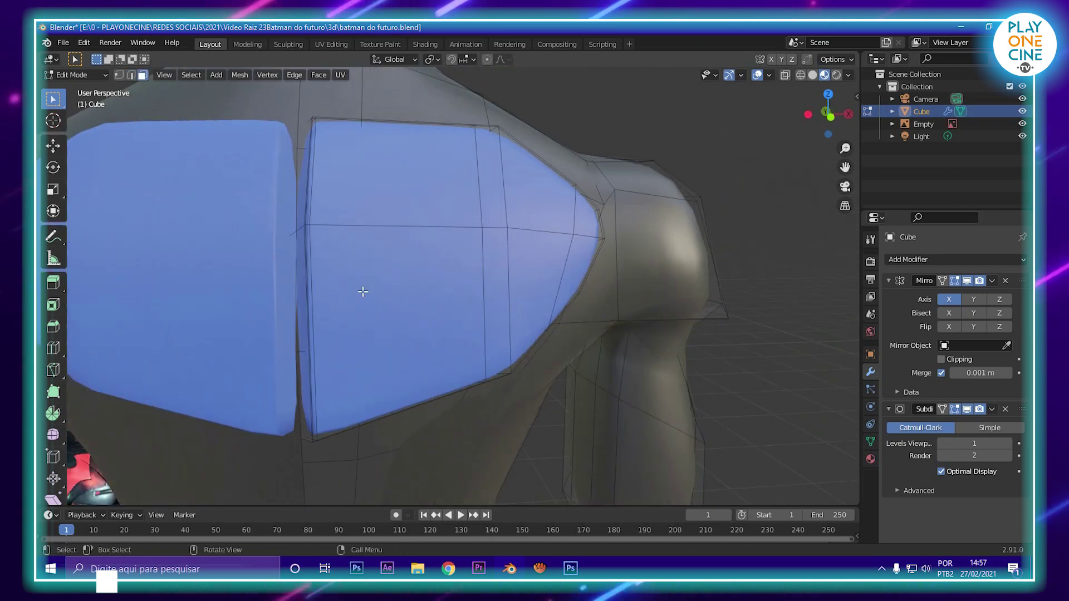
left_click(315, 238)
left_click(559, 253, "shift")
middle_click_drag(559, 253, 330, 290)
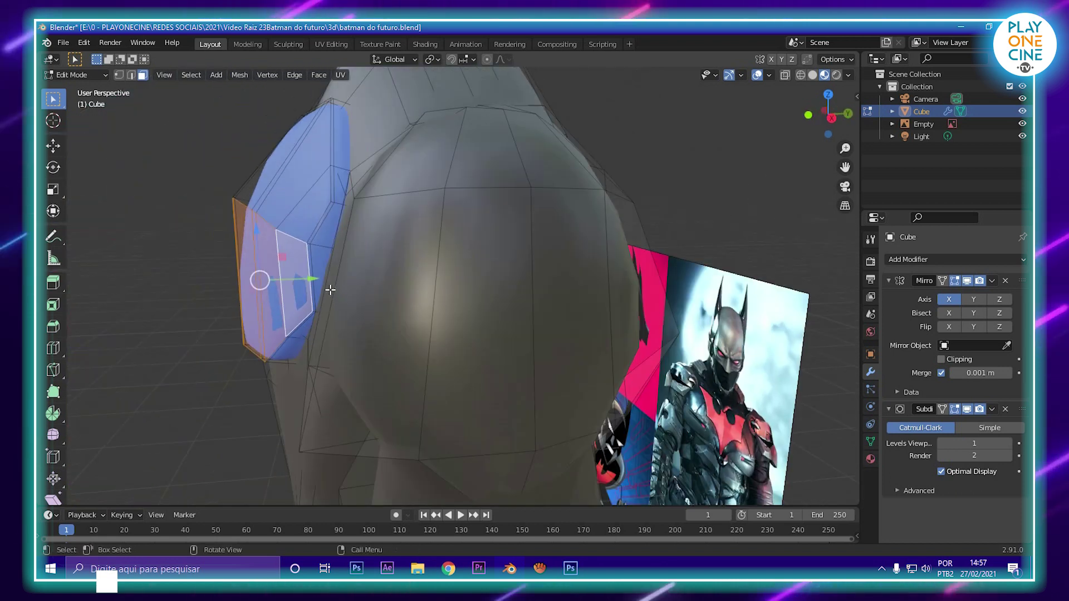
left_click_drag(314, 279, 292, 278)
middle_click_drag(292, 278, 590, 245)
key("Tab")
scroll(440, 316, "down", 5)
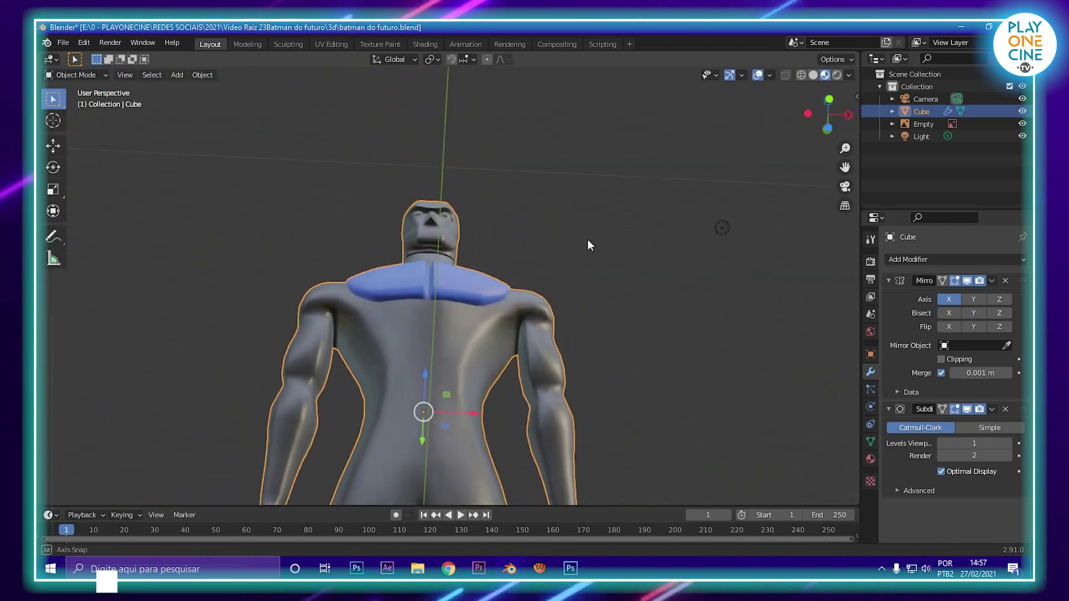
Step: Select the edge loop around the plate's thickness and move it along Y close to the front rim
scroll(497, 307, "up", 3)
key("Tab")
middle_click_drag(498, 308, 456, 258)
scroll(475, 299, "up", 2)
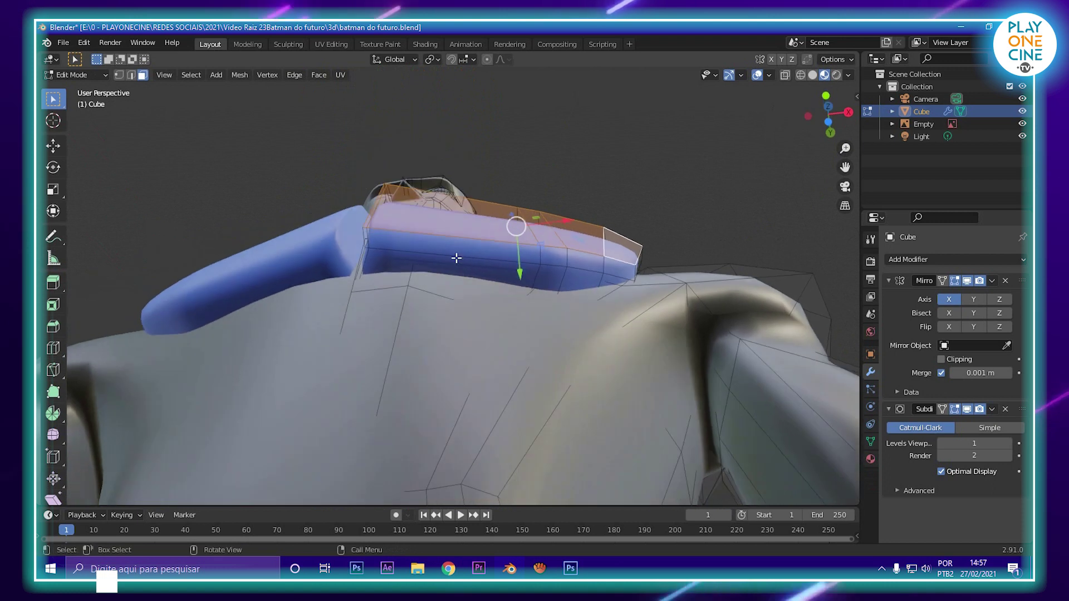
mouse_move(543, 257)
middle_mouse_down()
mouse_move(629, 281)
mouse_move(540, 252)
middle_mouse_up()
scroll(540, 251, "up", 3)
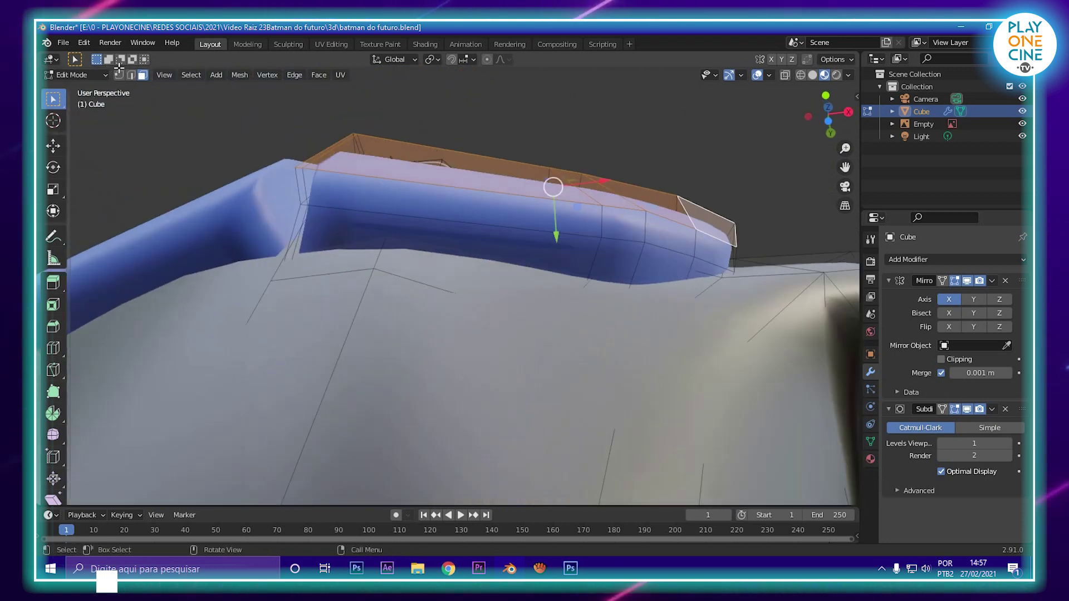
left_click(130, 74)
left_click(307, 207)
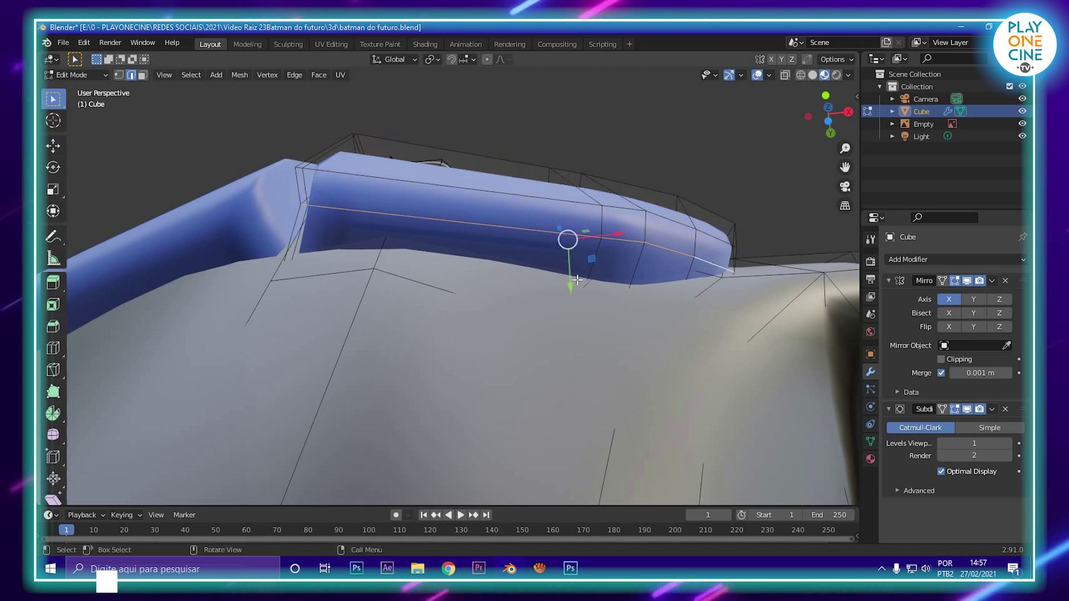
key("g")
key("y")
left_click(566, 255)
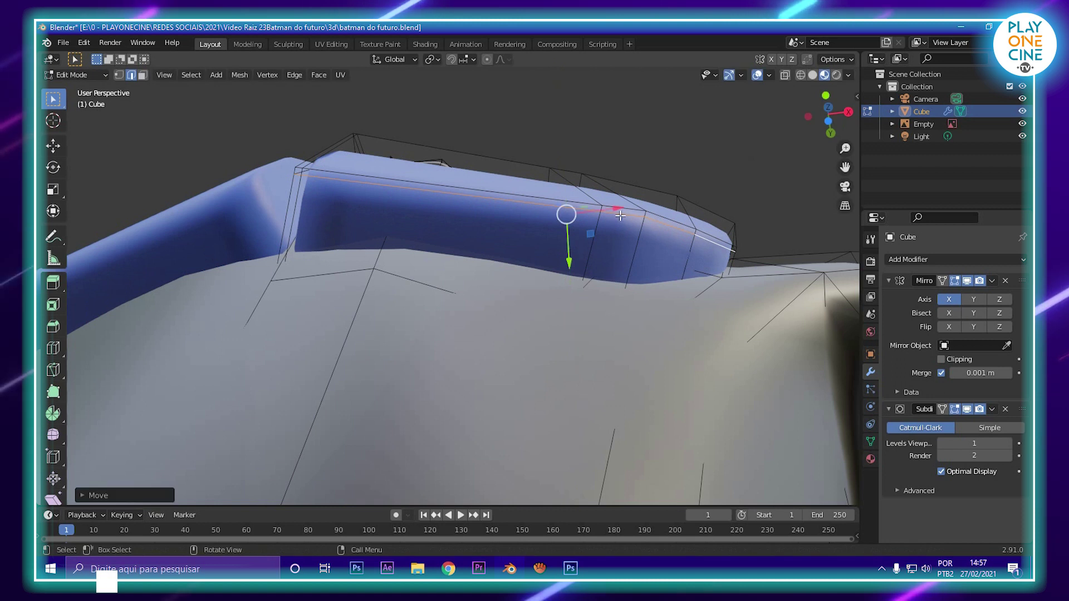
key("Tab")
scroll(596, 283, "down", 7)
middle_click_drag(625, 309, 399, 258)
key("Tab")
middle_click_drag(440, 150, 421, 163)
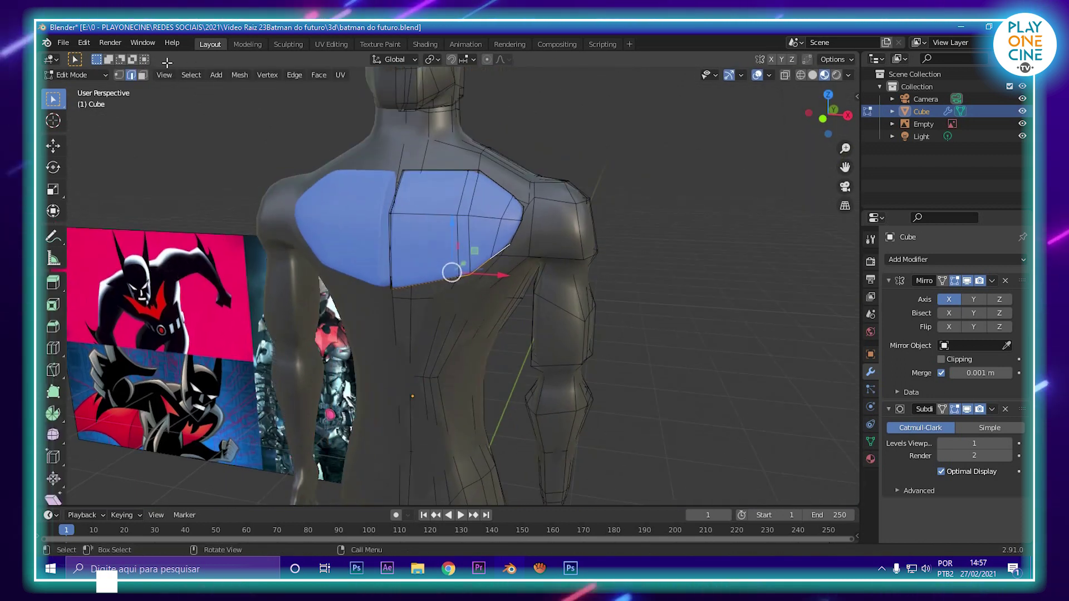
Step: Select the whole linked chest plate, duplicate it and place the copy lower on the torso
left_click(142, 74)
left_click(429, 250)
middle_click_drag(428, 251, 471, 260)
key("ctrl+l")
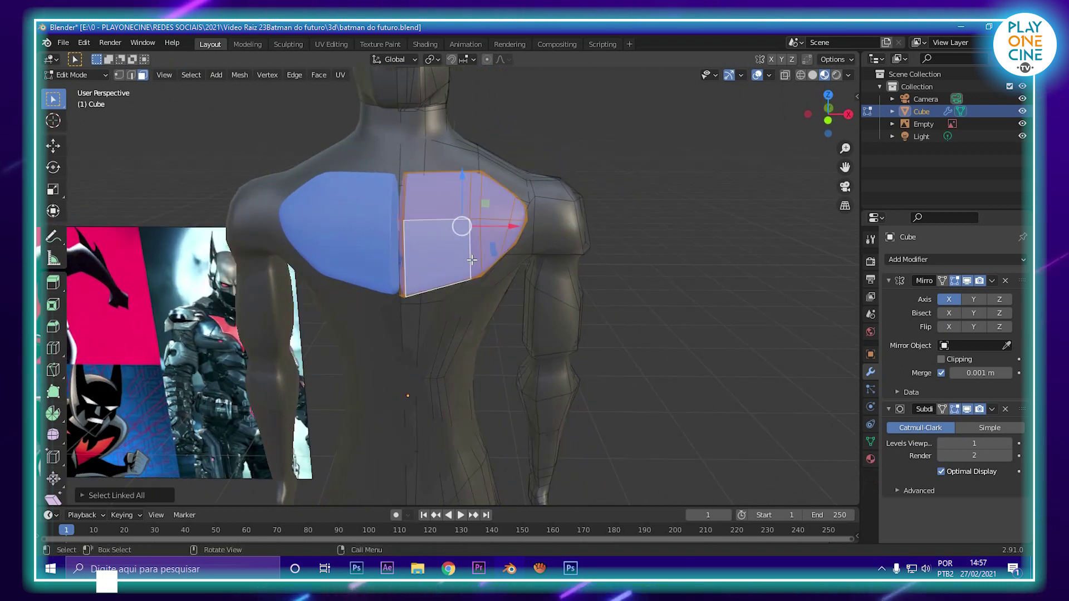
key("shift+d")
key("z")
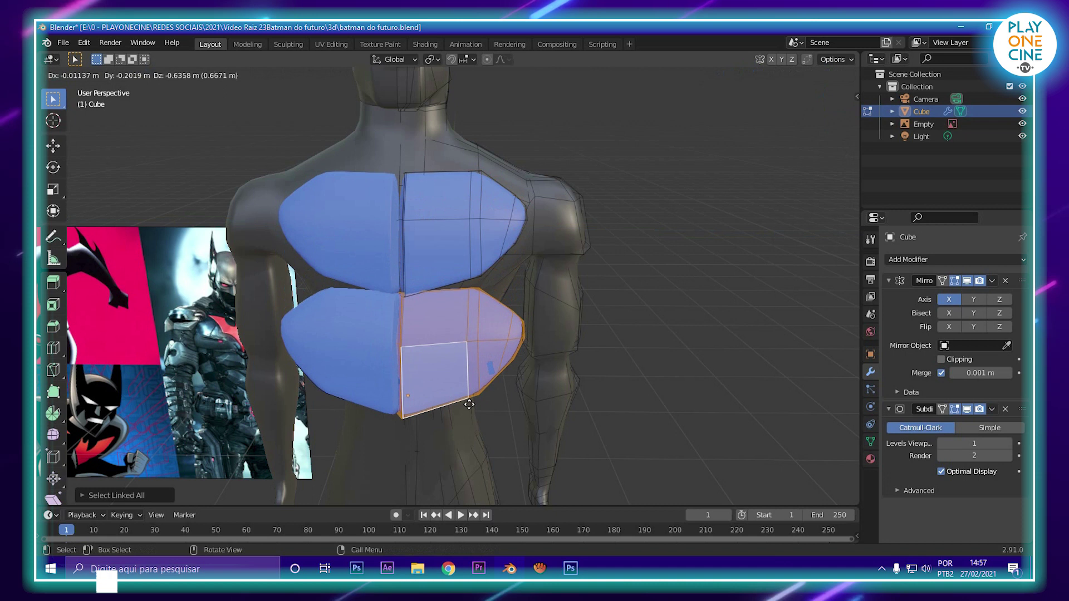
left_click(460, 369)
Step: Delete the duplicated plate's geometry except for its lower inner front face
key("KP_Decimal")
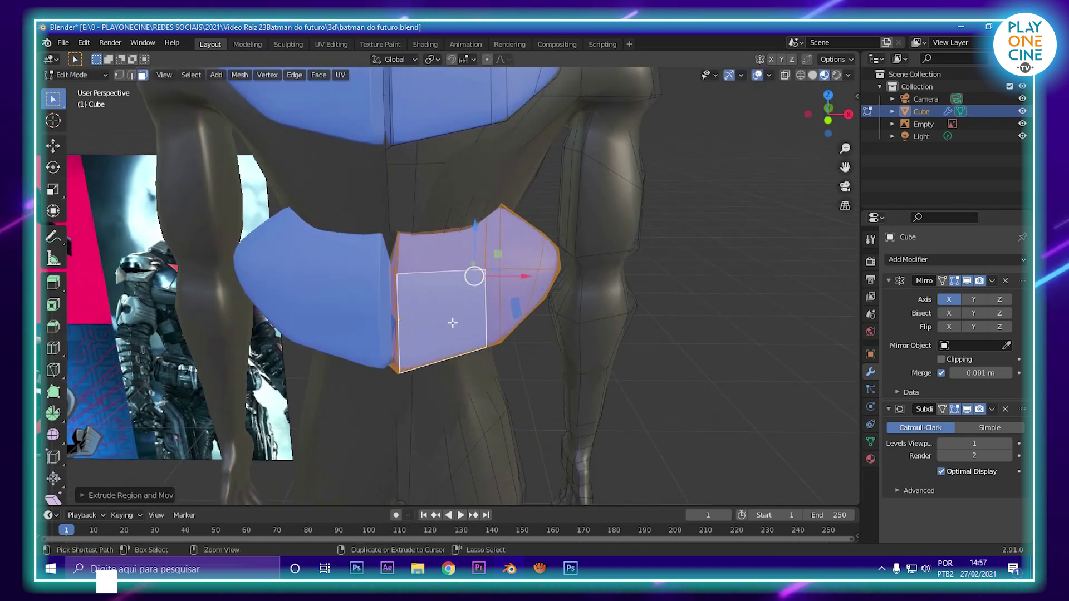
key("ctrl+l")
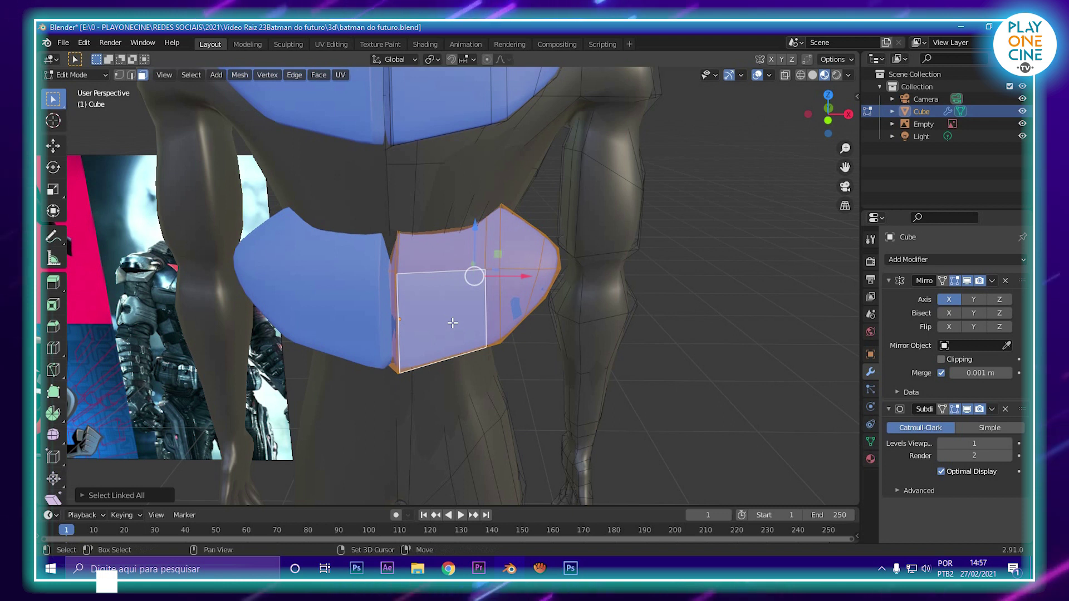
left_click(453, 323, "shift")
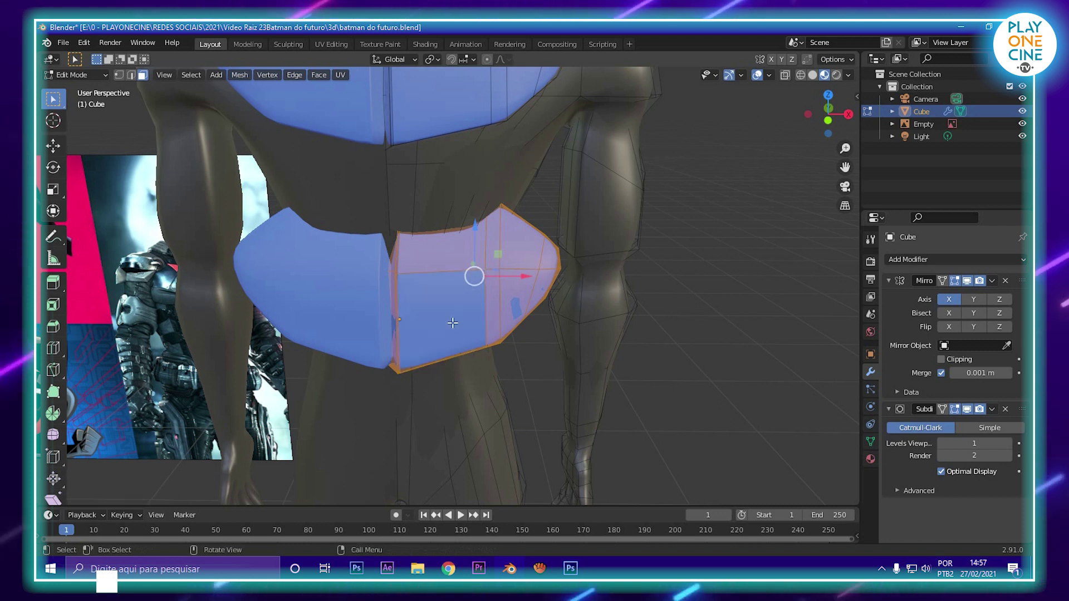
key("x")
left_click(452, 323)
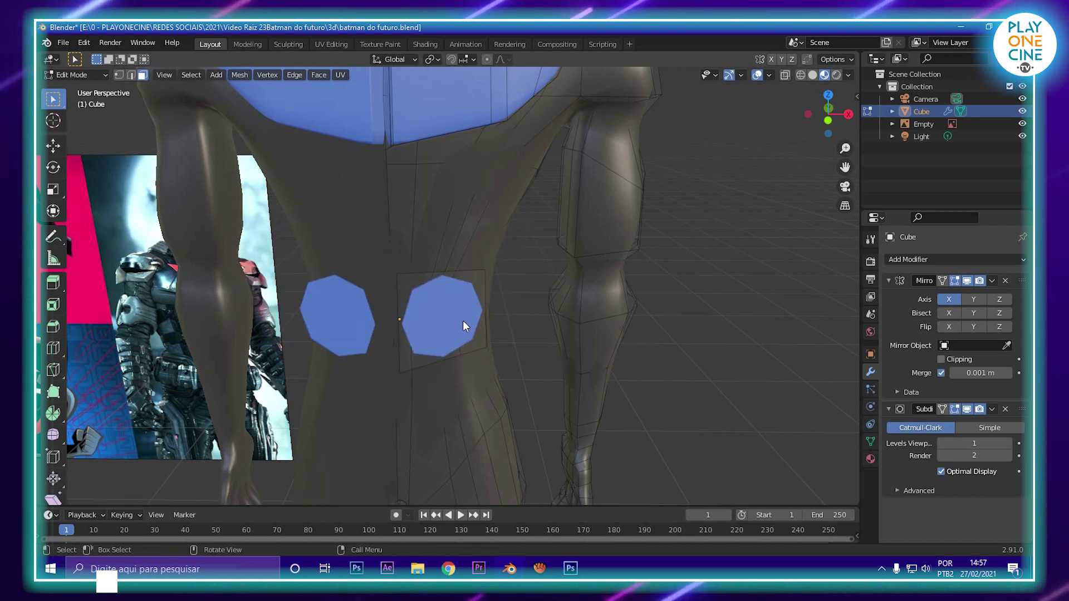
Step: Move the remaining blue face up so it sits just below the chest plate
left_click(462, 323)
middle_click_drag(463, 323, 374, 320)
left_click_drag(427, 260, 440, 140)
middle_click_drag(440, 139, 490, 143)
middle_click_drag(490, 143, 573, 253, "shift")
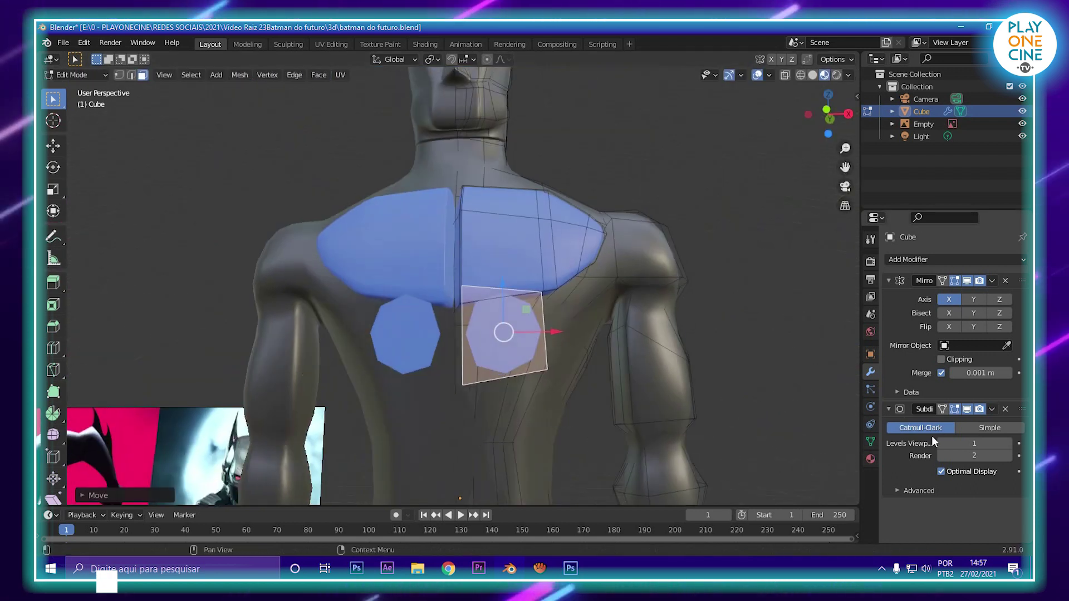
Step: Set the Subdivision viewport level to 0 and scale the blue face along Z into a low horizontal strip
left_click(943, 444)
scroll(530, 215, "up", 4)
middle_click_drag(531, 215, 544, 236)
key("s")
key("z")
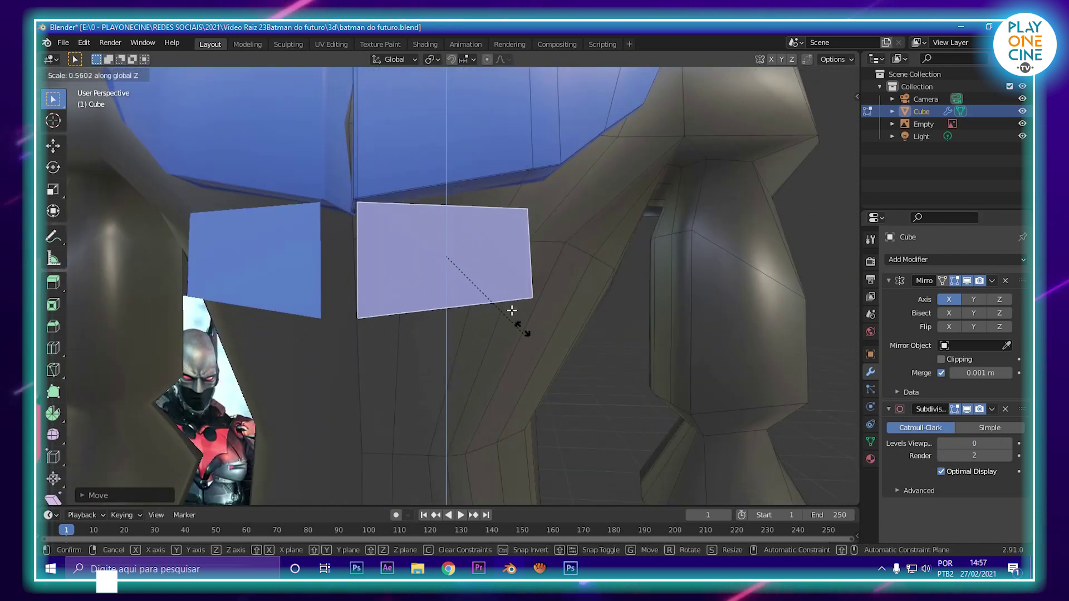
left_click(496, 287)
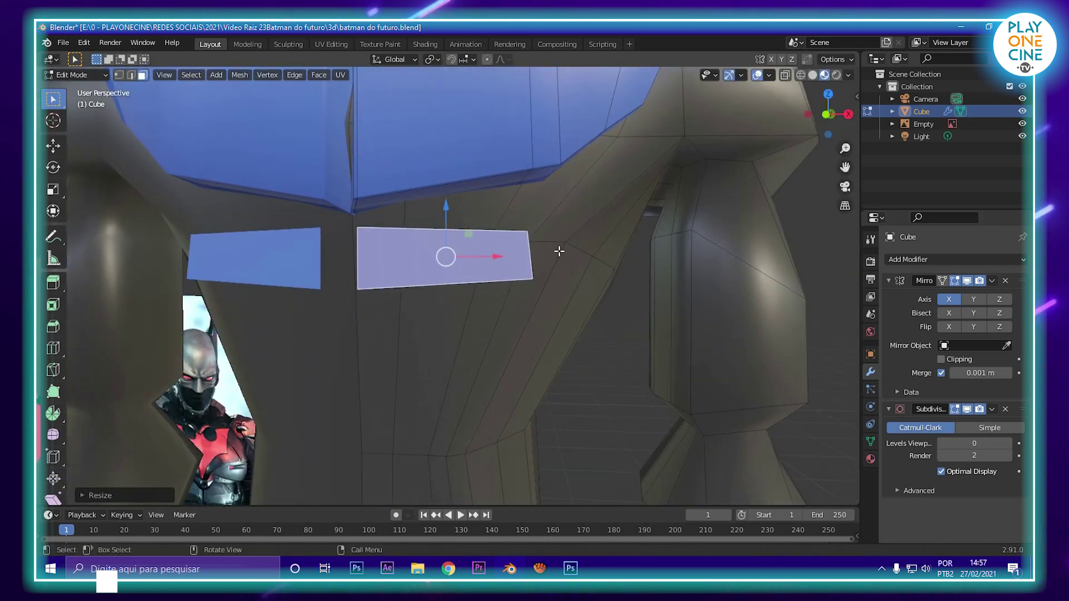
Step: Rotate the strip's outer edge about 30° around Y and move it inward and down to shorten and angle the strip
left_click(132, 75)
left_click(528, 258)
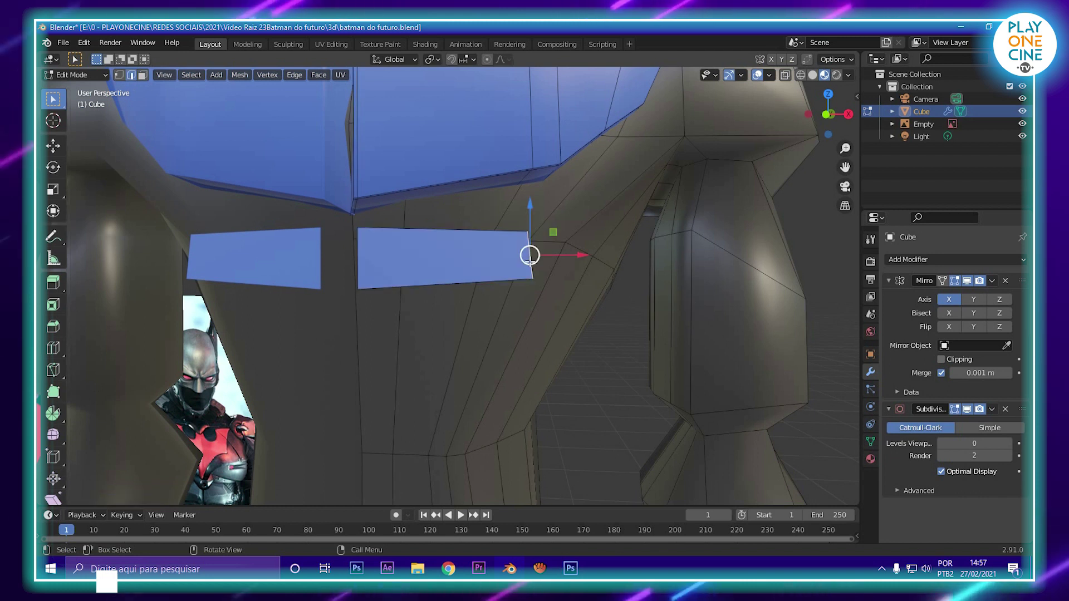
key("r")
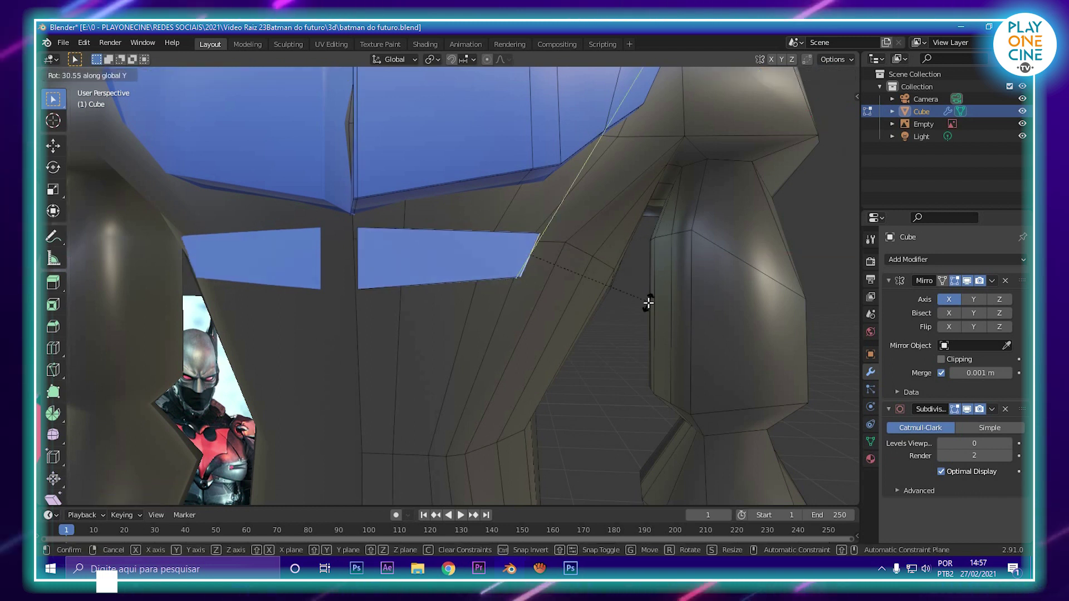
left_click(581, 284)
left_click_drag(579, 255, 498, 258)
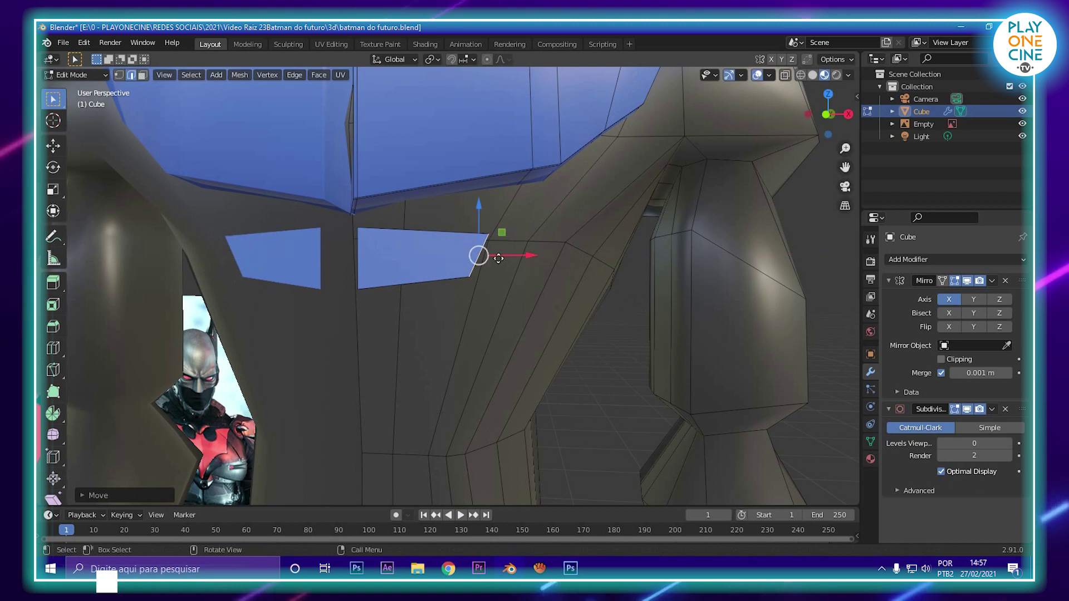
left_click_drag(484, 215, 489, 250)
left_click_drag(521, 291, 499, 292)
middle_click_drag(500, 292, 512, 256)
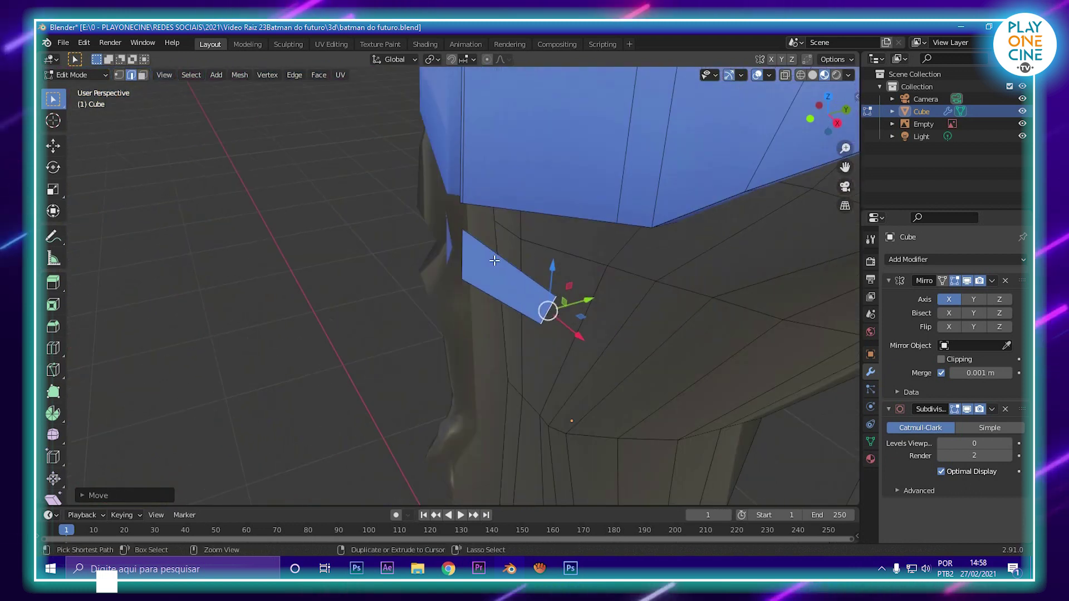
Step: Reposition the linked strip along Y relative to the abdomen and adjust its edges to follow the body surface
key("ctrl+l")
left_click_drag(543, 274, 567, 268)
left_click(577, 296)
middle_click_drag(576, 295, 515, 238)
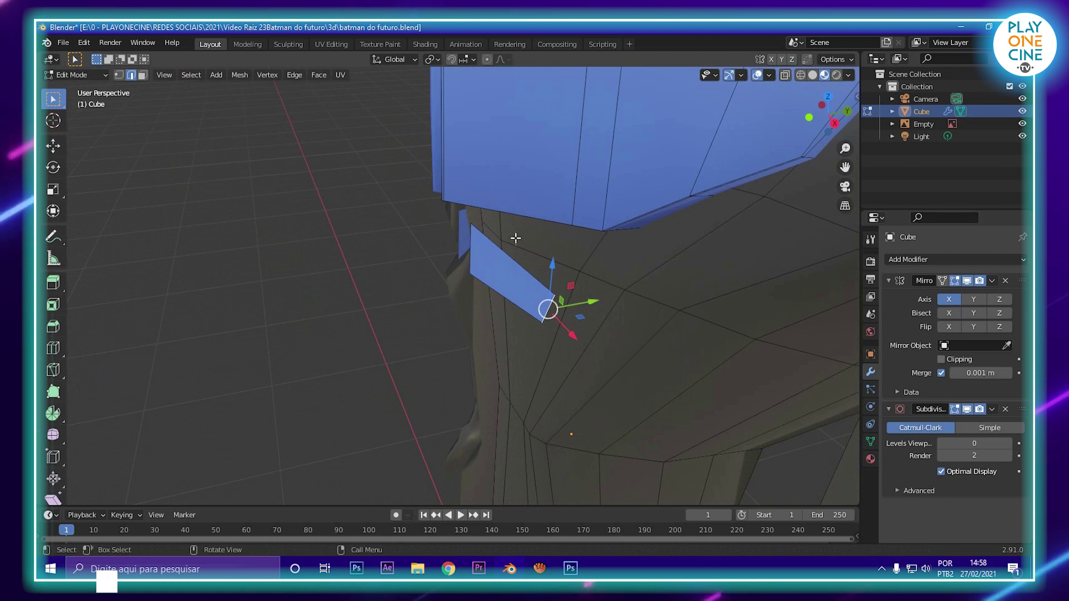
left_click_drag(503, 243, 539, 265)
Step: Add a vertical loop cut across the abdominal strip and raise it to bend the strip into an arch
key("ctrl+r")
left_click(531, 288)
middle_click_drag(542, 263, 543, 313)
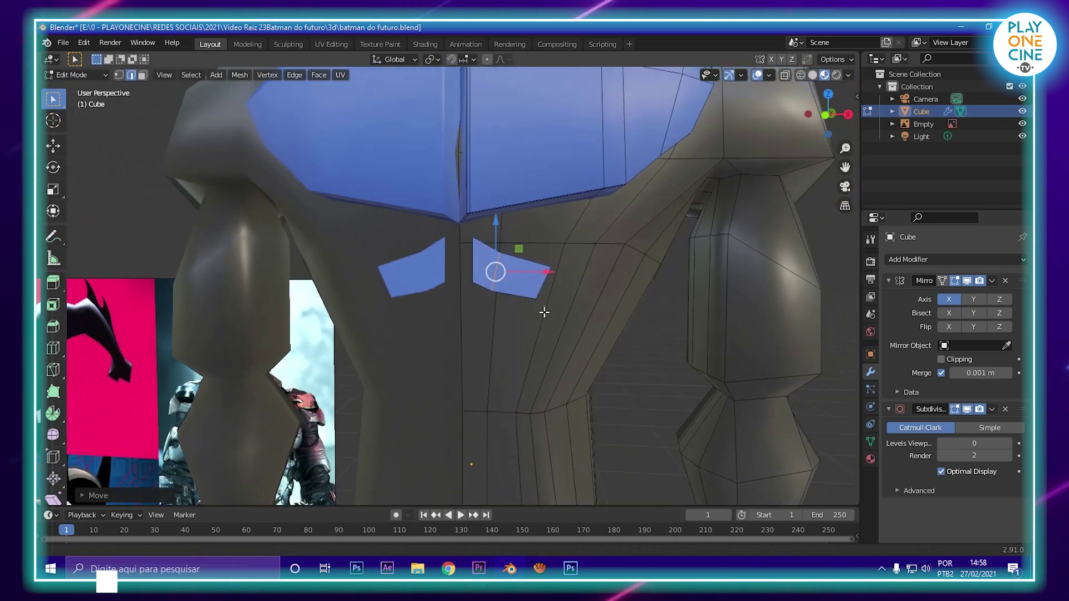
left_click_drag(494, 221, 509, 202)
middle_click_drag(558, 345, 464, 256)
Step: Save the file, then position the linked abdominal strip along Y and extrude it to give it thickness
key("ctrl+s")
key("ctrl+l")
left_click_drag(495, 254, 543, 254)
middle_click_drag(543, 254, 540, 325)
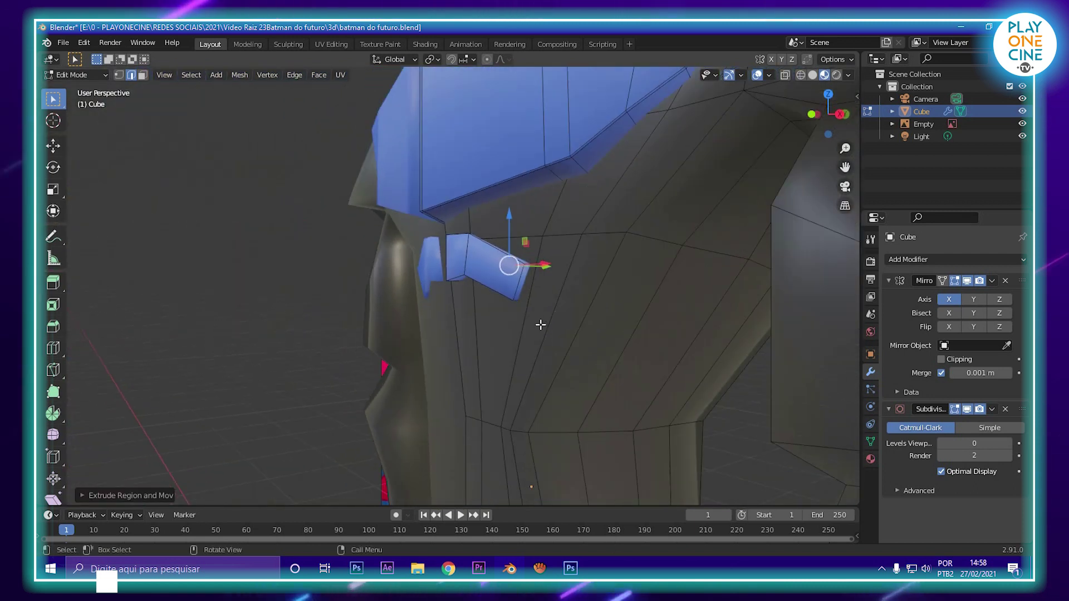
key("ctrl+l")
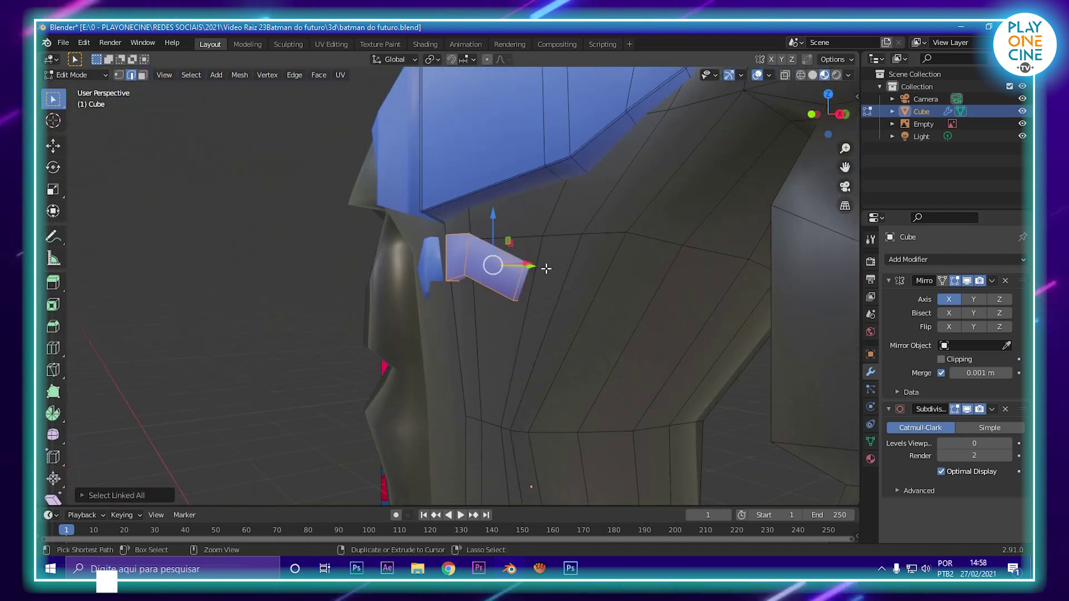
middle_click_drag(546, 268, 585, 279)
middle_click_drag(503, 255, 344, 189)
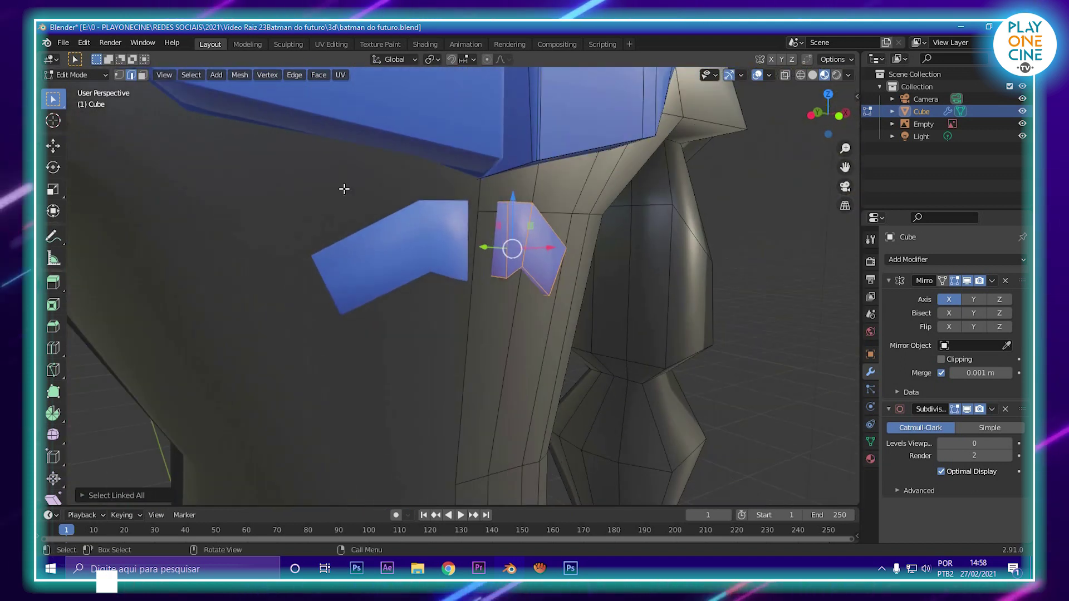
Step: Move the abdominal plate's inner side face toward the centre line and set the Subdivision viewport level to 2
left_click(142, 74)
middle_click_drag(442, 198, 549, 238)
left_click_drag(546, 240, 526, 231)
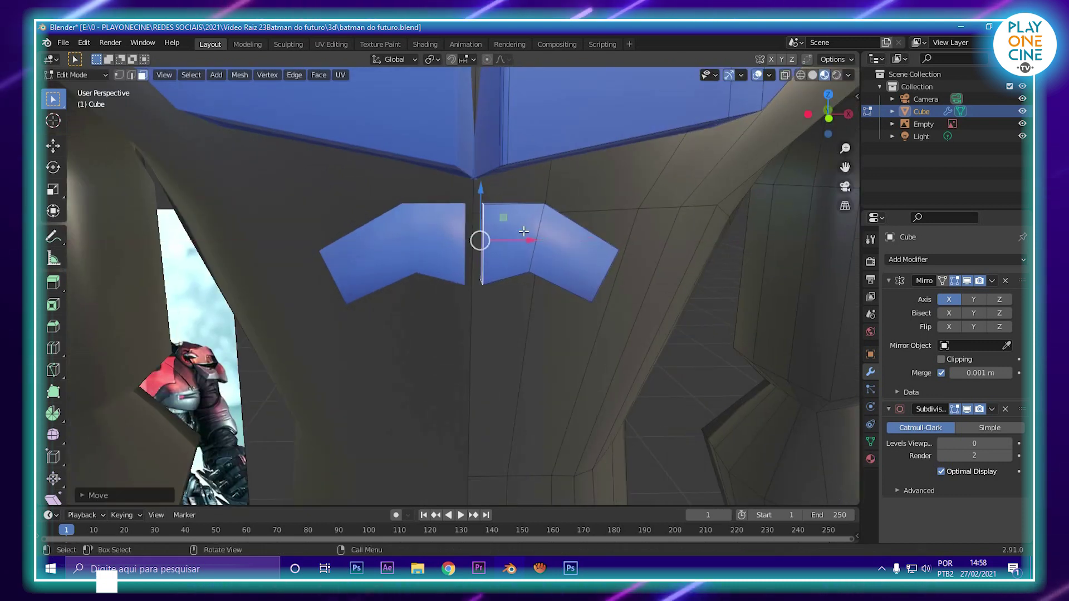
middle_click_drag(518, 228, 475, 234, "shift")
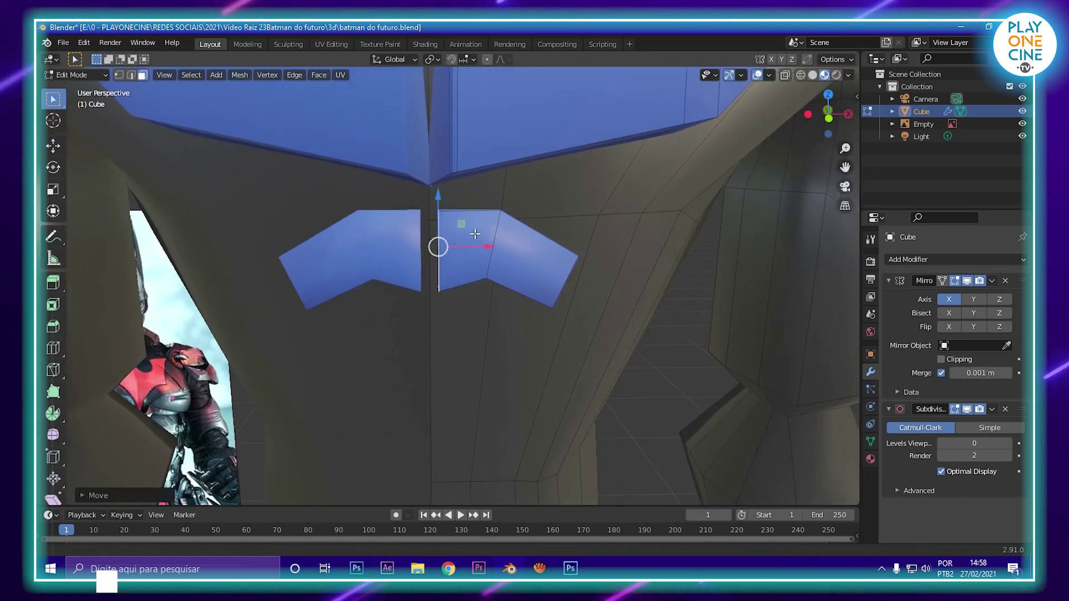
double_click(1008, 441)
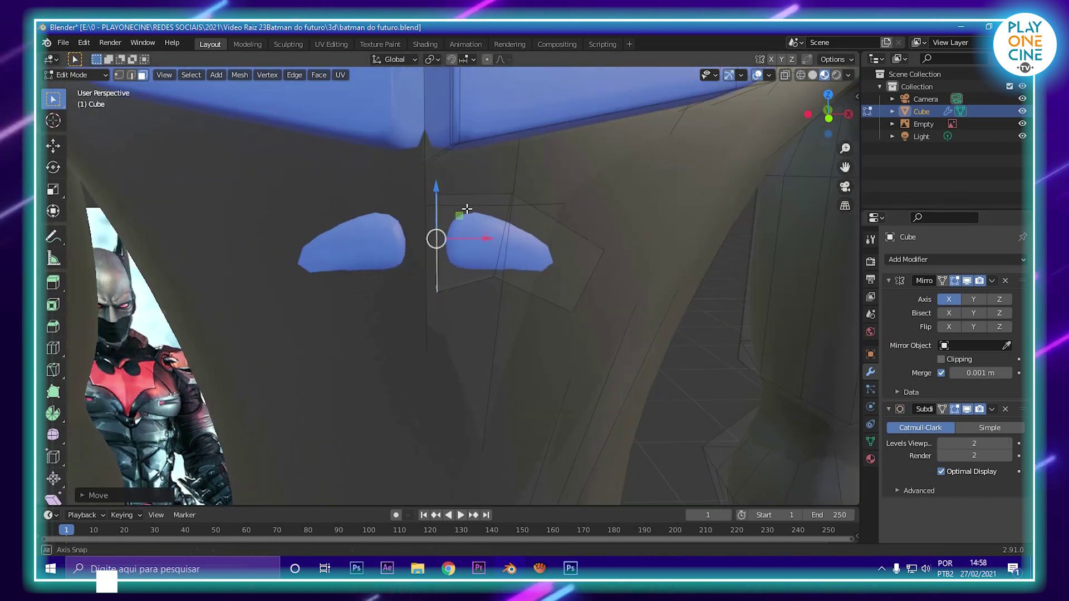
Step: Add a loop cut around the abdominal plate's thickness and slide it toward the plate's outline edge
middle_click_drag(465, 210, 423, 239)
key("ctrl+r")
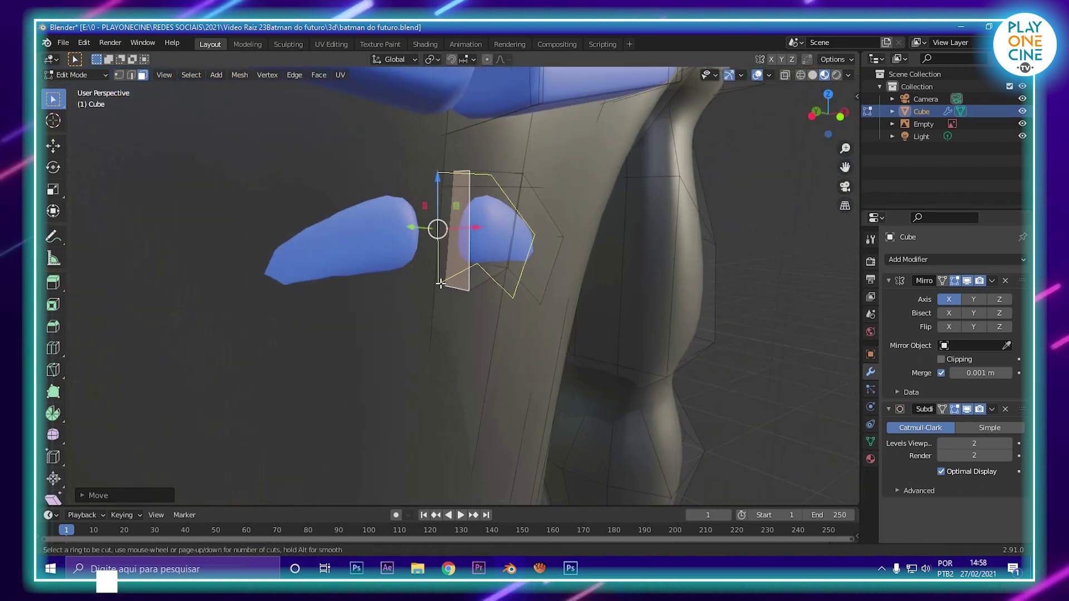
left_click(470, 282)
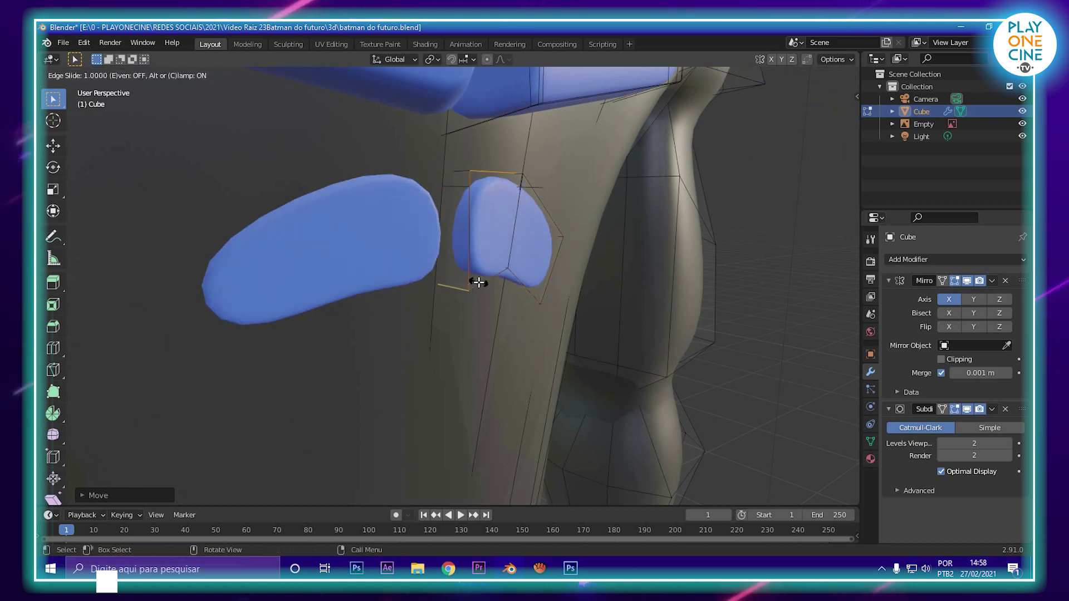
left_click(472, 282)
Step: Add loop cuts close to the abdominal plate's inner end, outer end and middle bend to sharpen its shape
middle_click_drag(406, 281, 439, 192)
key("ctrl+r")
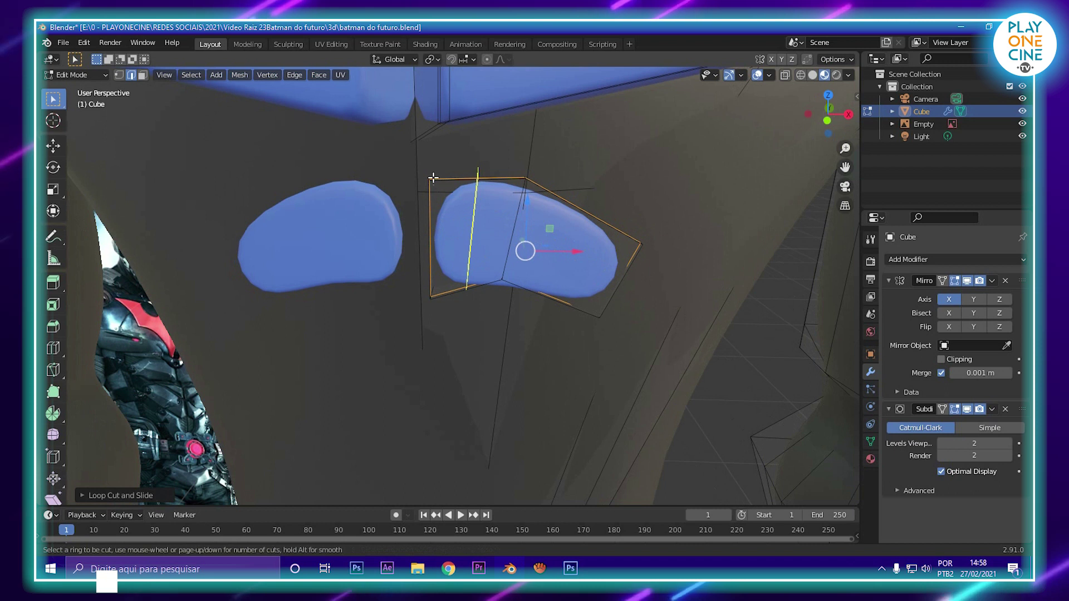
left_click(433, 177)
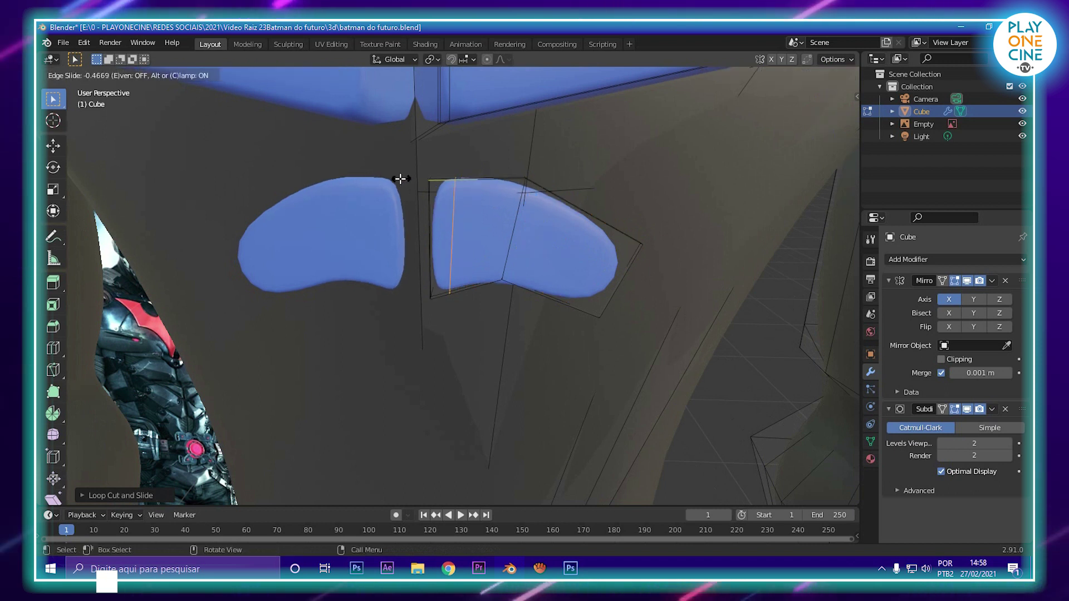
left_click(397, 177)
key("ctrl+r")
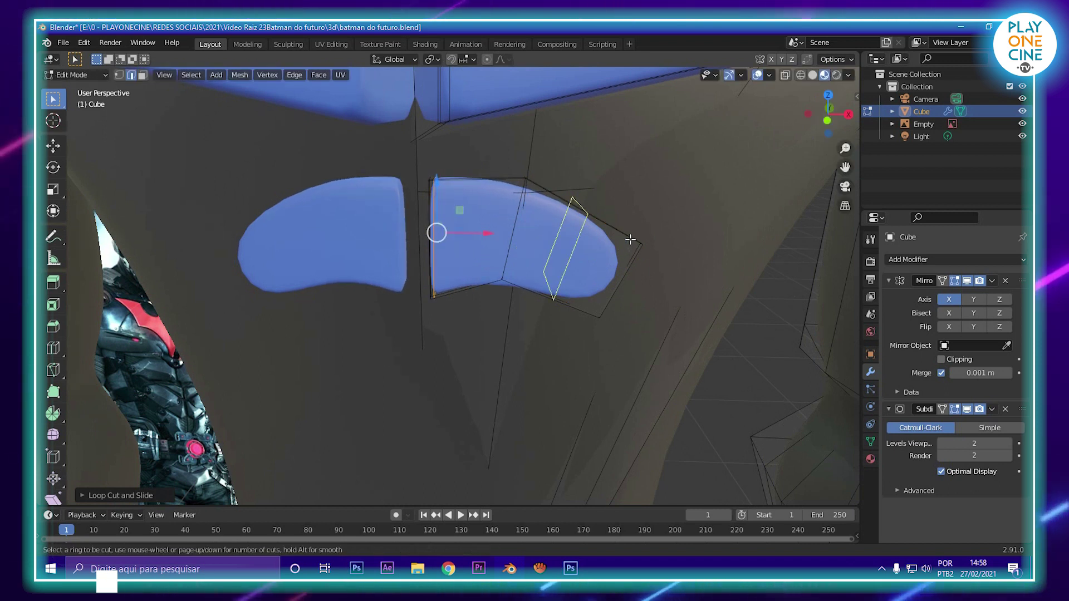
left_click(644, 247)
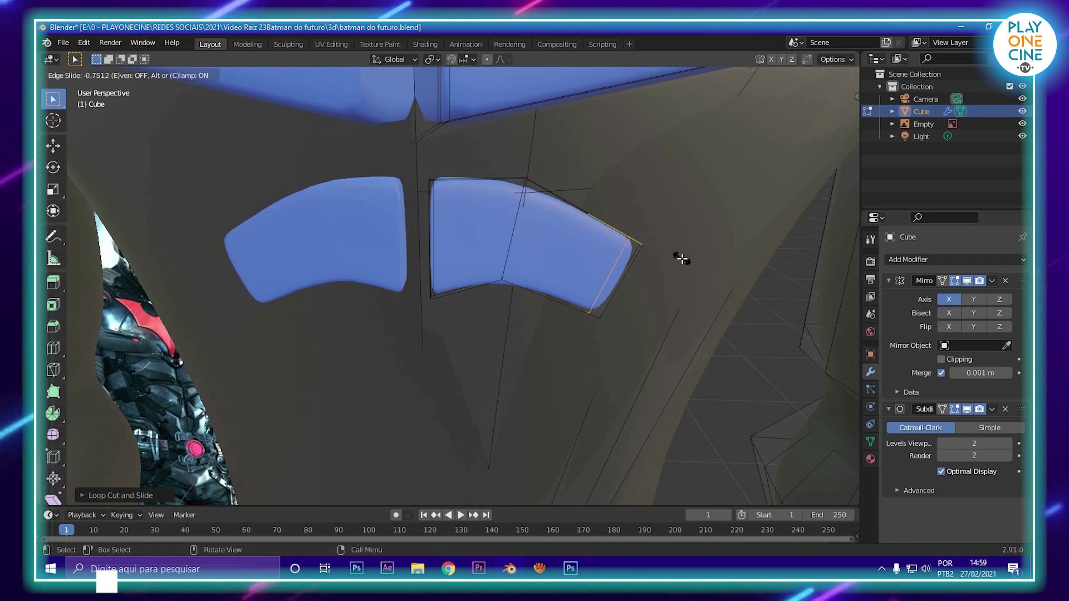
left_click(677, 256)
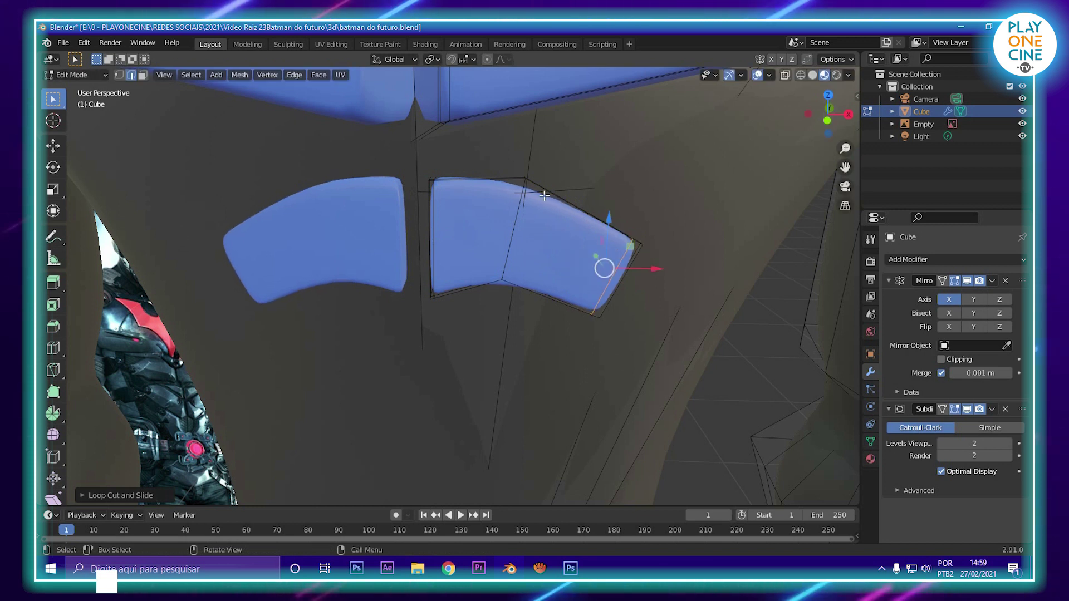
left_click(508, 177)
left_click(495, 173)
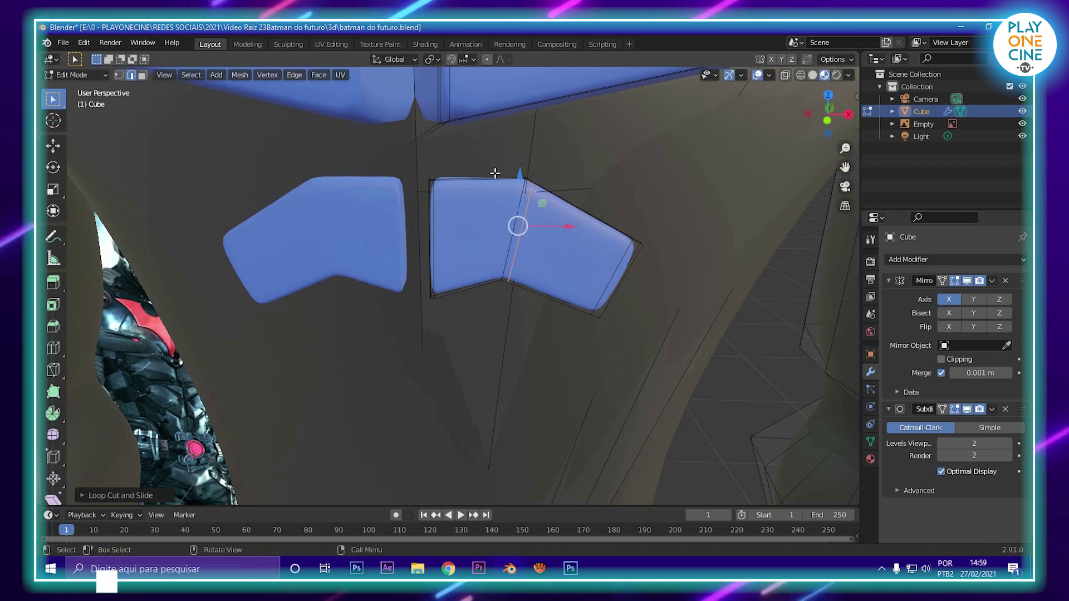
Step: Duplicate the whole linked abdominal plate directly below the original and scale the copy down slightly
scroll(477, 210, "down", 6)
middle_click_drag(492, 246, 480, 275)
key("ctrl+l")
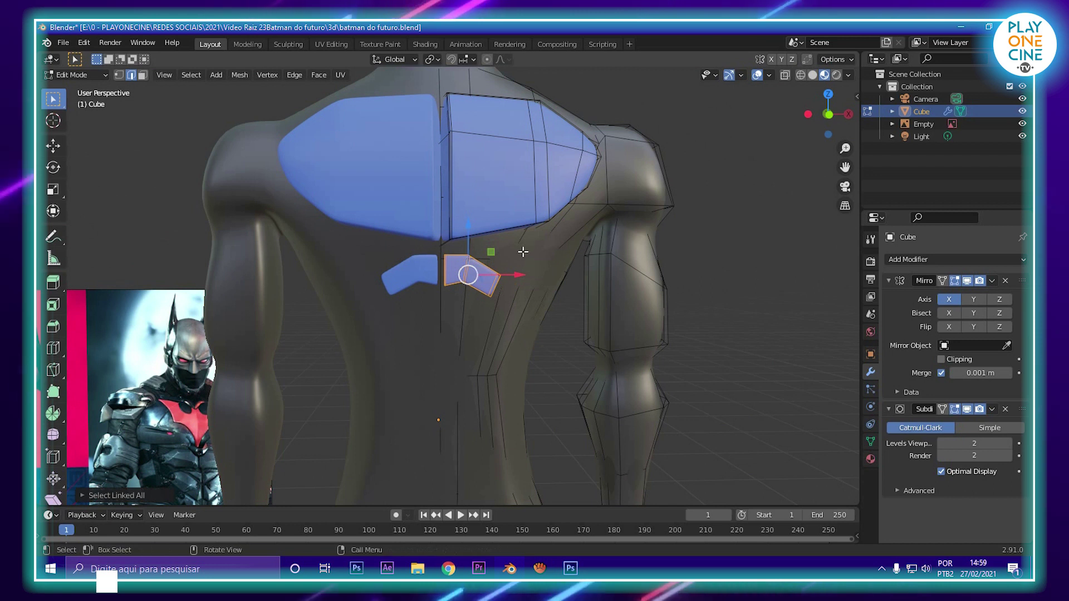
key("shift+d")
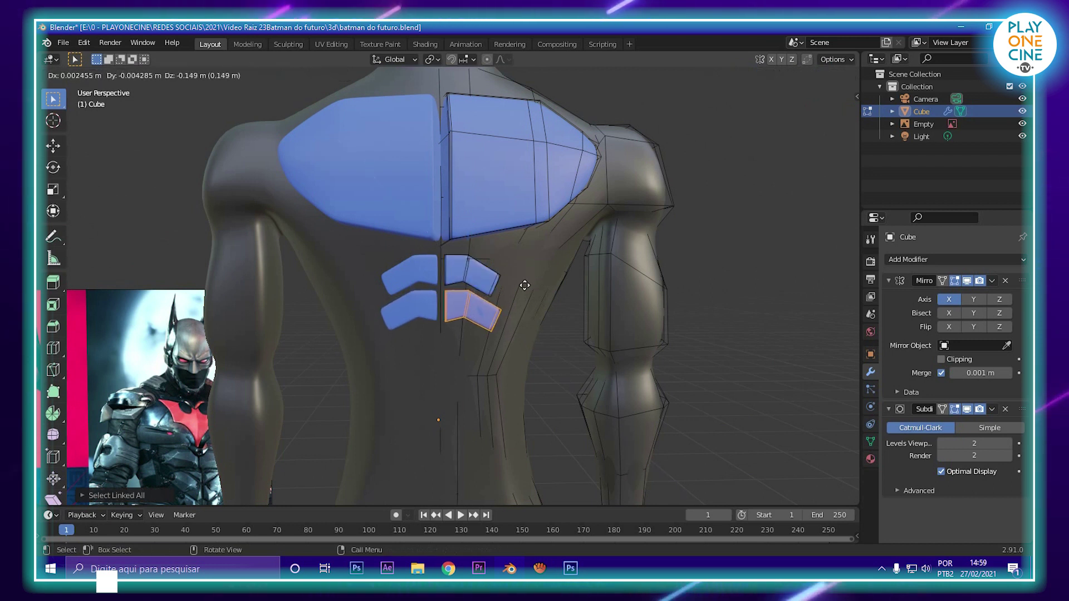
left_click(525, 285)
key("s")
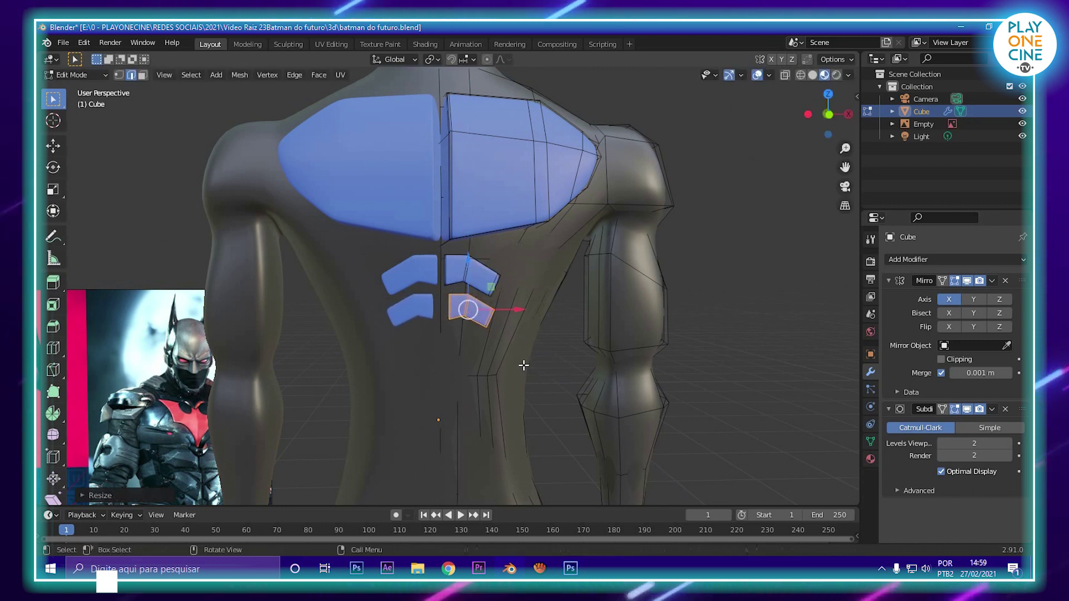
left_click(520, 363)
Step: Move the second abdominal plate slightly toward the centre line and lower it along Z
scroll(524, 356, "up", 4)
left_click_drag(538, 334, 529, 330)
left_click_drag(483, 284, 483, 304)
middle_click_drag(483, 304, 568, 199)
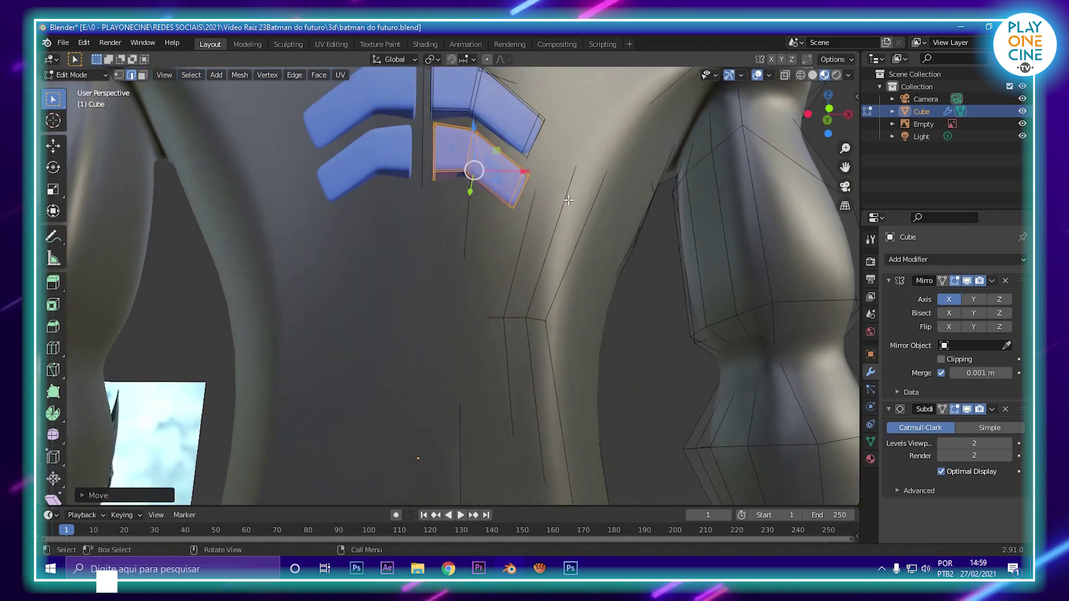
Step: Duplicate the second abdominal plate below it to form a smaller third plate resting on the body surface
key("shift+d")
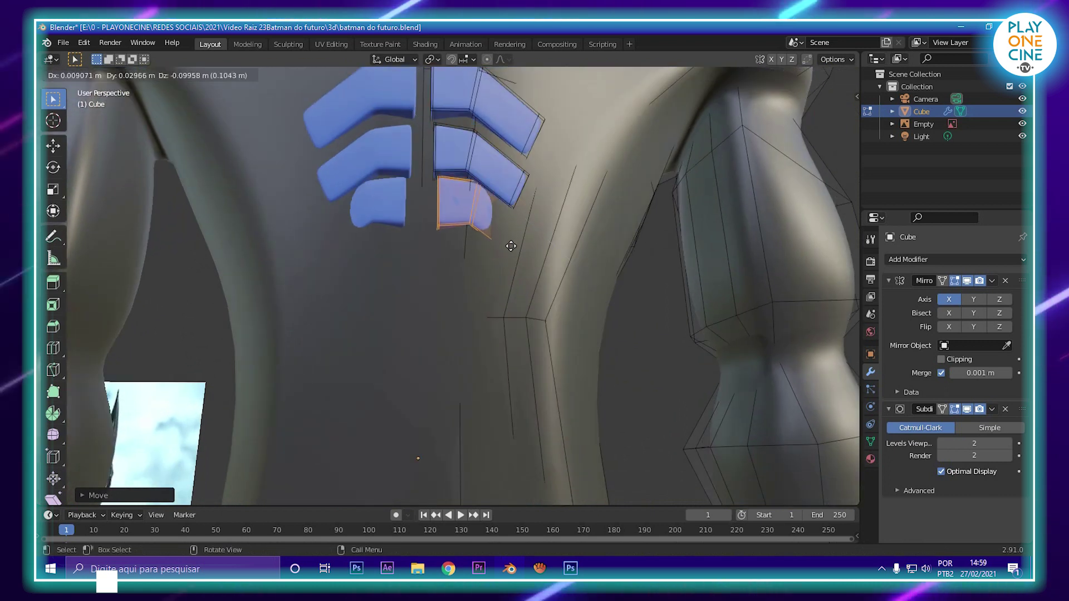
key("z")
left_click(512, 240)
key("e")
middle_click_drag(475, 234, 430, 311)
left_click(494, 298)
Step: Align the third abdominal plate with the plates above it by moving it along X and Z
middle_click_drag(489, 293, 507, 234)
key("g")
key("x")
left_click(509, 235)
key("g")
key("z")
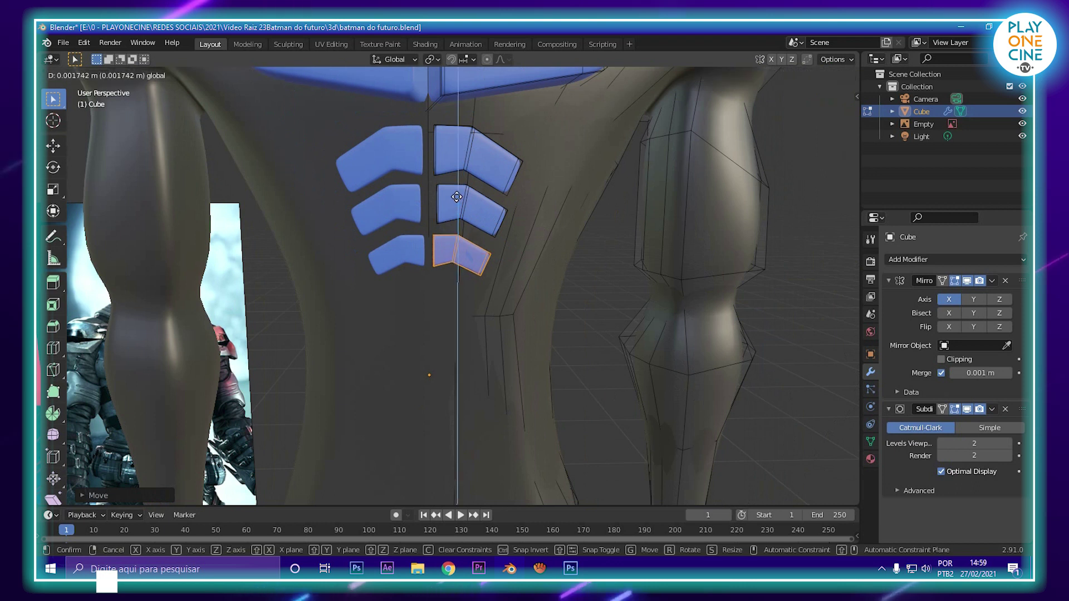
left_click(460, 204)
Step: Select all three linked abdominal plates, scale them up by about 1.14 and move them along X away from the centre line
scroll(459, 205, "down", 5)
mouse_move(459, 205)
middle_mouse_down()
mouse_move(440, 207)
mouse_move(461, 206)
middle_mouse_up()
scroll(461, 205, "down", 1)
mouse_move(537, 306)
middle_mouse_down()
mouse_move(482, 312)
mouse_move(537, 317)
middle_mouse_up()
scroll(542, 320, "up", 2)
scroll(542, 319, "down", 4)
scroll(487, 196, "up", 5)
scroll(487, 196, "up", 4)
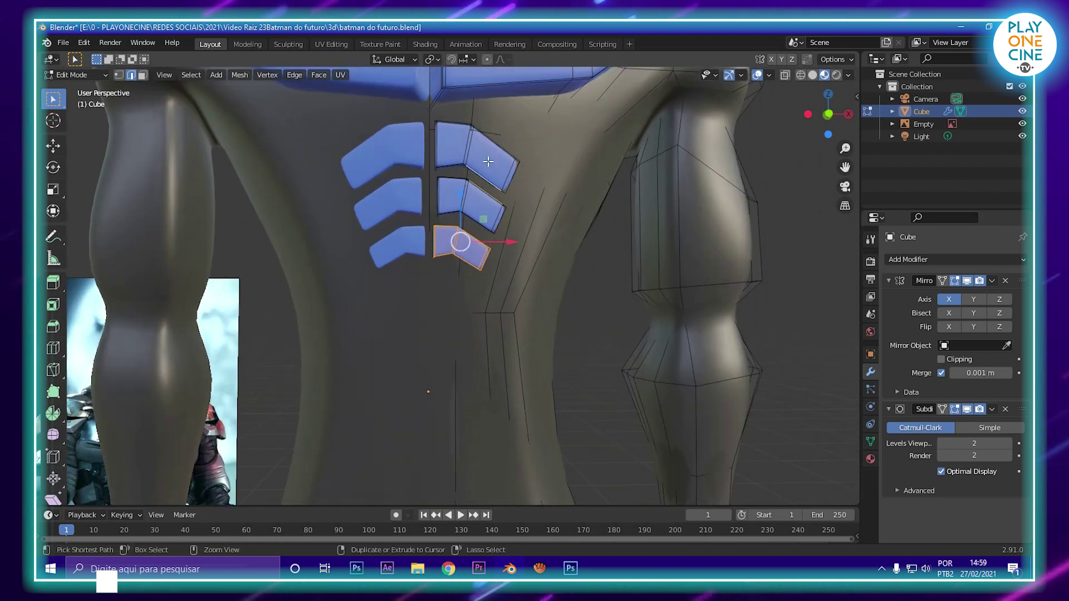
key("s")
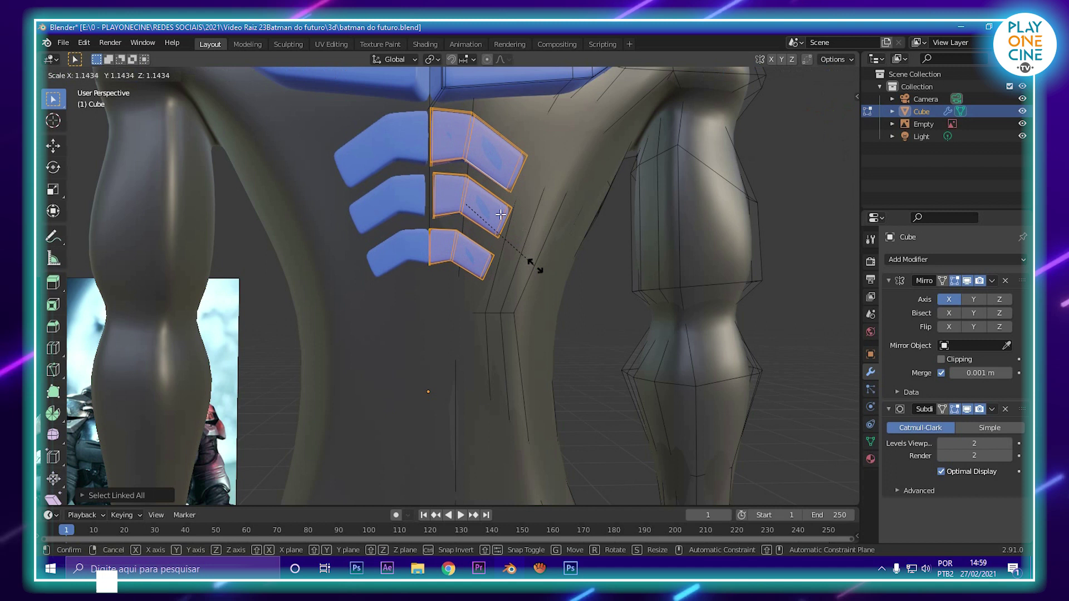
left_click(466, 203)
key("g")
key("x")
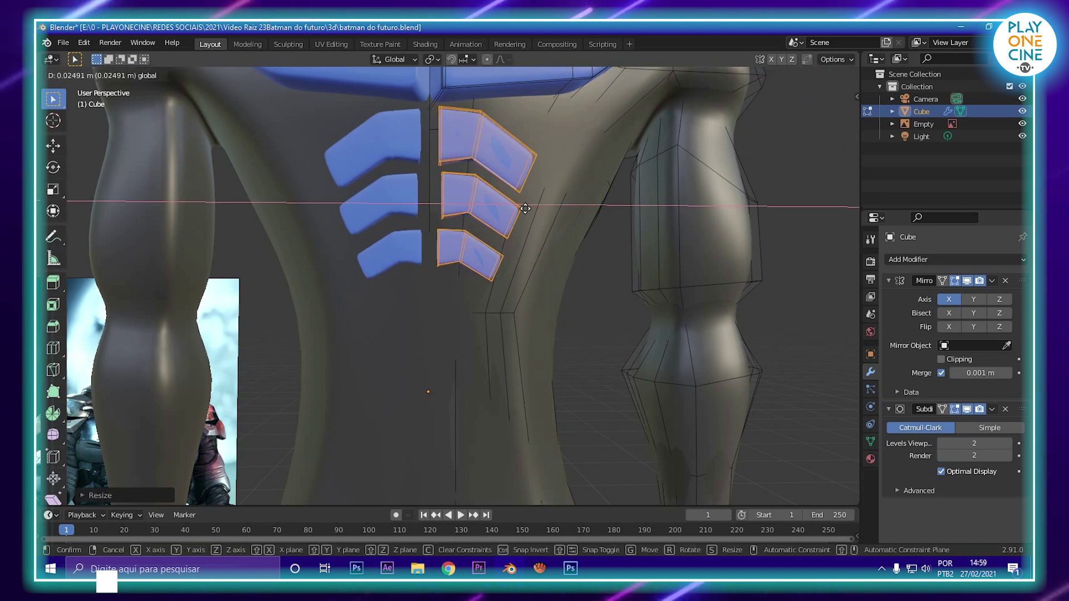
left_click(525, 208)
Step: Lower the three abdominal plates along Z and scale them up by about 1.10
left_click_drag(474, 160, 474, 168)
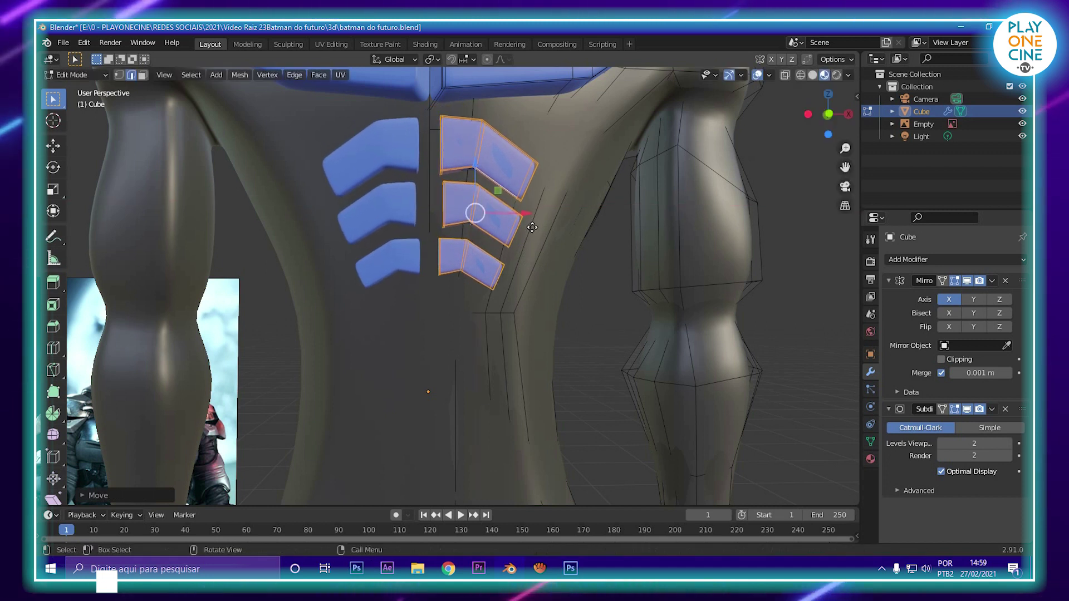
key("s")
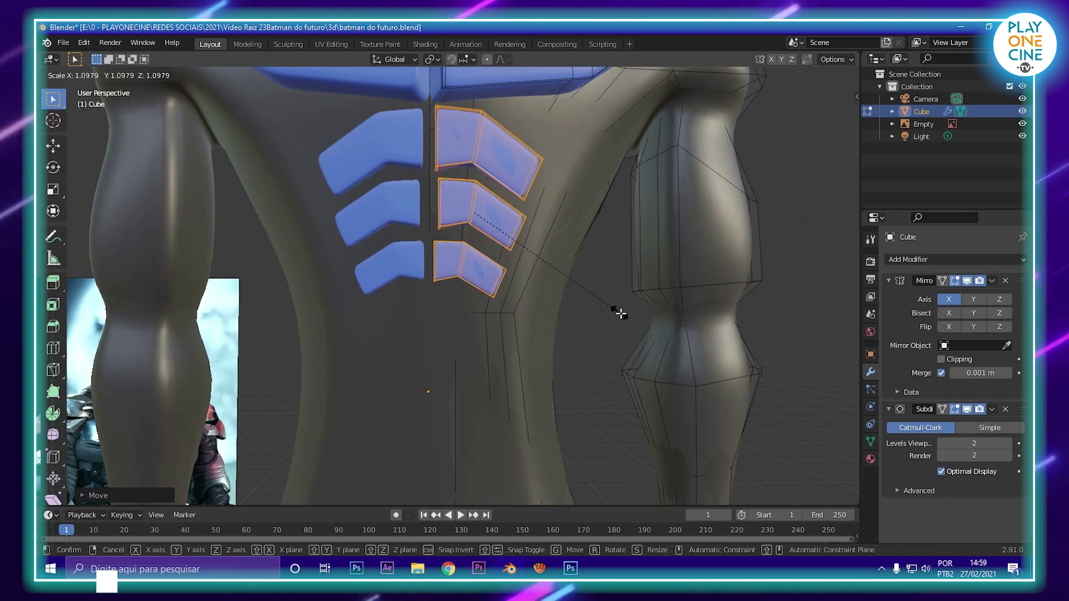
left_click(623, 313)
left_click_drag(475, 175, 477, 182)
Step: Leave Edit Mode and examine the chest and abdominal plates from several angles against the reference images
key("Tab")
scroll(594, 267, "down", 5)
middle_click_drag(594, 267, 546, 302)
scroll(499, 319, "up", 5)
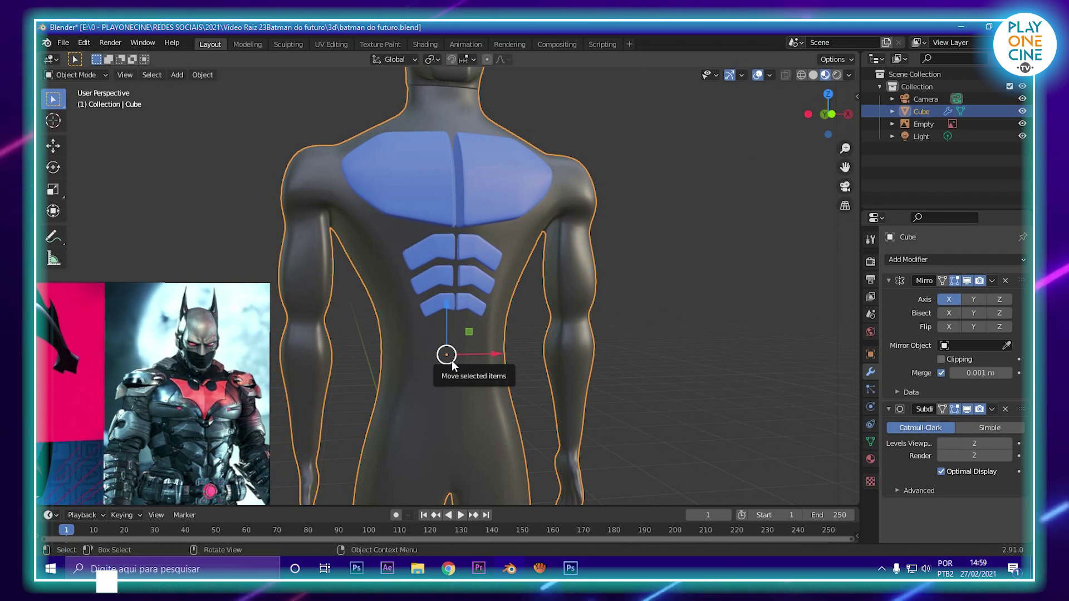
scroll(470, 273, "down", 6)
middle_click_drag(442, 292, 339, 352)
scroll(479, 278, "up", 3)
scroll(367, 333, "up", 1)
scroll(409, 349, "up", 2)
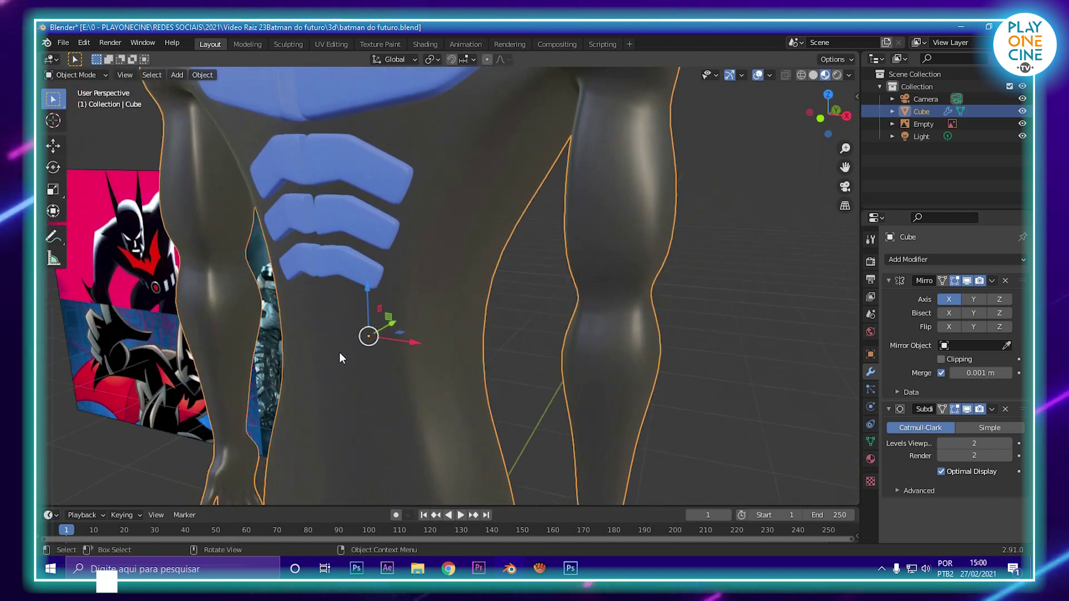
scroll(339, 352, "down", 3)
scroll(417, 356, "down", 2)
middle_click_drag(499, 413, 417, 298, "shift")
Step: In Edit Mode with face selection, duplicate the lowest linked abdominal plate and move the copy out beside the hand
key("Tab")
scroll(443, 354, "up", 2)
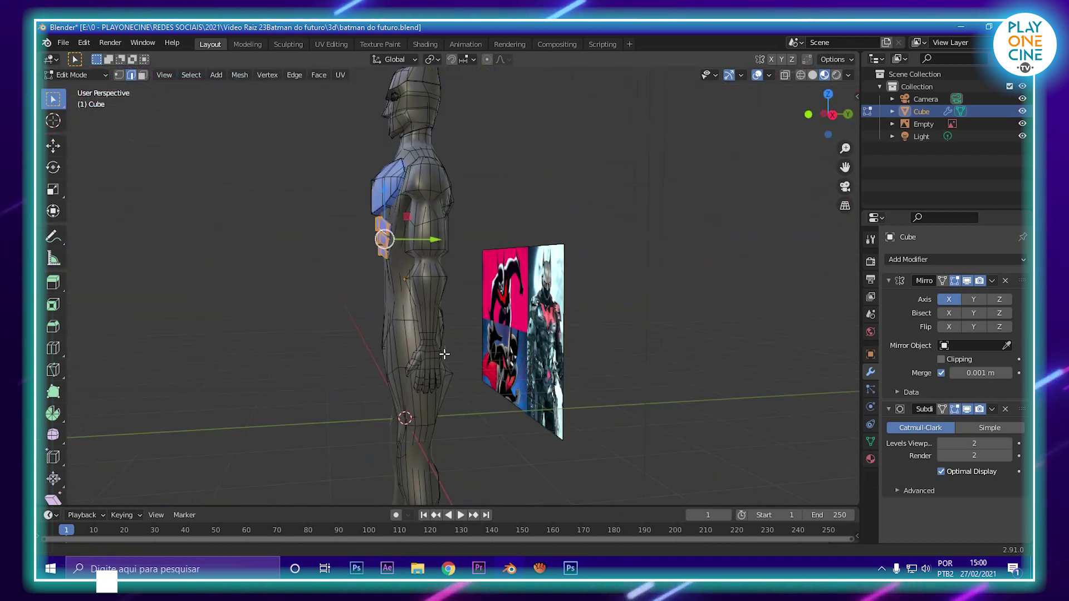
scroll(444, 355, "up", 2)
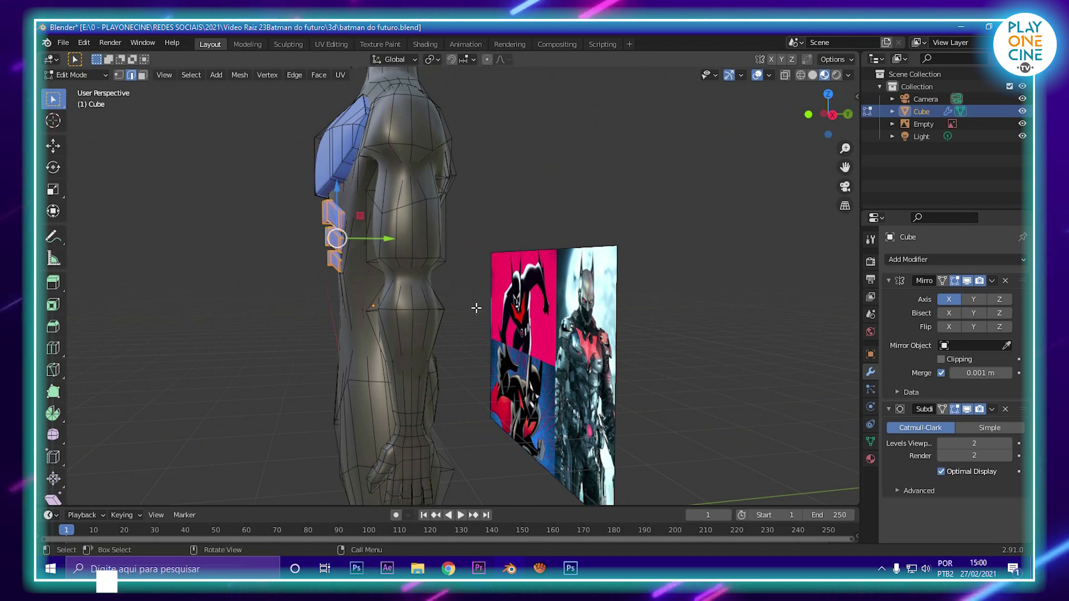
middle_click_drag(383, 256, 480, 272)
left_click(145, 75)
middle_click_drag(401, 215, 465, 92, "shift")
left_click(464, 129)
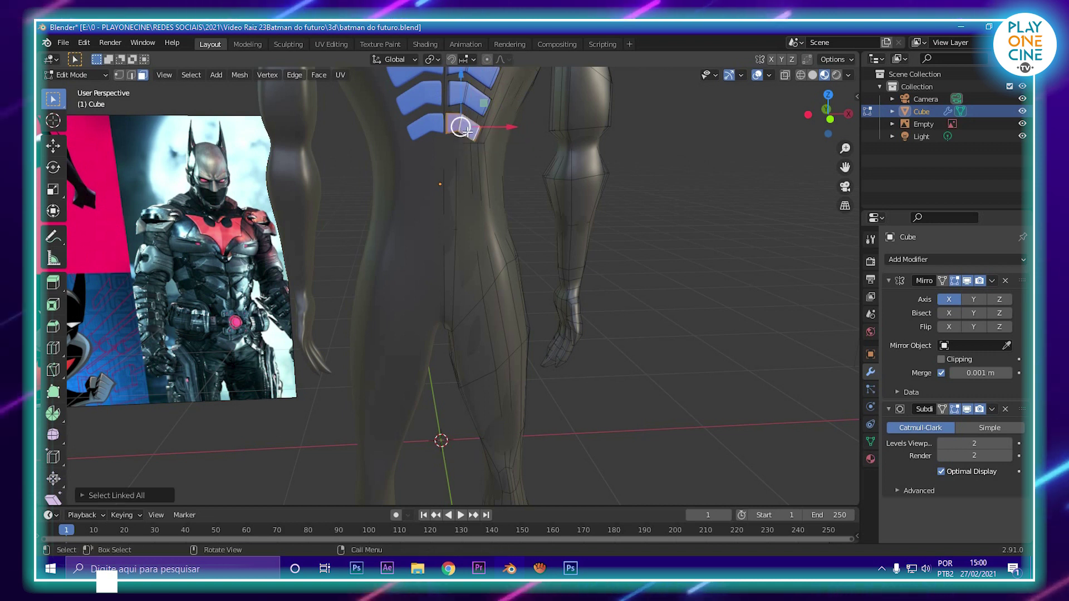
key("g")
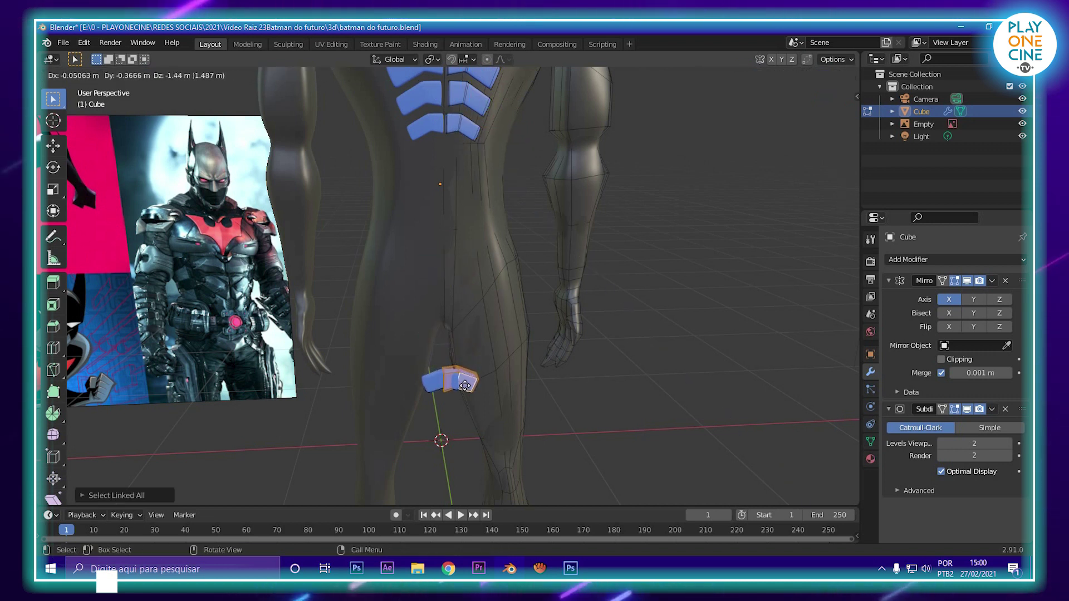
key("e")
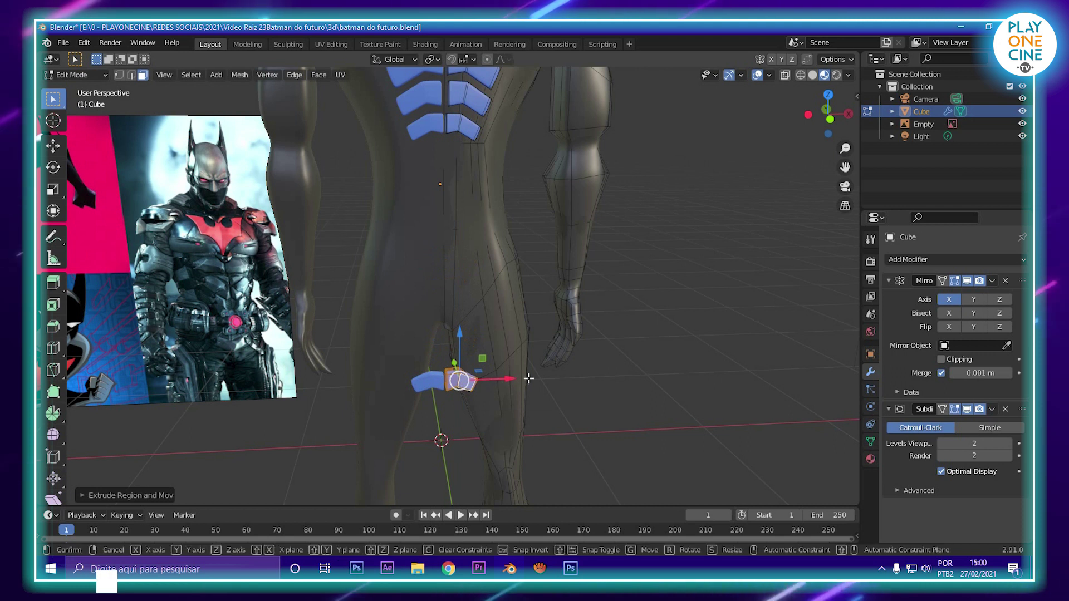
left_click(648, 366)
Step: Reposition the copied plate along Z, lowering it in the free space beside the body
key("g")
key("z")
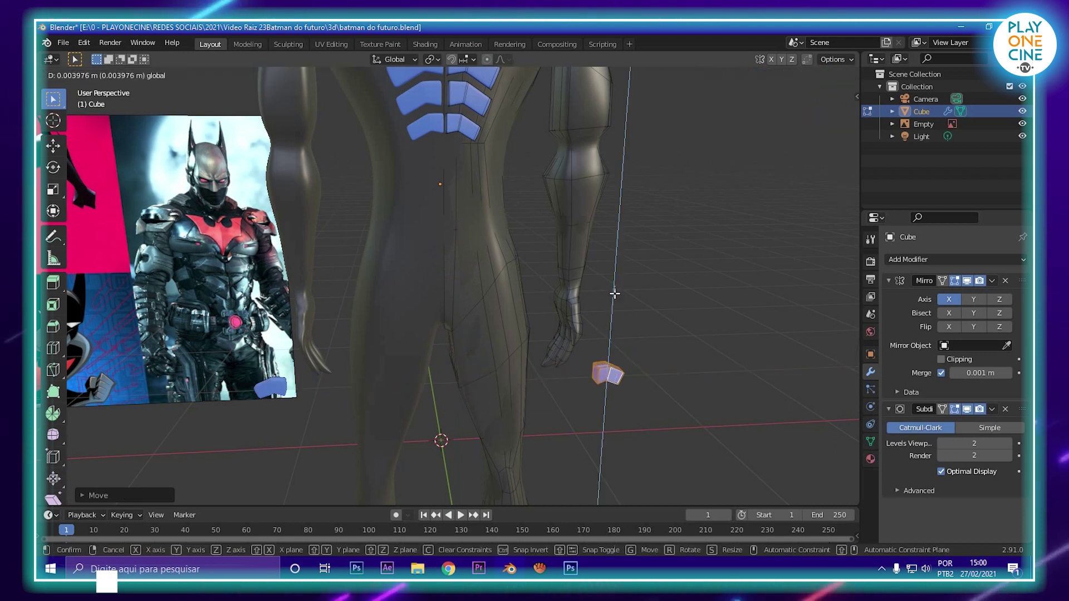
left_click(624, 152)
middle_click_drag(546, 259, 504, 223, "shift")
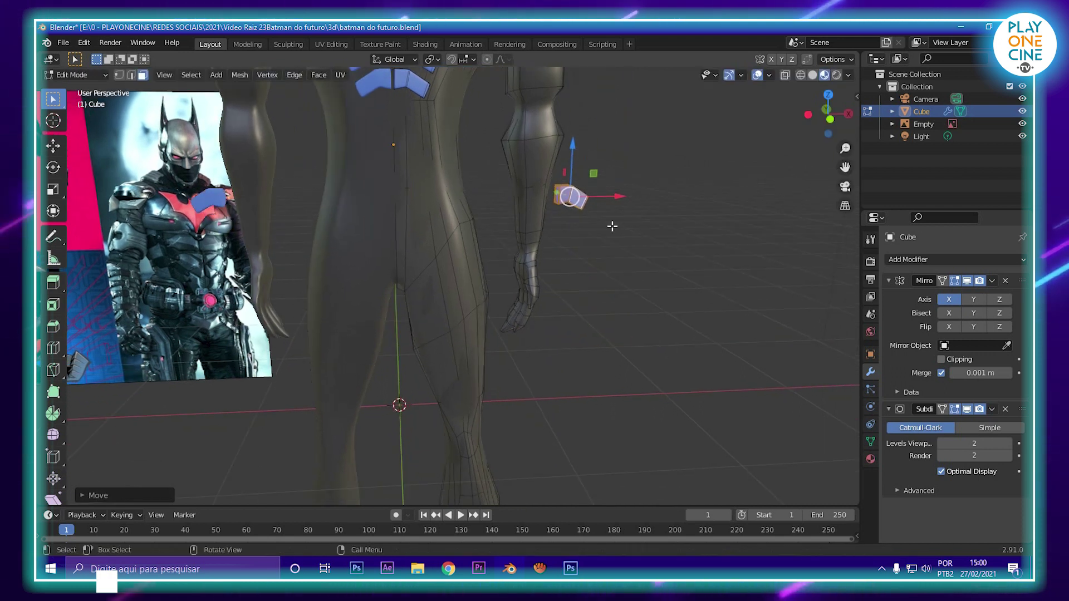
key("g")
key("z")
left_click(603, 430)
Step: Select the entire linked plate in front of the forearm and delete its faces
middle_click_drag(603, 430, 488, 382)
middle_click_drag(444, 268, 467, 308)
scroll(526, 237, "up", 3)
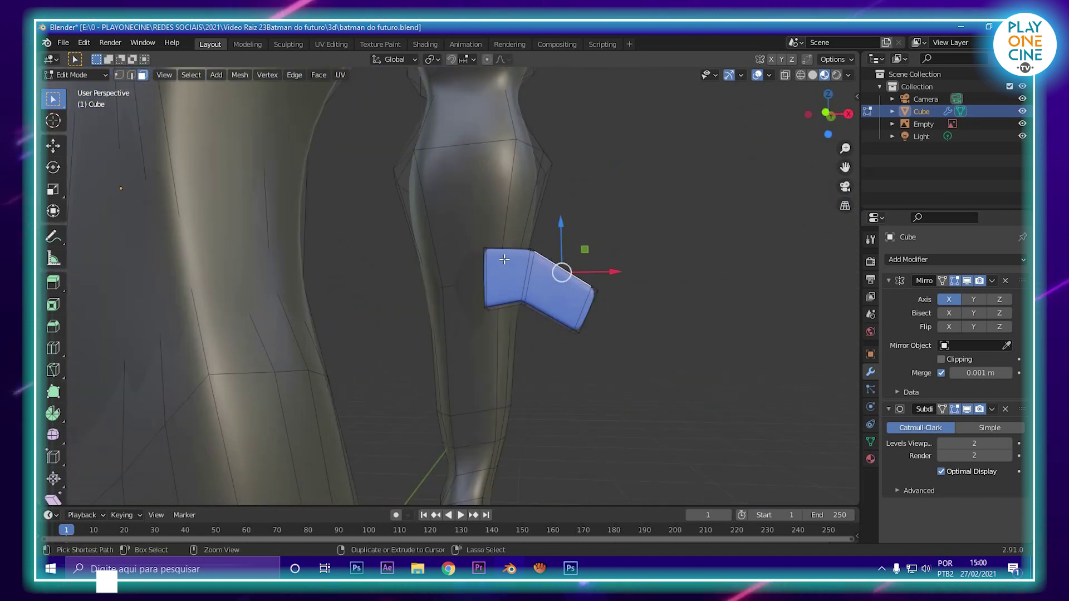
key("ctrl+l")
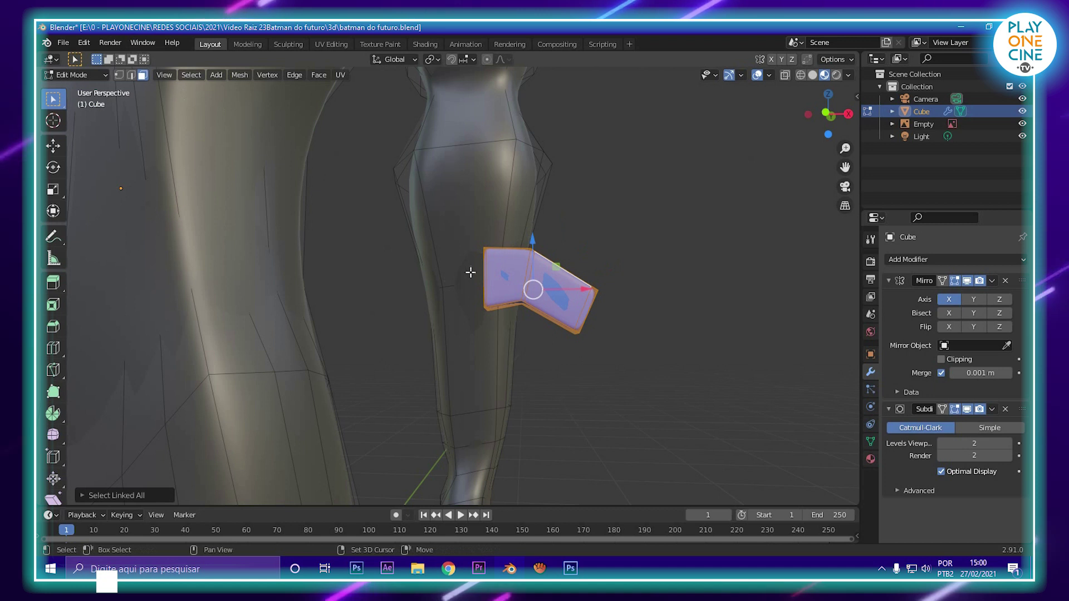
key("x")
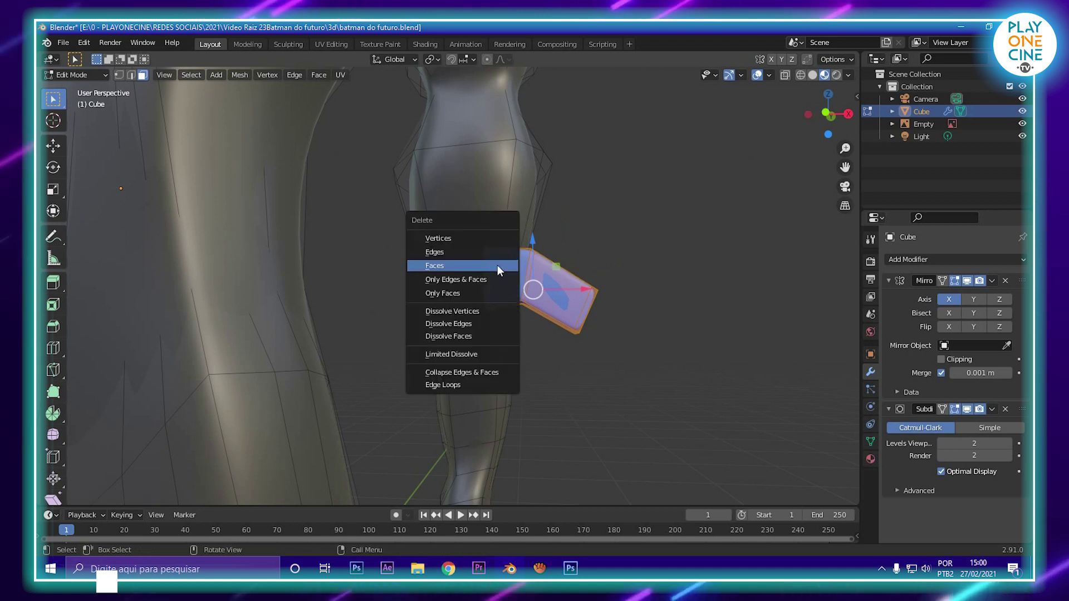
left_click(493, 266)
Step: Set the Subdivision viewport level to 0 and move the single blue face along Y to the forearm
middle_click_drag(520, 287, 253, 429)
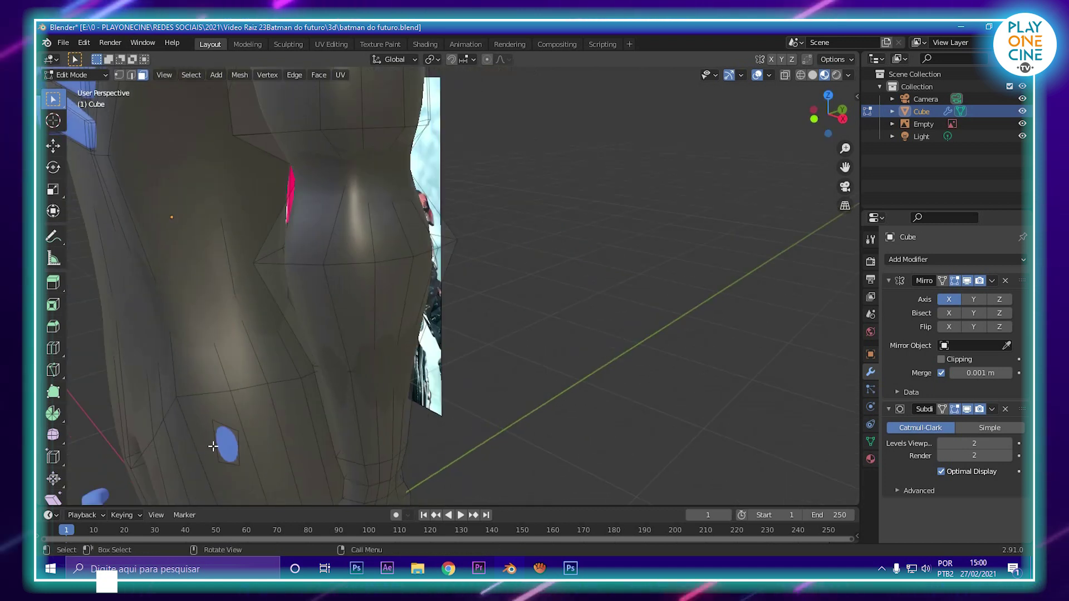
double_click(941, 444)
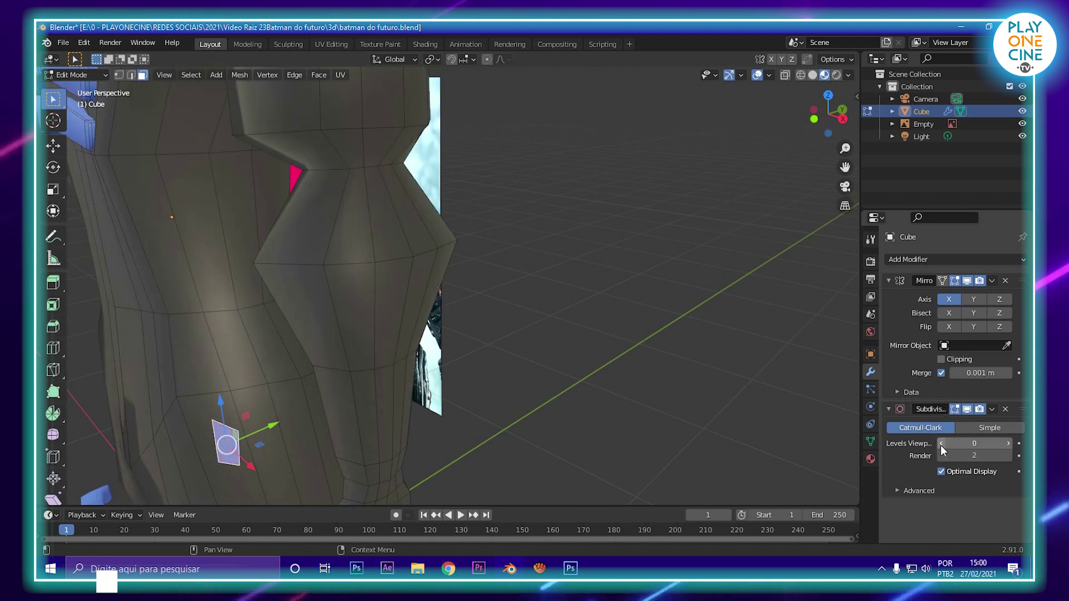
left_click_drag(269, 427, 484, 310)
middle_click_drag(485, 310, 359, 347)
middle_click_drag(359, 348, 623, 278, "shift")
scroll(661, 262, "up", 3)
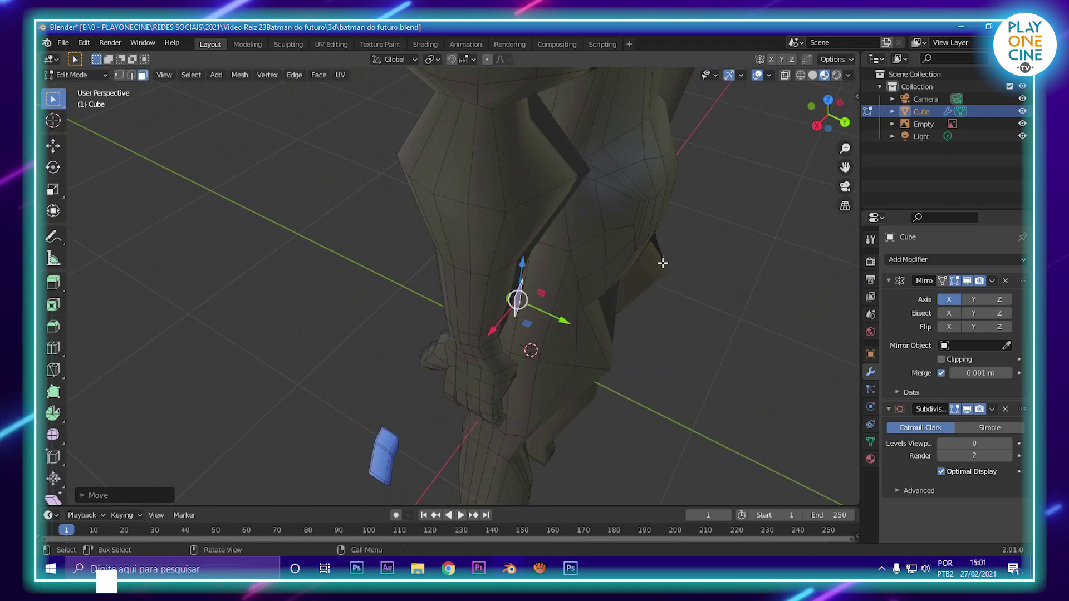
scroll(661, 263, "up", 2)
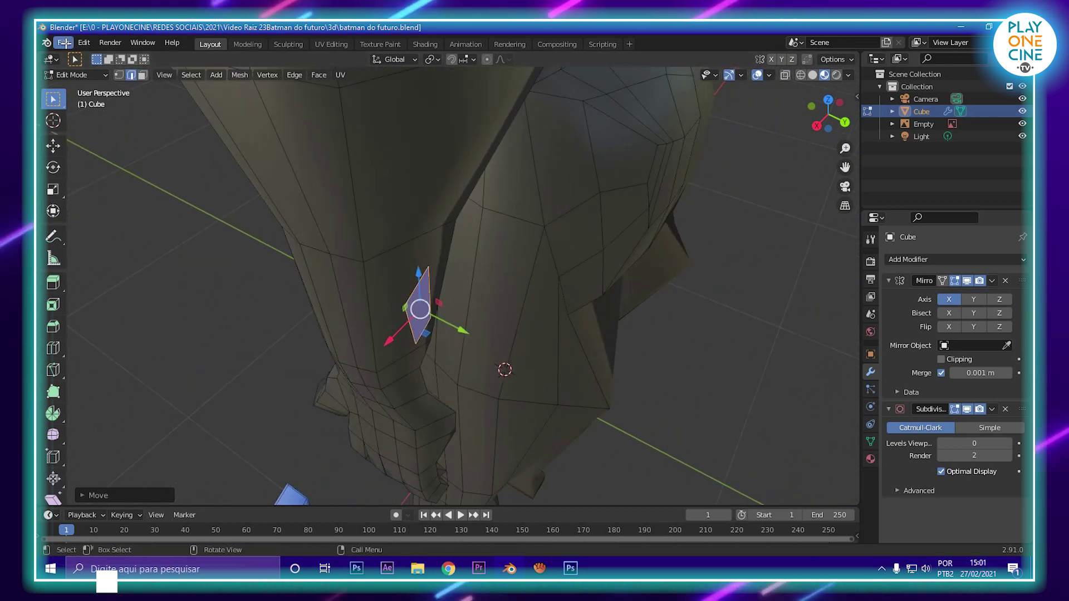
Step: With face selection active, raise the single blue face along Z to the upper part of the forearm
left_click(143, 75)
middle_click_drag(444, 300, 431, 245)
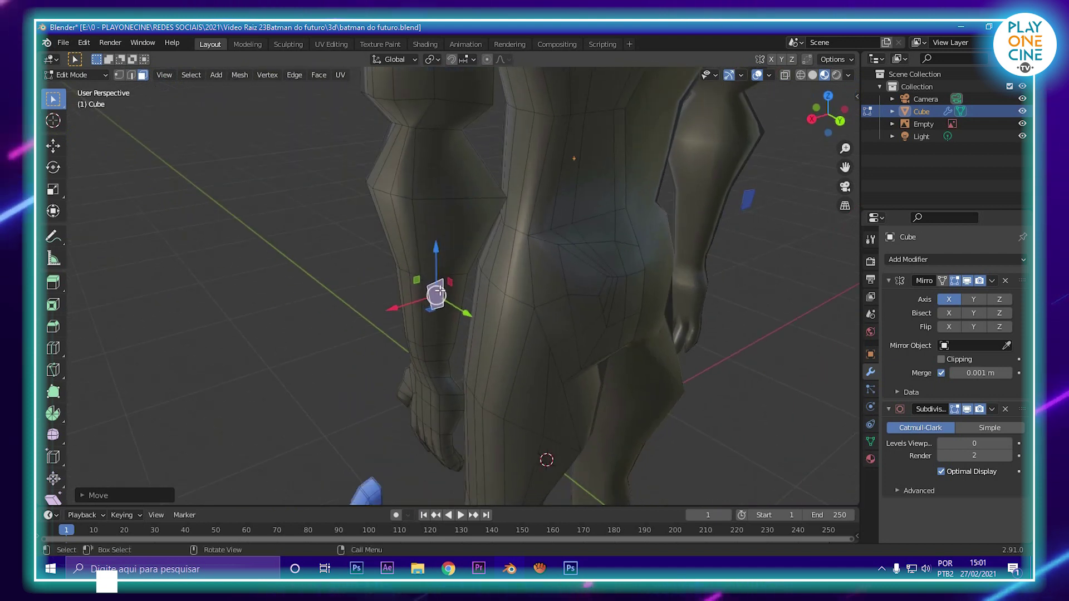
scroll(431, 248, "up", 2)
left_click_drag(429, 256, 466, 134)
middle_click_drag(466, 134, 481, 225)
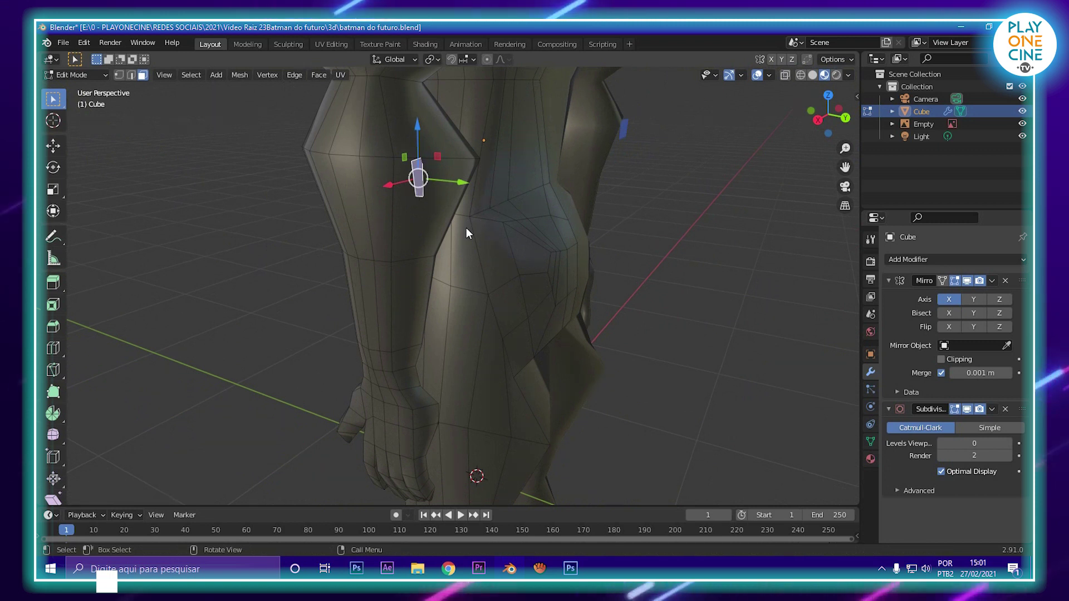
Step: Extrude the blue face outward from the forearm and taper the new end by scaling it down along Z and X
left_click(120, 75)
middle_click_drag(416, 180, 368, 191)
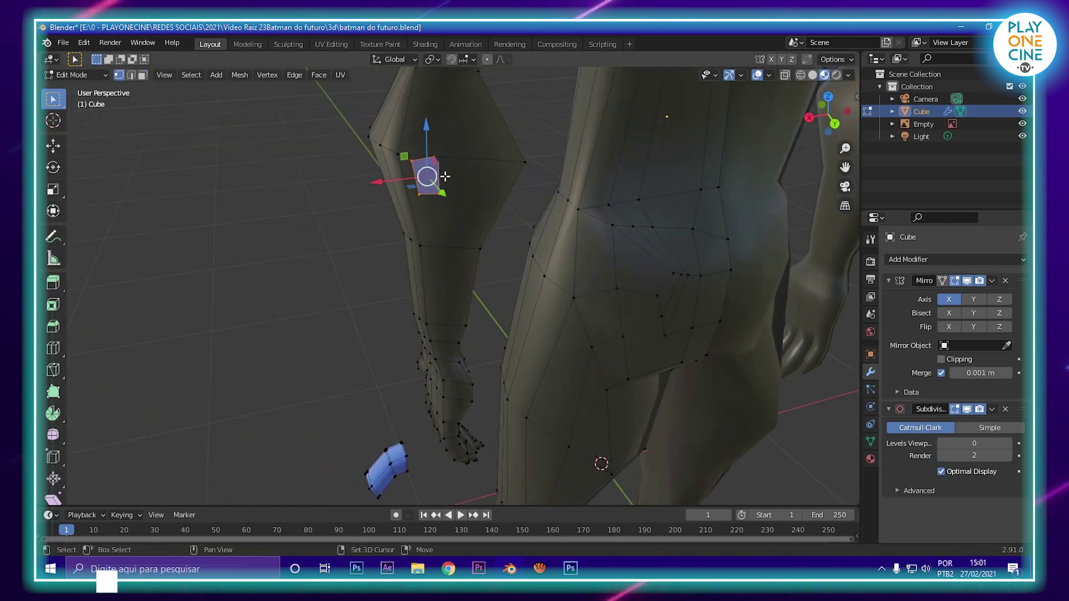
middle_click_drag(446, 177, 421, 263, "shift")
key("e")
left_click(487, 306)
middle_click_drag(488, 306, 603, 239)
key("s")
key("z")
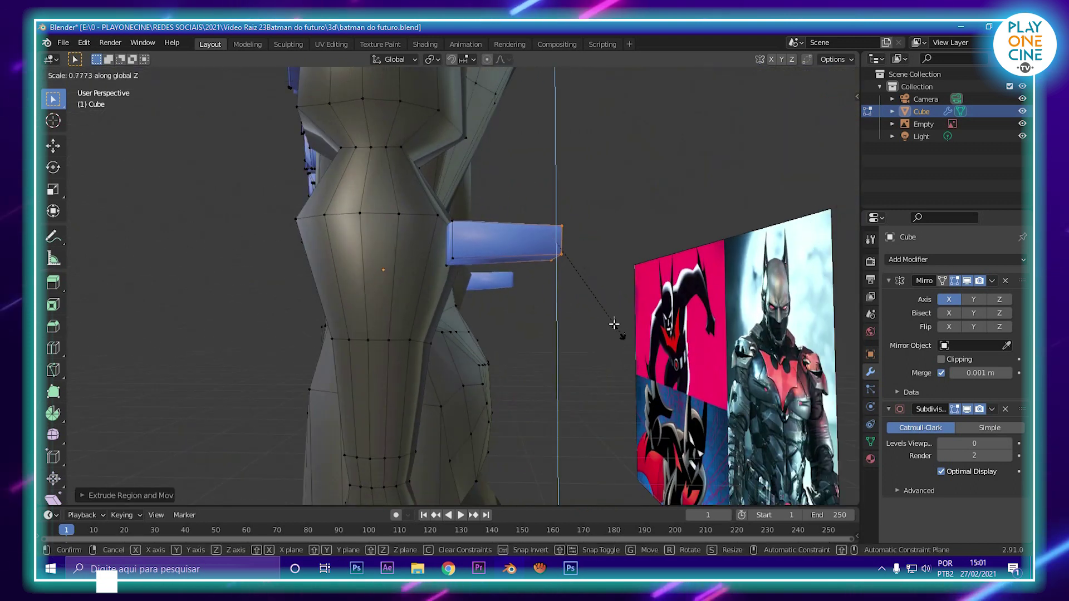
left_click(580, 273)
middle_click_drag(580, 273, 489, 337)
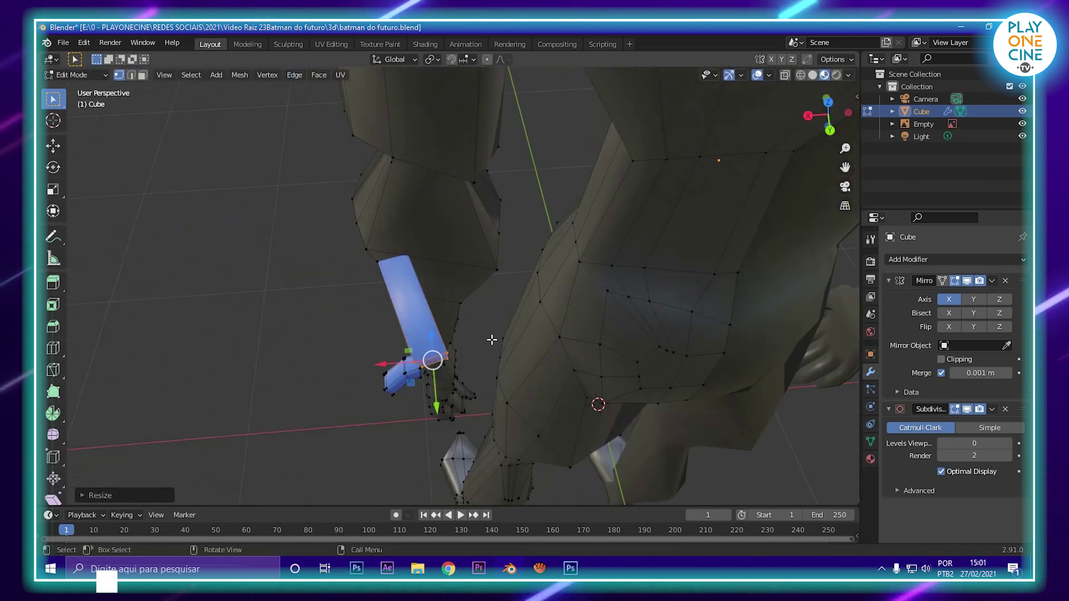
key("s")
key("x")
left_click(445, 370)
Step: Select the whole linked forearm spike and rotate it about Z
middle_click_drag(446, 370, 516, 361)
key("ctrl+l")
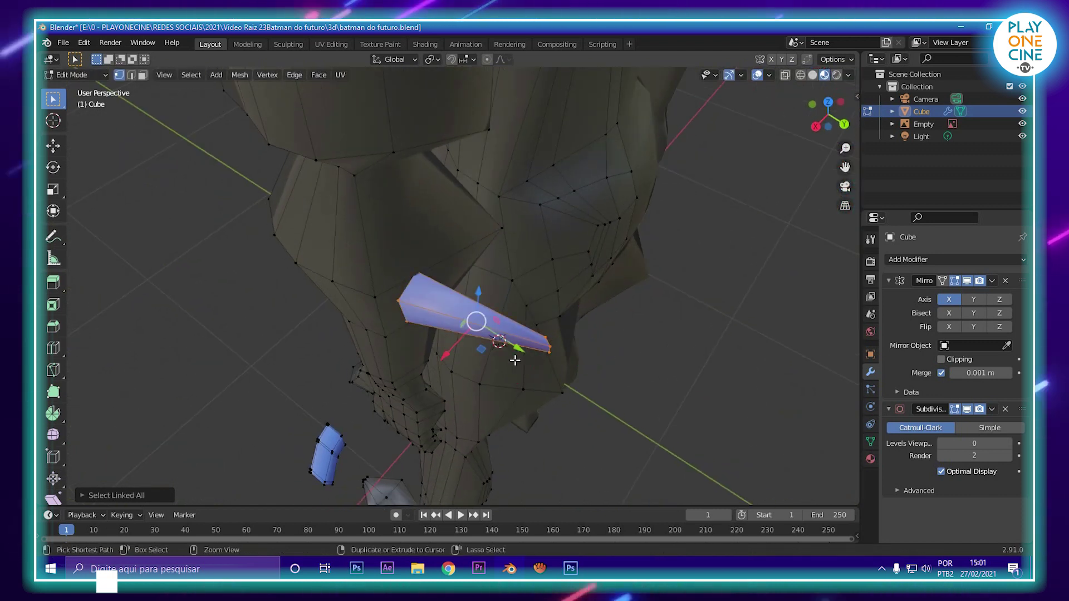
key("r")
key("z")
left_click(631, 327)
Step: Raise the narrow outer end of the forearm spike along Z so that the piece slopes upward
middle_click_drag(631, 327, 613, 214)
left_click_drag(613, 287, 614, 288)
middle_click_drag(614, 288, 318, 279)
middle_click_drag(366, 176, 585, 195)
left_click_drag(577, 195, 579, 137)
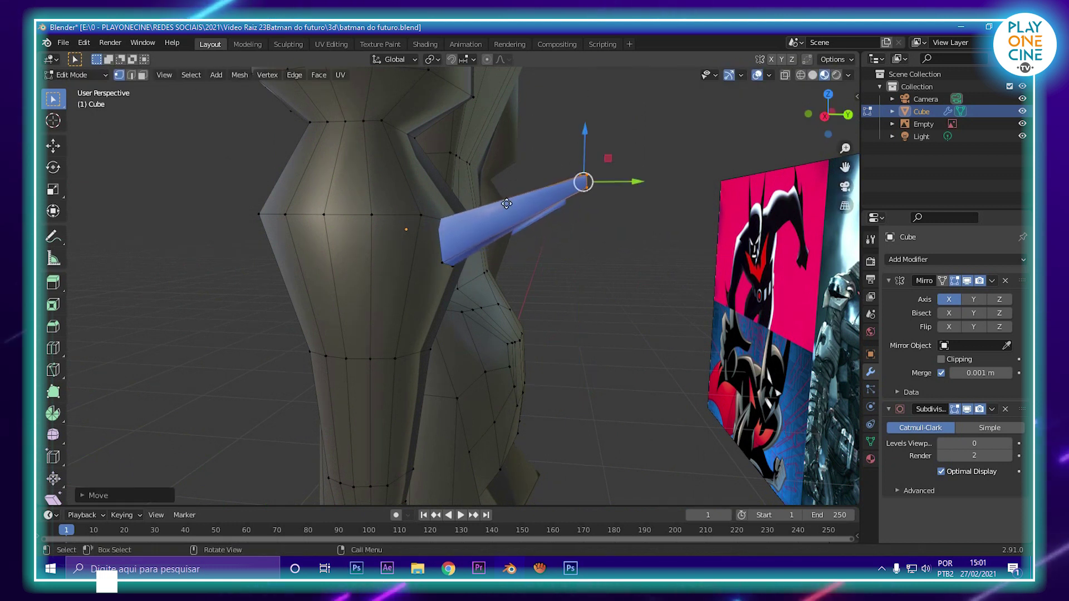
Step: Reshape the forearm spike's outer end into a second, upward-bent tip segment
left_click(497, 207)
left_click_drag(550, 214, 591, 215)
left_click_drag(555, 172, 555, 181)
middle_click_drag(610, 162, 384, 165)
left_click_drag(275, 201, 331, 127)
middle_click_drag(332, 127, 469, 329)
Step: Rotate the spike's tip about Z, scale it along X and shift it slightly into line
key("r")
key("z")
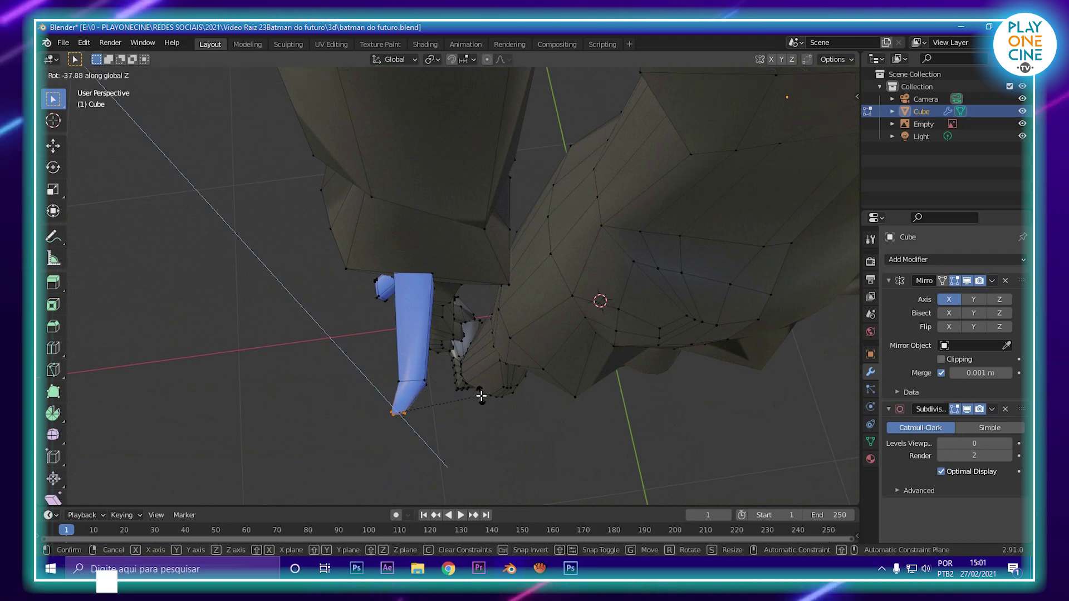
left_click(481, 395)
key("s")
key("x")
left_click(481, 400)
left_click_drag(351, 423, 362, 422)
Step: Select the entire linked forearm spike and scale it along X
middle_click_drag(370, 421, 407, 318)
key("ctrl+l")
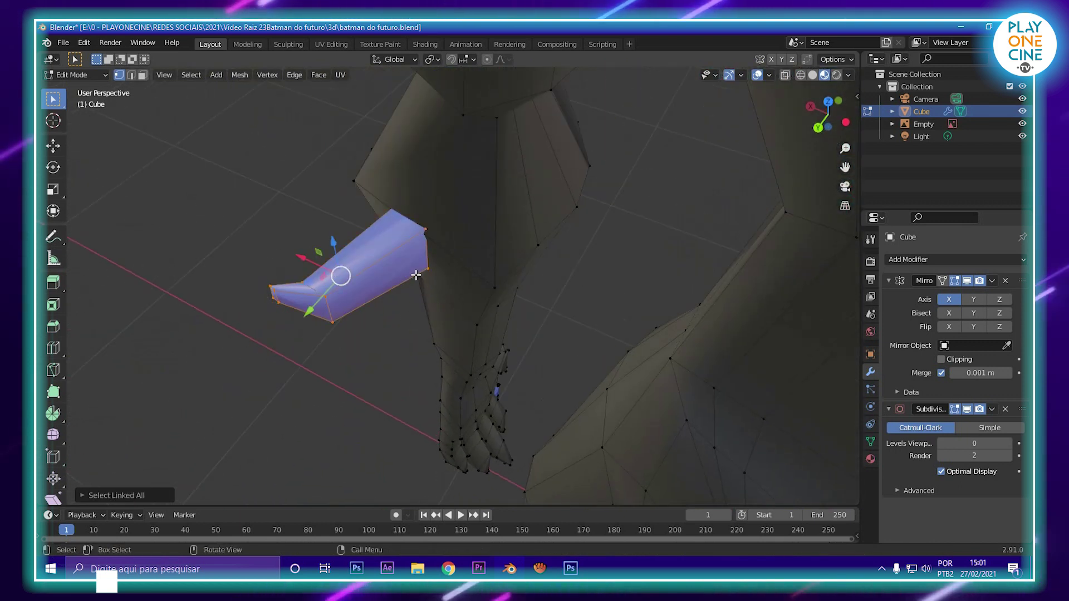
middle_click_drag(410, 275, 525, 291)
key("s")
key("x")
left_click(457, 317)
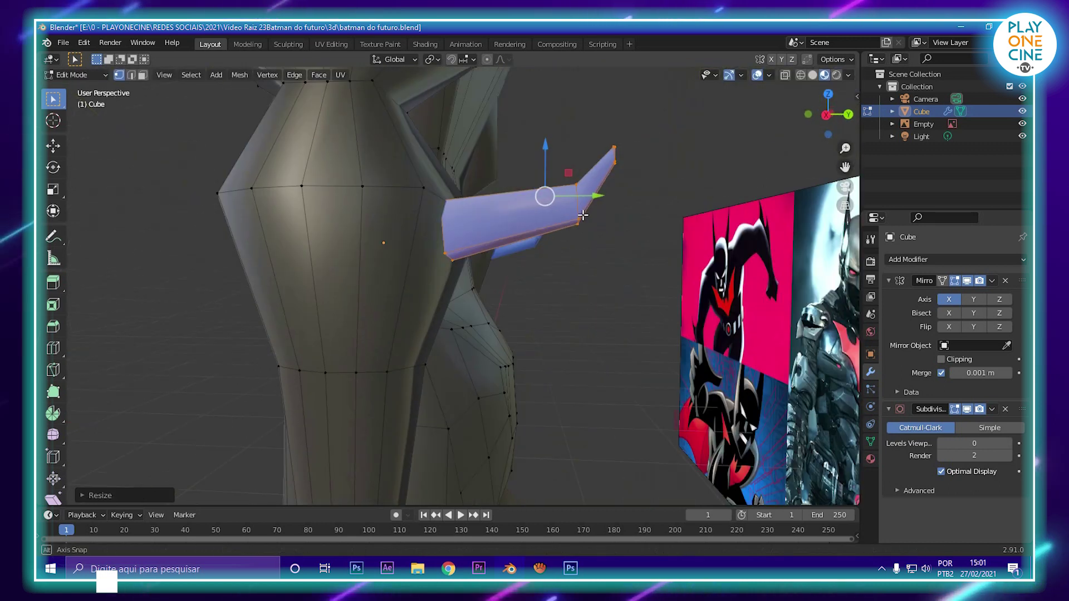
Step: Adjust the position of the forearm spike along Z
middle_click_drag(501, 267, 532, 274)
key("Tab")
left_click_drag(540, 241, 529, 237)
middle_click_drag(530, 237, 524, 255)
key("g")
key("z")
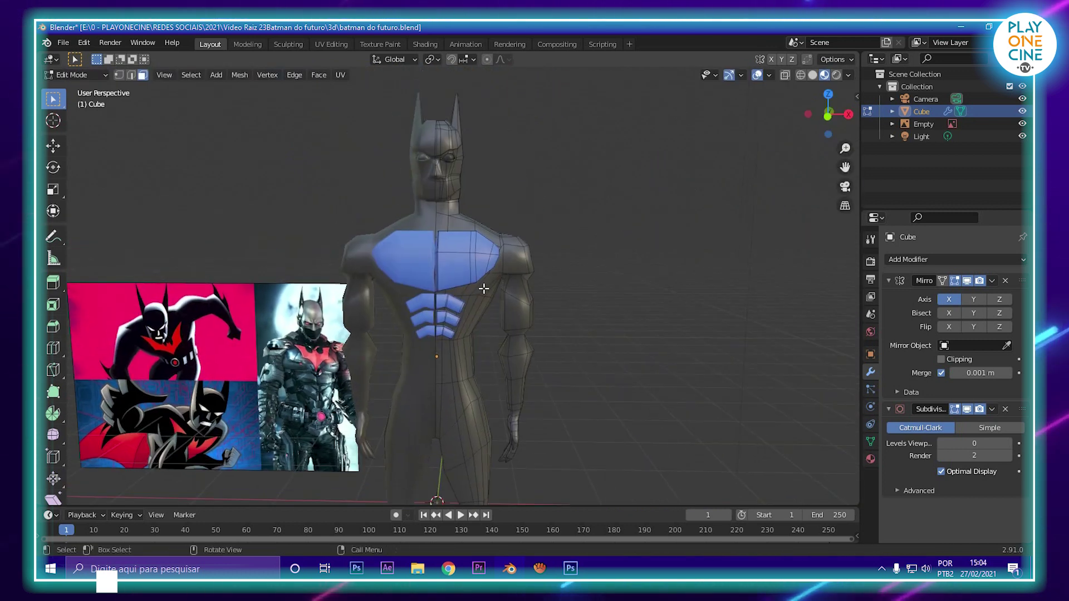
scroll(512, 257, "up", 3)
scroll(512, 257, "down", 3)
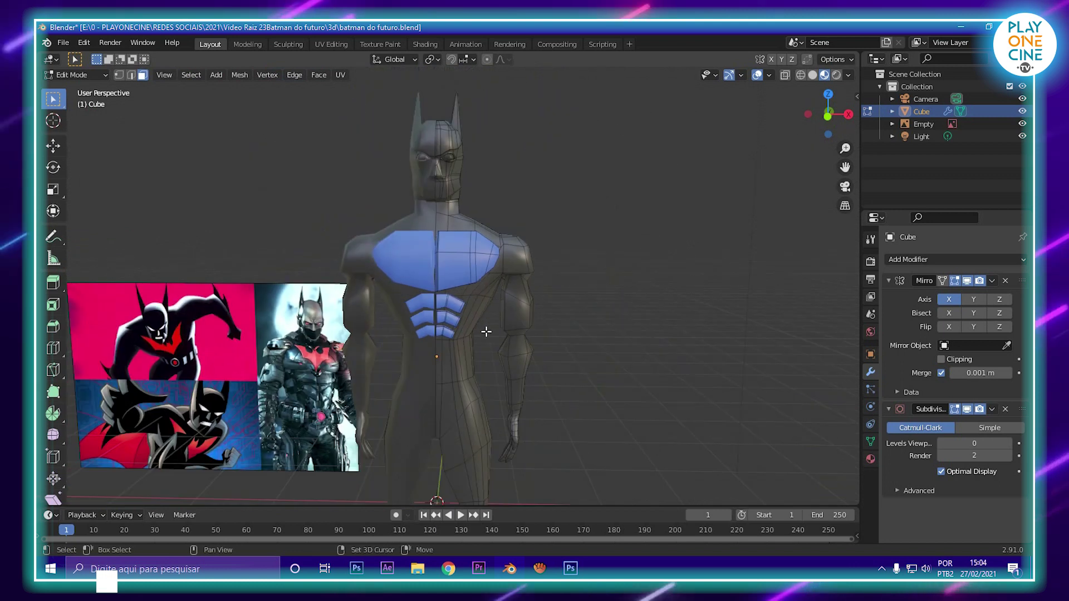
scroll(512, 258, "up", 1)
scroll(512, 257, "up", 4)
scroll(489, 354, "down", 5)
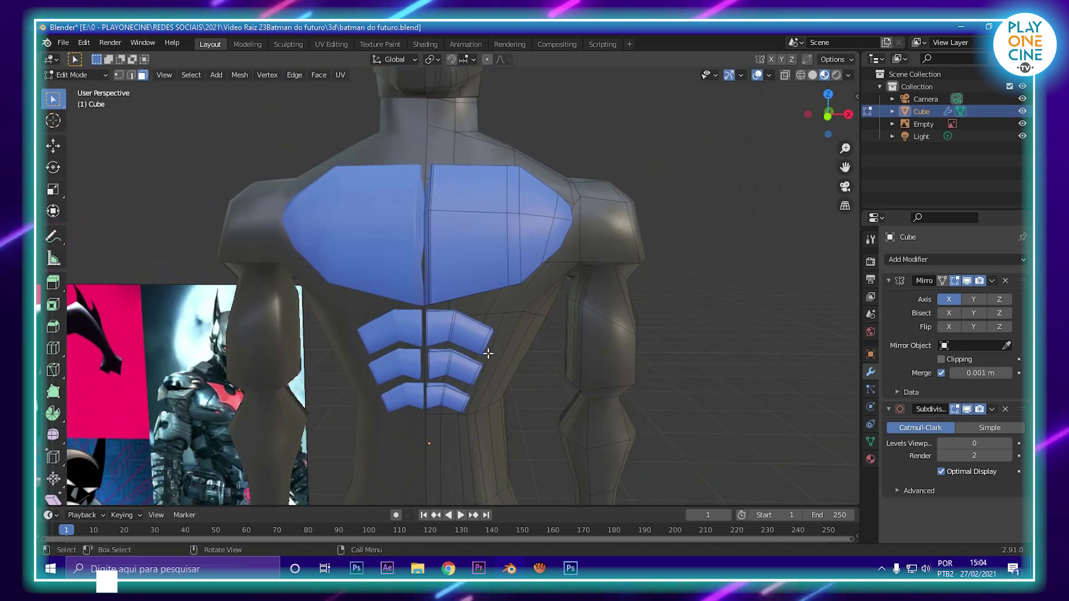
key("Tab")
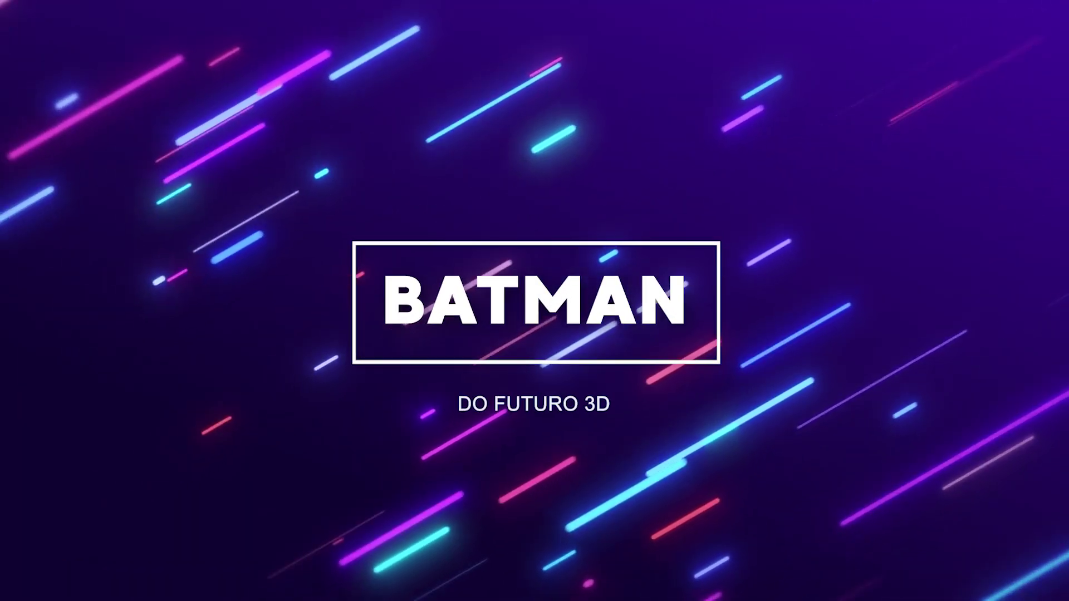